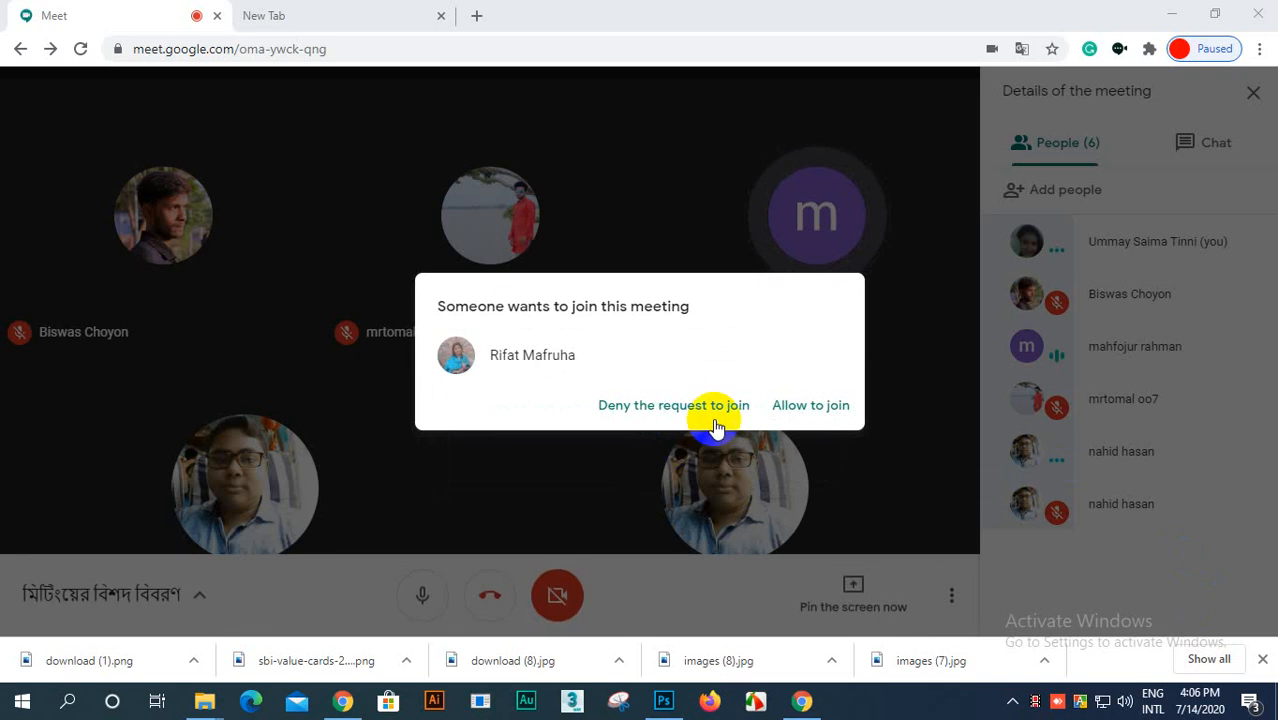
Step: Admit the waiting participant to the Google Meet call
left_click(820, 405)
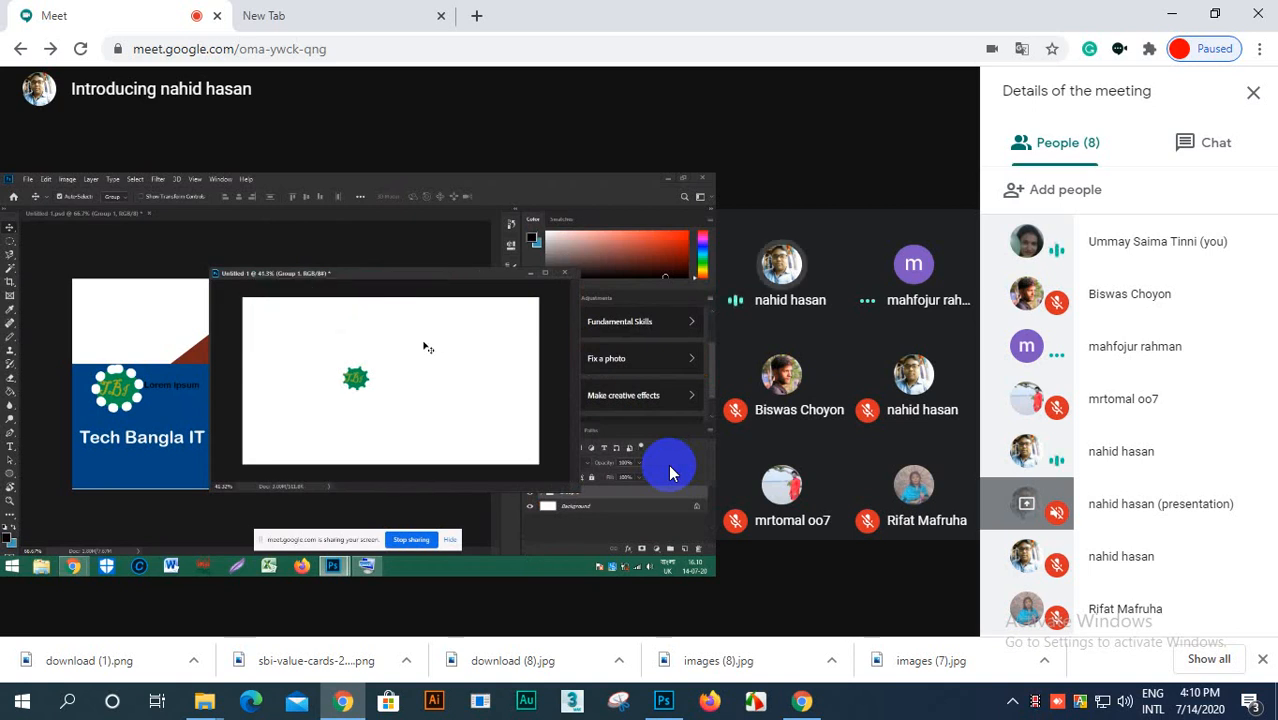
Step: Switch to Photoshop and make Layer 0 the active layer of the pentagon document
left_click(664, 701)
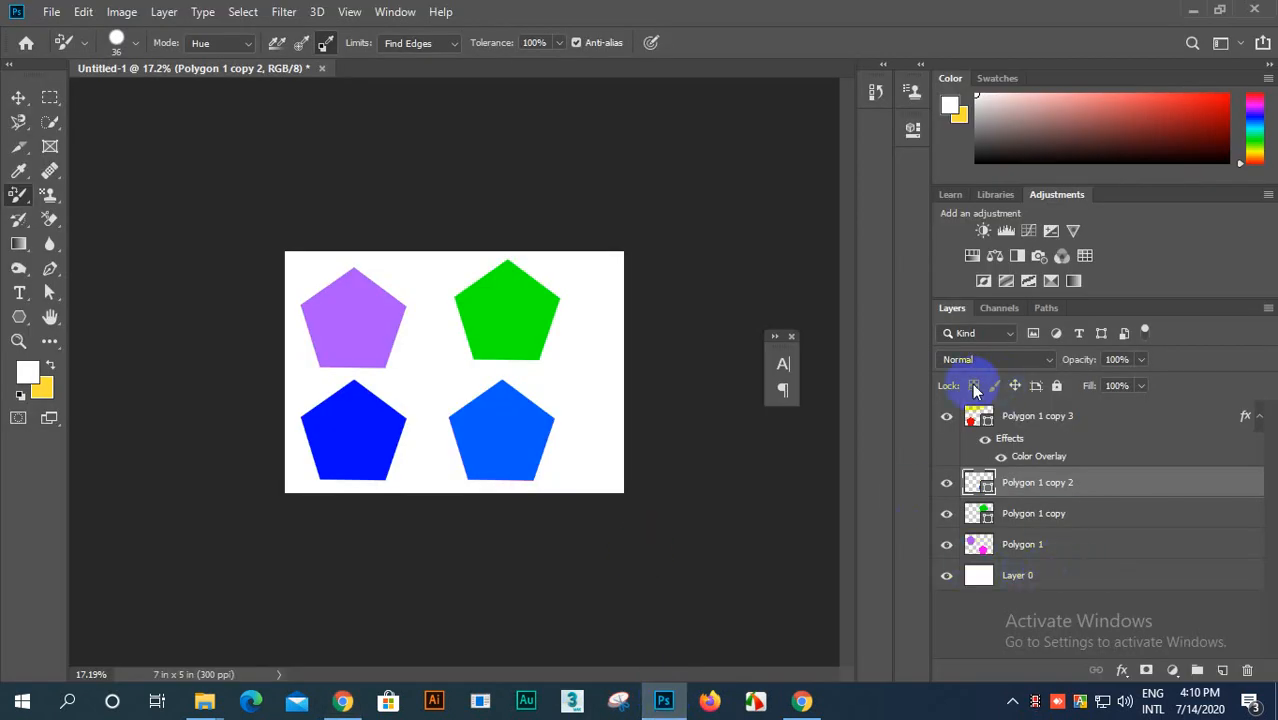
right_click(973, 579)
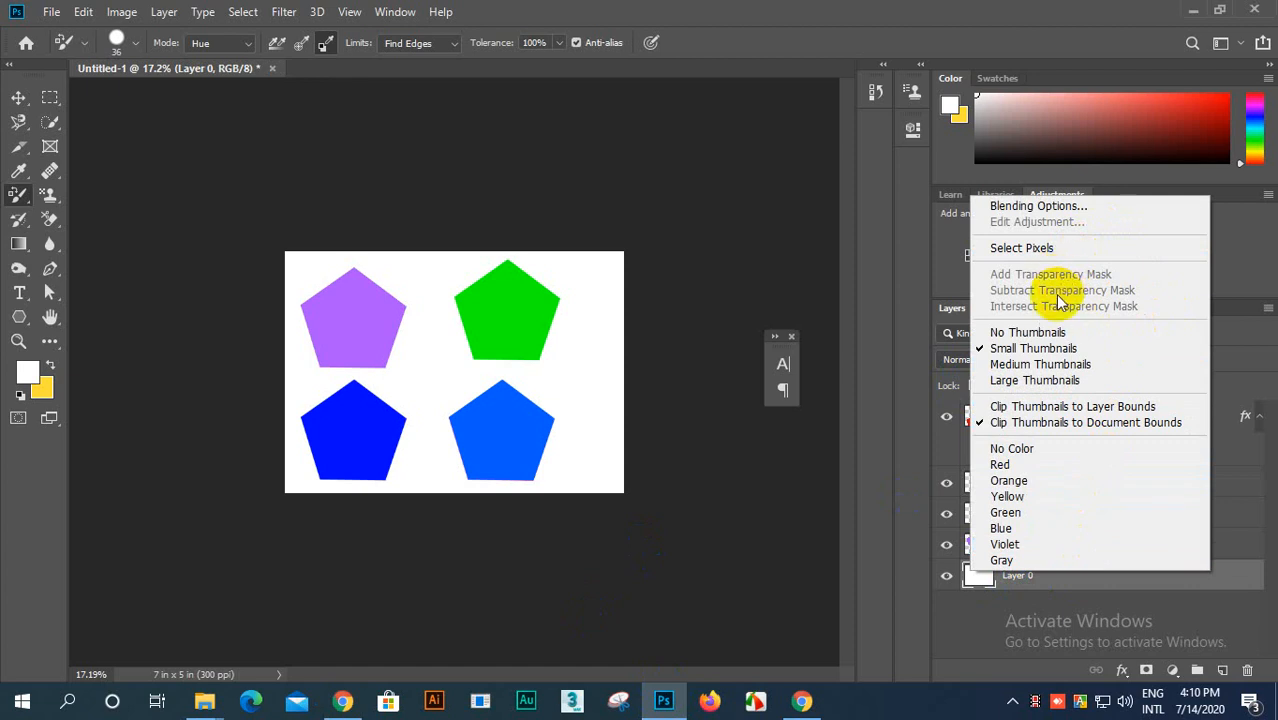
left_click(765, 508)
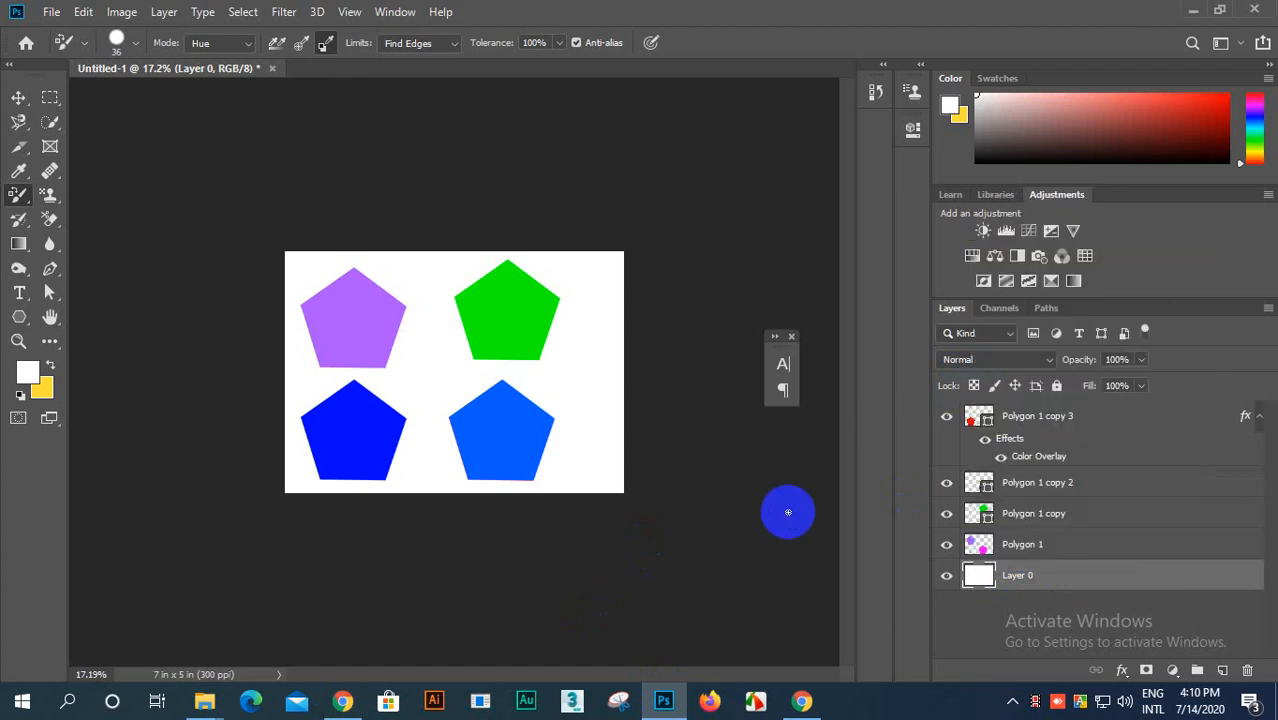
right_click(1072, 580)
left_click(1132, 576)
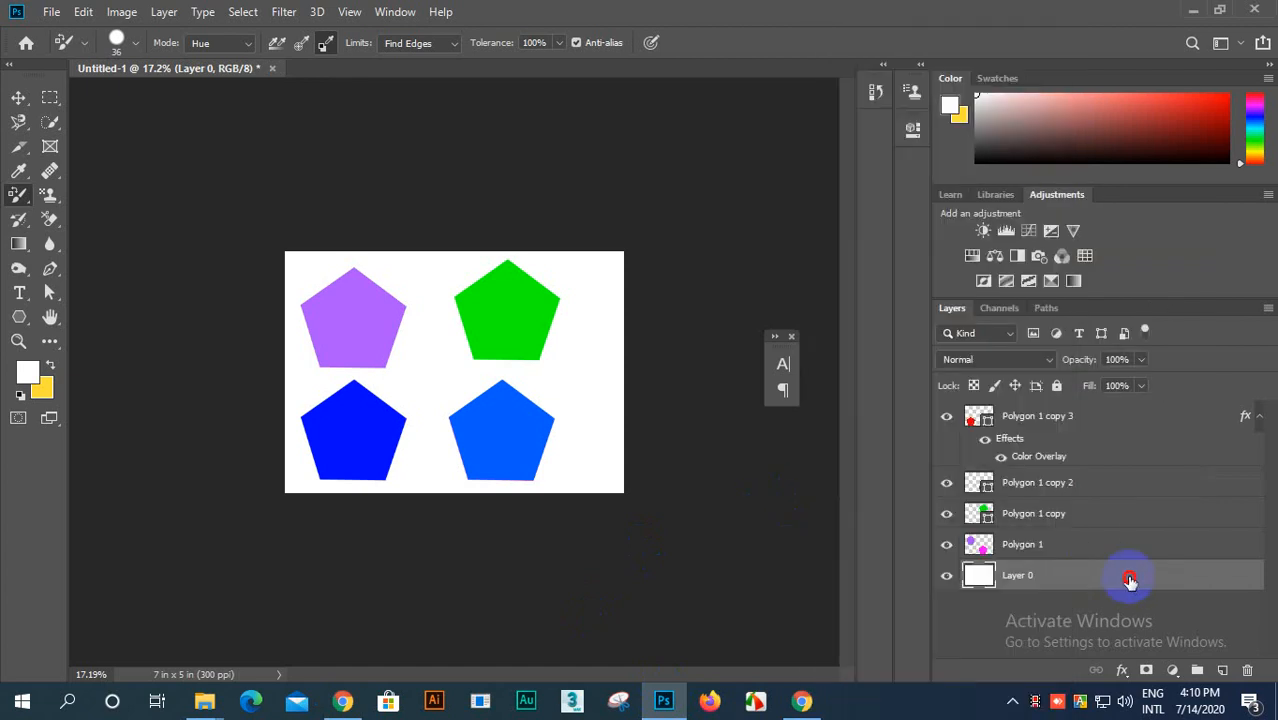
left_click(589, 574)
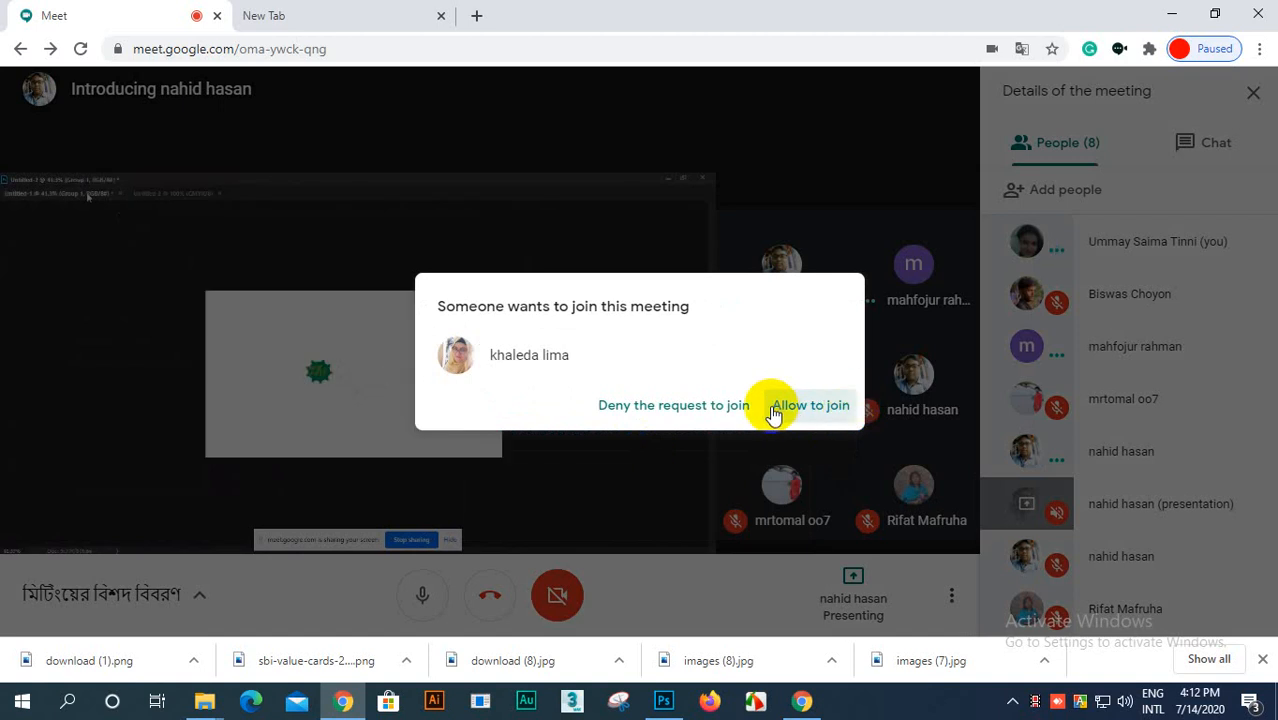
Step: Admit the two further people who ask to join the Google Meet call
left_click(778, 406)
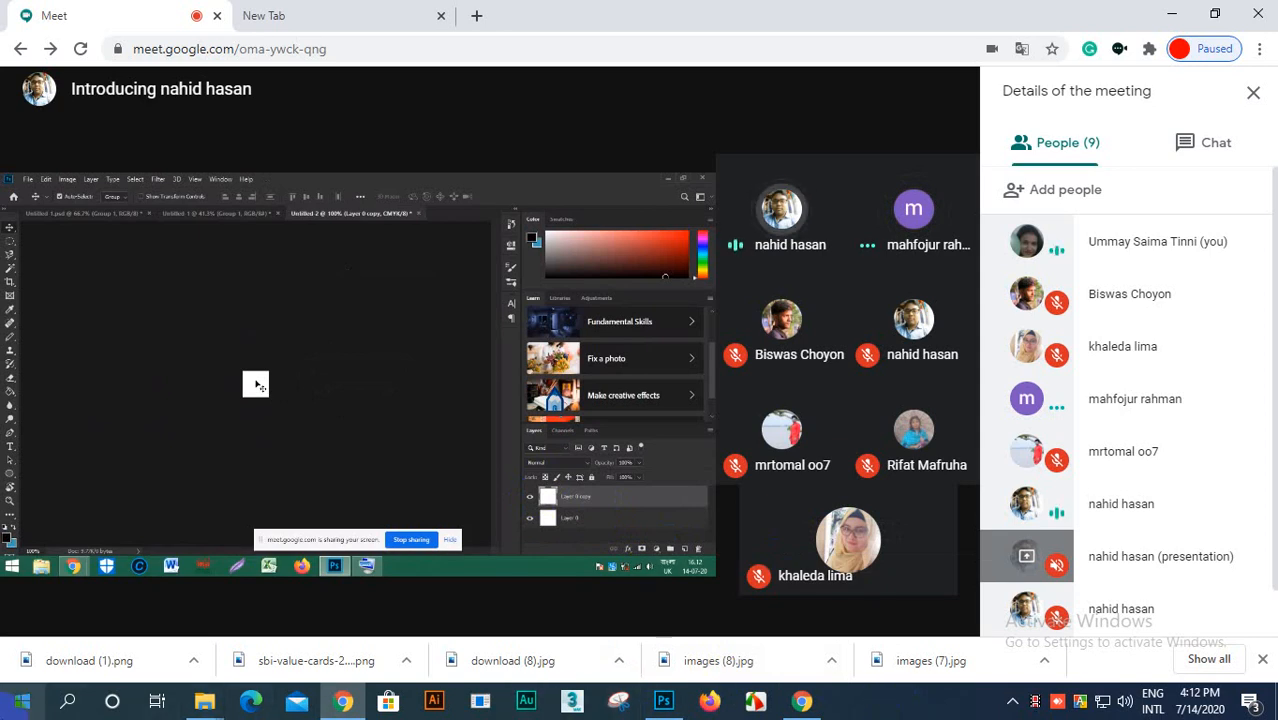
mouse_move(883, 548)
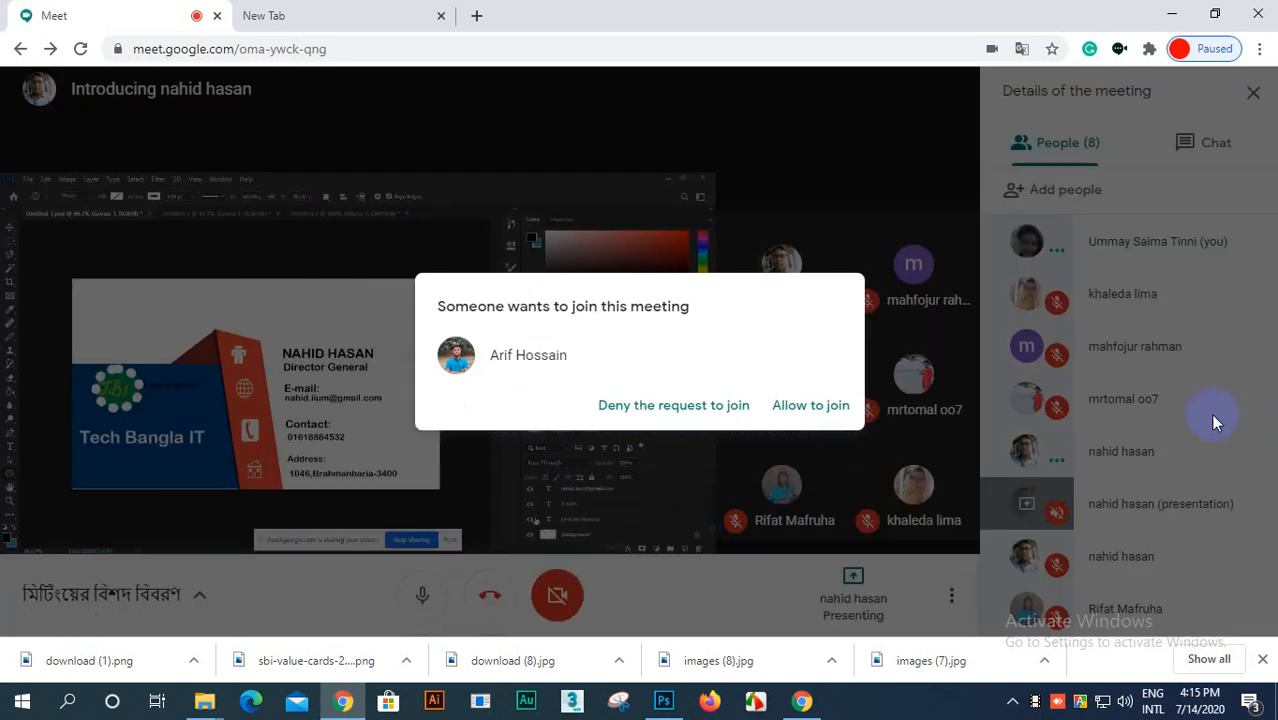
left_click(836, 411)
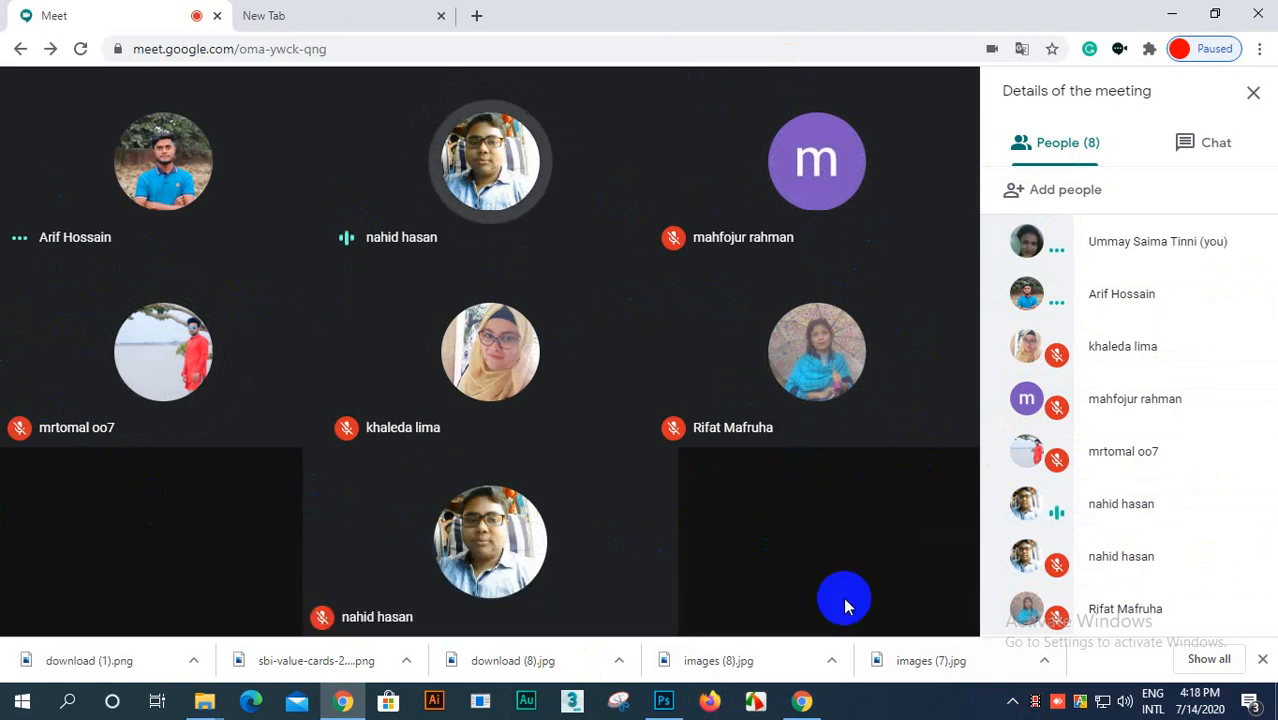
Step: Switch to Photoshop and examine the four pentagons of the Untitled-1 document at different magnifications
left_click(666, 702)
scroll(542, 479, "up", 4)
scroll(536, 319, "down", 6)
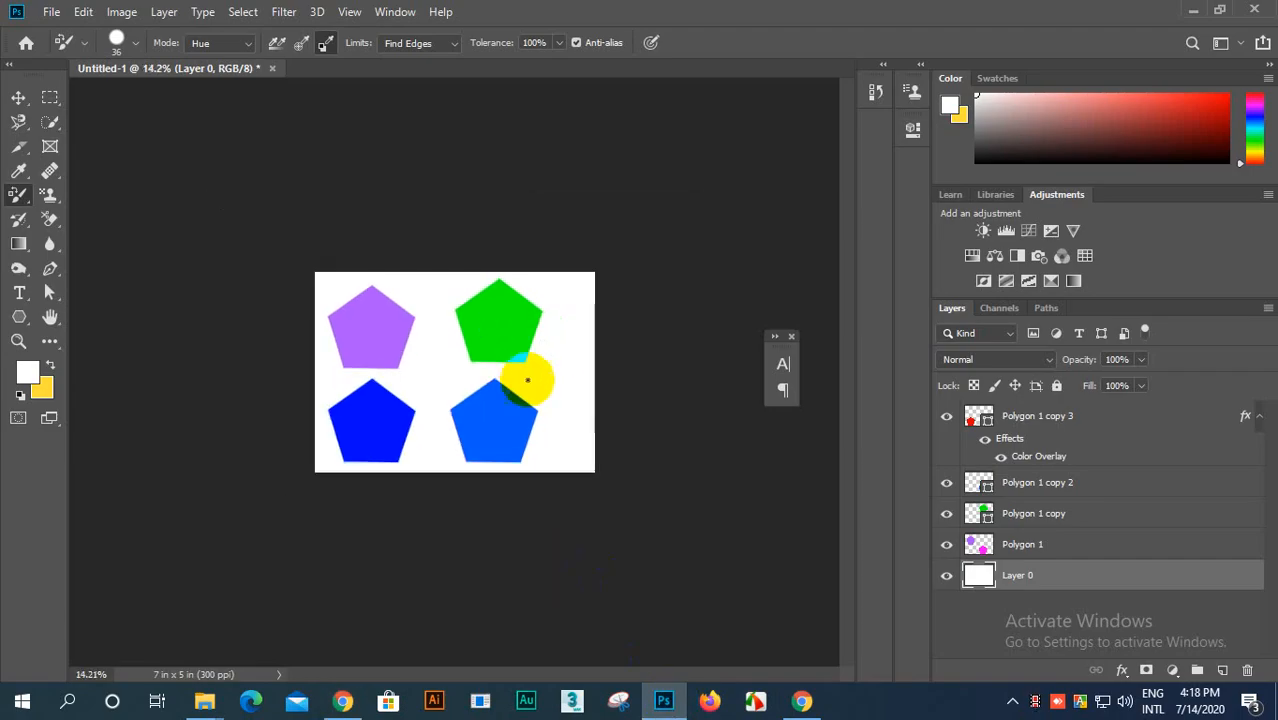
scroll(512, 361, "up", 2)
scroll(436, 359, "up", 4)
scroll(436, 330, "down", 3)
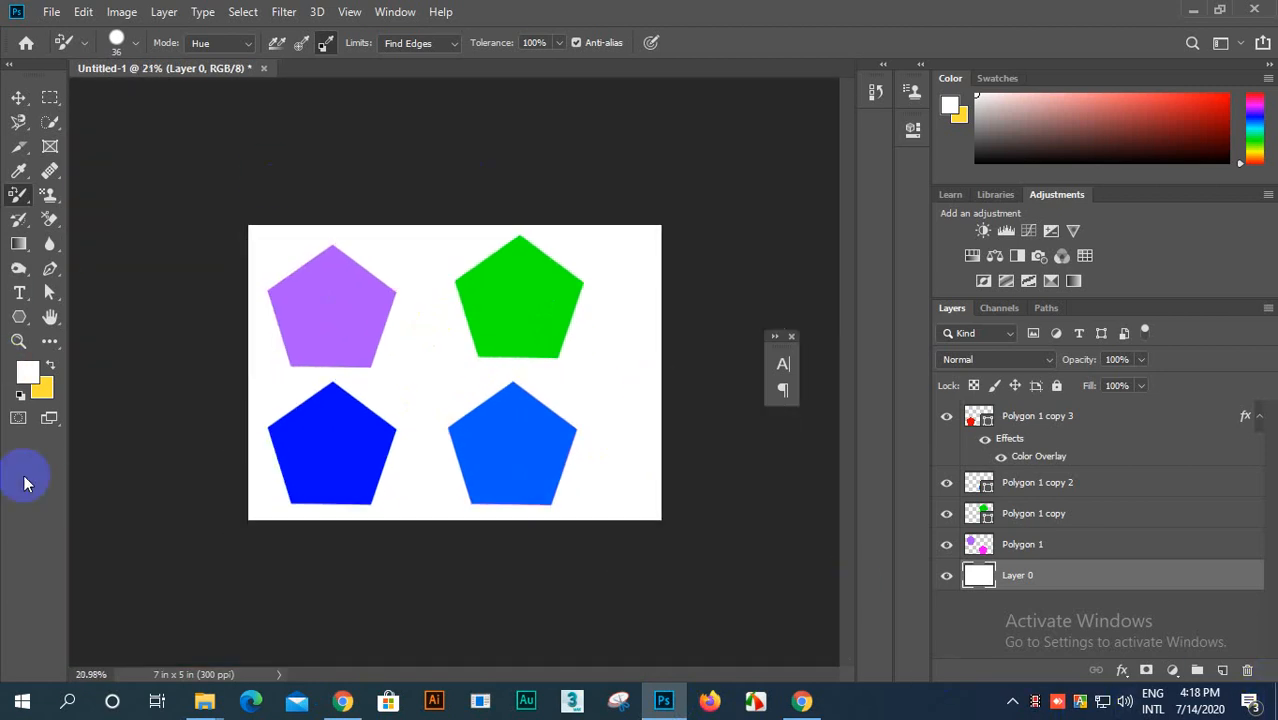
left_click(281, 280)
scroll(388, 302, "up", 1)
scroll(305, 268, "down", 1)
scroll(308, 288, "up", 5)
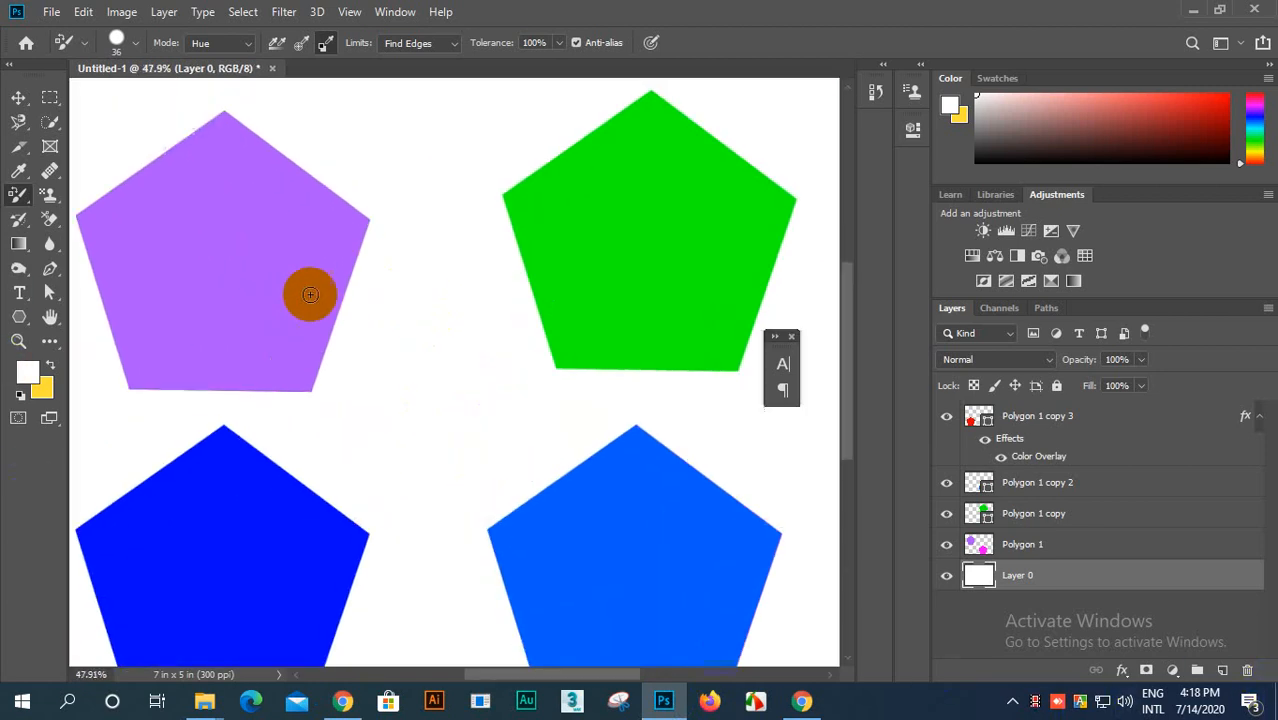
scroll(150, 293, "down", 3)
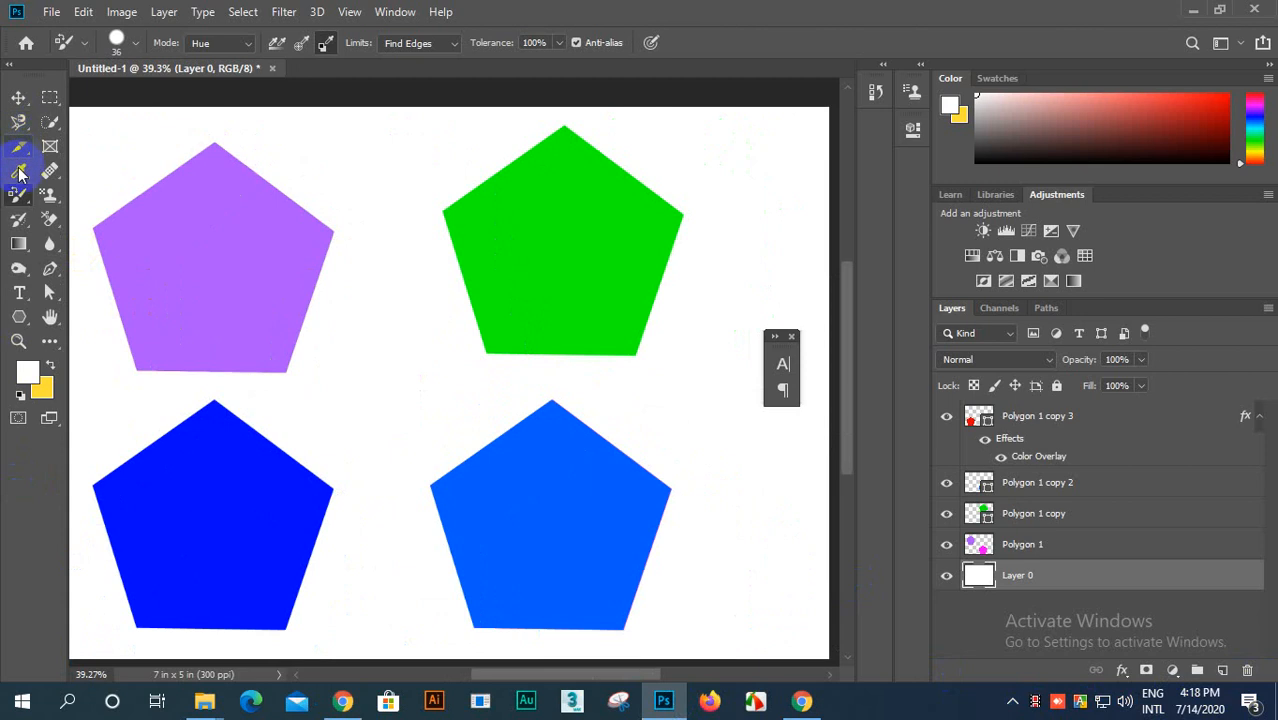
mouse_move(345, 704)
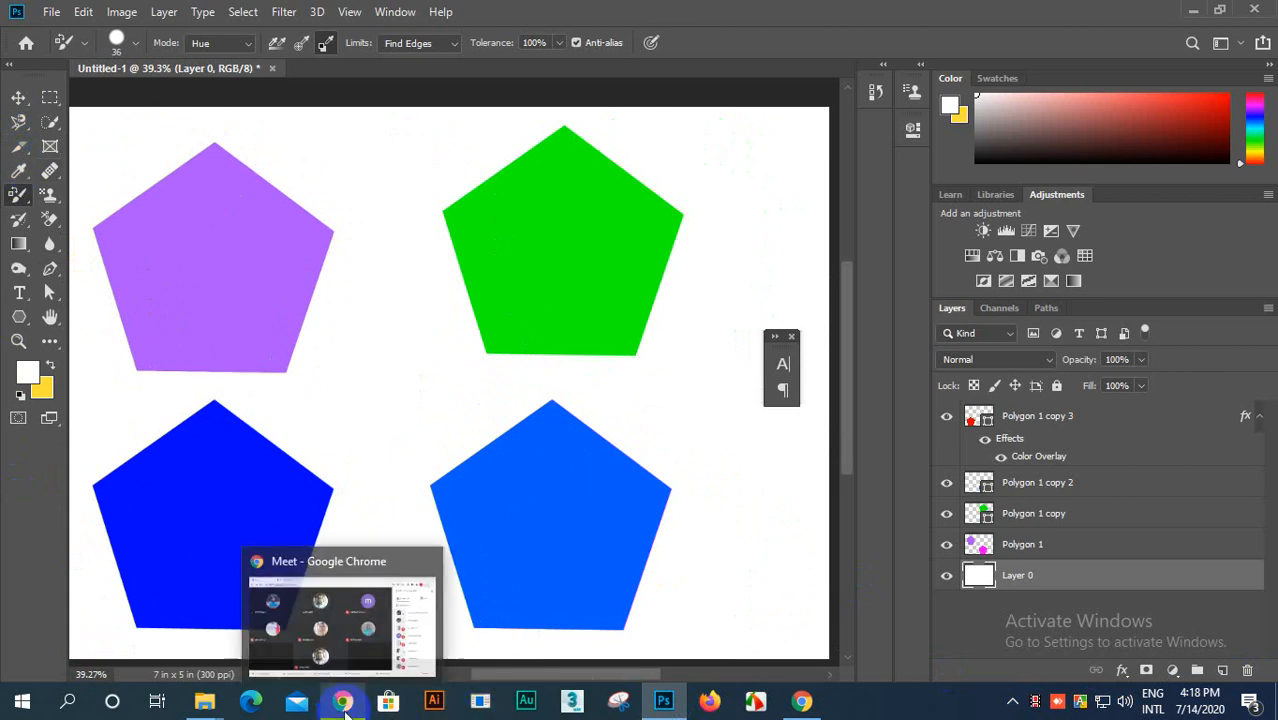
left_click(345, 655)
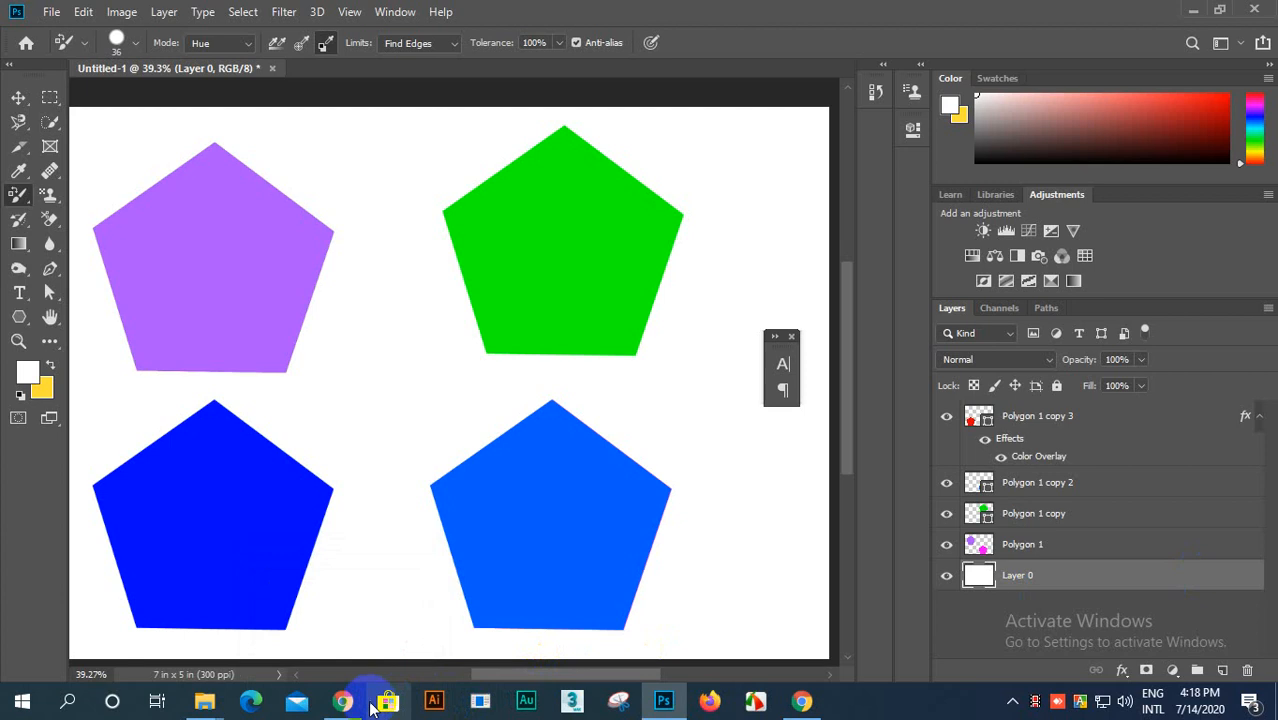
scroll(534, 482, "down", 3)
scroll(595, 303, "up", 2)
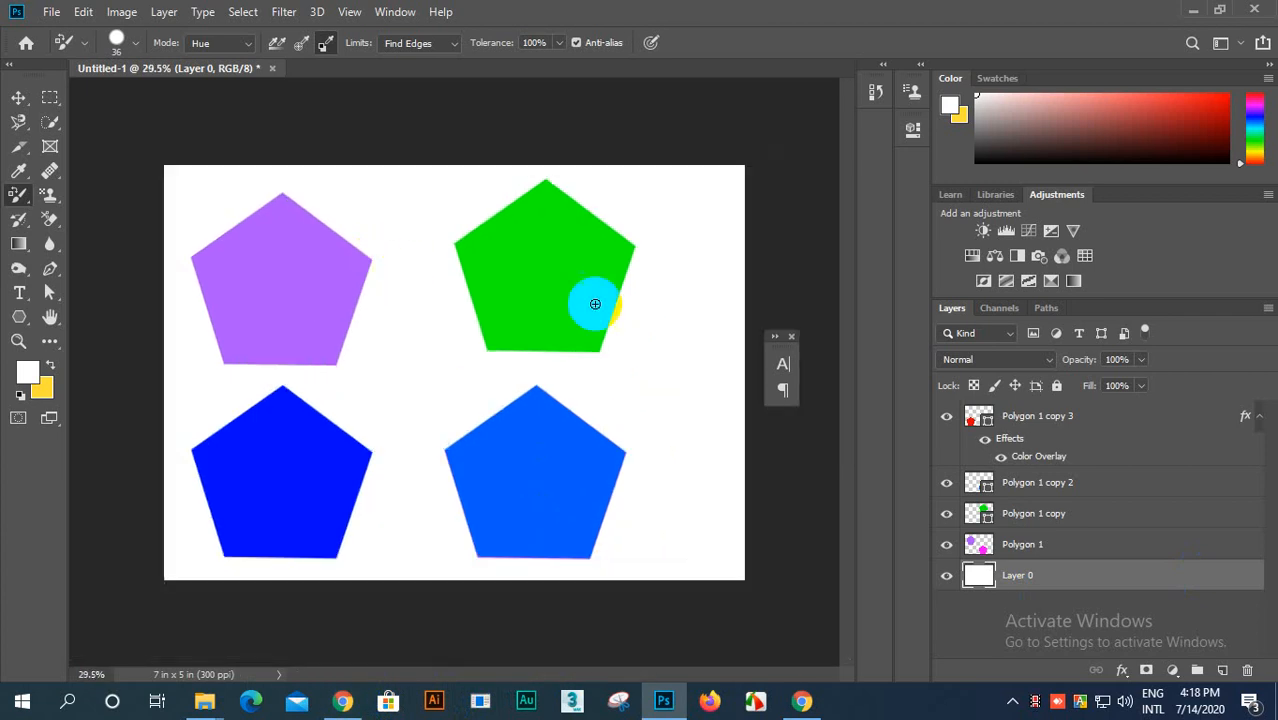
Step: Dock the floating Character and Paragraph panels alongside the collapsed panel icons
left_click_drag(783, 372, 910, 170)
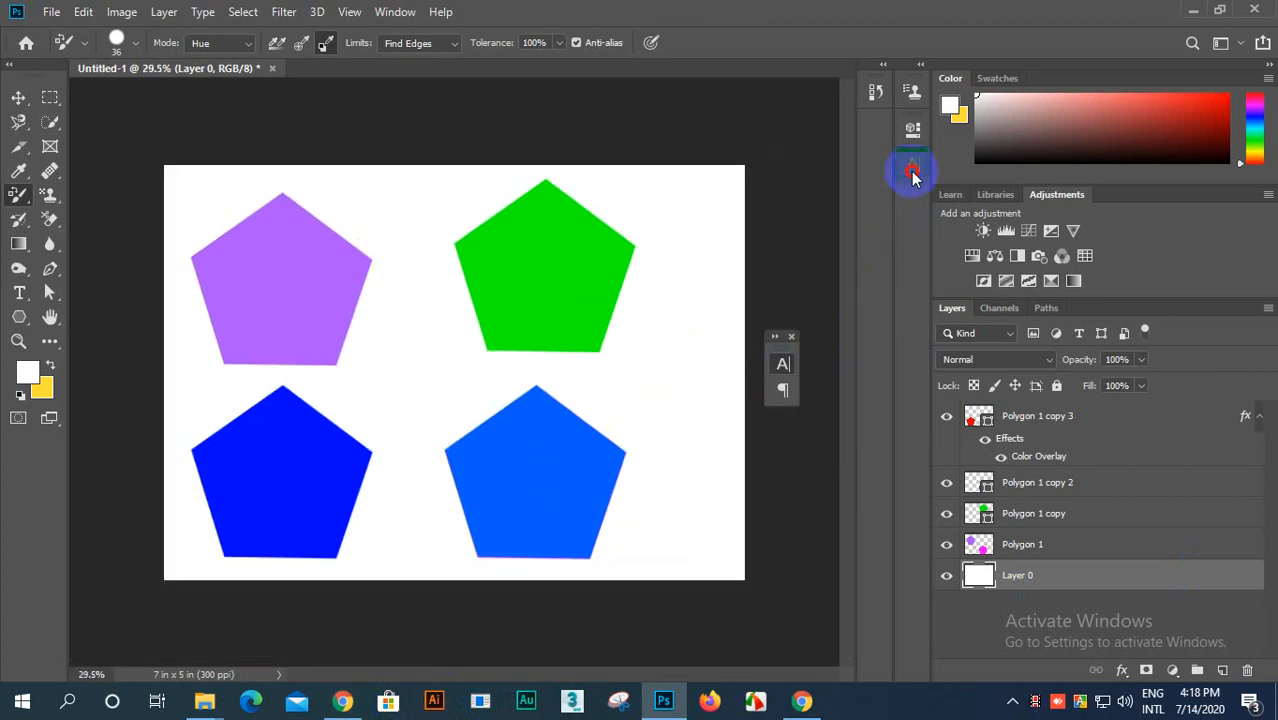
left_click_drag(790, 366, 913, 222)
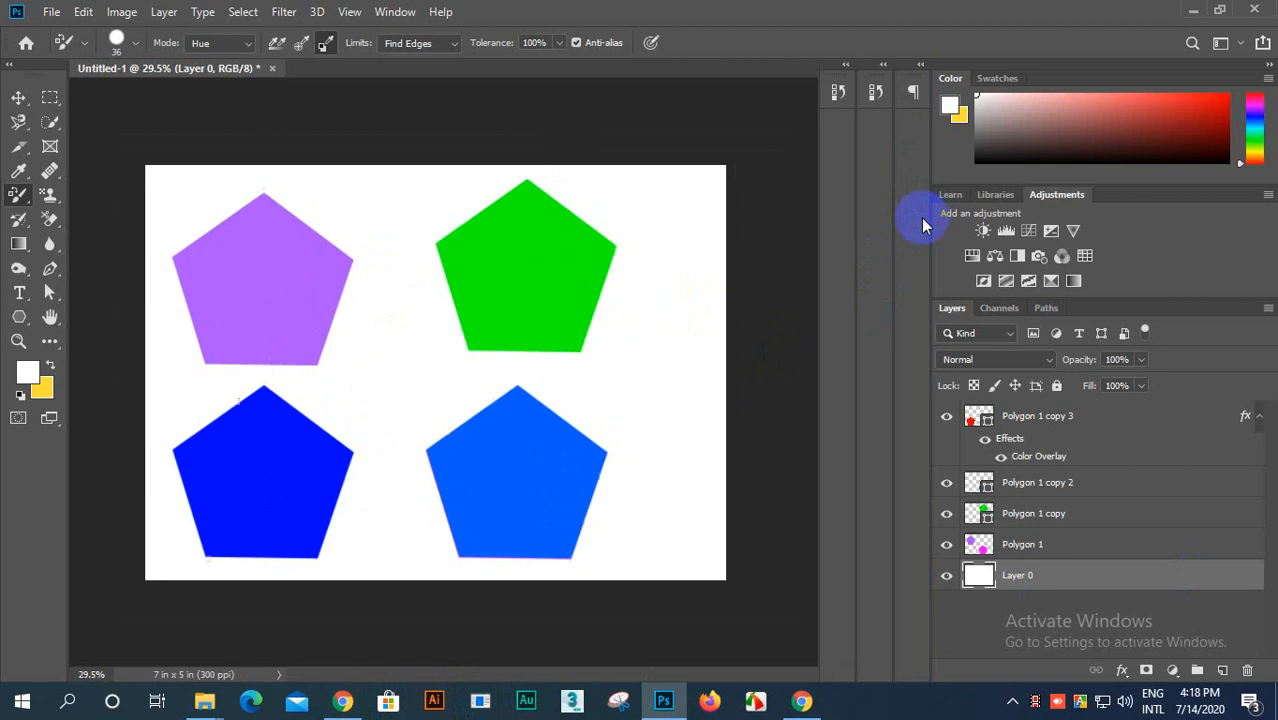
left_click(883, 64)
left_click(884, 66)
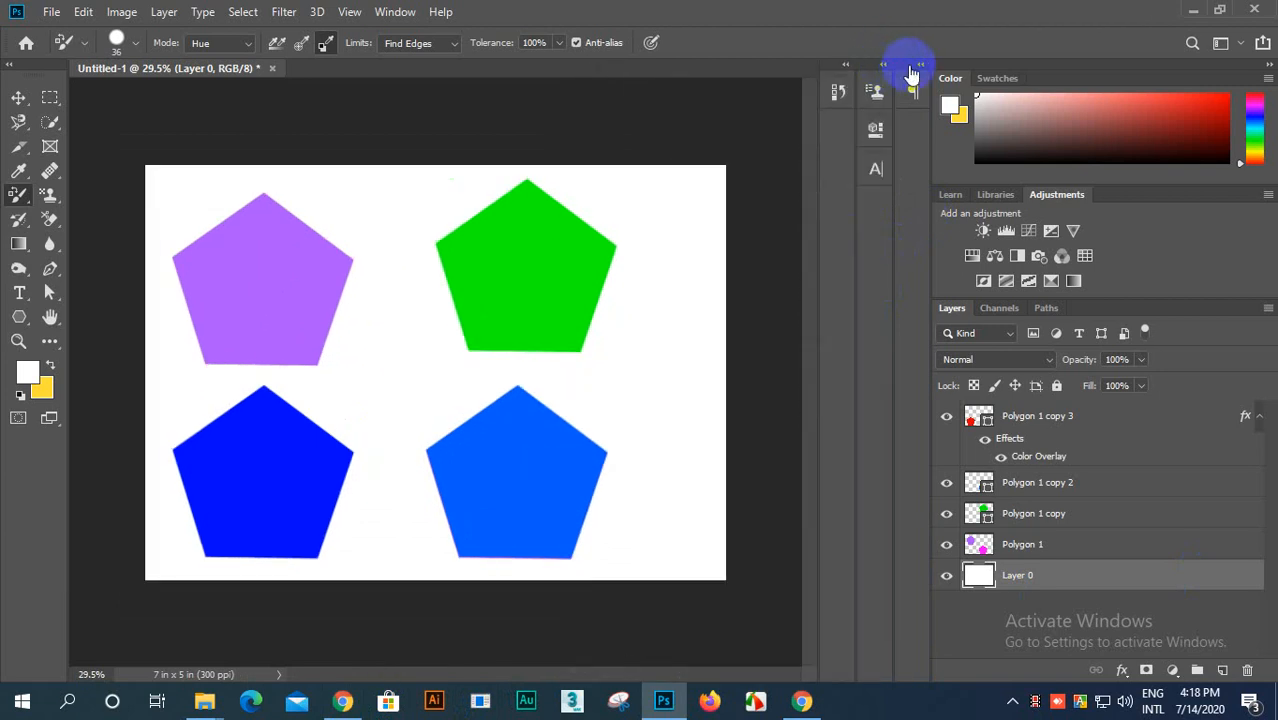
left_click(1221, 43)
left_click(1240, 44)
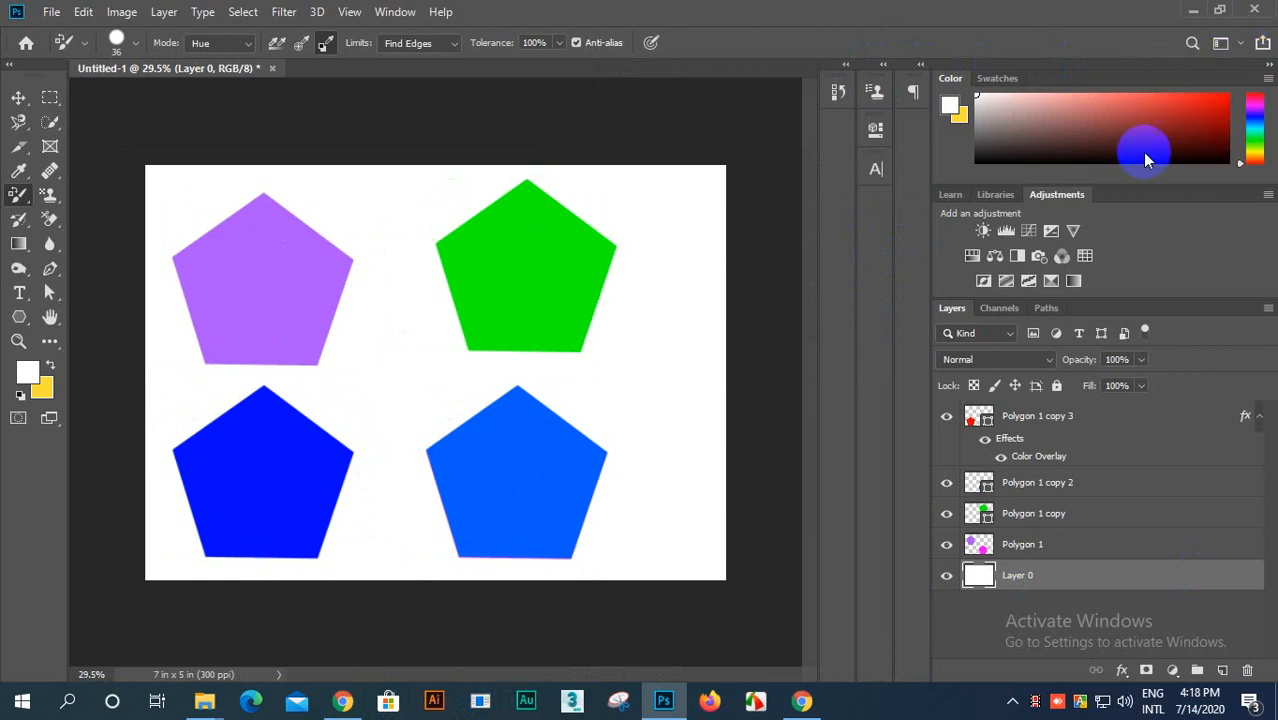
scroll(748, 360, "down", 2)
scroll(662, 425, "up", 3)
scroll(660, 424, "down", 3)
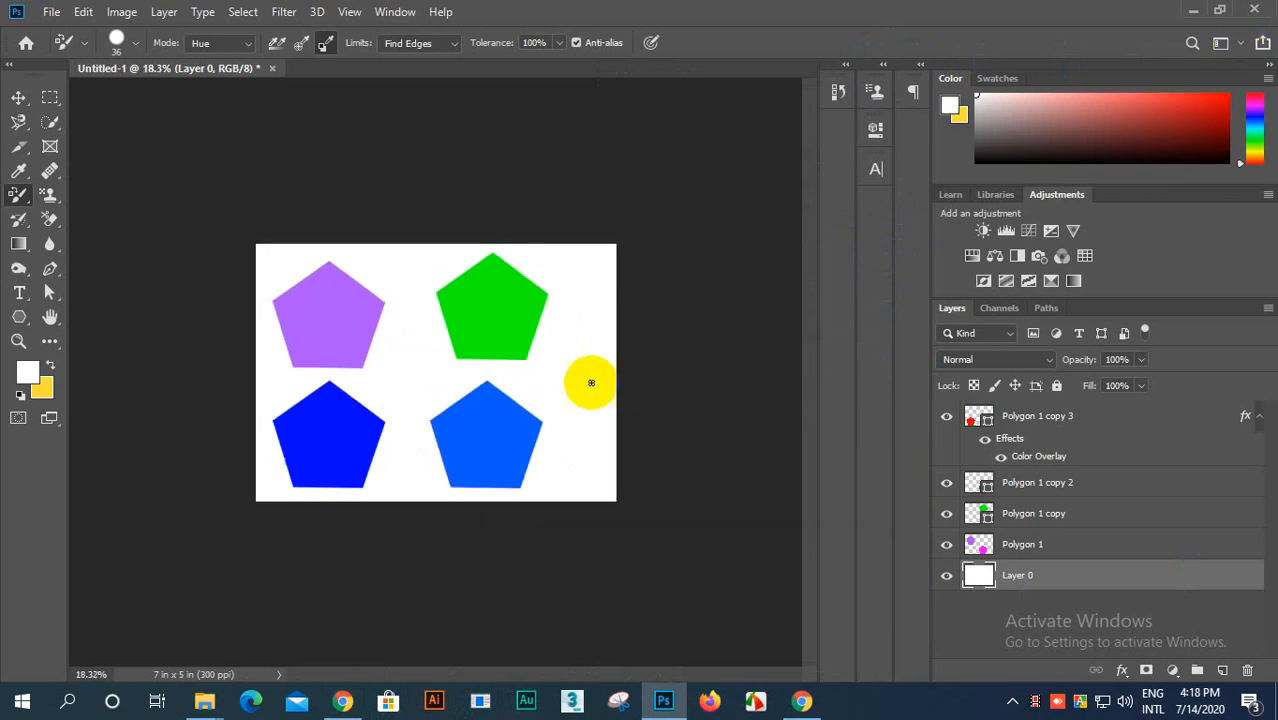
scroll(585, 377, "up", 1)
left_click(52, 12)
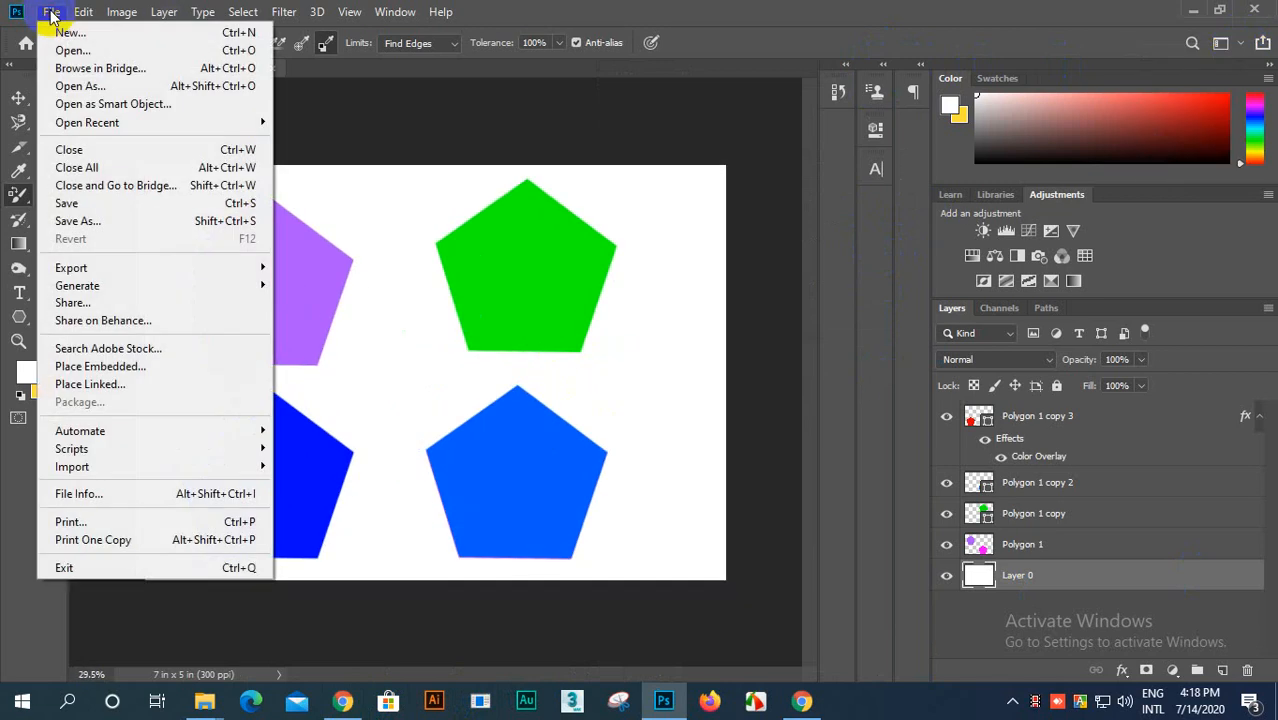
left_click(72, 33)
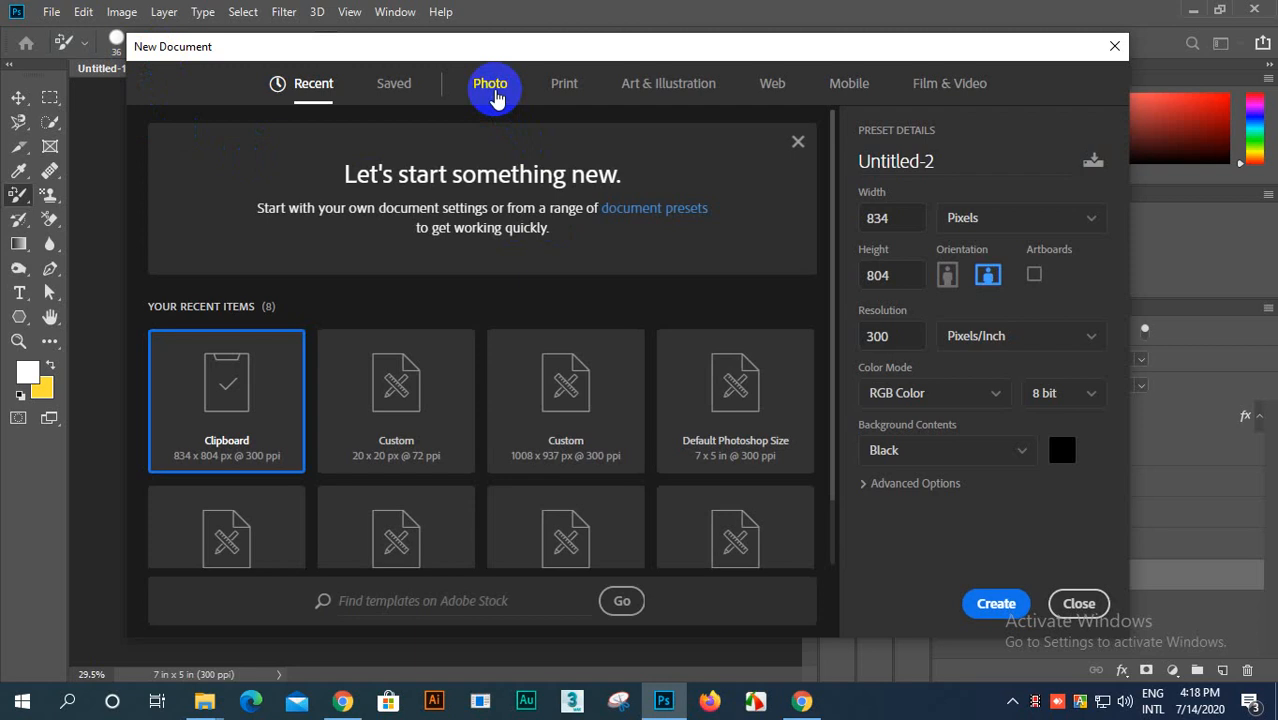
left_click(1086, 607)
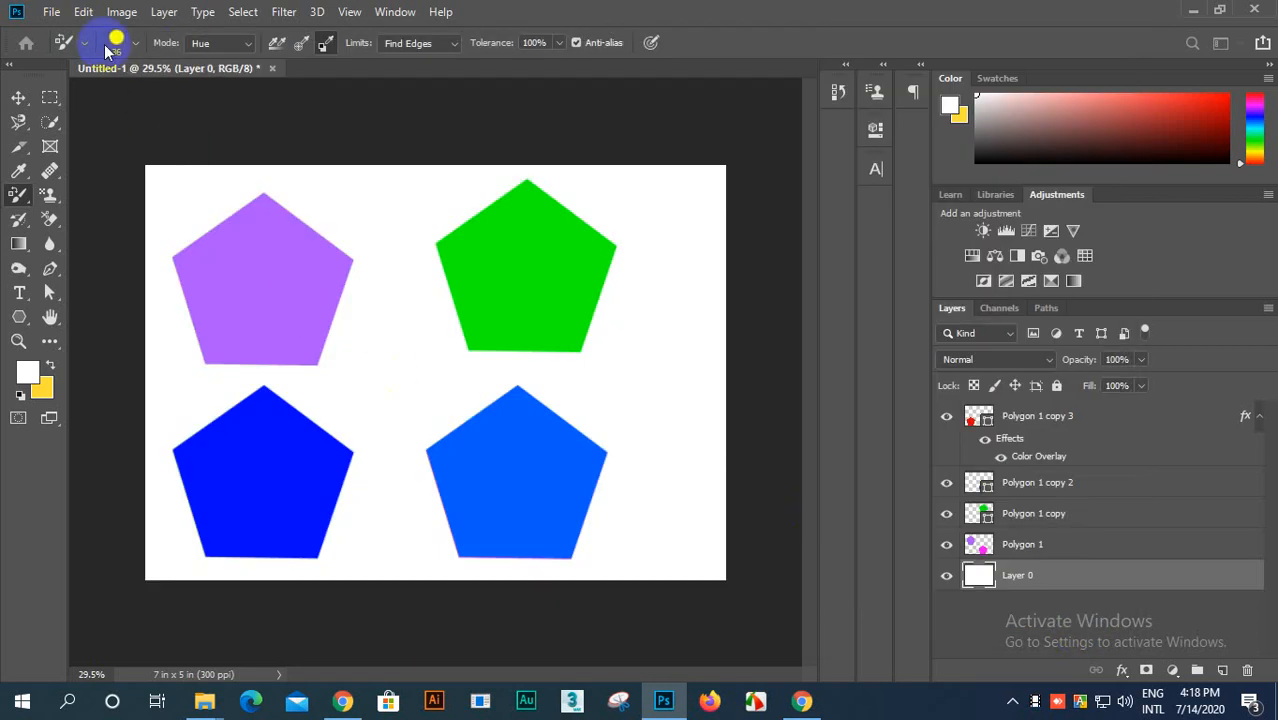
Step: Open the shoe photo 4033289.jpg from the Downloads folder
left_click(58, 14)
left_click(67, 51)
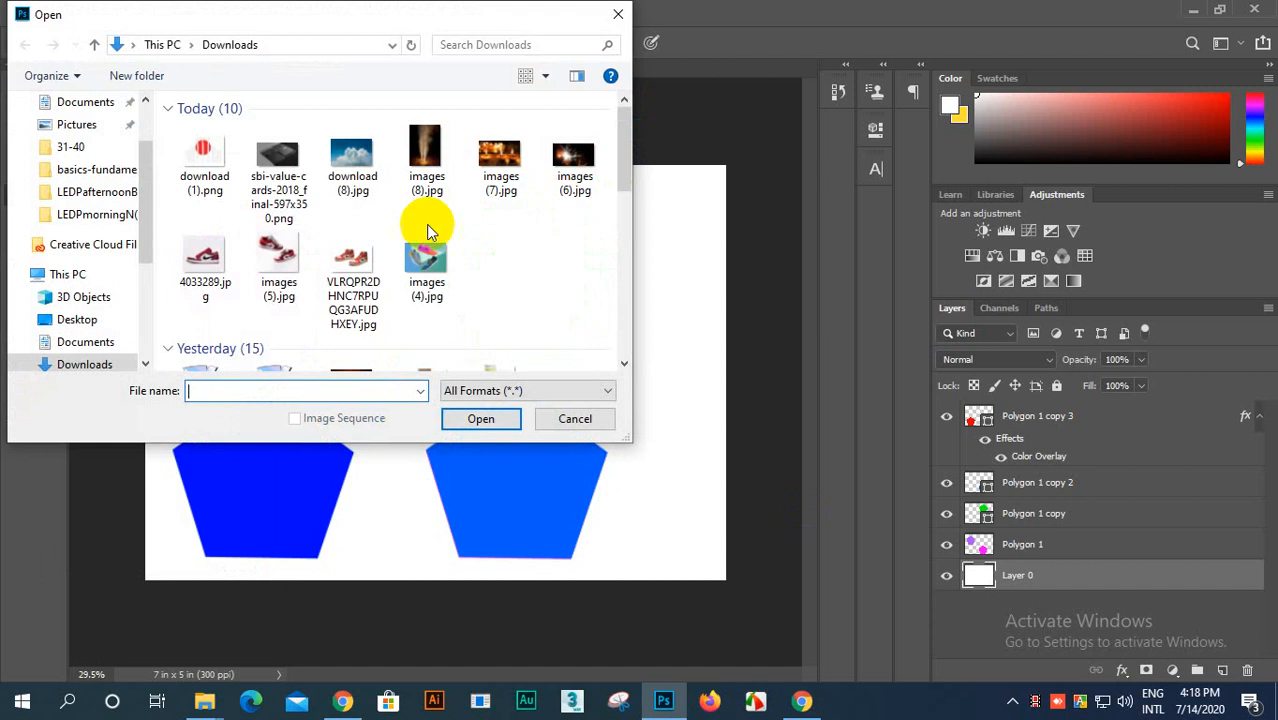
left_click(212, 262)
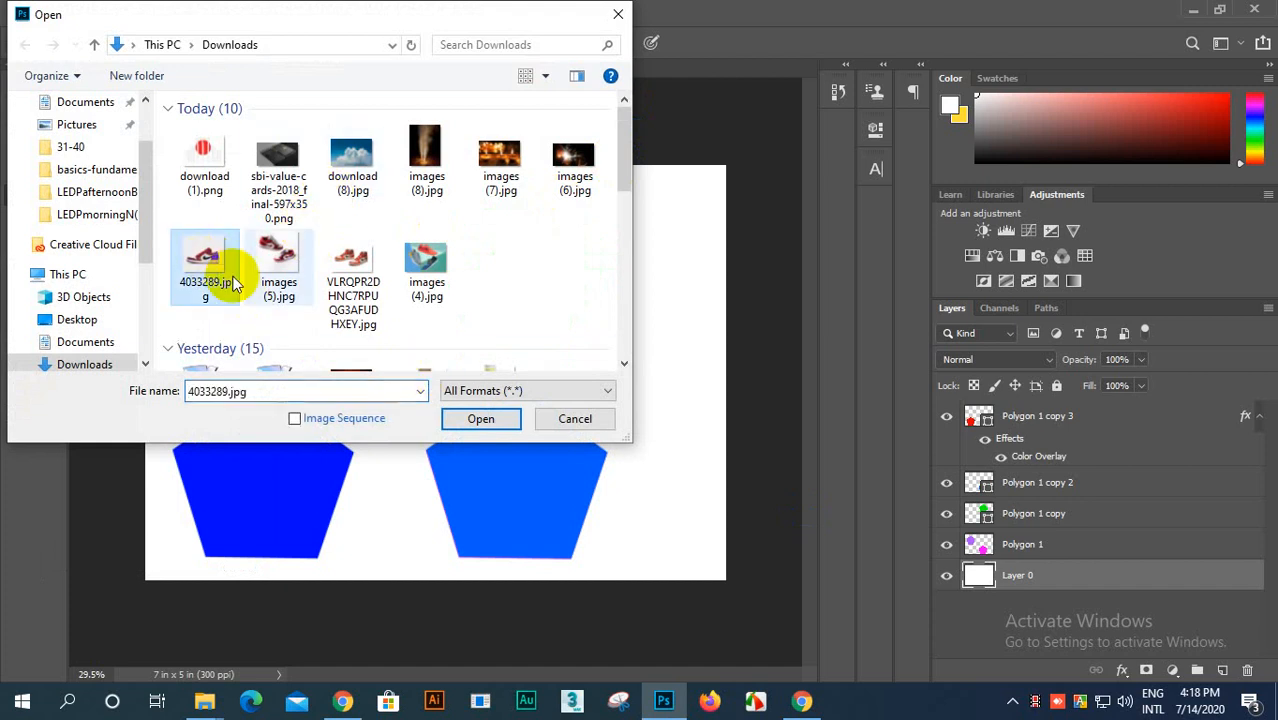
left_click(463, 420)
Step: Examine the red and white shoe and its background in the photo, both close up and as a whole
scroll(461, 388, "up", 5)
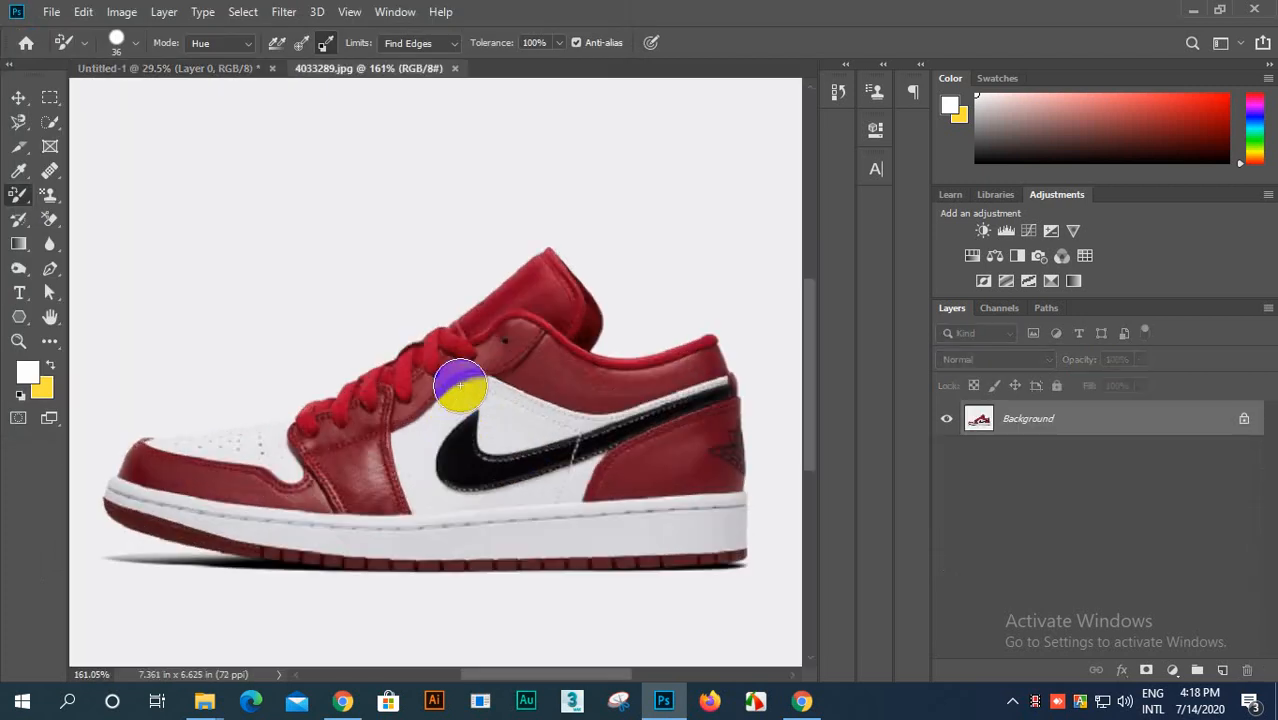
scroll(471, 376, "down", 3)
scroll(500, 303, "up", 4)
scroll(422, 414, "down", 5)
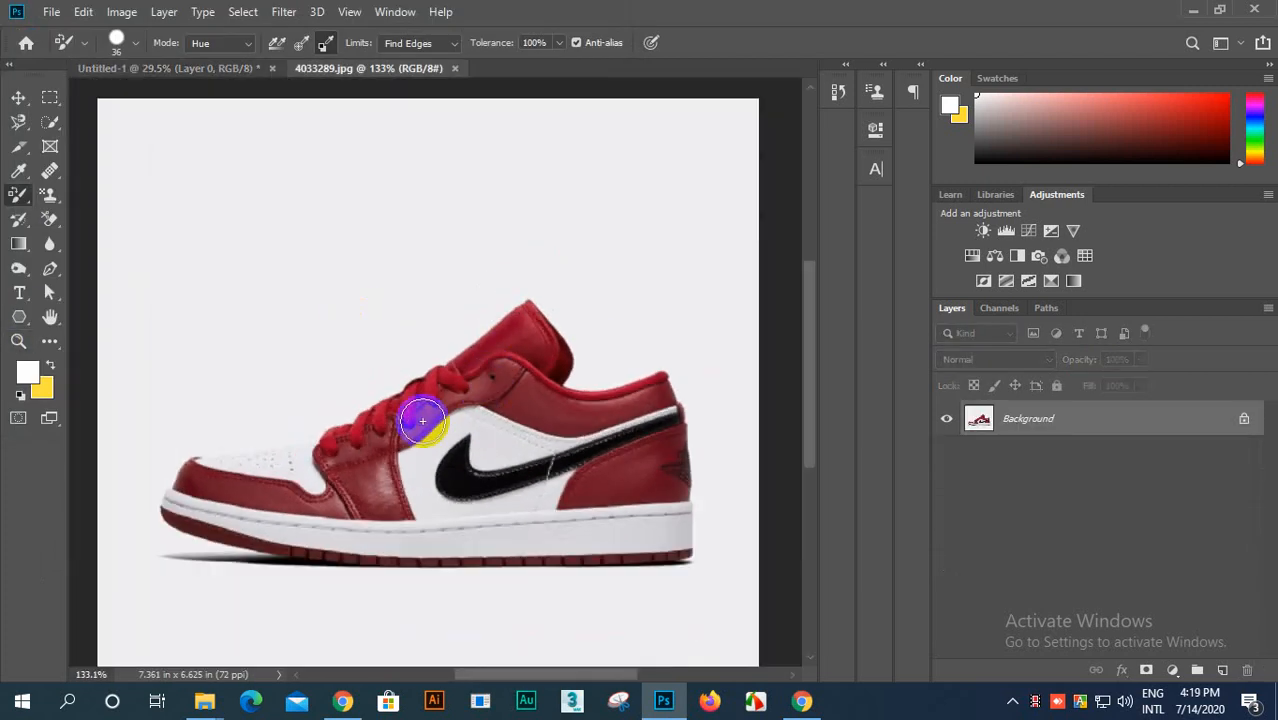
scroll(428, 294, "up", 3)
scroll(453, 383, "down", 2)
scroll(453, 383, "up", 2)
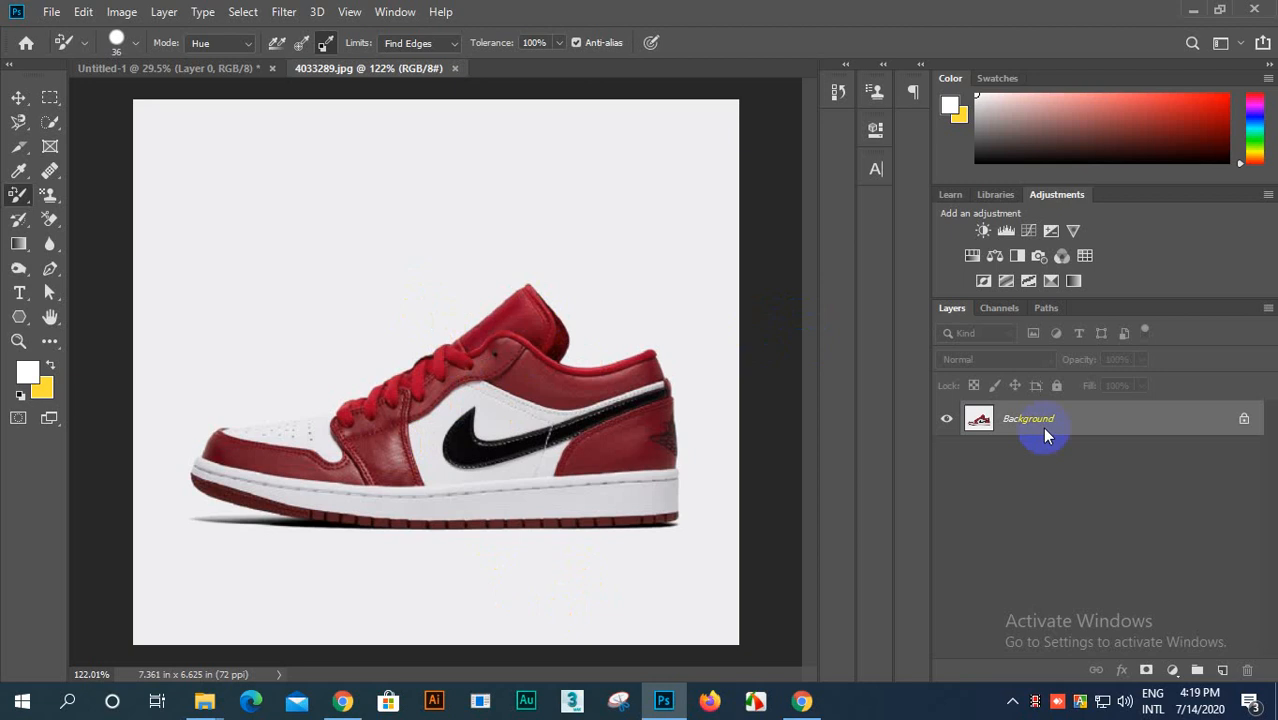
scroll(508, 422, "up", 4)
scroll(527, 412, "down", 3)
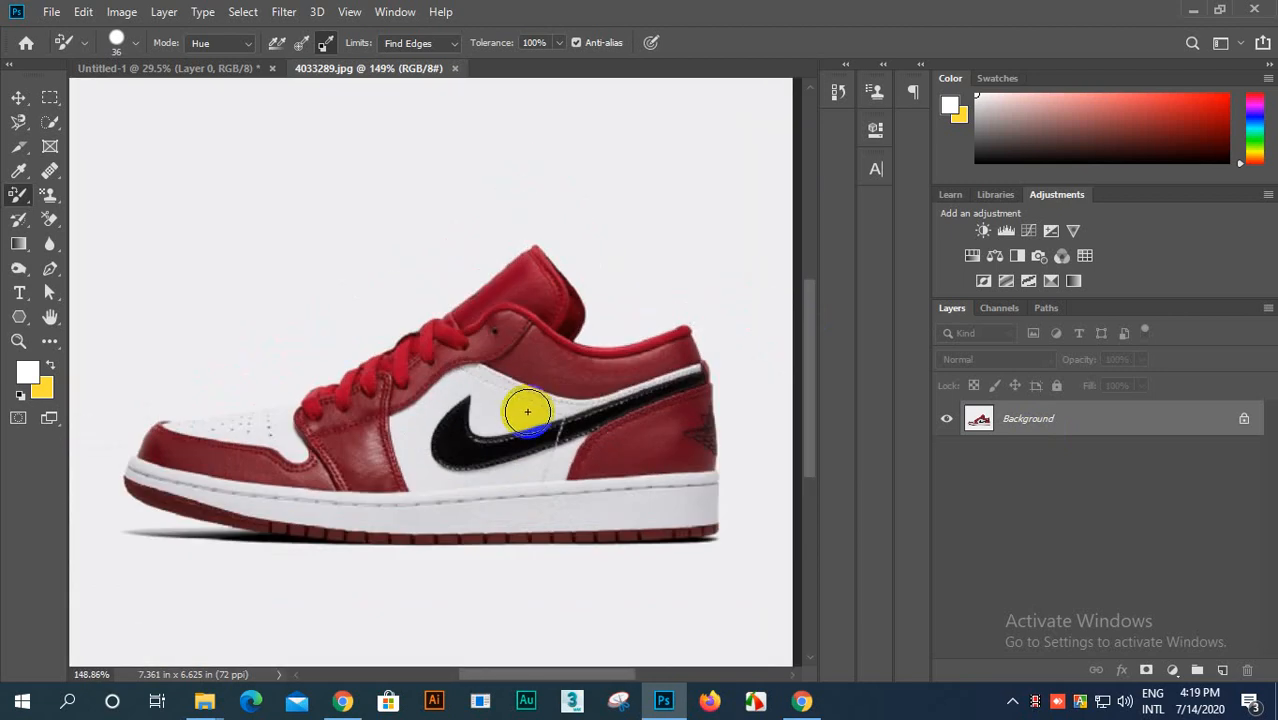
scroll(528, 445, "up", 2)
scroll(528, 445, "down", 4)
scroll(405, 488, "up", 3)
scroll(404, 488, "down", 2)
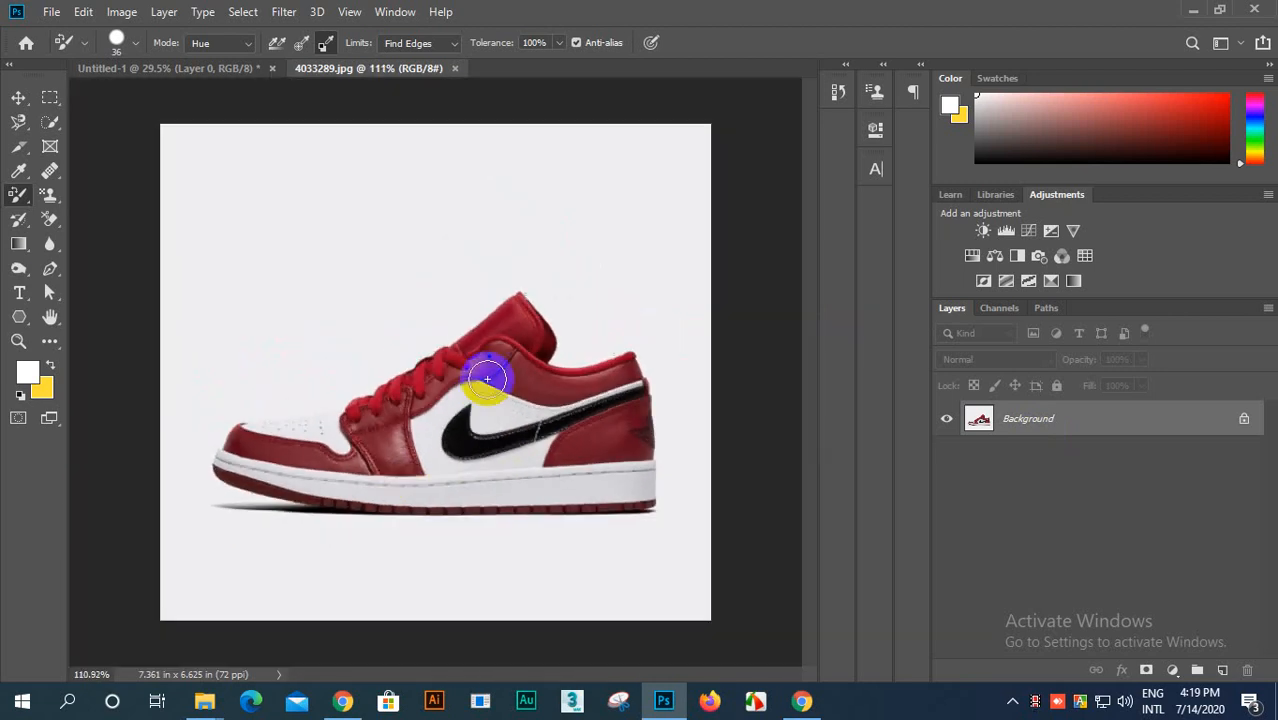
Step: Activate the Brush tool and set its blending mode to Color
right_click(12, 194)
left_click(98, 197)
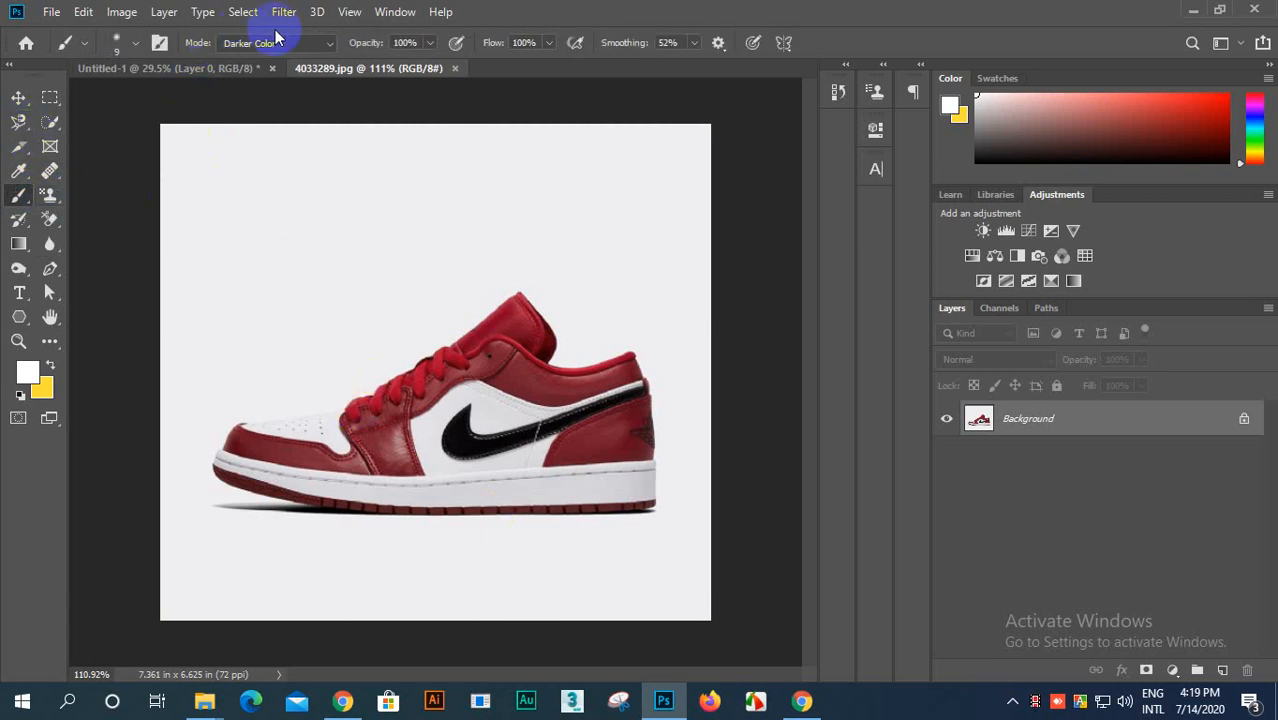
left_click(328, 45)
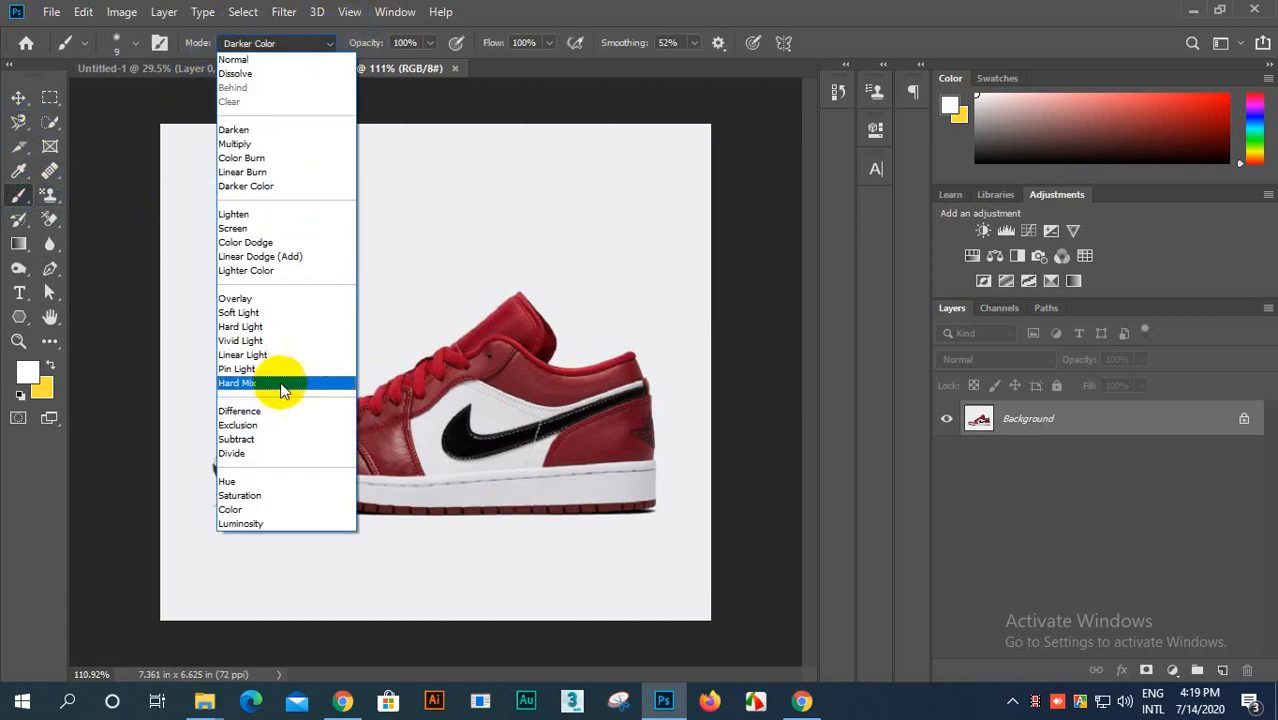
left_click(240, 509)
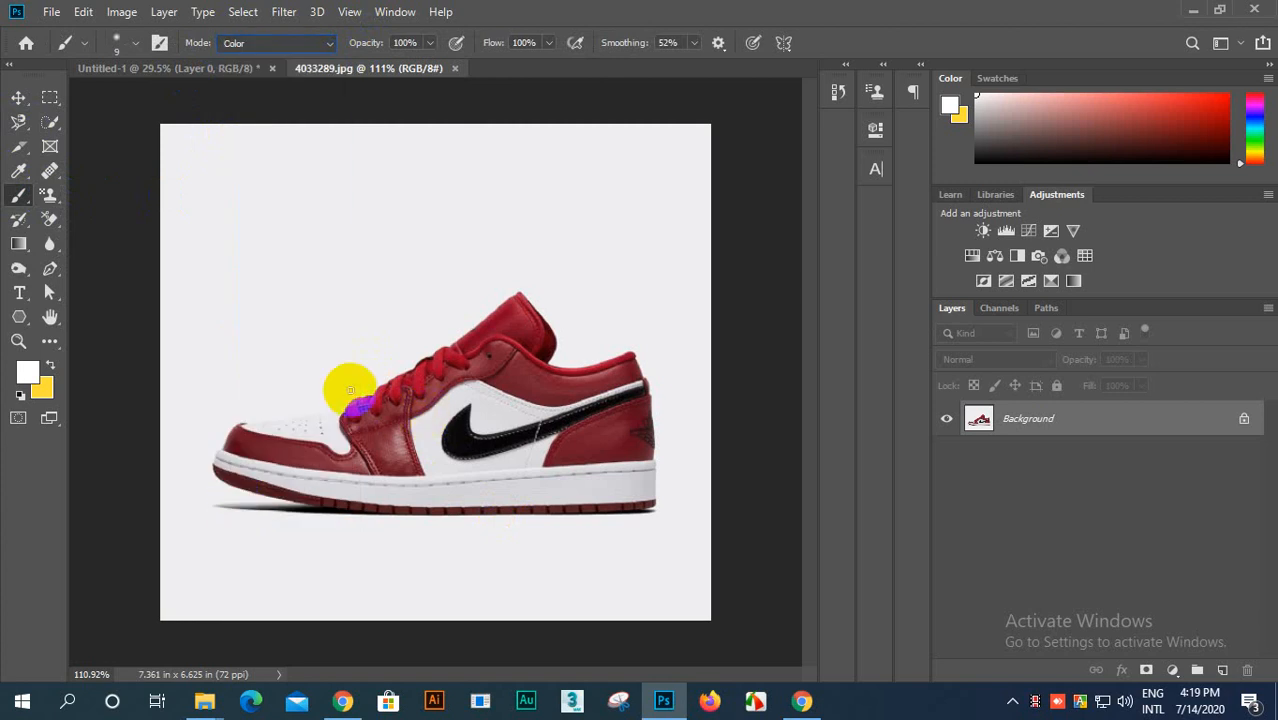
Step: Select the red tongue, lace and collar area of the shoe with the Quick Selection tool
left_click(50, 121)
mouse_move(404, 467)
left_mouse_down()
mouse_move(391, 408)
mouse_move(403, 387)
mouse_move(501, 321)
mouse_move(525, 367)
mouse_move(642, 383)
left_mouse_up()
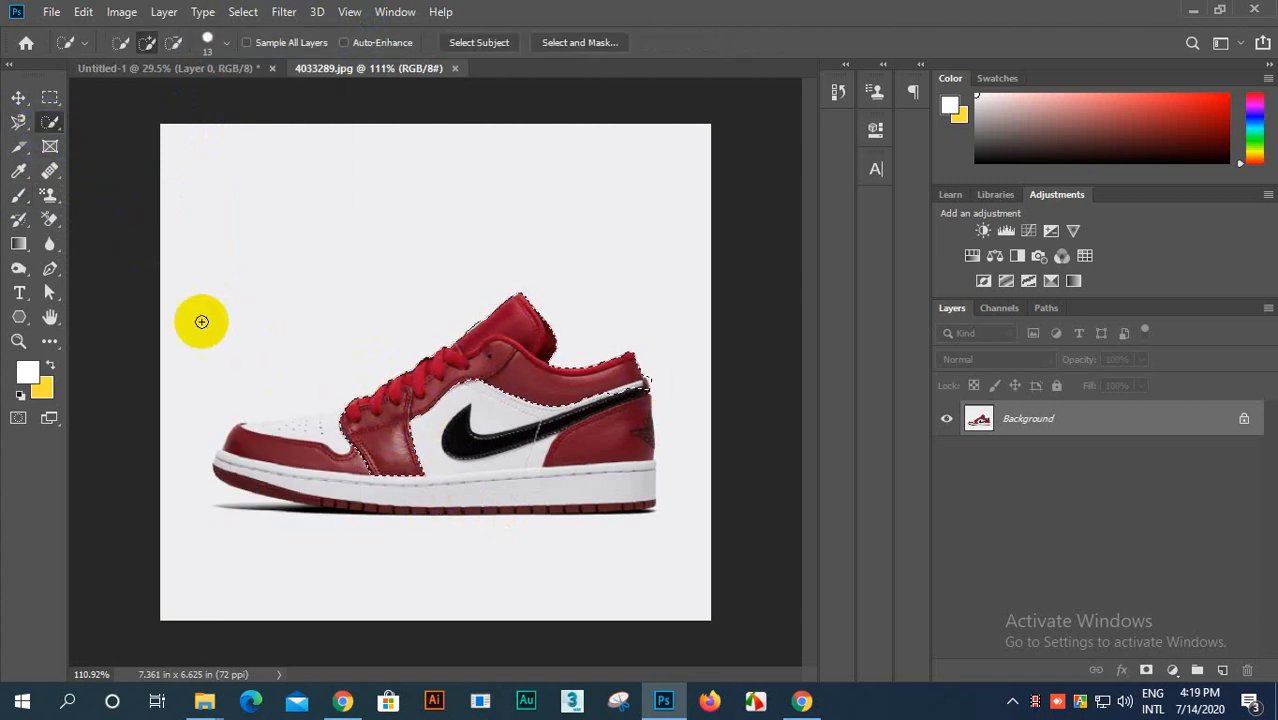
Step: Switch to Google Meet and present the entire screen to the meeting, hiding the screen-sharing notice
left_click(340, 703)
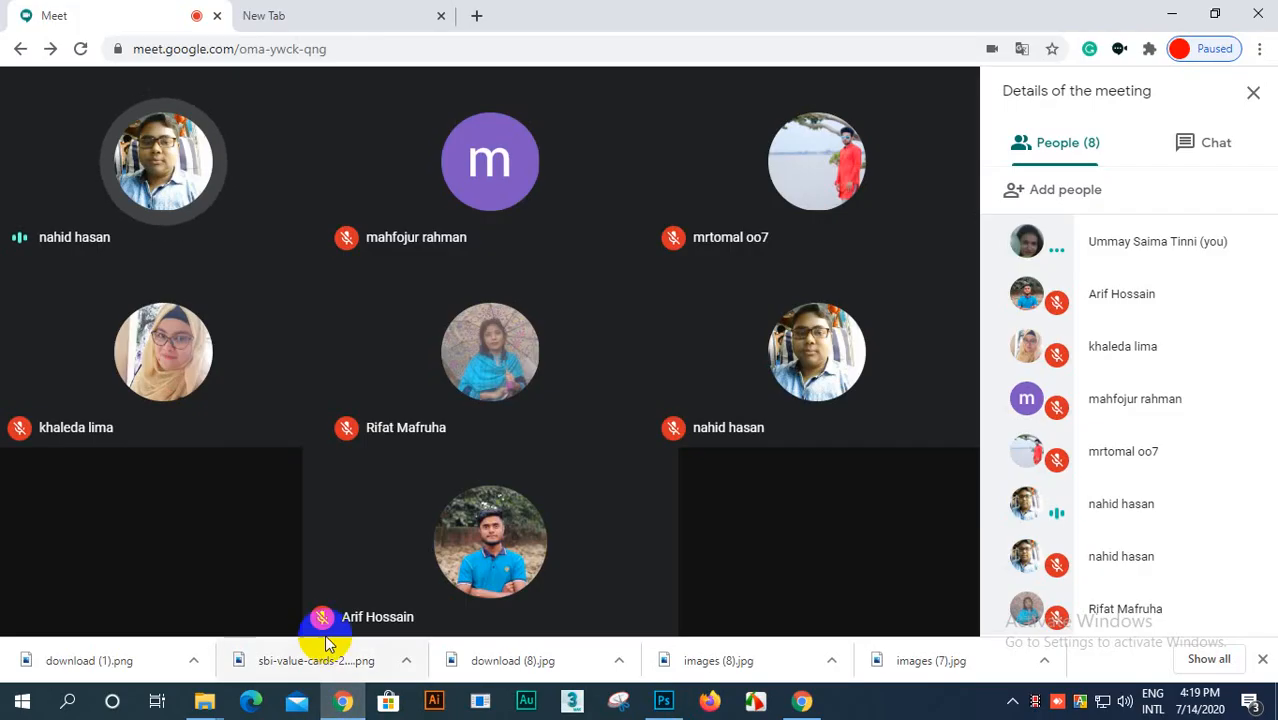
left_click(866, 590)
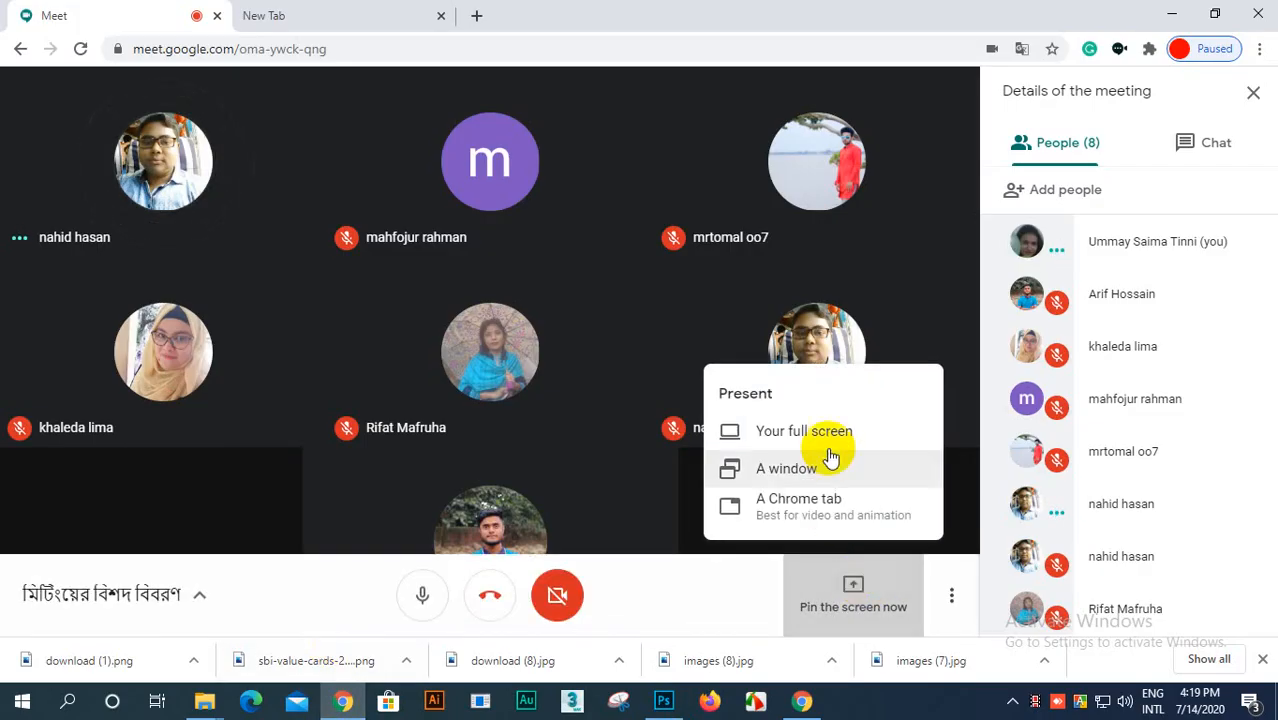
left_click(823, 435)
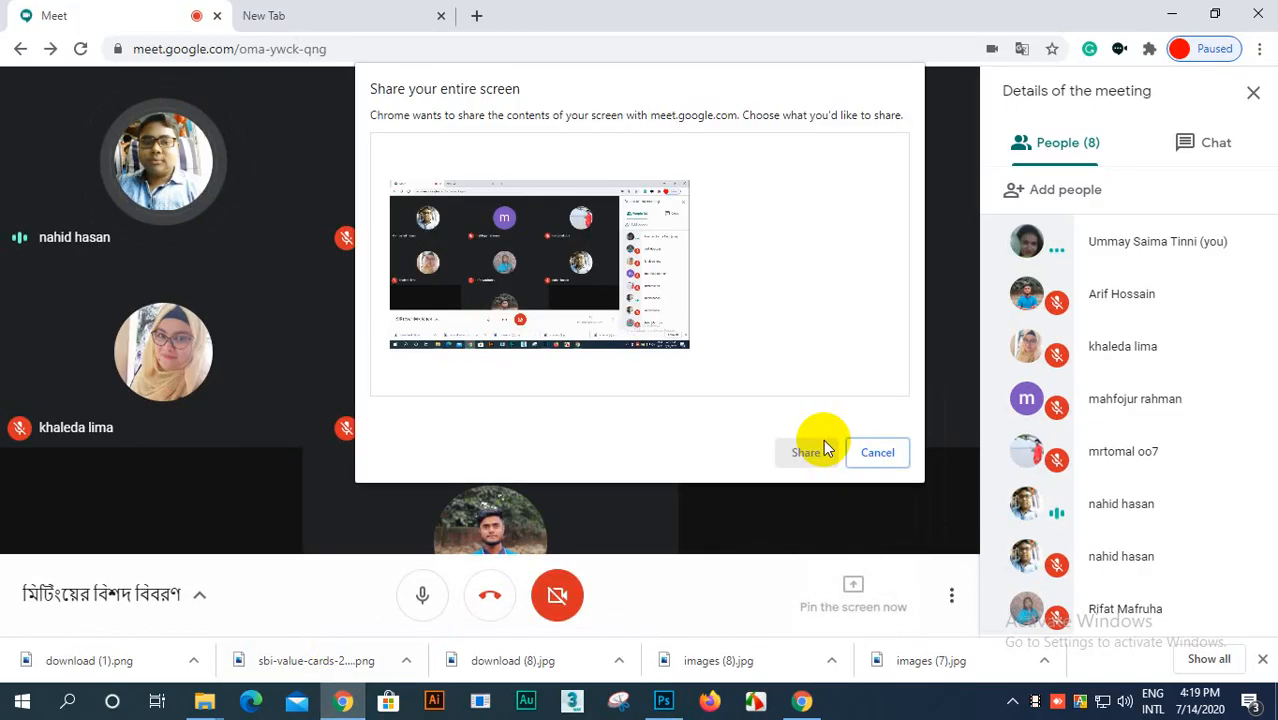
left_click(514, 290)
left_click(805, 452)
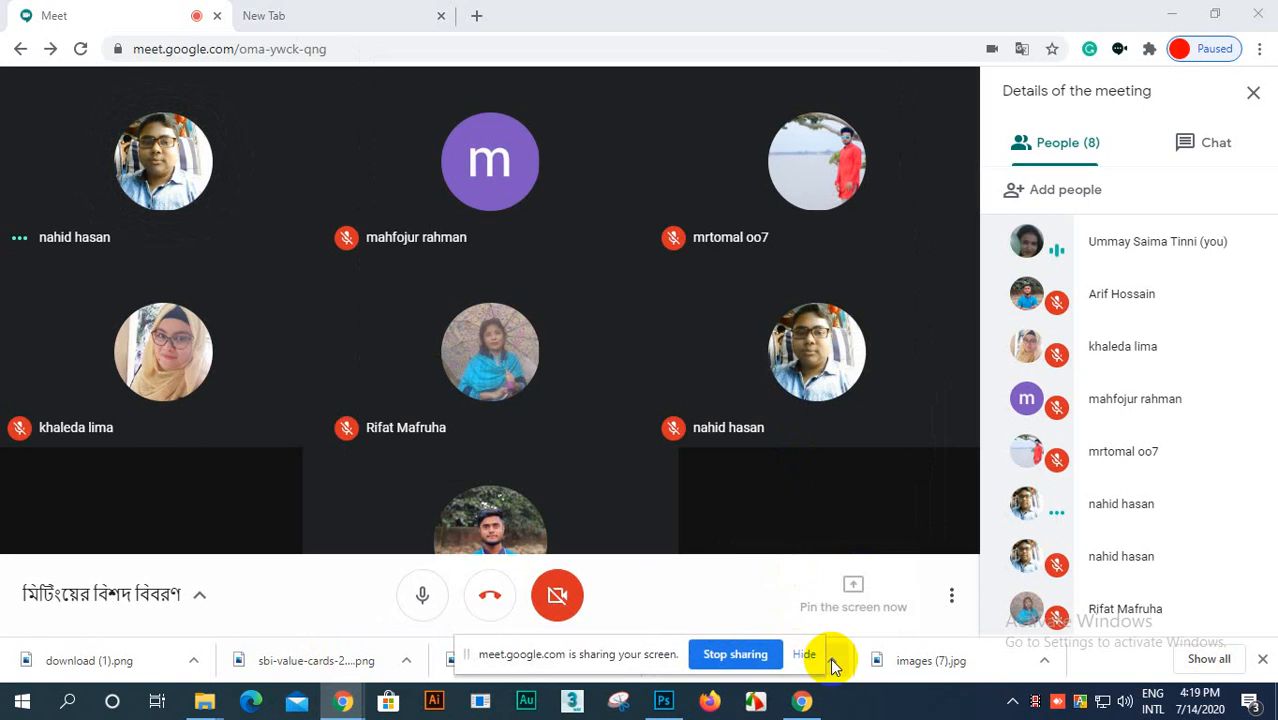
left_click(803, 654)
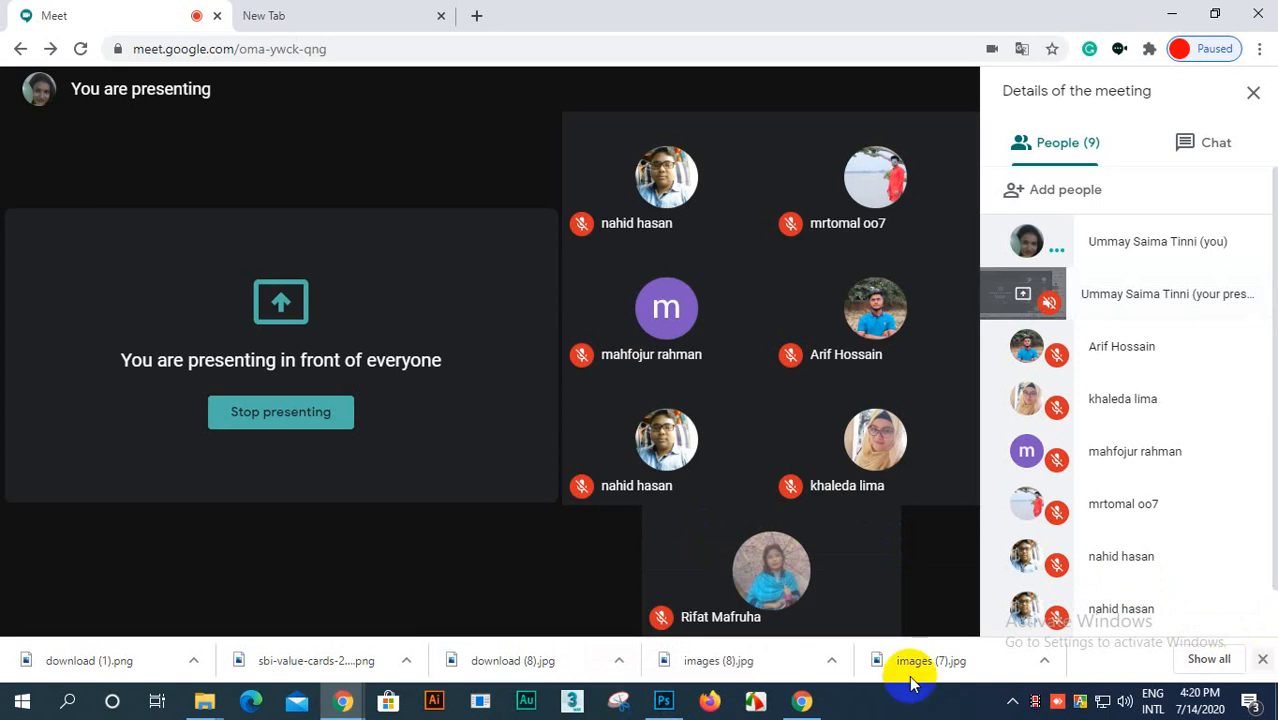
Step: Switch back to Photoshop and deselect the selected red area of the shoe
left_click(663, 700)
scroll(320, 348, "up", 2)
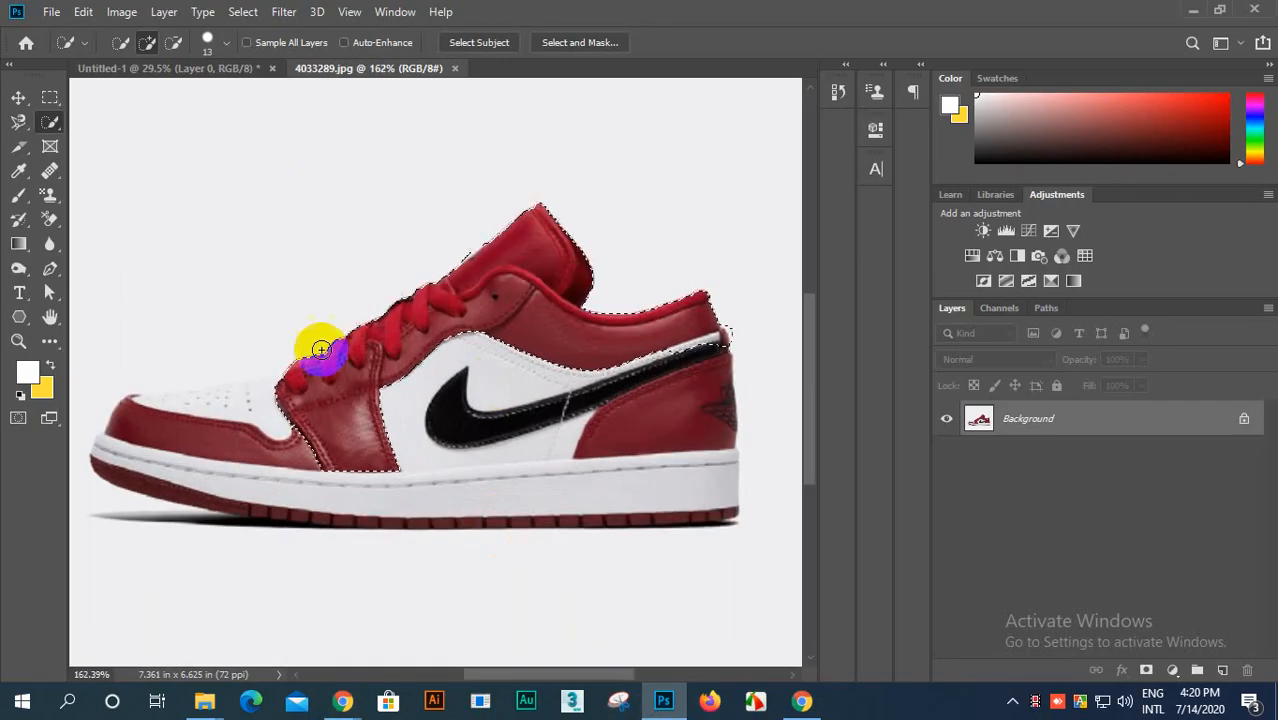
scroll(328, 416, "down", 4)
left_click_drag(330, 418, 341, 398)
key("ctrl+d")
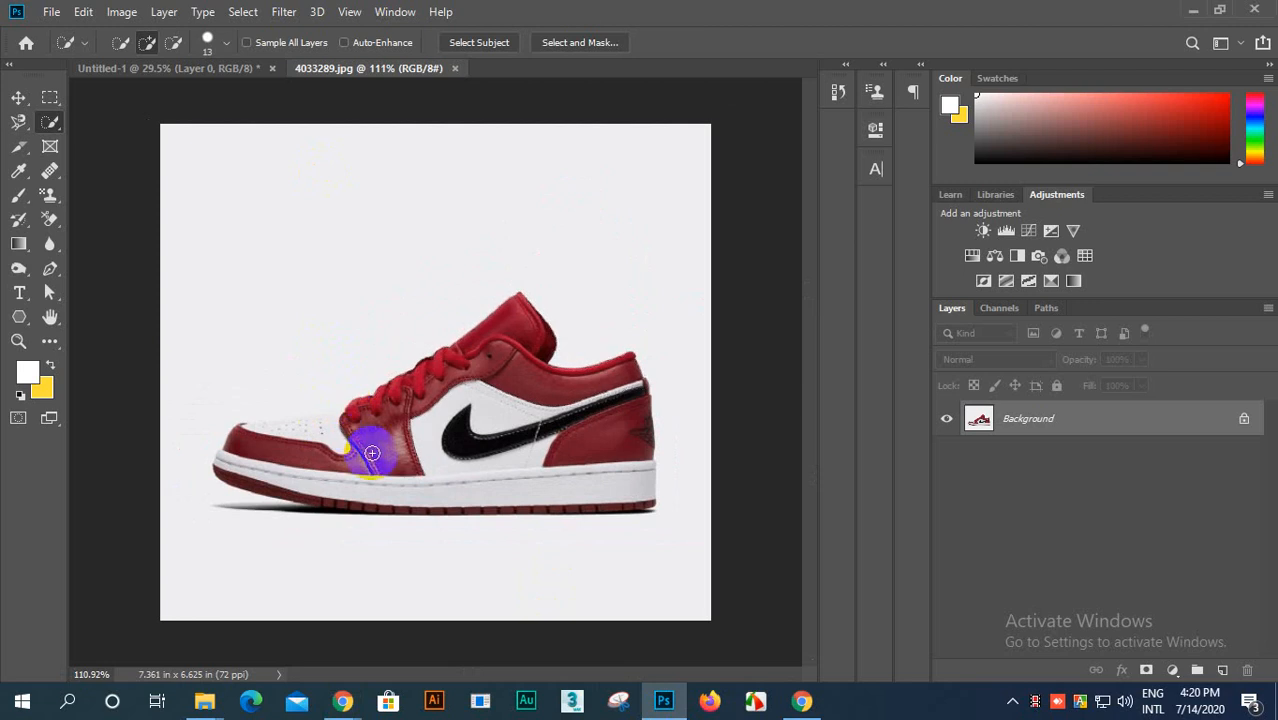
scroll(372, 451, "up", 3)
scroll(413, 456, "down", 3)
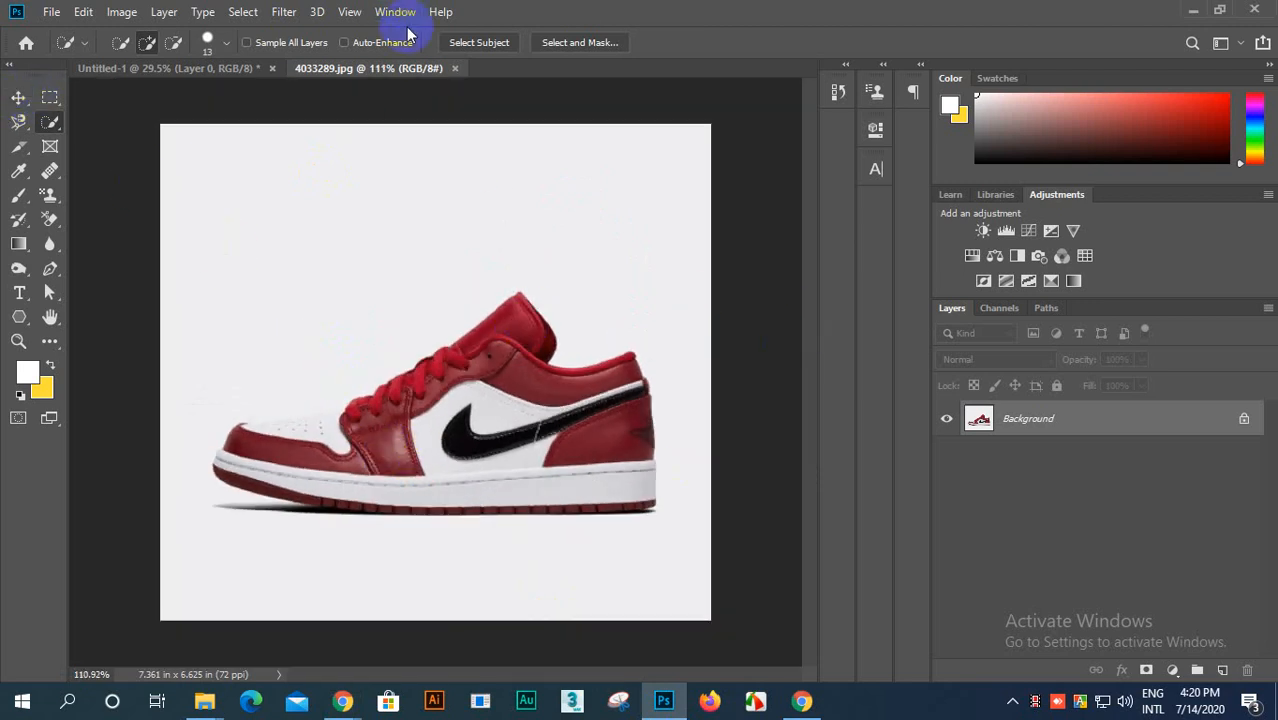
Step: Review the variants grouped with the Move, Marquee, Lasso, Quick Selection, Slice, Eyedropper and Healing Brush tools
left_click(20, 98)
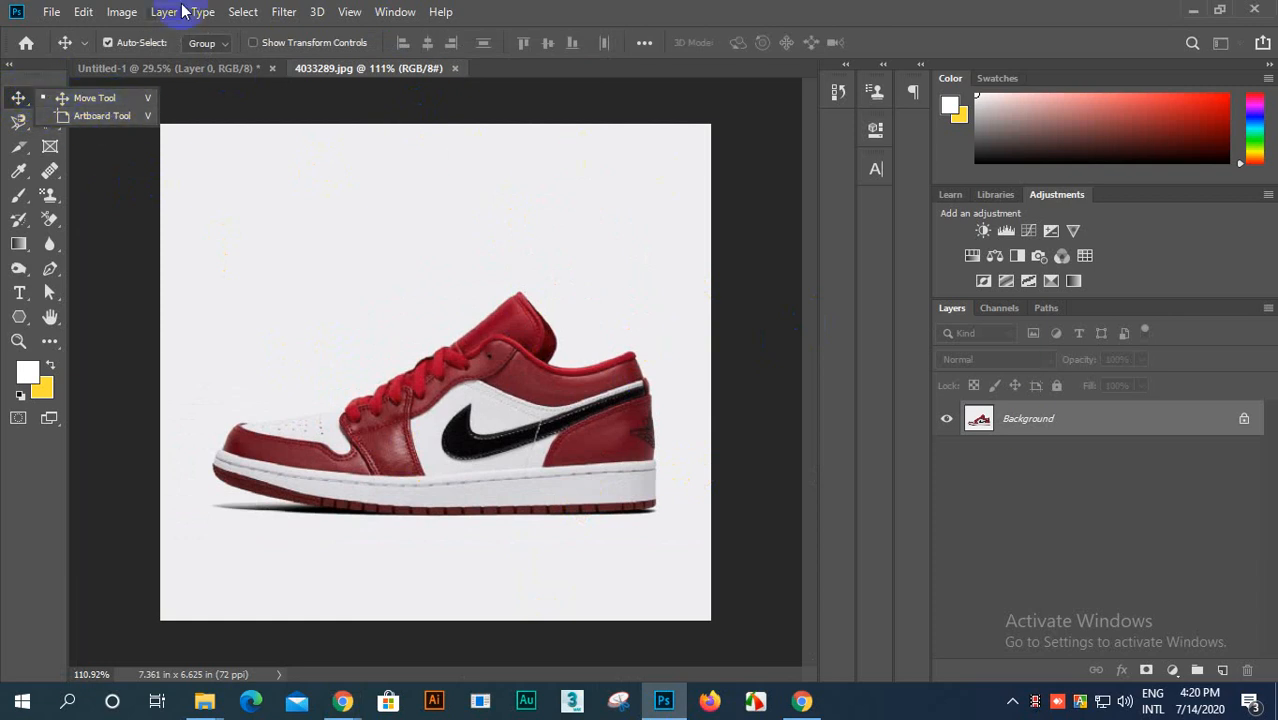
left_click(17, 98)
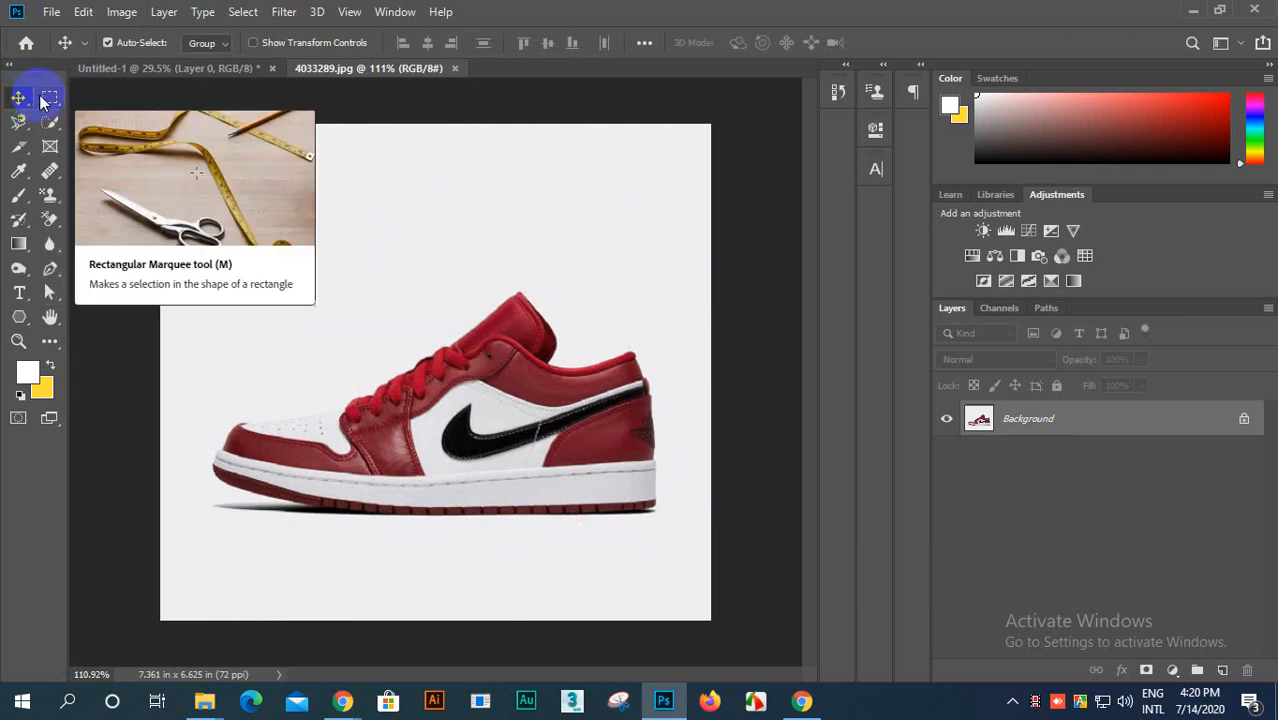
left_click(47, 97)
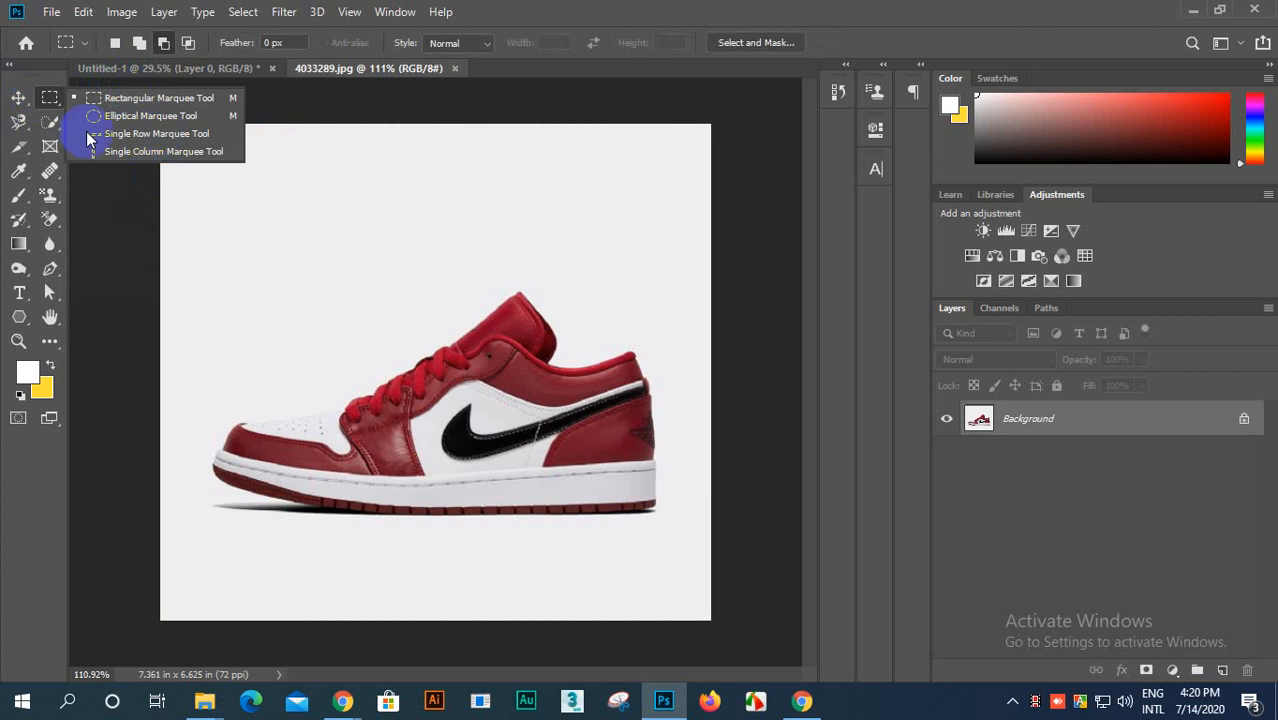
left_click(18, 122)
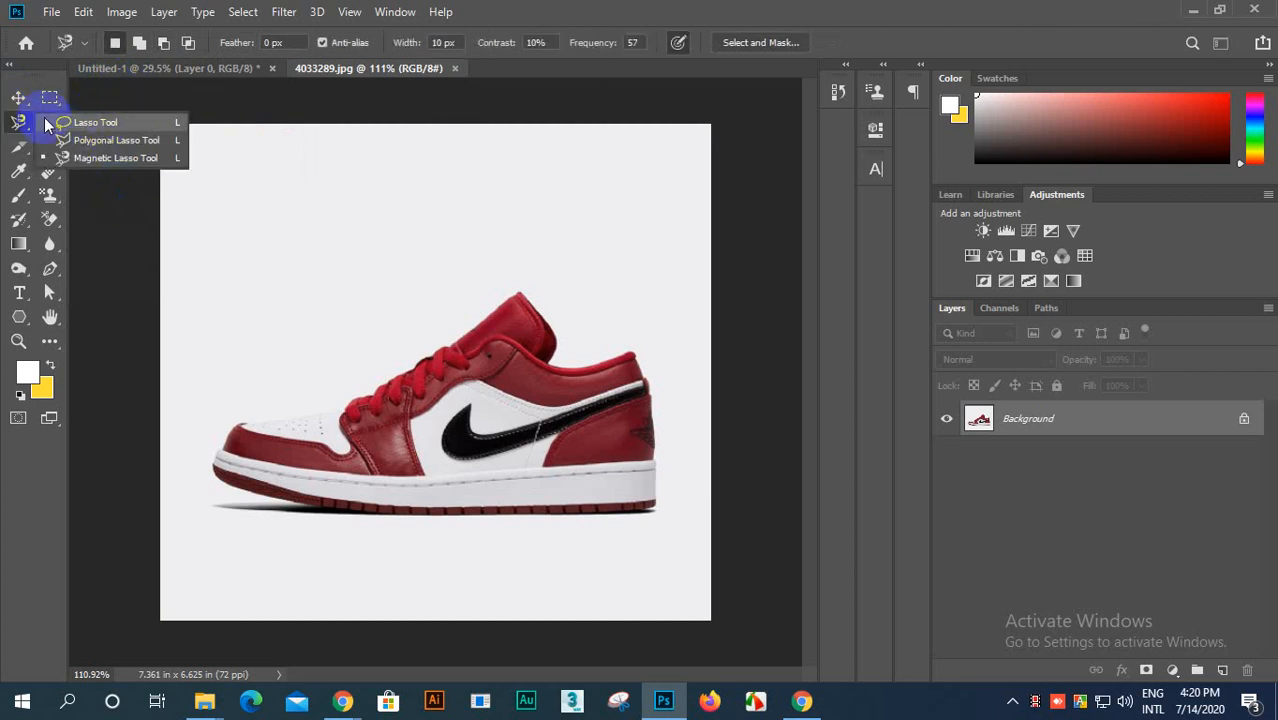
left_click(22, 121)
left_click(52, 124)
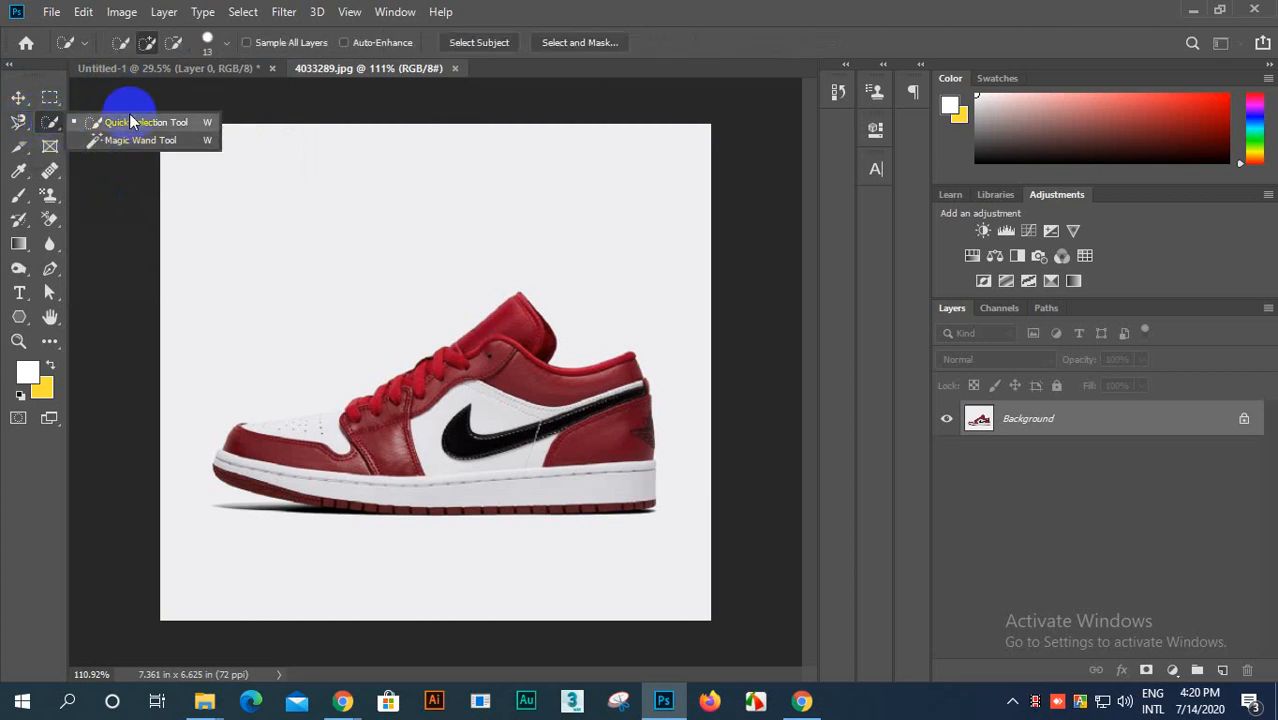
left_click(19, 147)
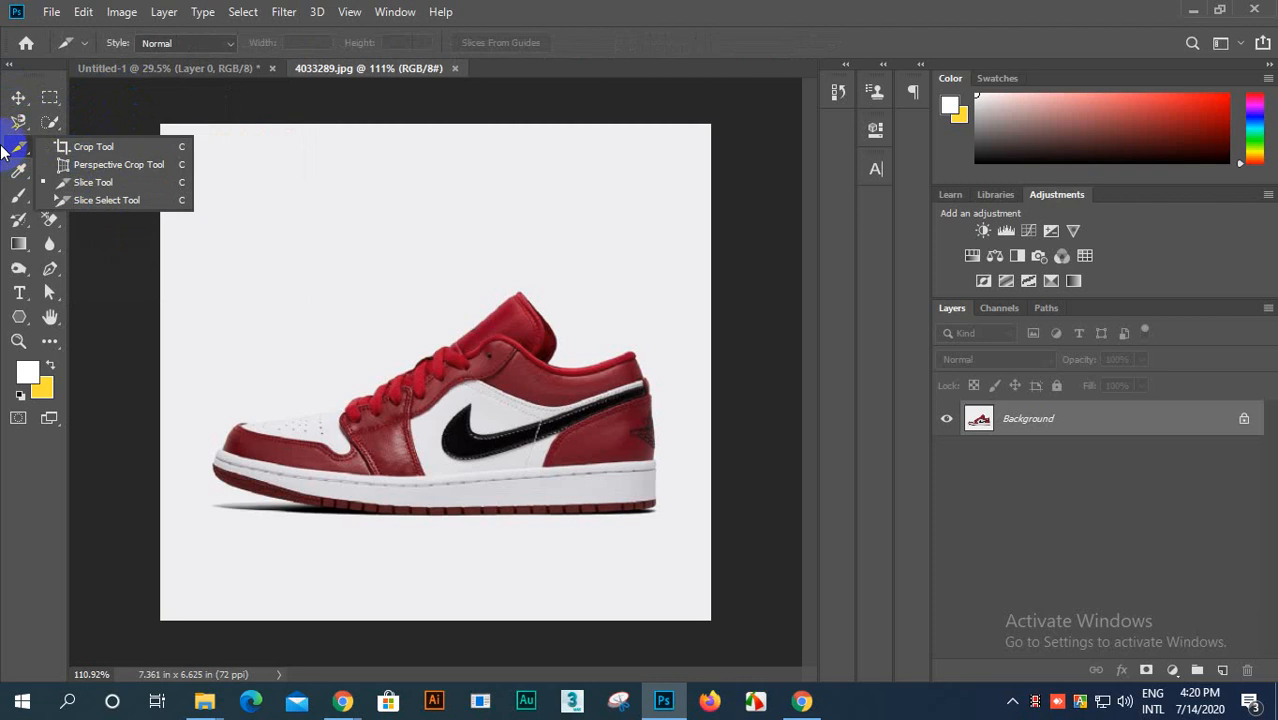
left_click(18, 149)
left_click(18, 170)
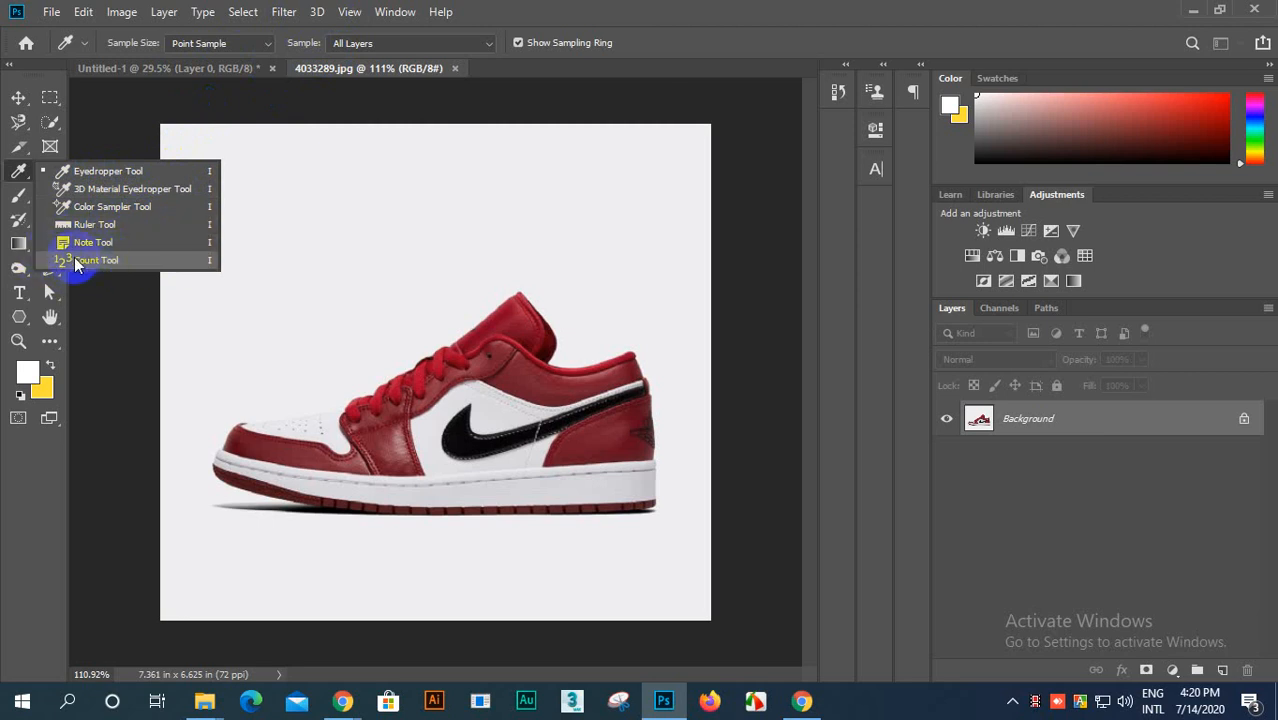
left_click(21, 175)
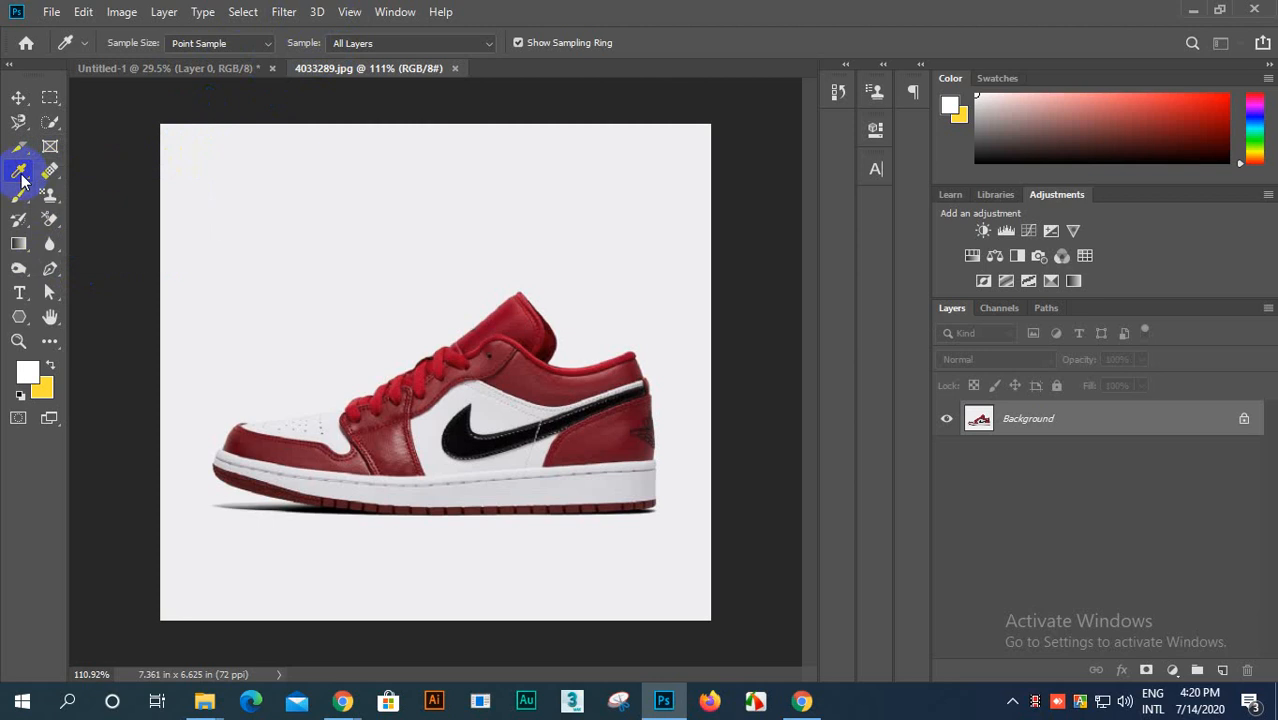
left_click(49, 168)
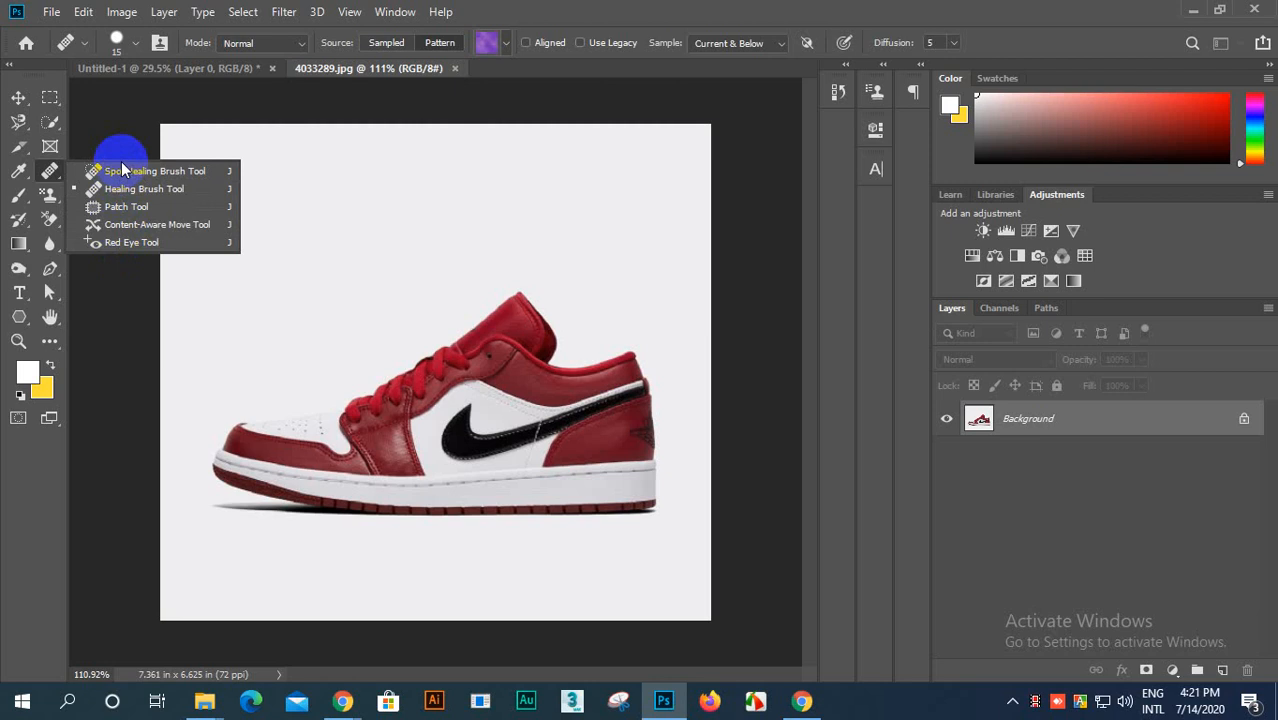
left_click(49, 172)
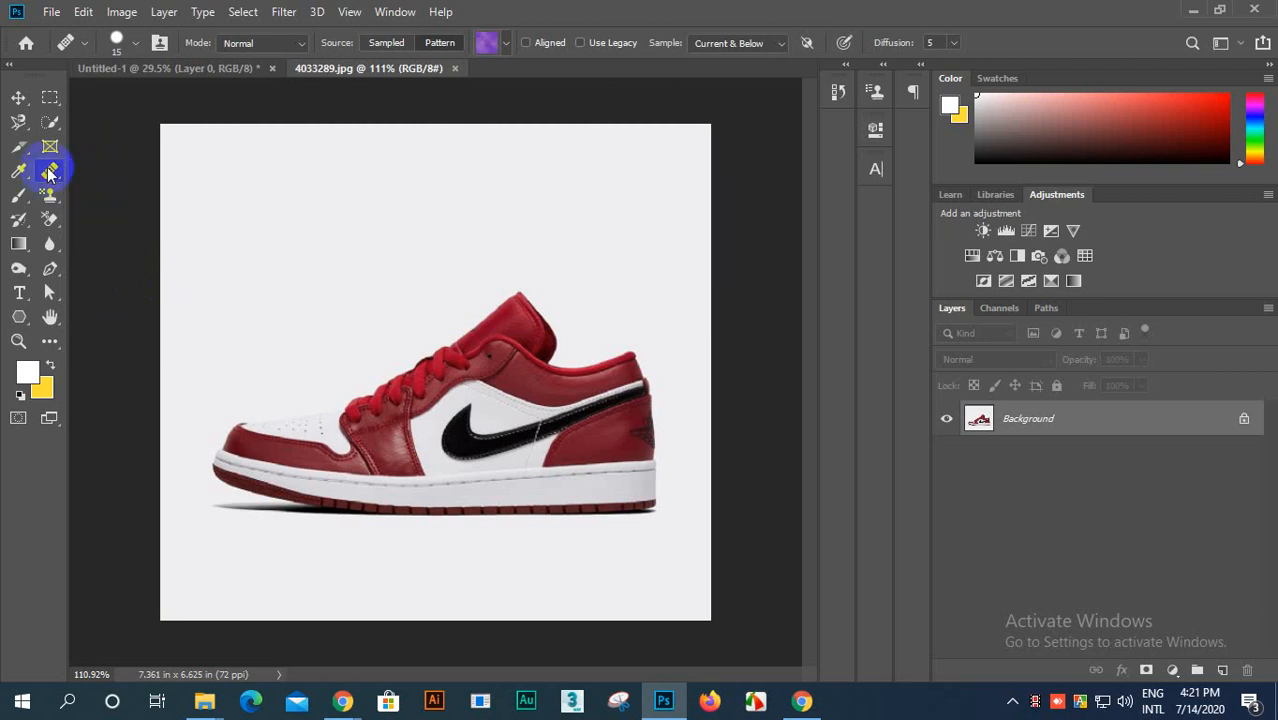
Step: Review the variants grouped with the Brush, Pattern Stamp, History Brush and Background Eraser tools
left_click(24, 199)
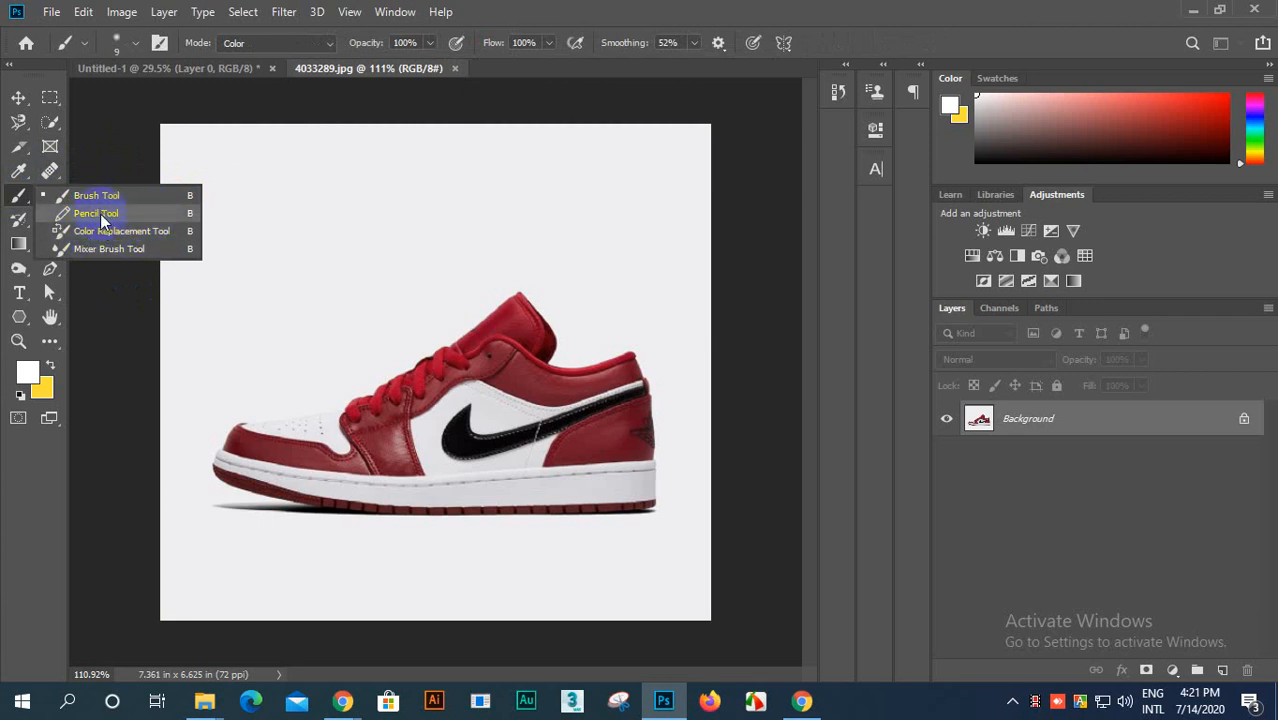
left_click(52, 174)
left_click(24, 197)
left_click(50, 197)
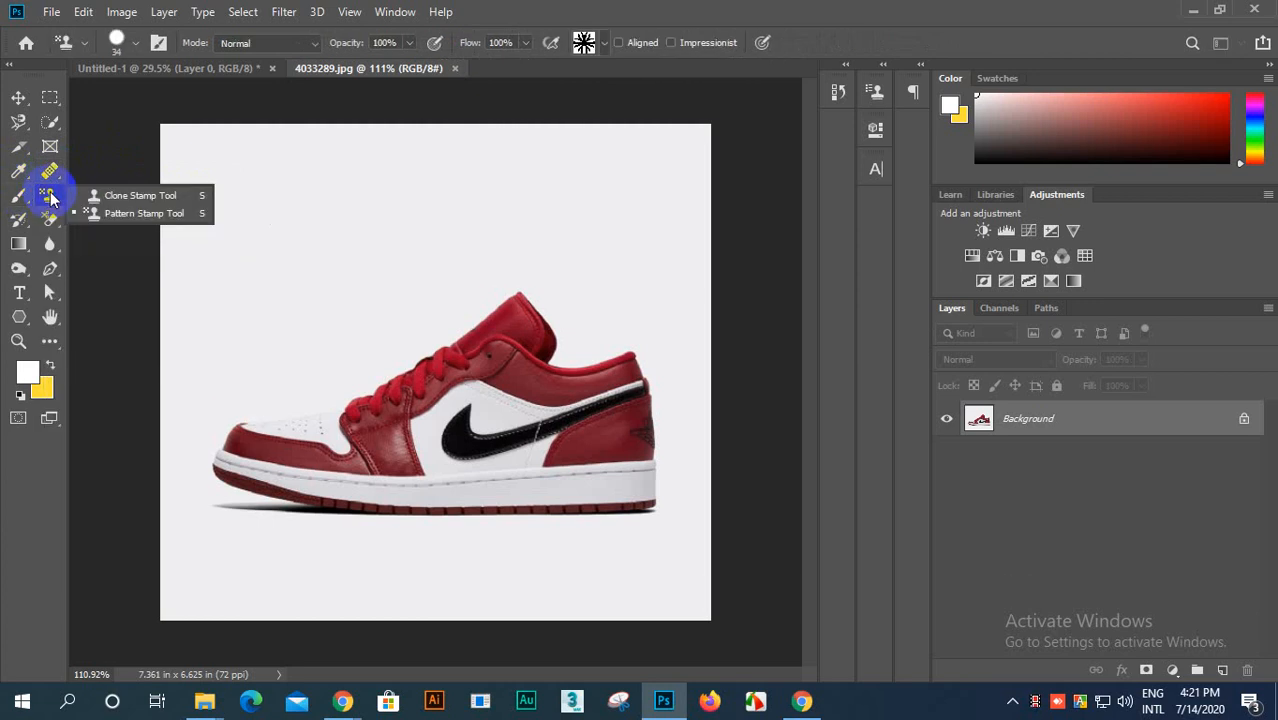
left_click(105, 214)
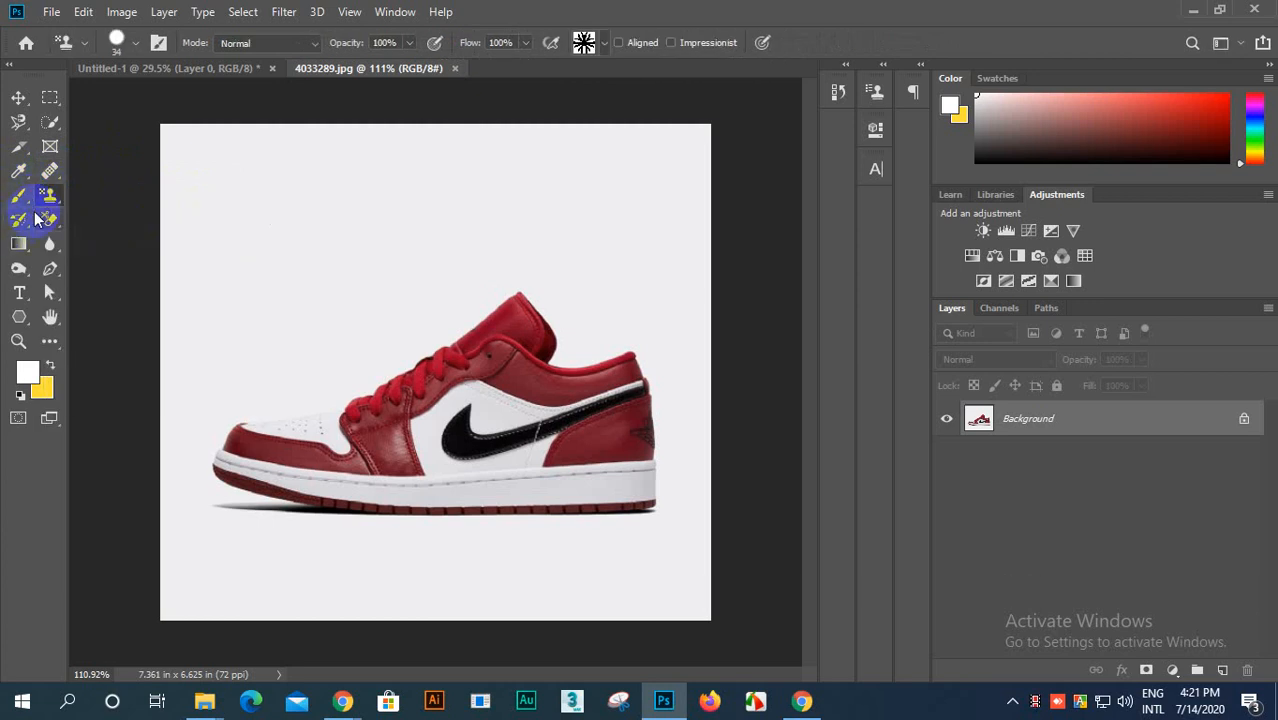
left_click(16, 230)
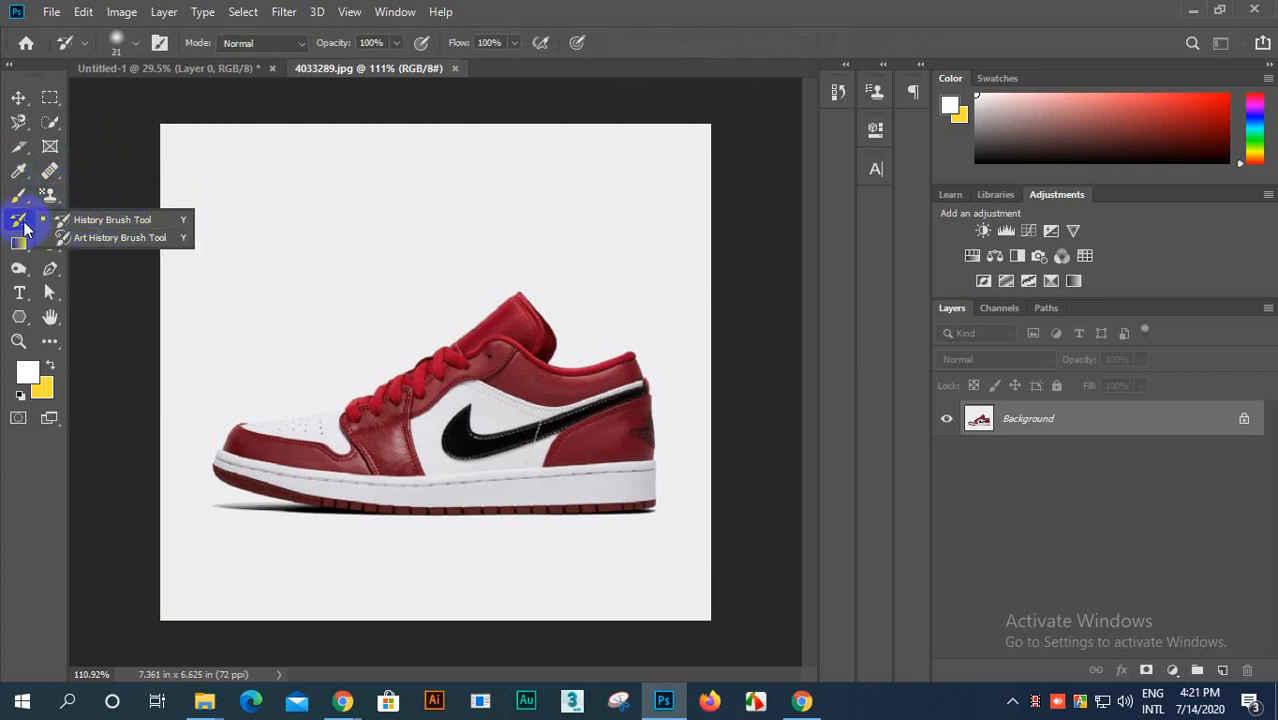
left_click(94, 221)
left_click(52, 215)
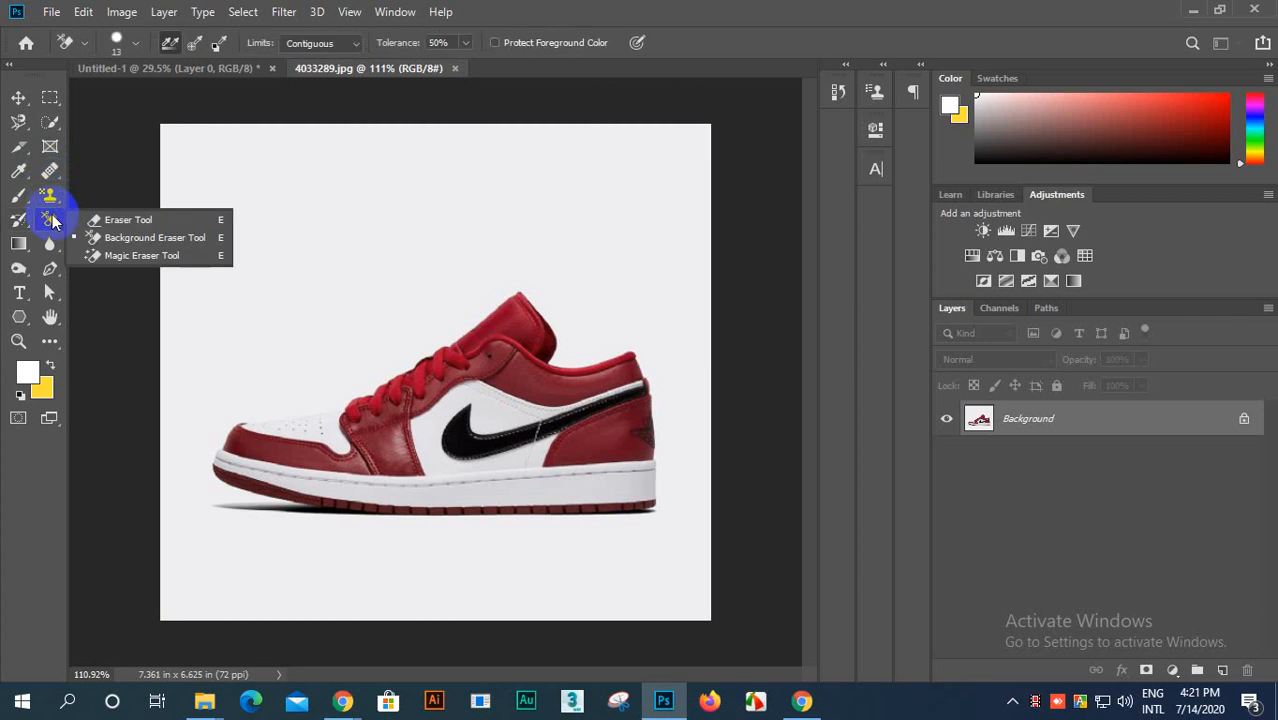
Step: Review the Gradient, Blur, Burn, Pen, path selection and Polygon shape tools and their variants
left_click(20, 243)
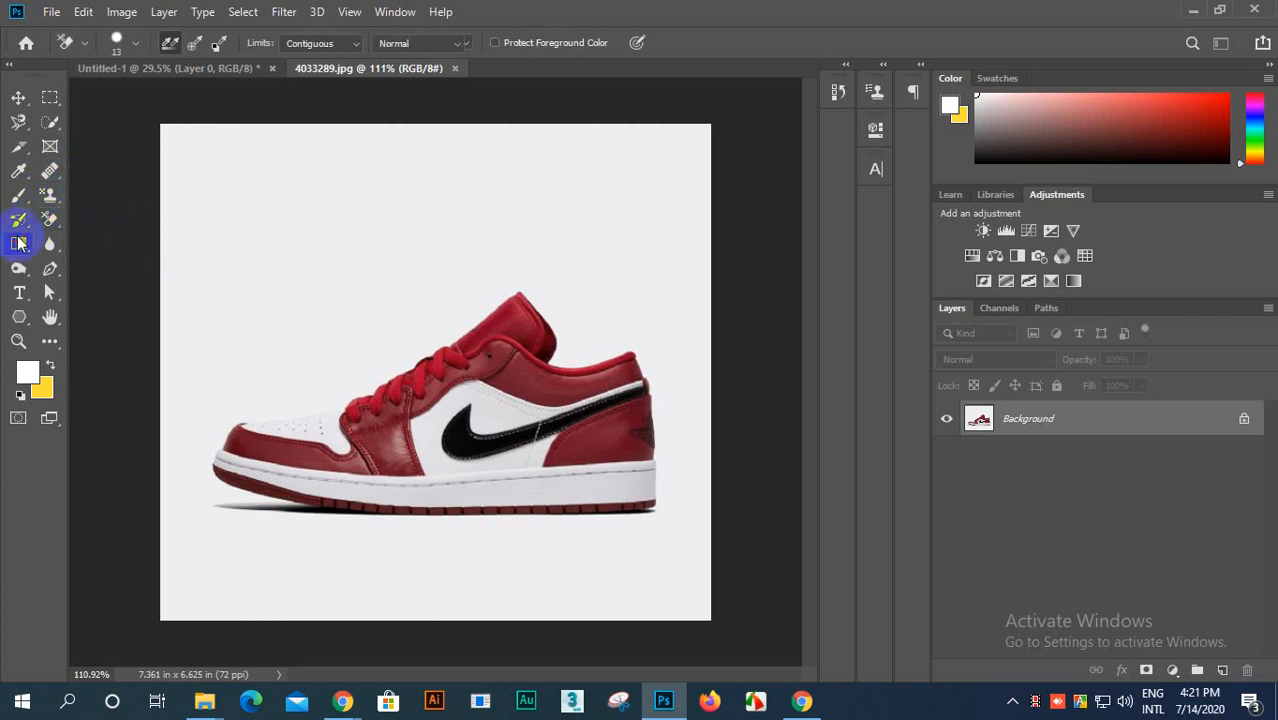
left_click(20, 250)
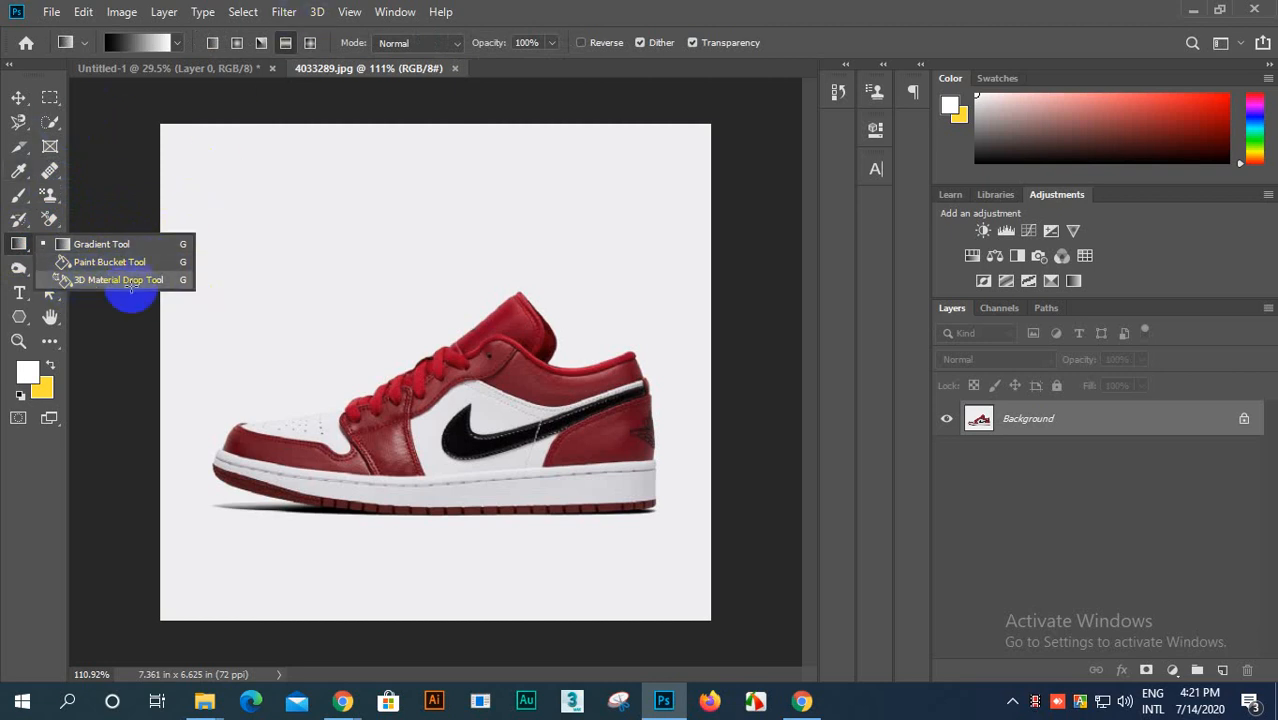
left_click(19, 267)
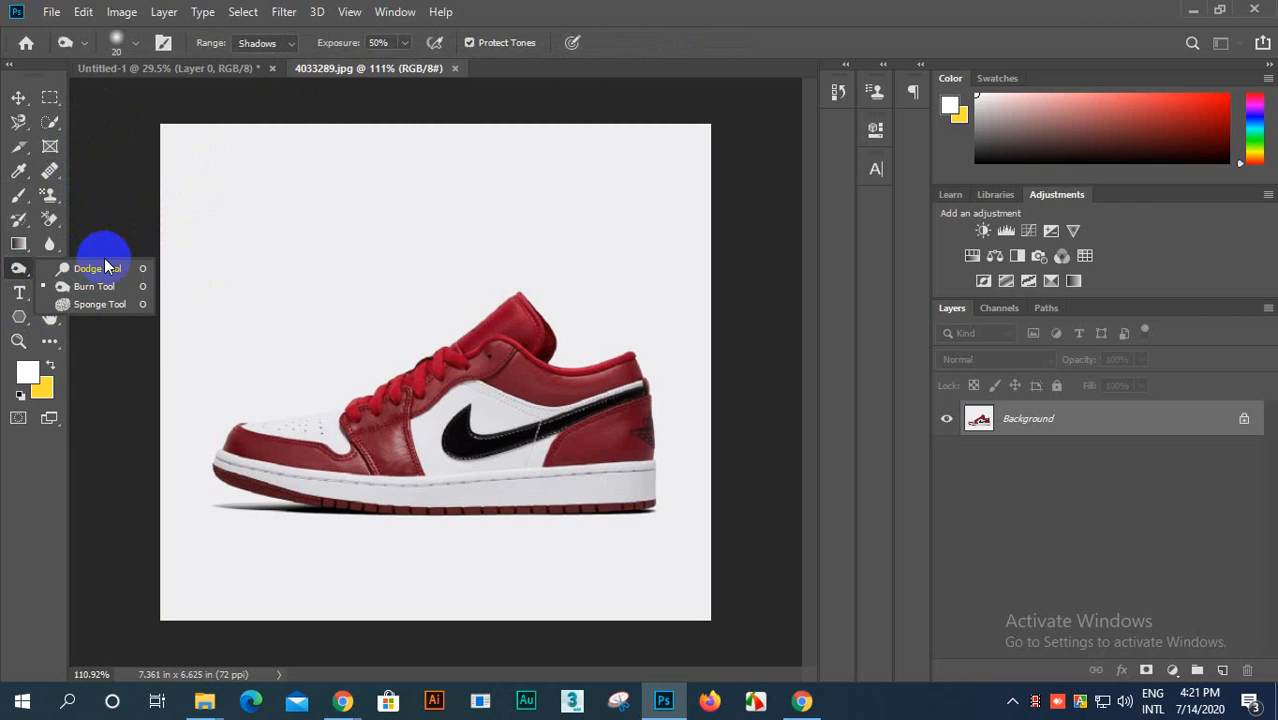
left_click(50, 243)
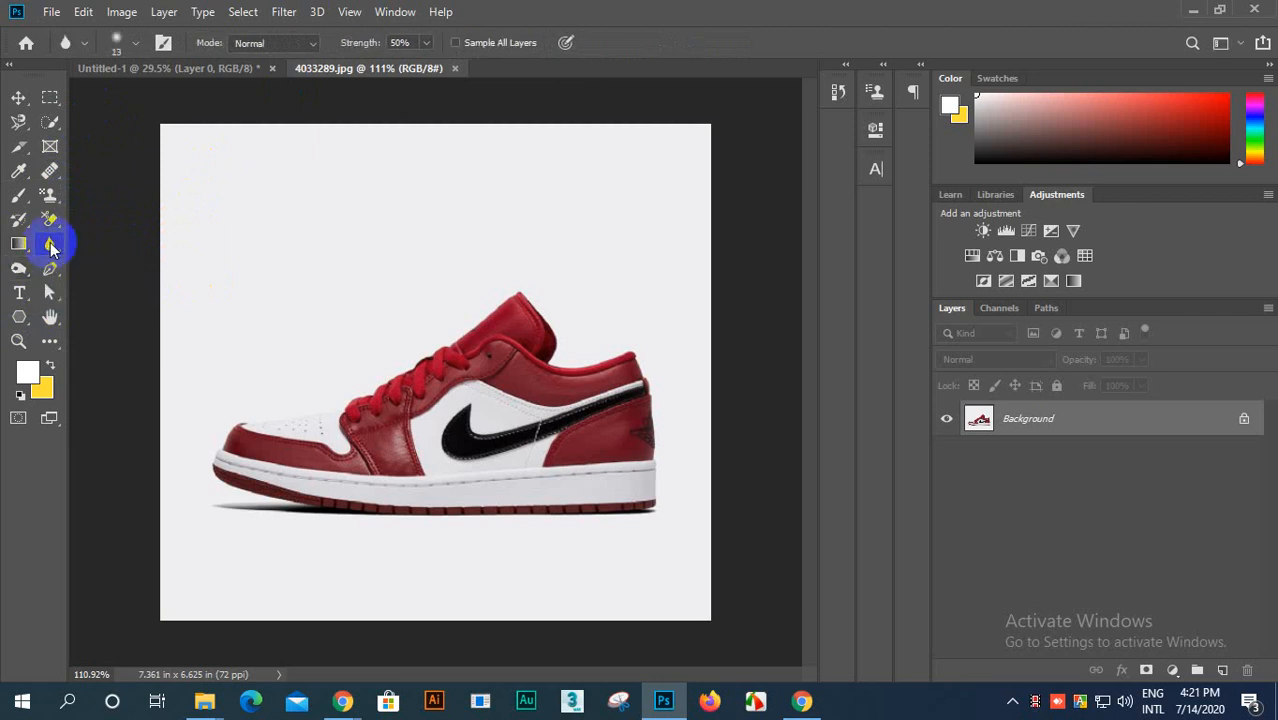
left_click(19, 267)
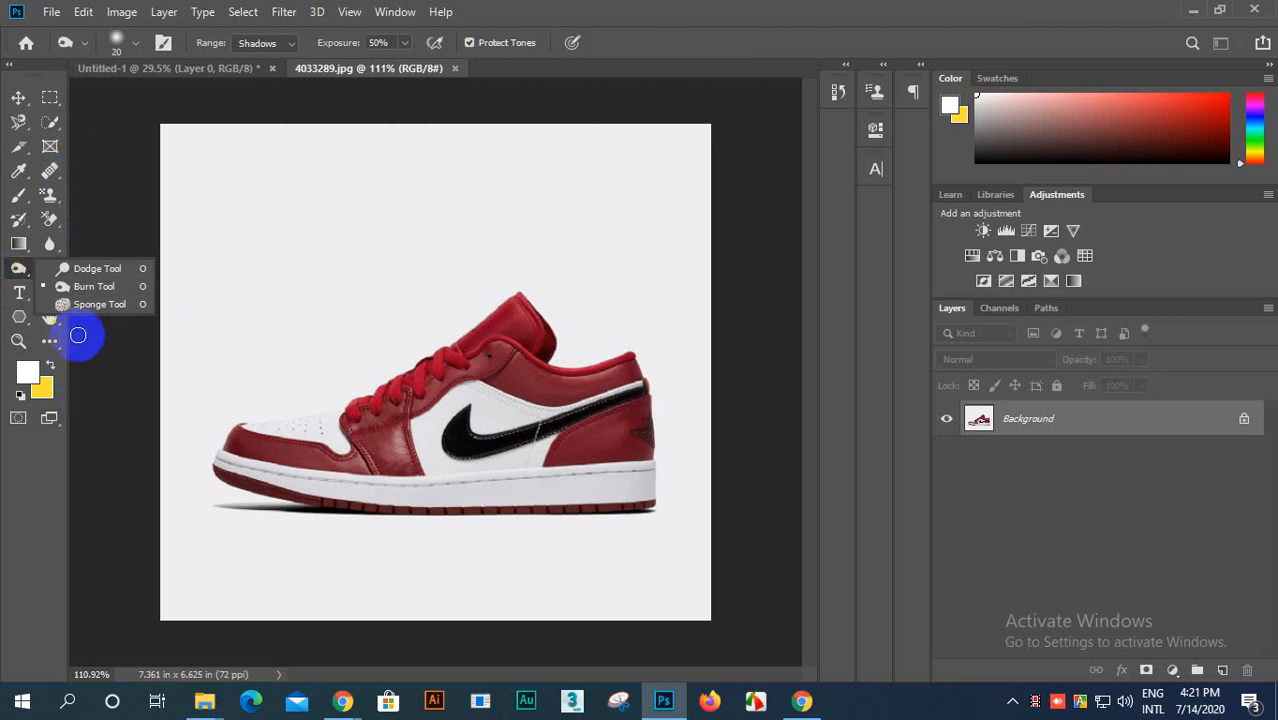
left_click(20, 266)
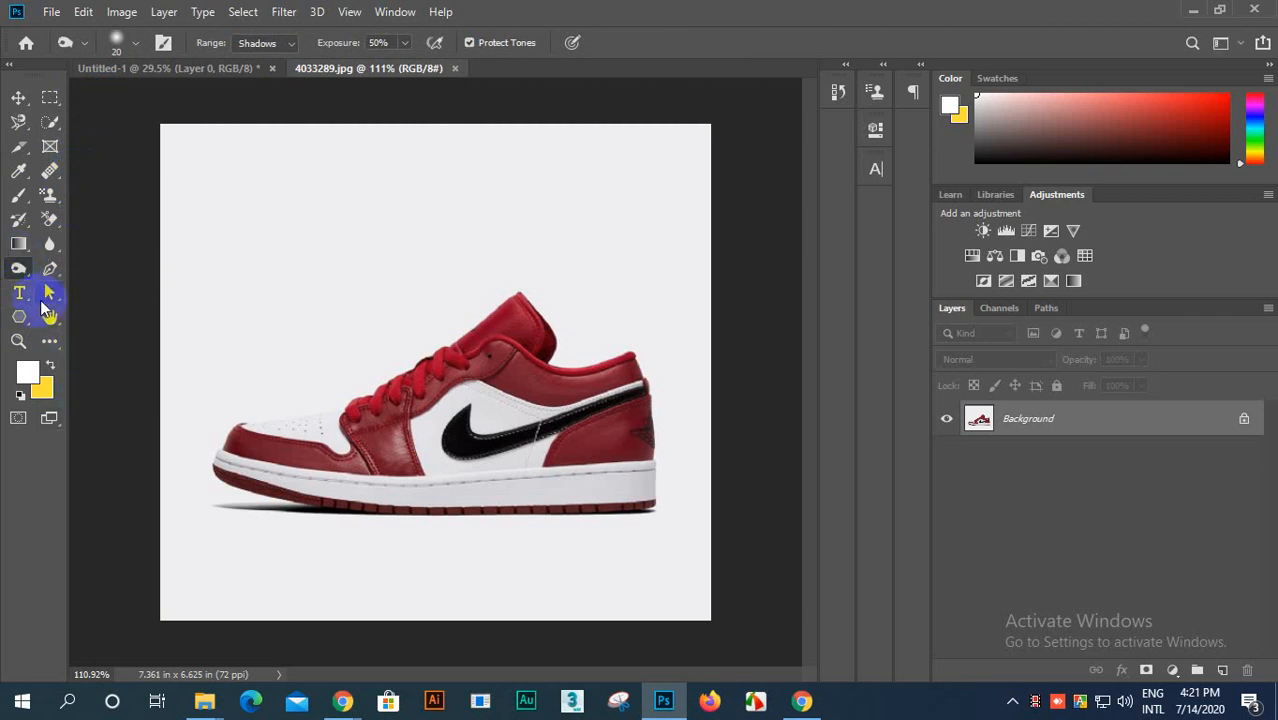
left_click(48, 295)
left_click(50, 272)
left_click(18, 318)
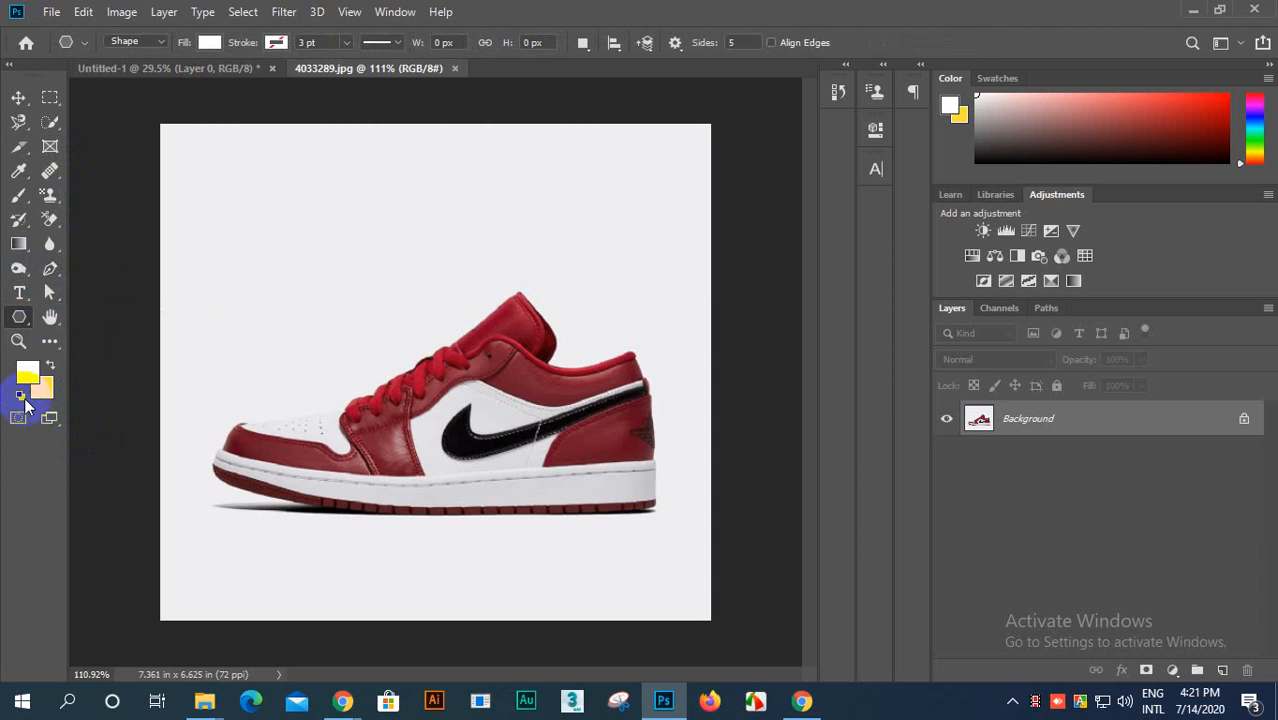
left_click(20, 176)
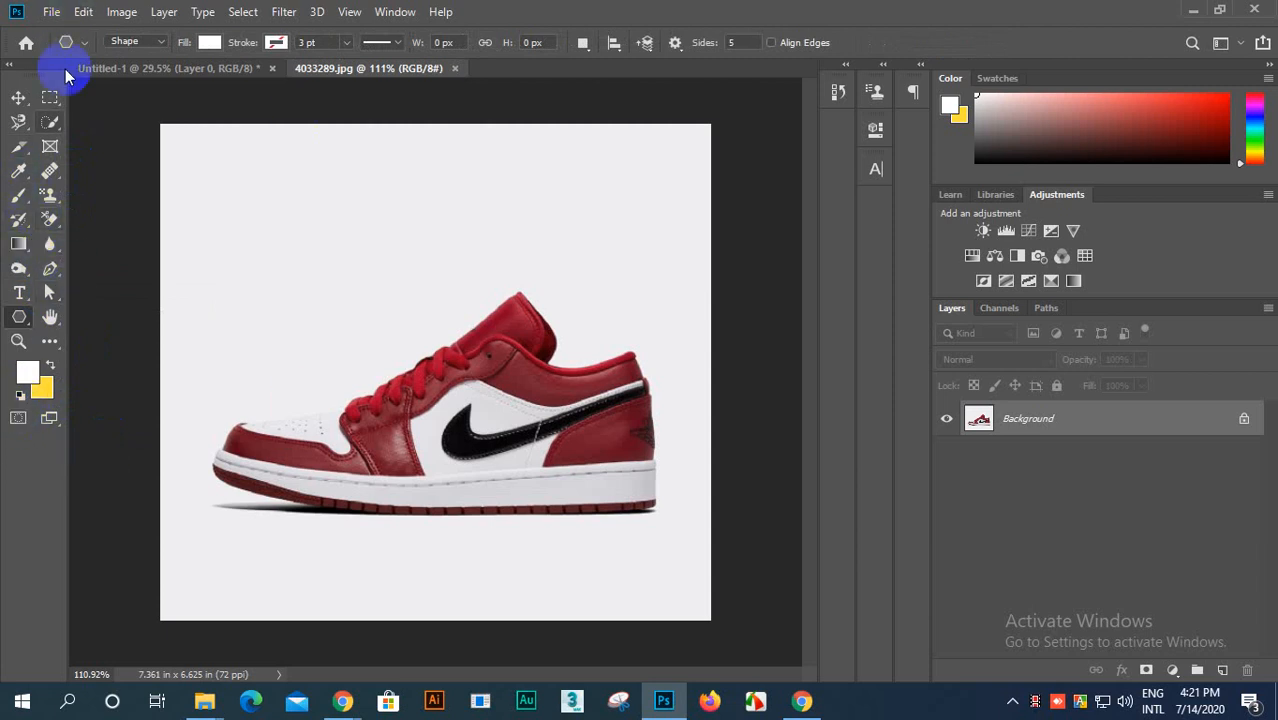
Step: Review the Edit, Image, Layer and Type commands available for the shoe photo
left_click(82, 13)
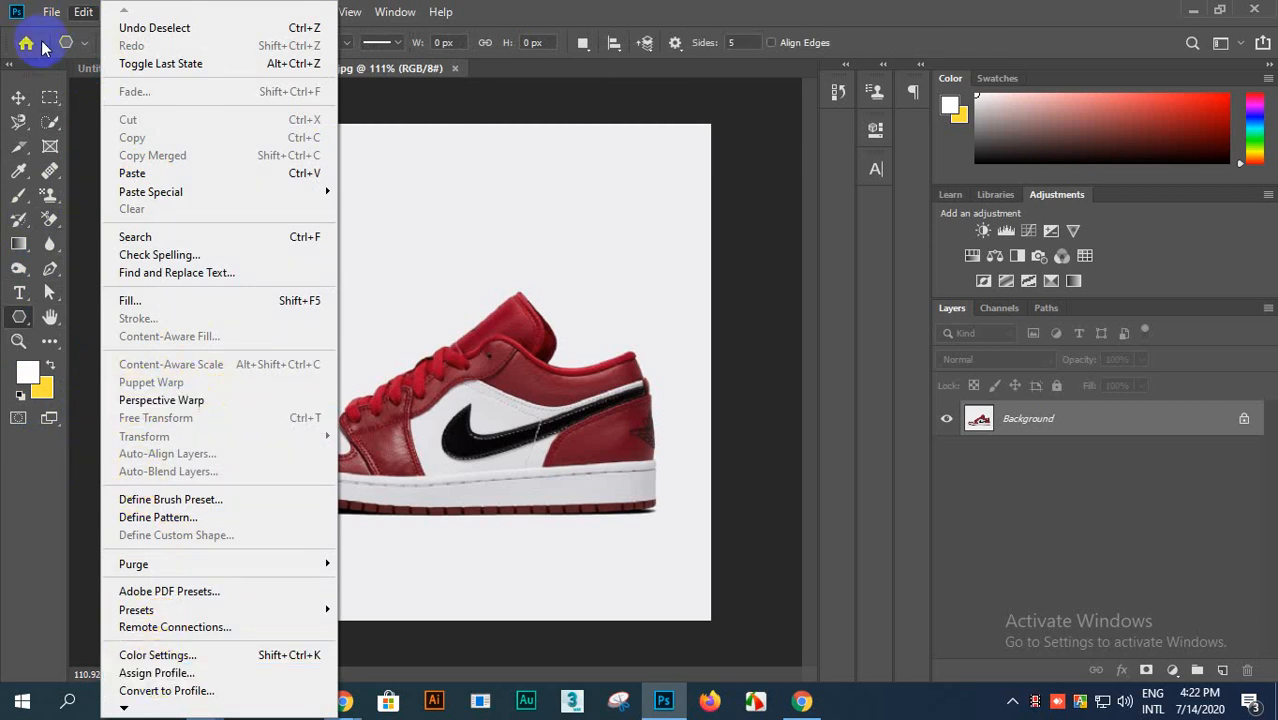
left_click(84, 12)
left_click(120, 12)
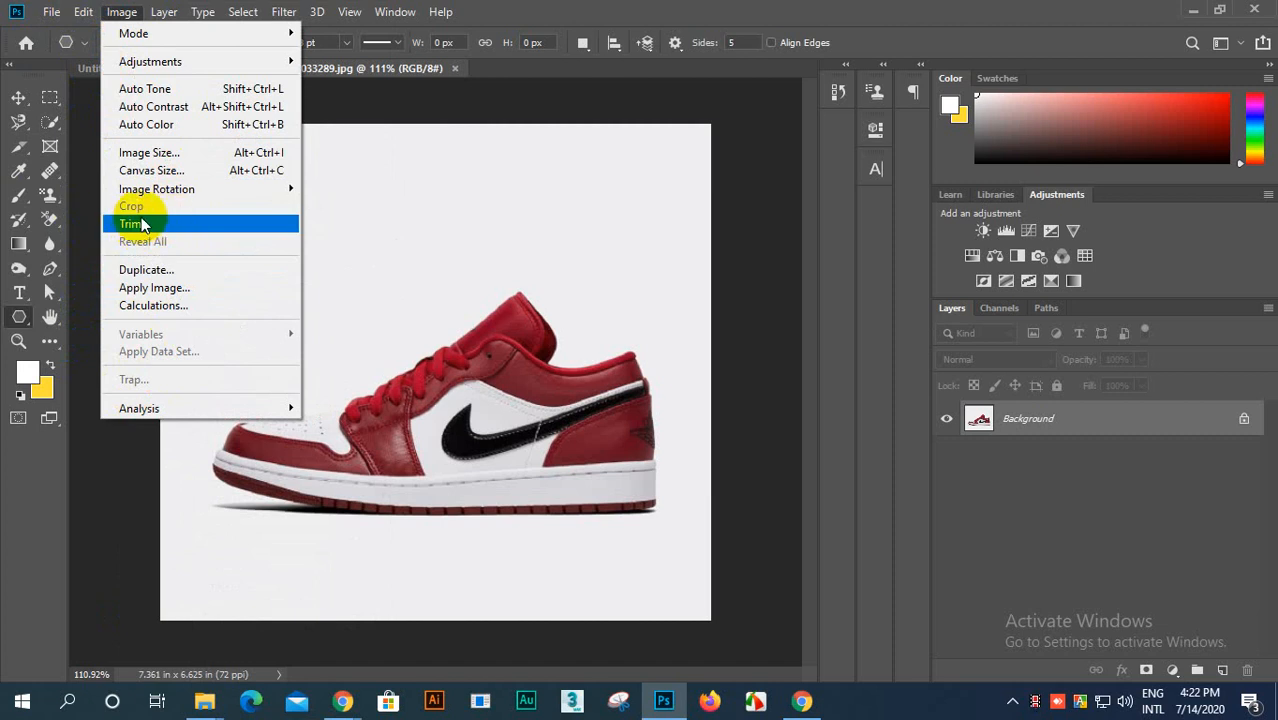
left_click(133, 16)
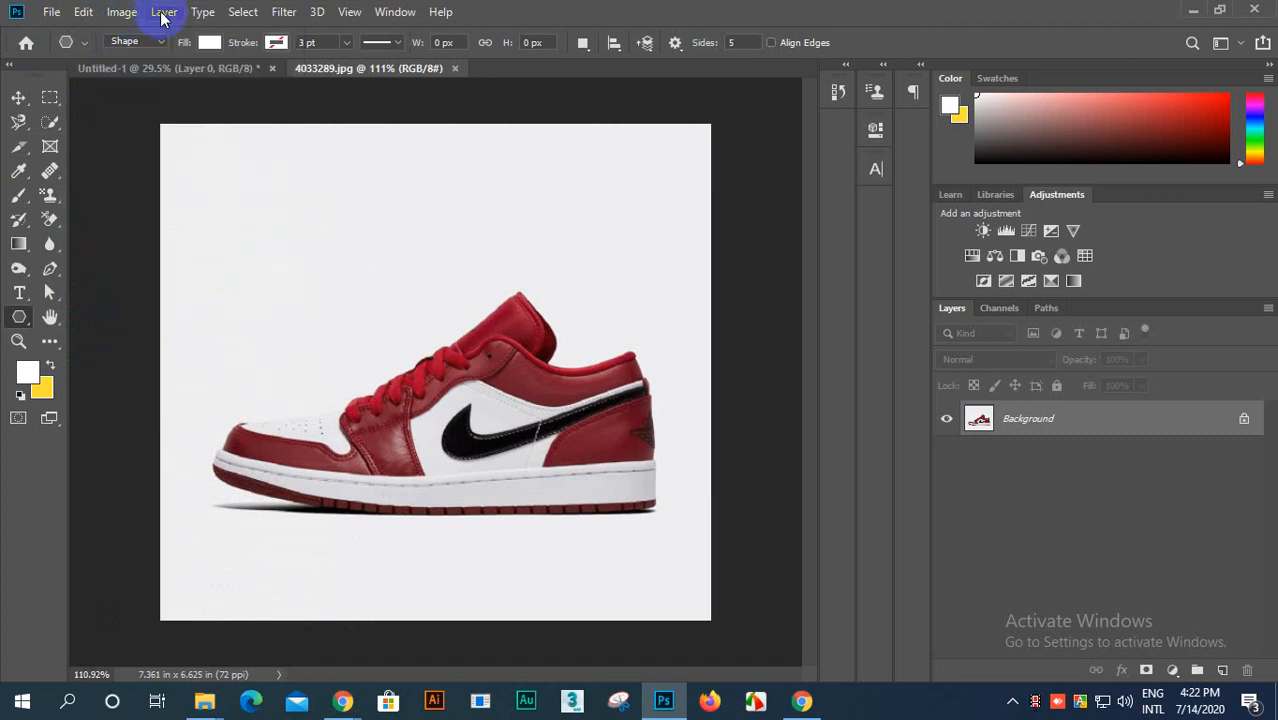
left_click(165, 13)
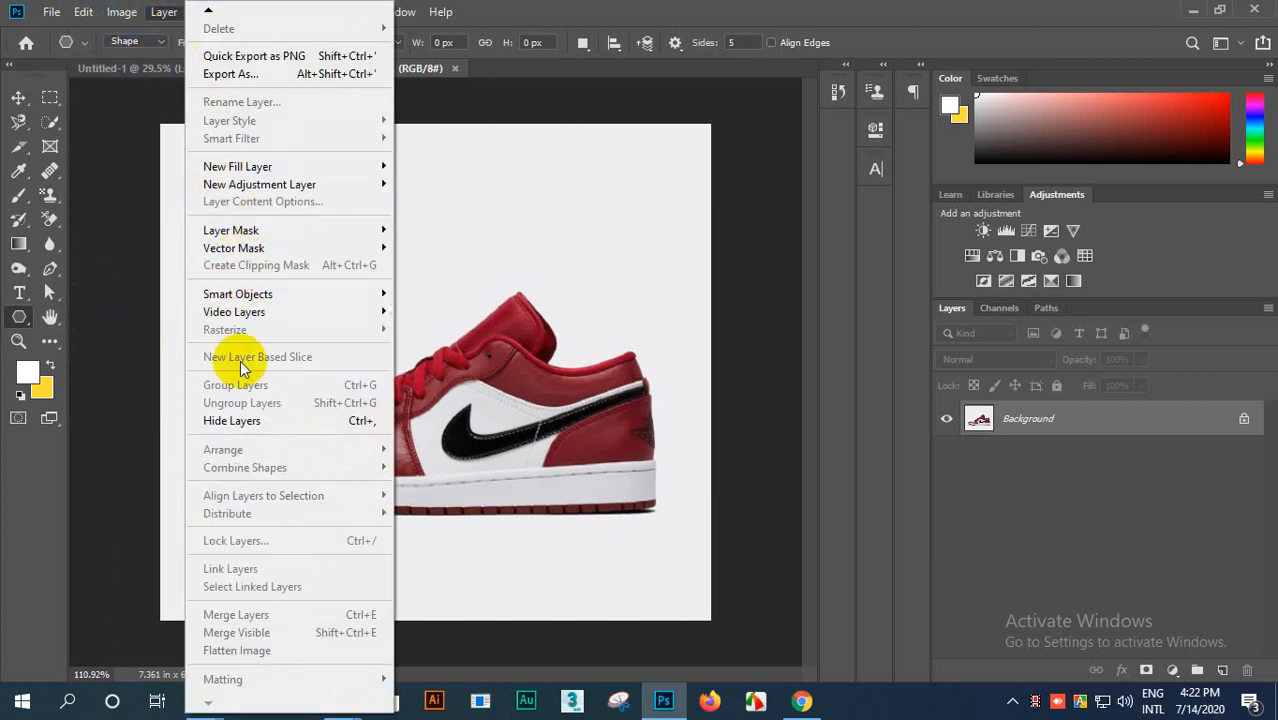
left_click(162, 14)
left_click(205, 13)
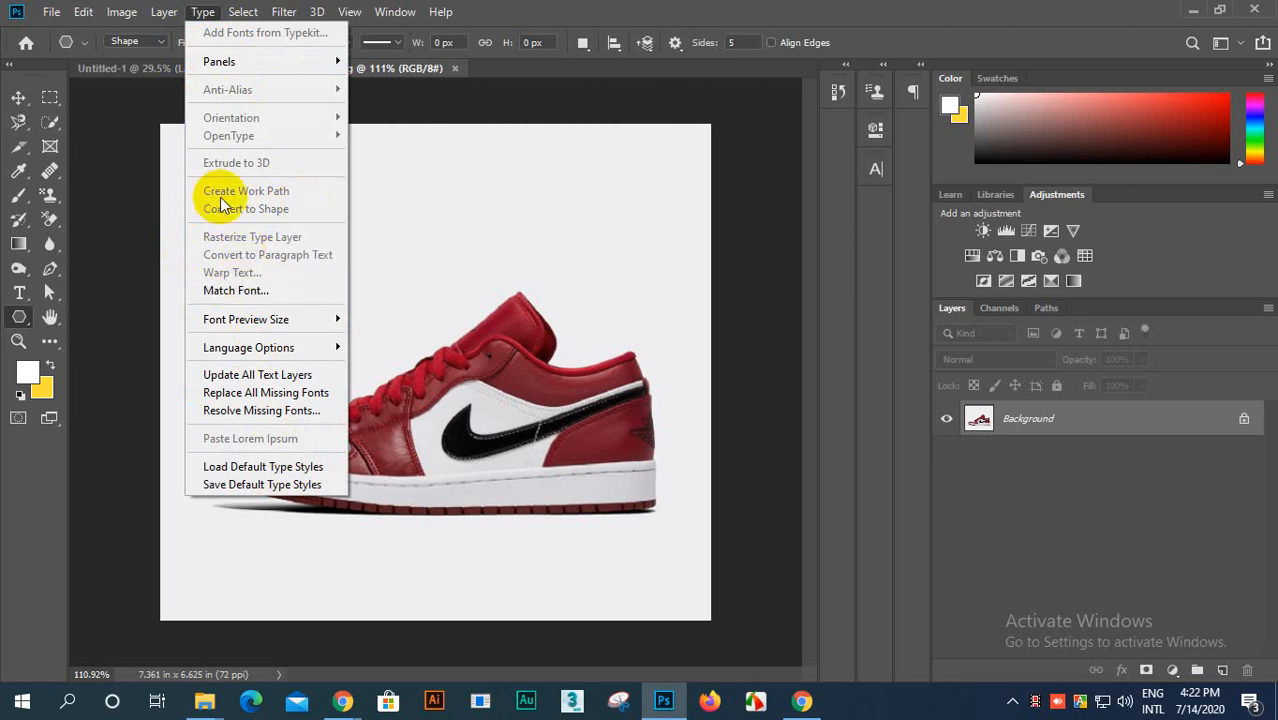
mouse_move(166, 12)
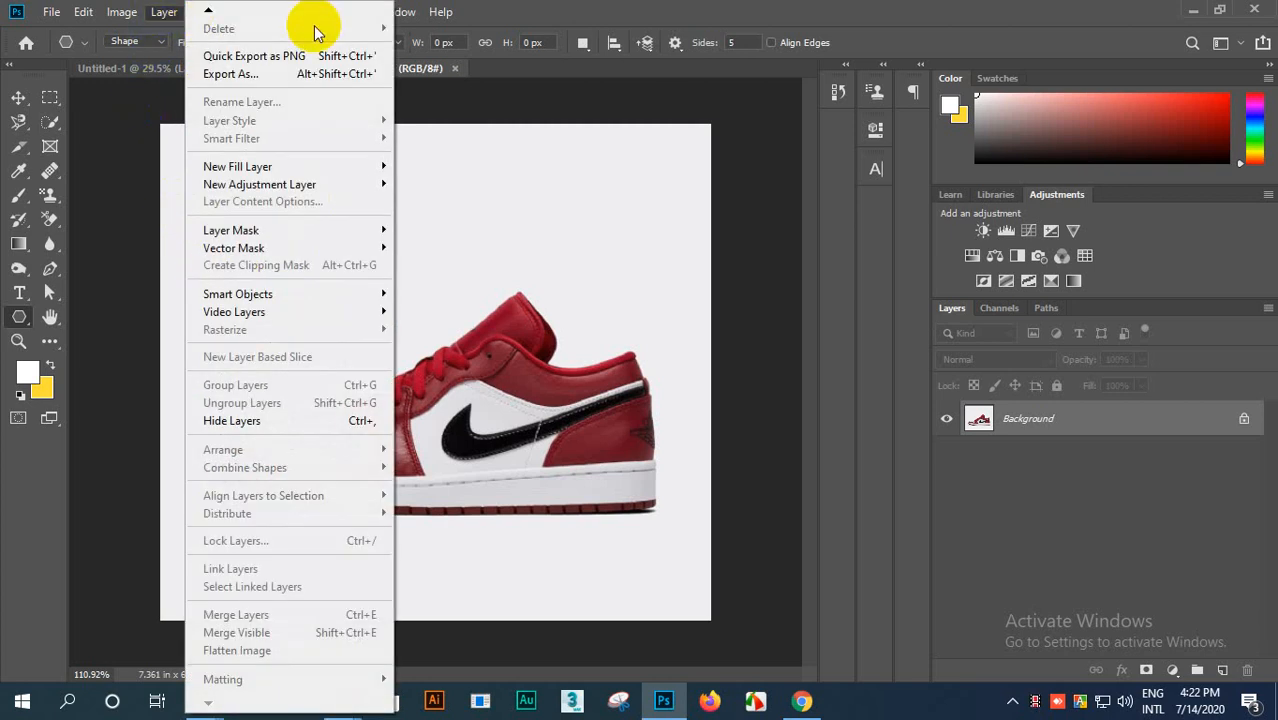
left_click(465, 128)
Step: Review the Select, Filter, 3D, View and Window commands
left_click(245, 14)
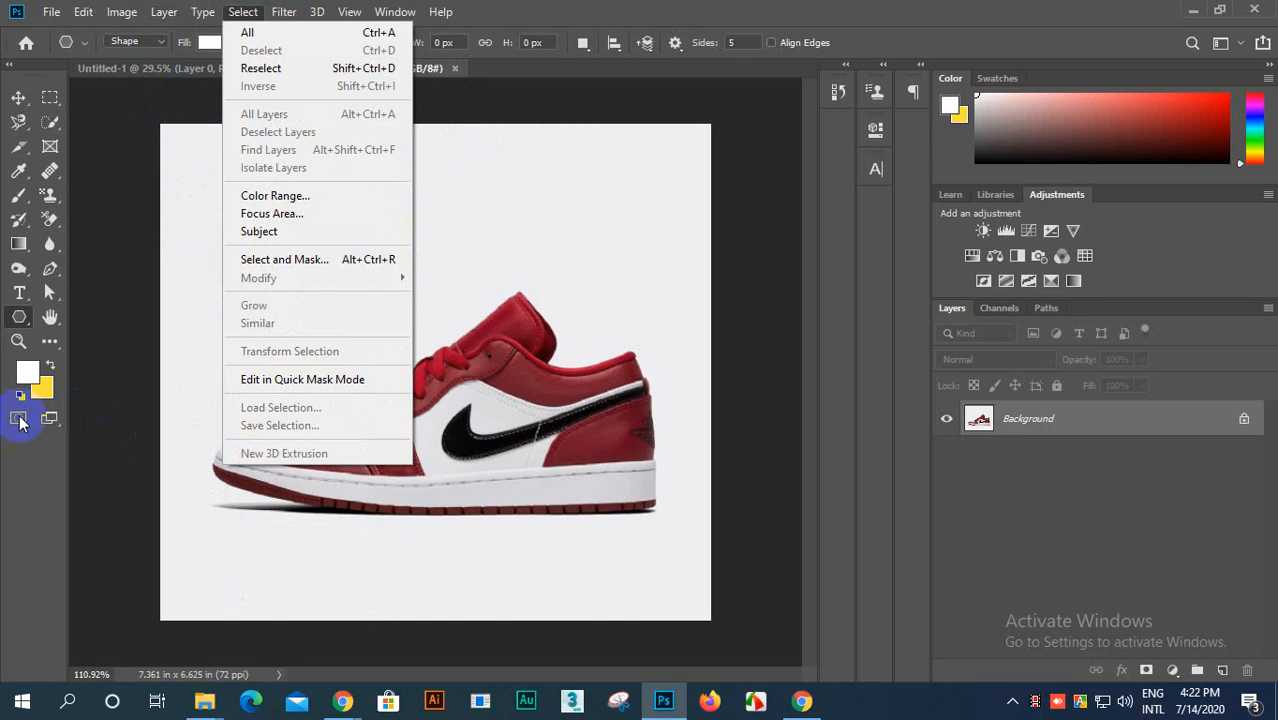
left_click(448, 126)
left_click(290, 14)
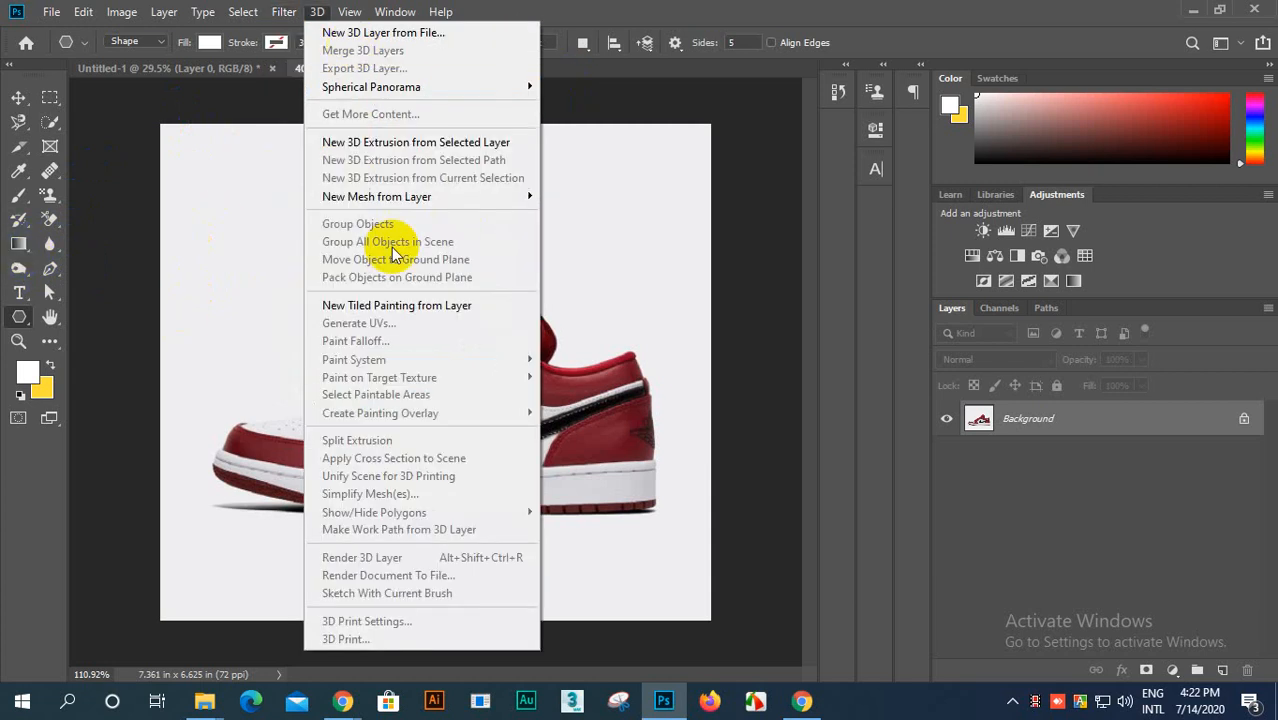
mouse_move(316, 14)
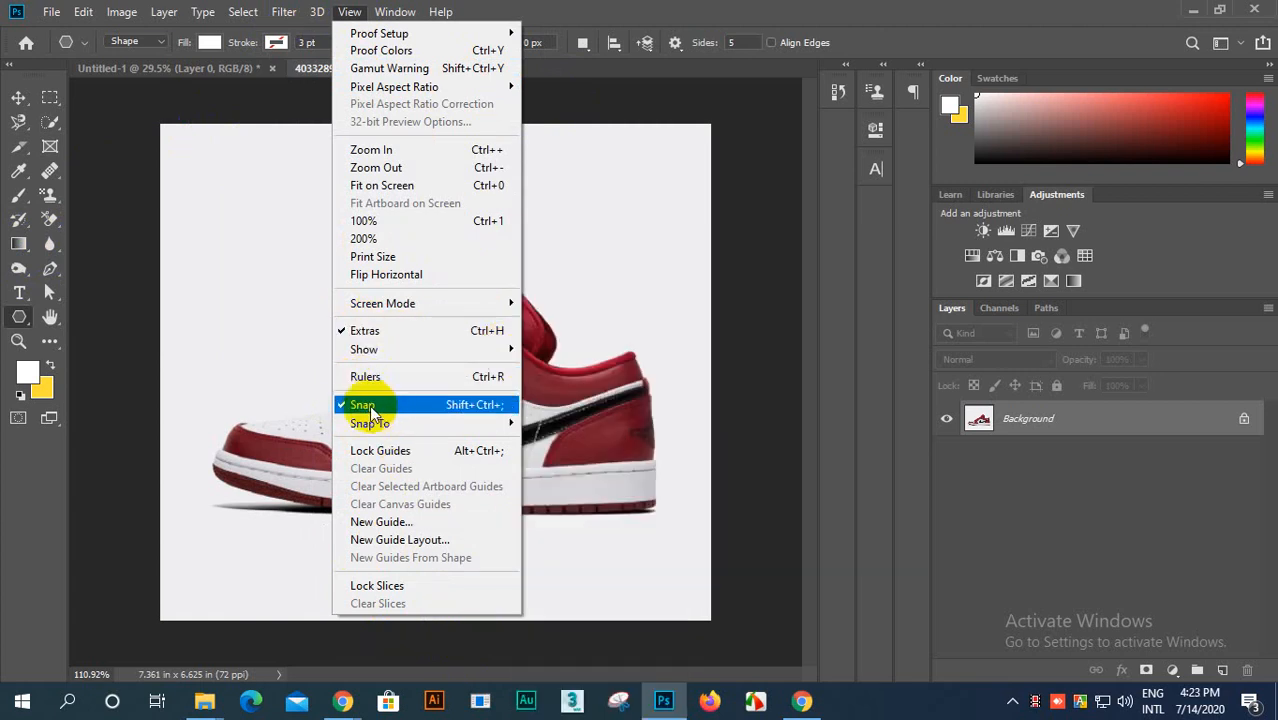
left_click(543, 112)
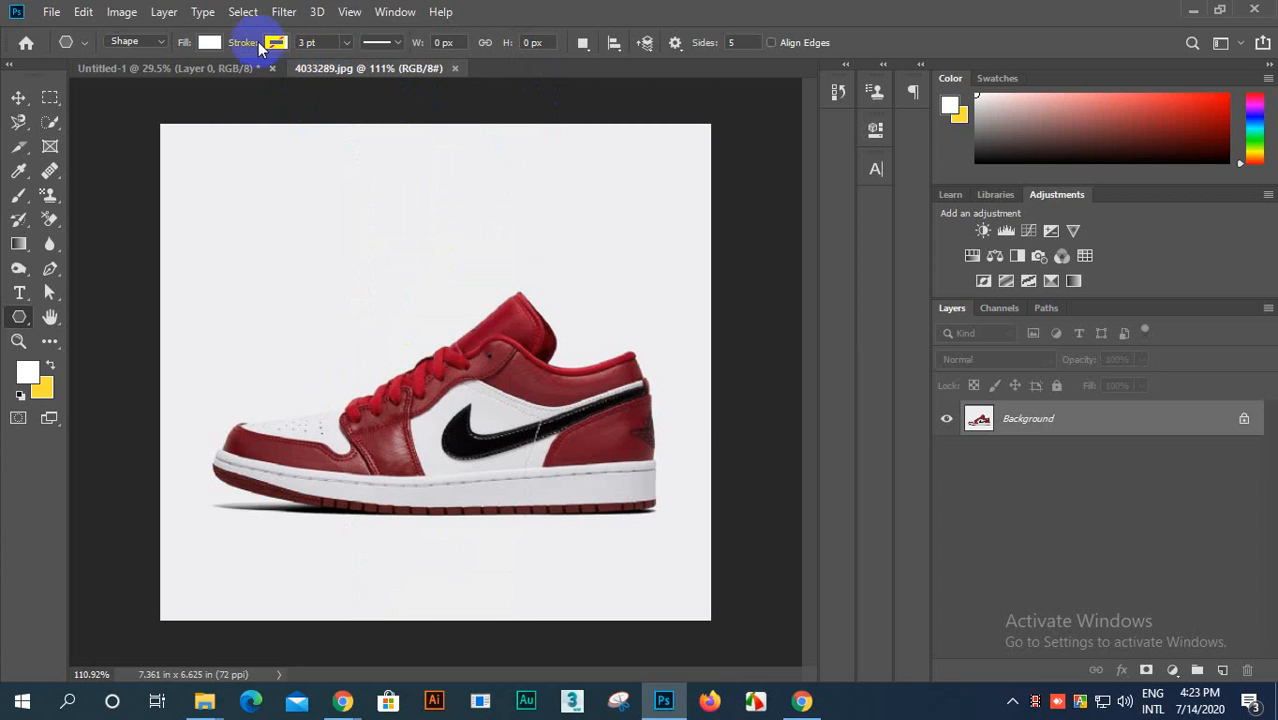
left_click(395, 12)
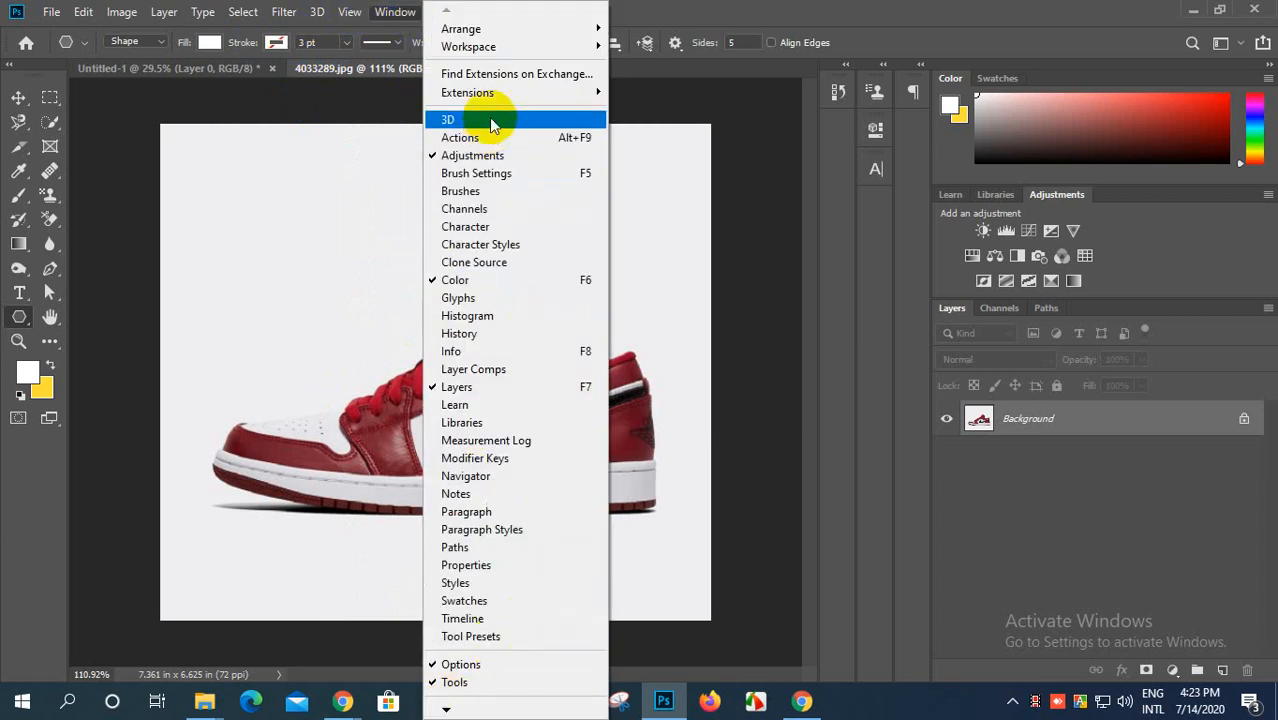
left_click(381, 104)
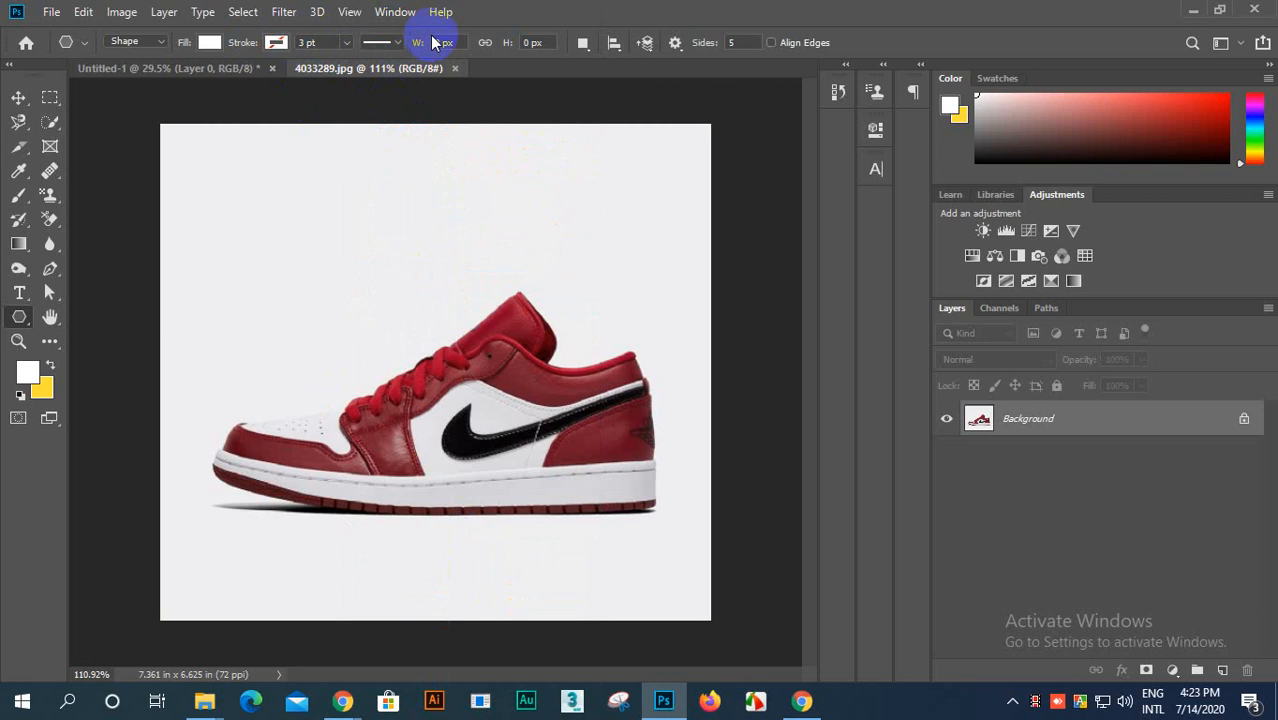
Step: Activate the Healing Brush Tool and review the variants grouped with it
right_click(48, 171)
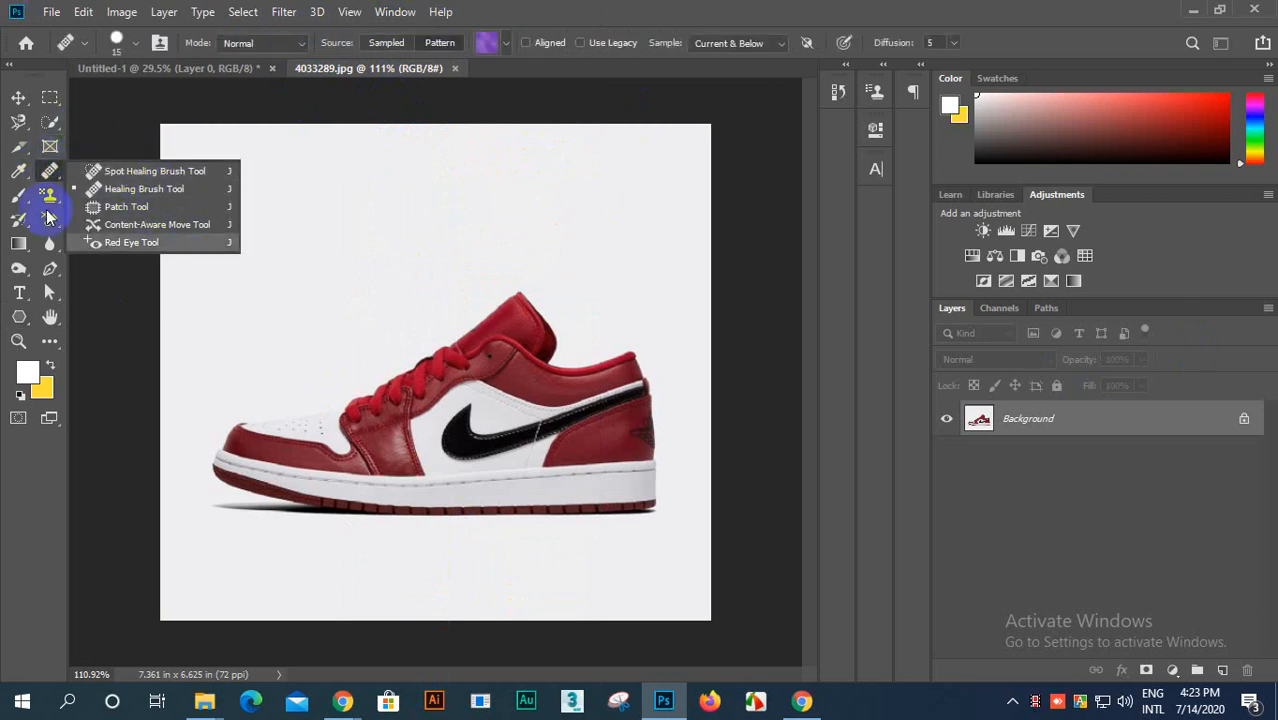
left_click(47, 173)
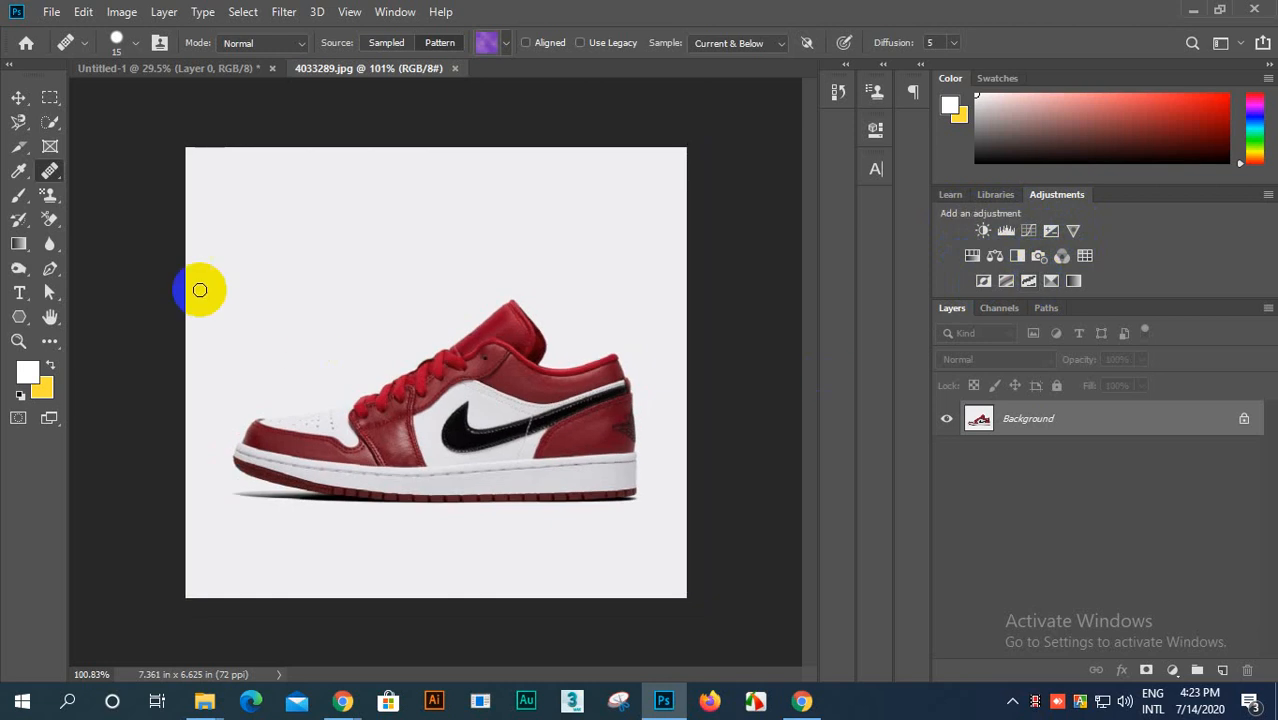
right_click(53, 176)
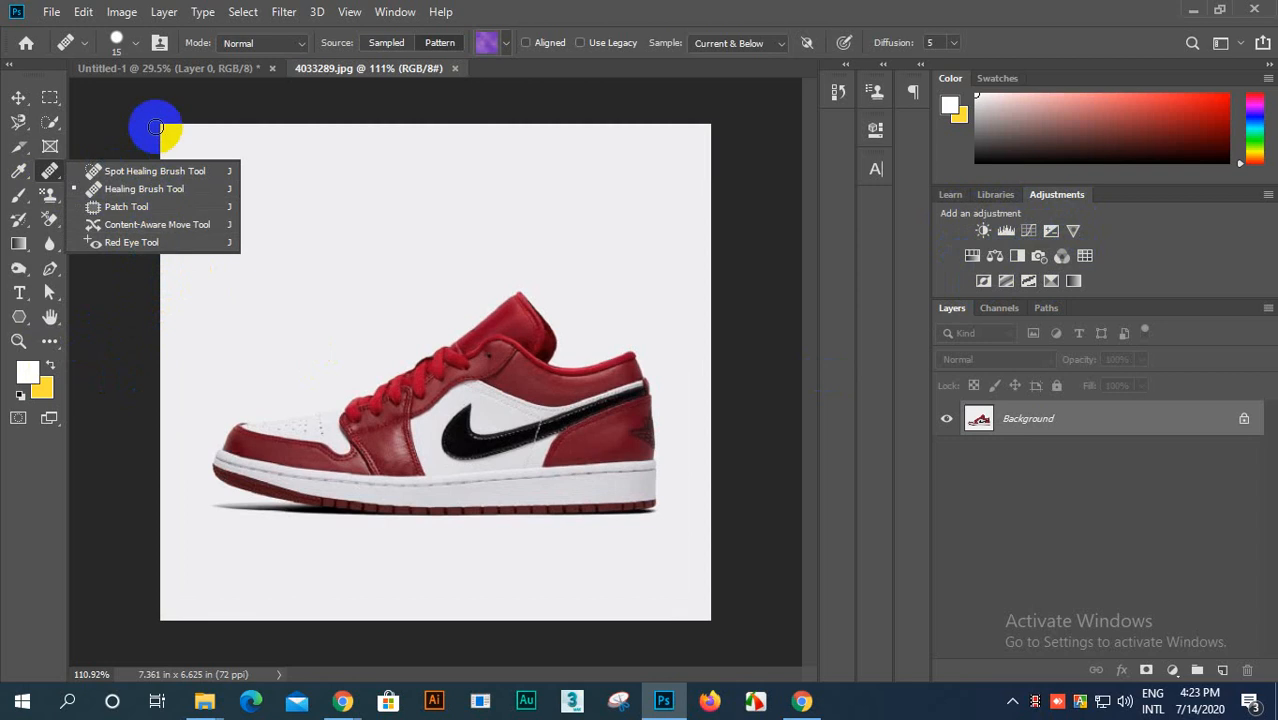
scroll(545, 361, "up", 4)
scroll(545, 361, "down", 4)
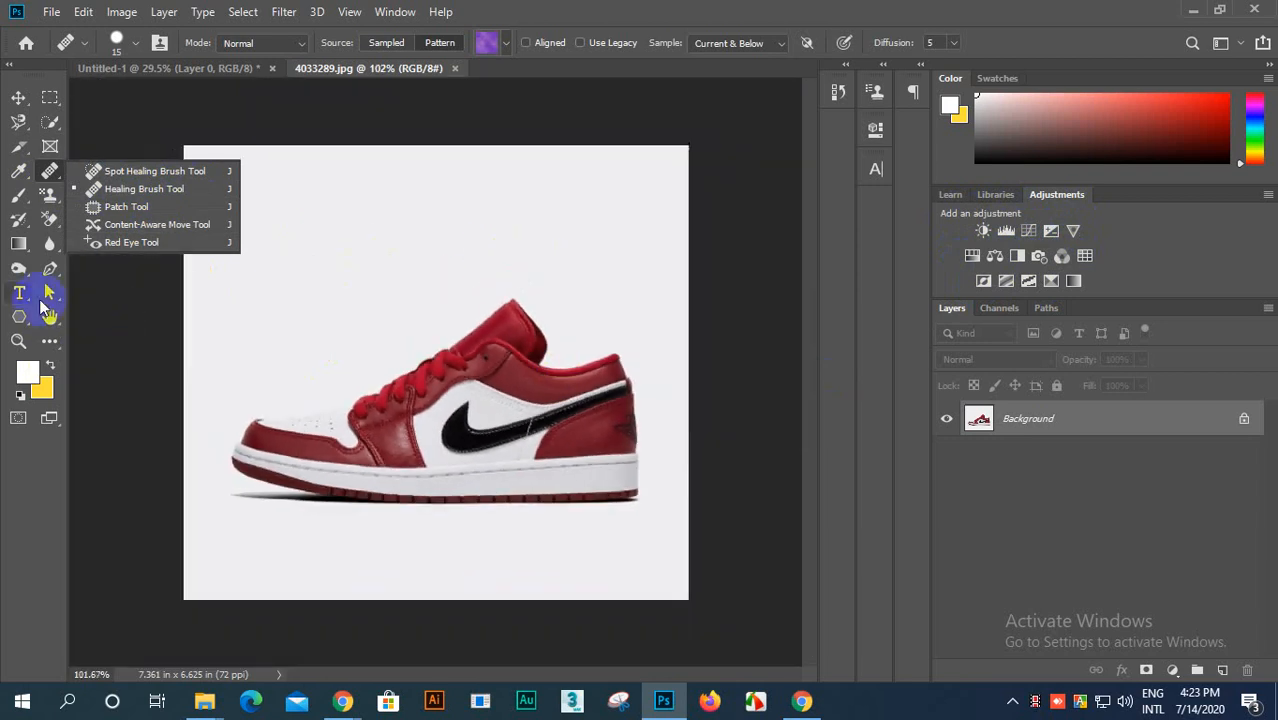
scroll(455, 331, "up", 1)
scroll(455, 331, "down", 1)
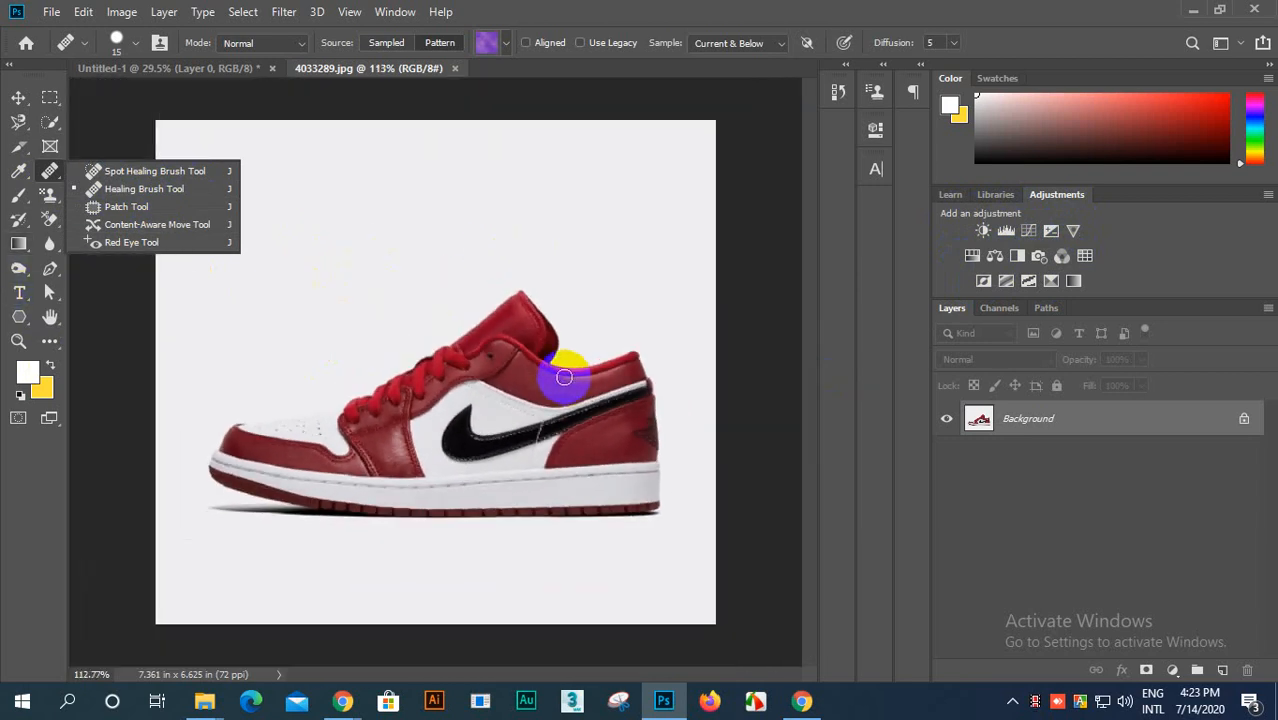
scroll(520, 378, "up", 2)
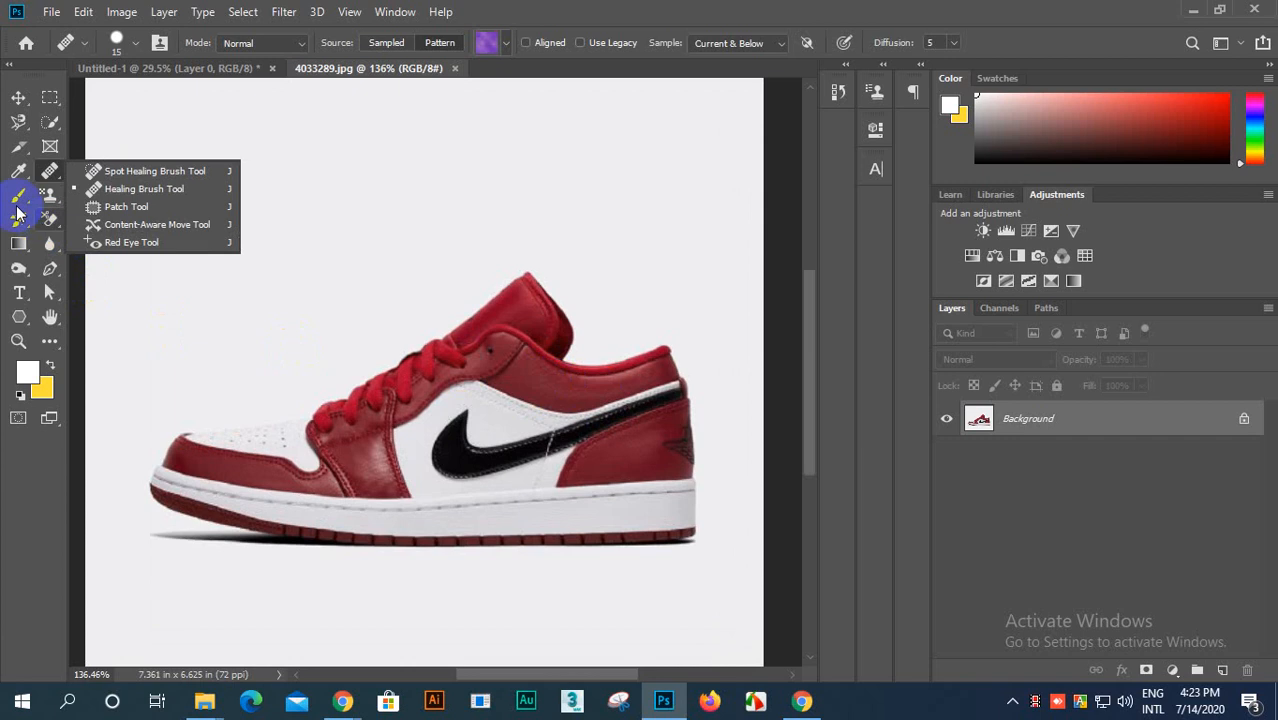
Step: Activate the Color Replacement Tool and examine its brush size, hardness and spacing settings
left_click(18, 195)
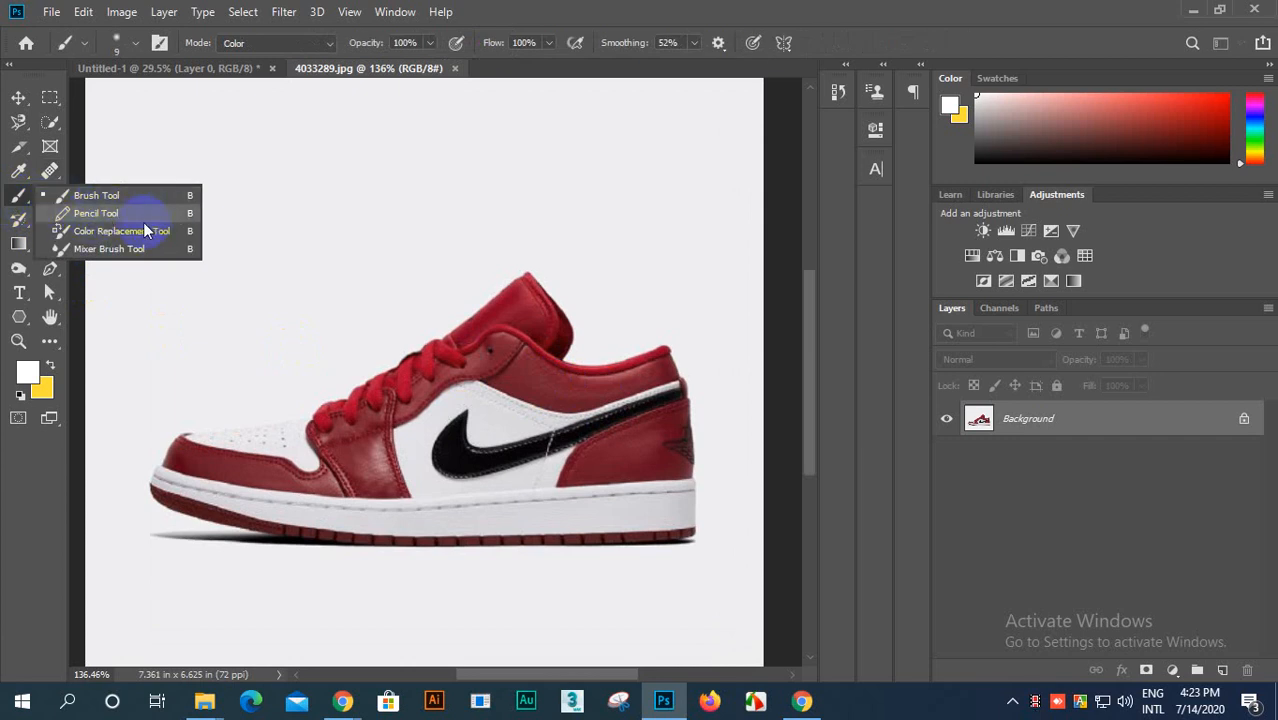
left_click(90, 231)
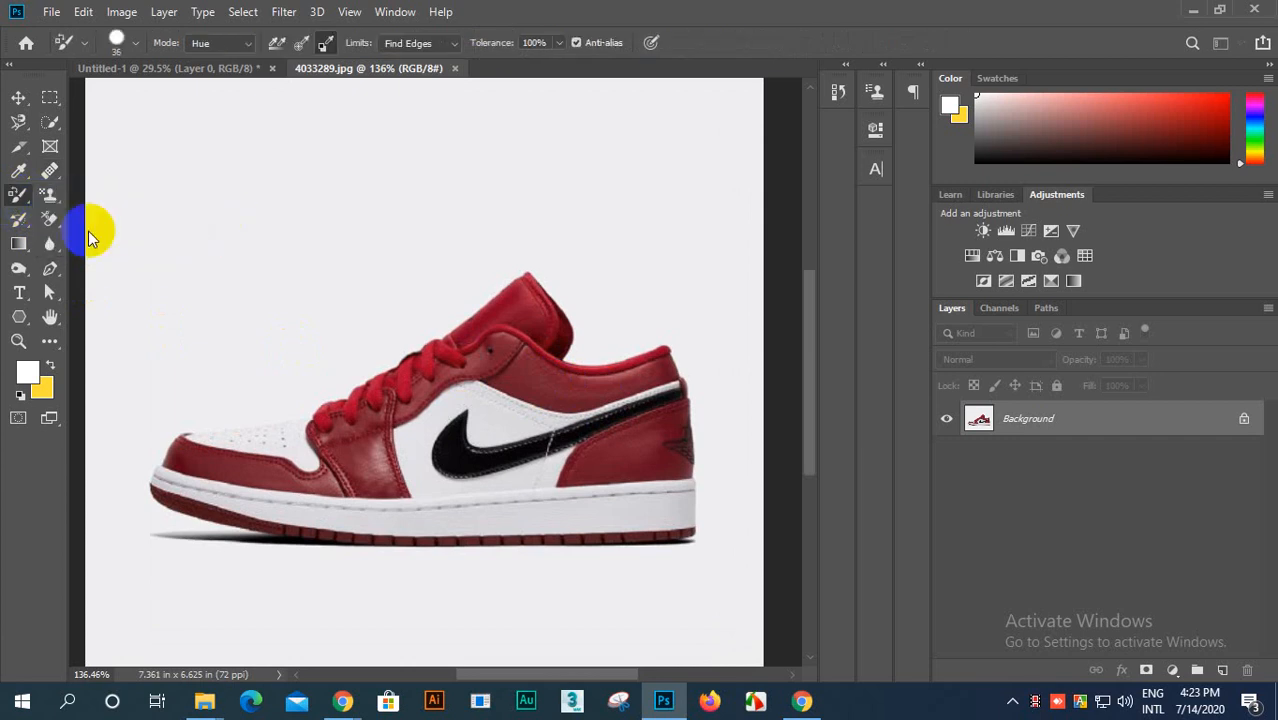
scroll(396, 437, "up", 1)
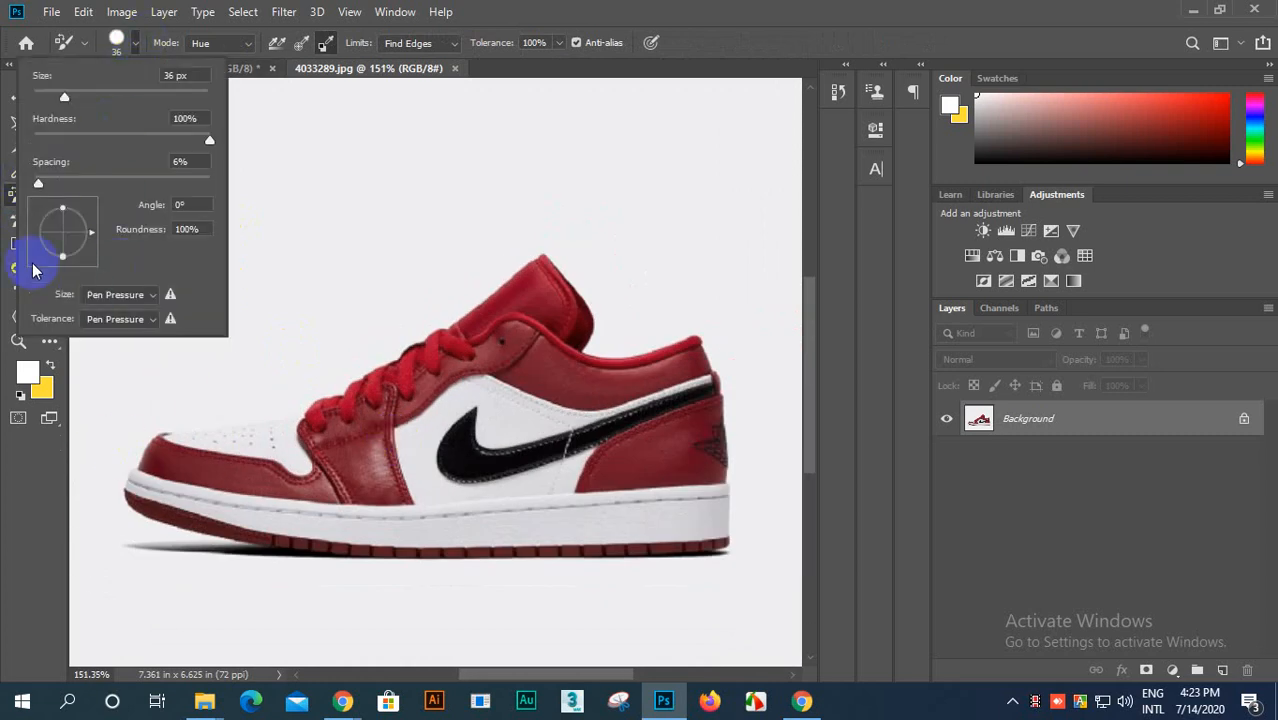
left_click(138, 49)
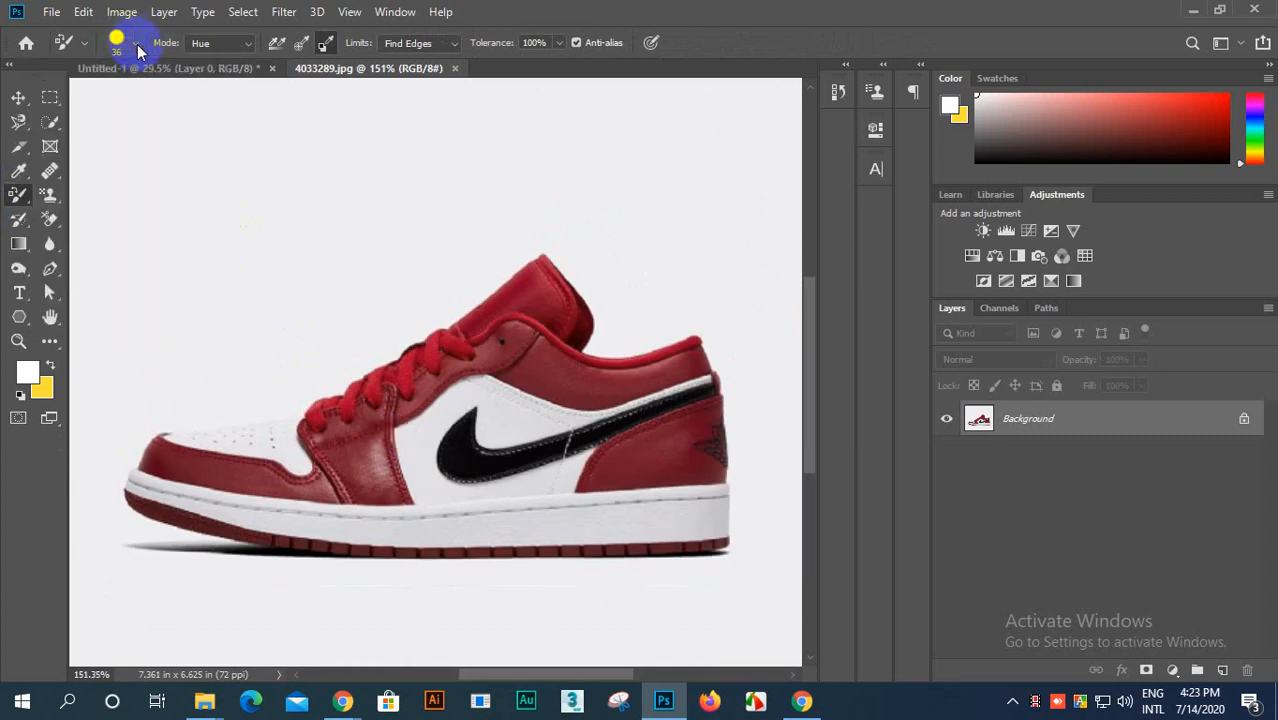
Step: Switch to the Brush Tool and examine its size, hardness and brush presets
right_click(19, 198)
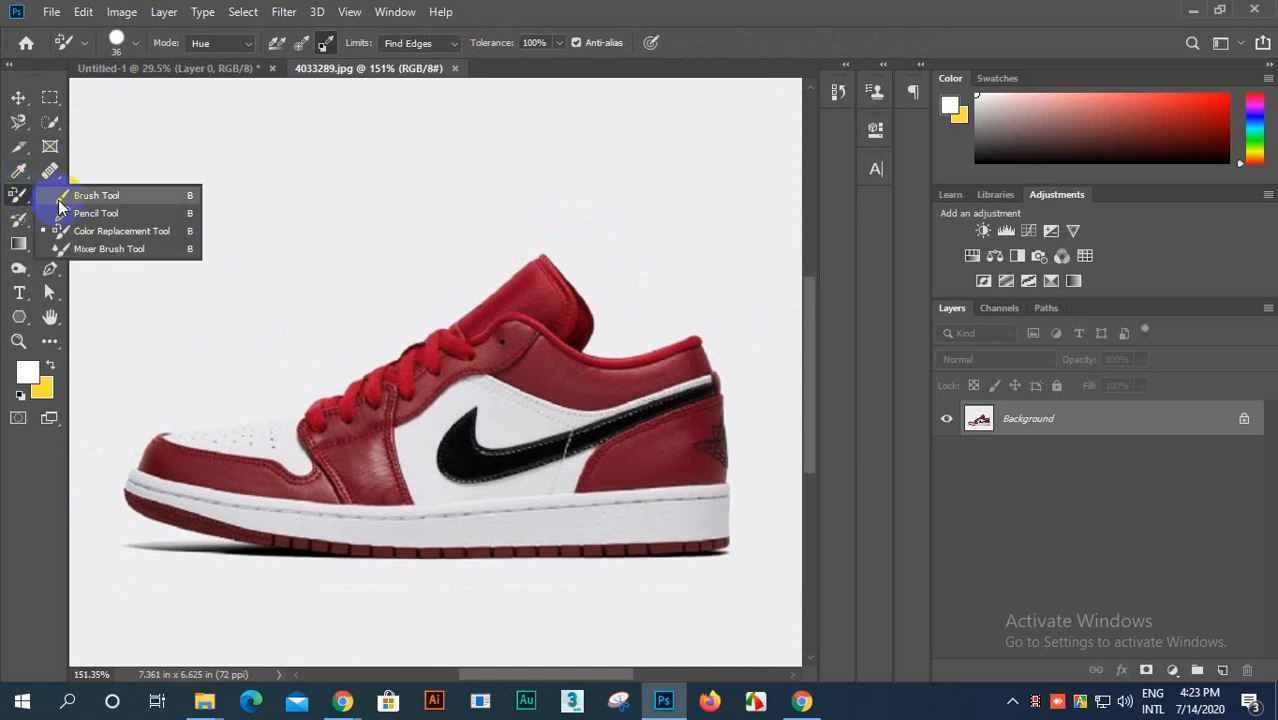
left_click(95, 192)
left_click(158, 45)
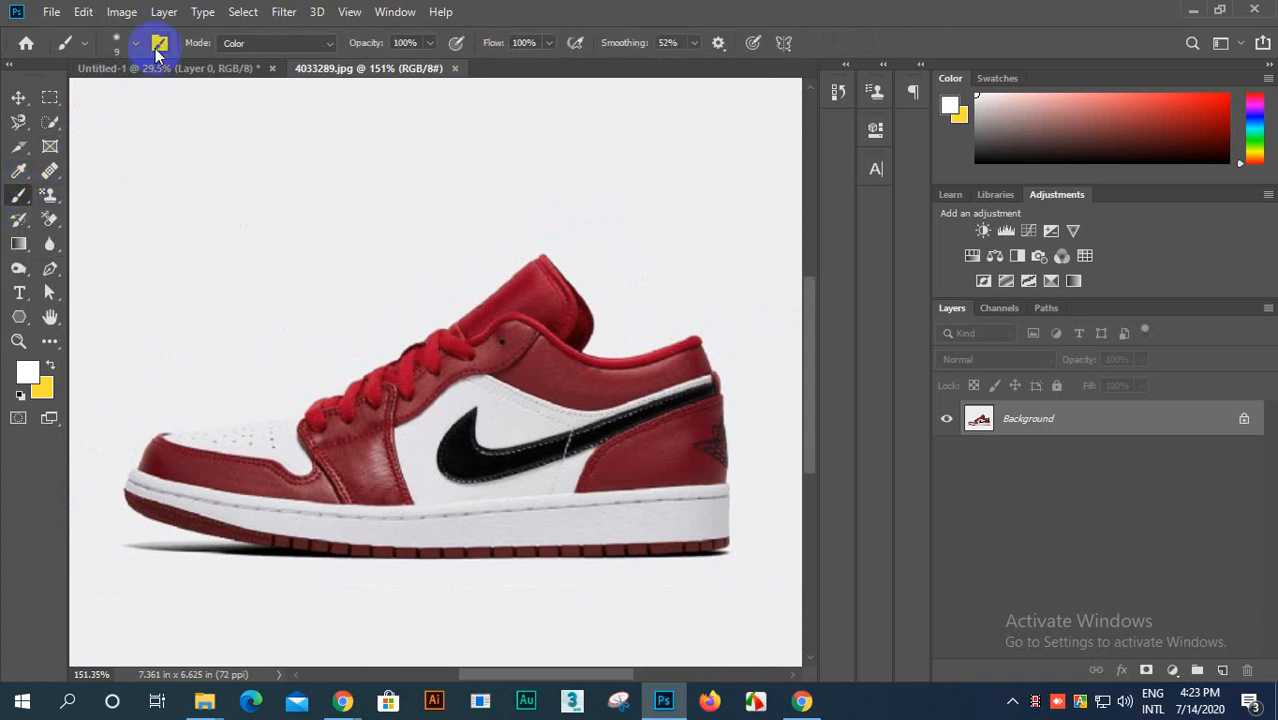
left_click(135, 46)
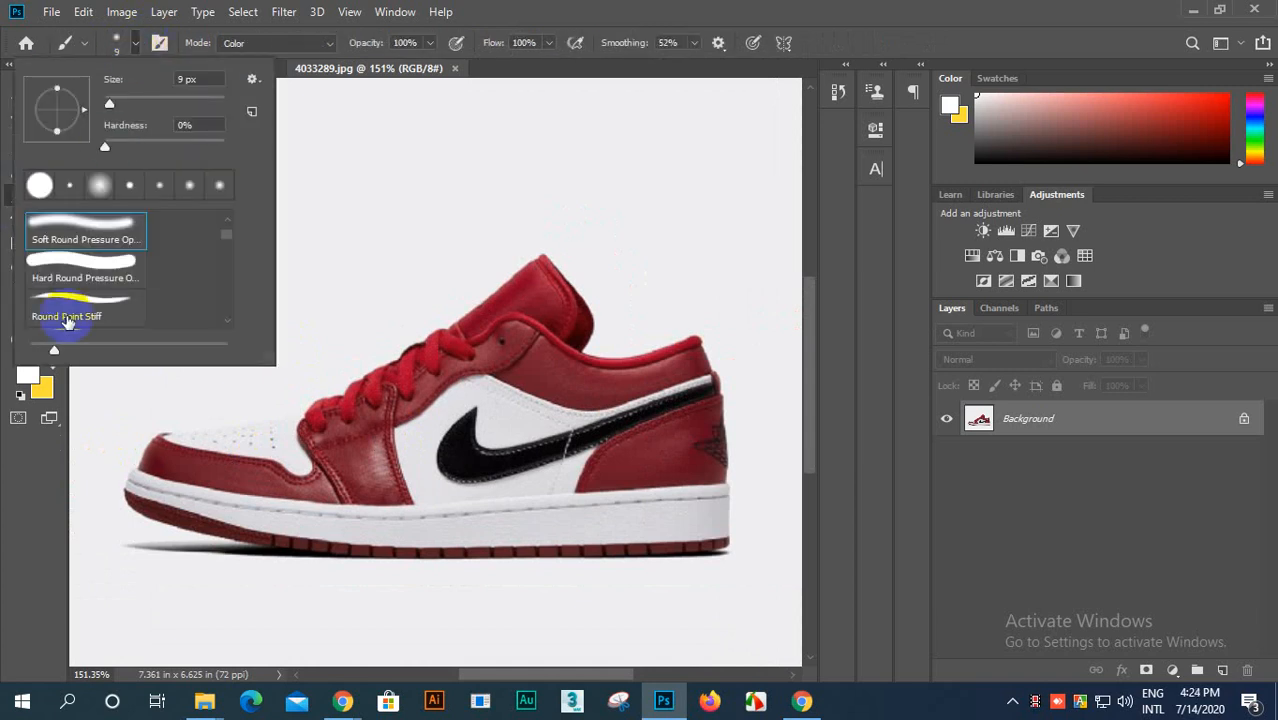
left_click(135, 46)
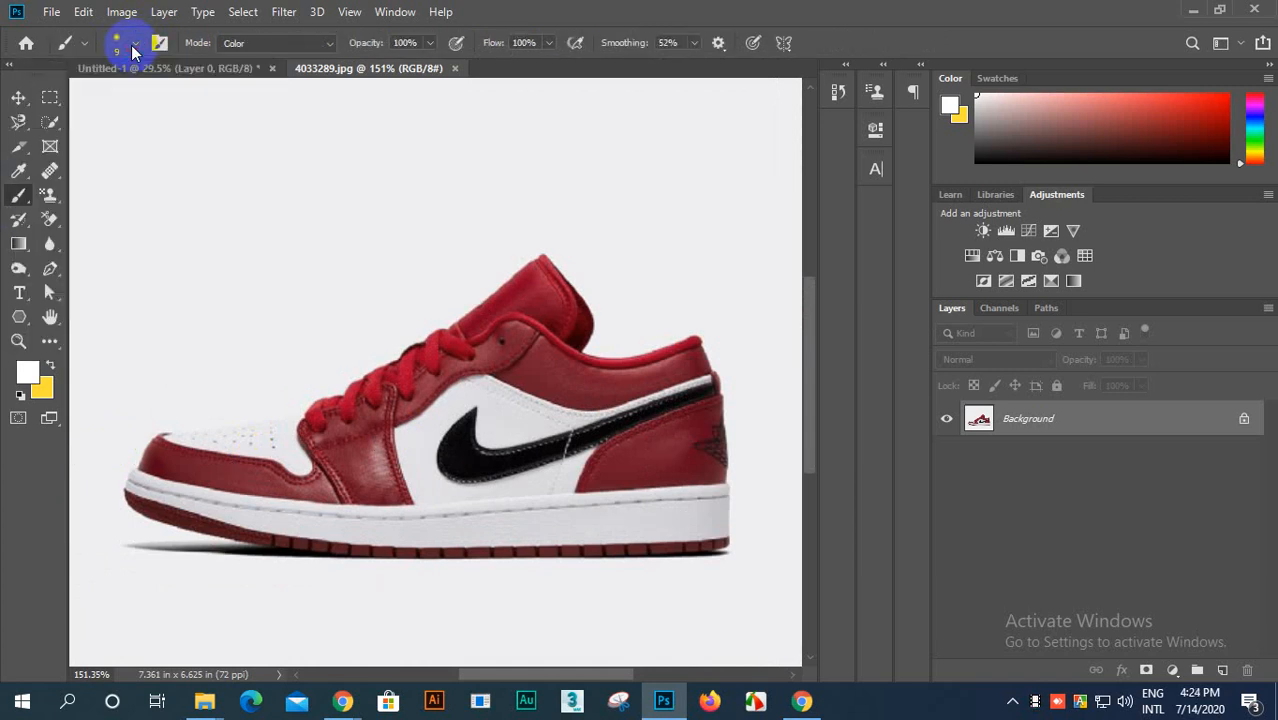
Step: Switch to the Eraser Tool and examine its size, hardness and brush presets
left_click(52, 224)
left_click(110, 219)
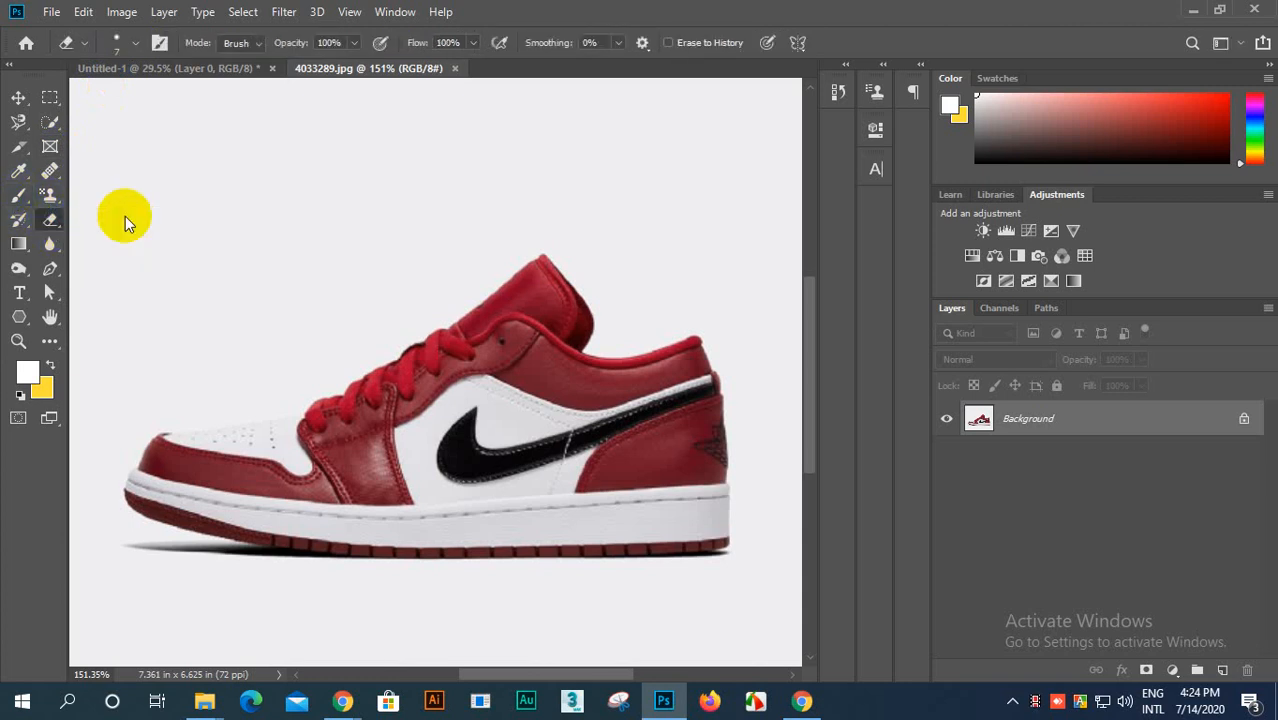
left_click(133, 44)
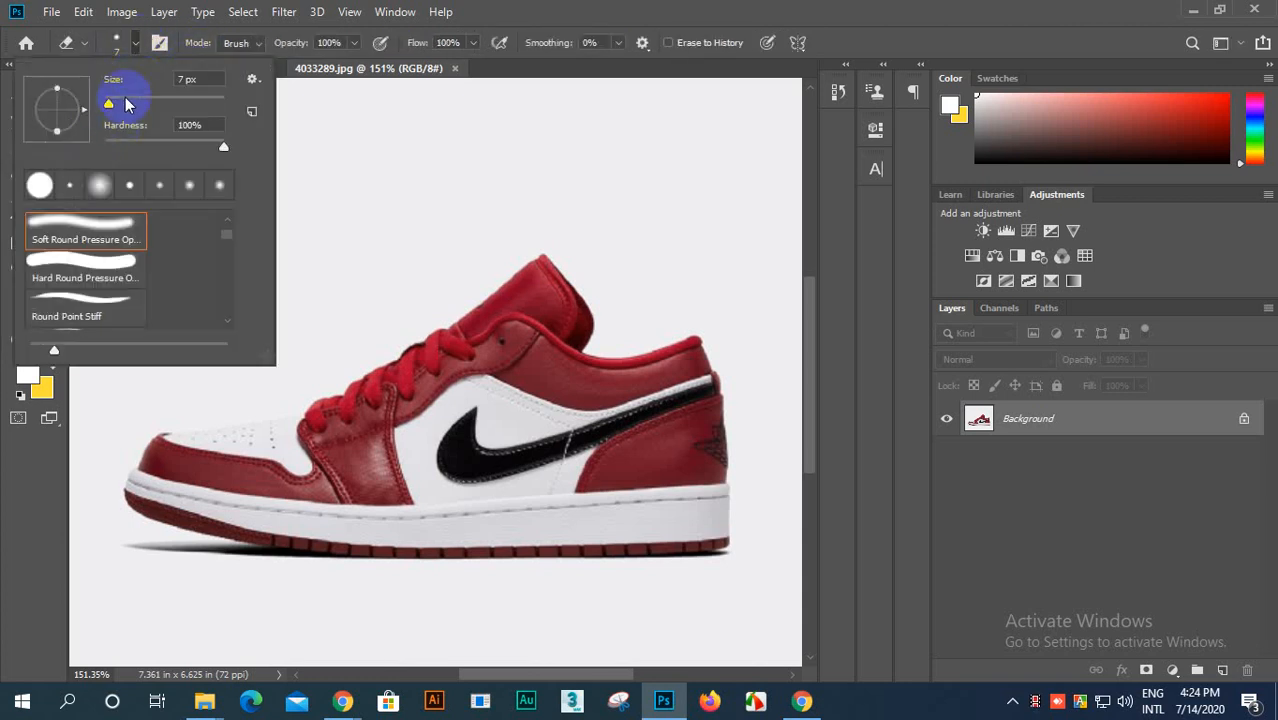
left_click(133, 46)
Step: Switch to the Background Eraser Tool and examine its brush settings and grouped eraser variants
left_click(50, 219)
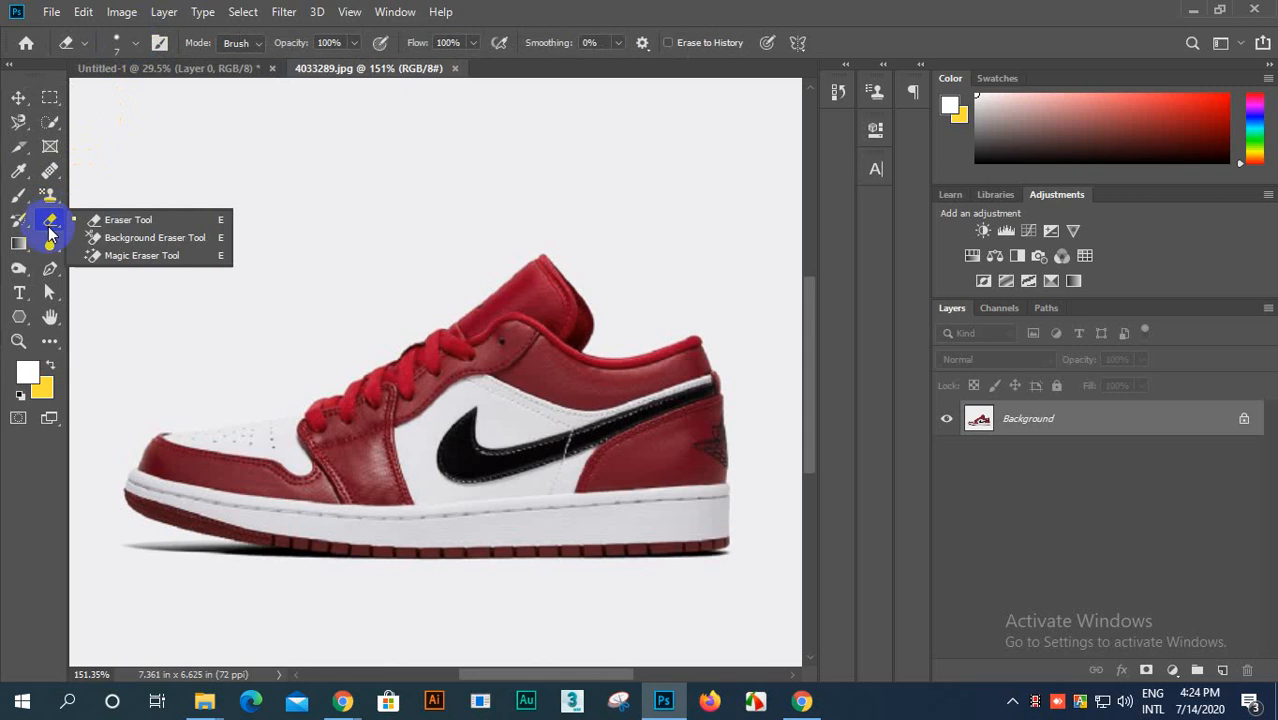
left_click(128, 240)
left_click(125, 42)
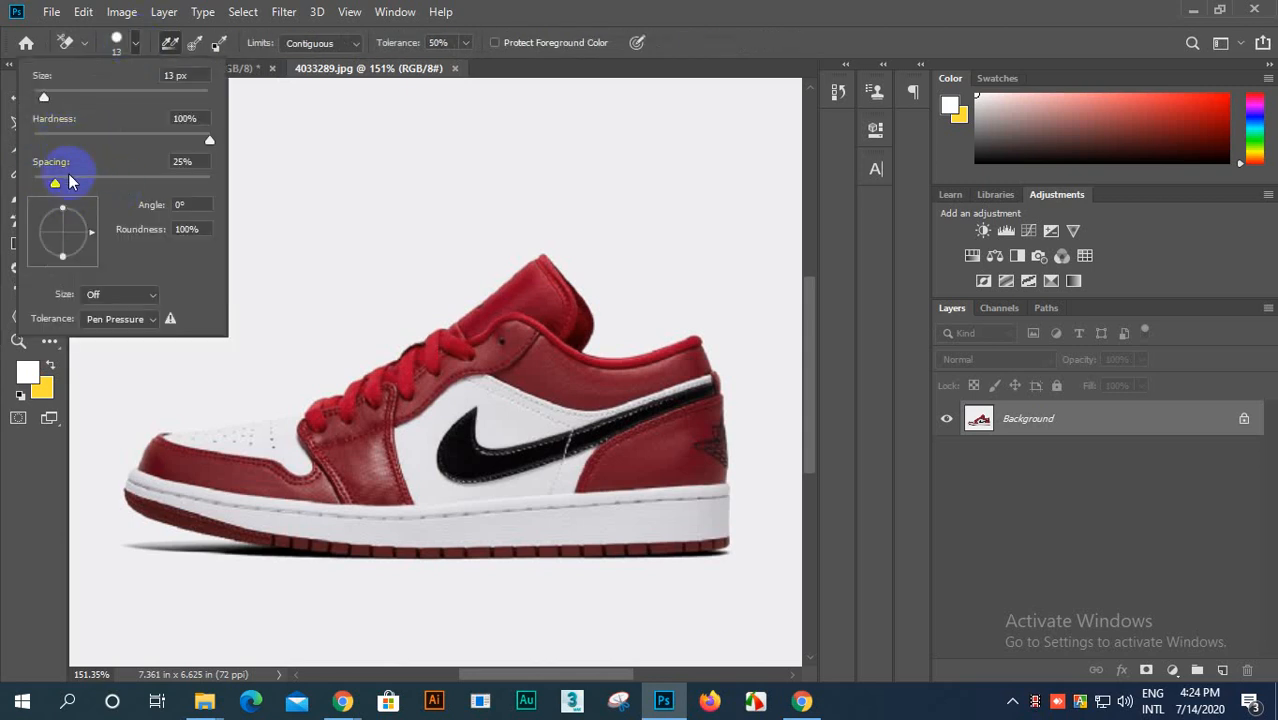
left_click(131, 45)
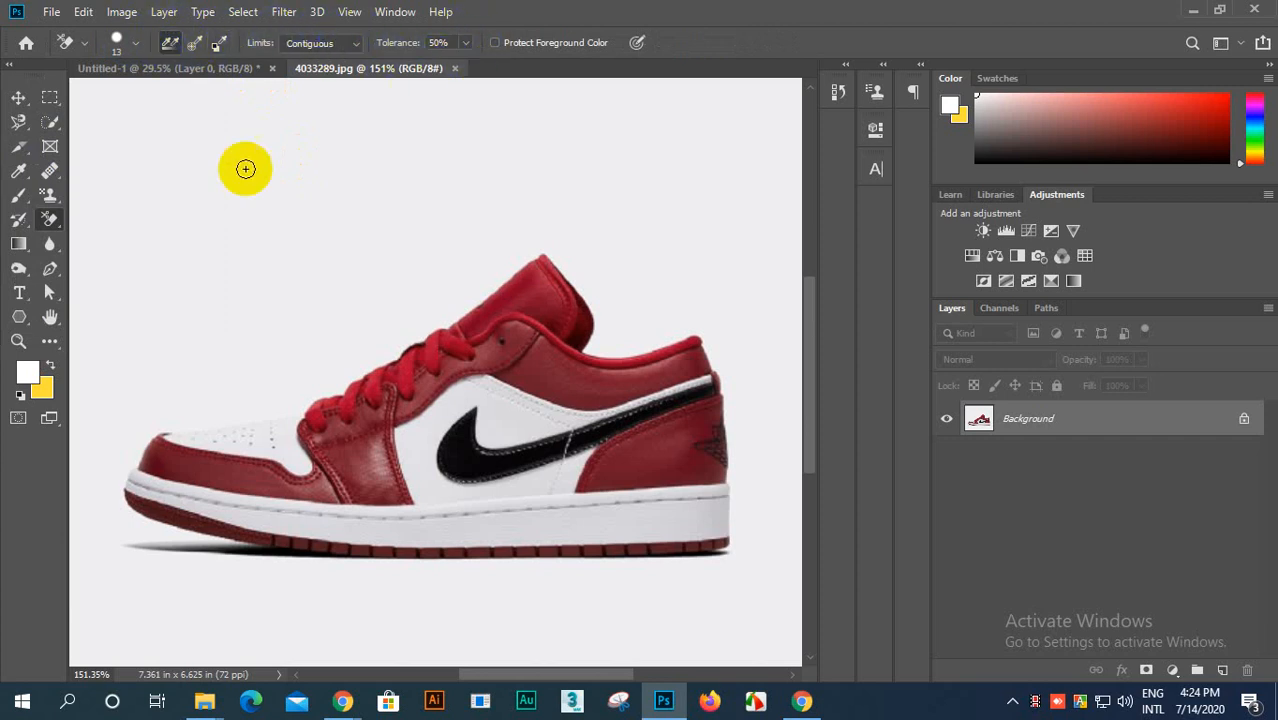
right_click(47, 219)
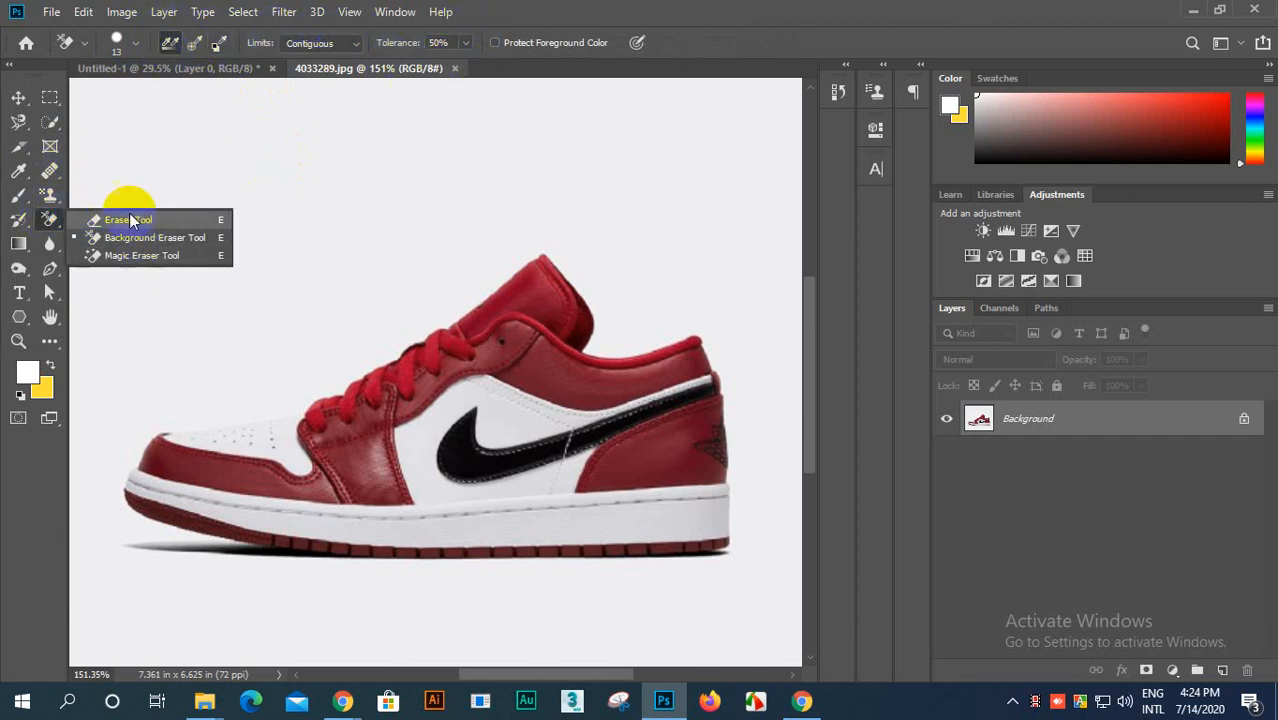
left_click(113, 239)
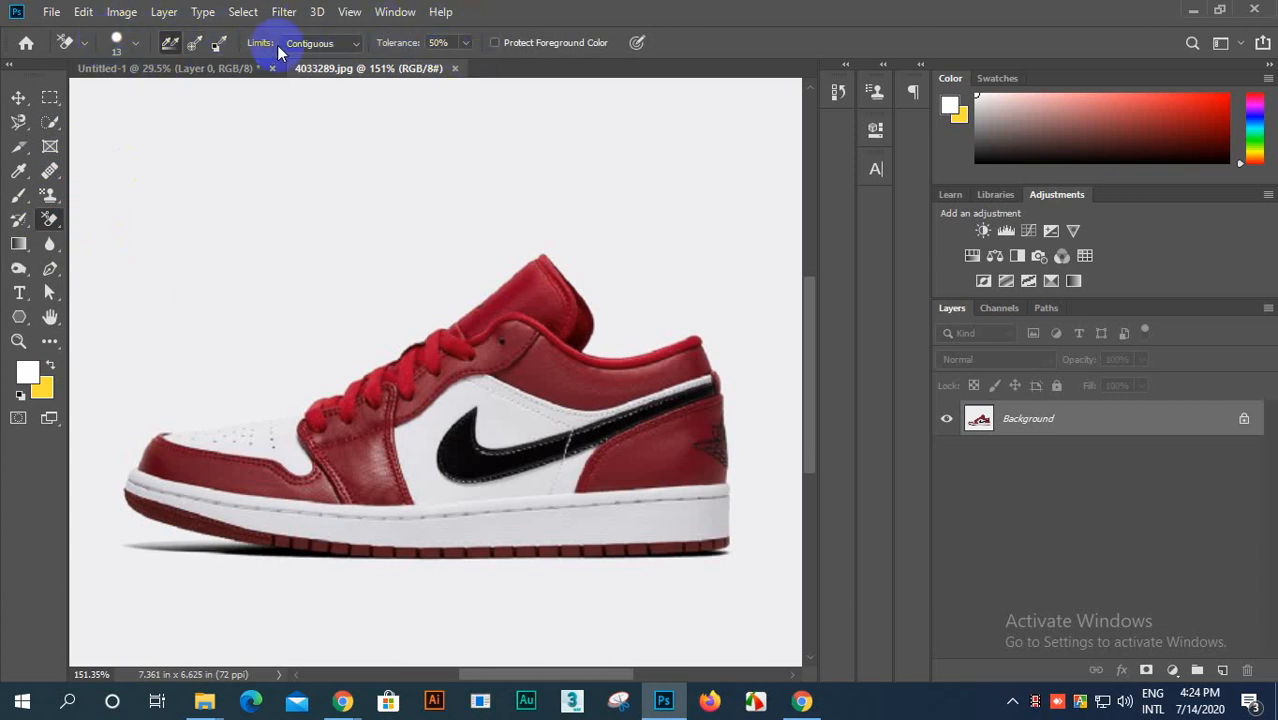
Step: Activate the Color Replacement Tool and choose background swatch sampling
left_click(20, 196)
left_click(100, 231)
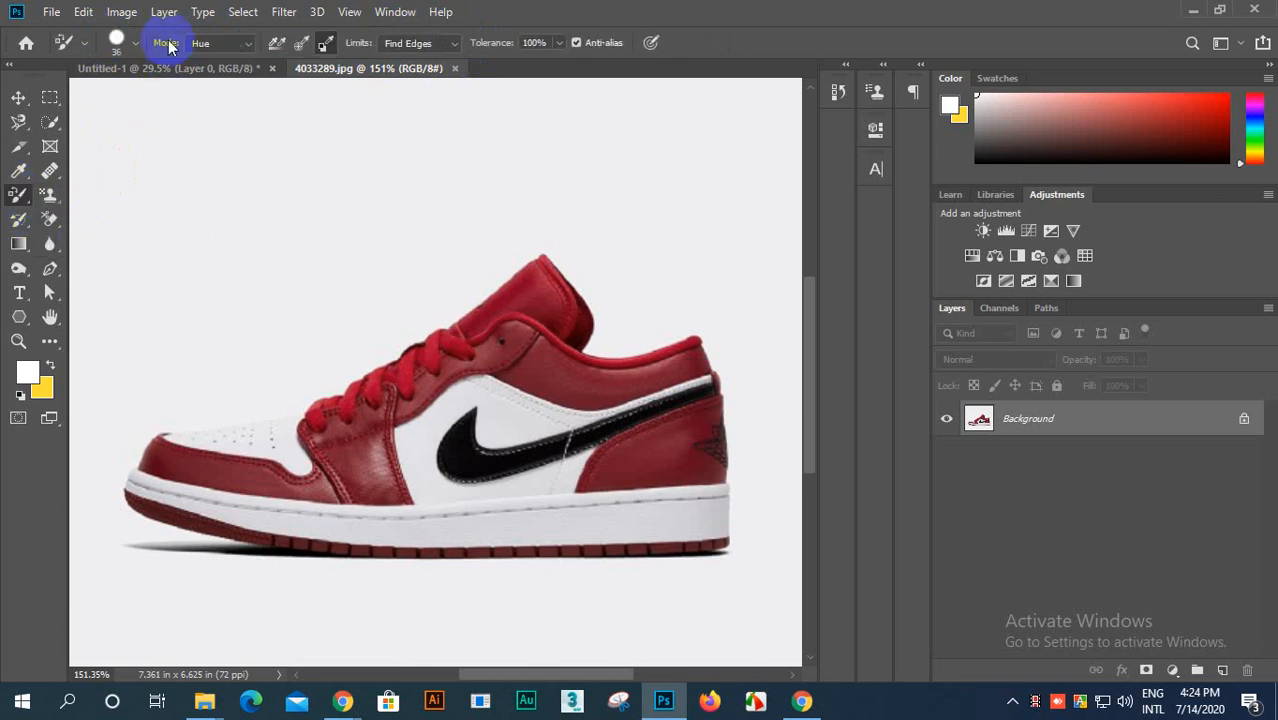
left_click(322, 42)
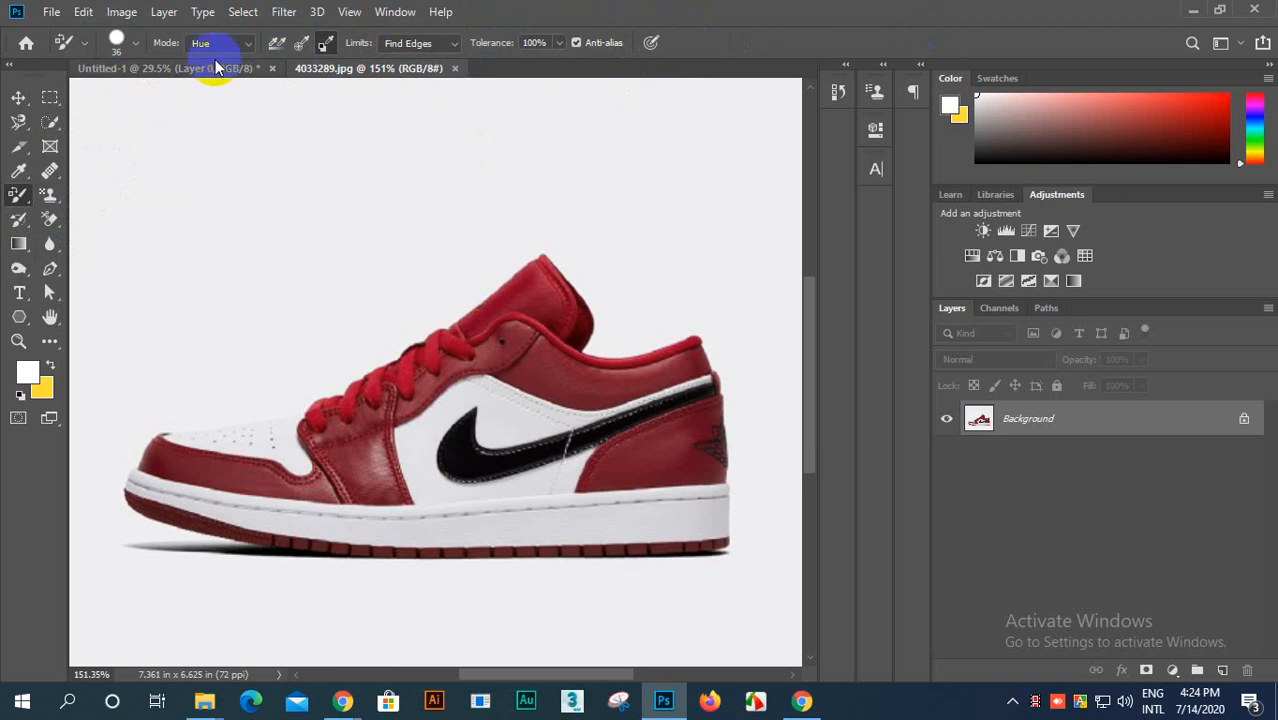
Step: Set the Color Replacement brush to size 15 px, hardness 0% and spacing 119%
scroll(370, 401, "up", 2)
scroll(370, 401, "down", 3)
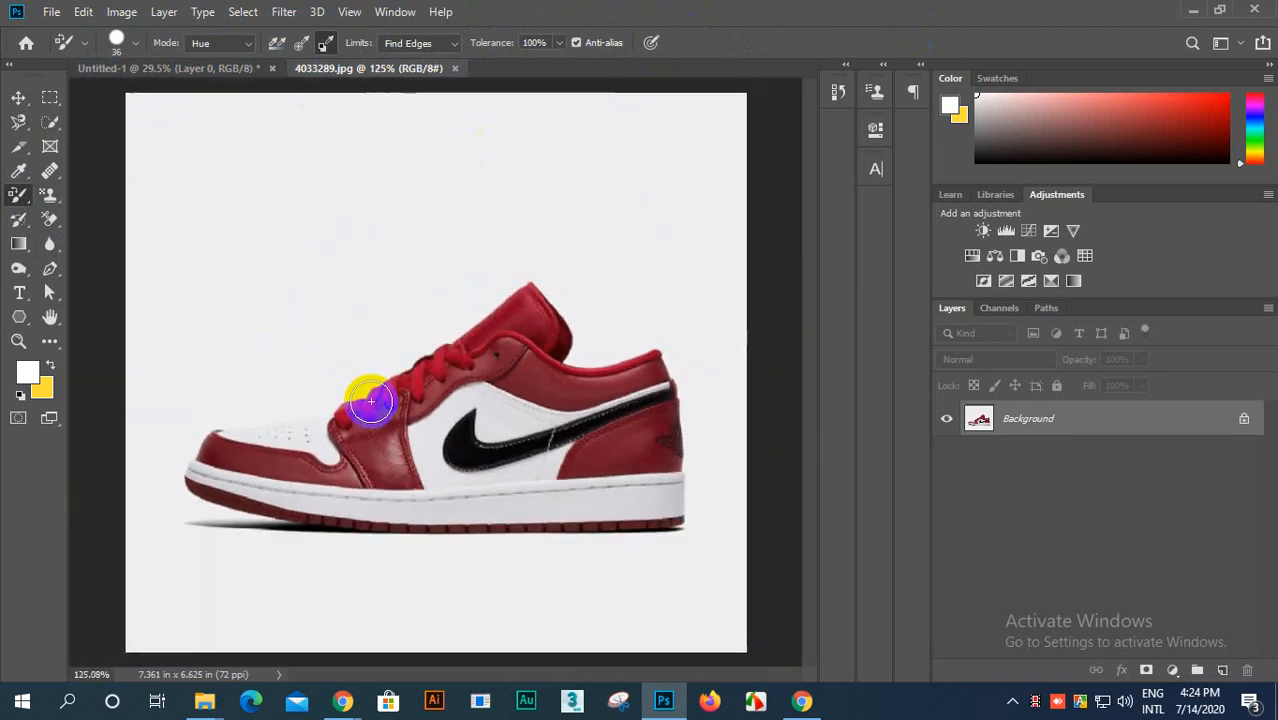
scroll(365, 399, "up", 4)
scroll(372, 437, "down", 2)
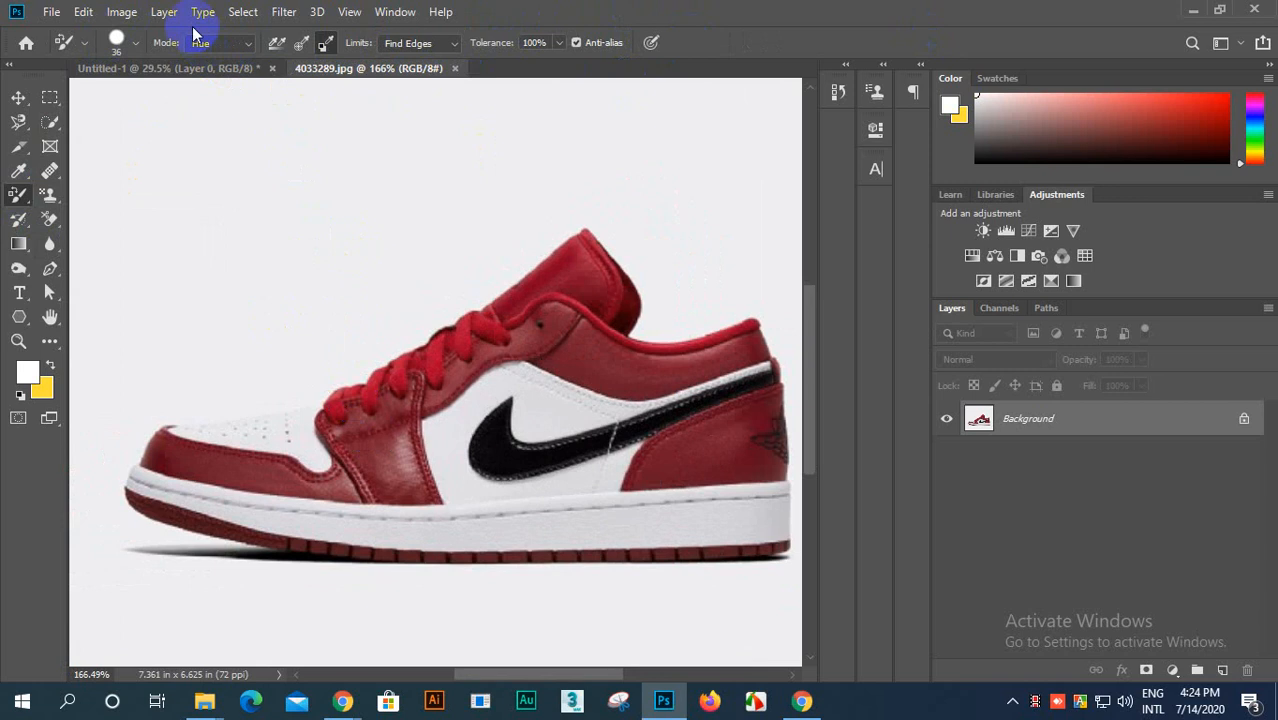
left_click(118, 38)
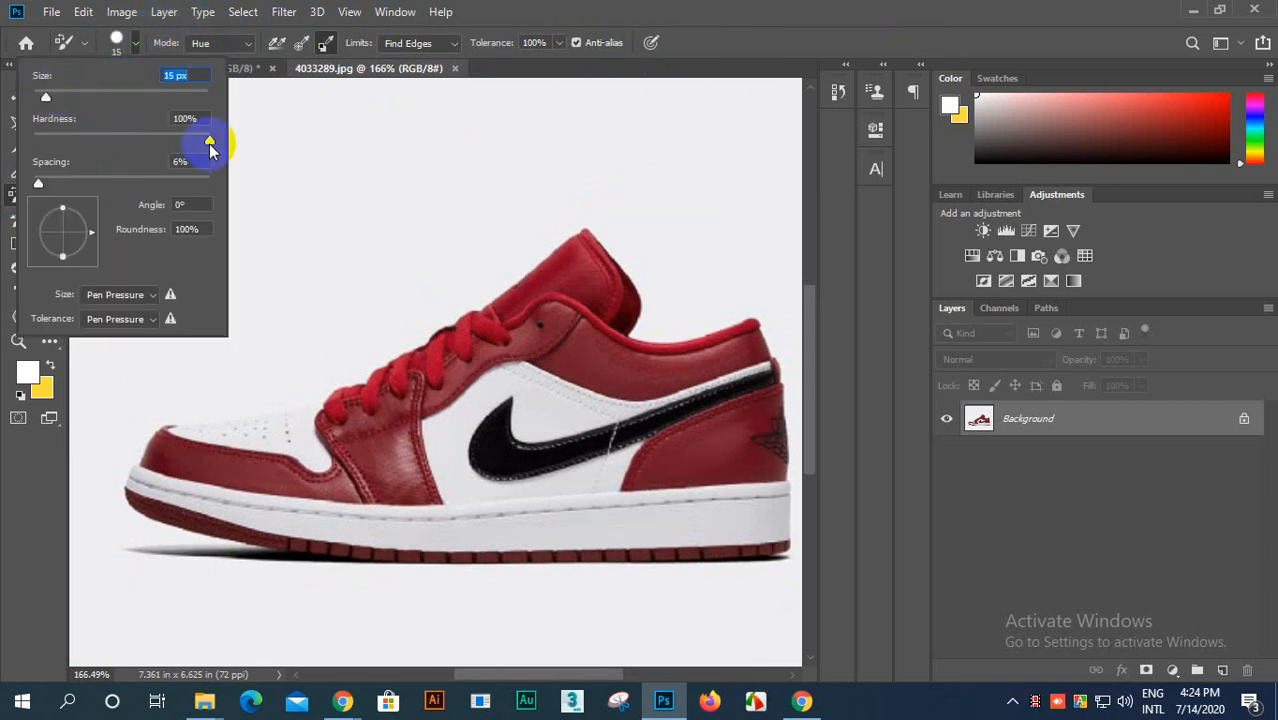
left_click_drag(210, 145, 34, 160)
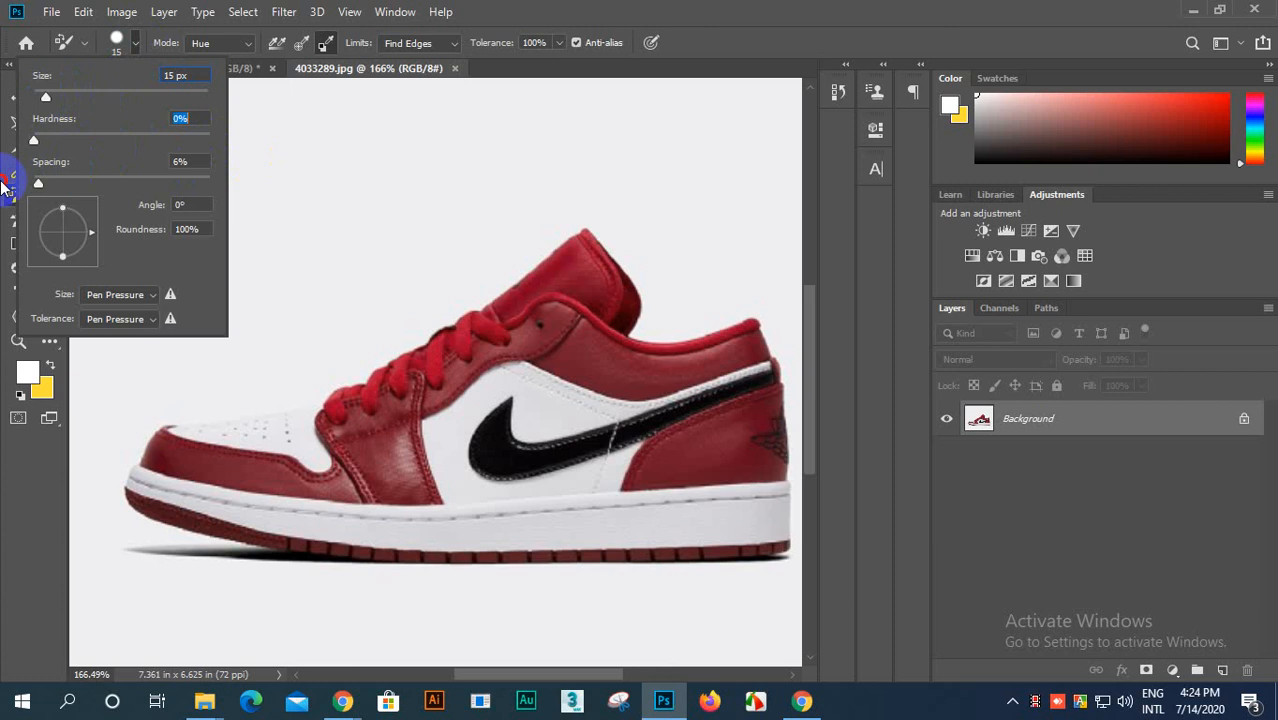
left_click_drag(183, 182, 1, 258)
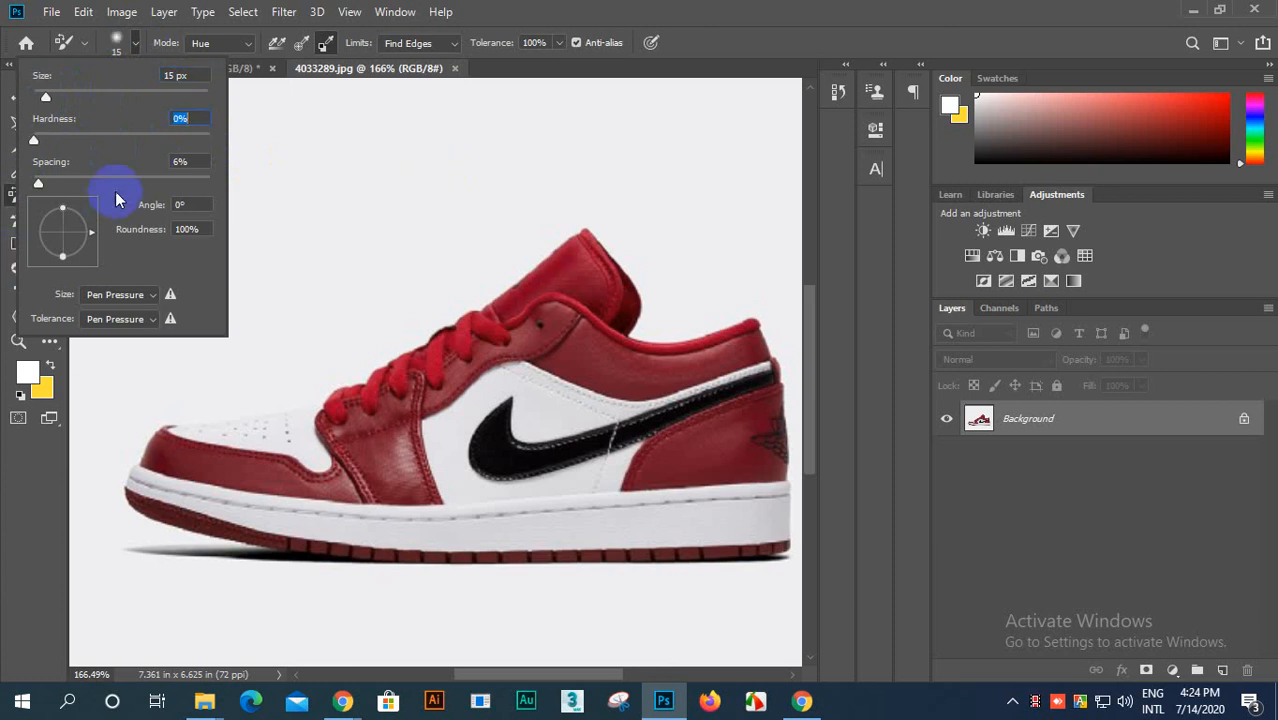
left_click_drag(77, 185, 130, 183)
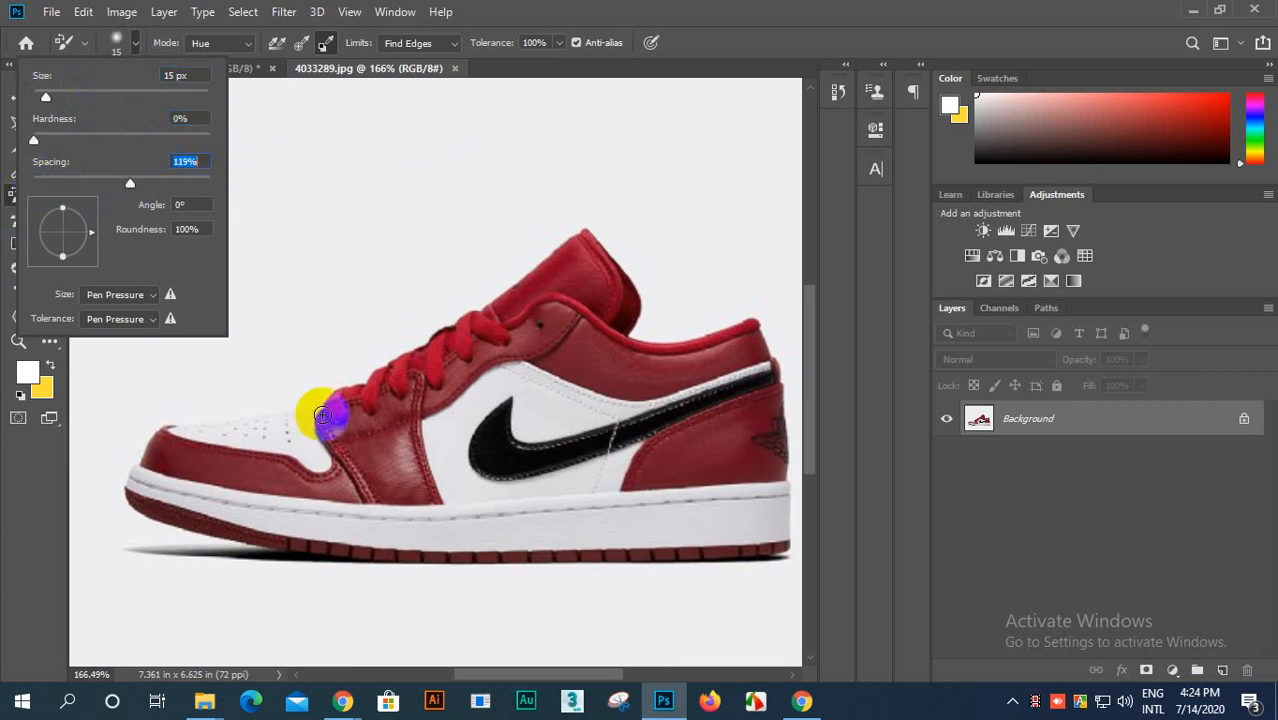
Step: Try recoloring the red toe and collar areas of the shoe with the Color Replacement Tool
left_click(227, 474)
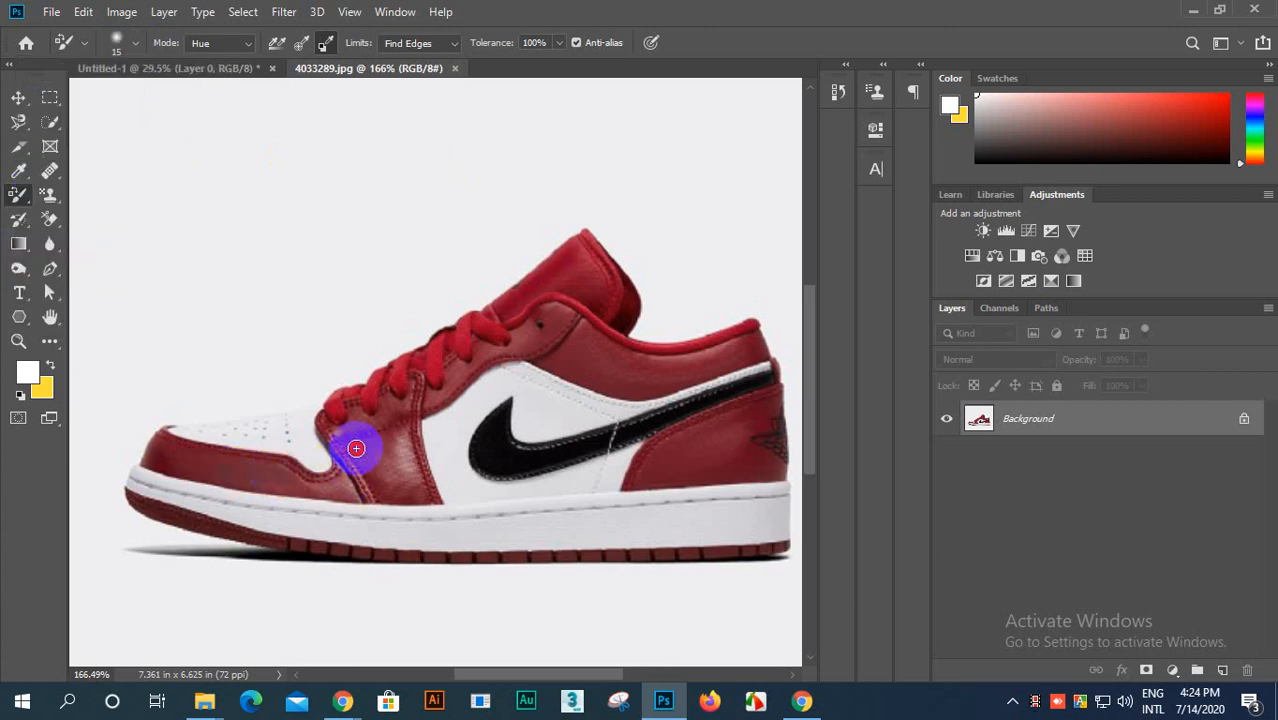
mouse_move(578, 272)
left_mouse_down()
mouse_move(567, 317)
mouse_move(537, 332)
mouse_move(581, 311)
mouse_move(599, 325)
mouse_move(565, 353)
mouse_move(653, 348)
left_mouse_up()
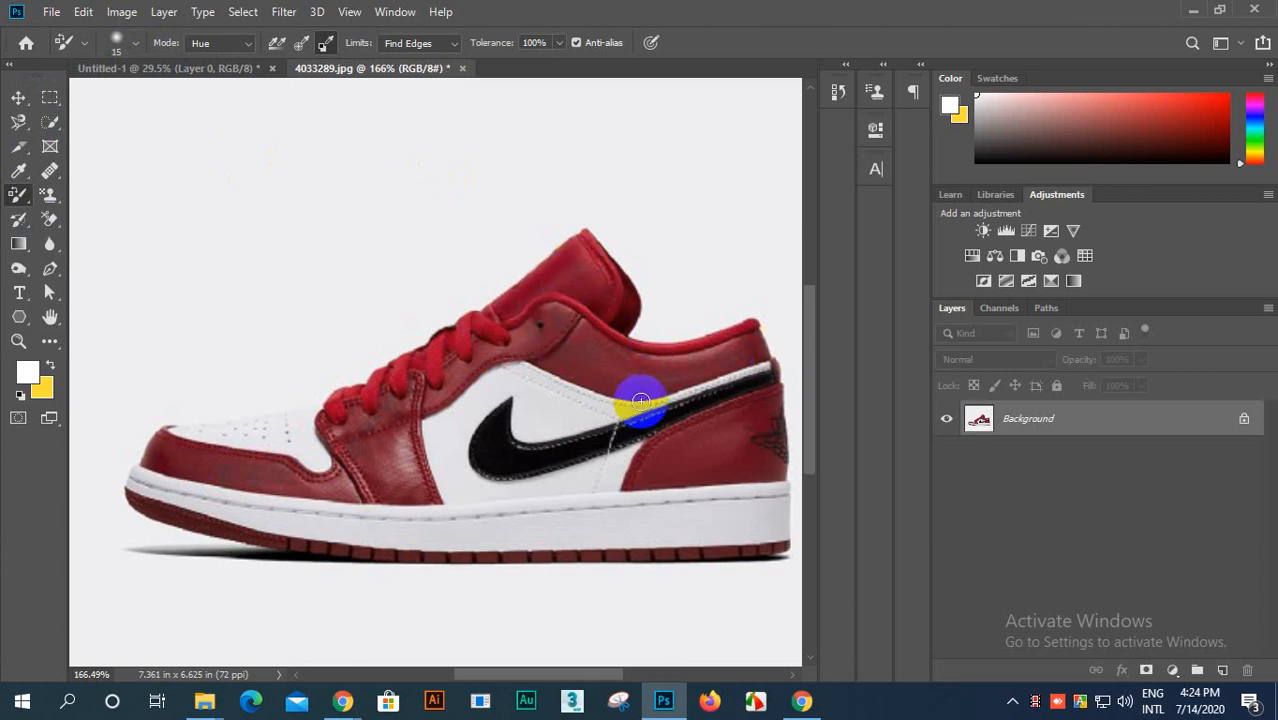
scroll(642, 388, "up", 2)
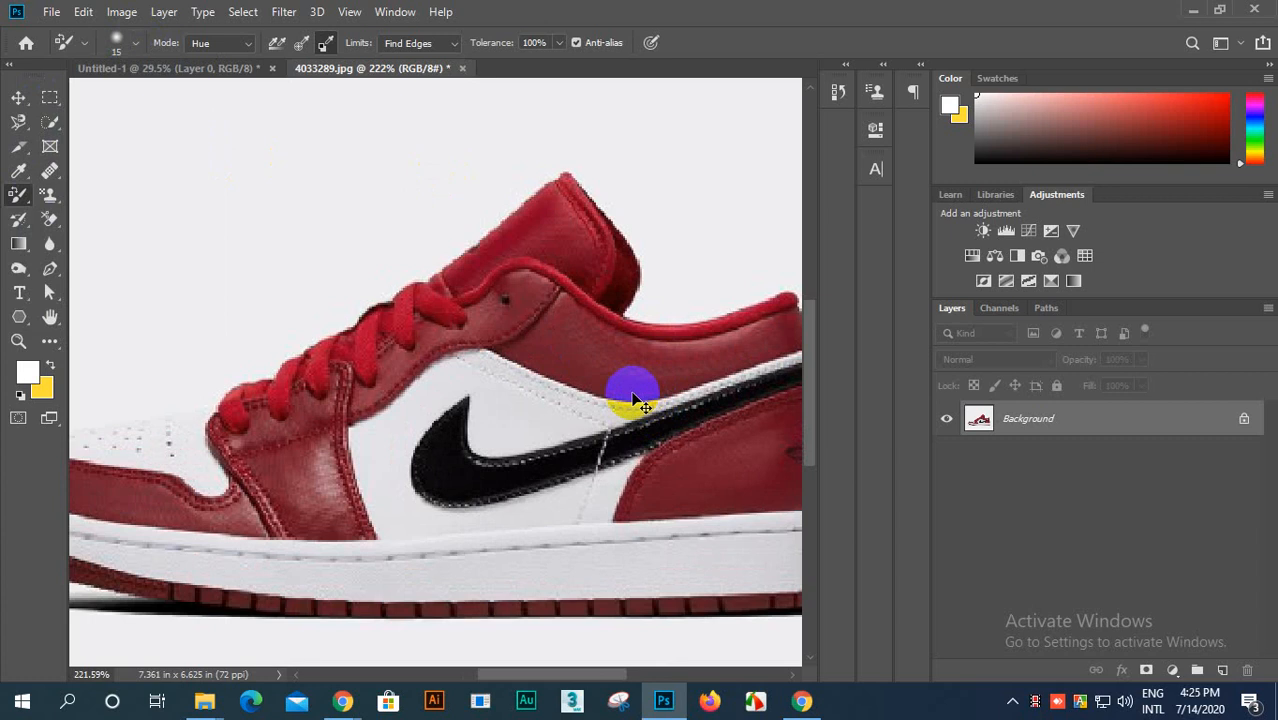
Step: Set the foreground color to purple 9300ff and return to the Color Replacement Tool
left_click(50, 368)
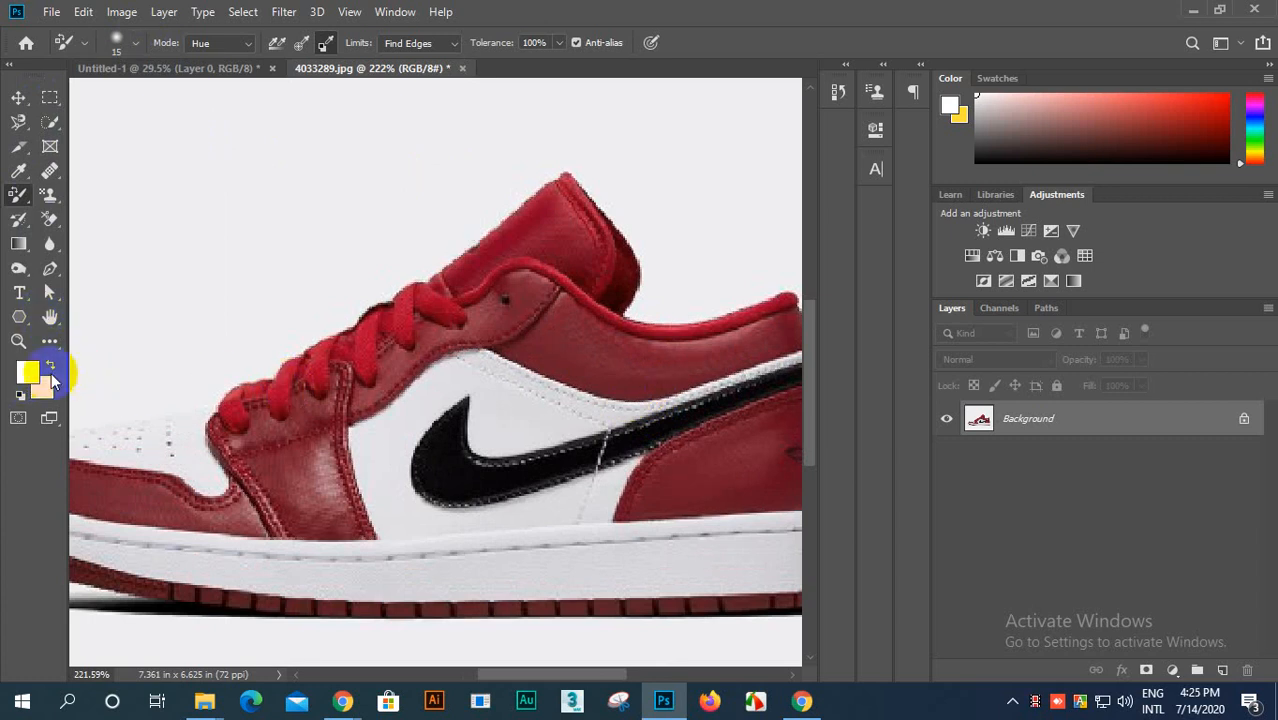
left_click(51, 369)
left_click(26, 372)
left_click_drag(902, 320, 893, 537)
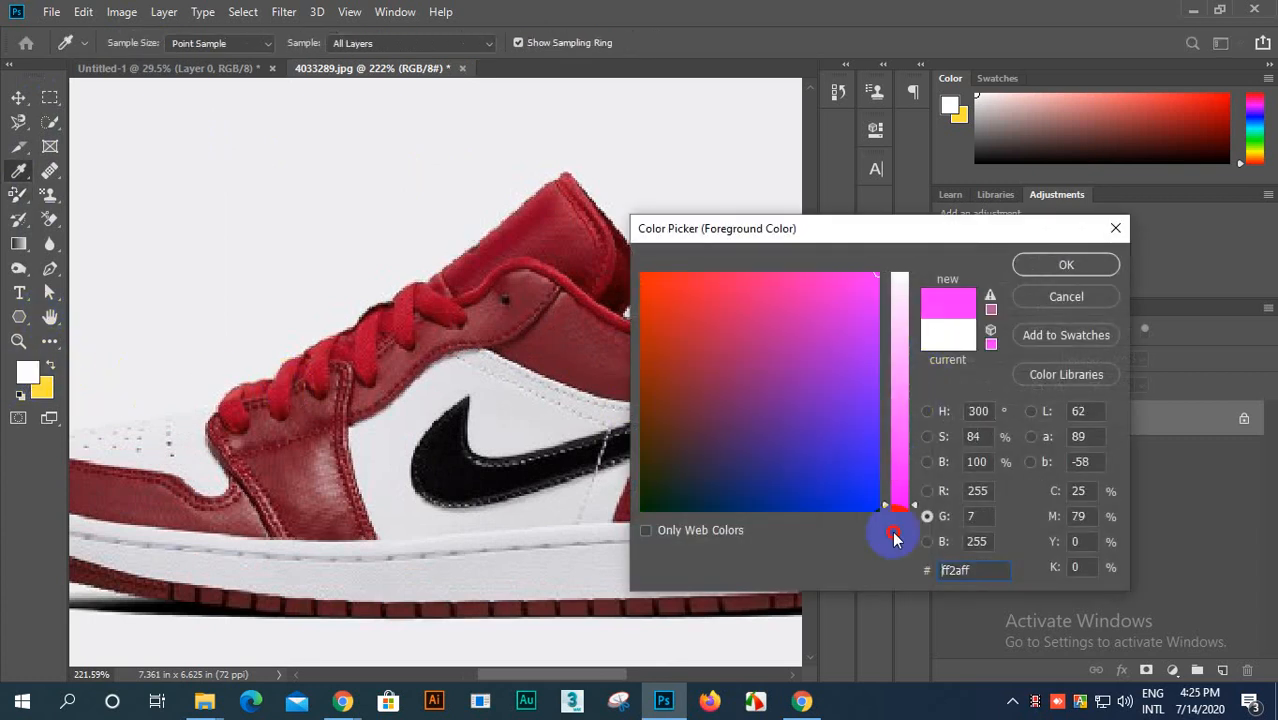
mouse_move(876, 426)
left_mouse_down()
mouse_move(850, 337)
mouse_move(898, 373)
left_mouse_up()
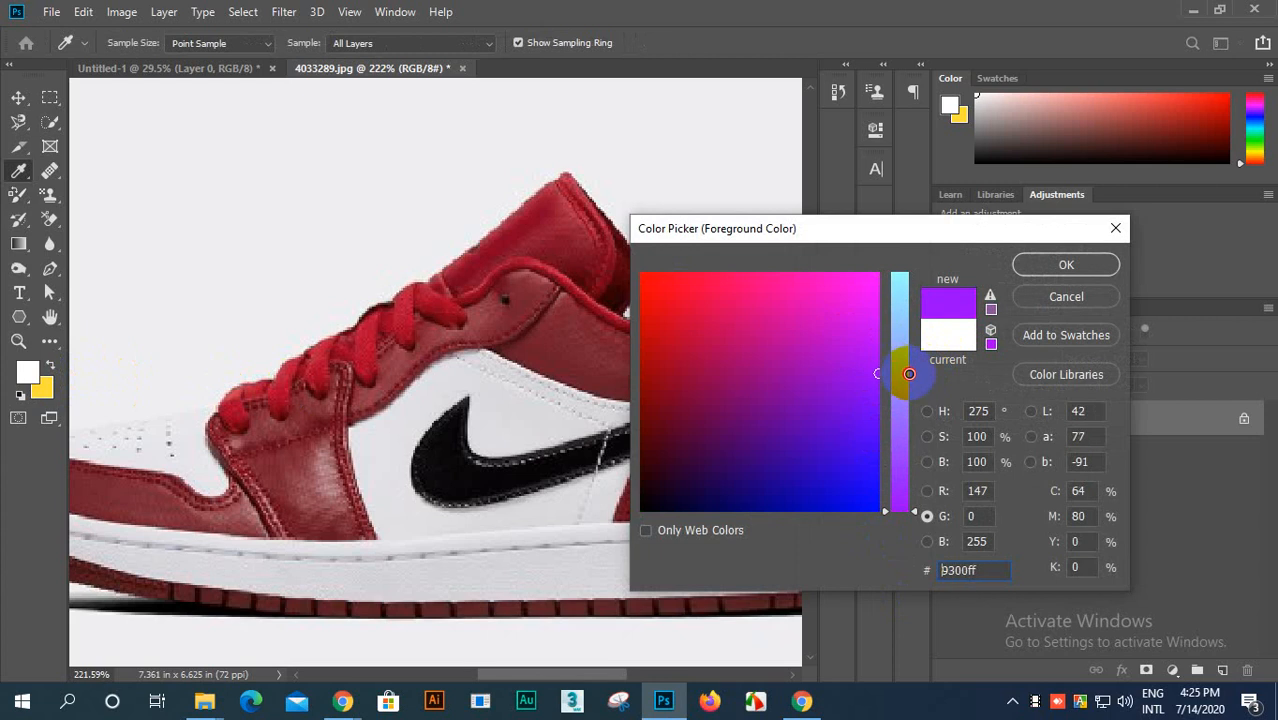
left_click(1080, 266)
key("b")
Step: Add a Hue/Saturation adjustment layer with hue -180 and saturation -100, and delete that layer again
scroll(171, 371, "up", 3)
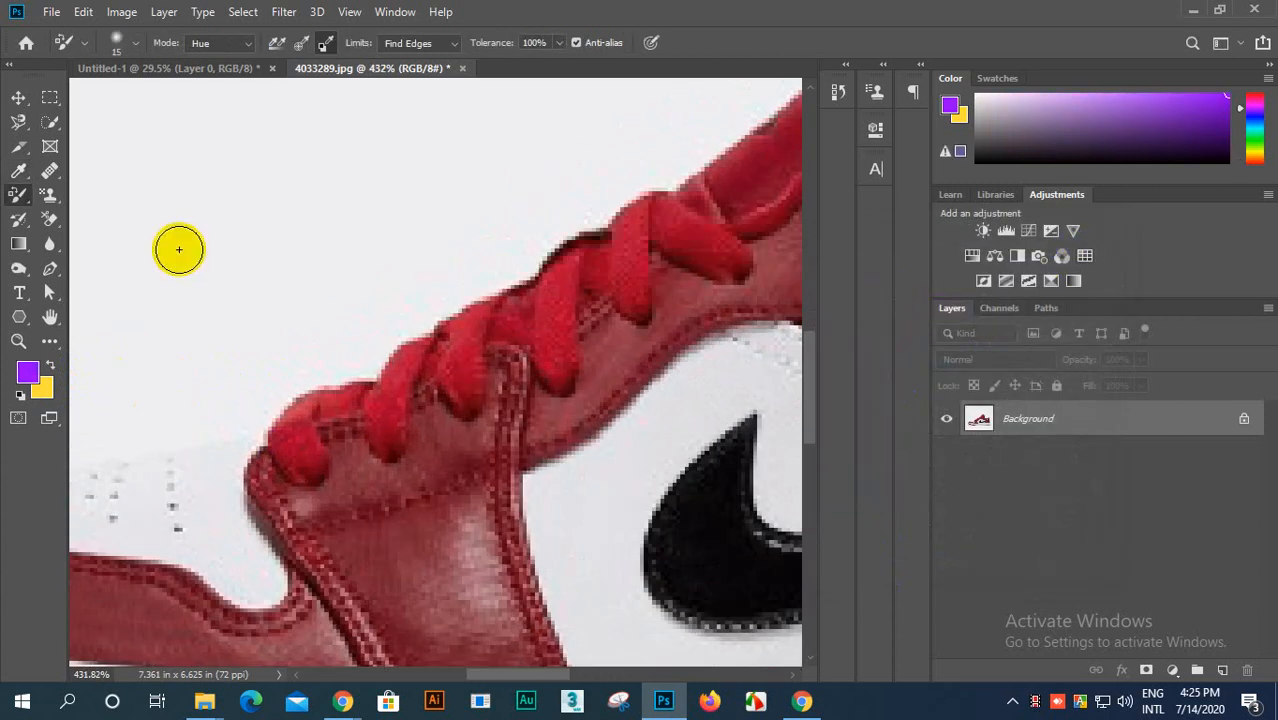
scroll(179, 250, "down", 2)
left_click(245, 45)
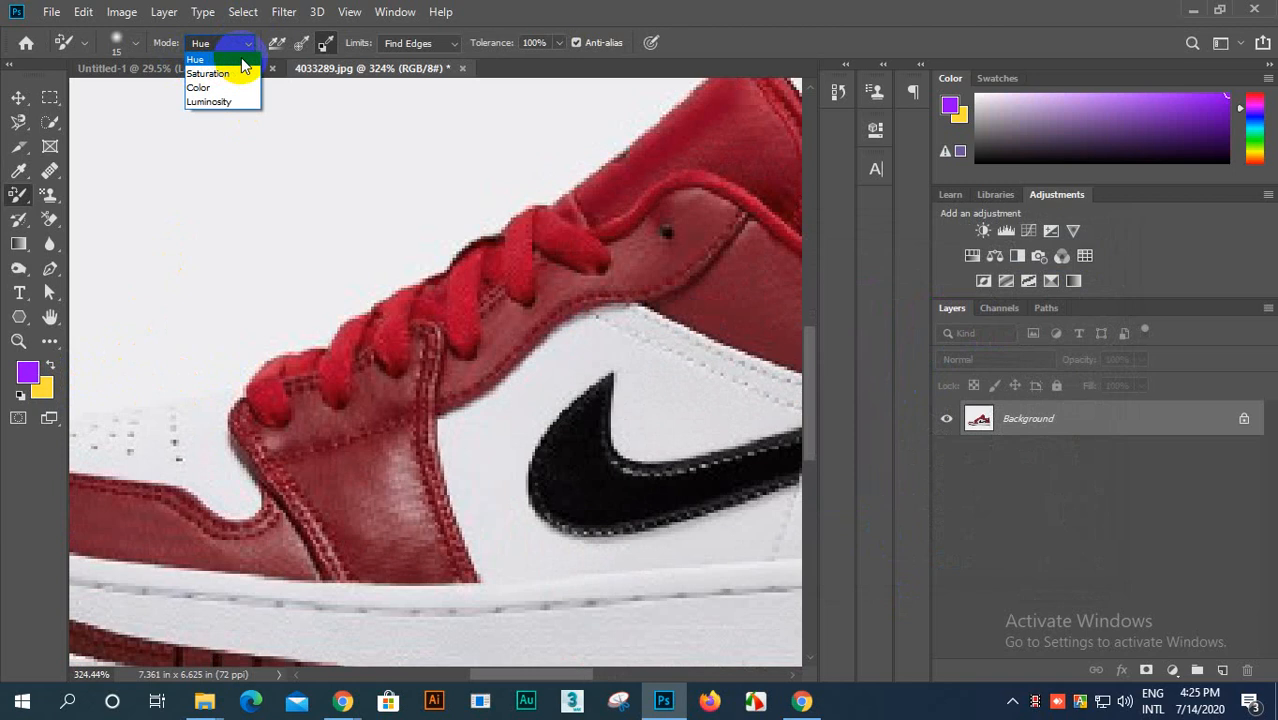
left_click(980, 258)
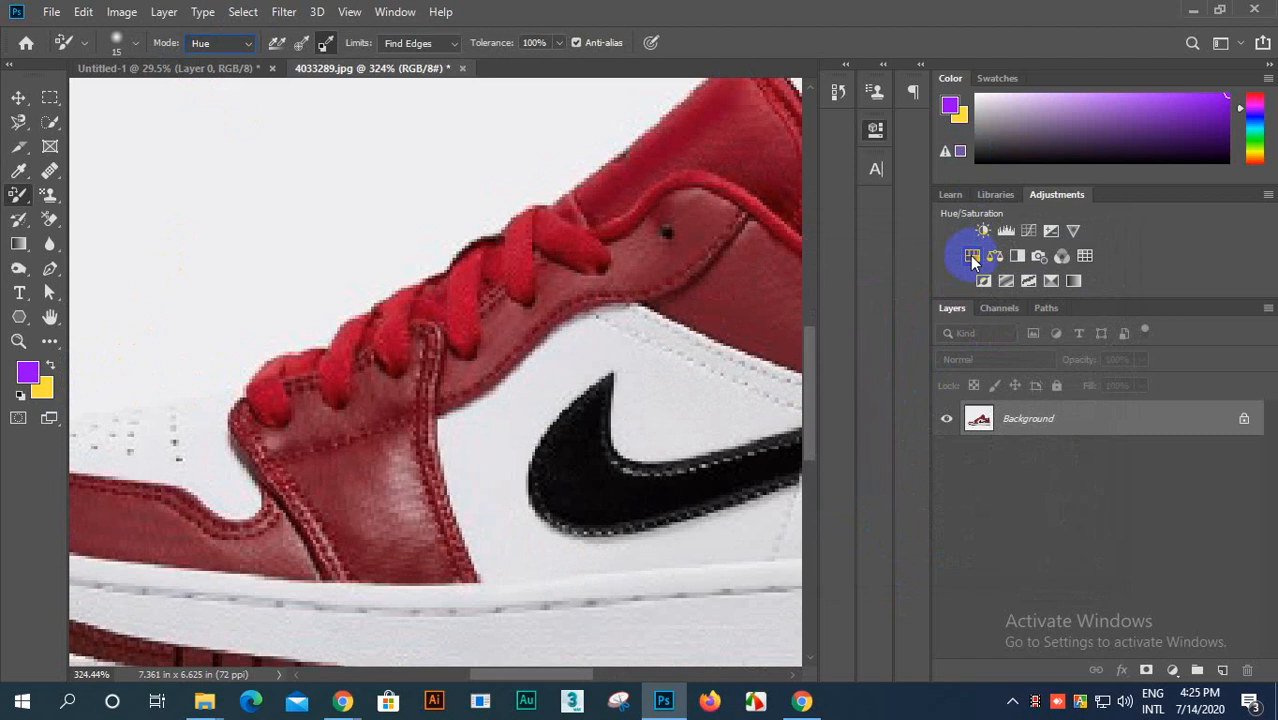
left_click(972, 258)
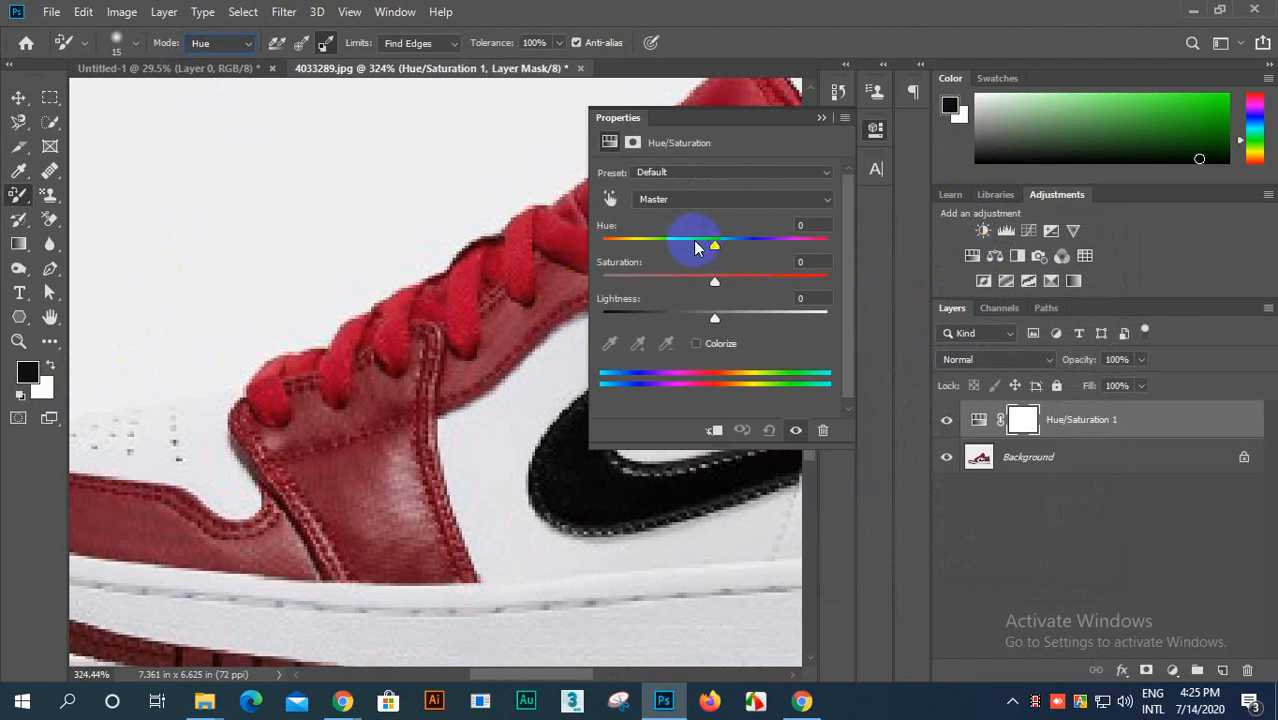
left_click_drag(697, 247, 602, 277)
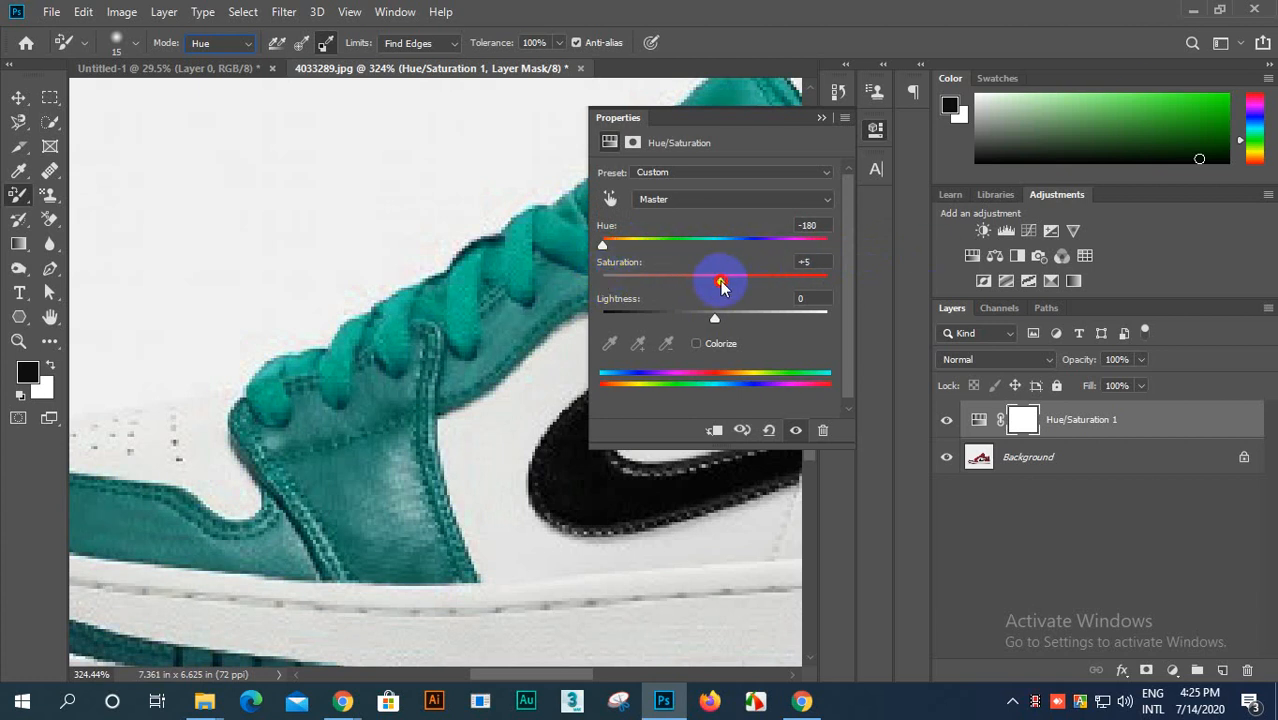
left_click_drag(722, 285, 598, 315)
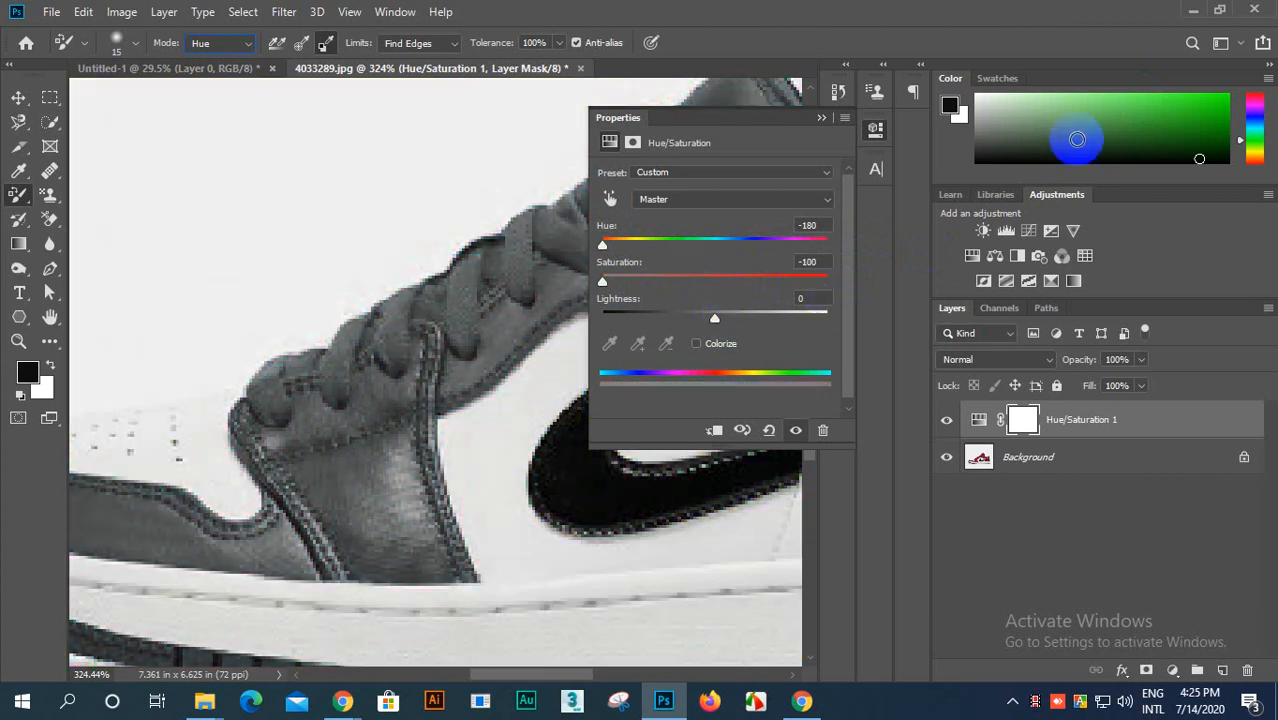
left_click(821, 117)
left_click_drag(1226, 412, 1250, 672)
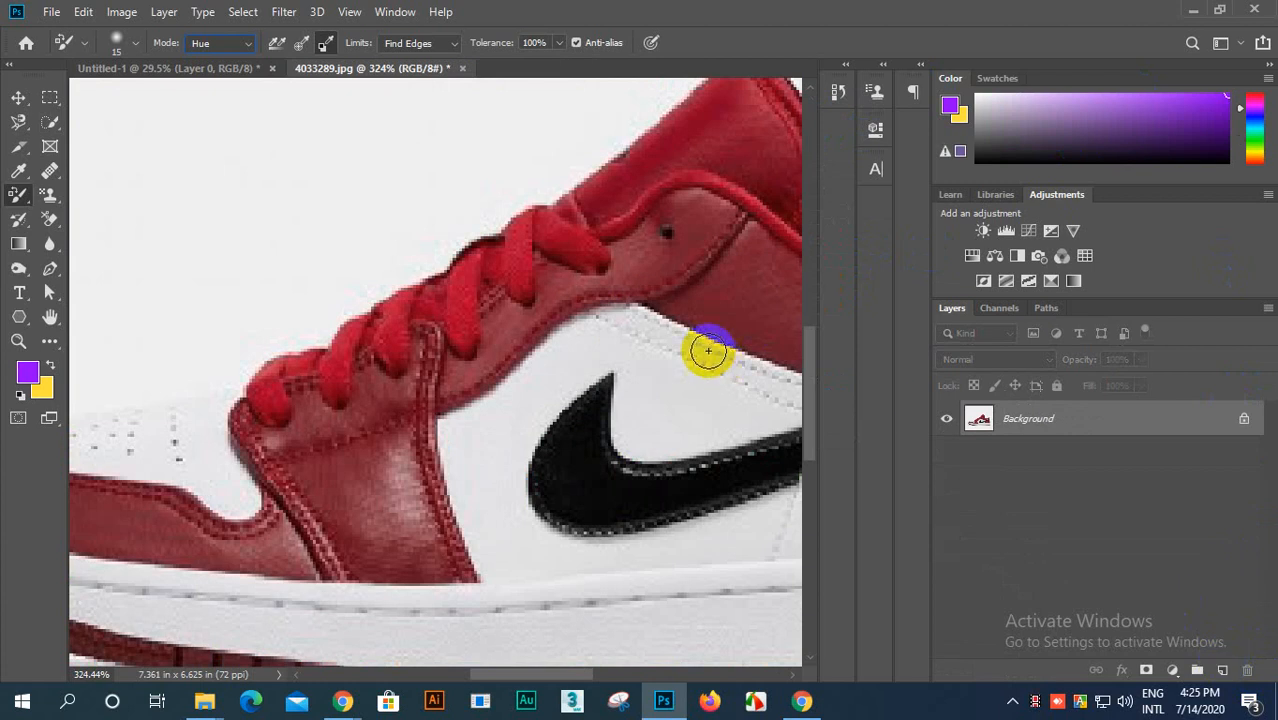
Step: Choose Hue as the color replacement mode and try painting purple over the red area around the laces
left_click(250, 44)
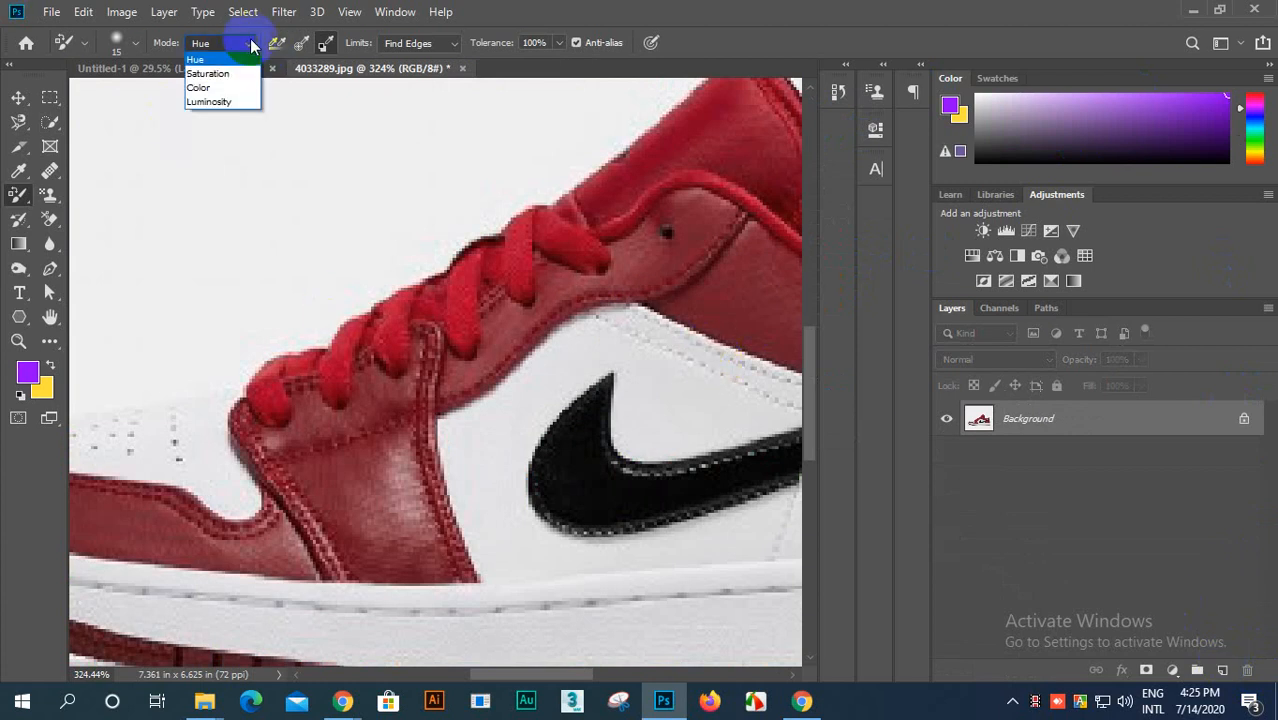
left_click(209, 61)
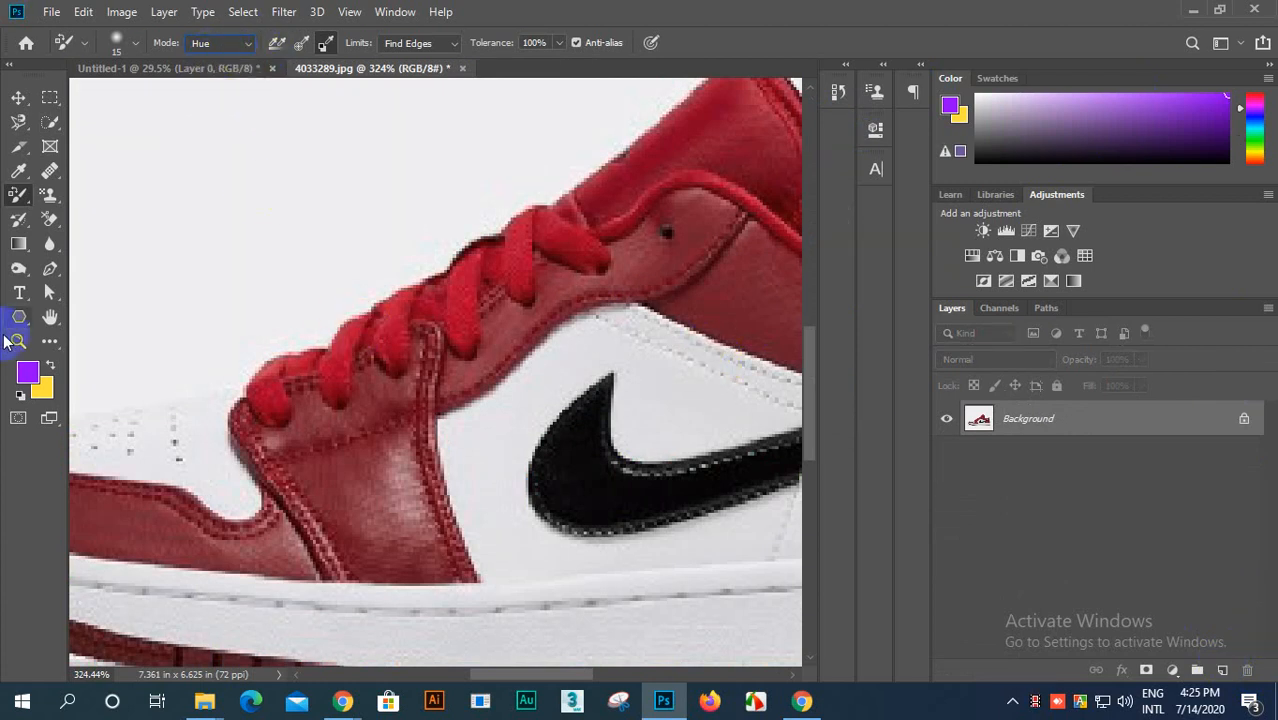
mouse_move(408, 413)
left_mouse_down()
mouse_move(323, 415)
mouse_move(486, 301)
mouse_move(338, 445)
mouse_move(470, 285)
left_mouse_up()
scroll(342, 380, "down", 3)
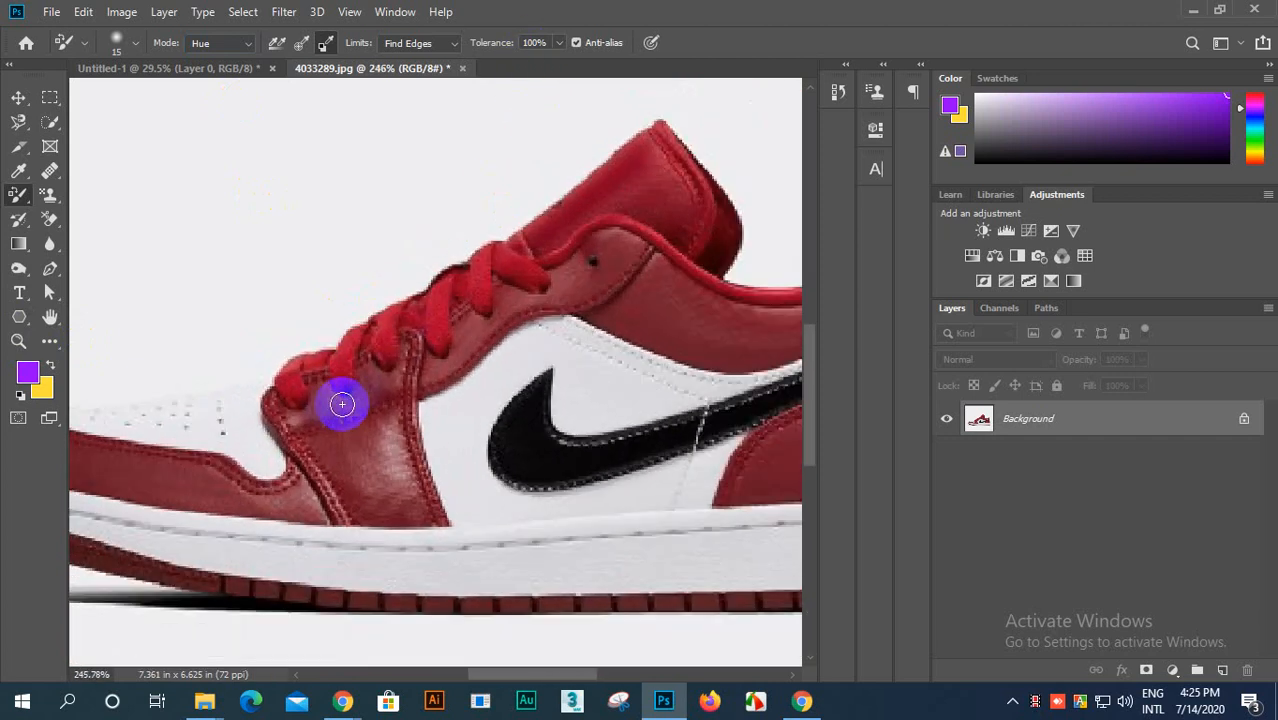
scroll(306, 383, "down", 2)
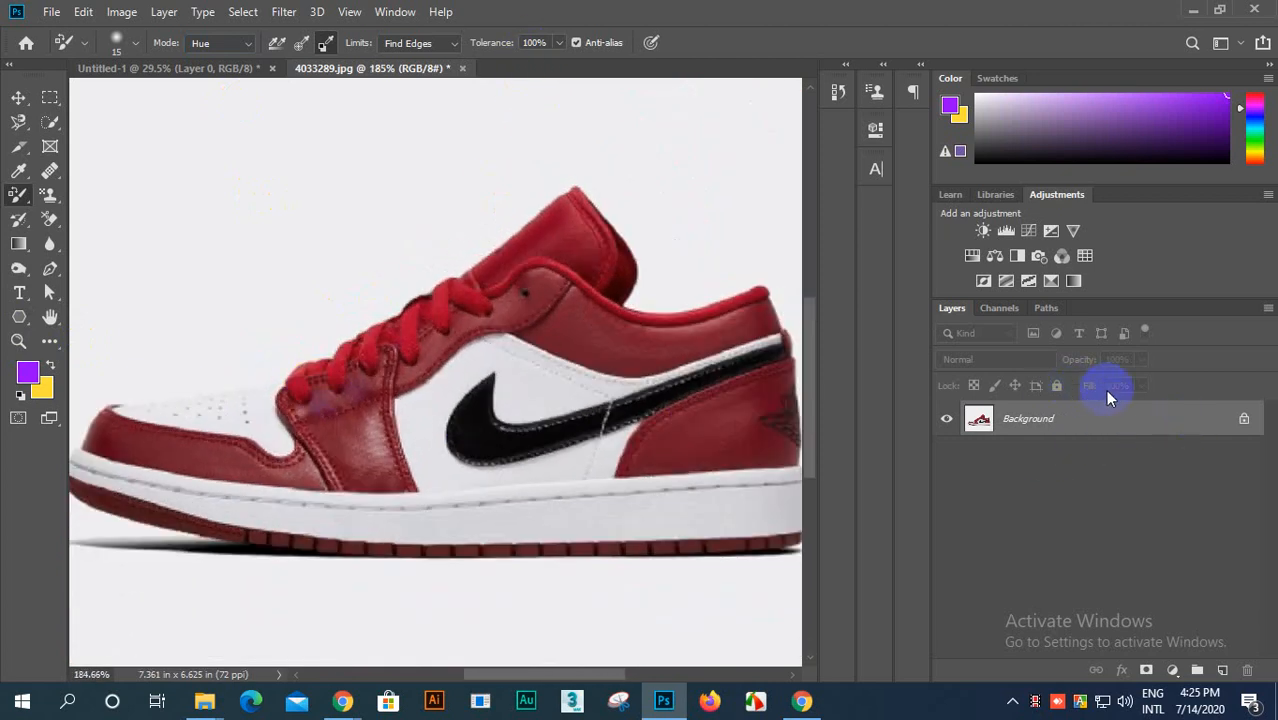
Step: Unlock the background layer and paint purple over the laces and tongue using continuous sampling
left_click(1243, 420)
scroll(297, 354, "up", 4)
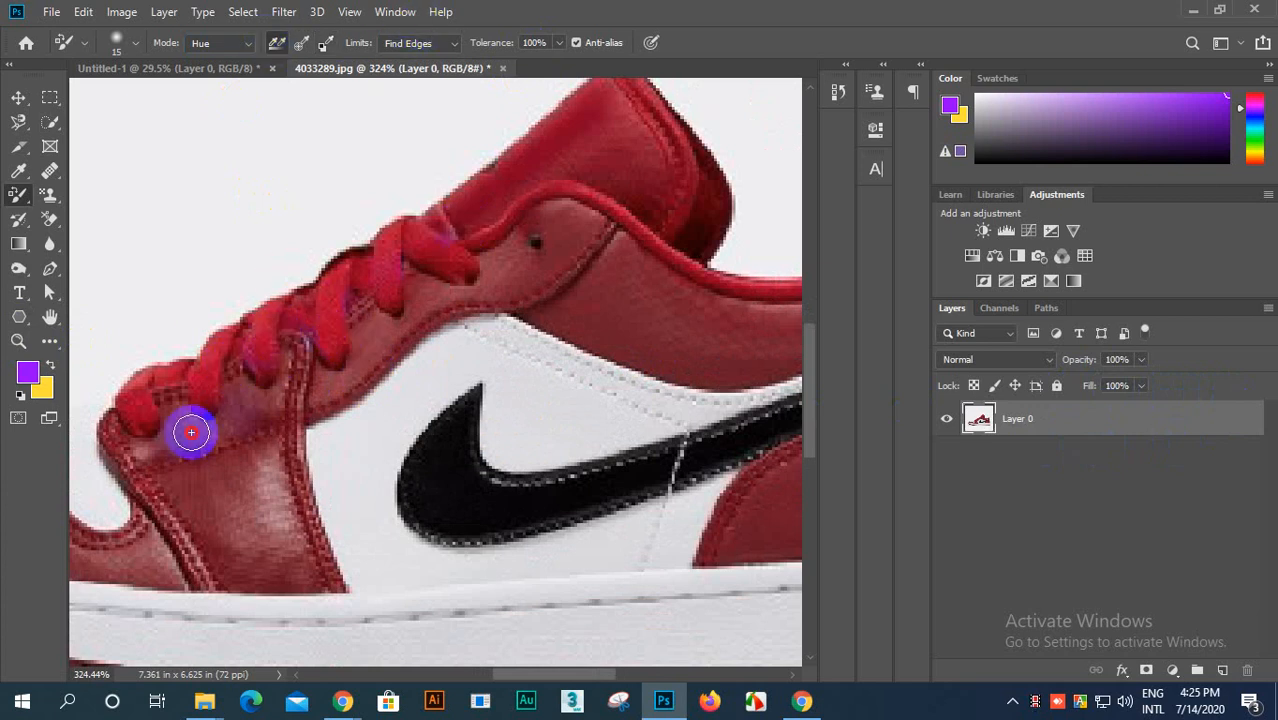
mouse_move(188, 431)
left_mouse_down()
mouse_move(318, 296)
mouse_move(411, 232)
mouse_move(173, 407)
mouse_move(499, 228)
left_mouse_up()
mouse_move(192, 435)
left_mouse_down()
mouse_move(590, 178)
mouse_move(219, 436)
mouse_move(290, 350)
mouse_move(614, 143)
mouse_move(237, 402)
mouse_move(572, 124)
mouse_move(627, 101)
mouse_move(231, 433)
mouse_move(642, 164)
left_mouse_up()
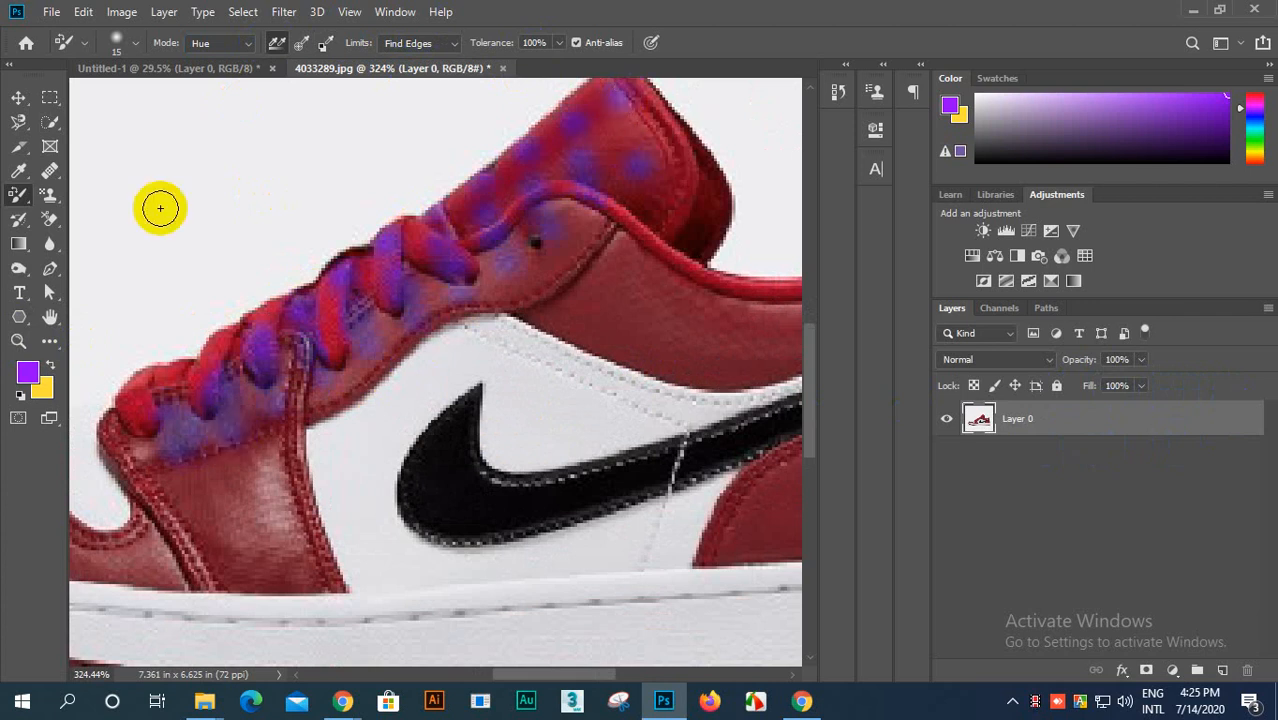
Step: Revert the shoe photo to its opening snapshot, 4033289.jpg, in the History
left_click(838, 91)
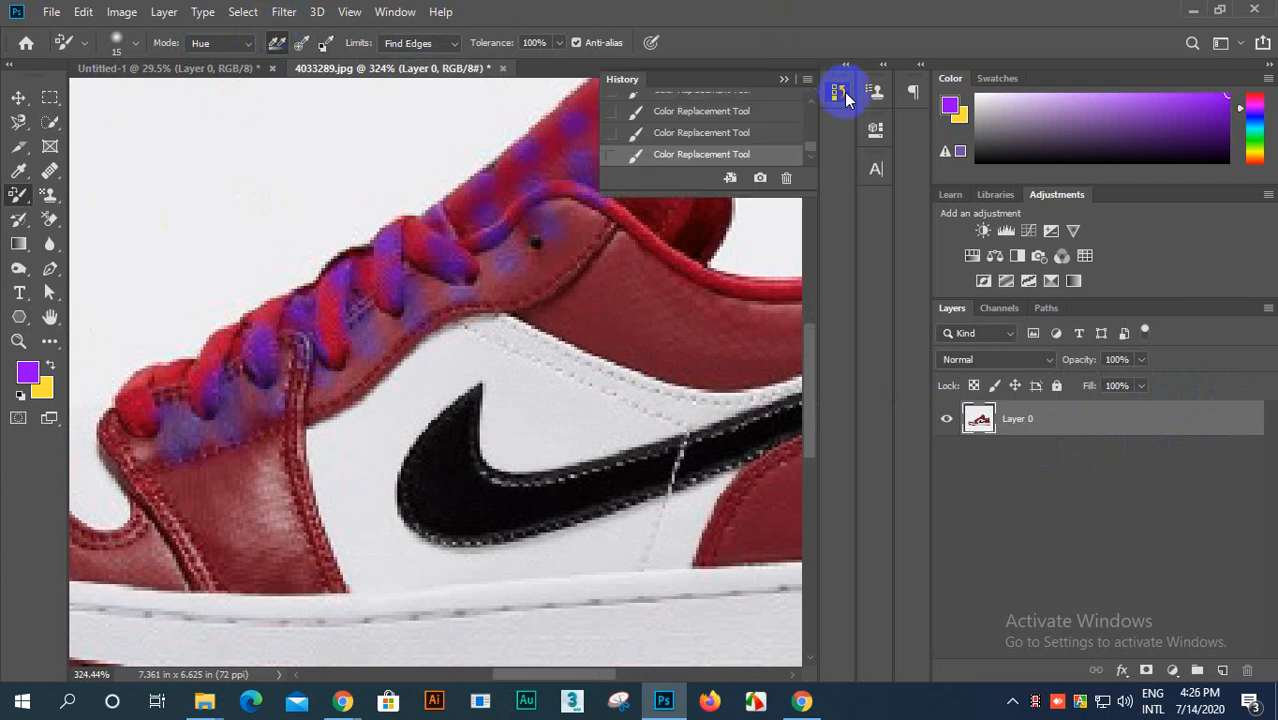
scroll(700, 110, "up", 3)
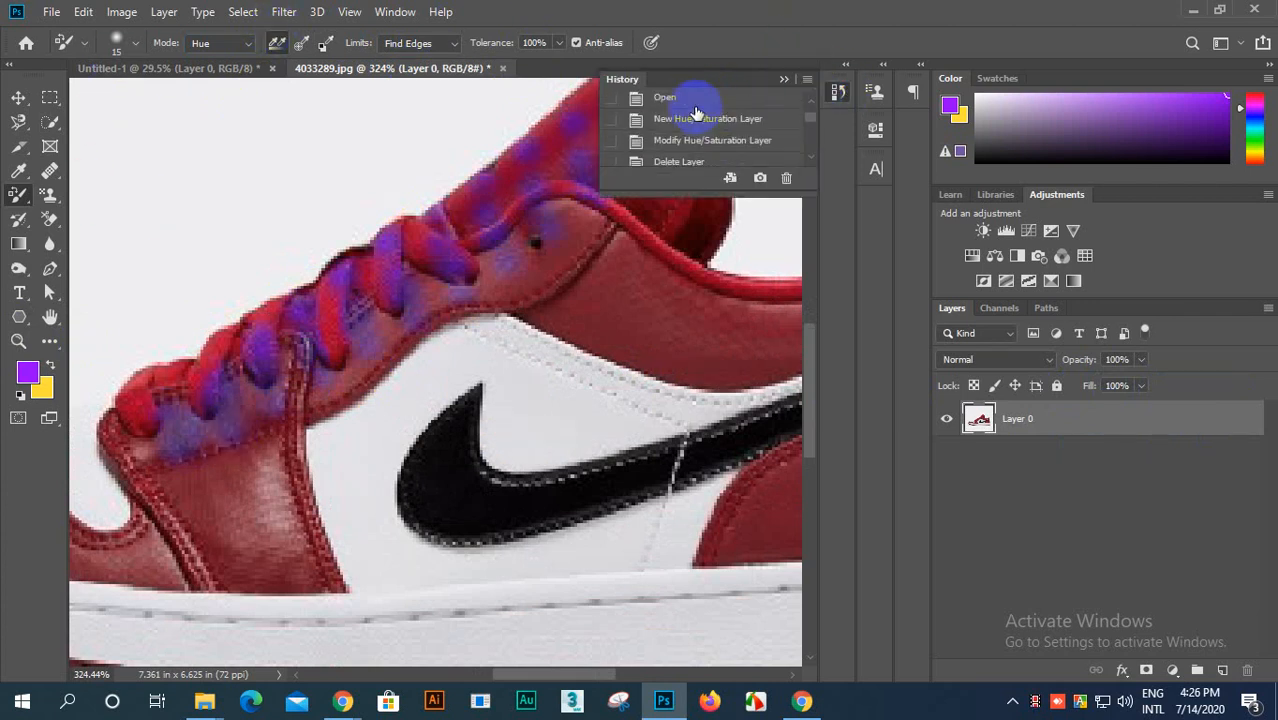
left_click(697, 108)
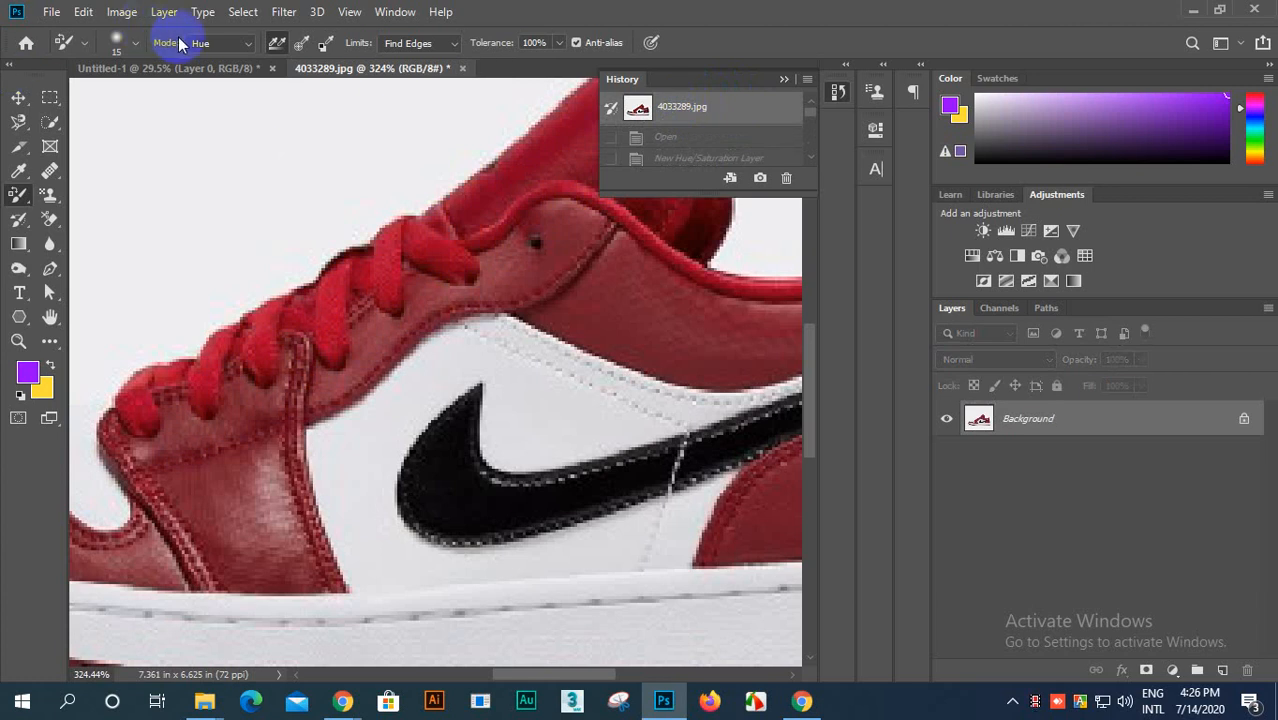
Step: Set the Color Replacement brush to size 50 px, hardness 54% and spacing 1%
left_click(128, 42)
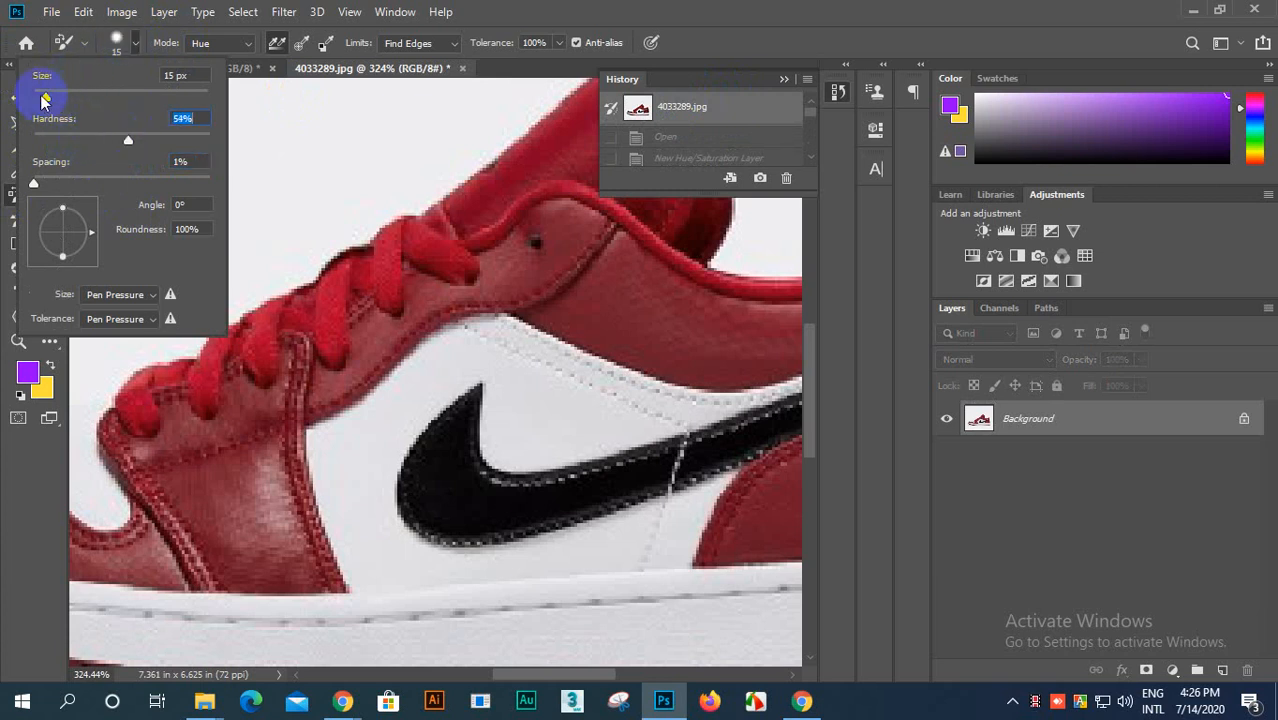
left_click_drag(71, 96, 76, 96)
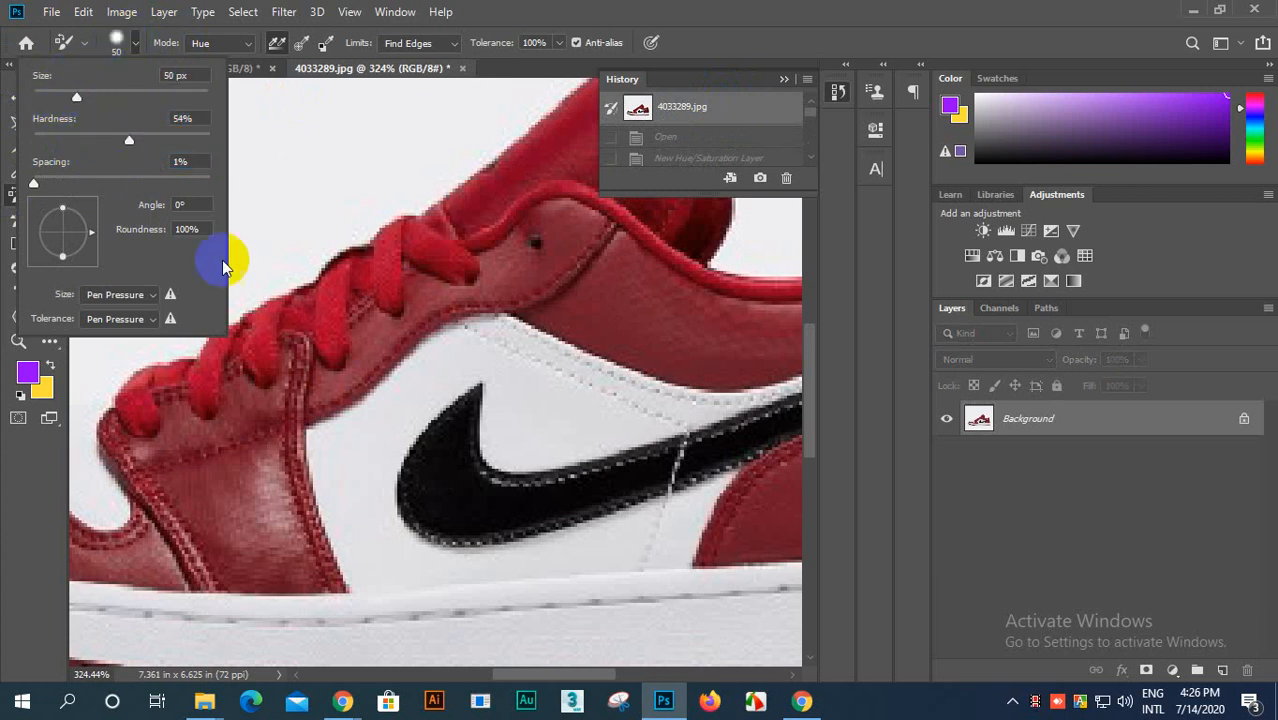
left_click(533, 191)
scroll(217, 337, "up", 3)
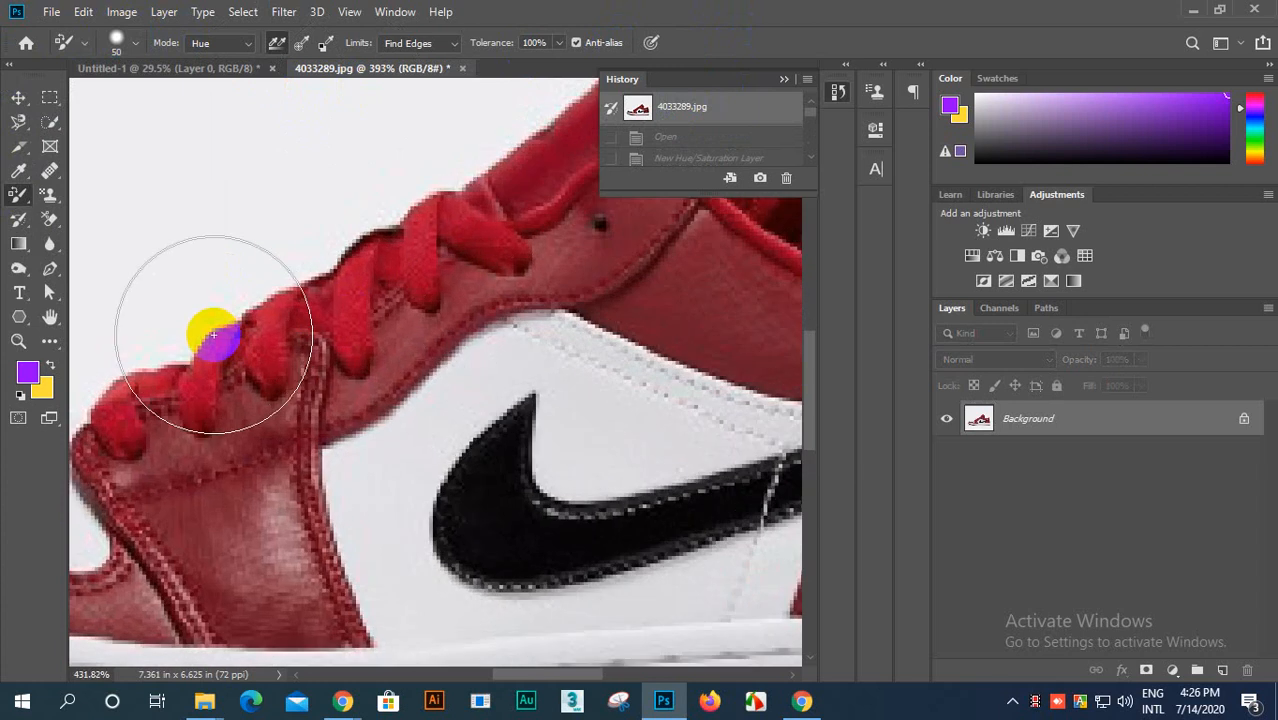
scroll(238, 347, "down", 5)
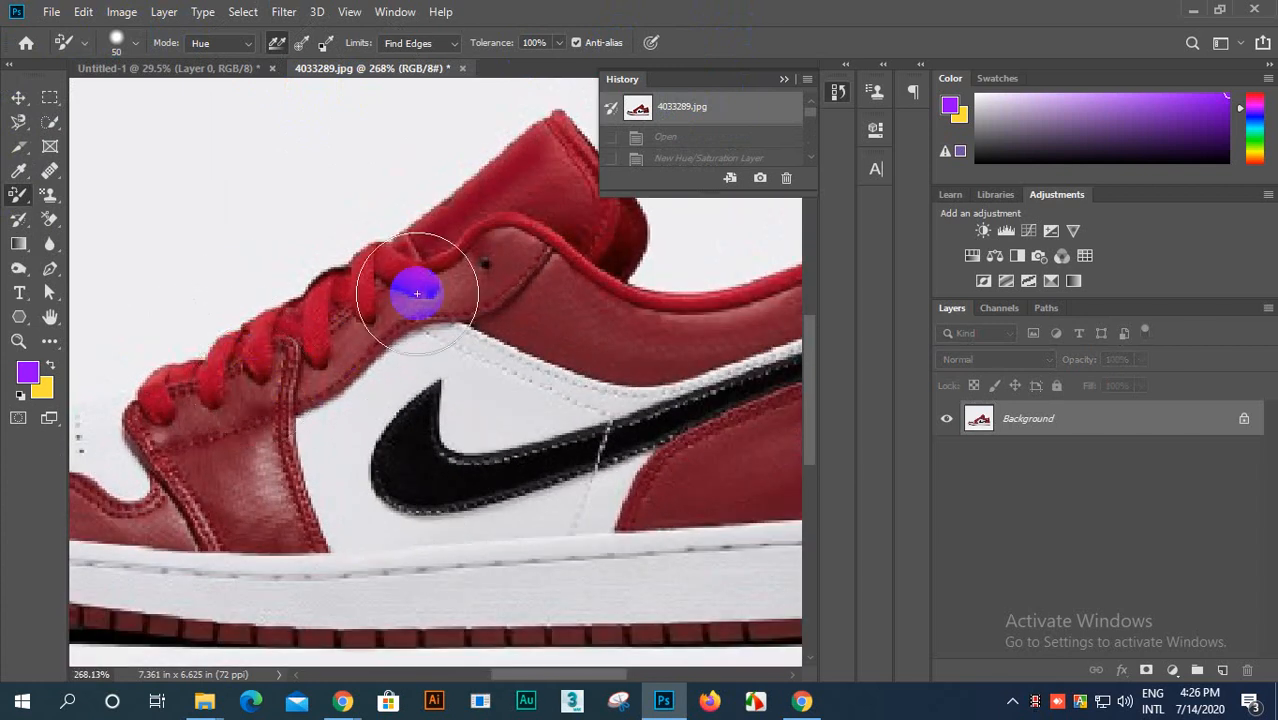
scroll(316, 358, "up", 3)
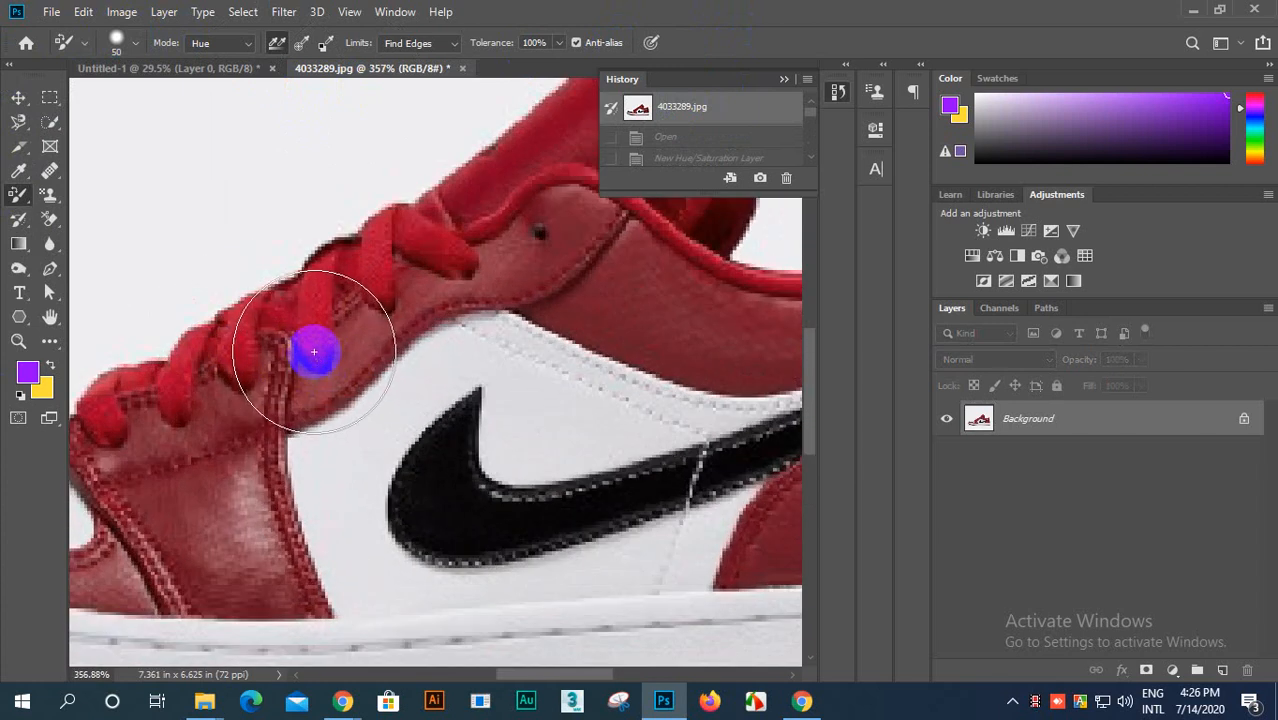
Step: Set the Color Replacement brush spacing to 117% and paint purple over the red areas along the laces, collar and heel
left_click(136, 47)
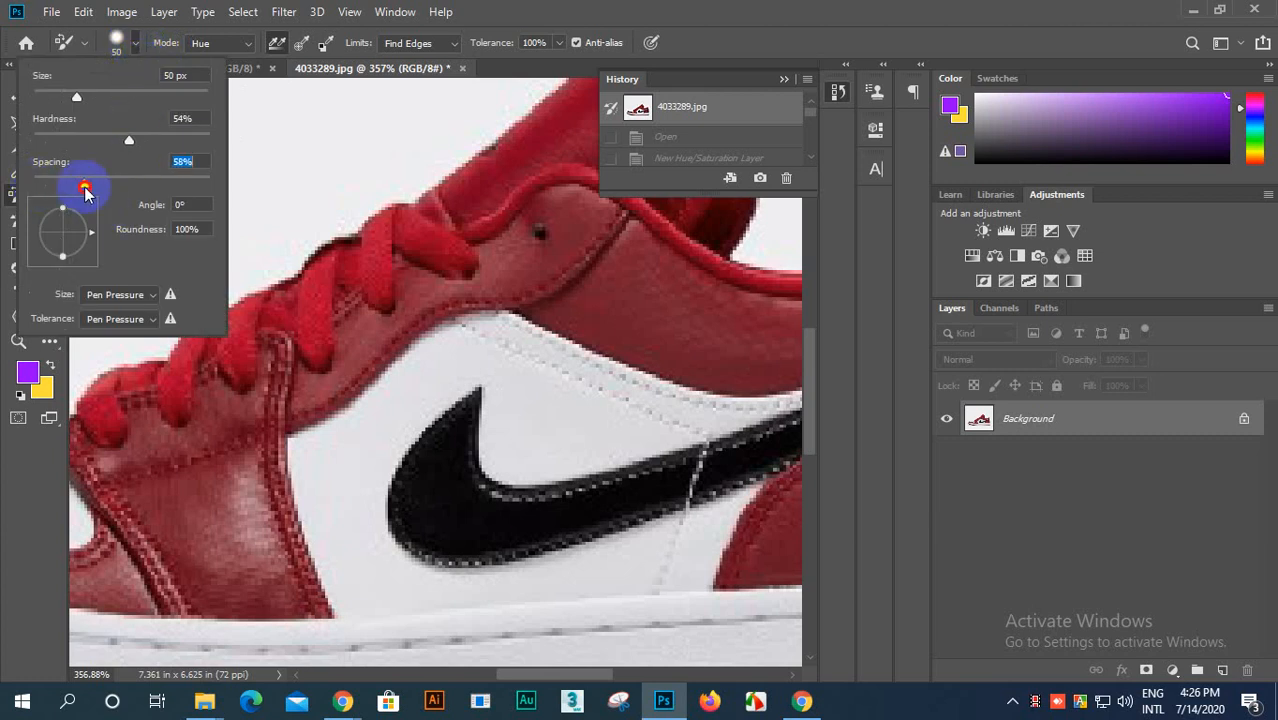
left_click_drag(93, 187, 11, 190)
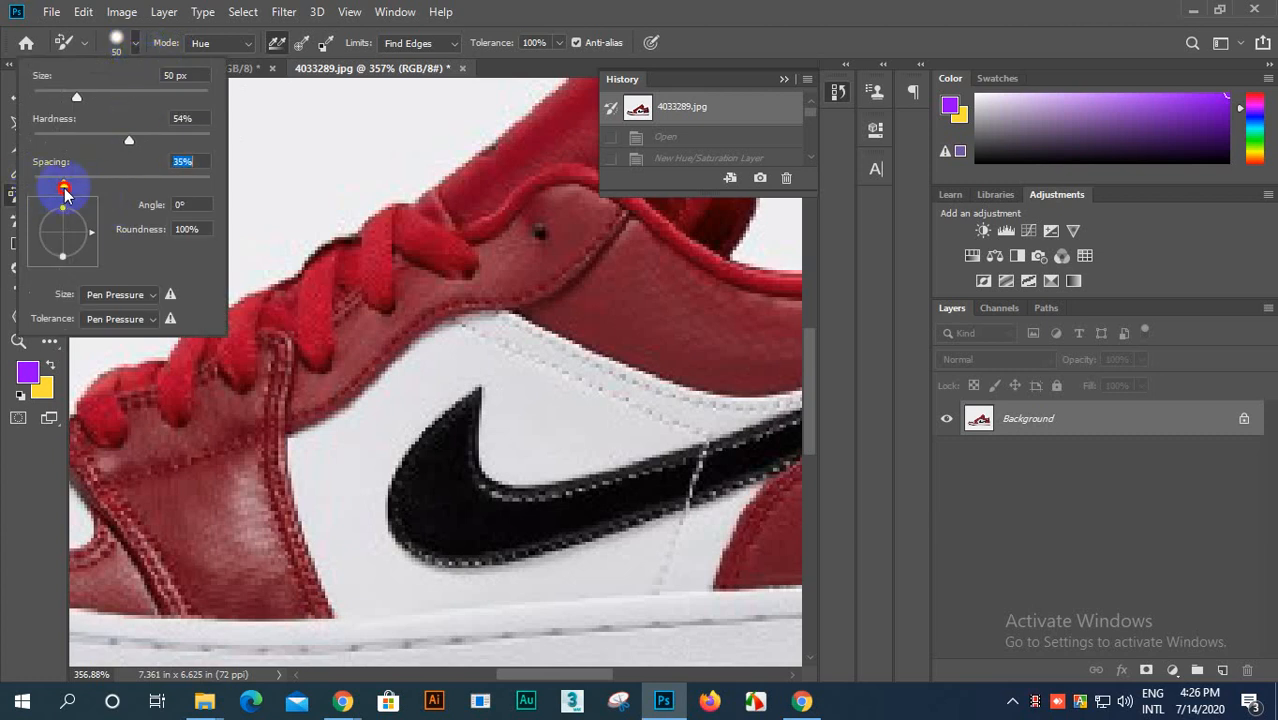
left_click_drag(187, 206, 129, 204)
mouse_move(183, 491)
left_mouse_down()
mouse_move(238, 421)
mouse_move(453, 292)
mouse_move(748, 228)
left_mouse_up()
scroll(391, 406, "down", 4)
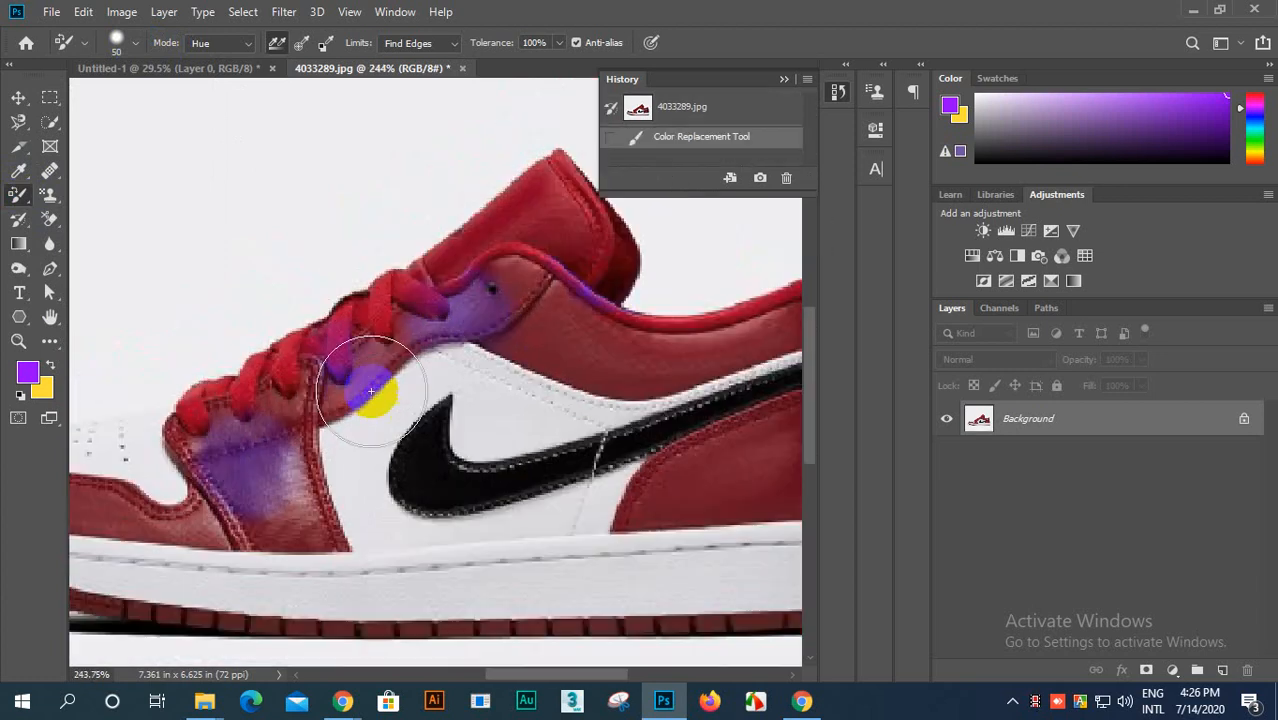
mouse_move(285, 490)
left_mouse_down()
mouse_move(428, 459)
mouse_move(605, 374)
mouse_move(753, 328)
mouse_move(838, 324)
left_mouse_up()
scroll(204, 529, "down", 4)
mouse_move(496, 509)
left_mouse_down()
mouse_move(599, 478)
mouse_move(586, 522)
mouse_move(242, 562)
mouse_move(100, 513)
left_mouse_up()
scroll(157, 434, "down", 2)
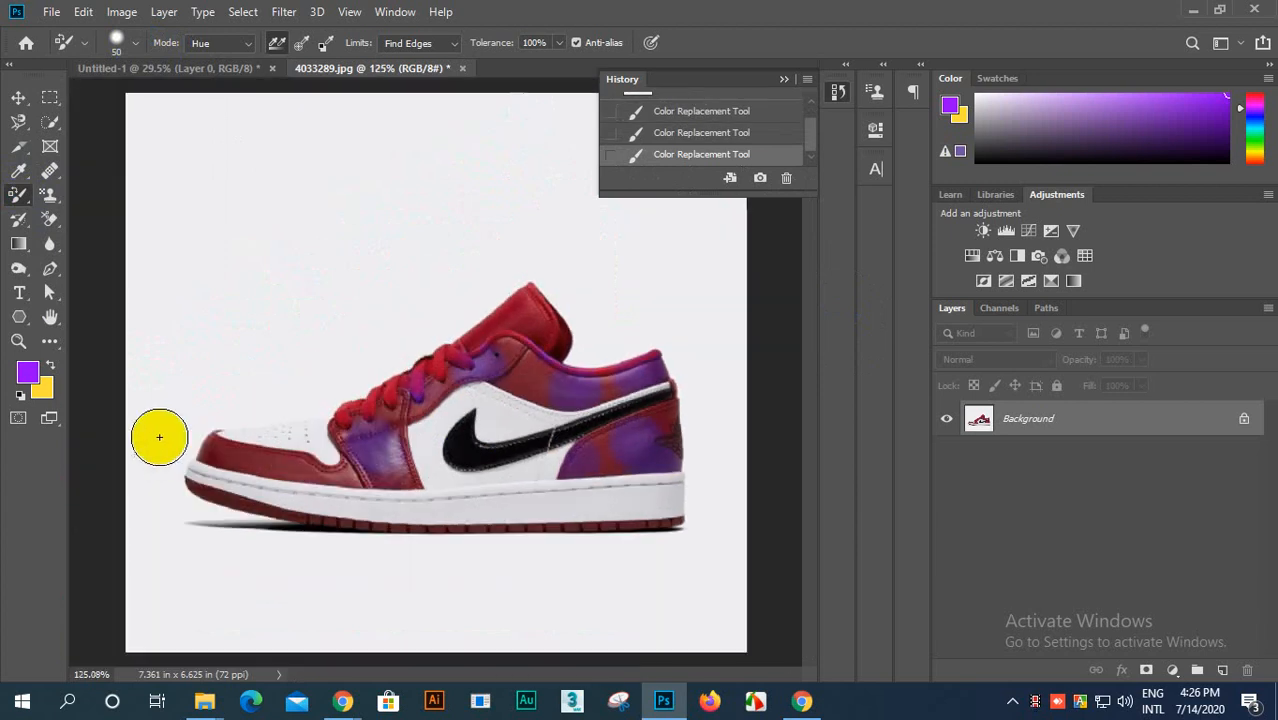
Step: Set the brush spacing to 11% and paint purple over the toe trim, sole edge and heel panel
left_click(114, 40)
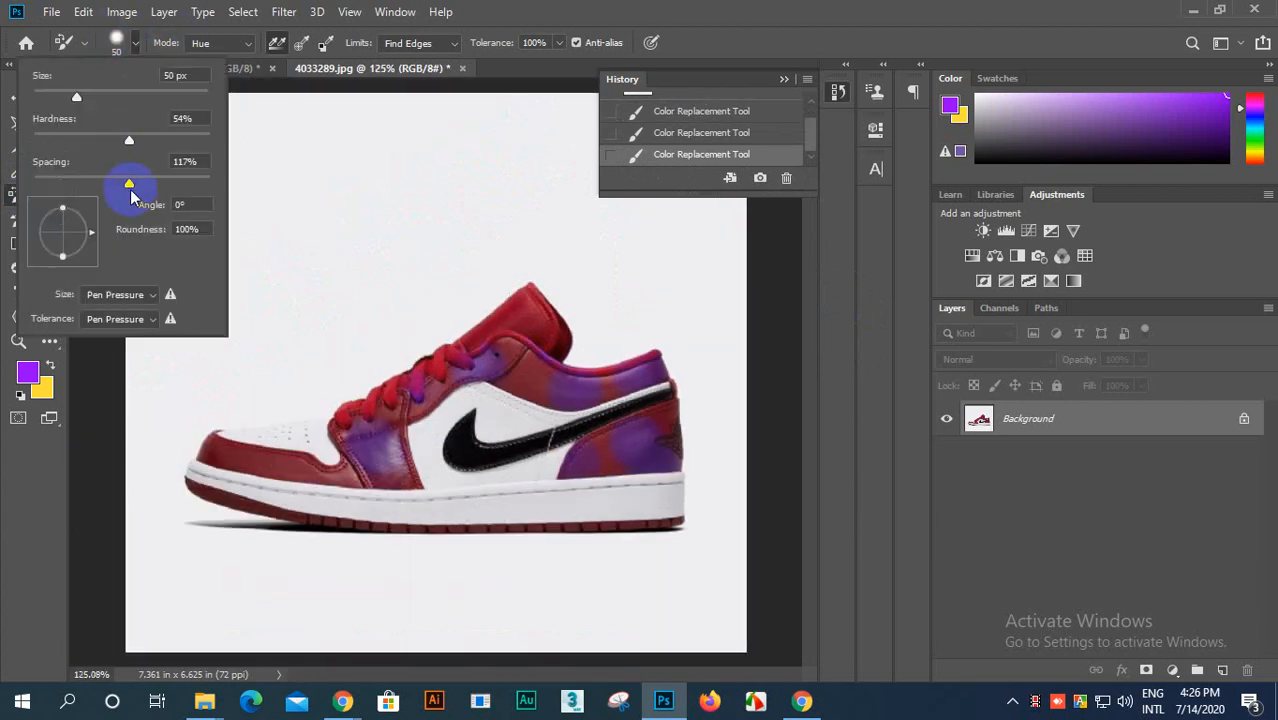
left_click_drag(132, 190, 45, 188)
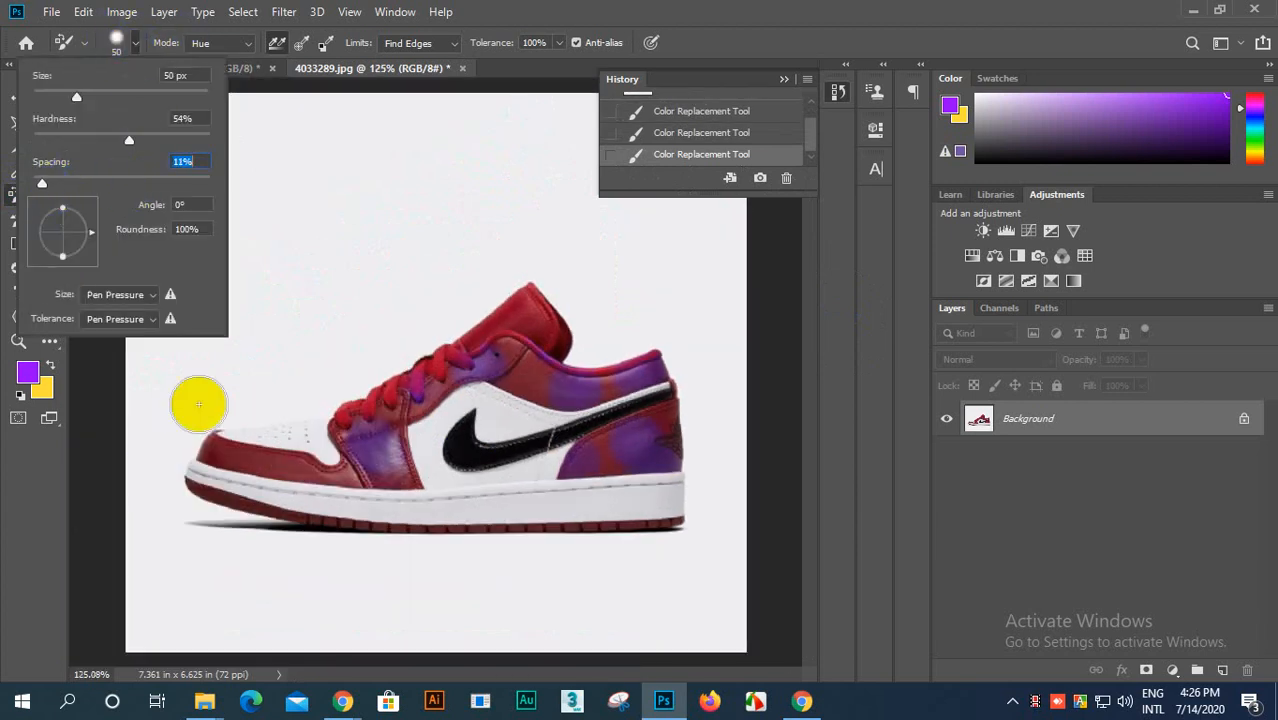
mouse_move(222, 465)
left_mouse_down()
mouse_move(672, 465)
mouse_move(602, 522)
mouse_move(290, 548)
left_mouse_up()
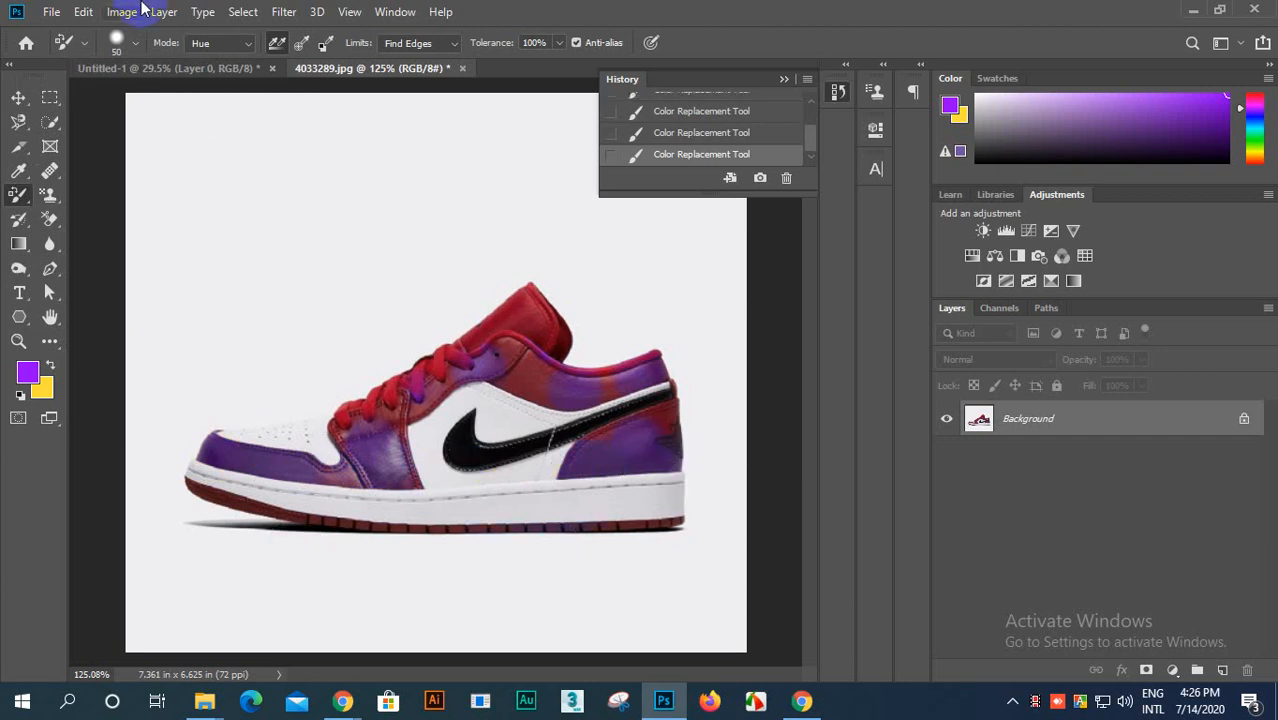
Step: Revert the shoe photo to its opening snapshot in the History, discarding the spacing test strokes
scroll(697, 150, "up", 1)
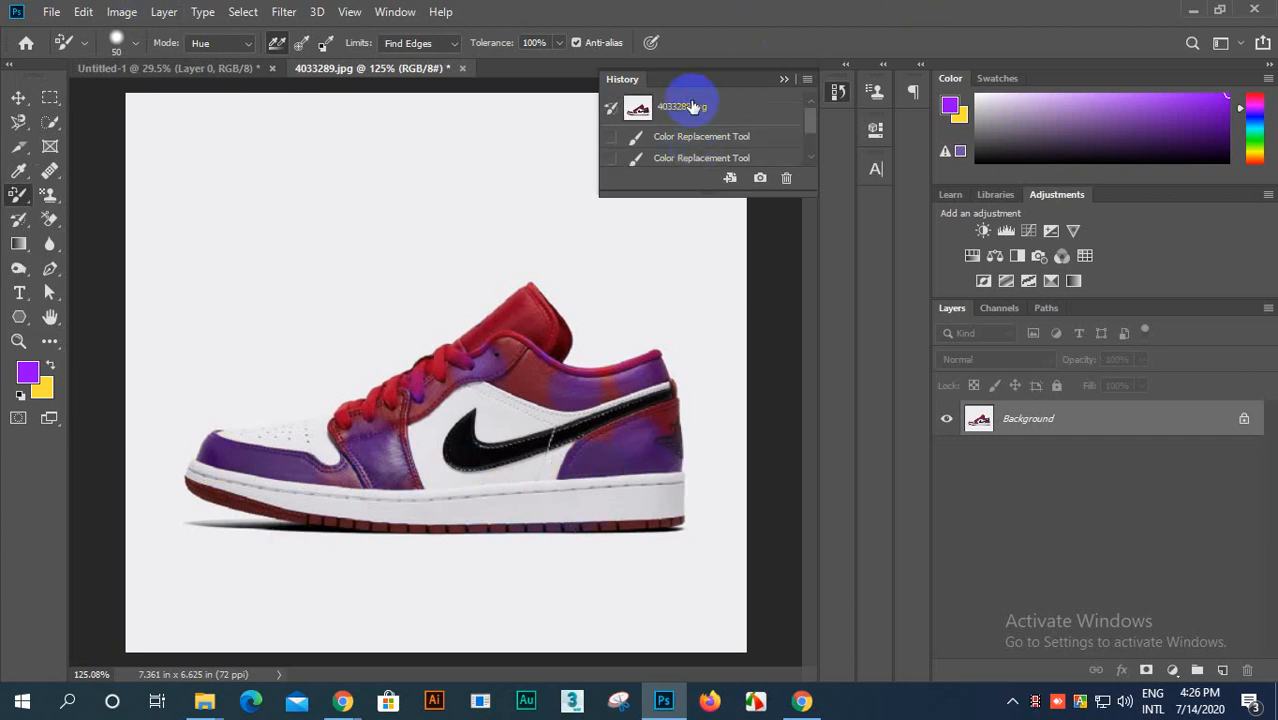
left_click(693, 107)
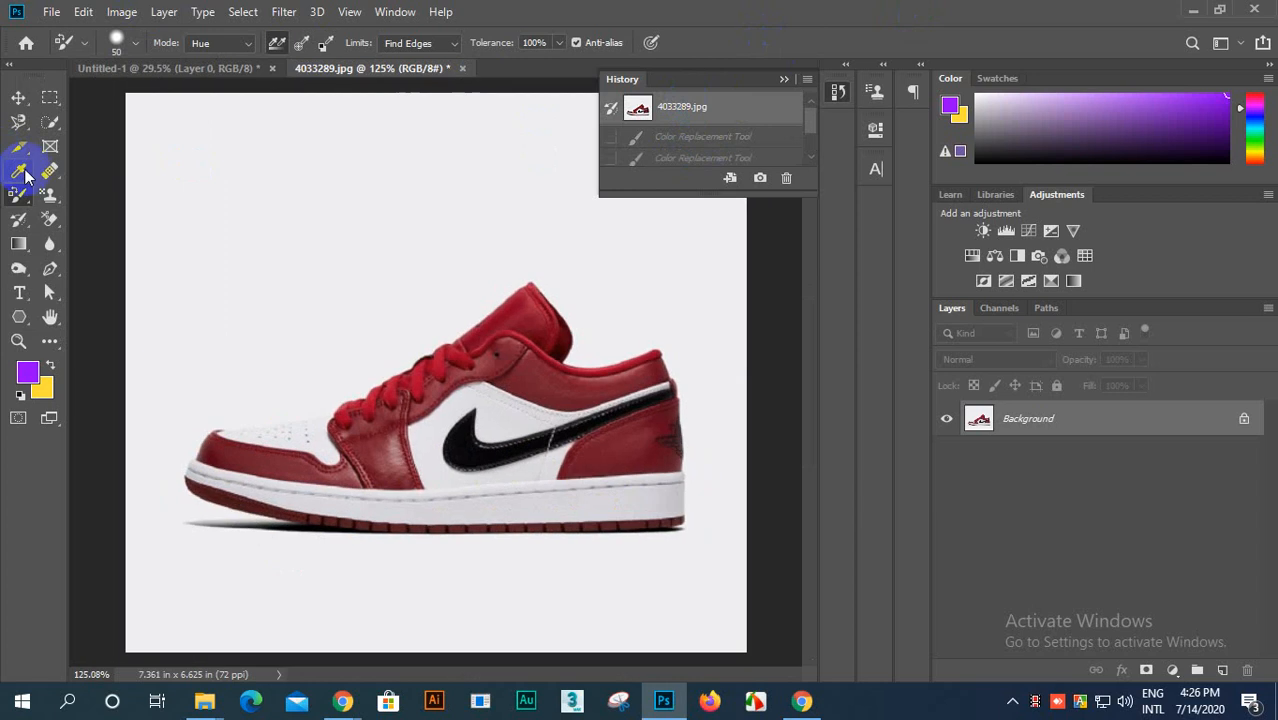
Step: Set the color replacement limits to Contiguous and paint purple over the tongue, laces, collar and front side panel
scroll(149, 186, "down", 3)
scroll(537, 408, "up", 7)
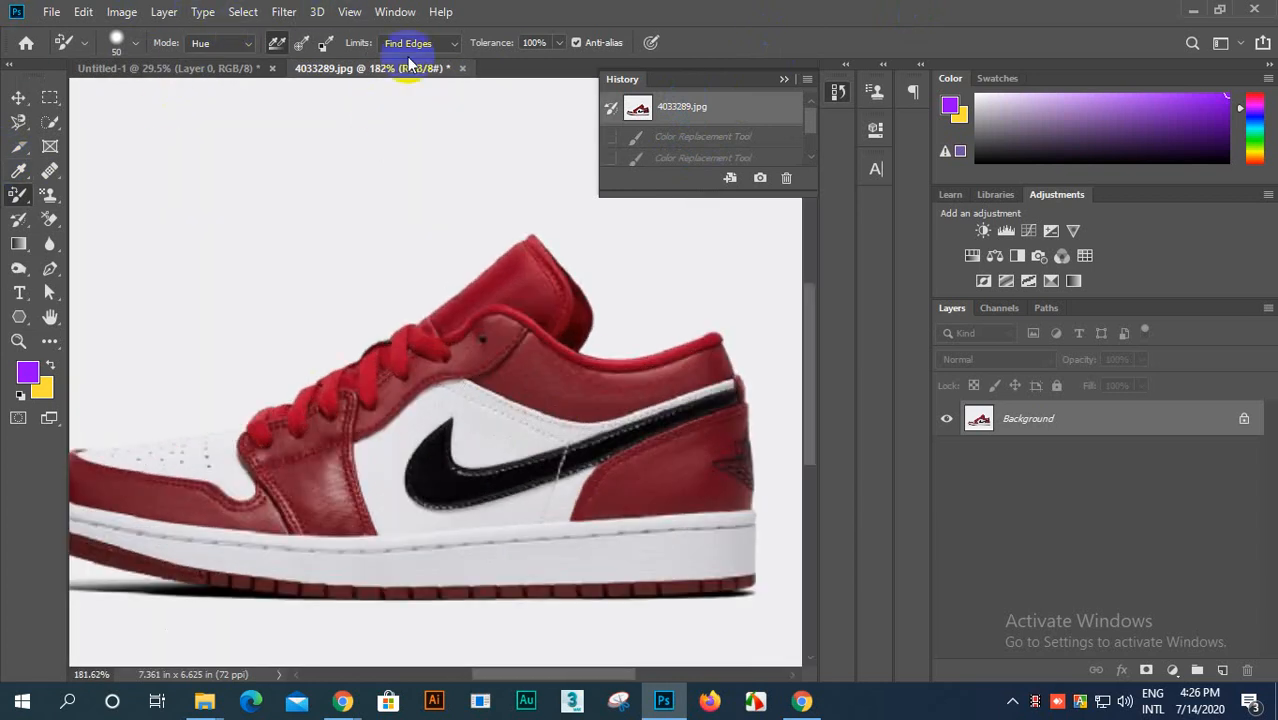
left_click(453, 43)
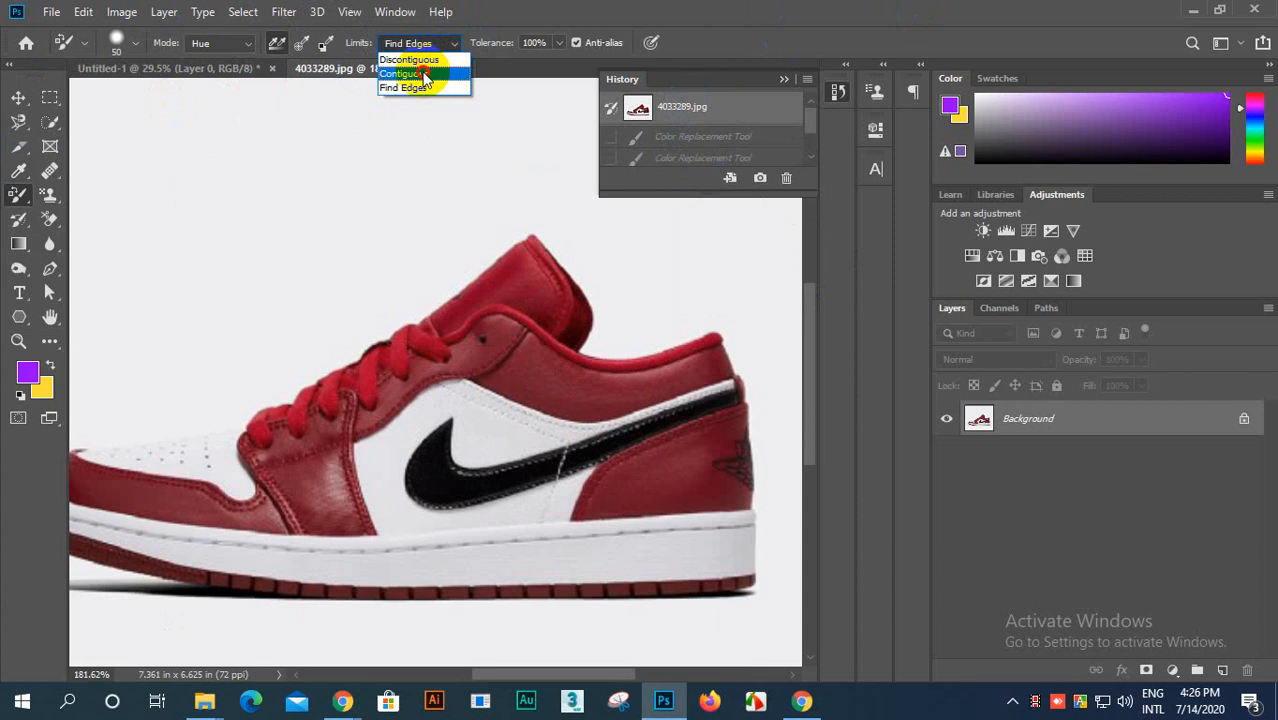
left_click(412, 68)
mouse_move(378, 350)
left_mouse_down()
mouse_move(295, 452)
mouse_move(348, 380)
mouse_move(309, 430)
mouse_move(530, 270)
left_mouse_up()
mouse_move(520, 352)
left_mouse_down()
mouse_move(609, 370)
mouse_move(738, 363)
mouse_move(533, 387)
mouse_move(458, 369)
mouse_move(363, 393)
mouse_move(289, 437)
left_mouse_up()
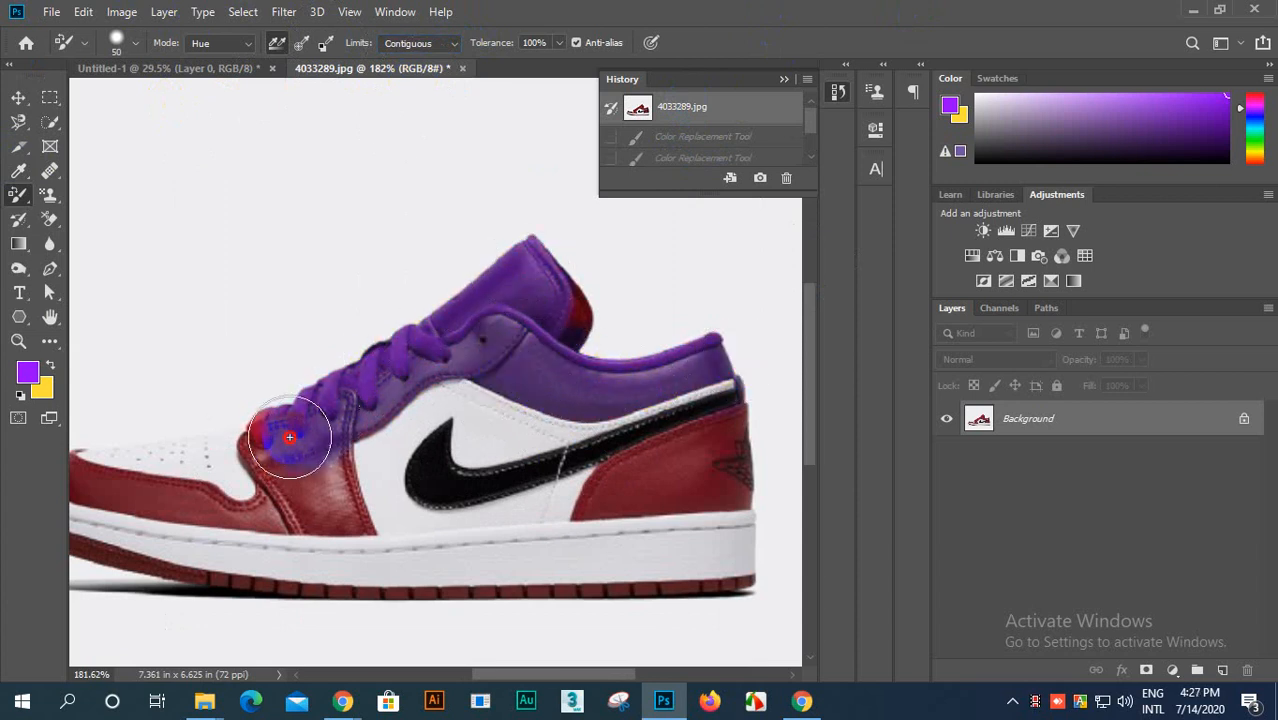
mouse_move(308, 517)
left_mouse_down()
mouse_move(321, 459)
mouse_move(330, 488)
left_mouse_up()
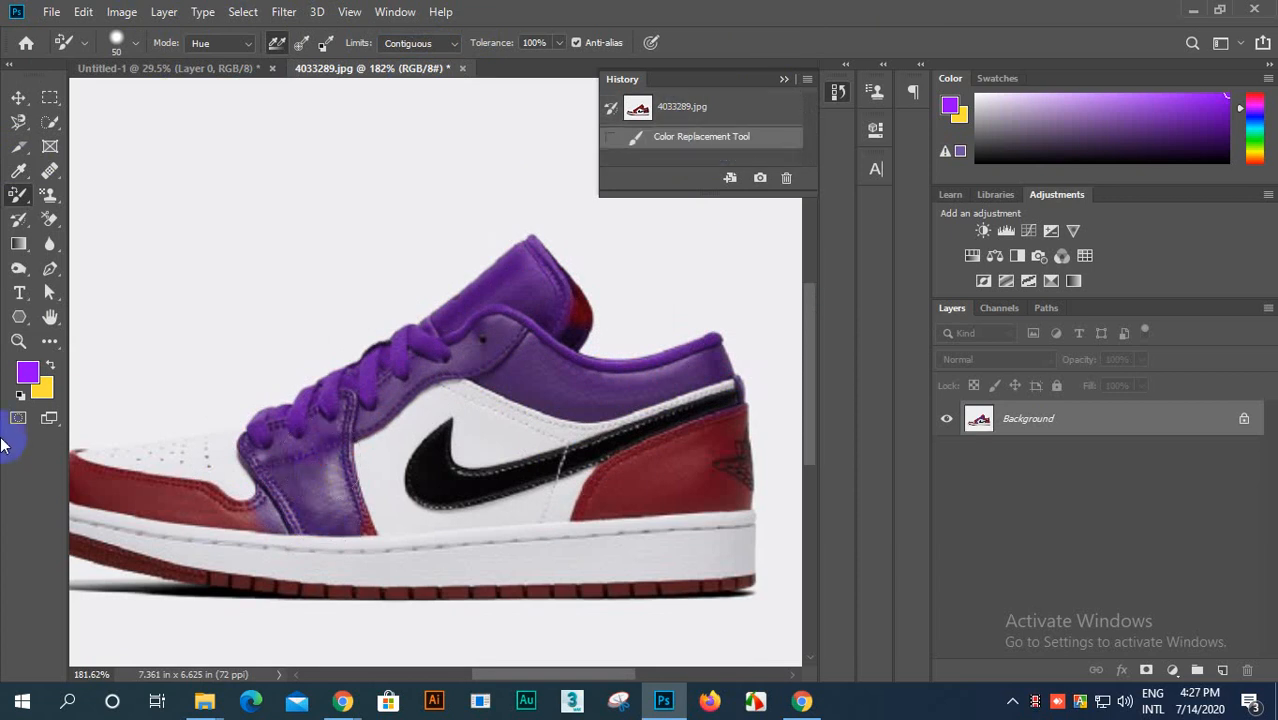
Step: Paint purple over the remaining red lining behind the tongue
scroll(30, 376, "up", 3)
mouse_move(303, 443)
left_mouse_down()
mouse_move(326, 397)
mouse_move(550, 198)
mouse_move(699, 365)
mouse_move(584, 377)
left_mouse_up()
scroll(584, 377, "down", 2)
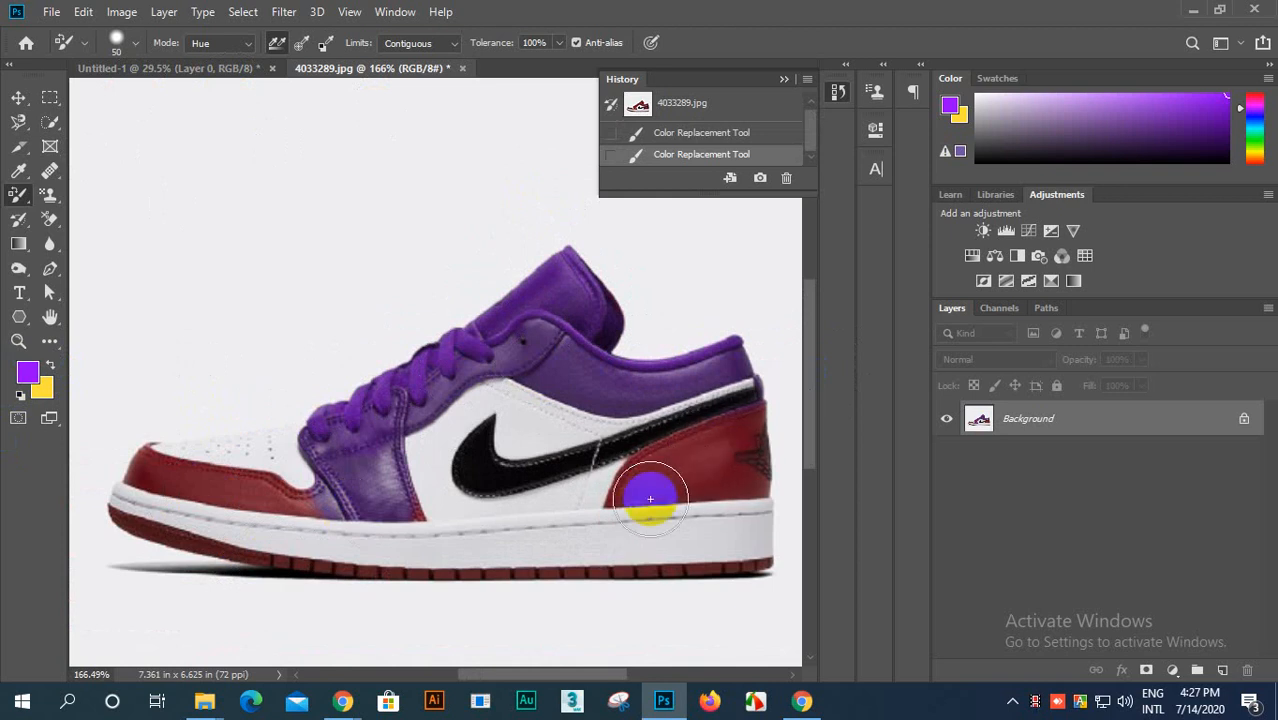
mouse_move(639, 297)
left_mouse_down()
mouse_move(561, 309)
mouse_move(603, 287)
left_mouse_up()
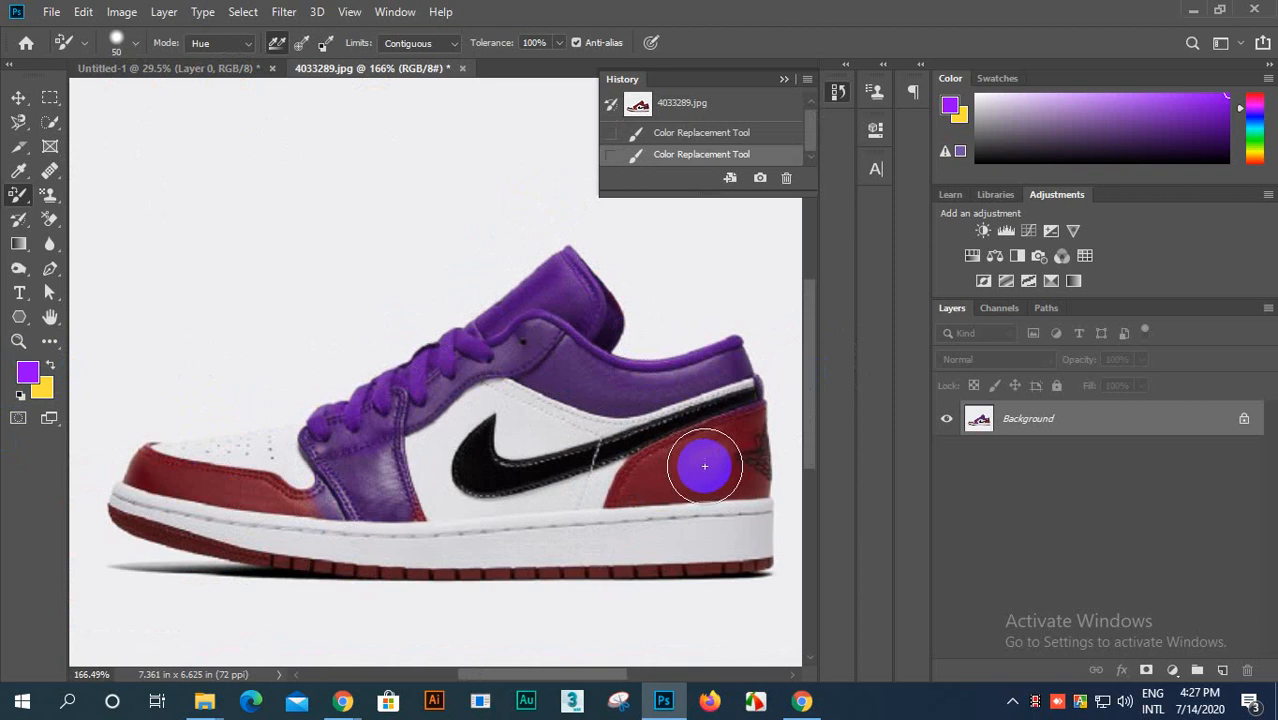
Step: Undo the last stroke and restore the opening snapshot of the shoe to clear the Contiguous painting
key("ctrl+z")
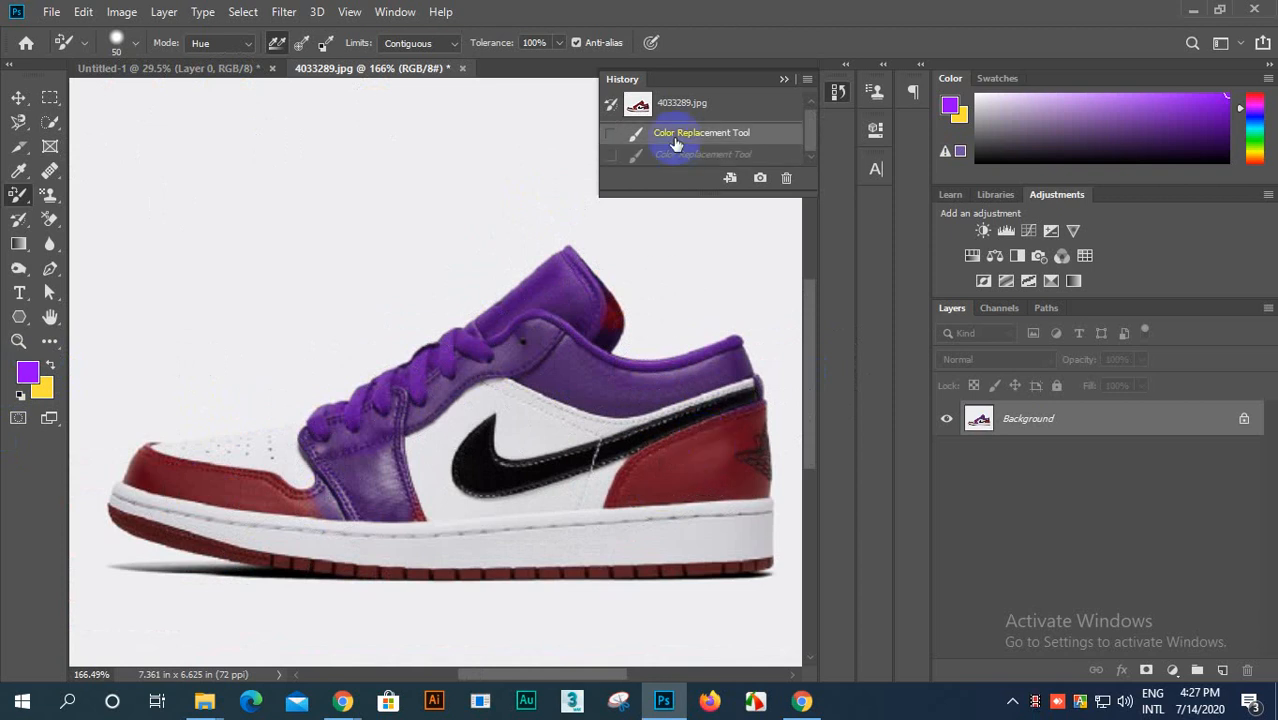
left_click(686, 100)
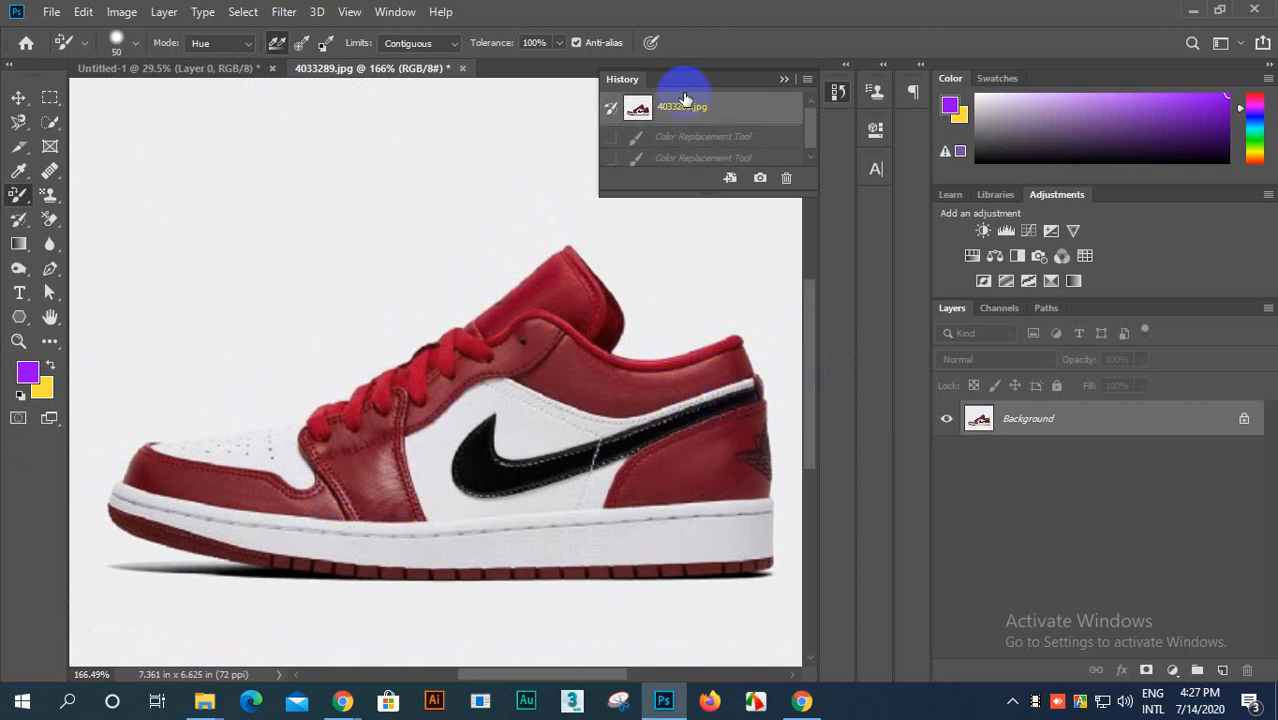
Step: Set the color replacement mode to Color and paint purple over the whole shoe
left_click(248, 48)
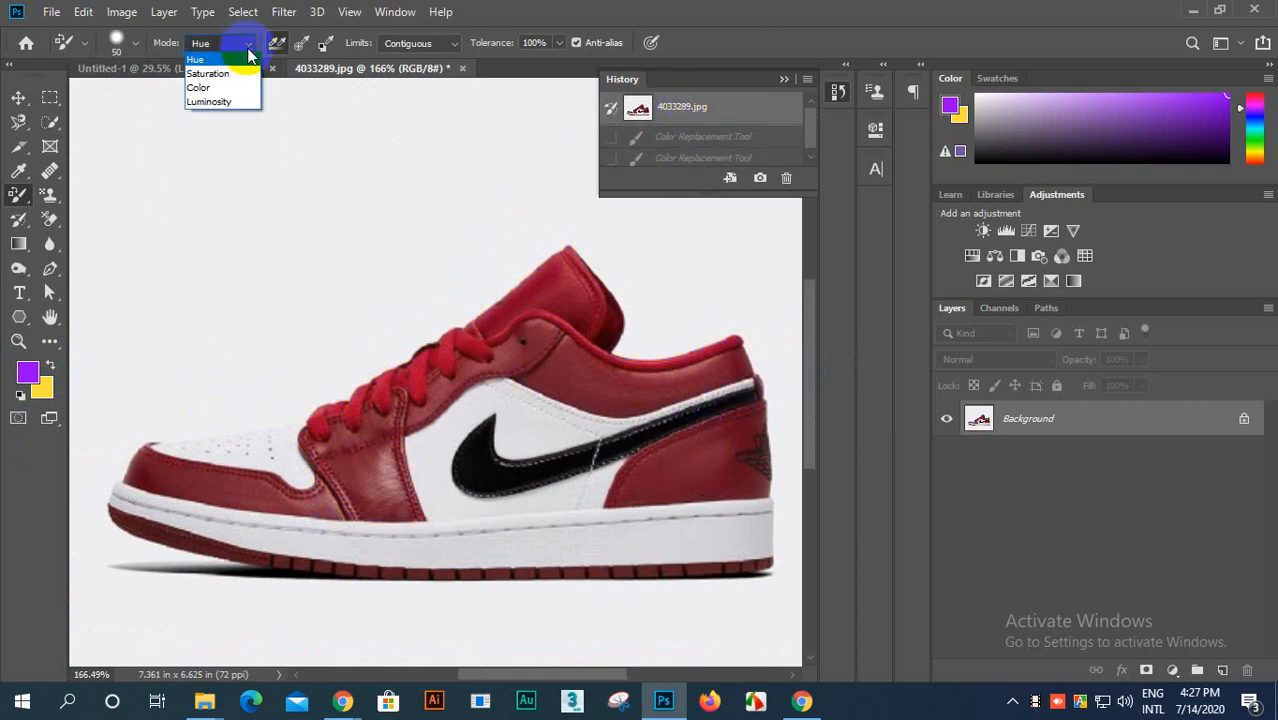
left_click(206, 88)
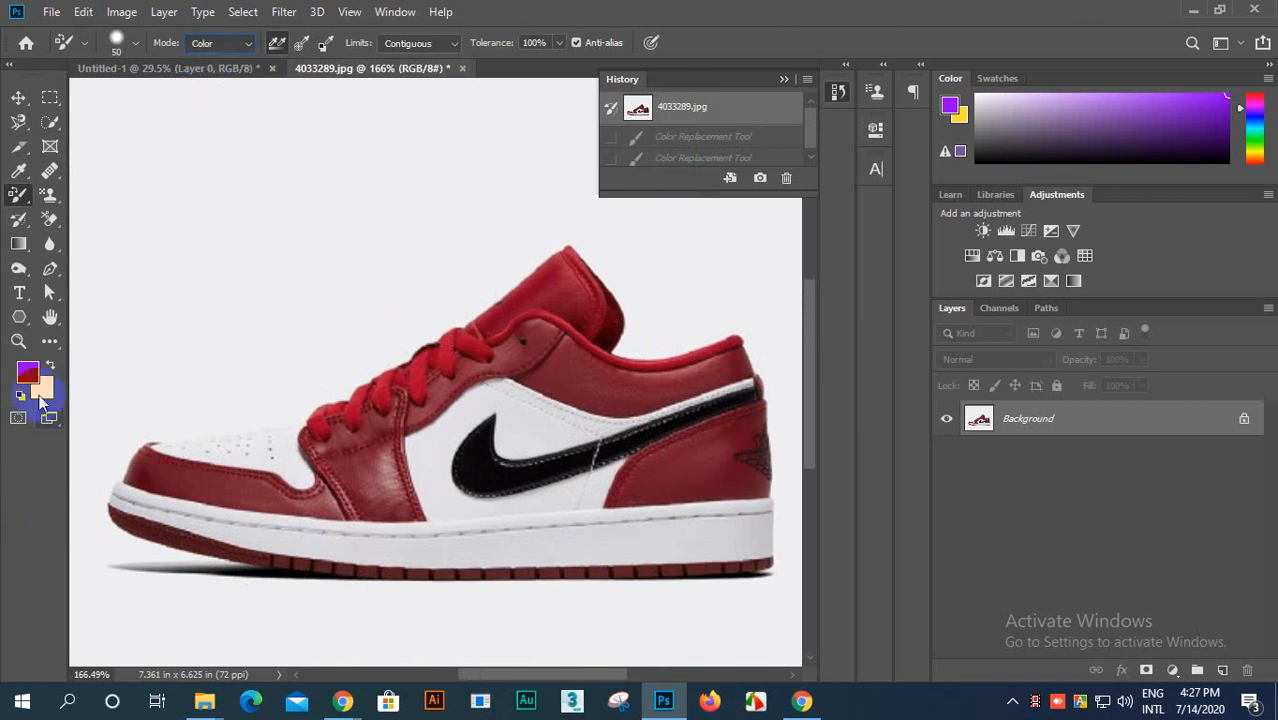
mouse_move(343, 436)
left_mouse_down()
mouse_move(441, 382)
mouse_move(580, 272)
mouse_move(294, 461)
mouse_move(410, 389)
mouse_move(521, 373)
mouse_move(747, 378)
mouse_move(163, 501)
mouse_move(236, 514)
mouse_move(764, 438)
mouse_move(653, 500)
mouse_move(338, 552)
mouse_move(313, 575)
mouse_move(785, 530)
mouse_move(215, 590)
mouse_move(116, 562)
mouse_move(150, 468)
mouse_move(177, 441)
mouse_move(181, 462)
mouse_move(316, 448)
mouse_move(496, 313)
mouse_move(620, 293)
mouse_move(614, 355)
left_mouse_up()
mouse_move(855, 349)
left_mouse_down()
mouse_move(539, 440)
mouse_move(559, 460)
mouse_move(645, 419)
mouse_move(857, 372)
mouse_move(506, 399)
mouse_move(284, 522)
mouse_move(543, 502)
mouse_move(598, 463)
left_mouse_up()
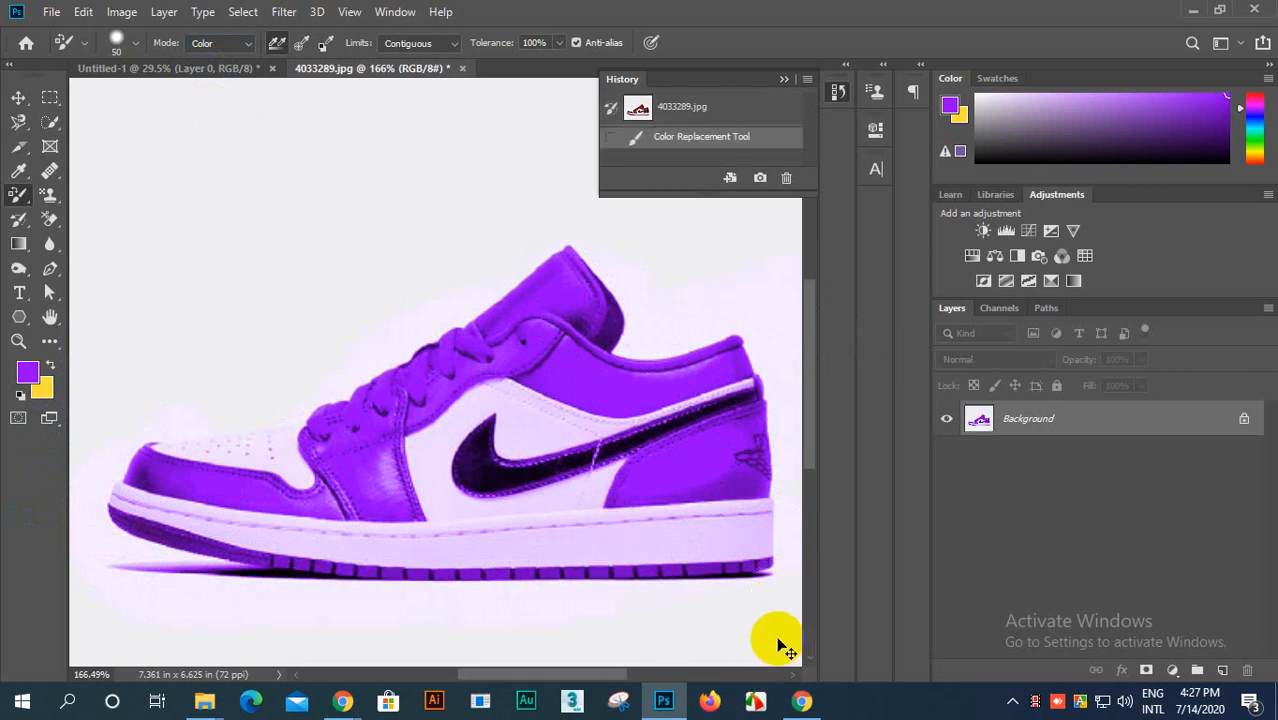
Step: Undo the purple painting made in Color mode
key("ctrl+z")
key("ctrl+z")
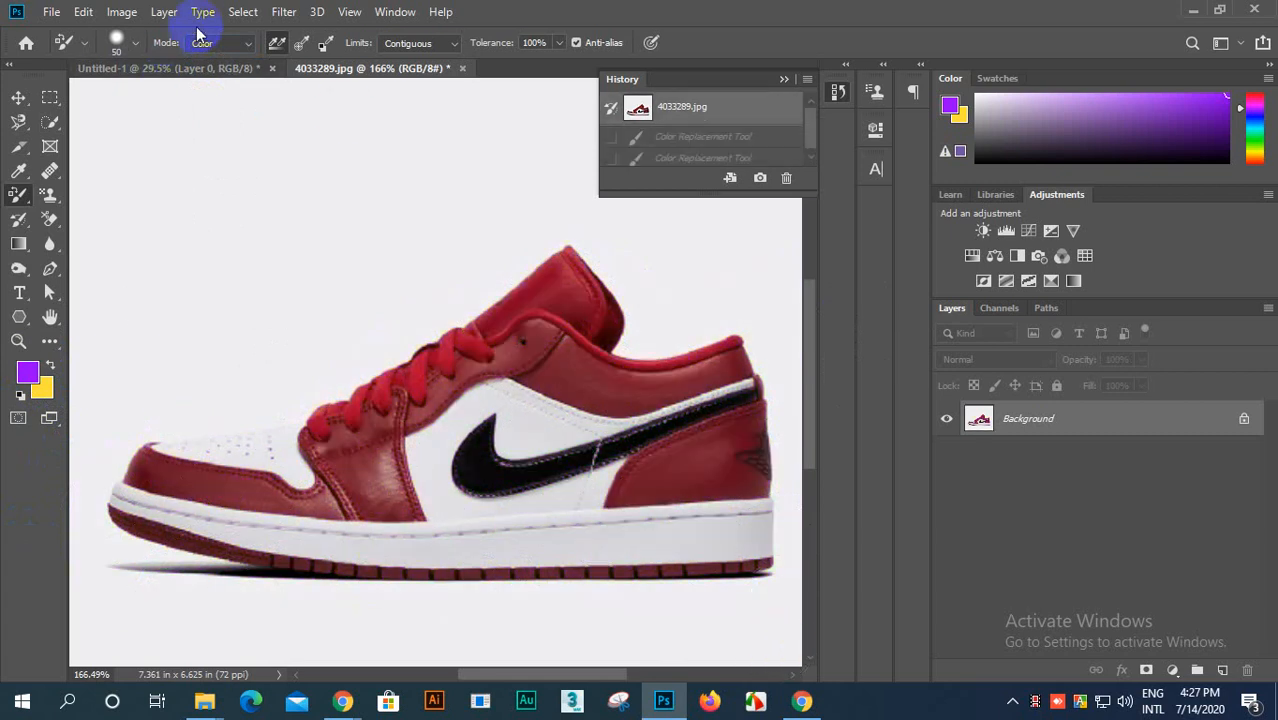
Step: Set the color replacement mode to Saturation and paint over the whole shoe, including the black swoosh
left_click(255, 46)
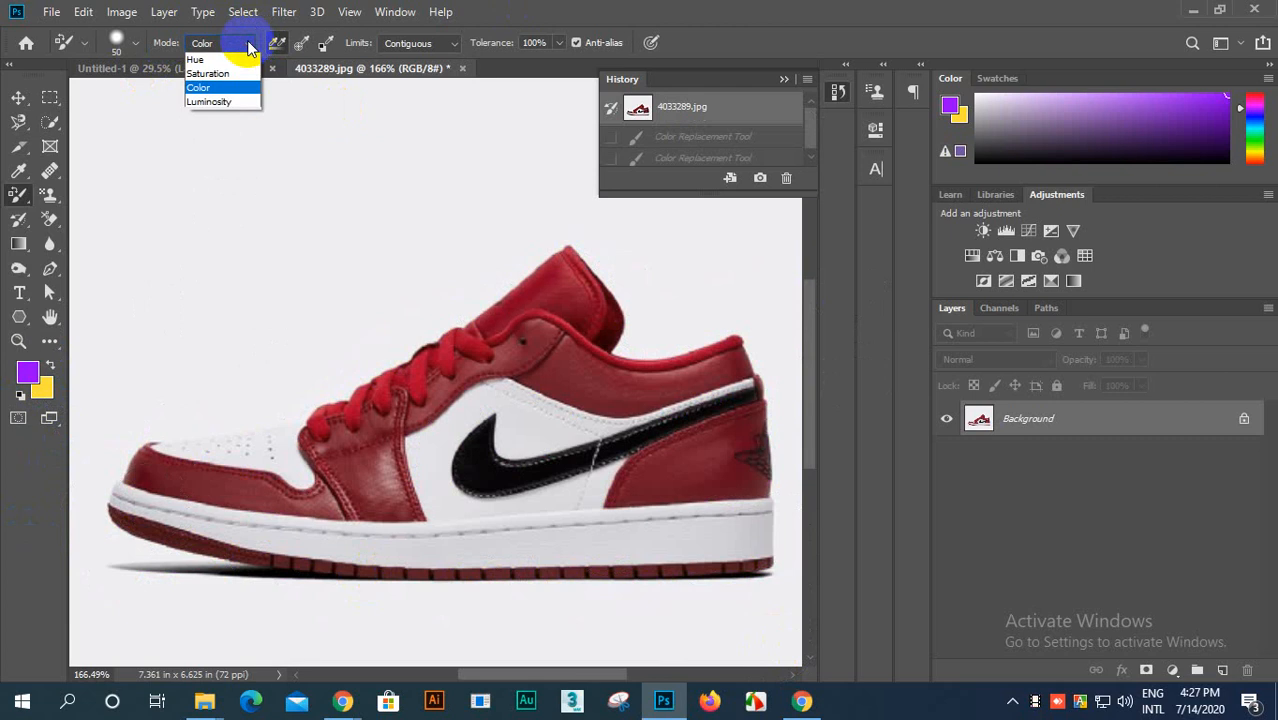
left_click(198, 63)
mouse_move(435, 441)
left_mouse_down()
mouse_move(328, 431)
mouse_move(565, 301)
mouse_move(579, 275)
mouse_move(567, 360)
mouse_move(717, 376)
mouse_move(744, 357)
mouse_move(660, 379)
mouse_move(498, 373)
mouse_move(357, 467)
mouse_move(378, 507)
mouse_move(116, 477)
mouse_move(107, 493)
mouse_move(119, 537)
mouse_move(315, 568)
mouse_move(680, 569)
mouse_move(786, 545)
mouse_move(759, 485)
mouse_move(642, 479)
mouse_move(731, 418)
mouse_move(754, 373)
mouse_move(624, 362)
mouse_move(585, 300)
left_mouse_up()
scroll(271, 528, "up", 3)
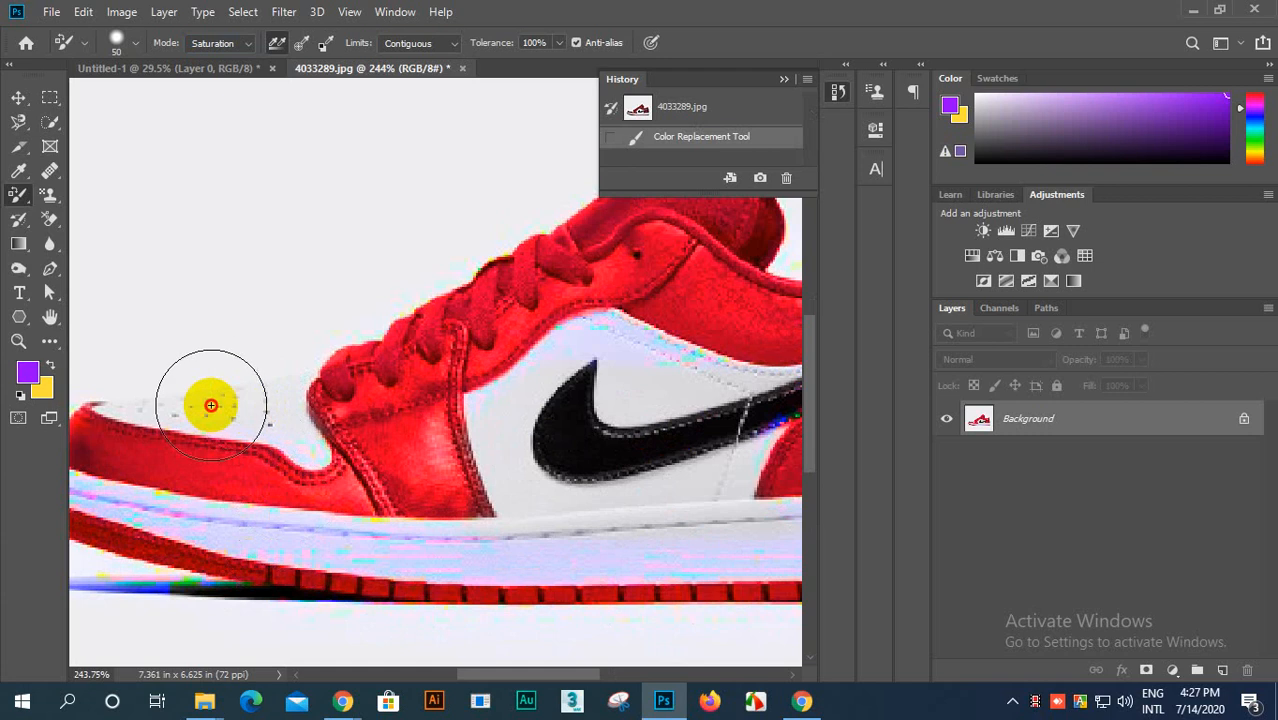
mouse_move(558, 380)
left_mouse_down()
mouse_move(681, 384)
mouse_move(553, 464)
mouse_move(178, 519)
mouse_move(510, 544)
mouse_move(725, 500)
left_mouse_up()
scroll(491, 414, "down", 5)
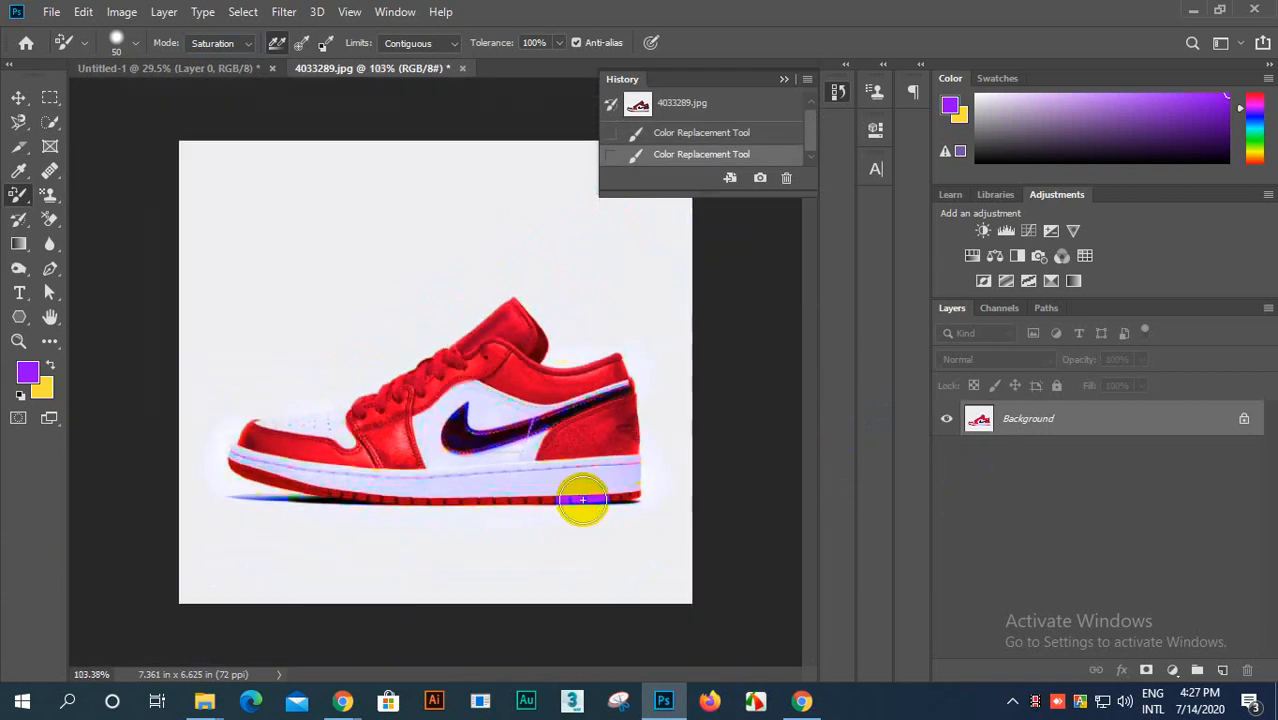
Step: Undo the last Saturation stroke and revert the photo to its opening snapshot, 4033289.jpg
key("ctrl+z")
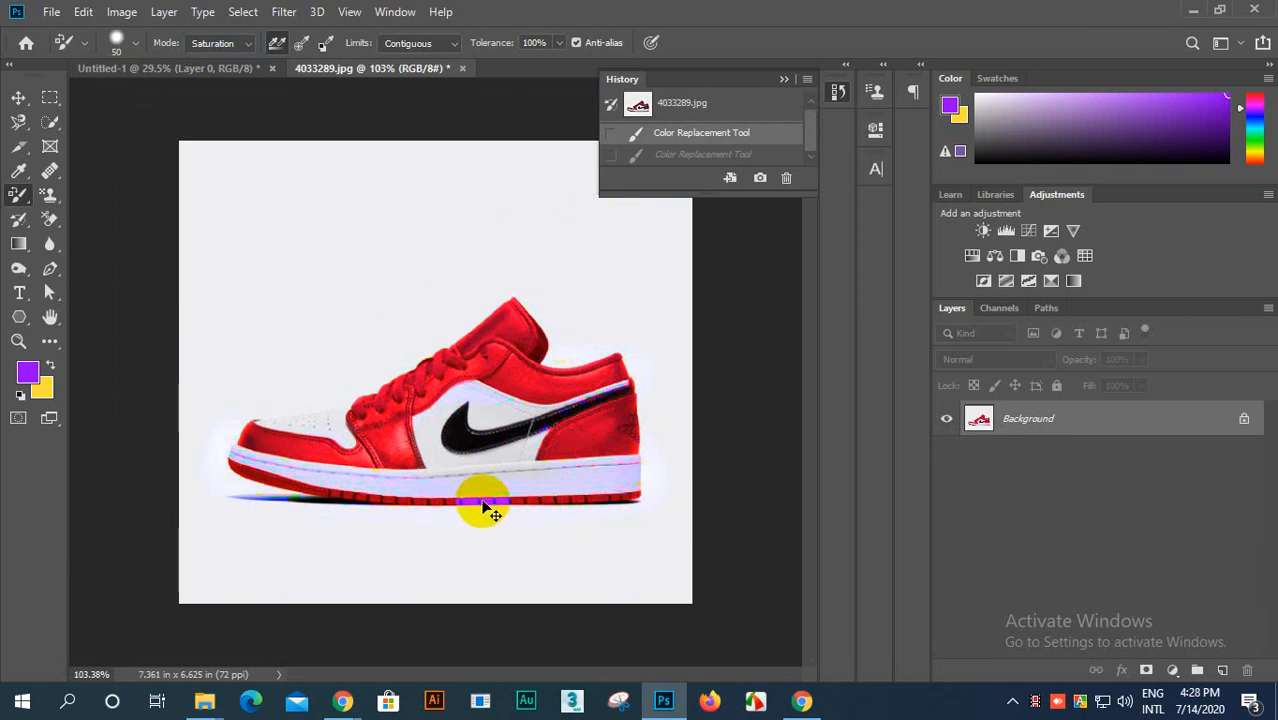
scroll(494, 497, "up", 1)
scroll(510, 475, "down", 2)
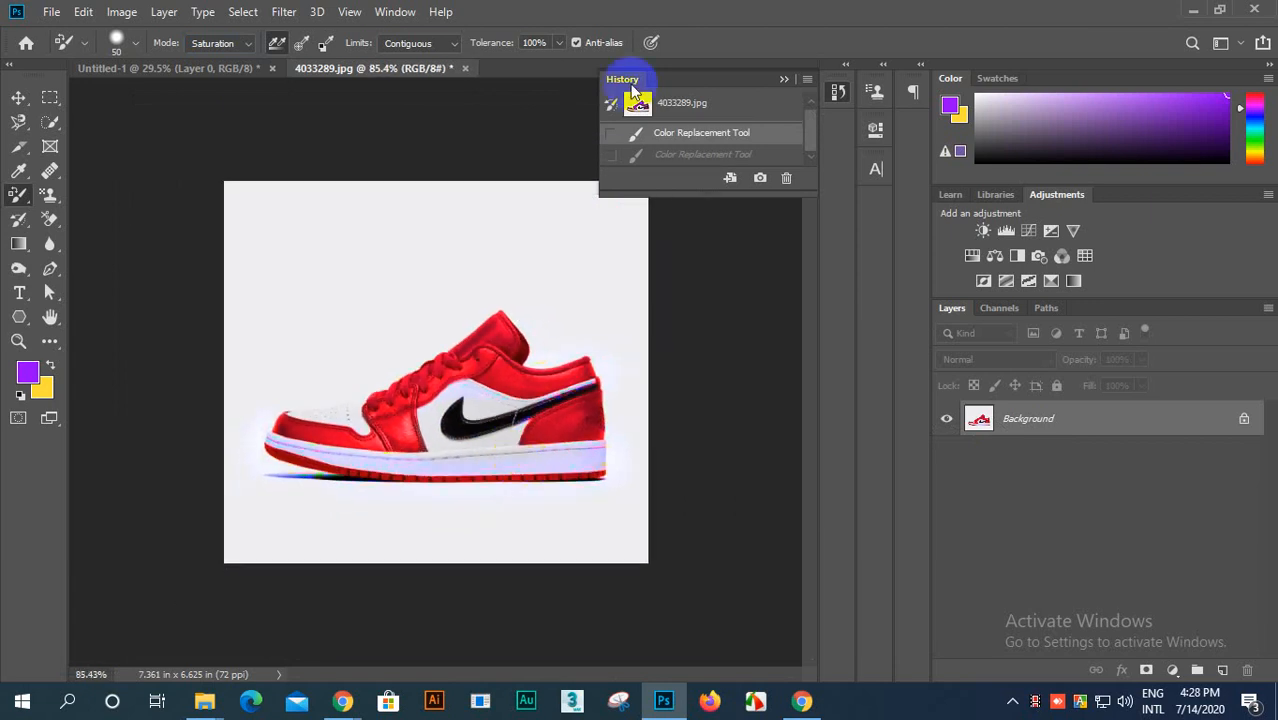
left_click(673, 105)
scroll(386, 394, "up", 1)
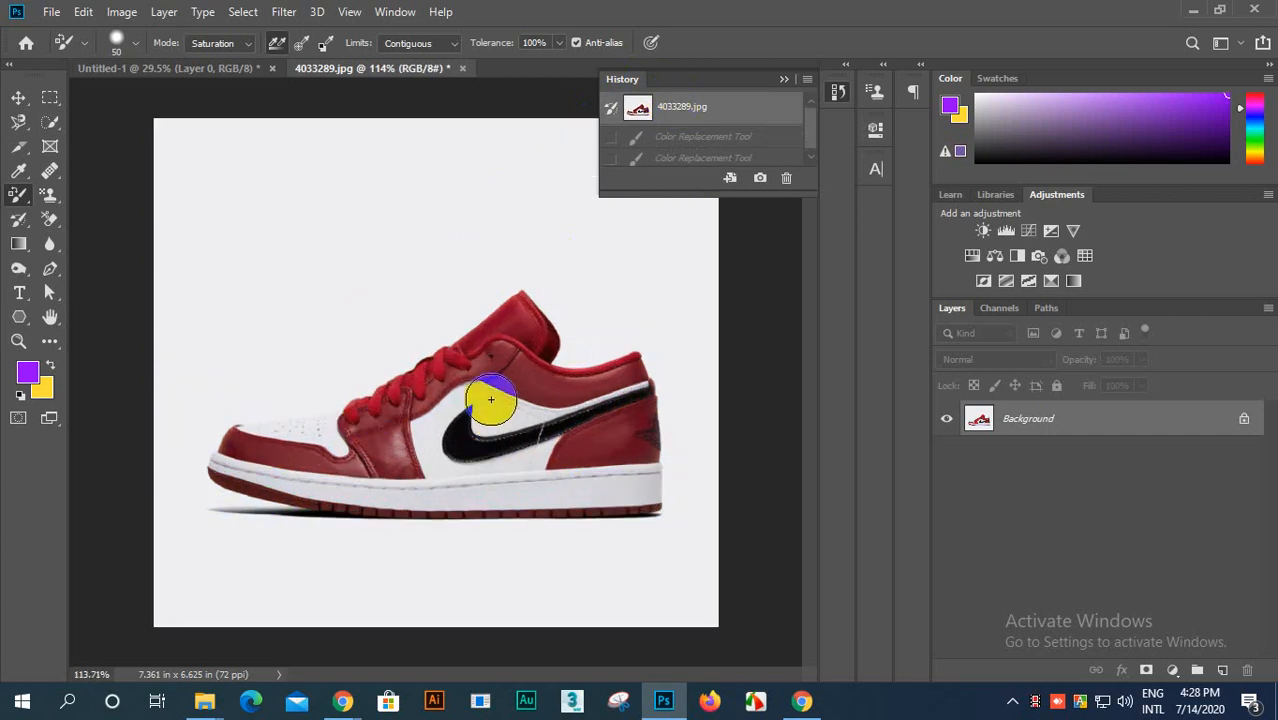
scroll(491, 399, "up", 1)
scroll(491, 399, "down", 1)
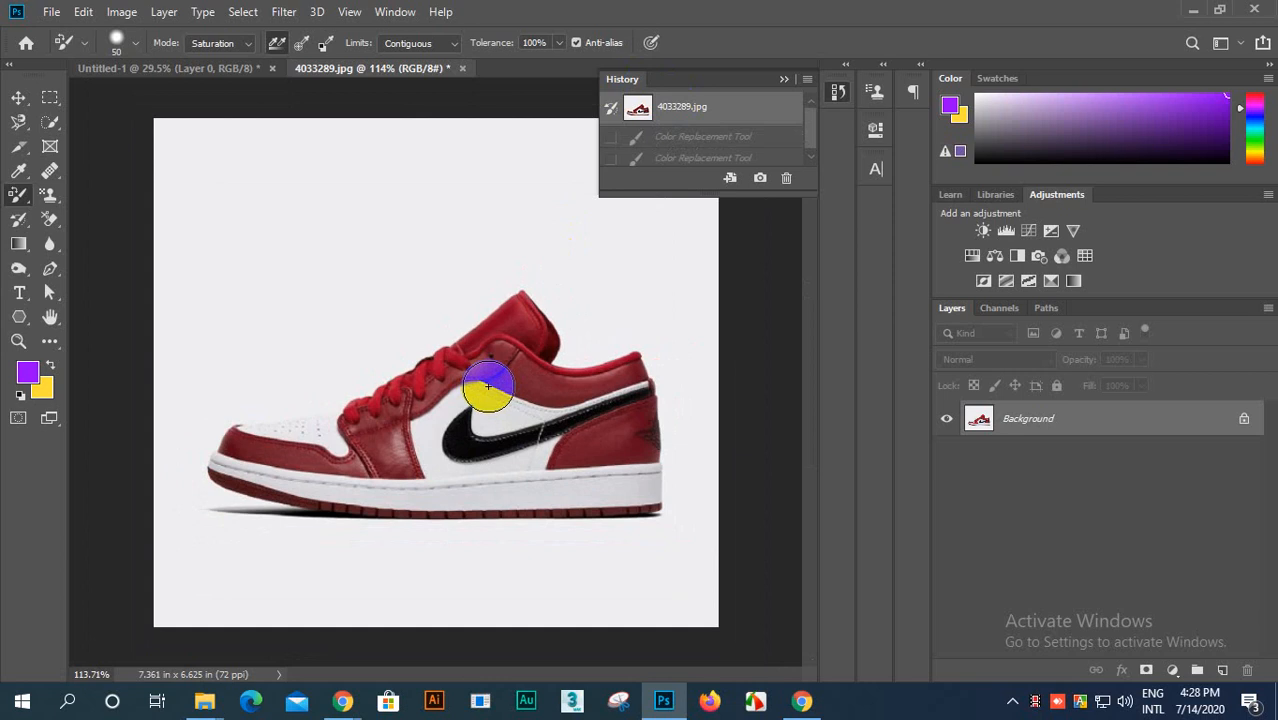
scroll(573, 262, "up", 3)
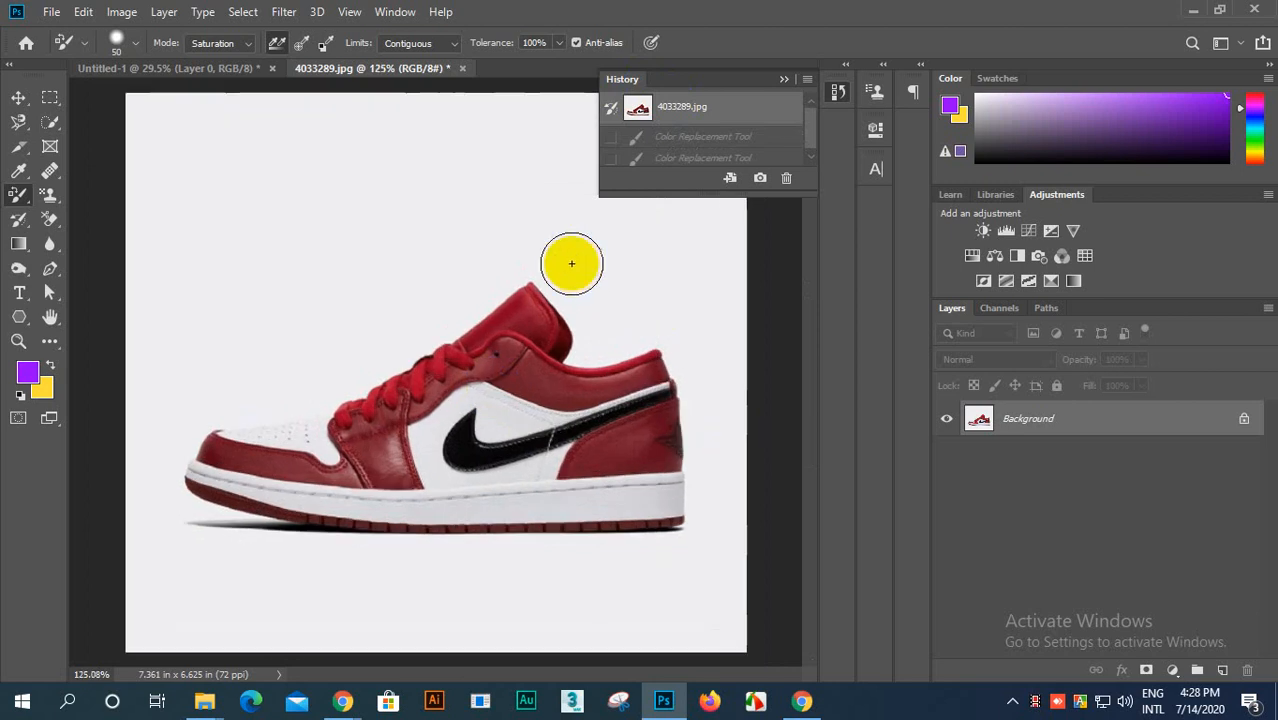
scroll(720, 258, "down", 4)
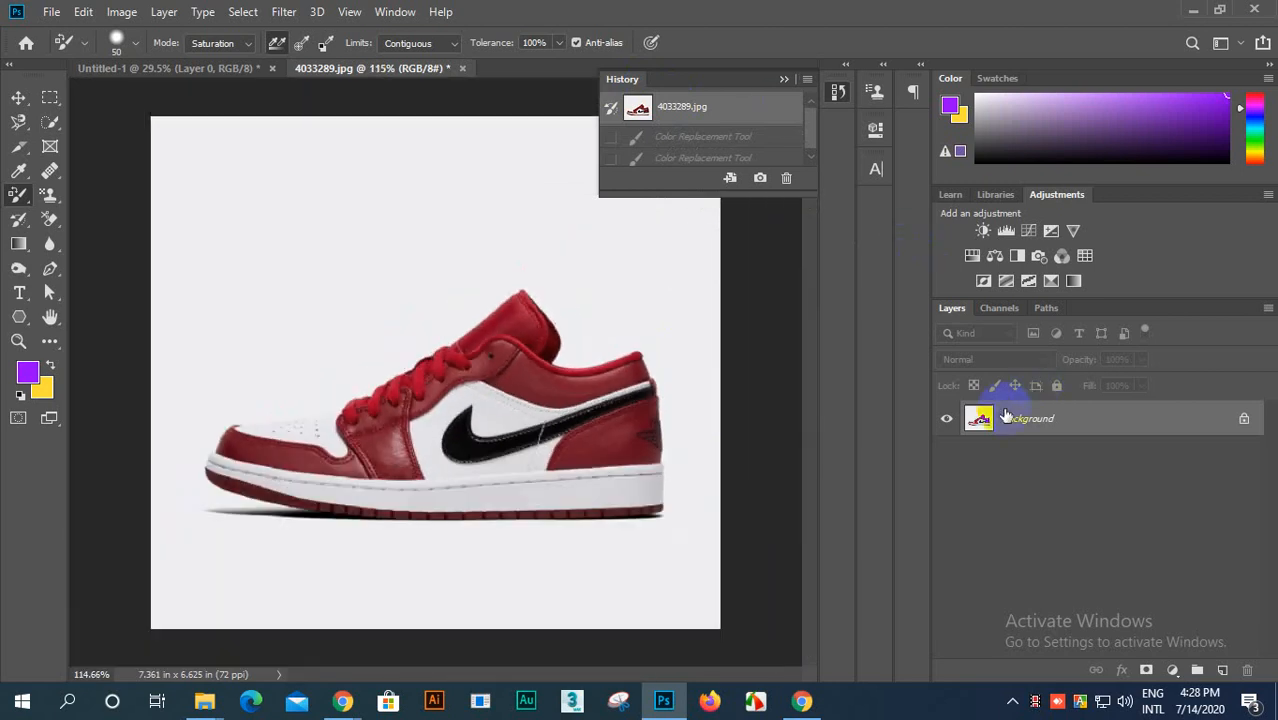
scroll(395, 174, "up", 2)
scroll(342, 408, "down", 3)
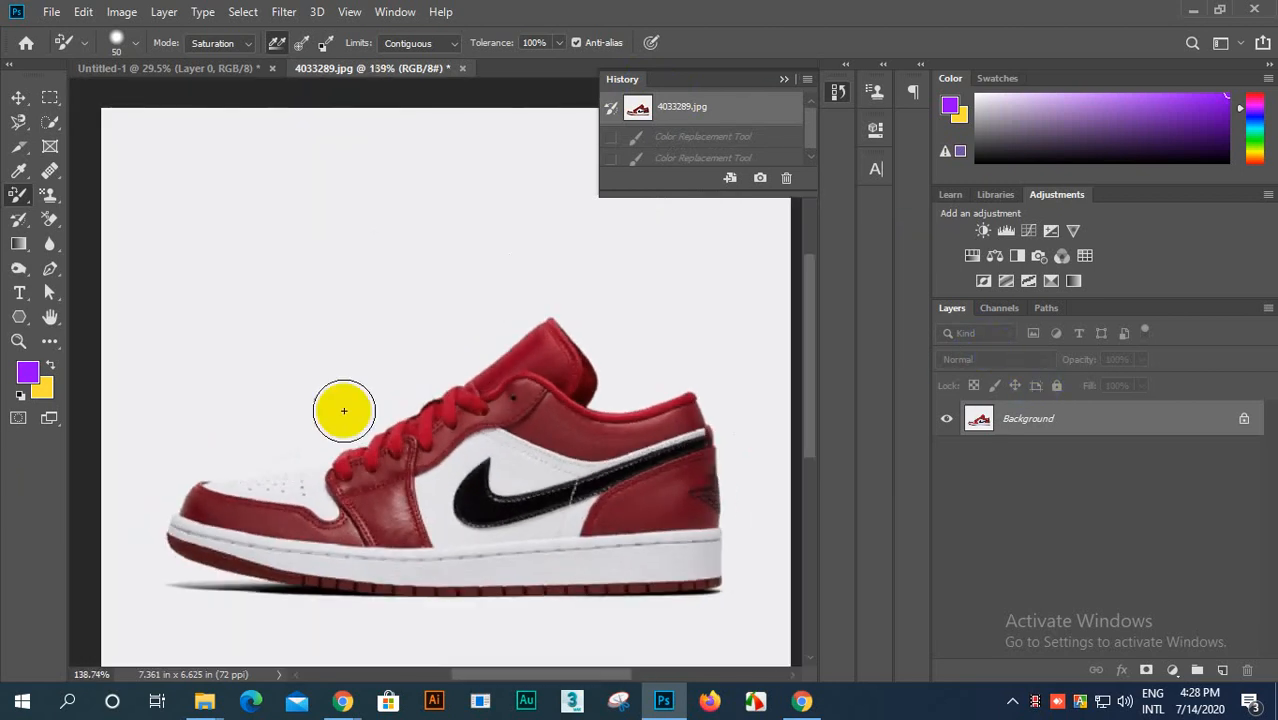
scroll(545, 452, "up", 2)
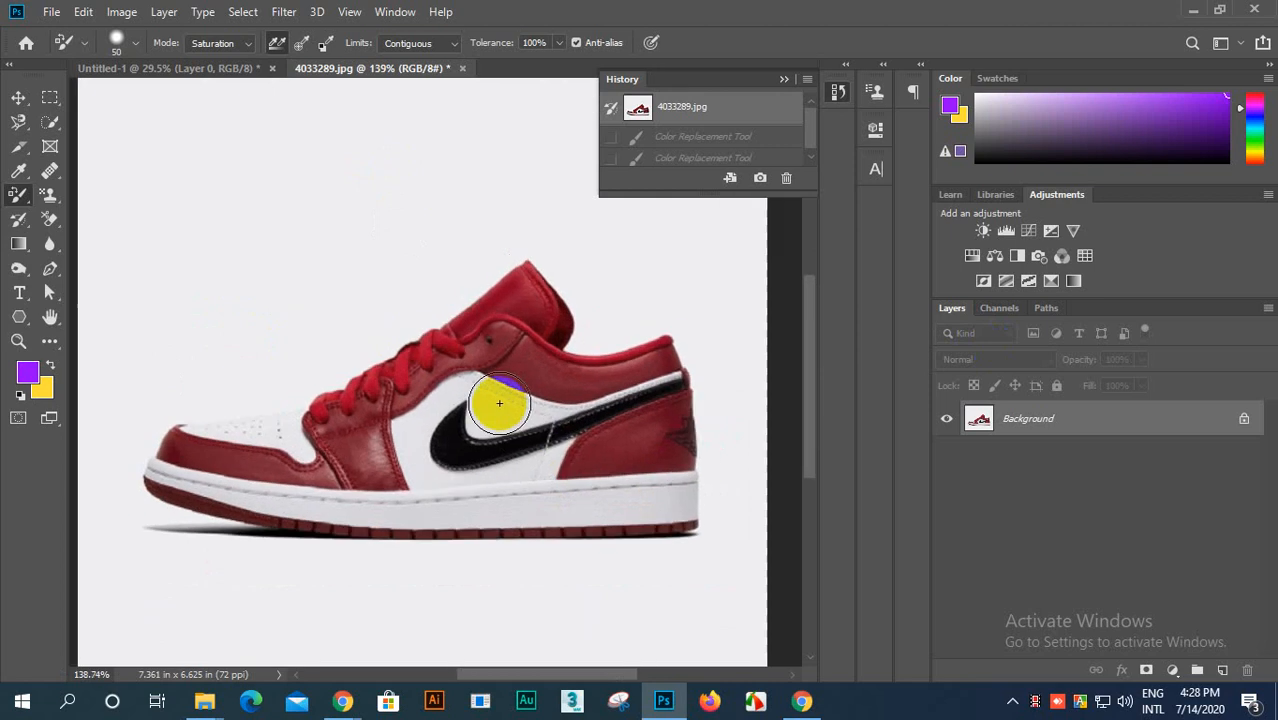
scroll(471, 388, "down", 1)
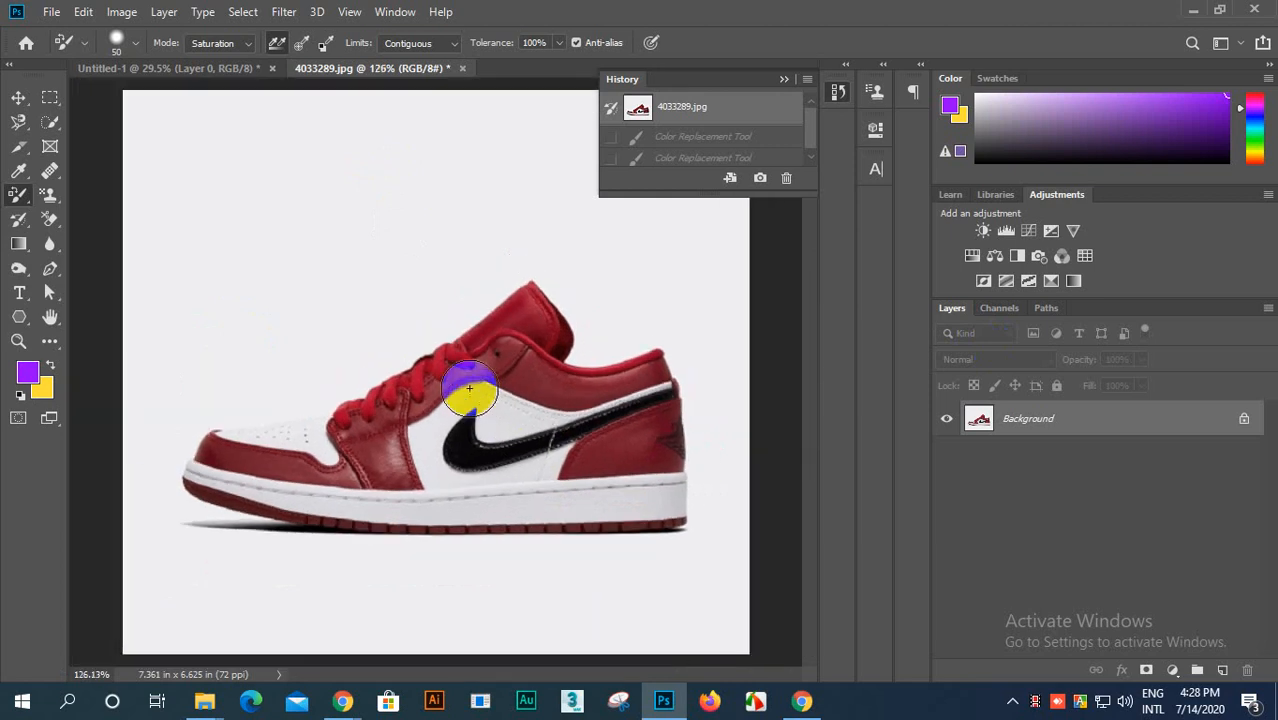
Step: Set the color replacement mode to Luminosity
left_click(250, 48)
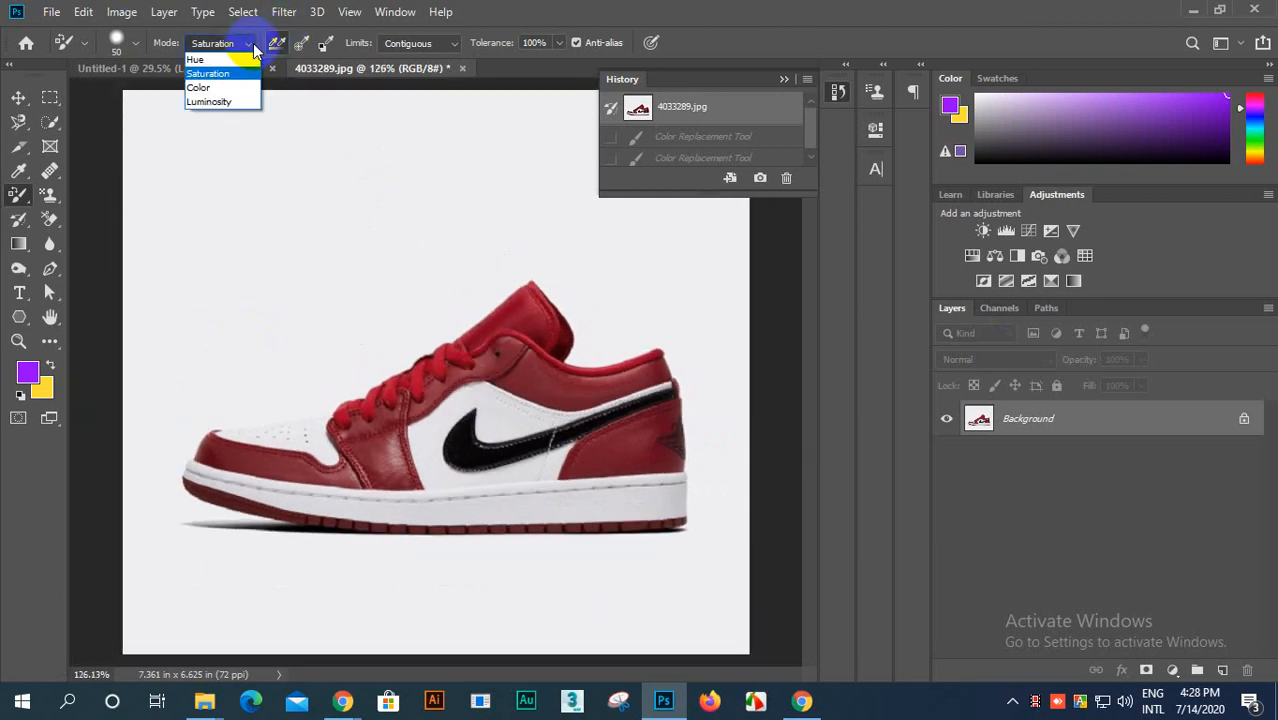
left_click(193, 104)
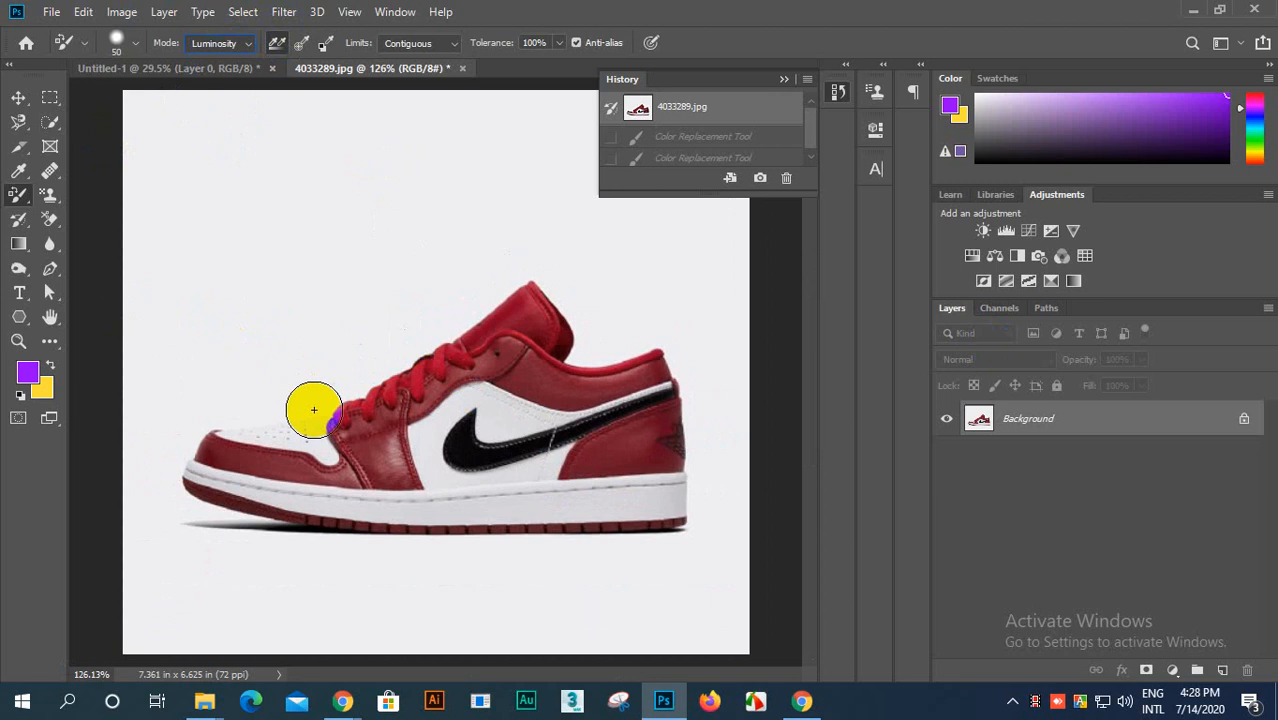
Step: Paint over the whole shoe with purple in Luminosity mode and undo the stroke
mouse_move(373, 457)
left_mouse_down()
mouse_move(454, 344)
mouse_move(550, 307)
mouse_move(333, 434)
mouse_move(200, 457)
mouse_move(421, 489)
mouse_move(661, 489)
mouse_move(669, 446)
mouse_move(428, 433)
mouse_move(451, 392)
mouse_move(557, 318)
mouse_move(489, 353)
mouse_move(601, 378)
mouse_move(708, 360)
mouse_move(555, 432)
mouse_move(344, 492)
mouse_move(189, 477)
mouse_move(348, 515)
mouse_move(722, 517)
mouse_move(258, 514)
mouse_move(275, 400)
mouse_move(647, 284)
mouse_move(652, 429)
mouse_move(689, 517)
mouse_move(725, 522)
left_mouse_up()
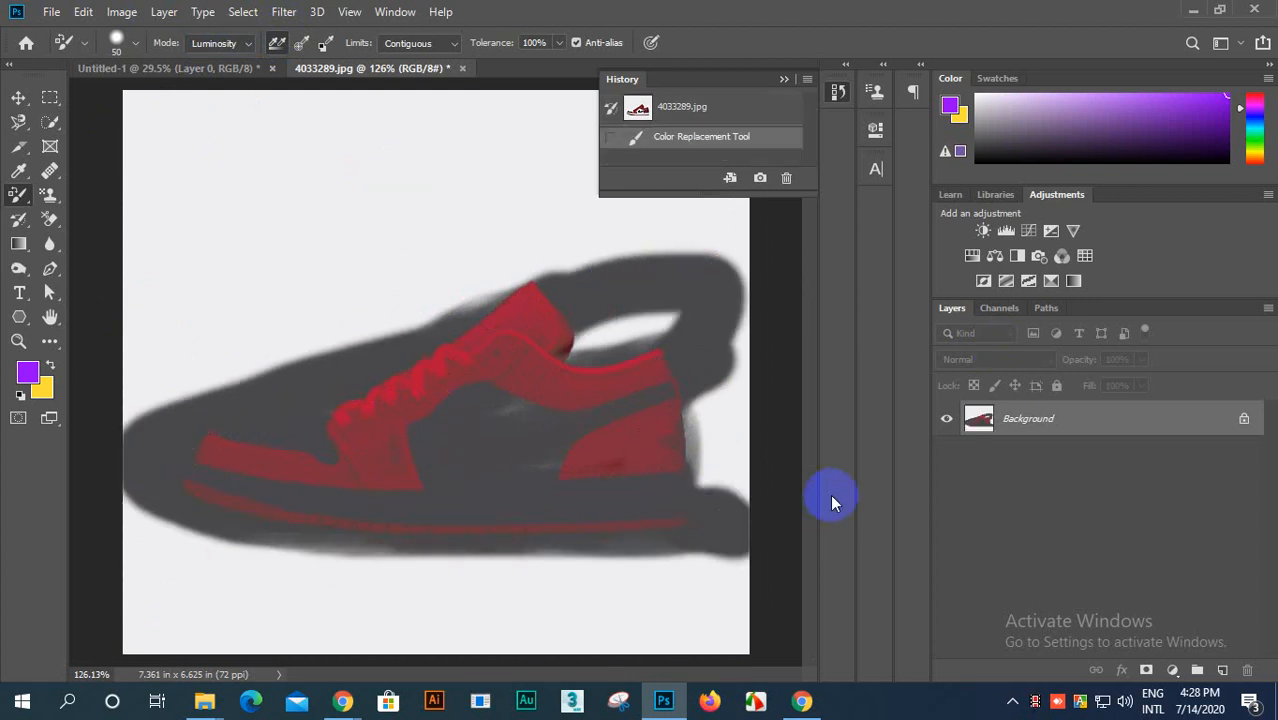
key("ctrl+z")
key("ctrl+z")
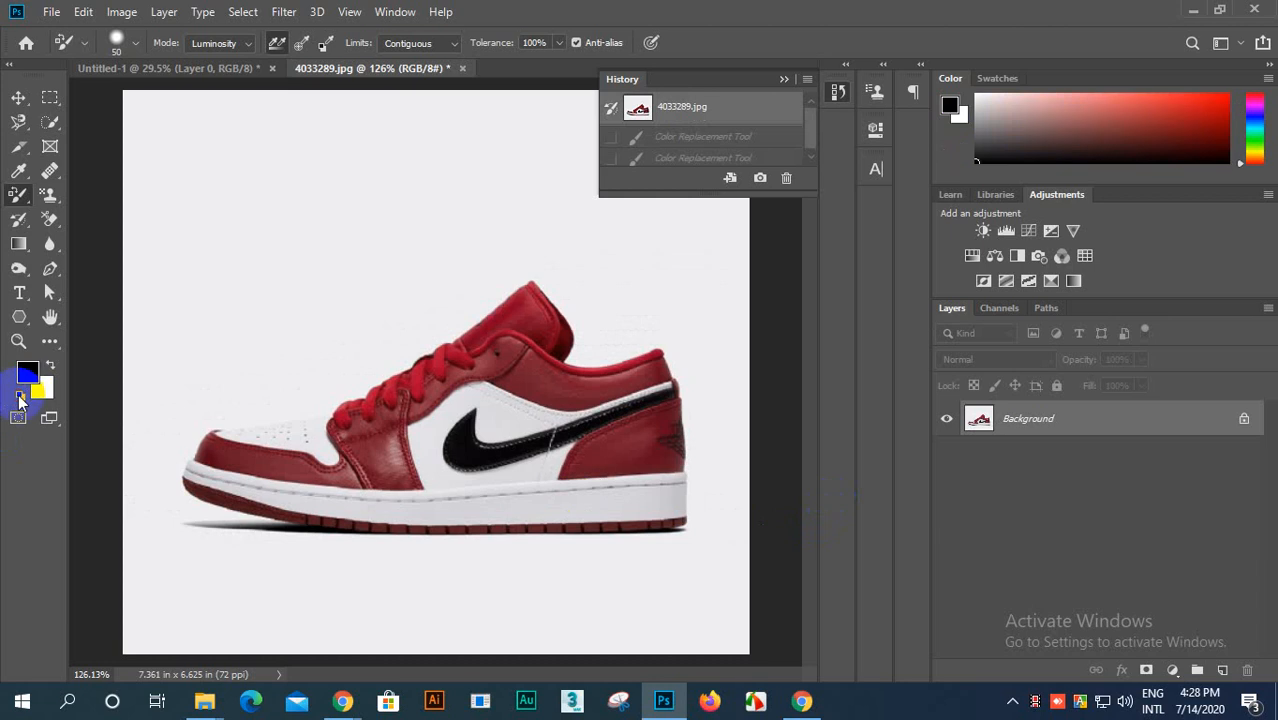
Step: Reset the colors to default black and white and paint over the shoe in Luminosity mode with black, followed by white
left_click(20, 400)
mouse_move(385, 408)
left_mouse_down()
mouse_move(485, 300)
mouse_move(385, 394)
mouse_move(172, 465)
mouse_move(642, 508)
mouse_move(391, 456)
mouse_move(640, 378)
left_mouse_up()
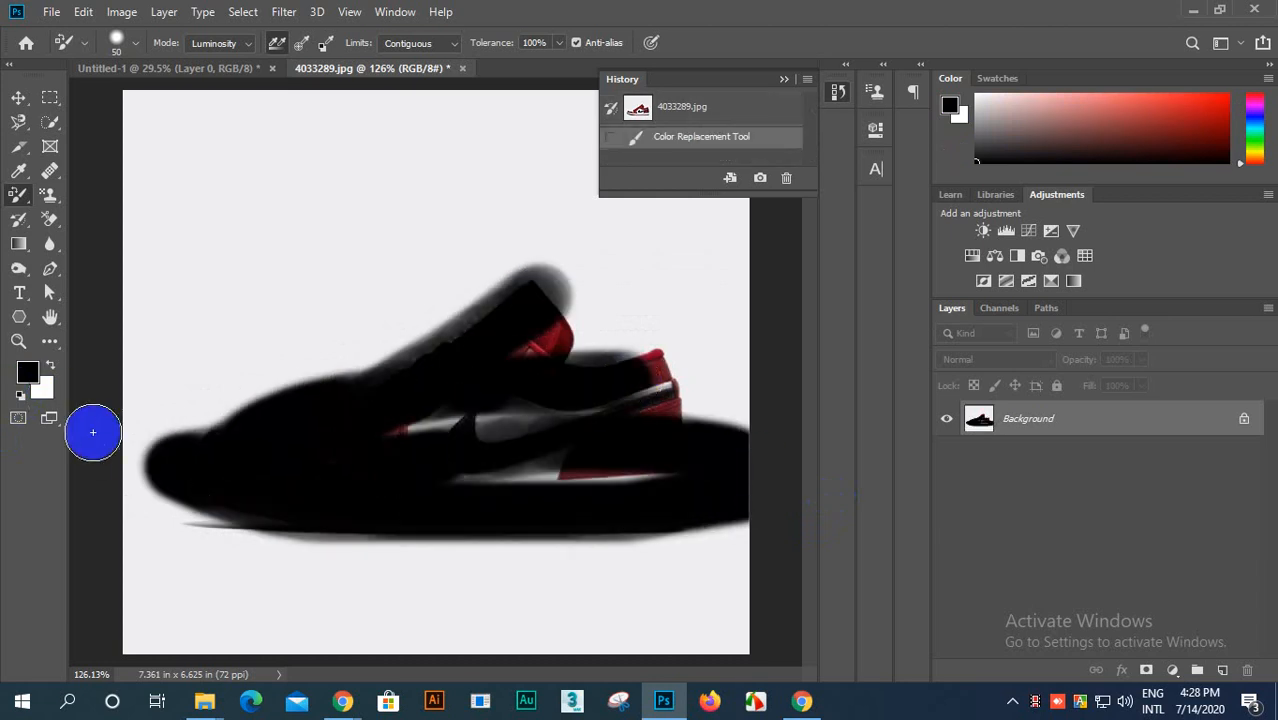
key("x")
mouse_move(185, 434)
left_mouse_down()
mouse_move(451, 366)
mouse_move(362, 380)
mouse_move(434, 320)
mouse_move(411, 348)
mouse_move(571, 277)
mouse_move(143, 536)
mouse_move(692, 334)
mouse_move(590, 374)
mouse_move(391, 528)
mouse_move(430, 490)
left_mouse_up()
mouse_move(432, 479)
left_mouse_down()
mouse_move(740, 369)
mouse_move(647, 420)
mouse_move(215, 513)
left_mouse_up()
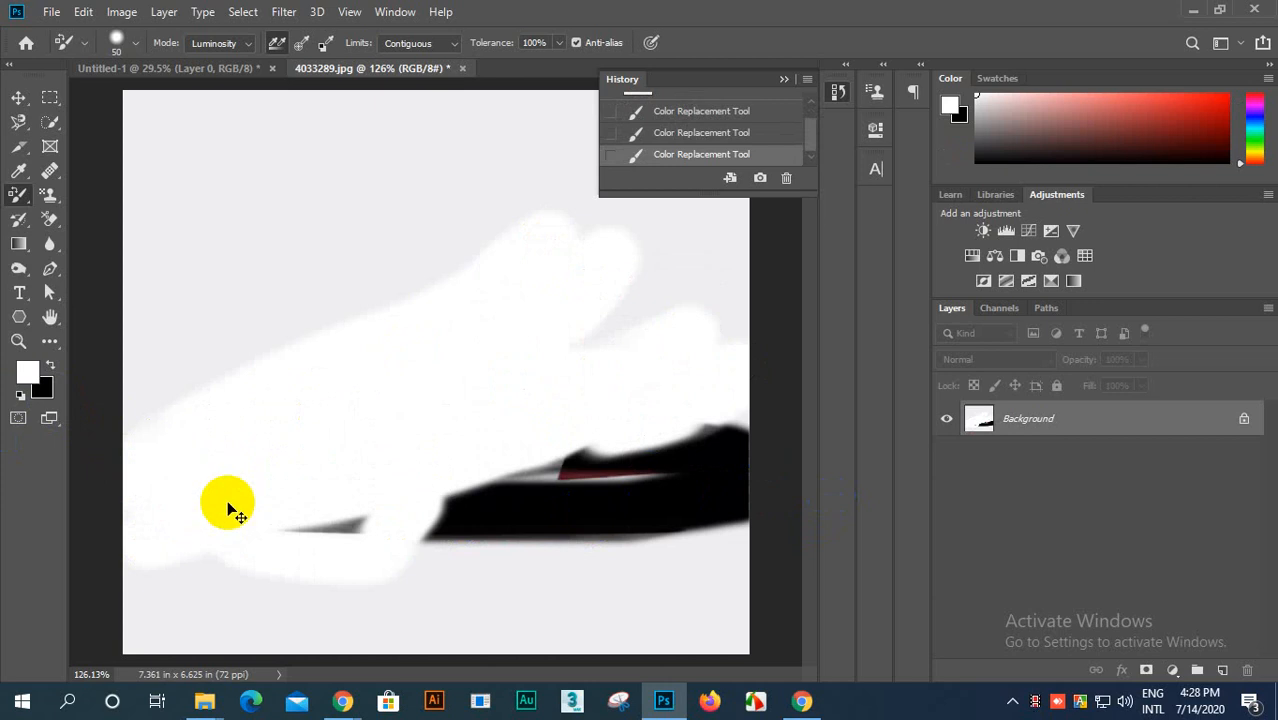
Step: Undo the white strokes and revert the photo to its opening snapshot, 4033289.jpg
key("ctrl+z")
key("ctrl+z")
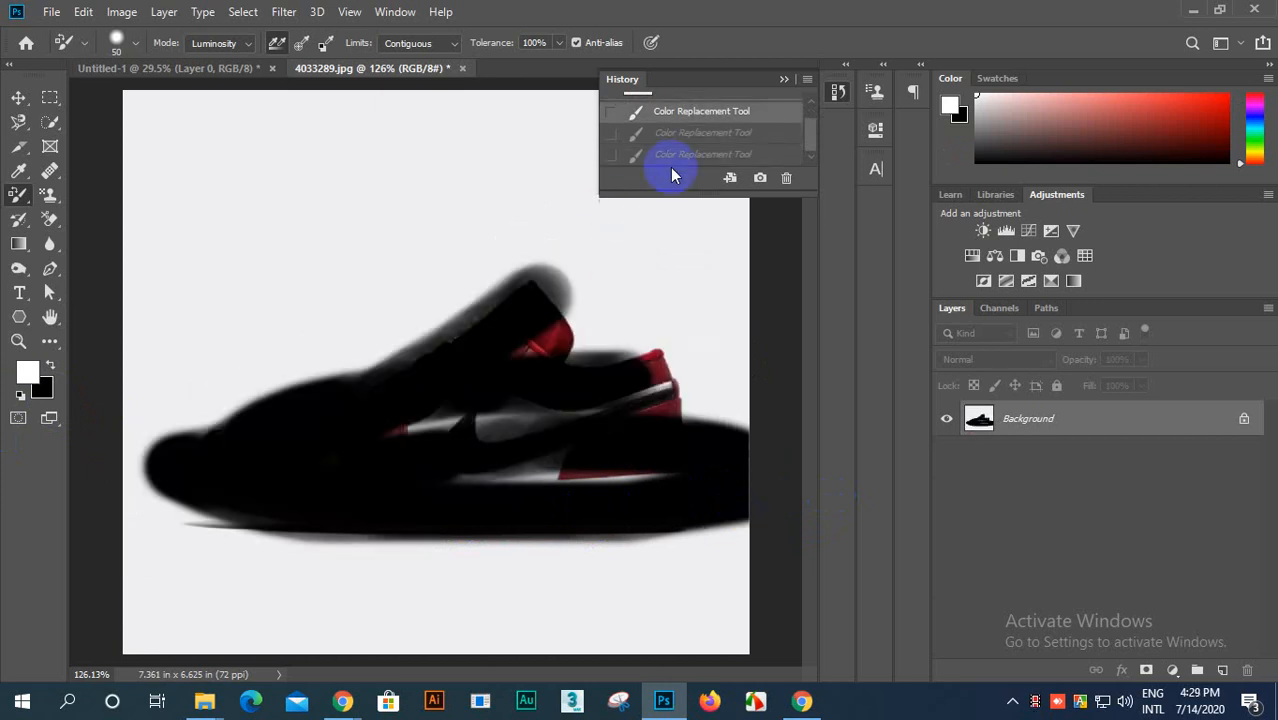
scroll(694, 130, "up", 1)
left_click(694, 117)
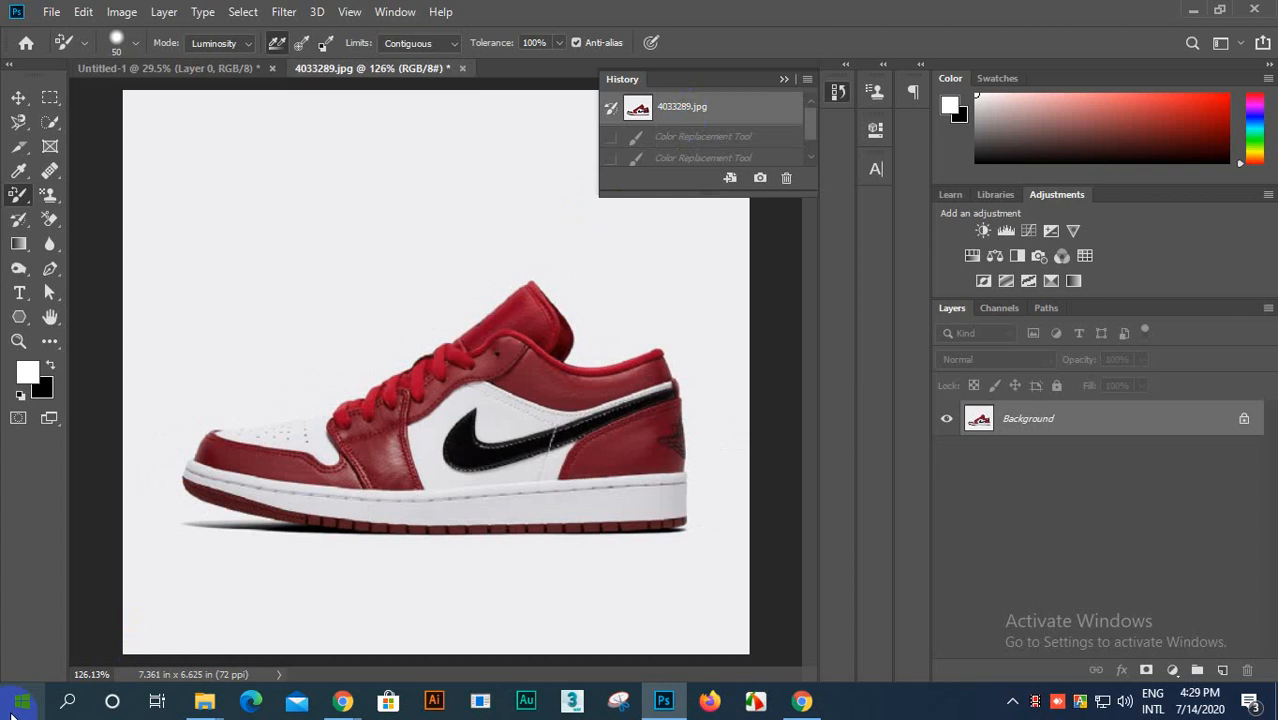
Step: Set the foreground color to magenta ff0aff and the color replacement mode to Hue
scroll(456, 470, "up", 1)
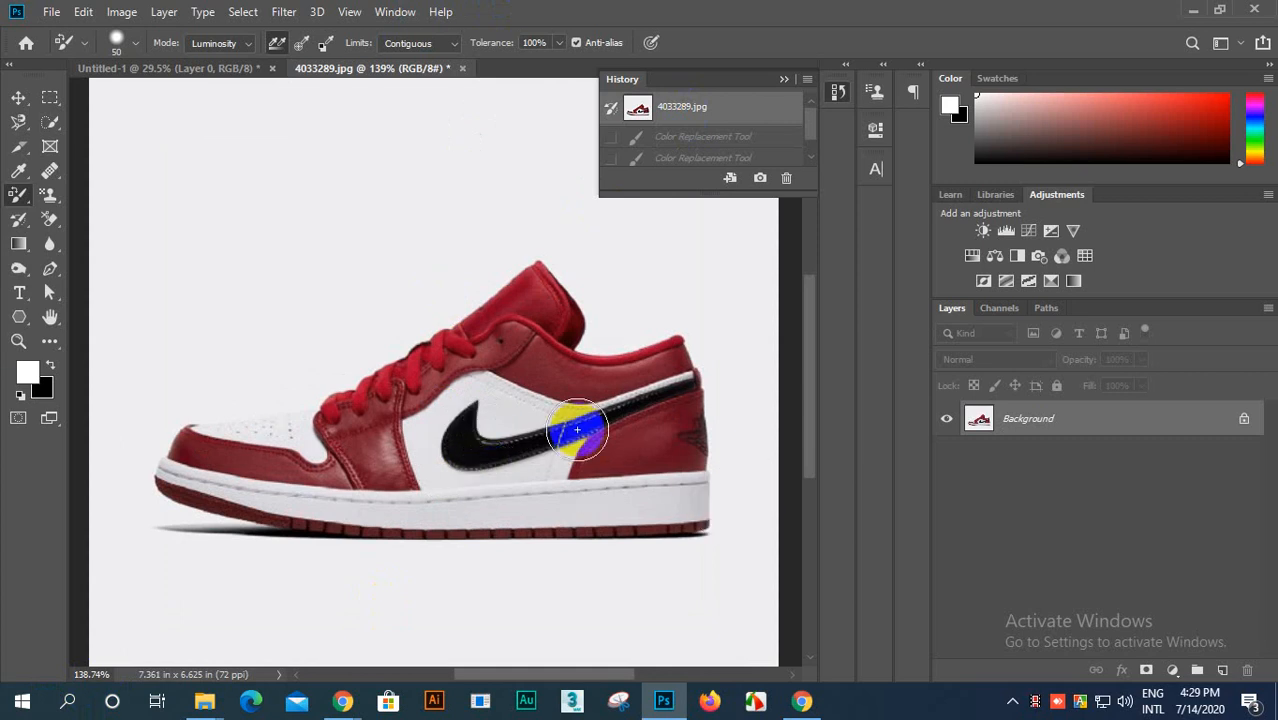
scroll(577, 430, "up", 3)
scroll(341, 436, "down", 3)
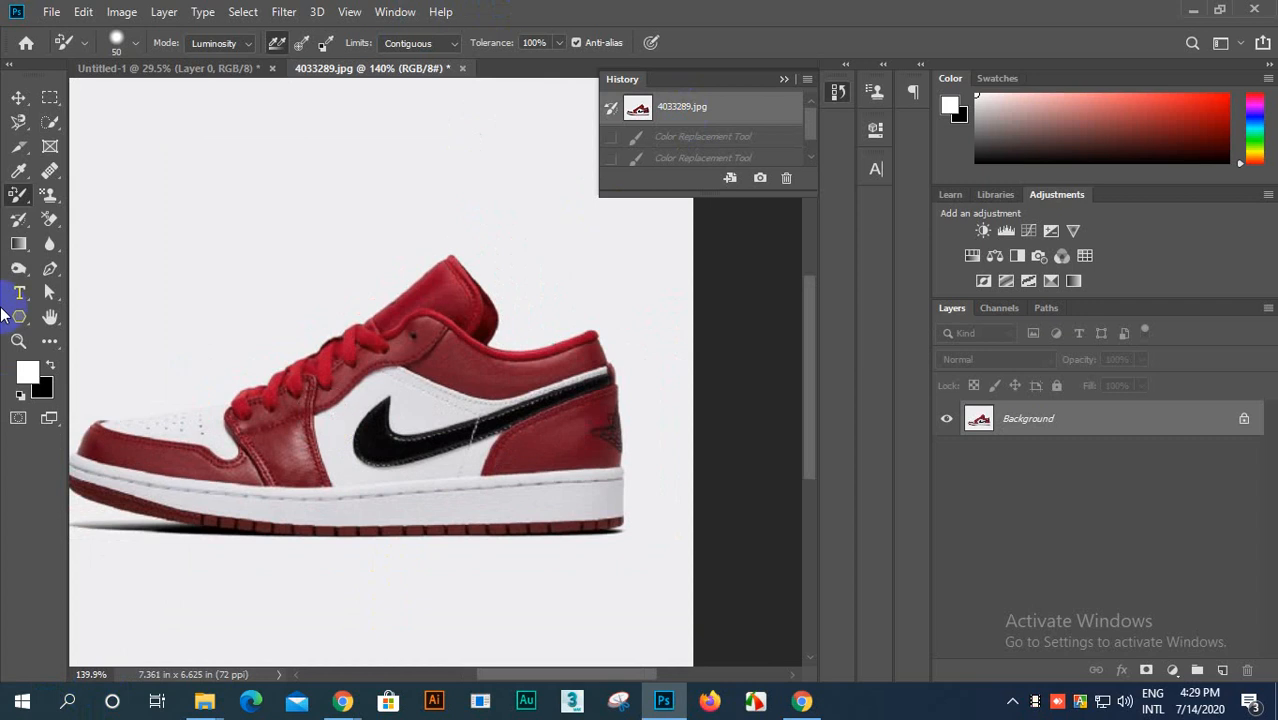
left_click(27, 378)
left_click(912, 502)
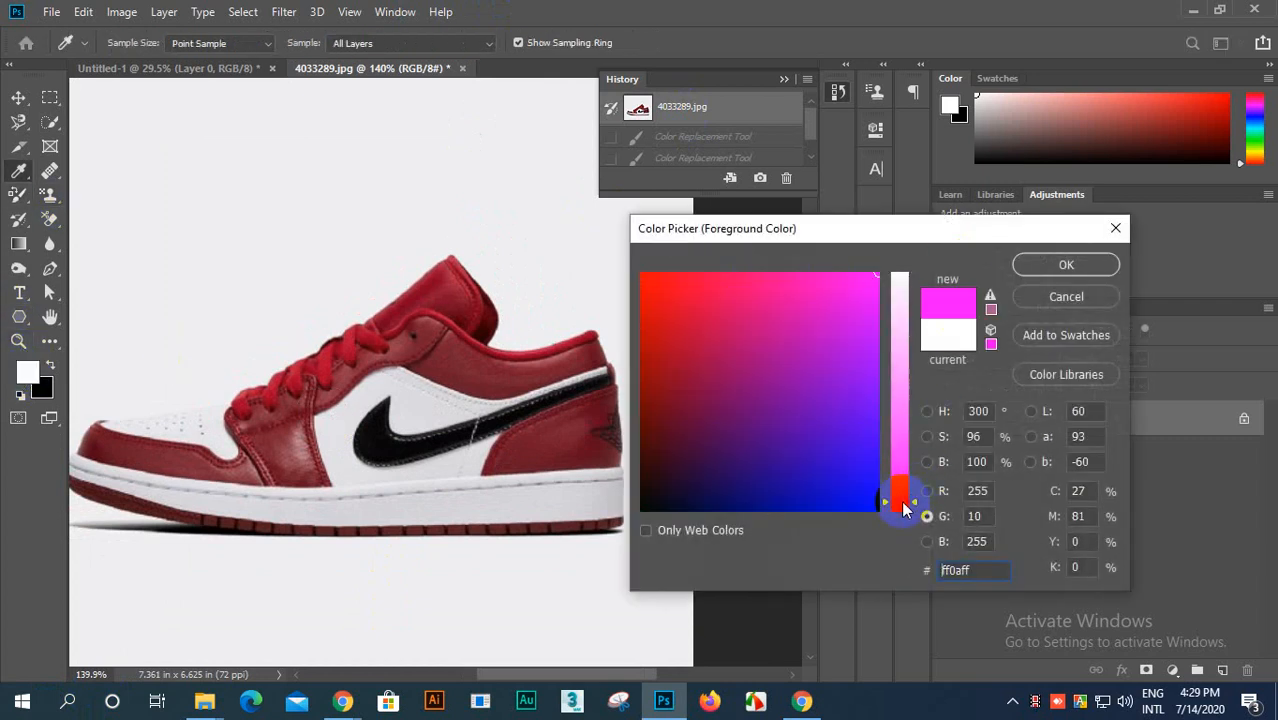
left_click_drag(883, 277, 951, 277)
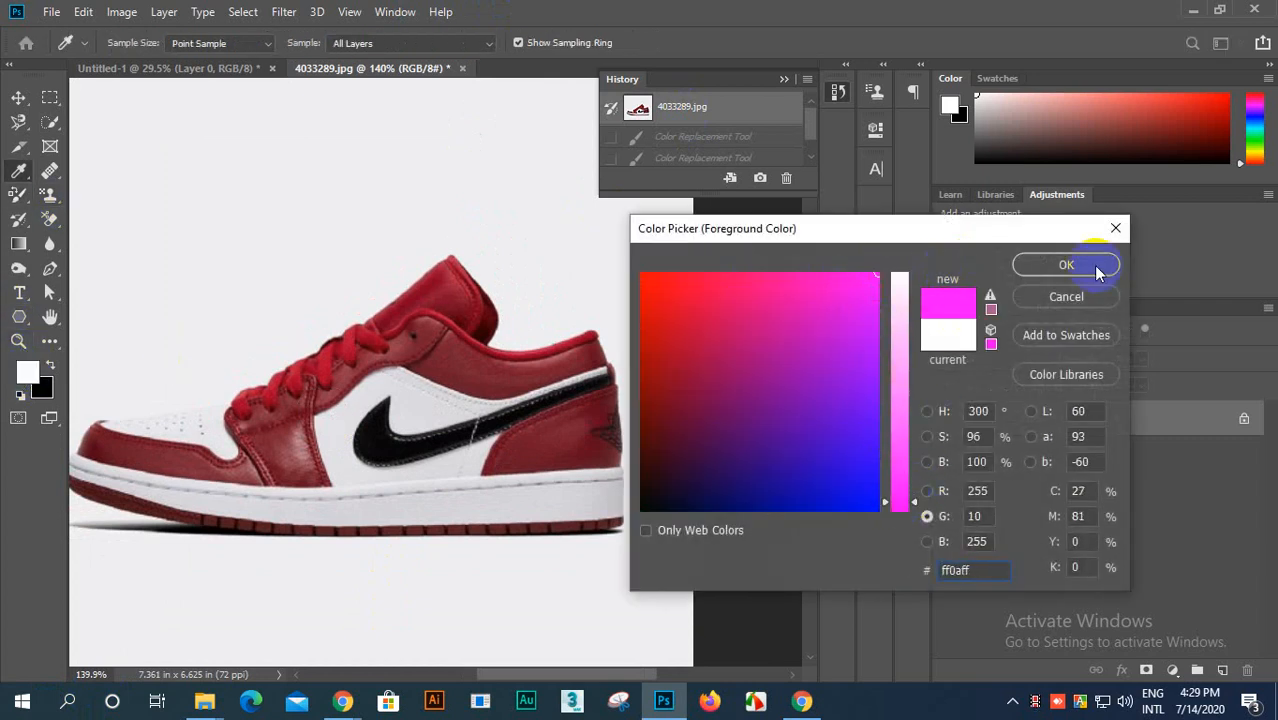
left_click(1066, 265)
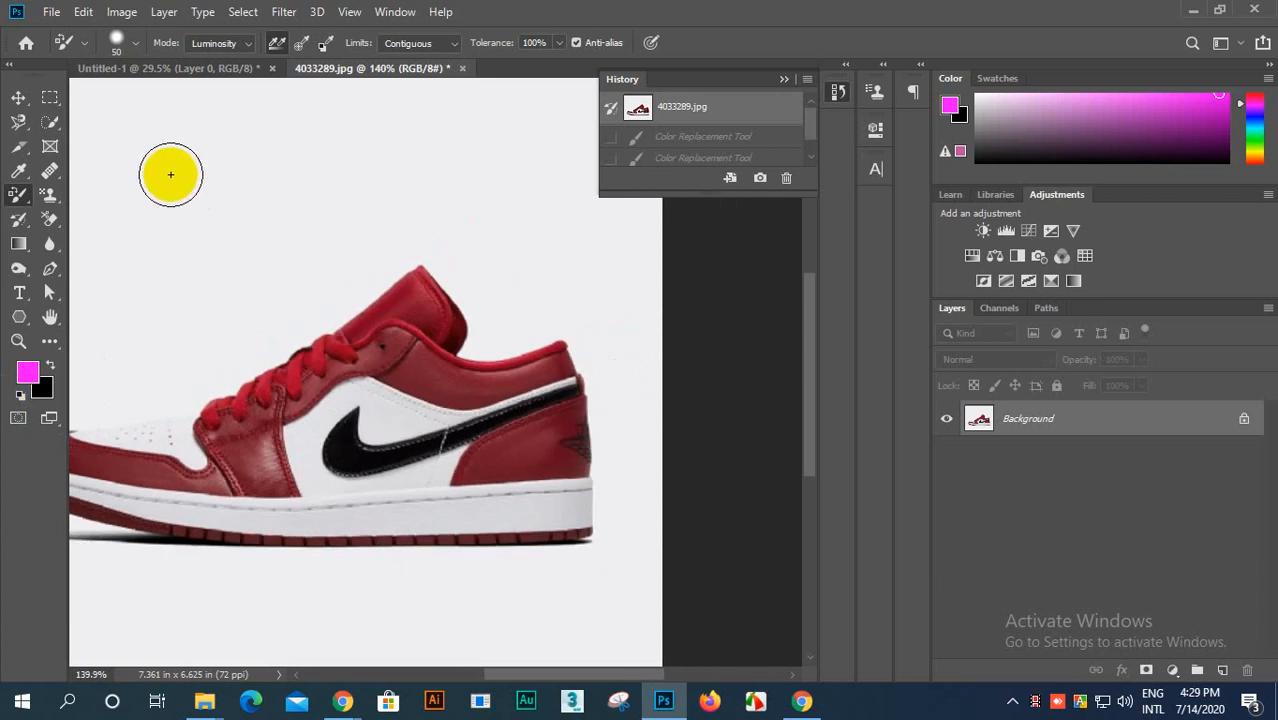
left_click(248, 43)
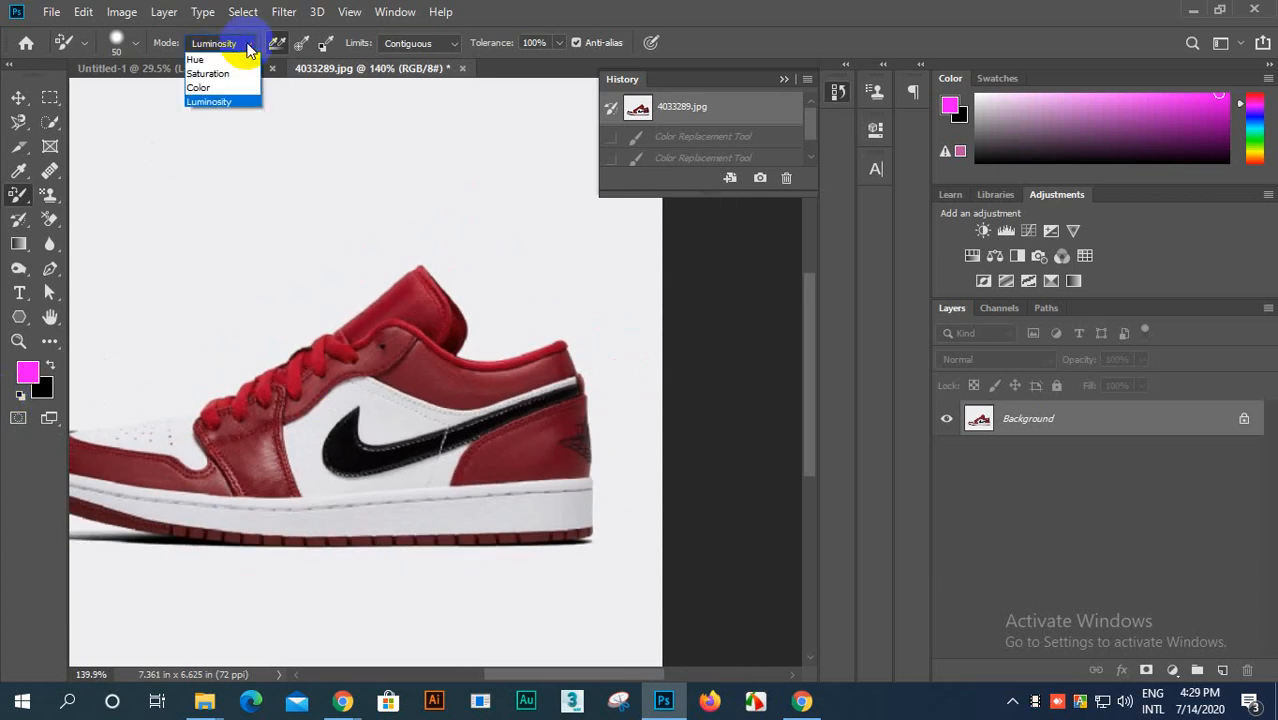
left_click(200, 61)
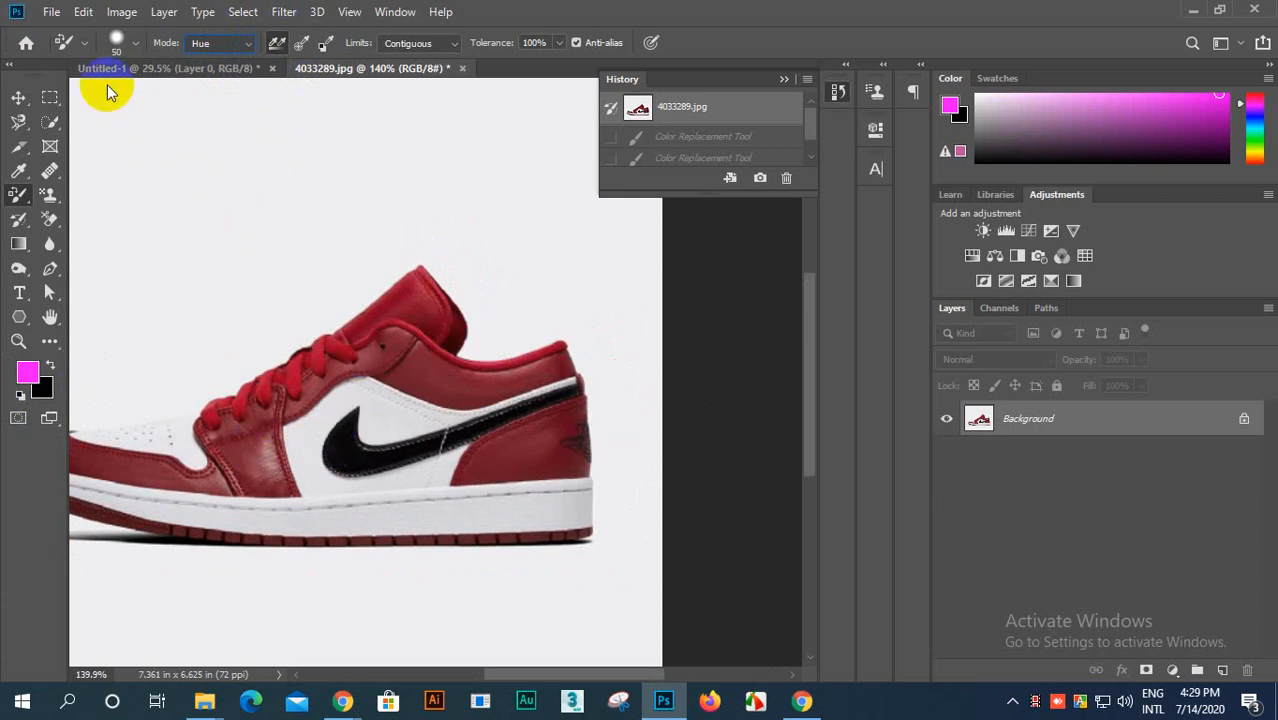
Step: Open the photo of the pair of red high-top shoes, VLRQPR2DHNC7RPUQG3AFUDHXEY.jpg, from Downloads
left_click(50, 12)
left_click(62, 40)
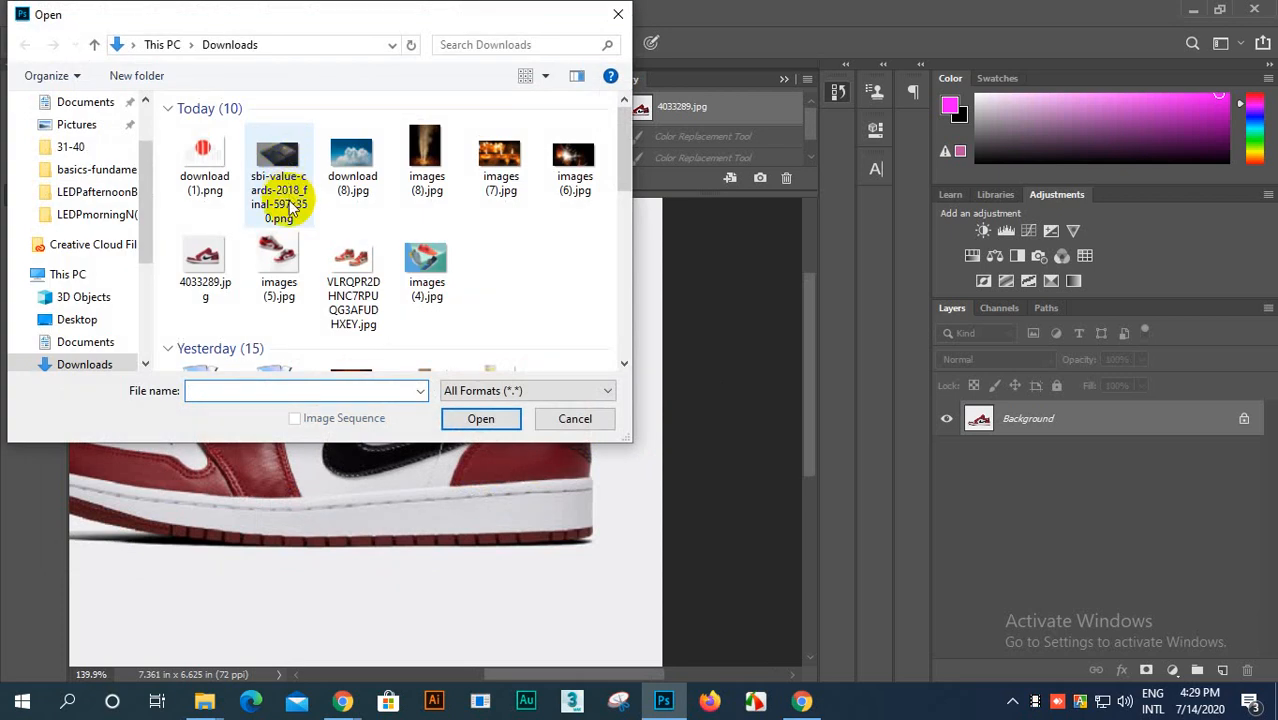
left_click(352, 282)
left_click(457, 421)
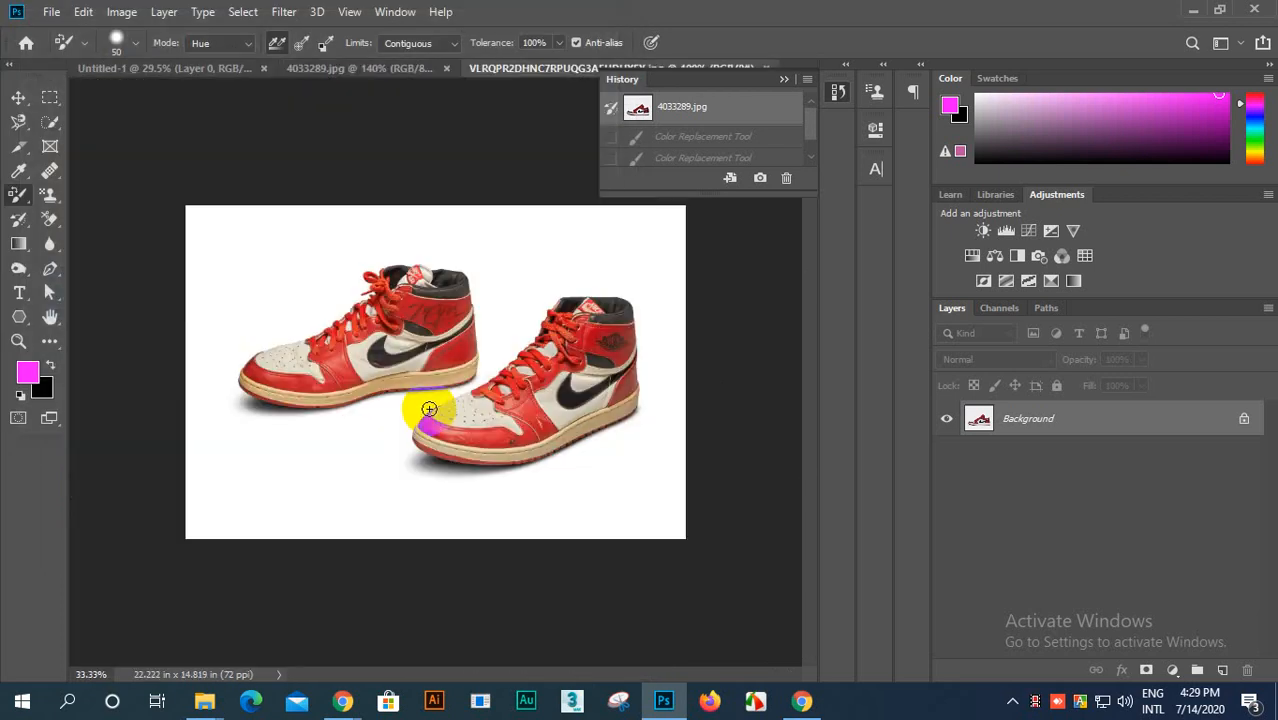
scroll(612, 393, "up", 8)
scroll(719, 361, "down", 2)
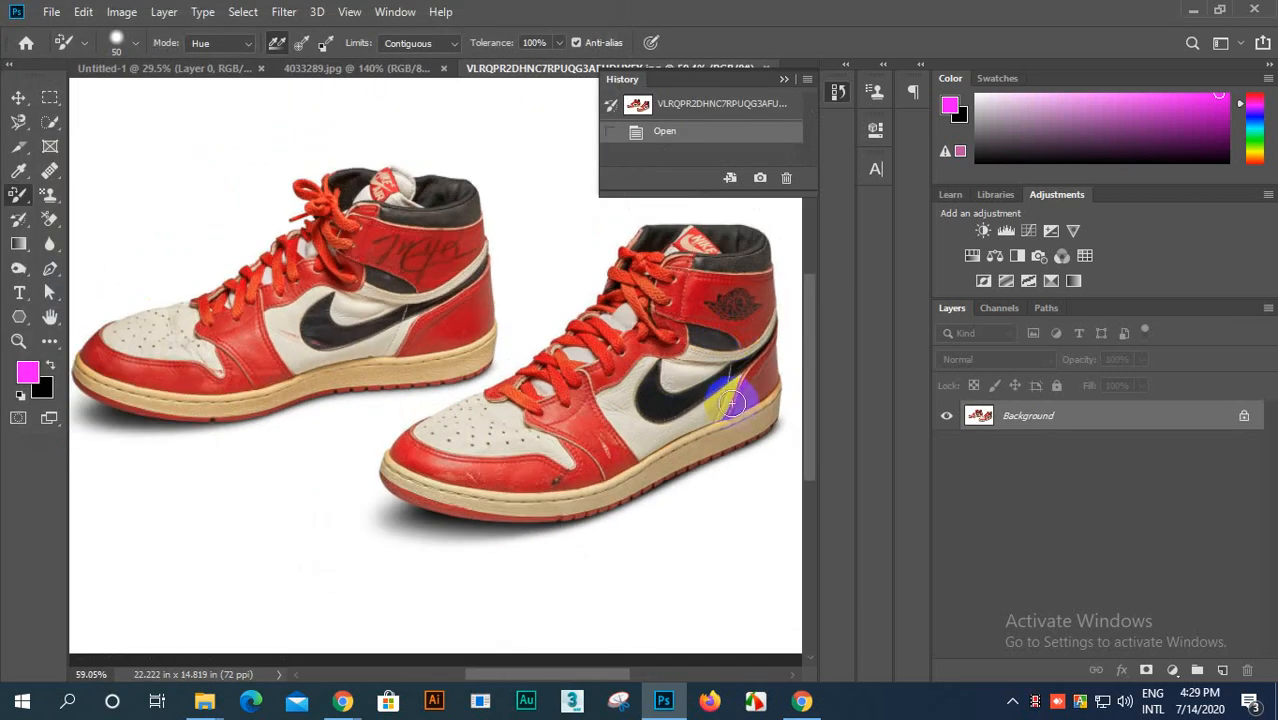
scroll(688, 398, "up", 3)
scroll(685, 398, "down", 5)
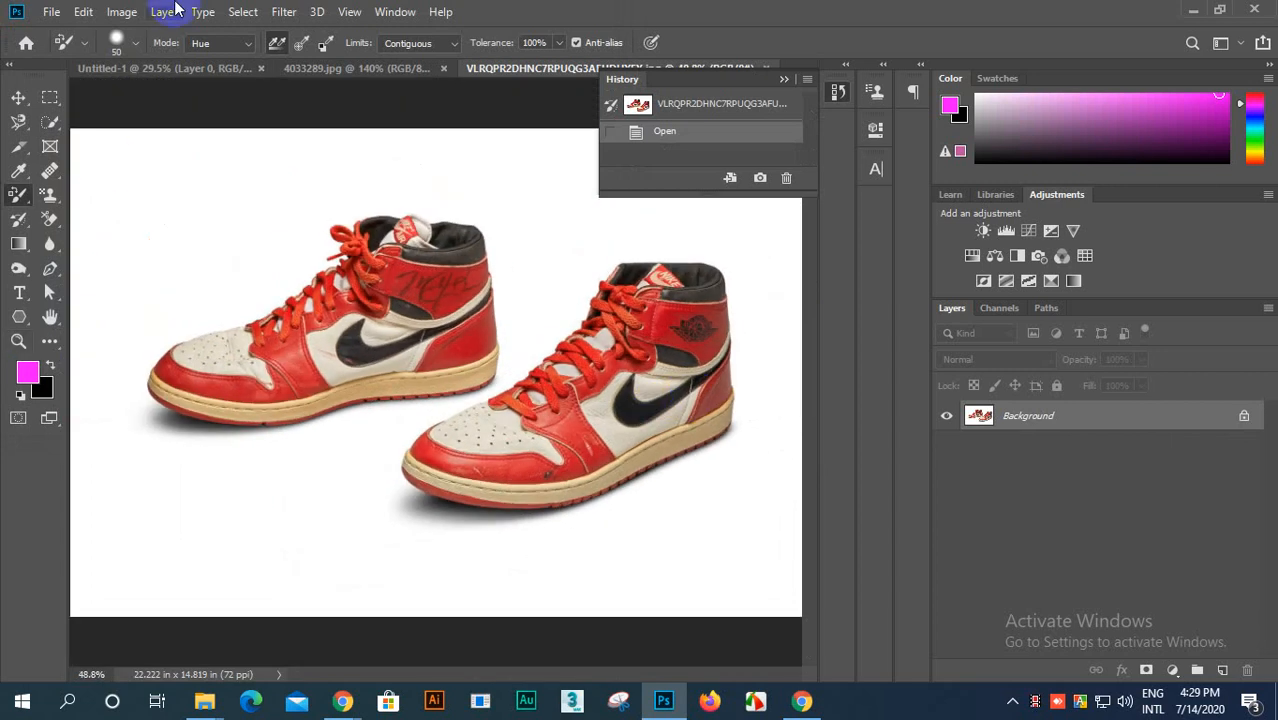
Step: Open the photo of three colorful running shoes, images (4).jpg, from Downloads
left_click(51, 11)
left_click(60, 48)
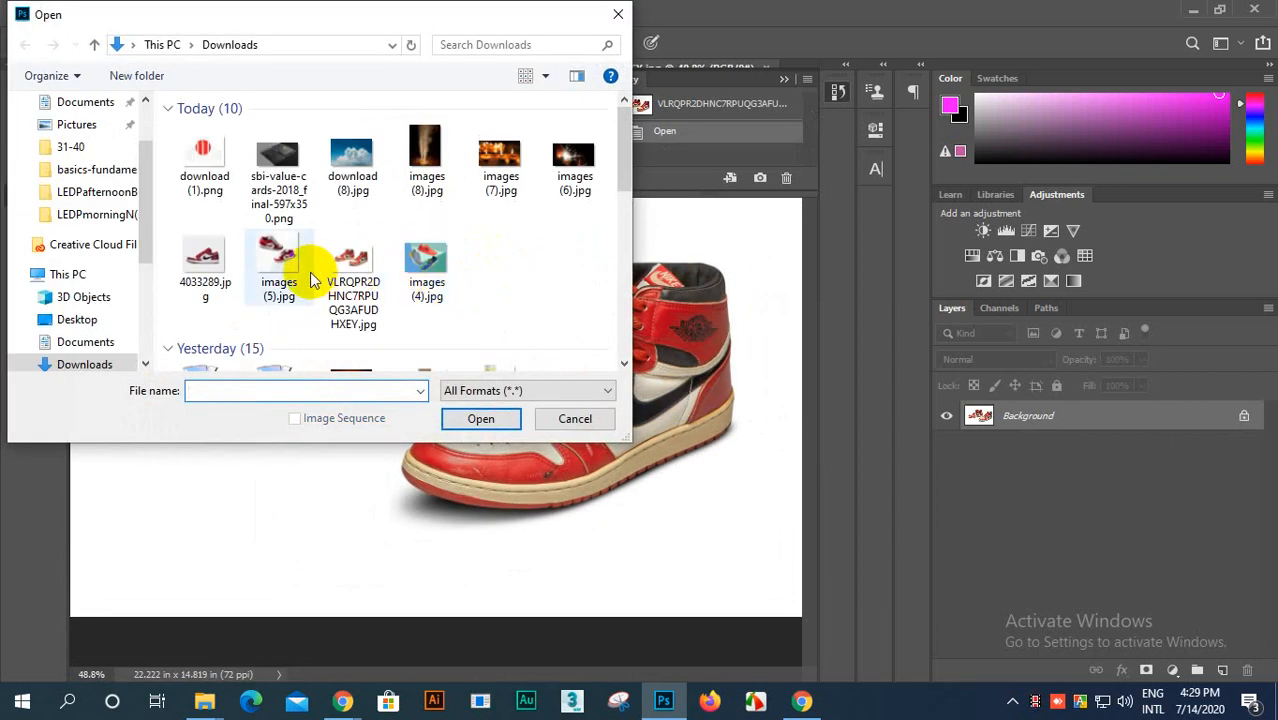
left_click(270, 260)
left_click(230, 265)
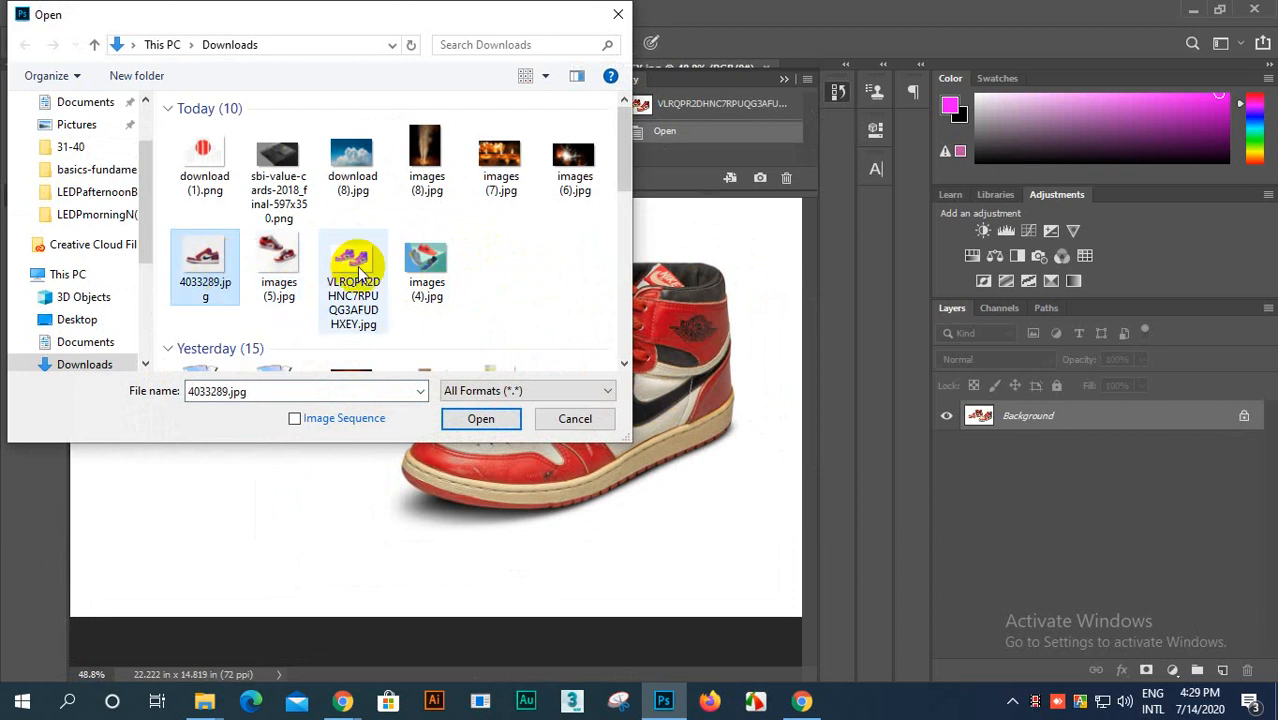
left_click(348, 258)
left_click(418, 270)
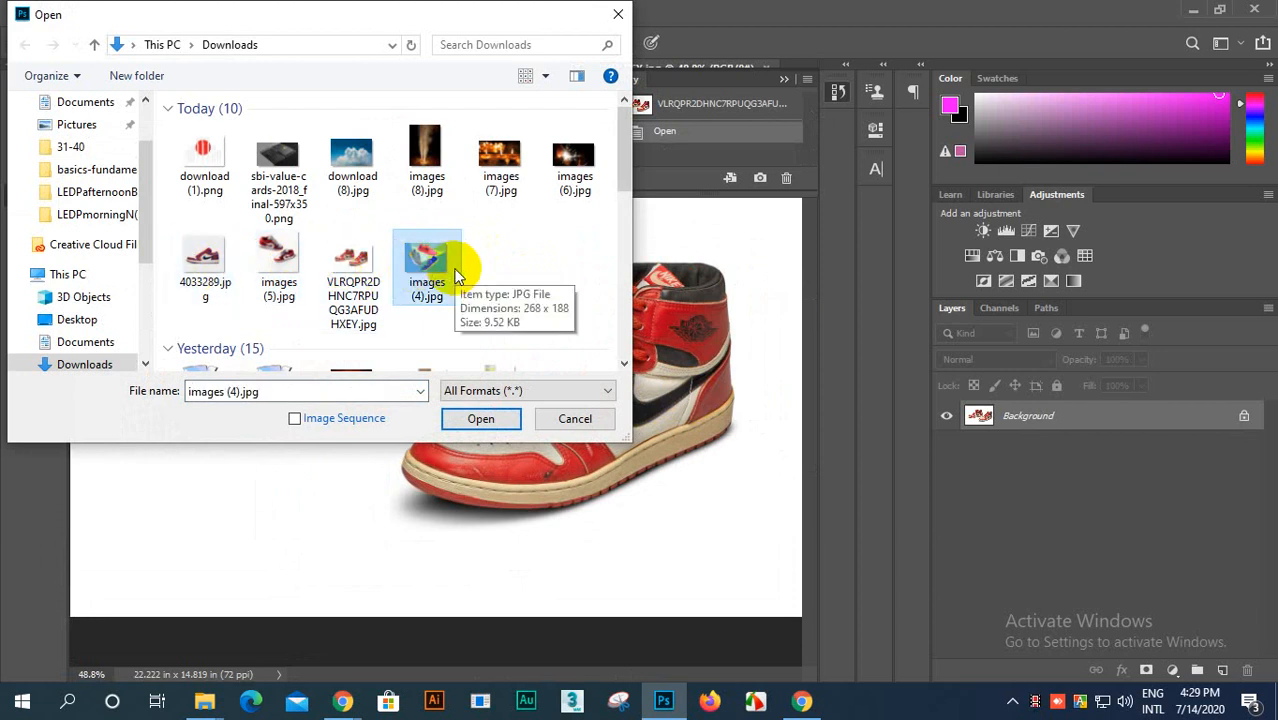
left_click(481, 418)
left_click_drag(425, 330, 437, 343)
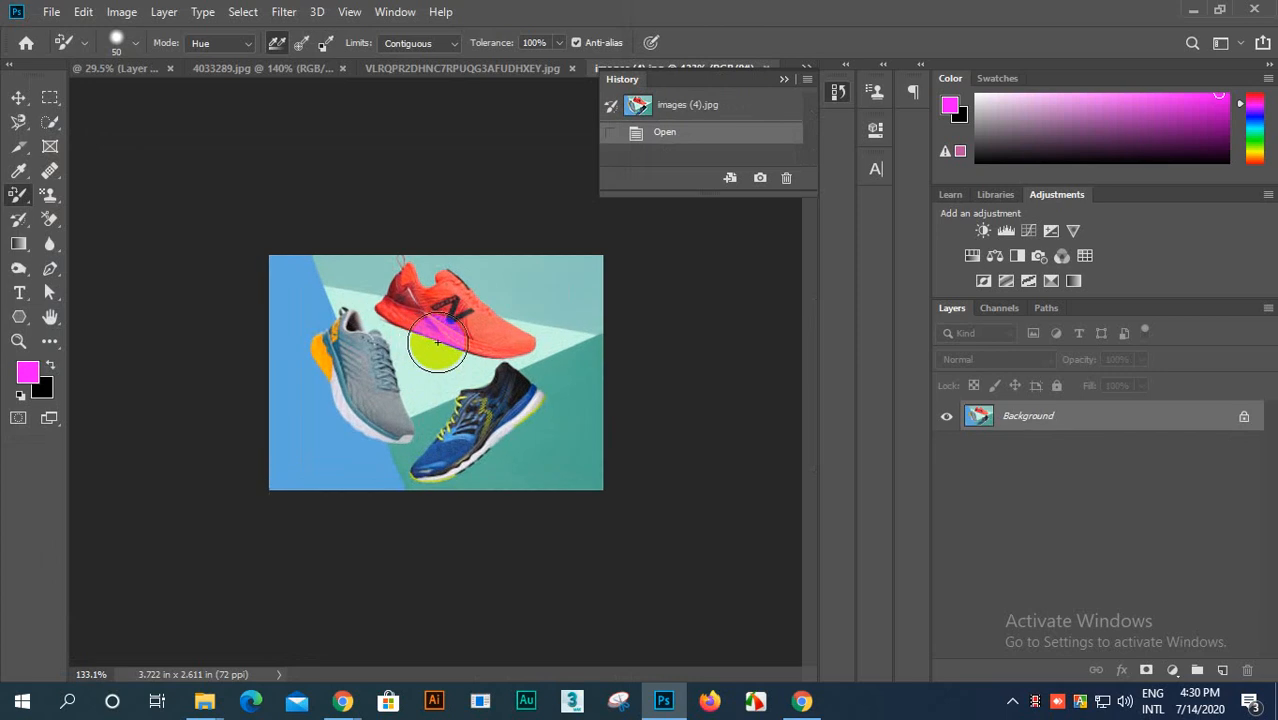
Step: Try painting magenta over the shoes in Hue mode with Continuous and with Once sampling, undoing each attempt
scroll(437, 343, "up", 5)
scroll(395, 287, "down", 2)
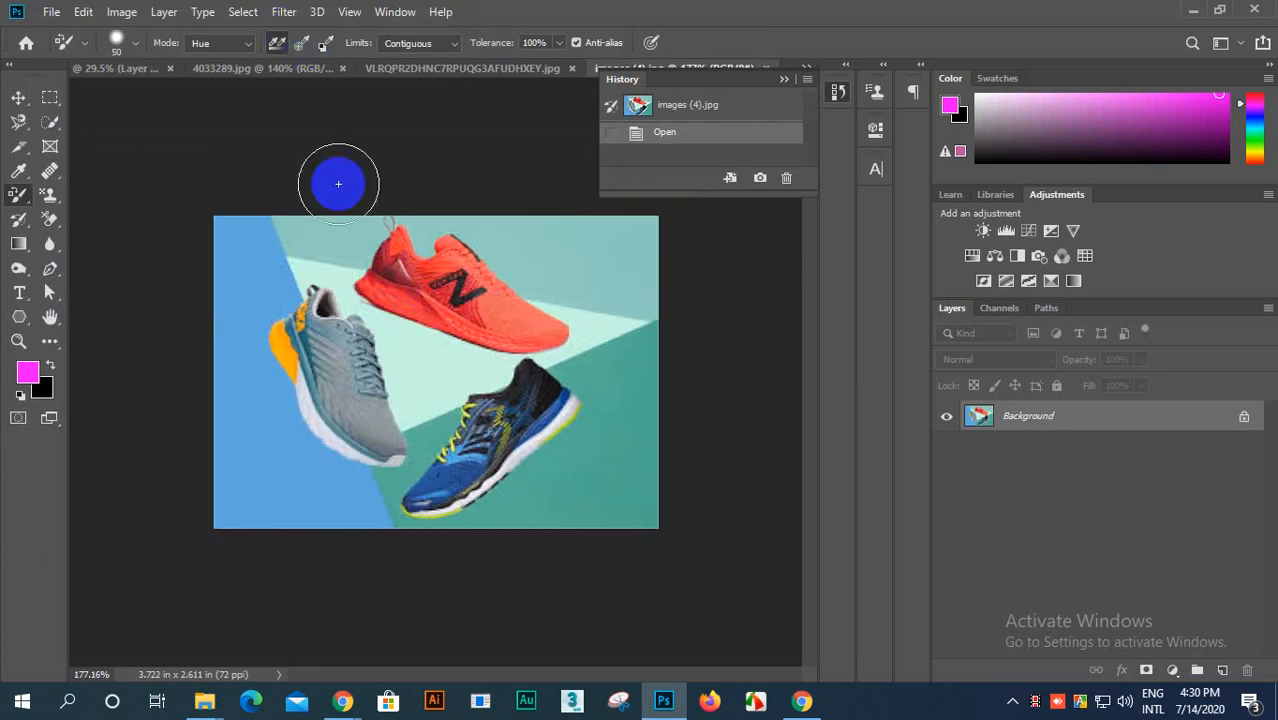
left_click_drag(350, 398, 355, 405)
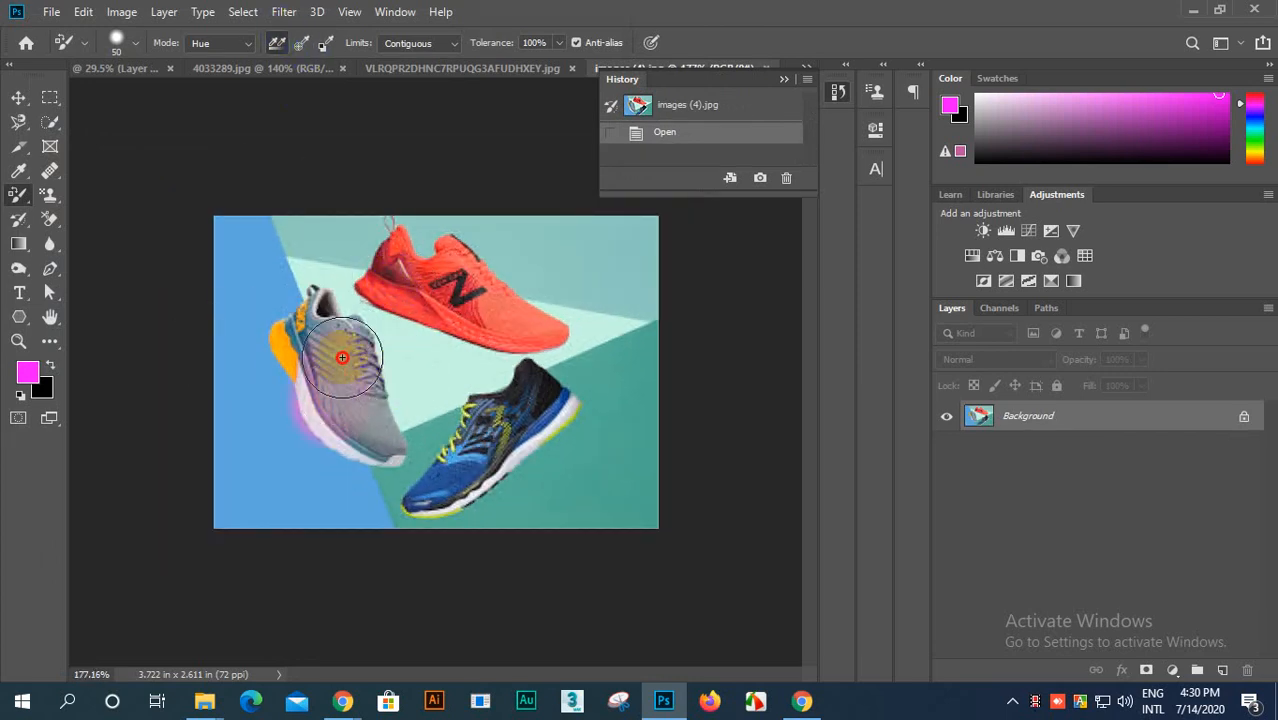
mouse_move(342, 357)
left_mouse_down()
mouse_move(398, 294)
mouse_move(457, 267)
mouse_move(512, 281)
mouse_move(529, 321)
mouse_move(531, 398)
mouse_move(491, 472)
mouse_move(438, 500)
mouse_move(554, 349)
mouse_move(458, 276)
mouse_move(364, 271)
mouse_move(327, 323)
mouse_move(535, 307)
mouse_move(547, 323)
mouse_move(261, 394)
mouse_move(262, 250)
mouse_move(310, 379)
mouse_move(400, 423)
mouse_move(590, 347)
mouse_move(363, 478)
mouse_move(362, 420)
left_mouse_up()
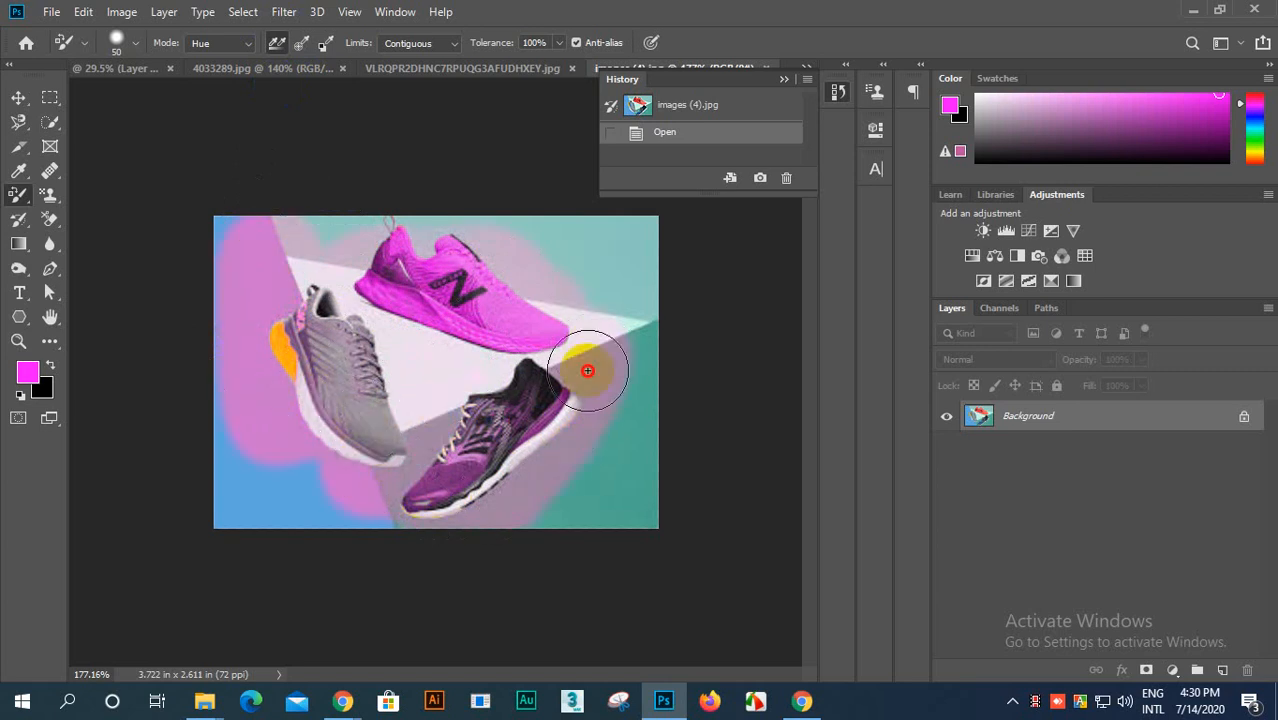
mouse_move(587, 371)
left_mouse_down()
mouse_move(499, 285)
mouse_move(405, 405)
left_mouse_up()
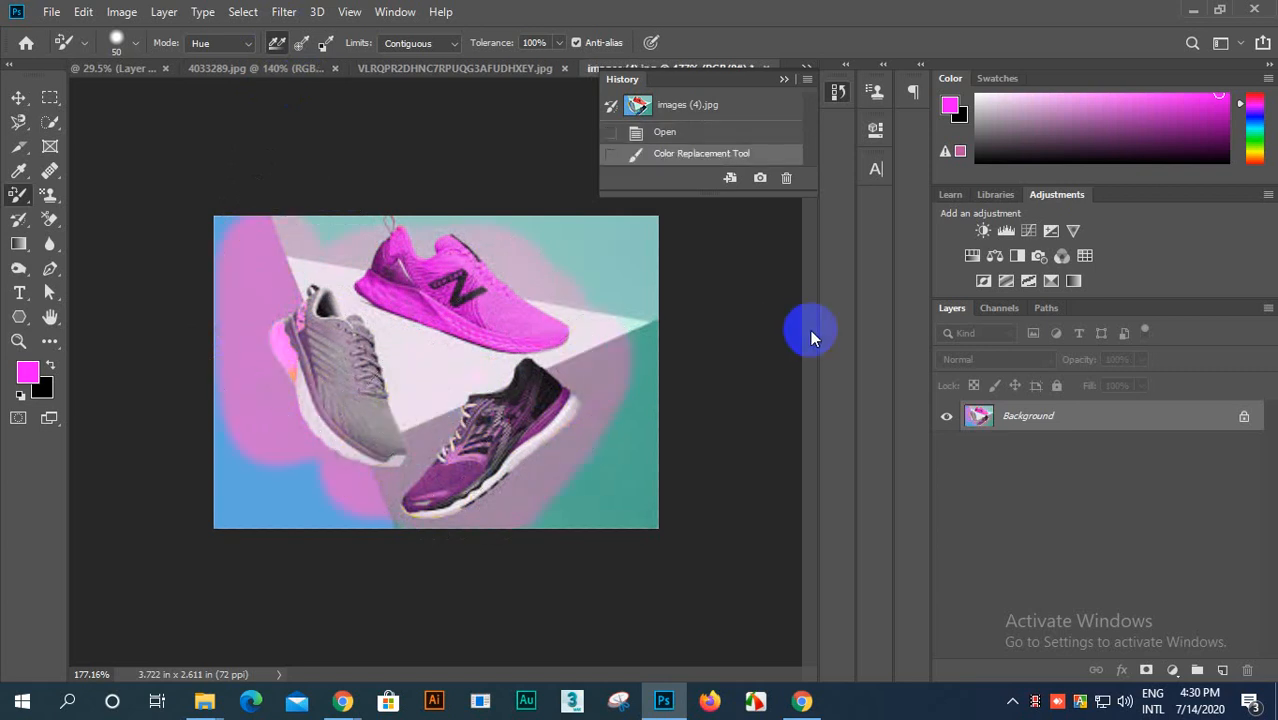
key("ctrl+z")
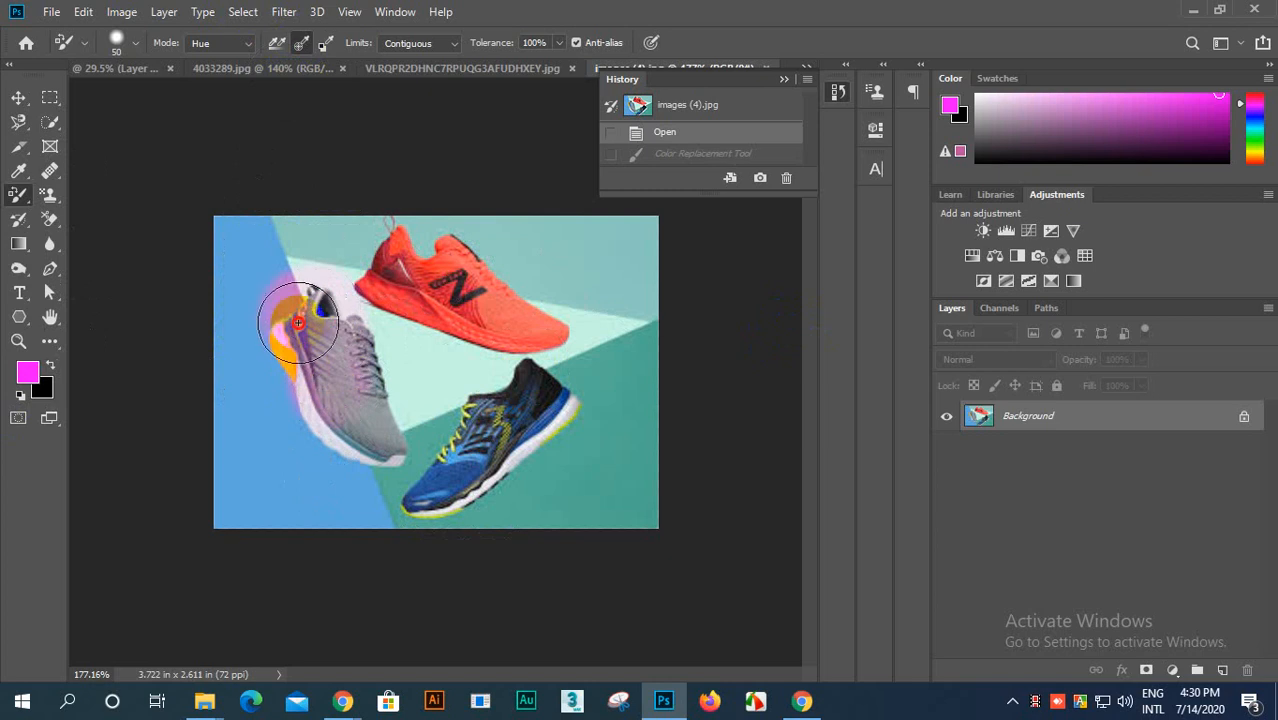
mouse_move(380, 463)
left_mouse_down()
mouse_move(434, 272)
mouse_move(449, 268)
mouse_move(489, 300)
mouse_move(508, 377)
mouse_move(472, 480)
mouse_move(390, 532)
mouse_move(325, 451)
mouse_move(266, 257)
mouse_move(380, 437)
mouse_move(395, 430)
mouse_move(460, 256)
mouse_move(511, 270)
mouse_move(559, 314)
mouse_move(601, 296)
mouse_move(635, 230)
mouse_move(591, 219)
mouse_move(333, 263)
mouse_move(326, 330)
mouse_move(400, 395)
left_mouse_up()
key("ctrl+z")
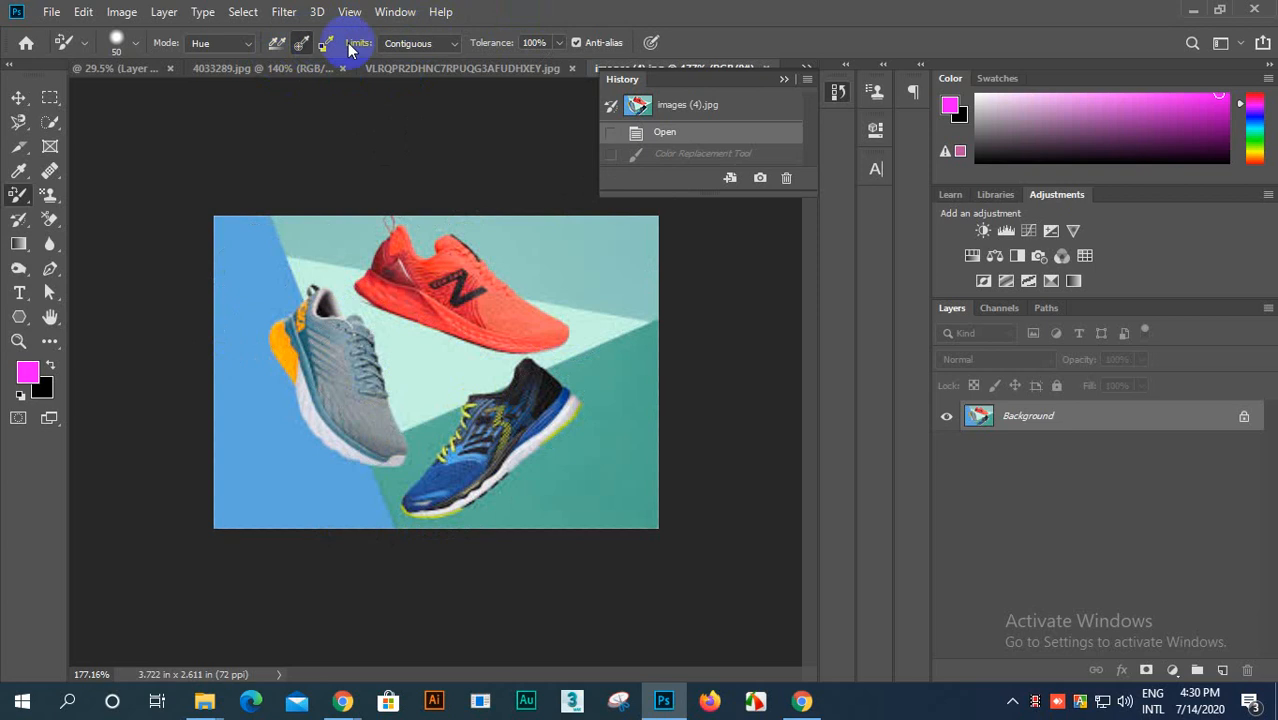
Step: Recolor the red running shoe magenta in Hue mode, with sampling set to Once and limits set to Find Edges
left_click(300, 43)
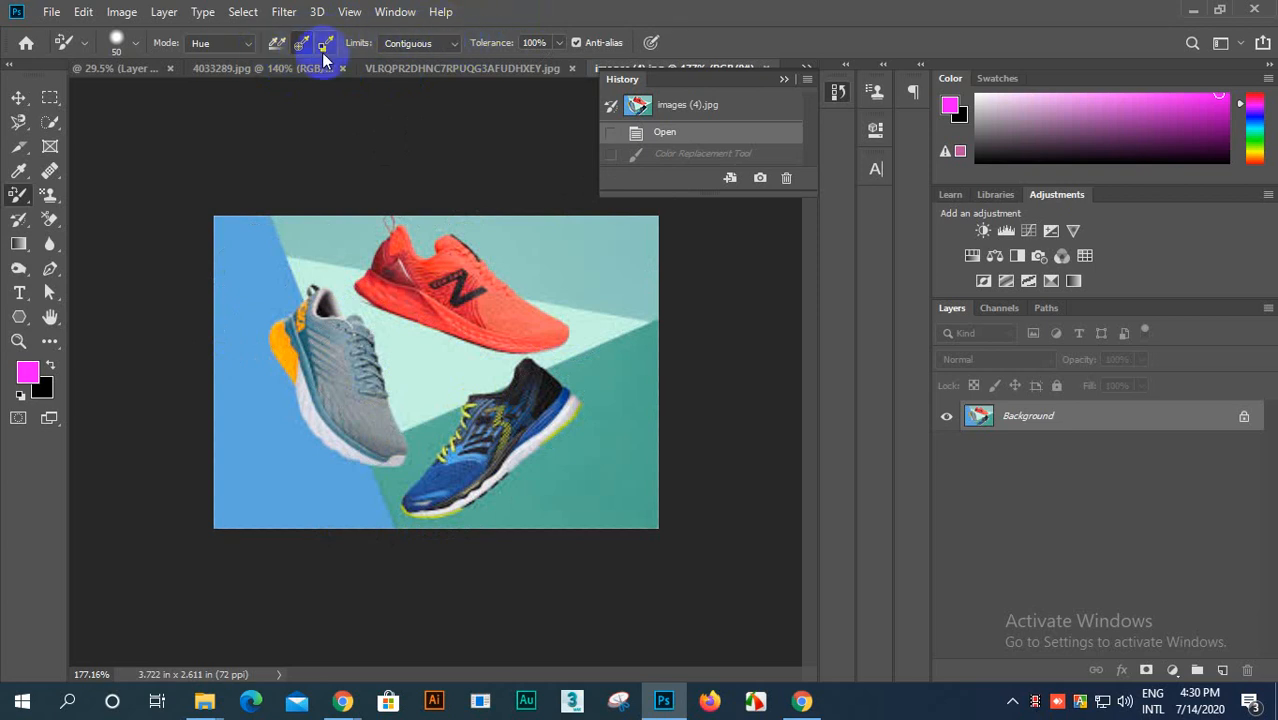
left_click(448, 43)
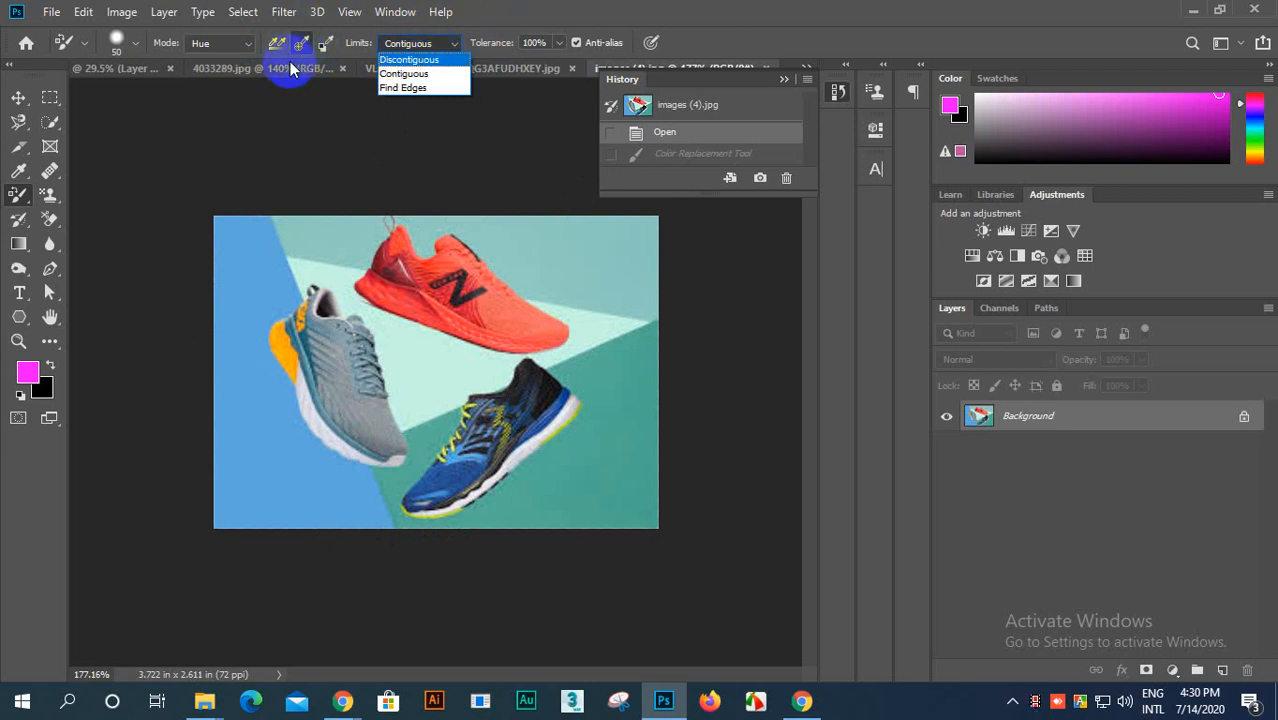
left_click(413, 88)
mouse_move(431, 331)
left_mouse_down()
mouse_move(362, 287)
mouse_move(532, 335)
mouse_move(557, 323)
mouse_move(512, 301)
mouse_move(463, 243)
mouse_move(439, 245)
mouse_move(498, 320)
mouse_move(425, 307)
mouse_move(426, 284)
mouse_move(485, 334)
mouse_move(407, 294)
mouse_move(462, 295)
mouse_move(379, 266)
mouse_move(398, 228)
mouse_move(404, 278)
mouse_move(404, 235)
mouse_move(478, 276)
mouse_move(467, 321)
mouse_move(476, 283)
mouse_move(414, 289)
mouse_move(401, 246)
mouse_move(360, 300)
mouse_move(364, 283)
mouse_move(309, 391)
mouse_move(328, 264)
left_mouse_up()
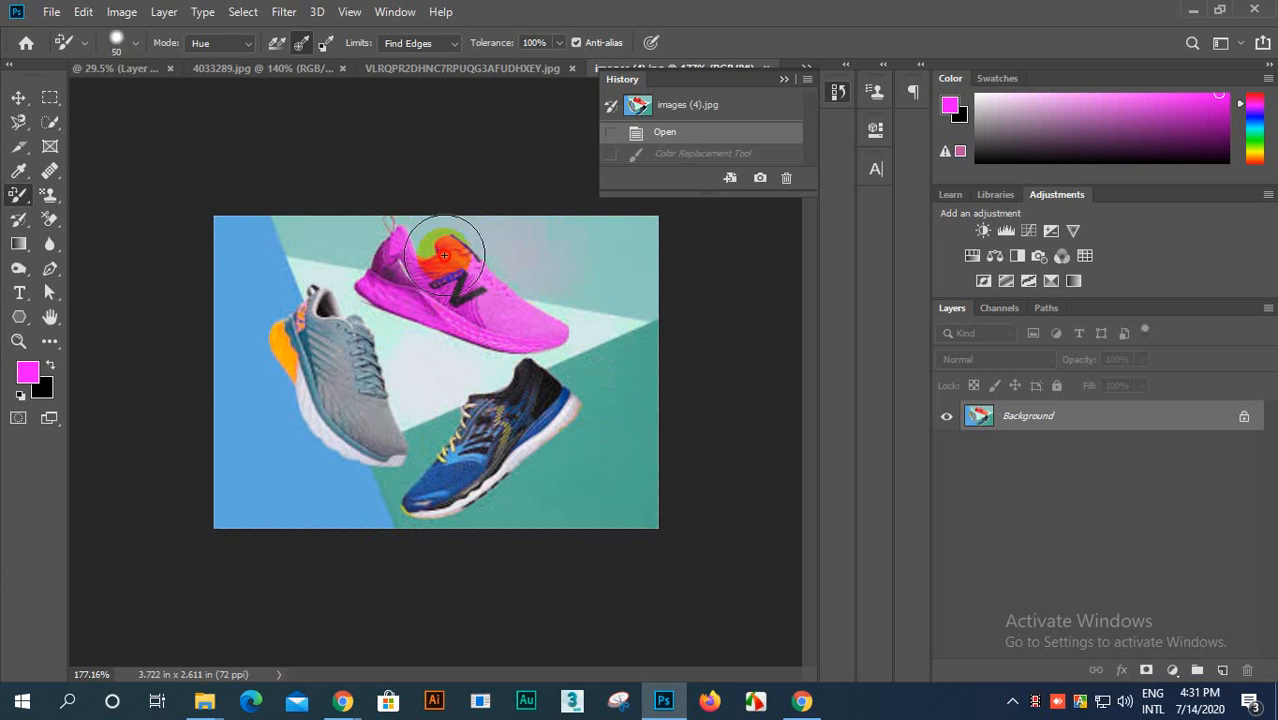
mouse_move(382, 392)
left_mouse_down()
mouse_move(338, 417)
mouse_move(334, 379)
mouse_move(334, 445)
left_mouse_up()
Step: Examine the magenta shoe's edges and the surrounding background at different magnifications
scroll(454, 325, "up", 4)
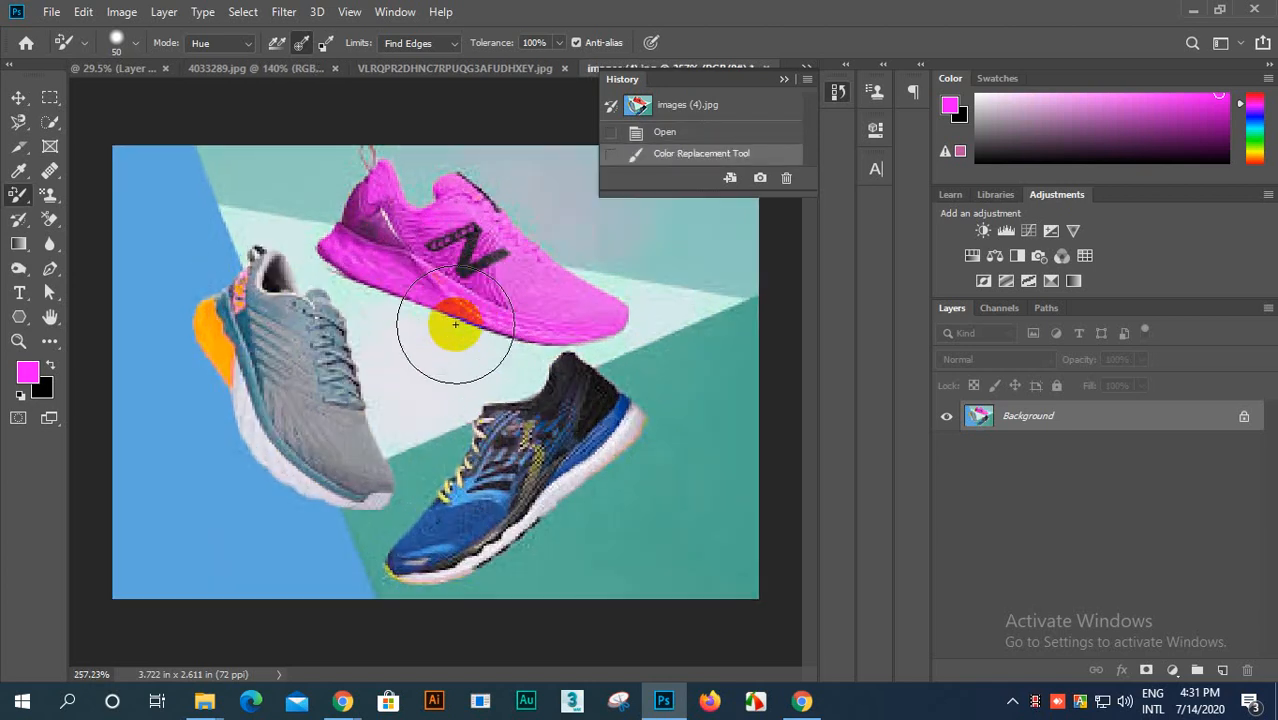
scroll(460, 325, "down", 5)
scroll(434, 357, "up", 2)
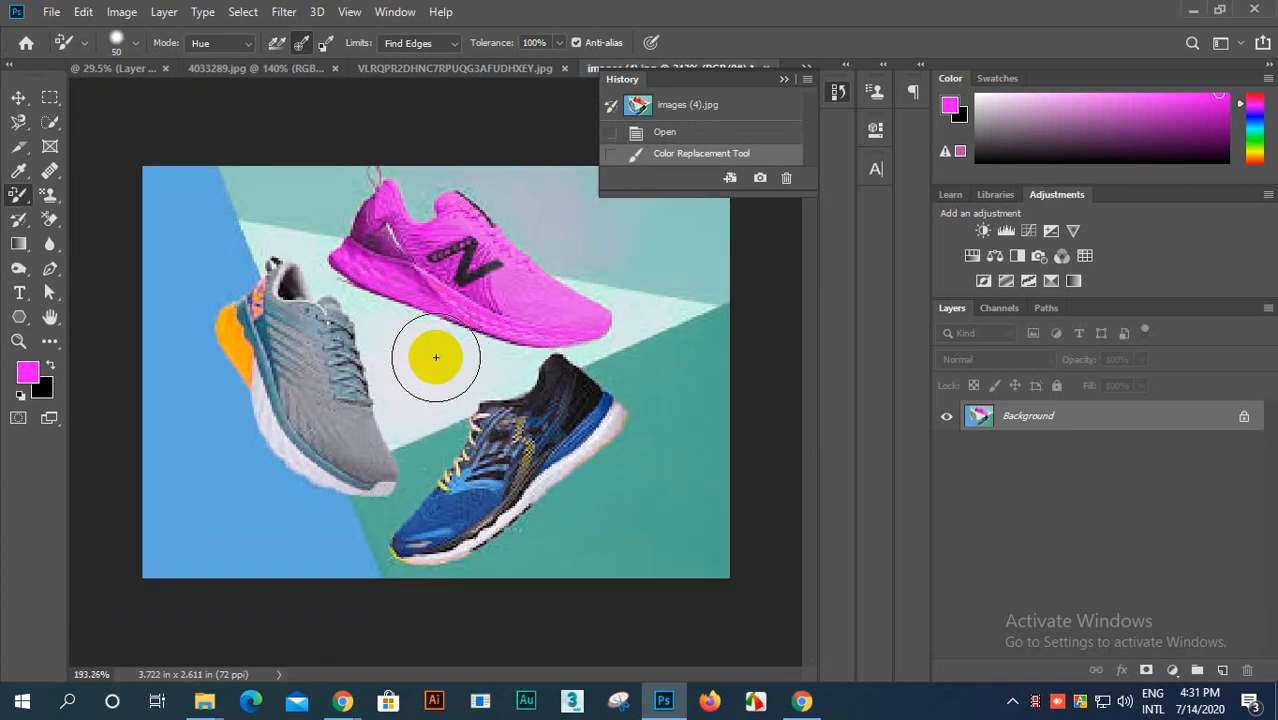
scroll(435, 357, "down", 2)
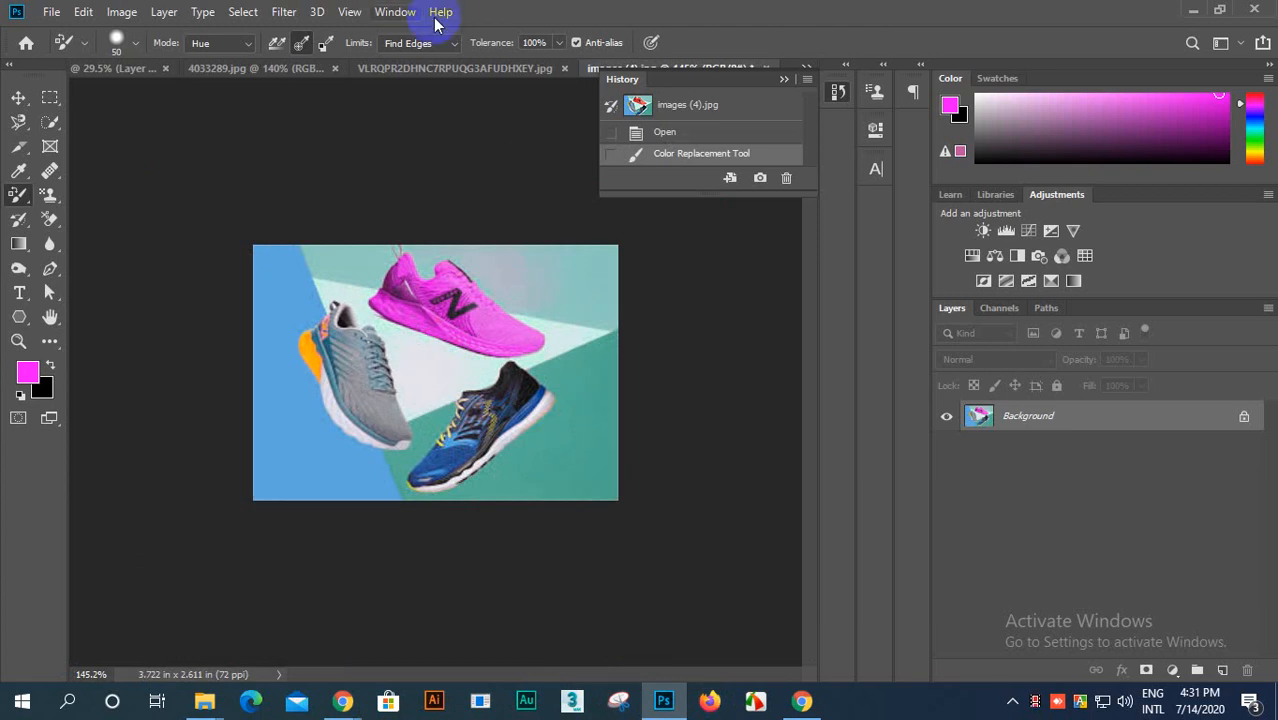
scroll(403, 310, "up", 4)
scroll(404, 315, "down", 4)
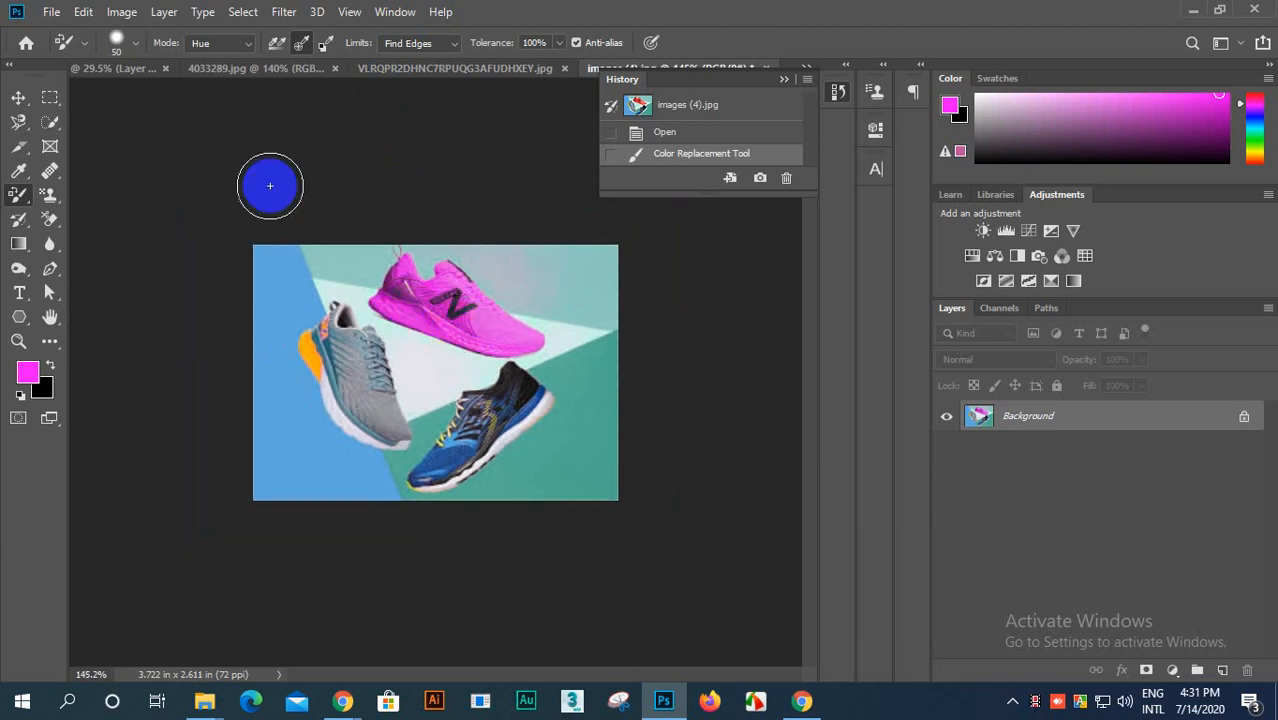
scroll(300, 250, "down", 2)
scroll(320, 170, "up", 3)
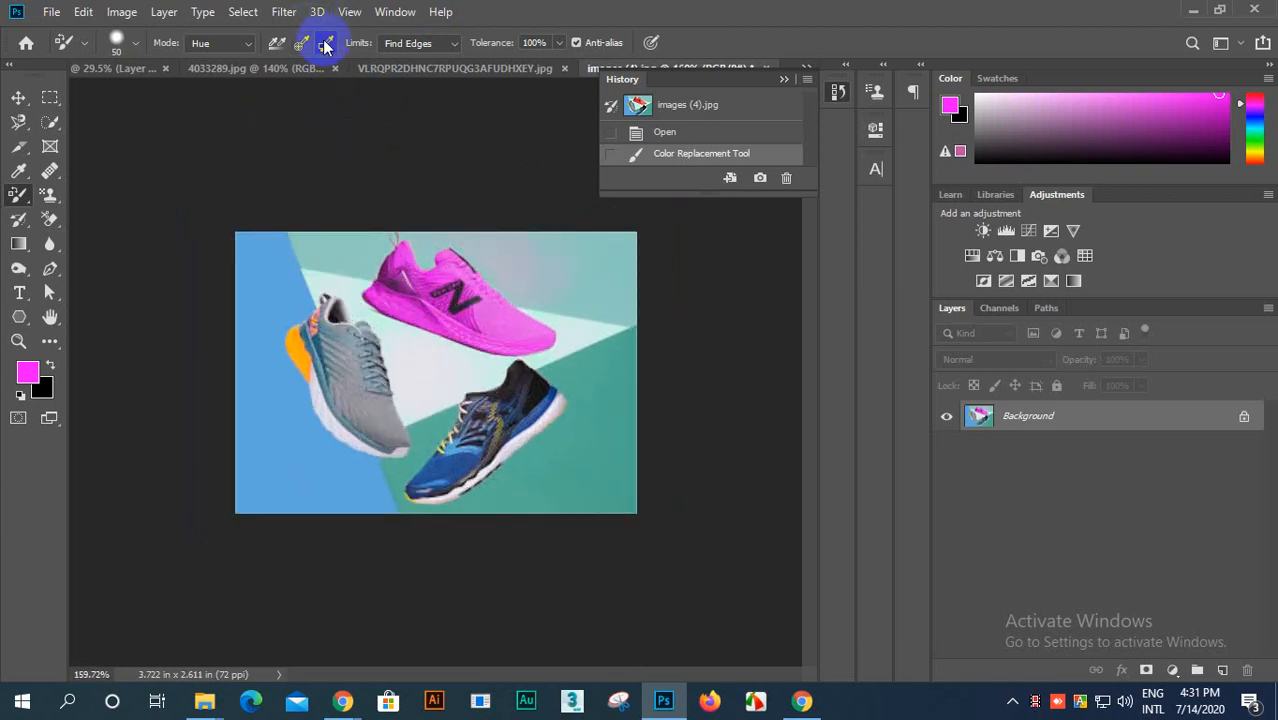
Step: Revert the photo of the three running shoes to its original history snapshot
left_click(21, 397)
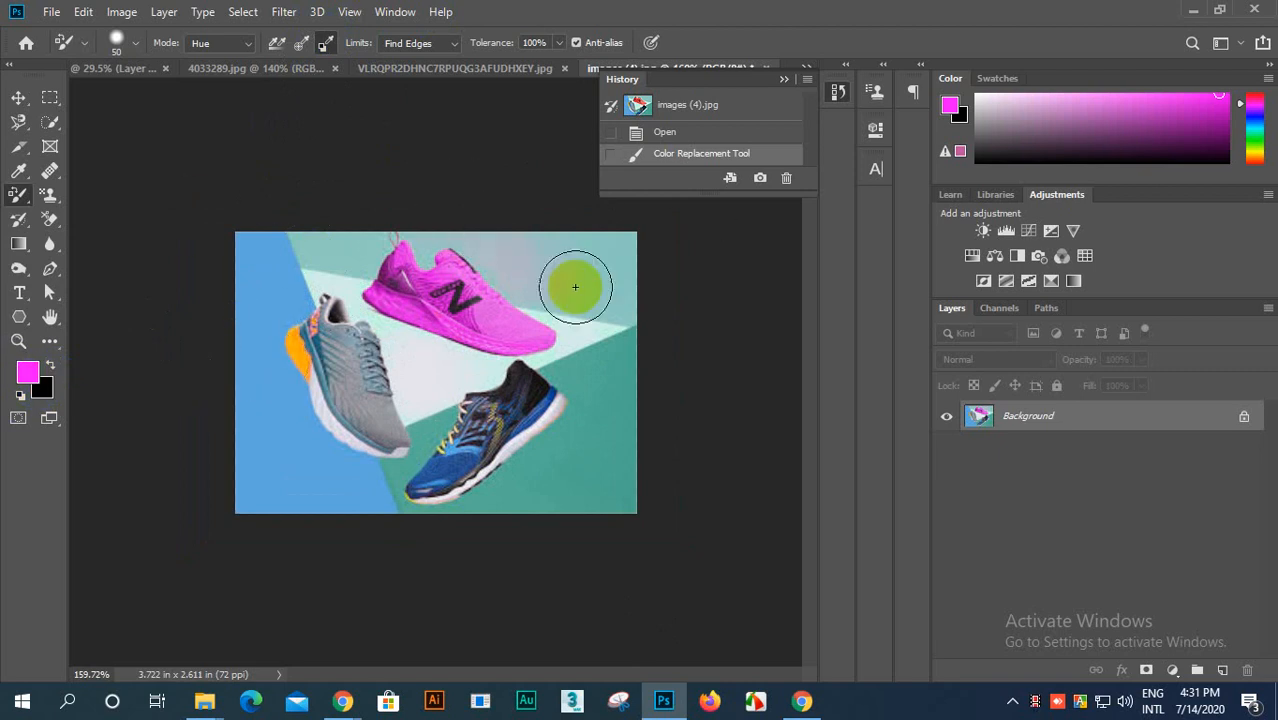
left_click(706, 110)
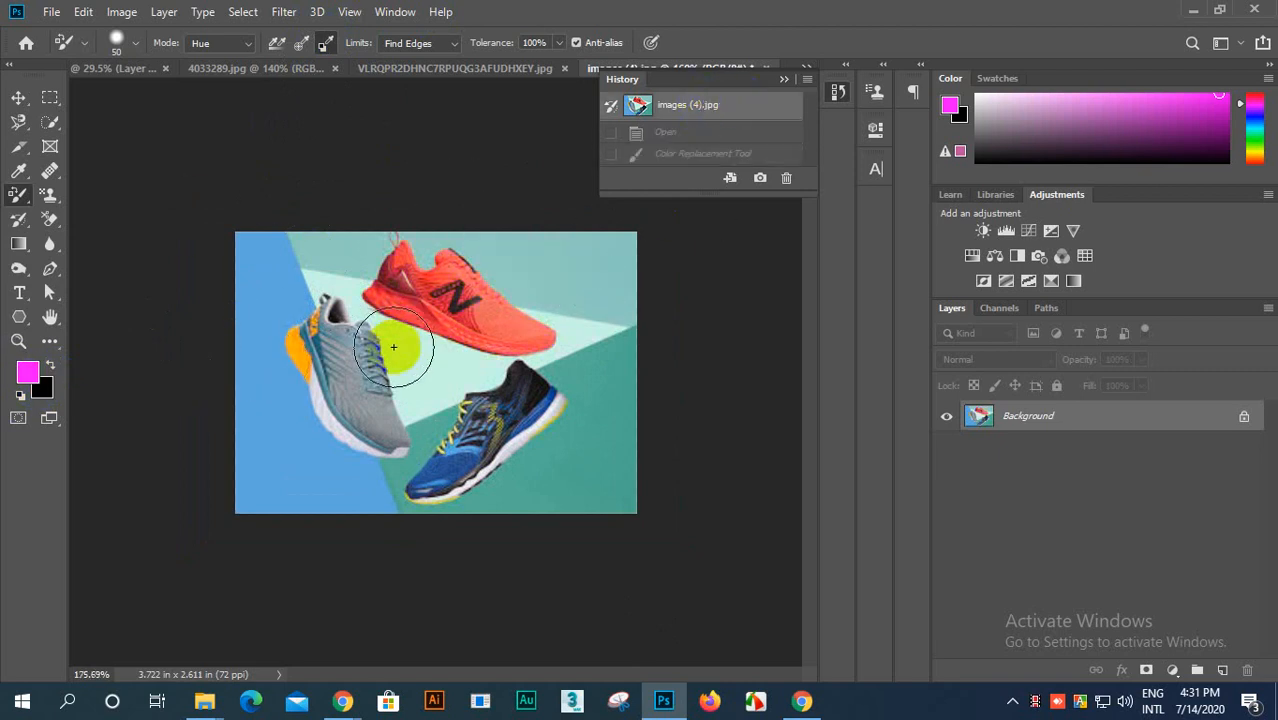
scroll(413, 357, "up", 1)
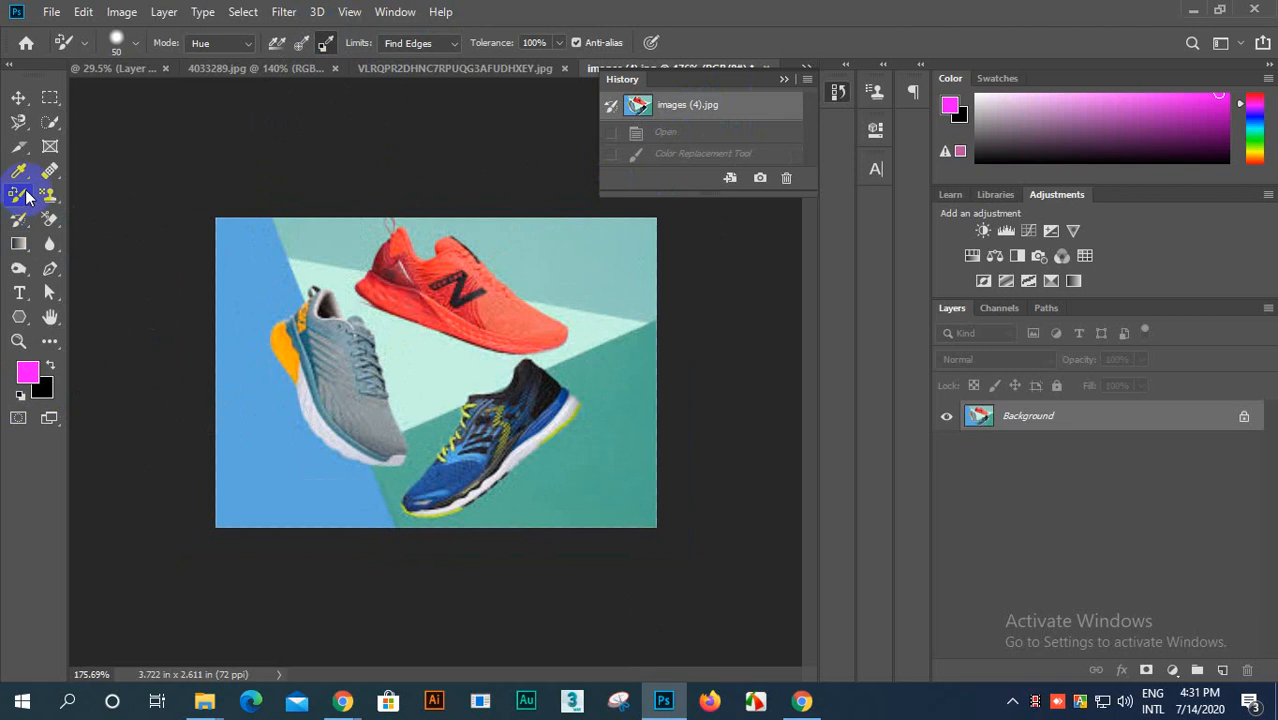
Step: Set the background color to a blue sampled from the blue running shoe and the foreground color to magenta
left_click_drag(462, 406, 472, 413)
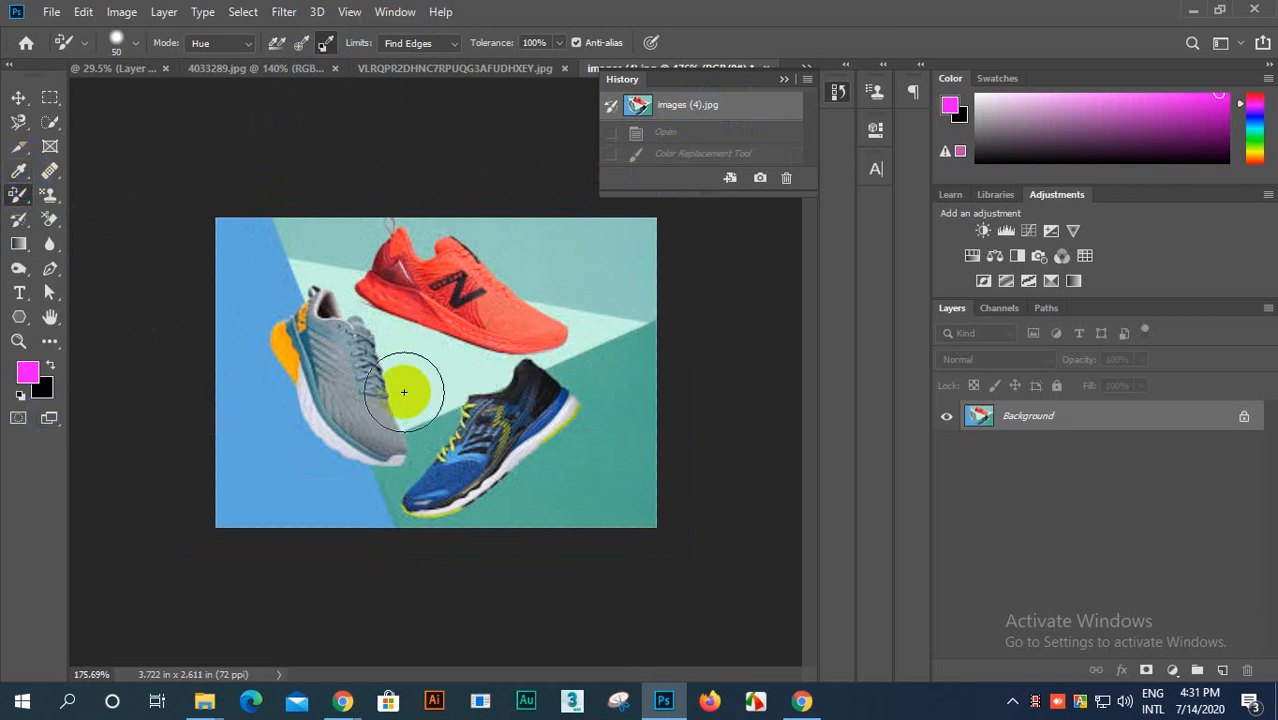
left_click(555, 404, "alt")
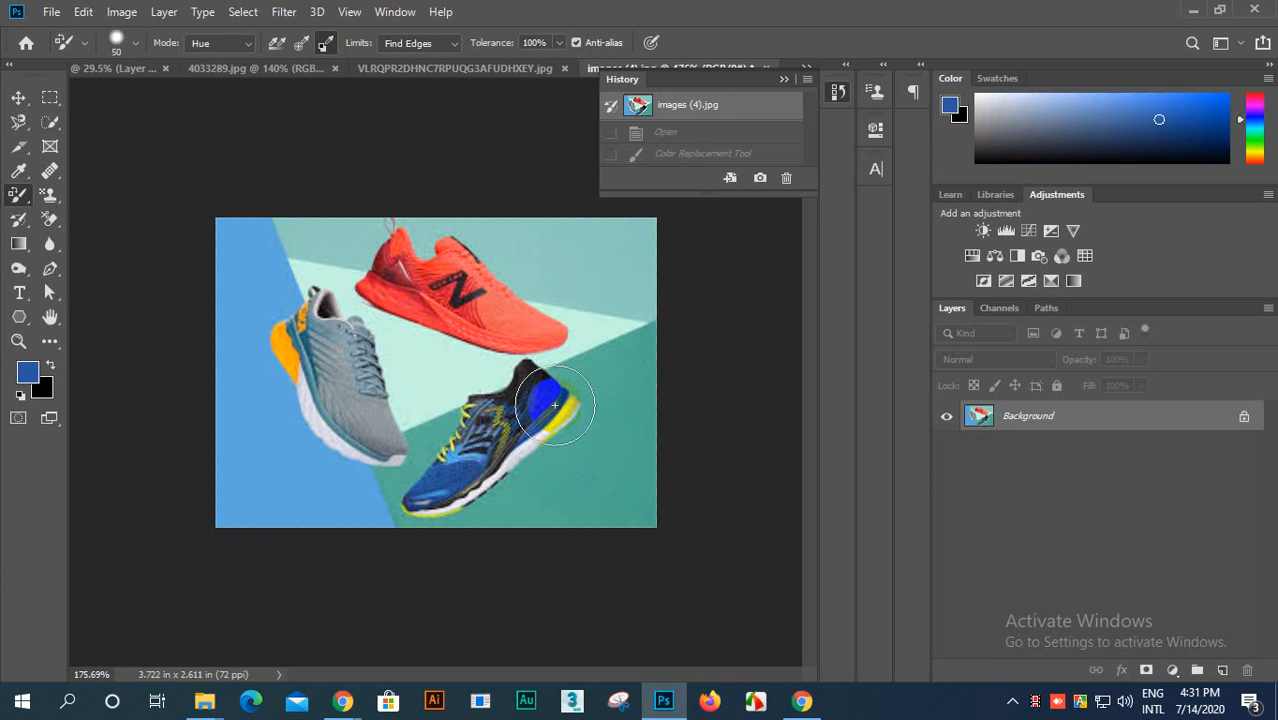
scroll(447, 477, "up", 1)
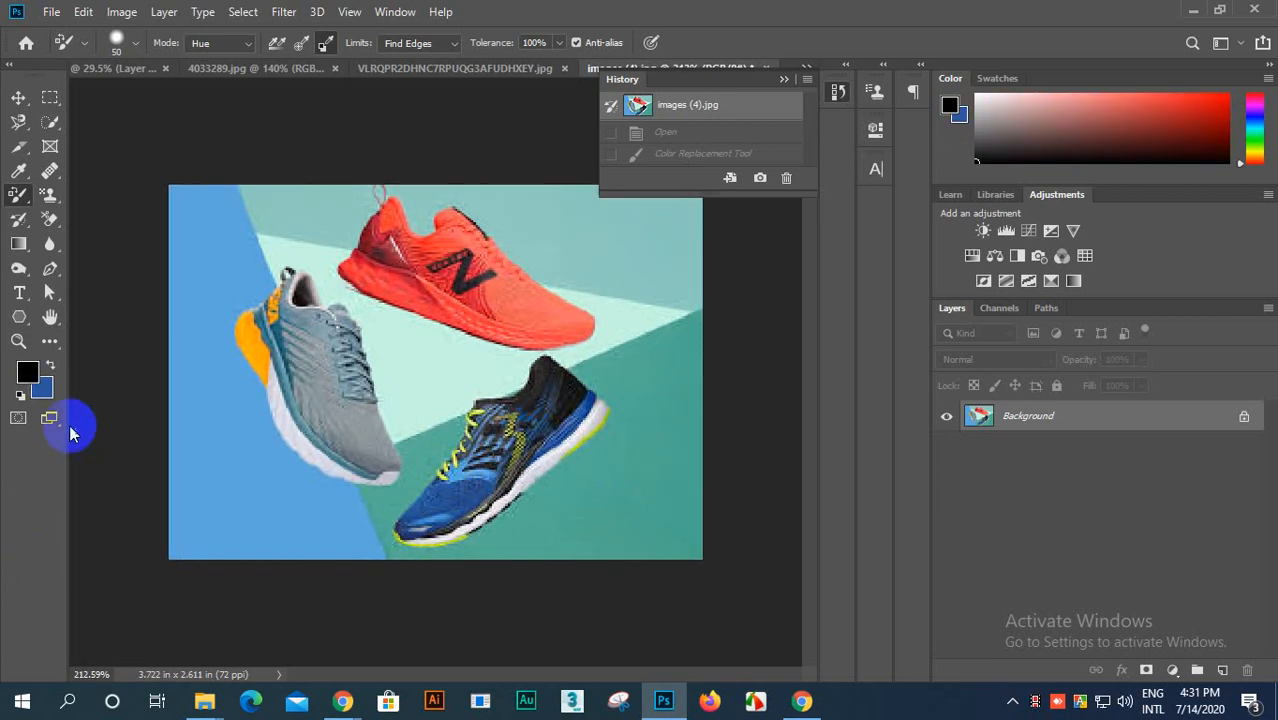
left_click(48, 372)
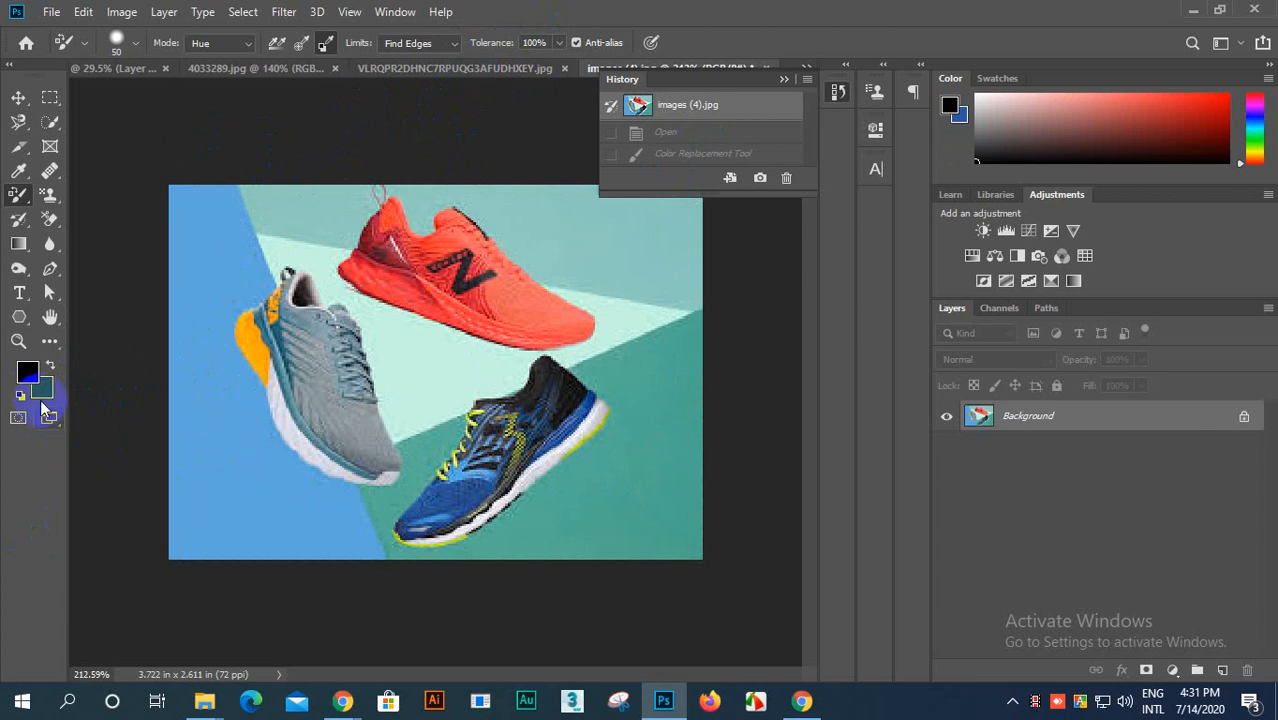
left_click(35, 372)
left_click_drag(799, 294, 885, 270)
left_click(1069, 264)
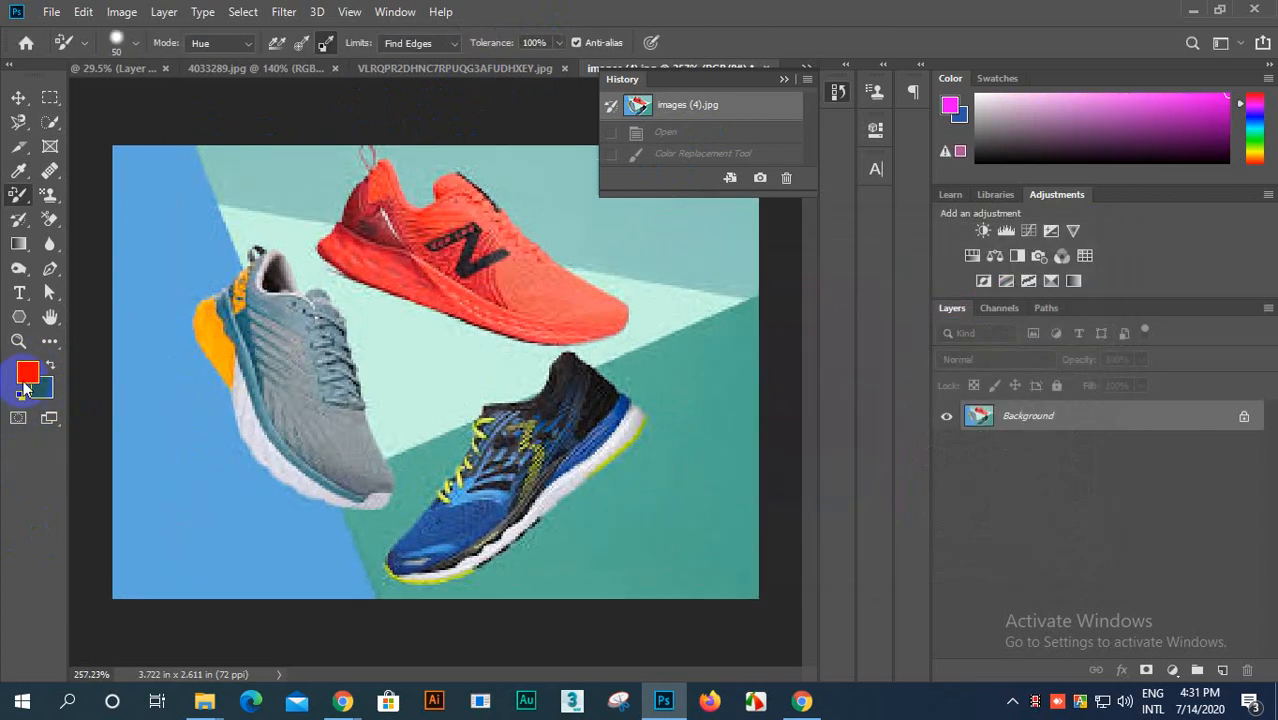
Step: Try painting magenta over the grey shoe and blue backdrop with Background Swatch sampling and Find Edges limits, and undo the stroke
key("ctrl+plus")
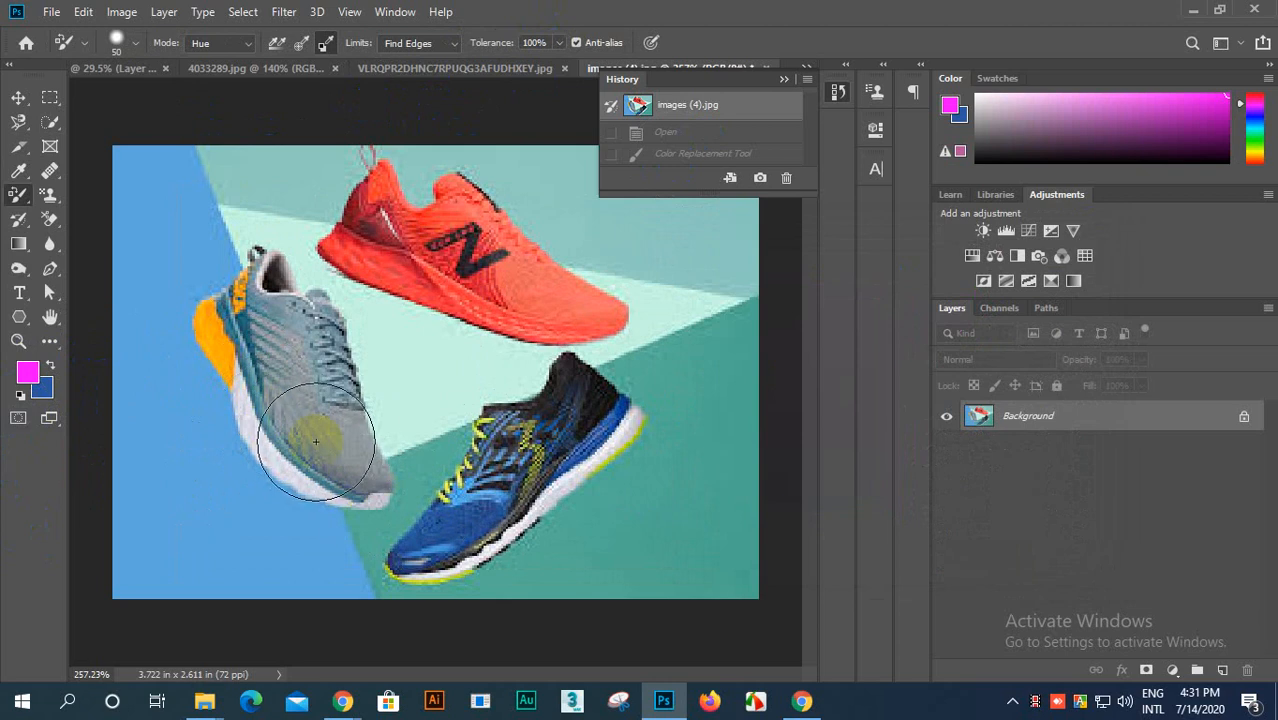
mouse_move(287, 349)
left_mouse_down()
mouse_move(297, 241)
mouse_move(430, 193)
mouse_move(559, 196)
mouse_move(488, 283)
mouse_move(360, 372)
mouse_move(372, 411)
mouse_move(590, 298)
mouse_move(605, 322)
mouse_move(462, 551)
mouse_move(608, 449)
mouse_move(630, 413)
mouse_move(581, 455)
mouse_move(646, 385)
mouse_move(580, 476)
mouse_move(497, 551)
mouse_move(634, 411)
mouse_move(597, 447)
mouse_move(256, 633)
mouse_move(150, 490)
mouse_move(189, 552)
mouse_move(214, 367)
mouse_move(175, 215)
mouse_move(49, 405)
mouse_move(113, 171)
mouse_move(117, 281)
mouse_move(163, 140)
mouse_move(224, 470)
mouse_move(277, 536)
mouse_move(372, 550)
mouse_move(190, 520)
left_mouse_up()
key("ctrl+z")
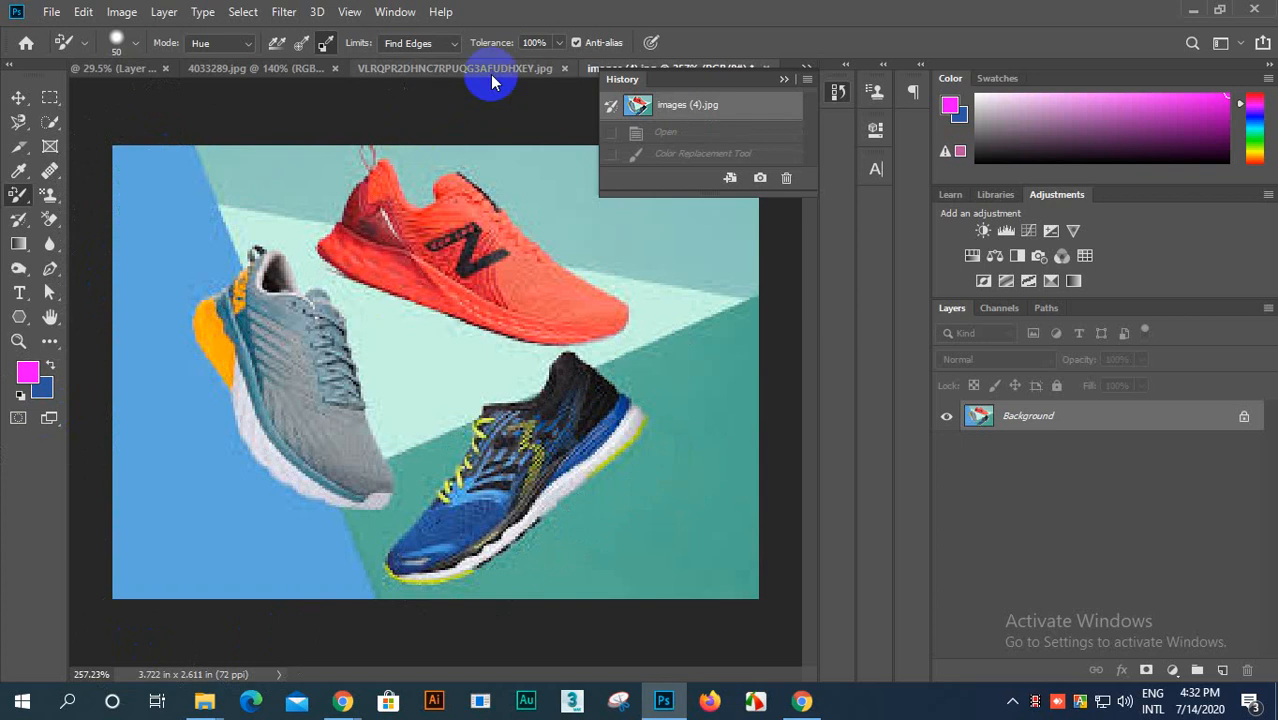
Step: Set the limits to Discontiguous, try painting magenta across the shoes and backdrop, inspect the blue shoe's recoloring closely, and undo the painting
left_click(452, 43)
left_click(451, 61)
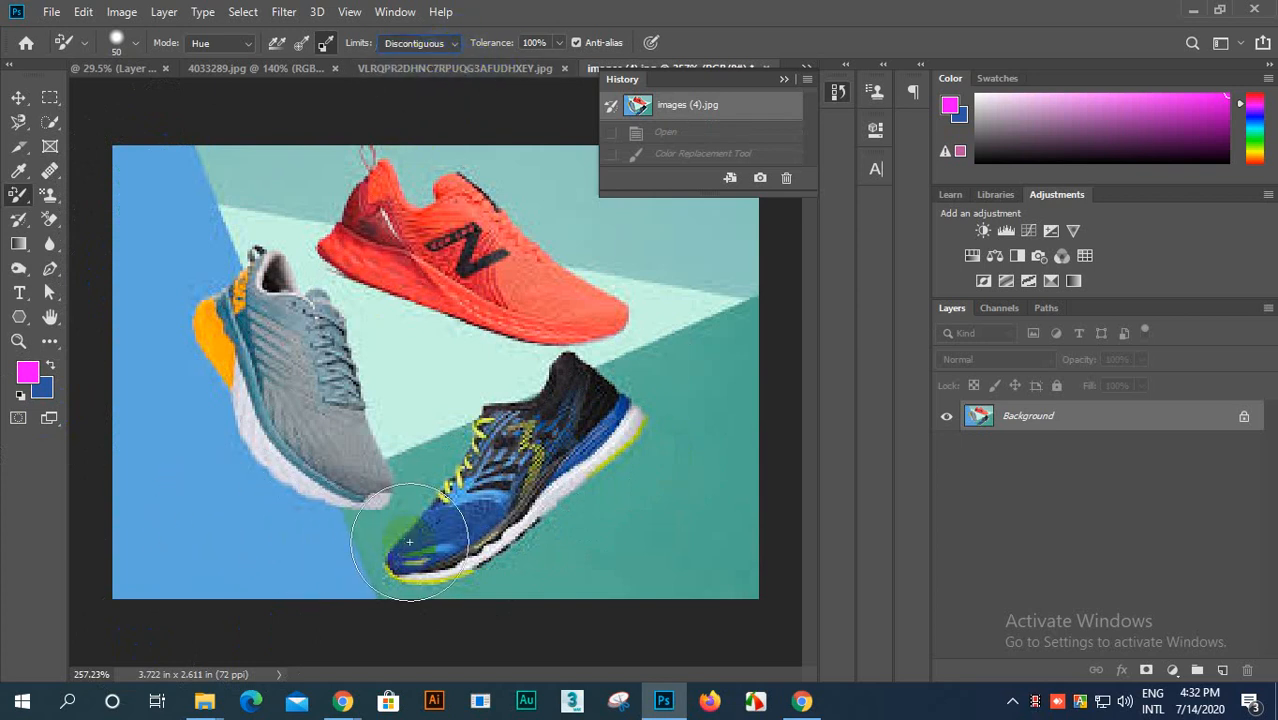
mouse_move(448, 535)
left_mouse_down()
mouse_move(550, 494)
mouse_move(530, 499)
mouse_move(631, 383)
mouse_move(418, 550)
mouse_move(586, 409)
mouse_move(570, 417)
mouse_move(409, 555)
mouse_move(613, 400)
mouse_move(210, 622)
mouse_move(269, 430)
mouse_move(243, 415)
mouse_move(438, 200)
mouse_move(143, 308)
mouse_move(284, 160)
mouse_move(266, 156)
mouse_move(245, 357)
mouse_move(381, 415)
mouse_move(690, 313)
mouse_move(594, 355)
mouse_move(413, 520)
mouse_move(601, 507)
mouse_move(422, 635)
mouse_move(115, 629)
mouse_move(347, 461)
mouse_move(2, 497)
mouse_move(190, 307)
mouse_move(76, 498)
mouse_move(124, 568)
mouse_move(380, 413)
mouse_move(490, 502)
mouse_move(659, 459)
mouse_move(731, 341)
mouse_move(779, 433)
mouse_move(730, 581)
mouse_move(666, 305)
mouse_move(443, 245)
mouse_move(534, 146)
mouse_move(786, 251)
mouse_move(199, 378)
mouse_move(662, 300)
mouse_move(532, 405)
mouse_move(558, 496)
mouse_move(595, 308)
mouse_move(600, 450)
left_mouse_up()
scroll(434, 500, "up", 8)
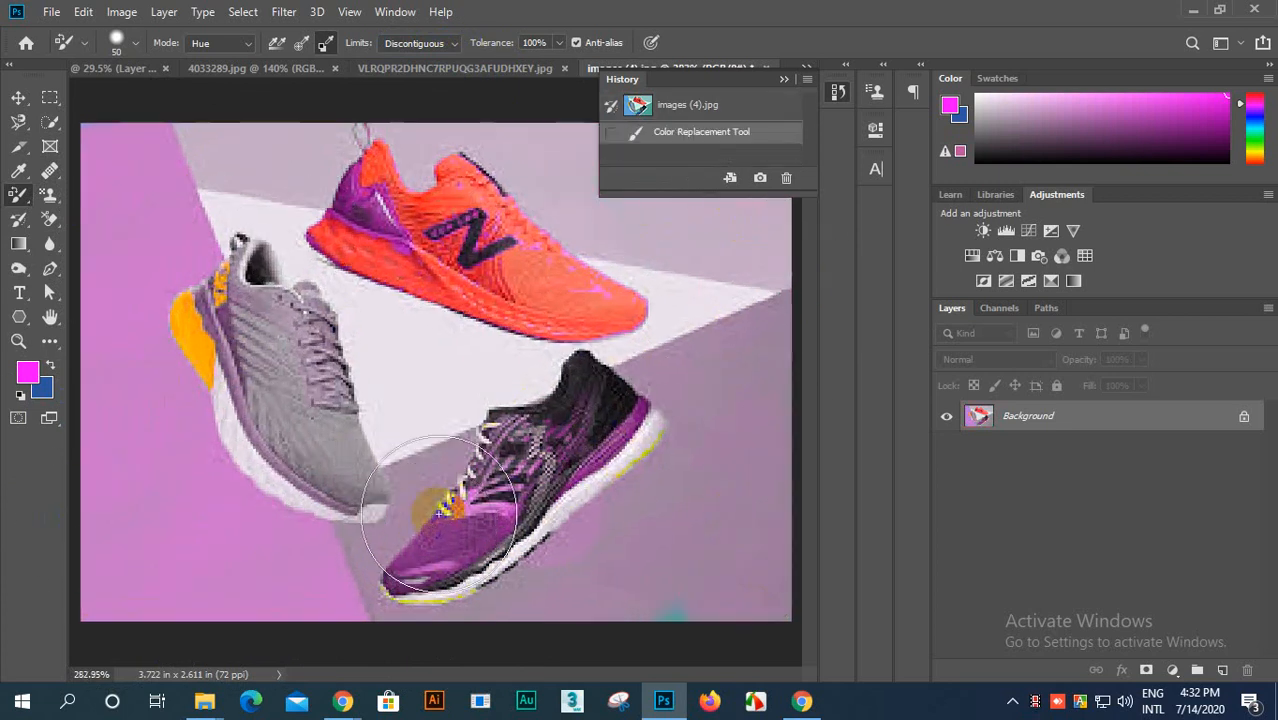
scroll(485, 348, "down", 8)
scroll(600, 470, "up", 7)
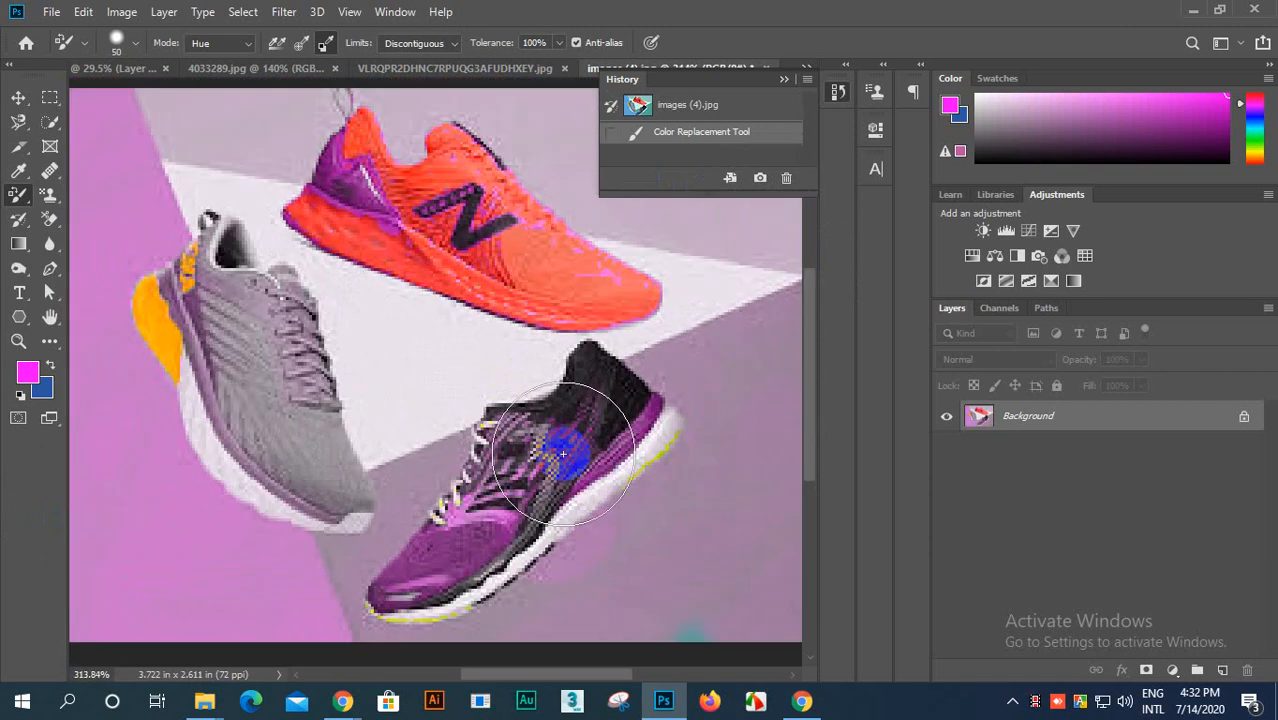
scroll(642, 487, "up", 2)
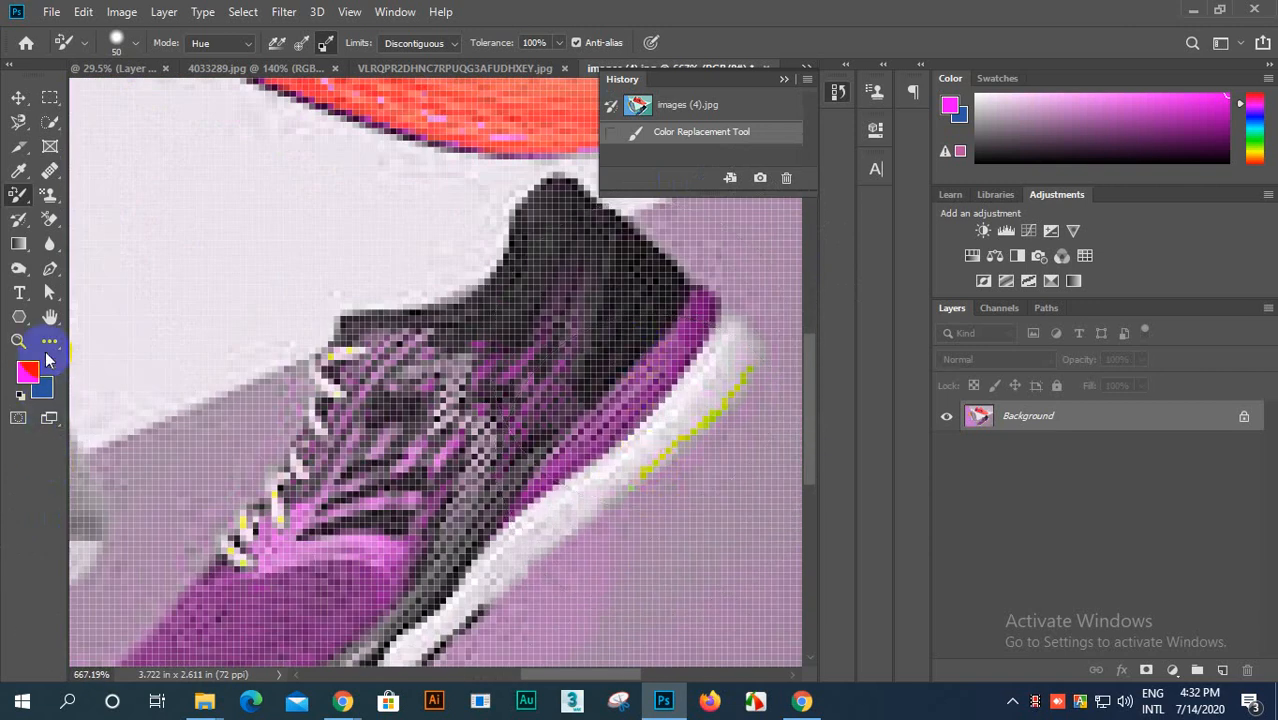
scroll(700, 390, "down", 6)
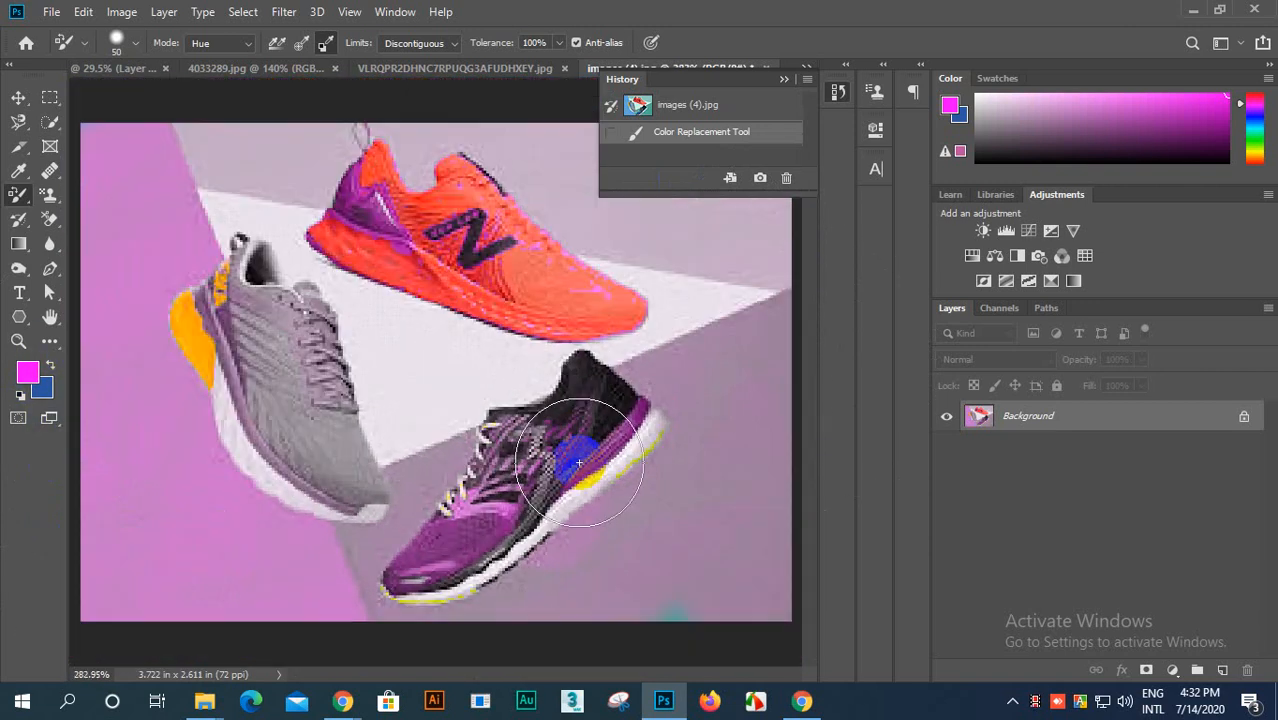
scroll(180, 300, "up", 2)
scroll(308, 428, "down", 3)
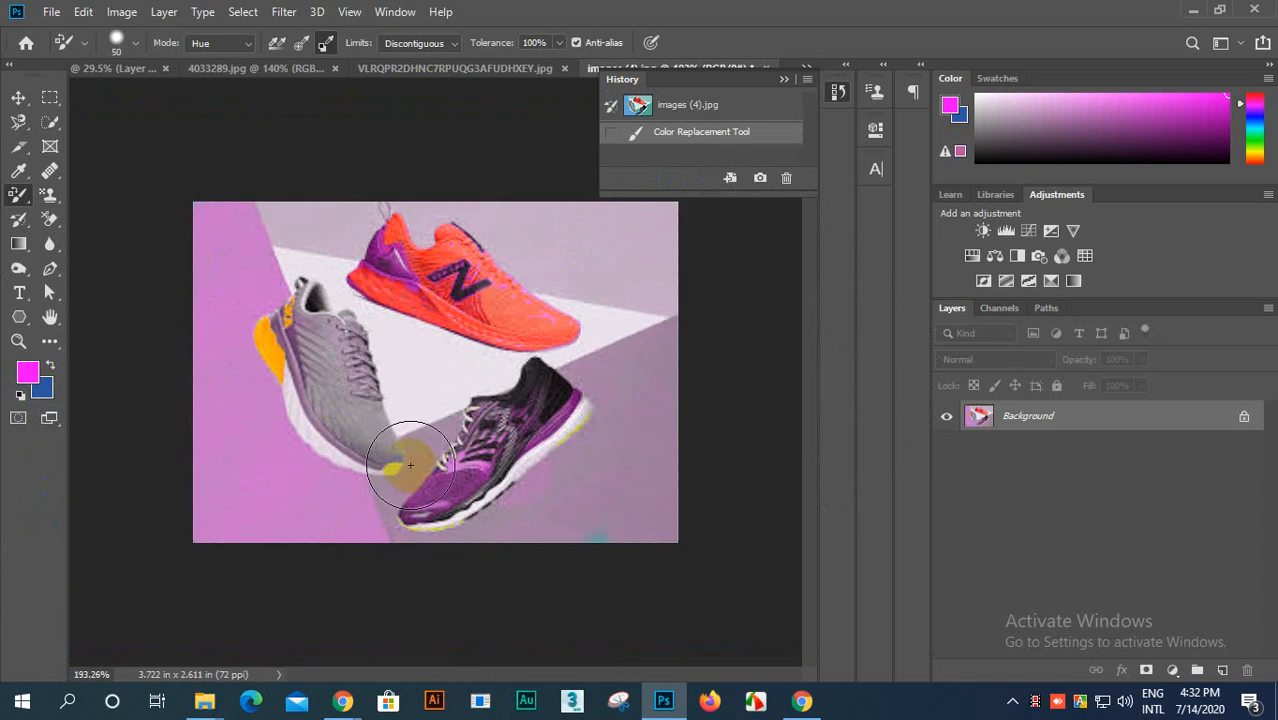
key("ctrl+z")
key("ctrl+z")
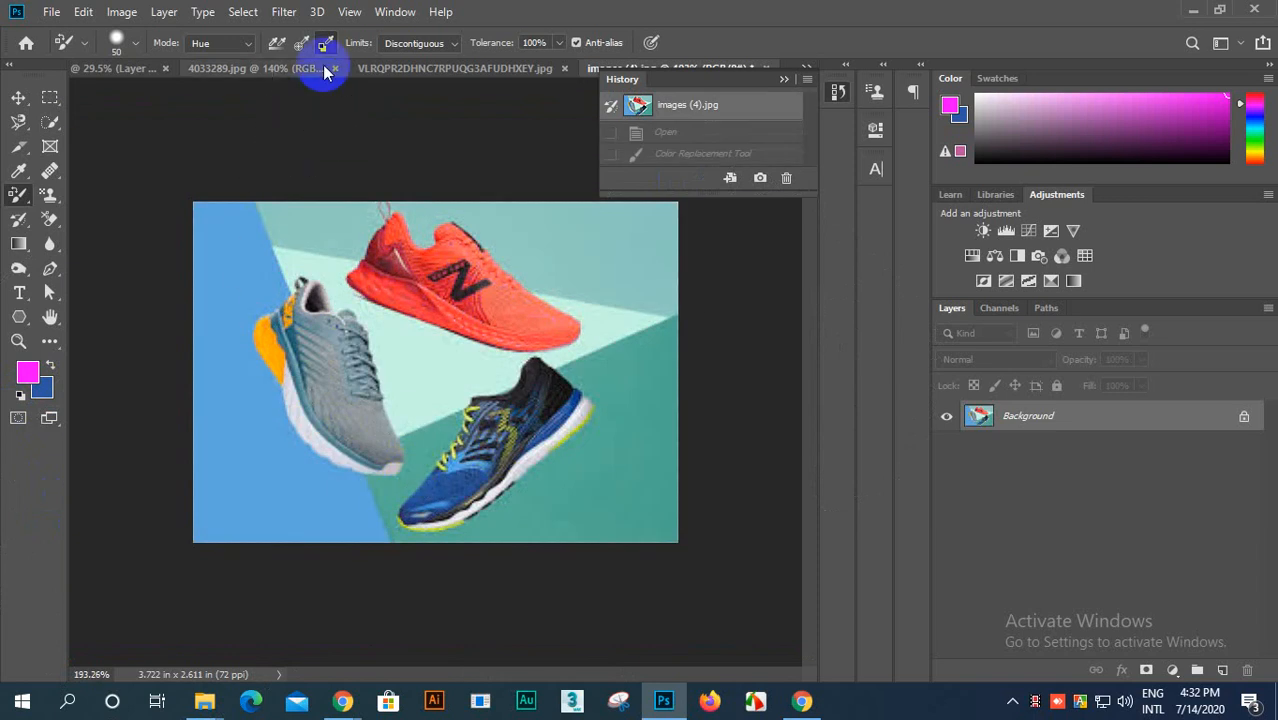
Step: Reset the colors to default black and white, try painting over the blue shoe's heel, and undo the stroke
left_click(20, 395)
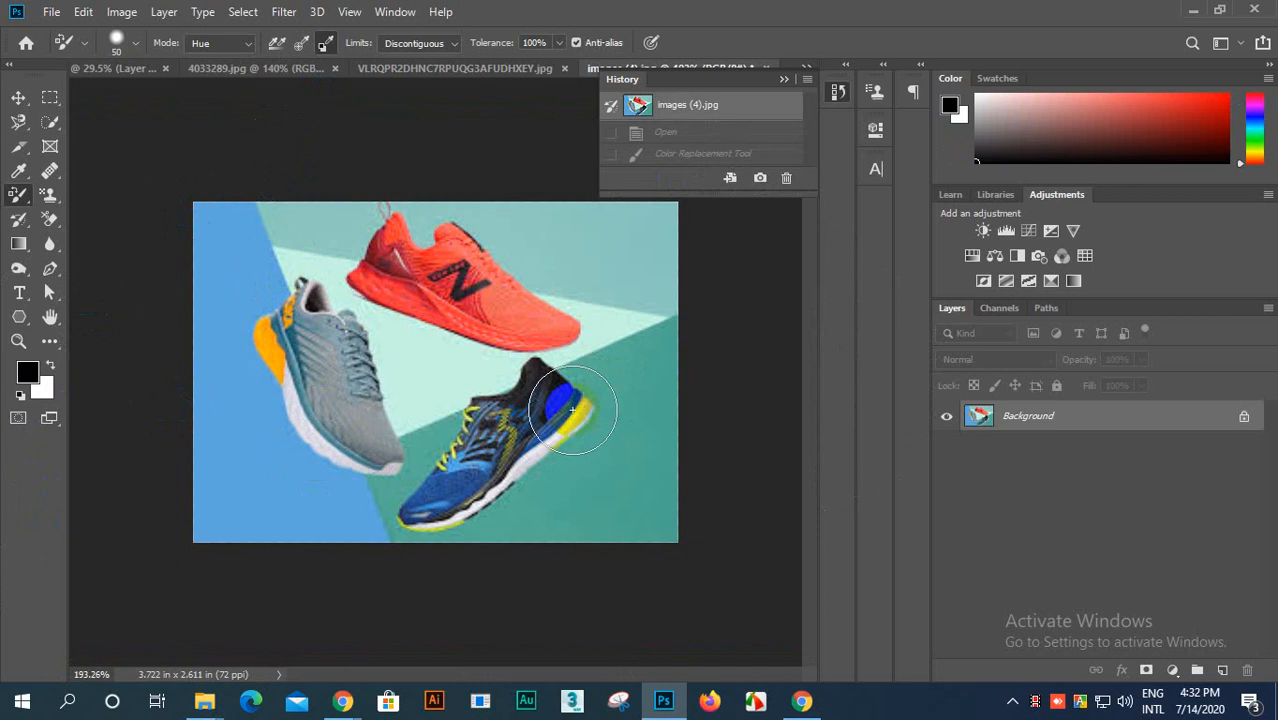
mouse_move(554, 420)
left_mouse_down()
mouse_move(440, 525)
mouse_move(492, 410)
mouse_move(628, 393)
left_mouse_up()
key("ctrl+z")
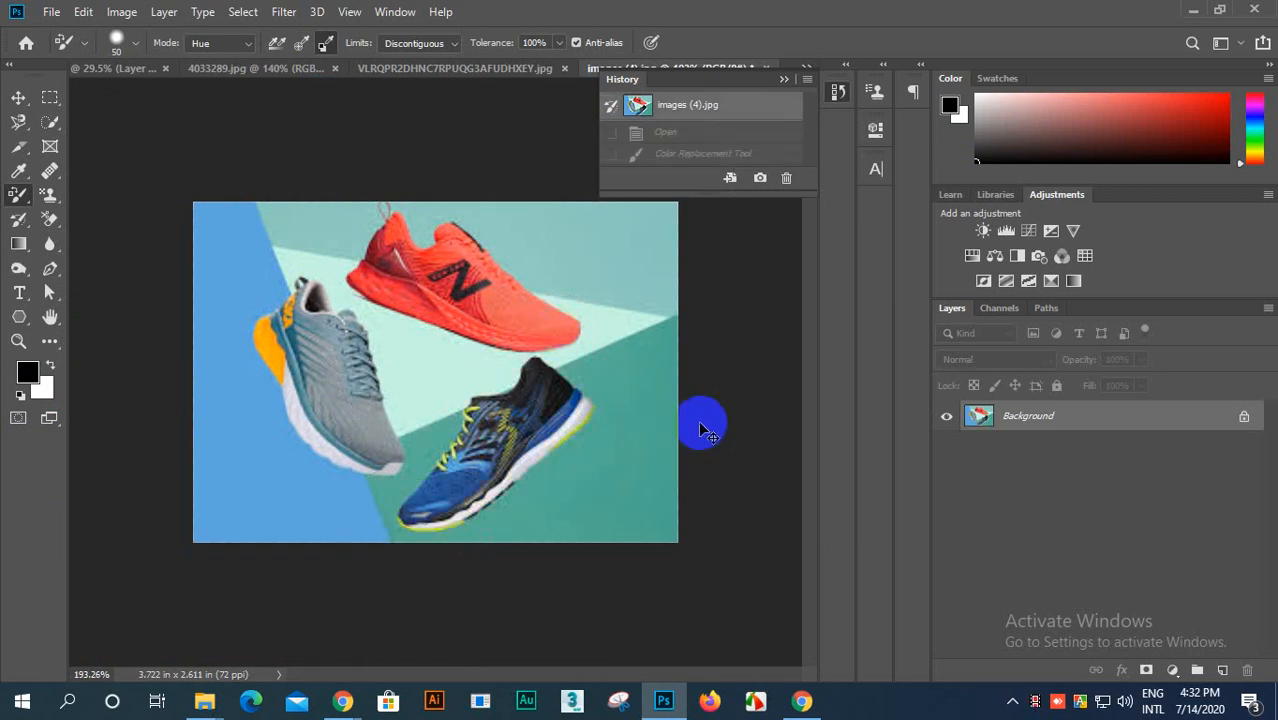
Step: Switch sampling to Once, keep Discontiguous limits, set the tolerance to 52%, and apply black to a spot of teal backdrop beside the red shoe
scroll(373, 432, "up", 1)
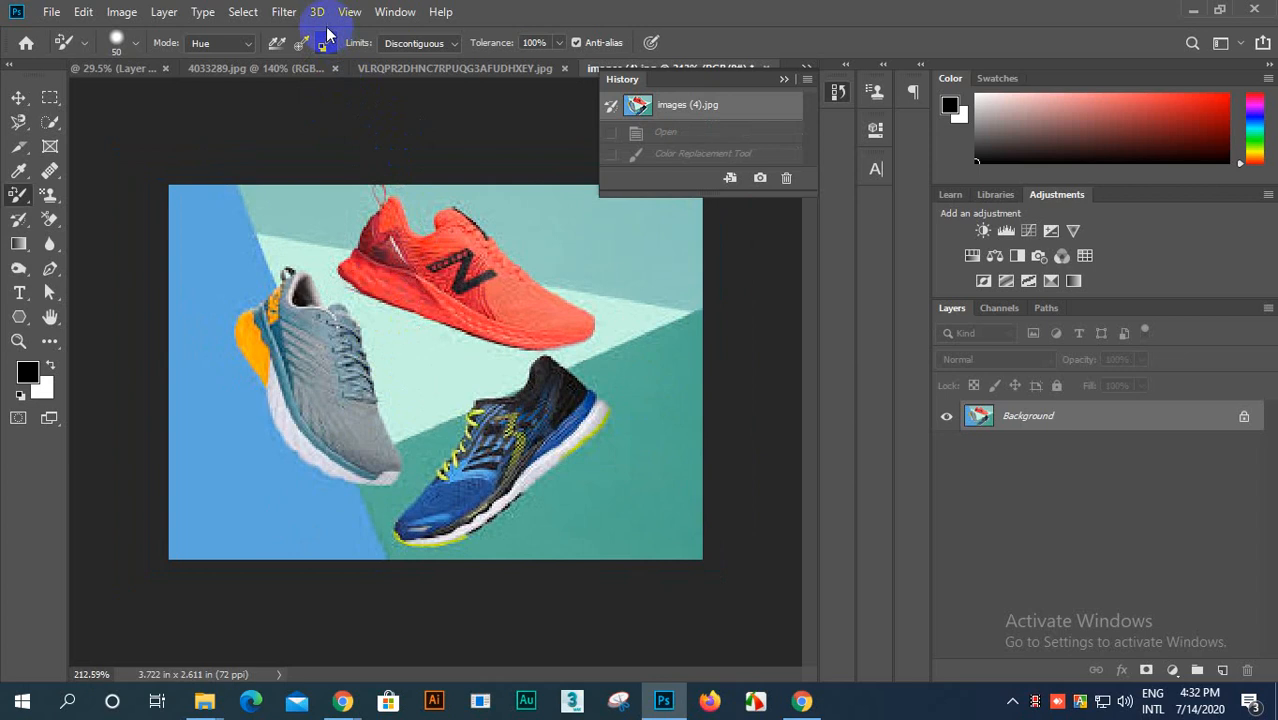
left_click(293, 47)
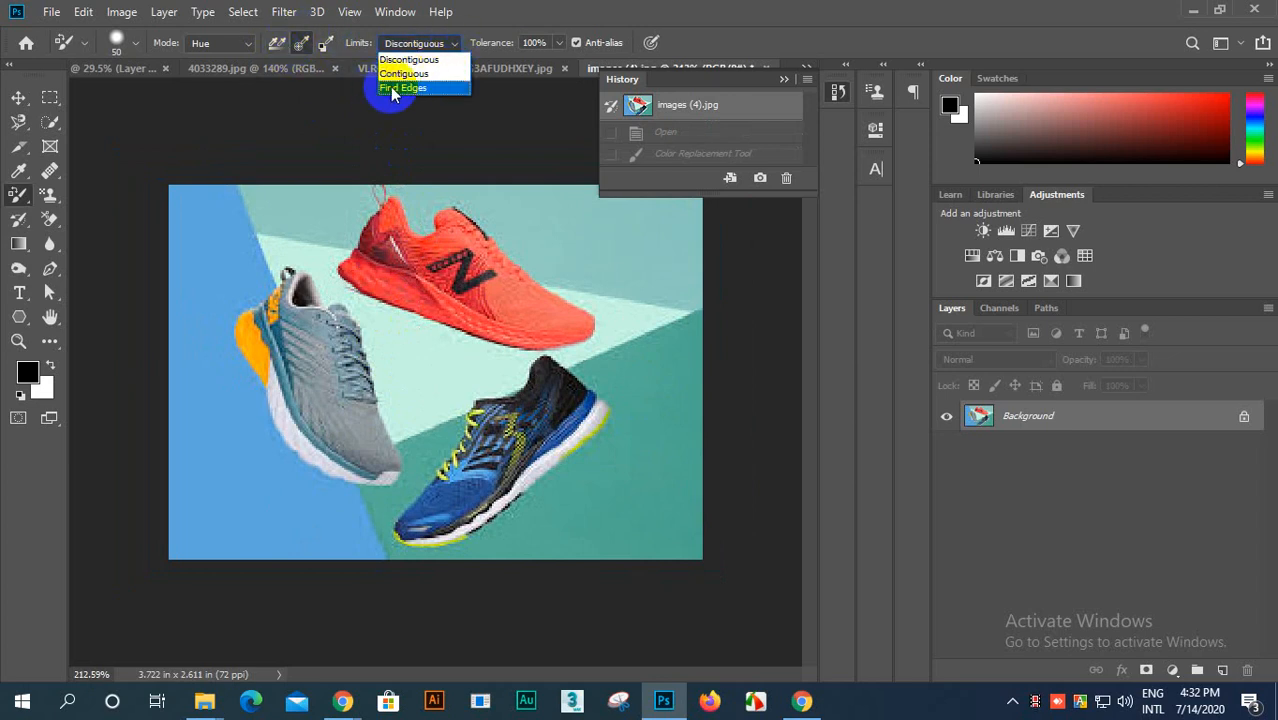
left_click(414, 46)
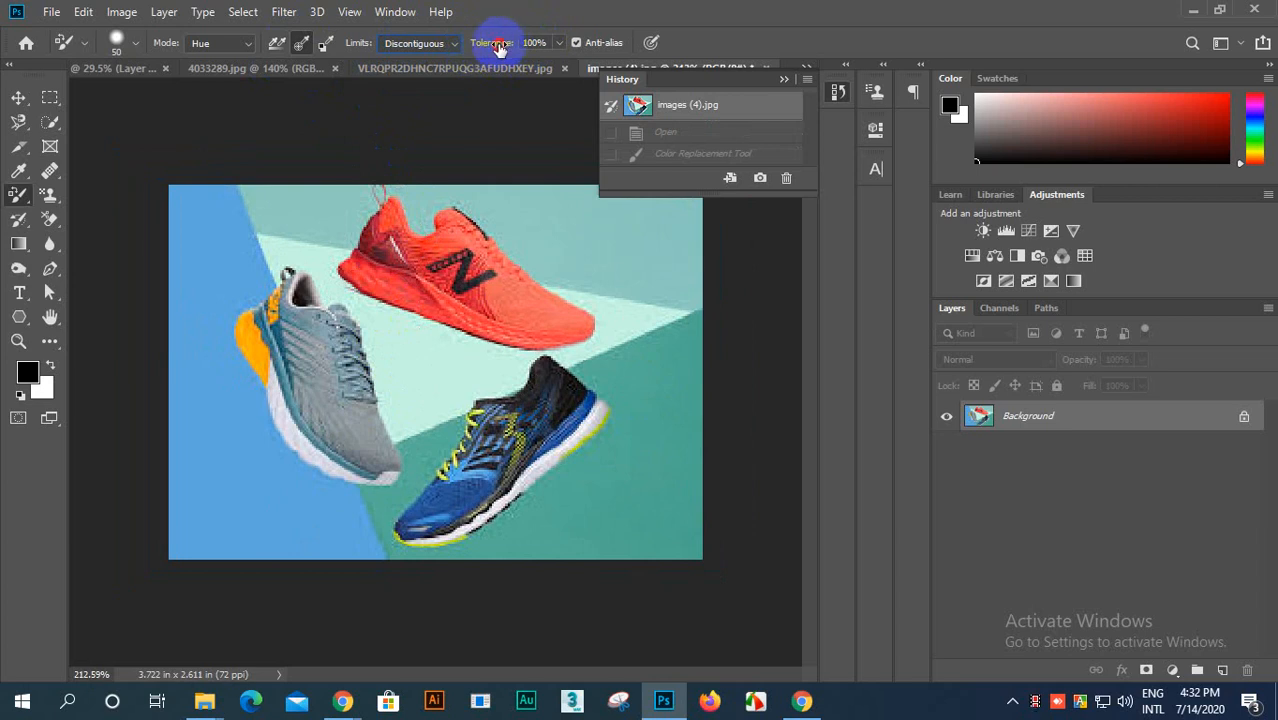
left_click_drag(498, 47, 368, 93)
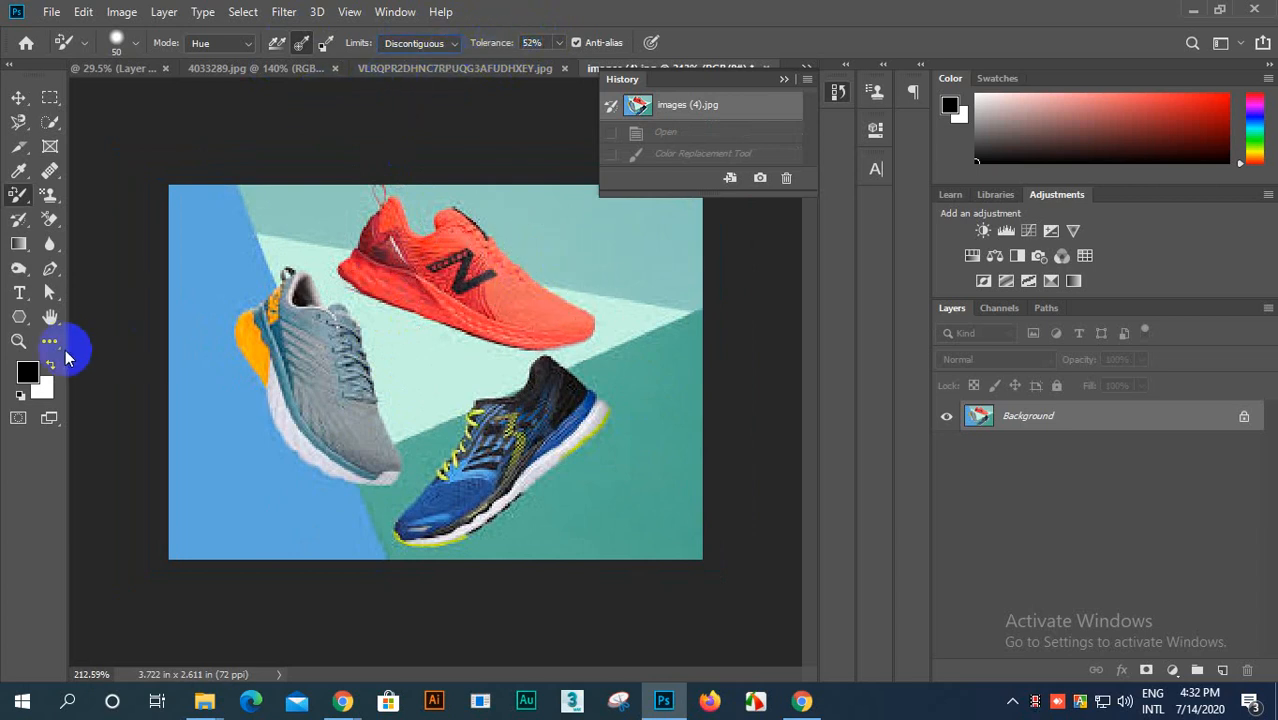
left_click(577, 244)
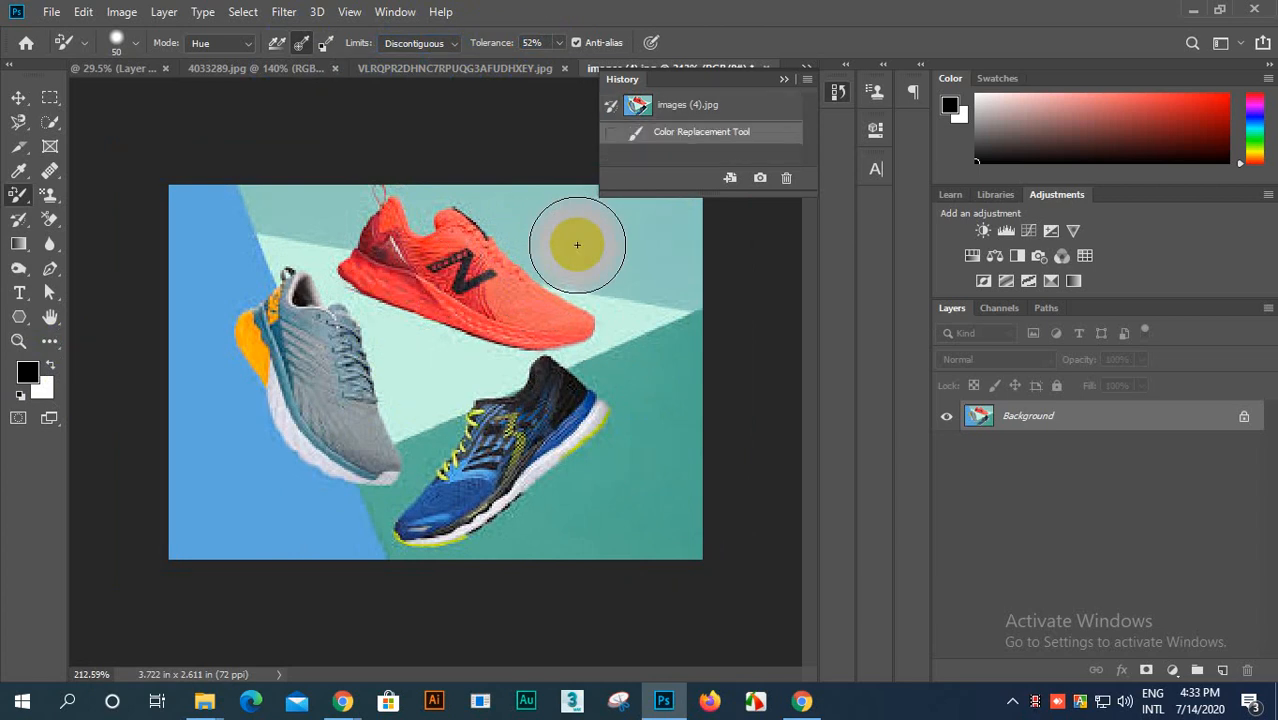
Step: Set the foreground color to magenta (ff00ff) and recolor the pale backdrop area between the three shoes
scroll(522, 285, "up", 3)
scroll(522, 280, "down", 3)
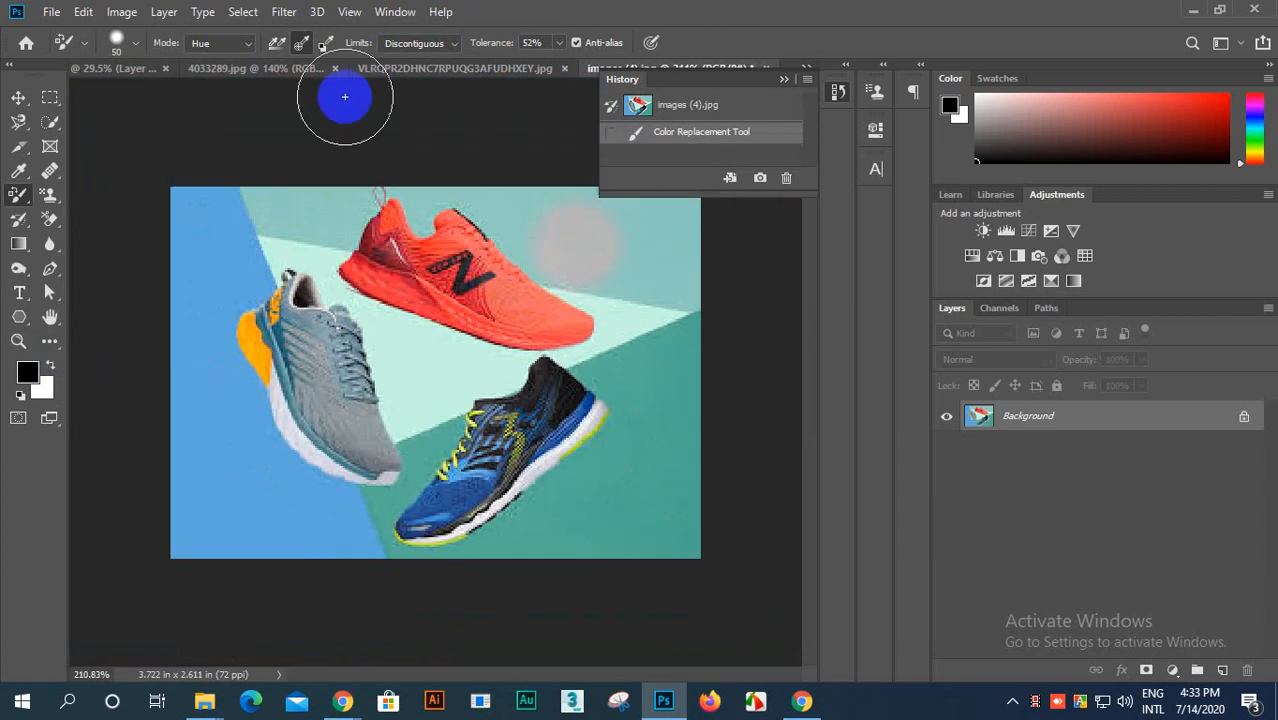
left_click(28, 371)
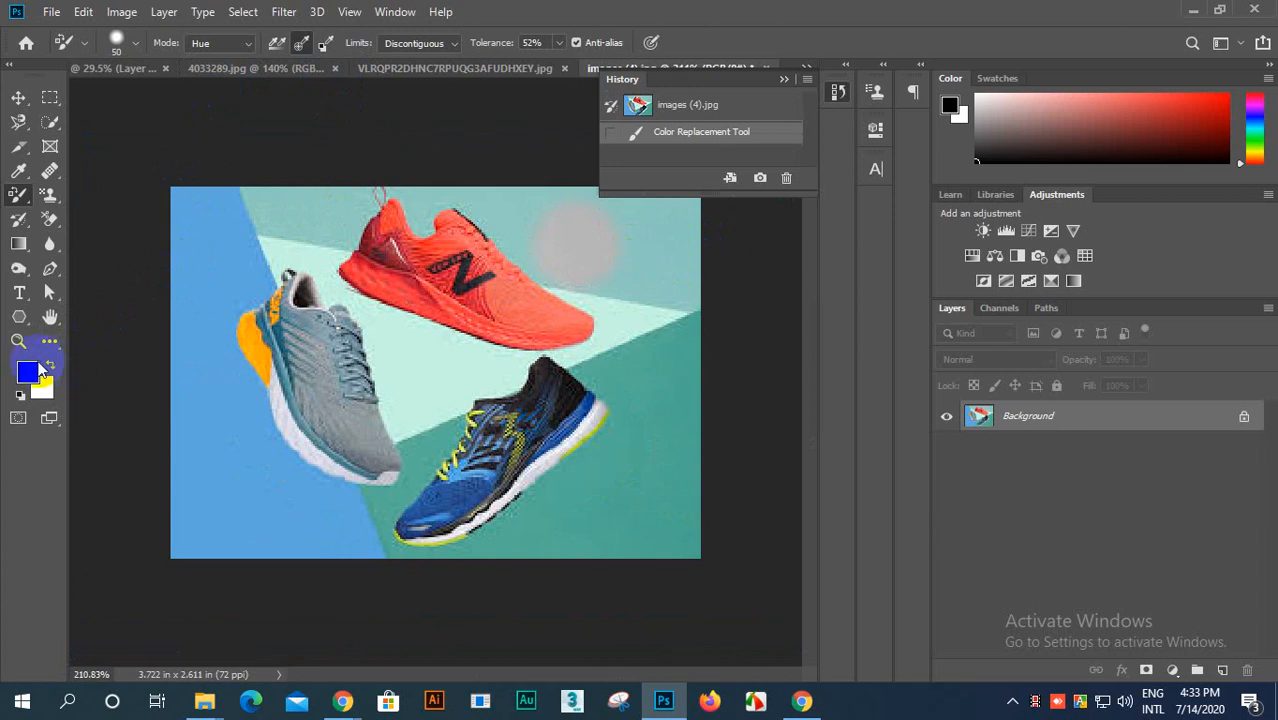
mouse_move(863, 309)
left_mouse_down()
mouse_move(913, 366)
mouse_move(895, 265)
left_mouse_up()
left_click(1064, 262)
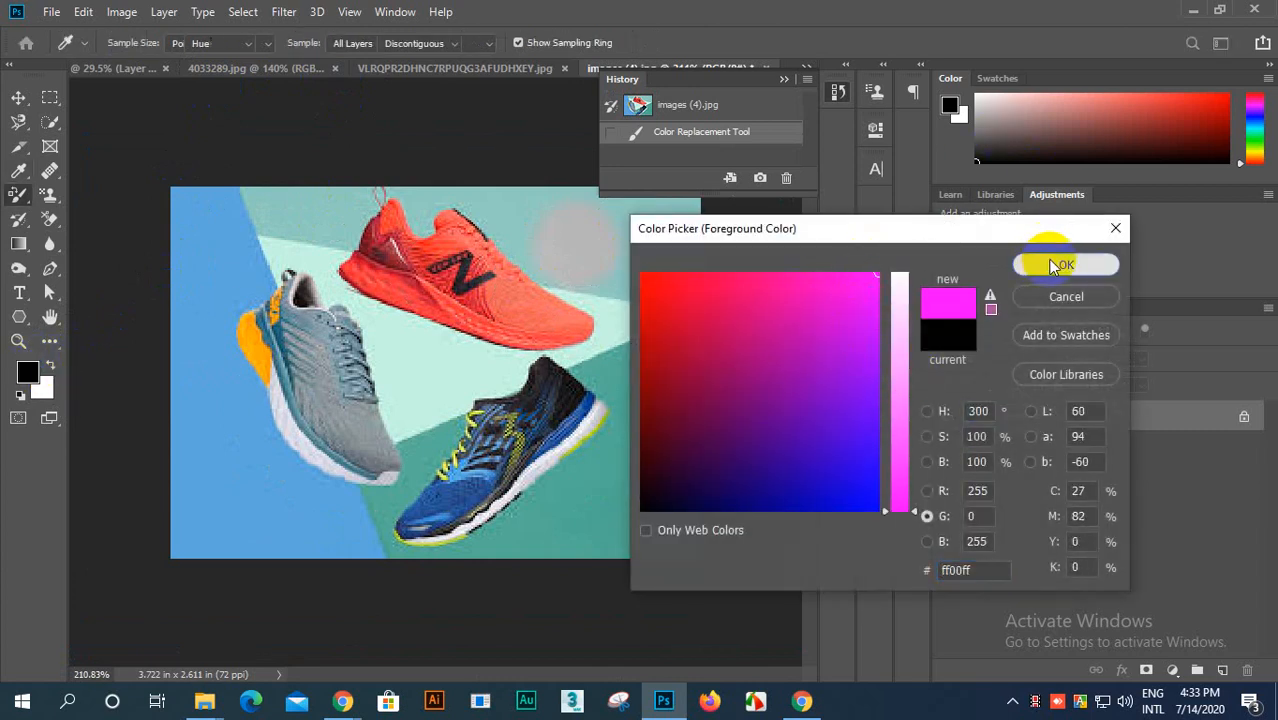
scroll(397, 394, "up", 5)
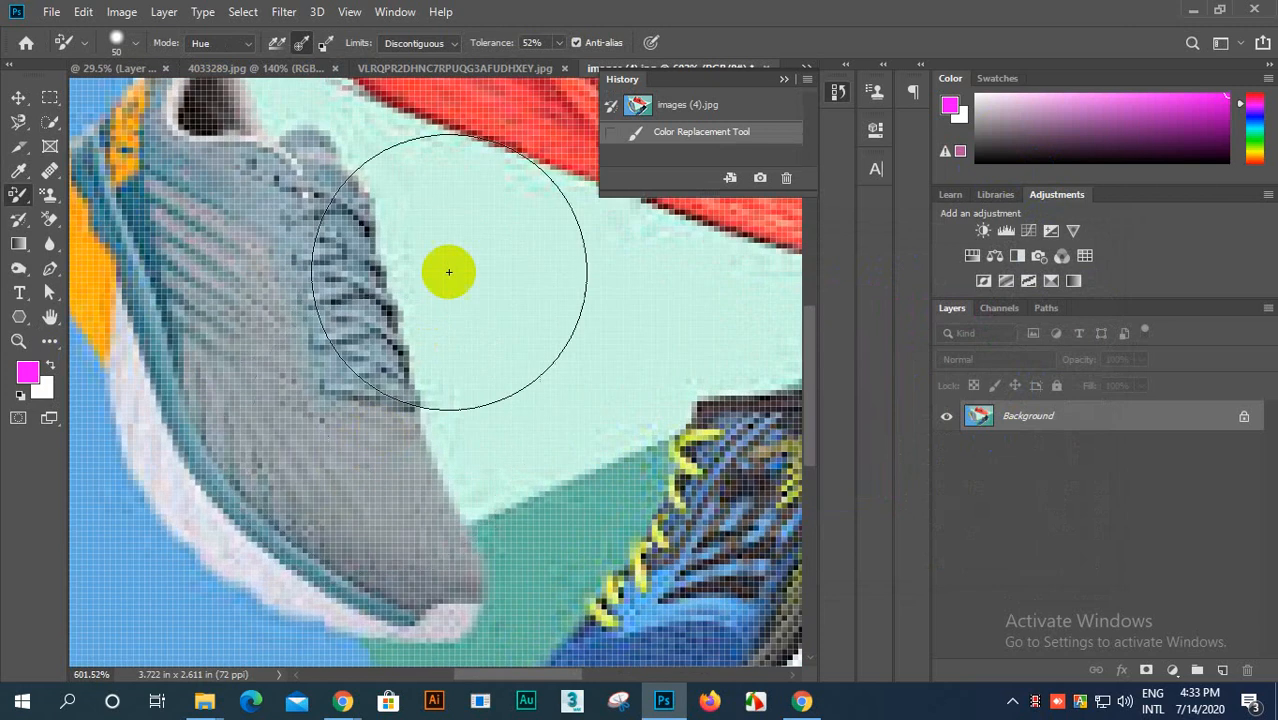
left_click(518, 330)
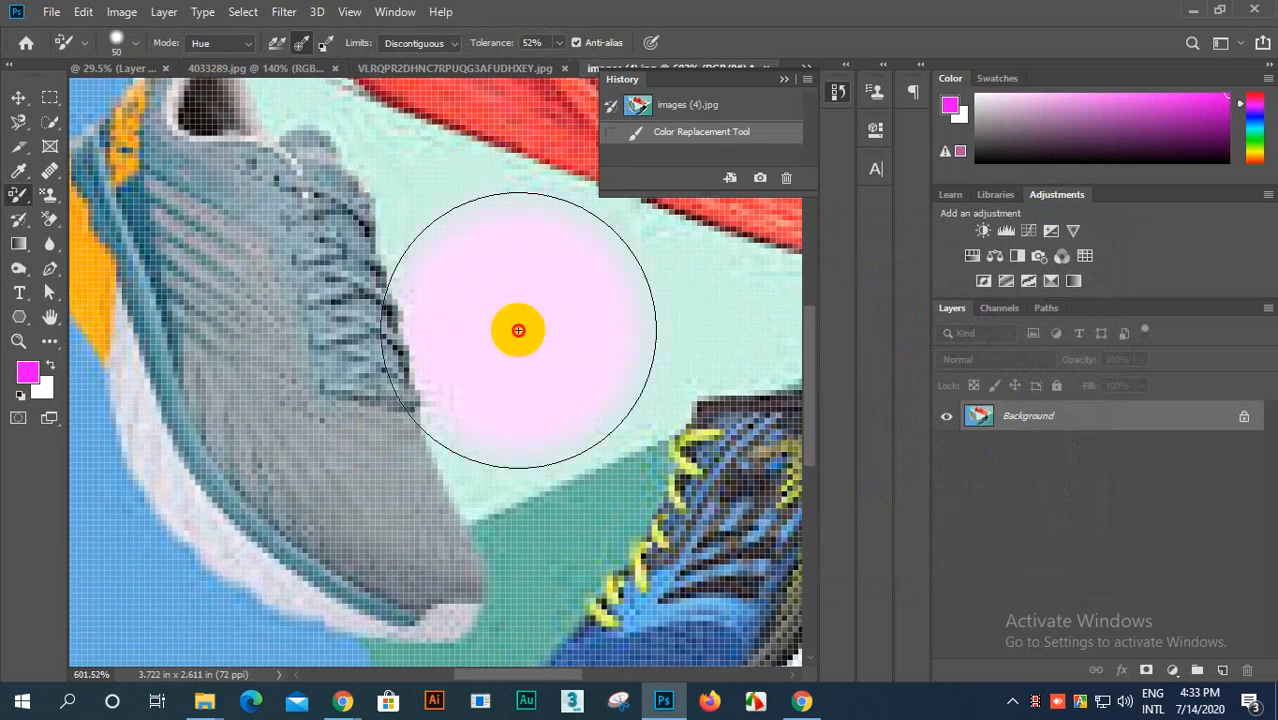
mouse_move(518, 330)
left_mouse_down()
mouse_move(548, 300)
mouse_move(545, 343)
left_mouse_up()
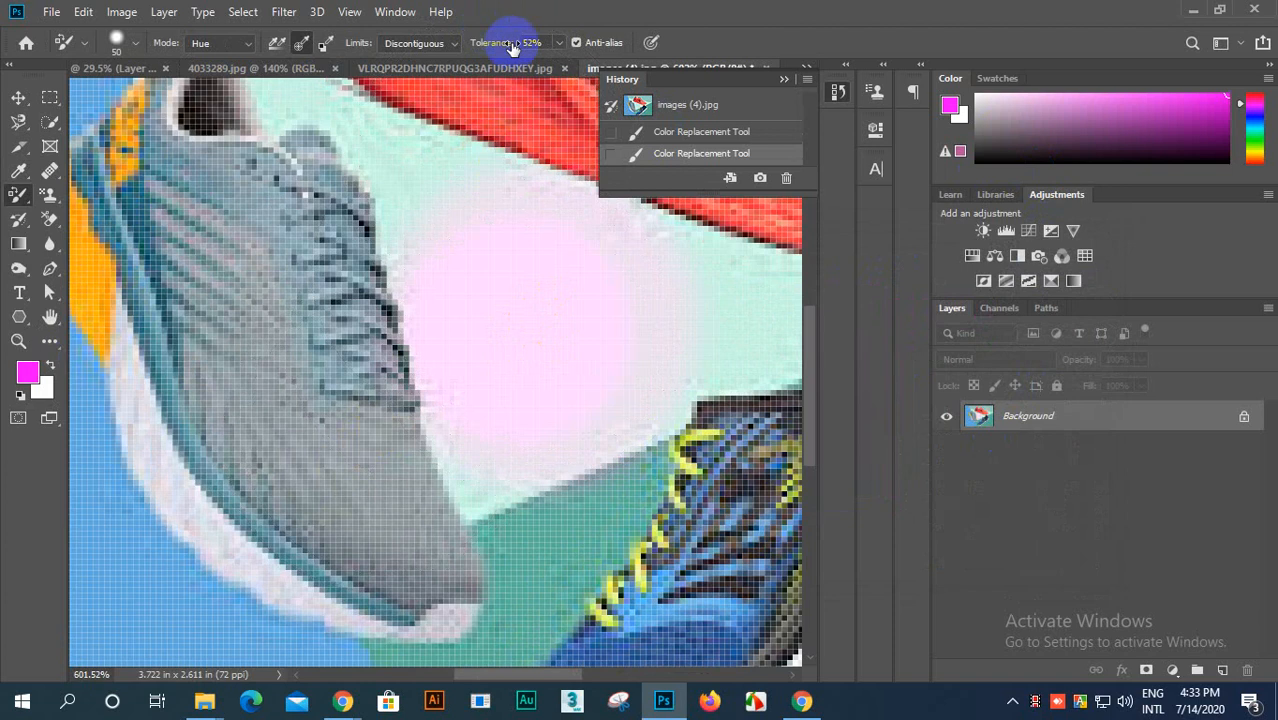
Step: In 4033289.jpg, set the tolerance to 58% and apply magenta to a spot of the light backdrop above the red-and-white shoe
scroll(571, 288, "down", 6)
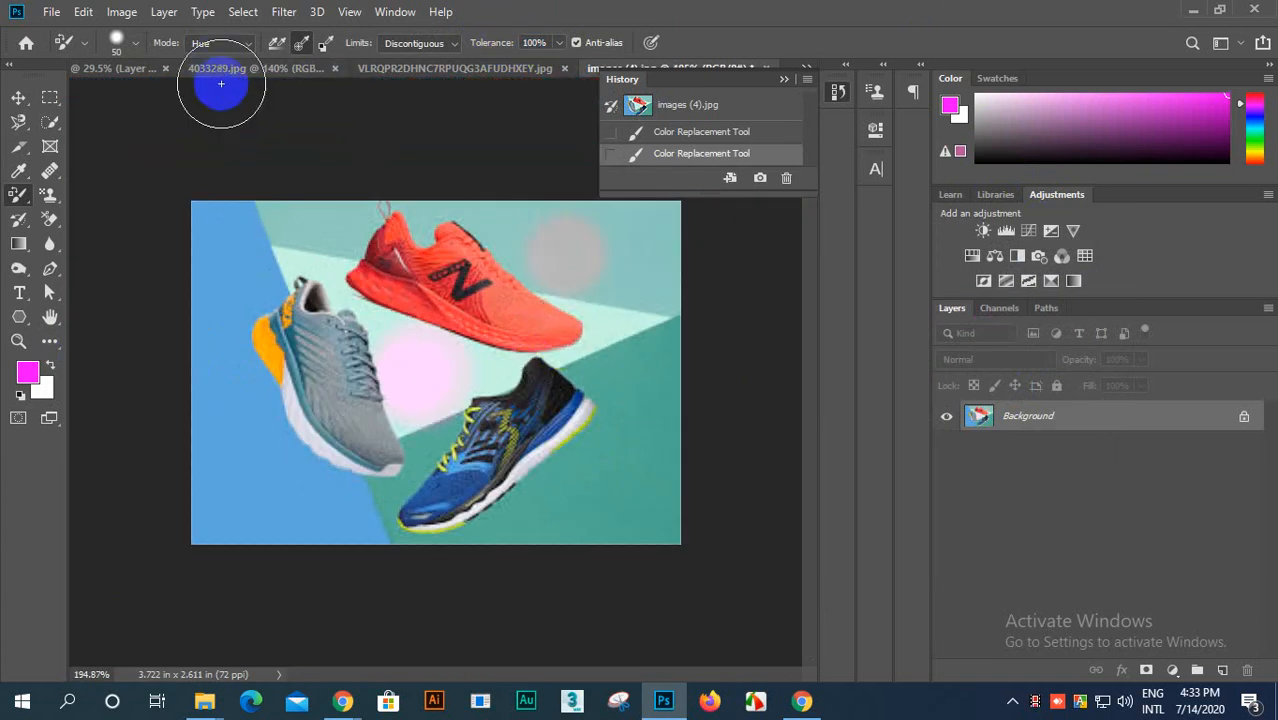
left_click(262, 68)
scroll(421, 368, "down", 3)
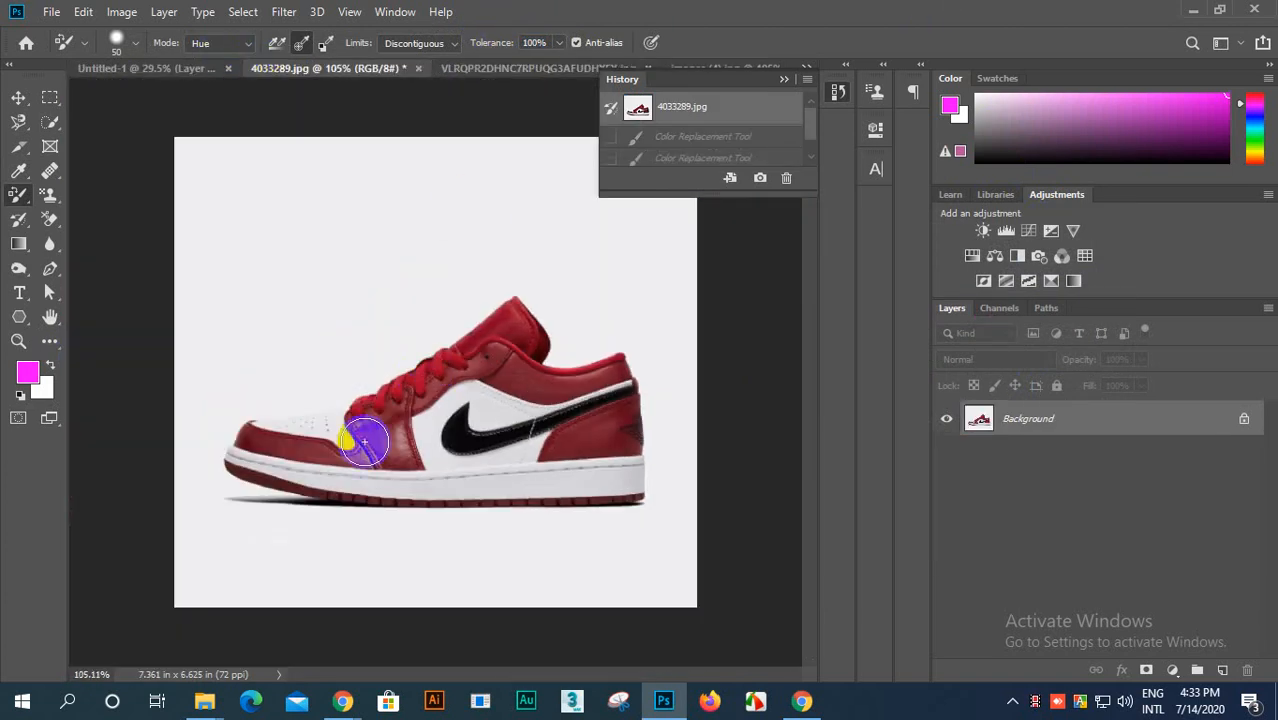
scroll(292, 348, "up", 3)
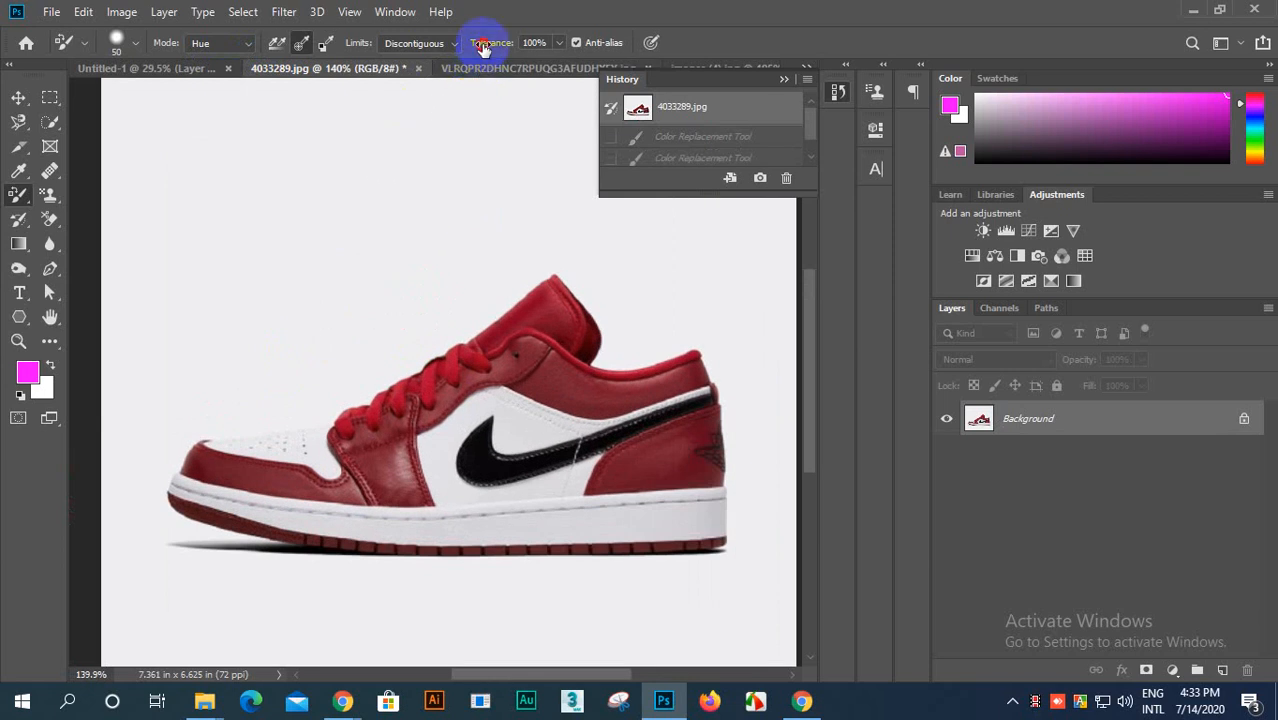
type("58")
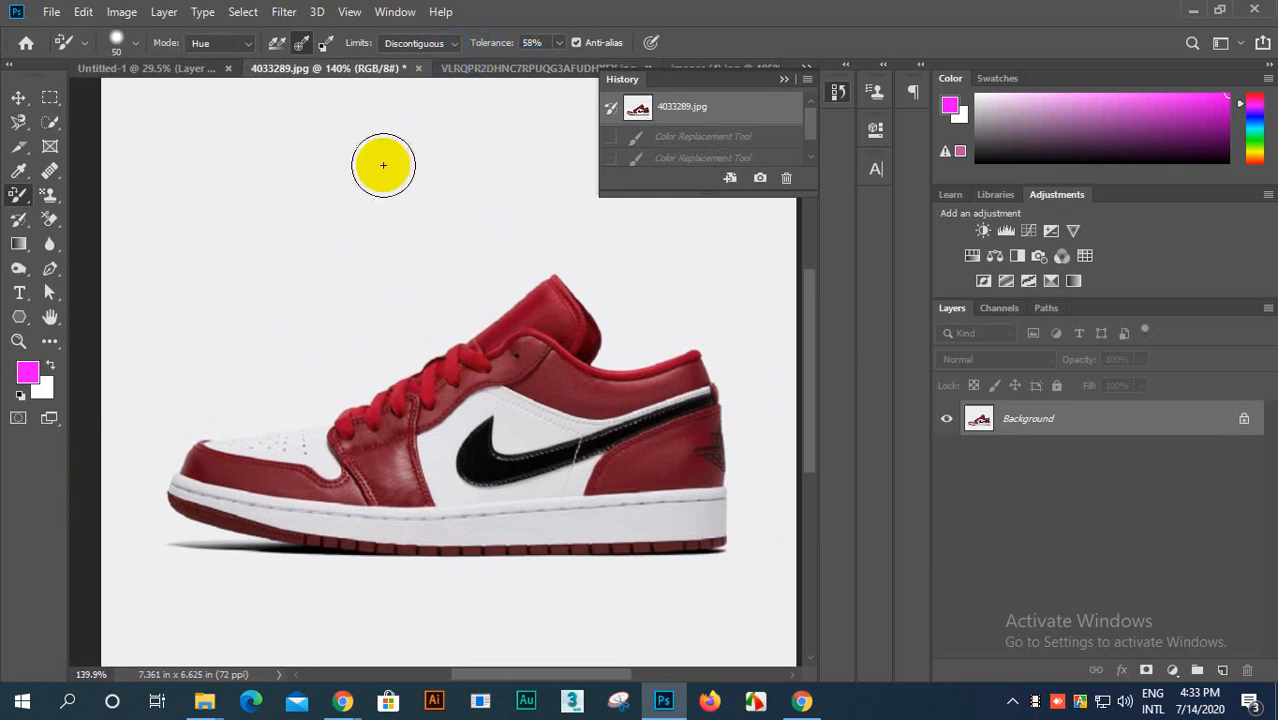
left_click(320, 202)
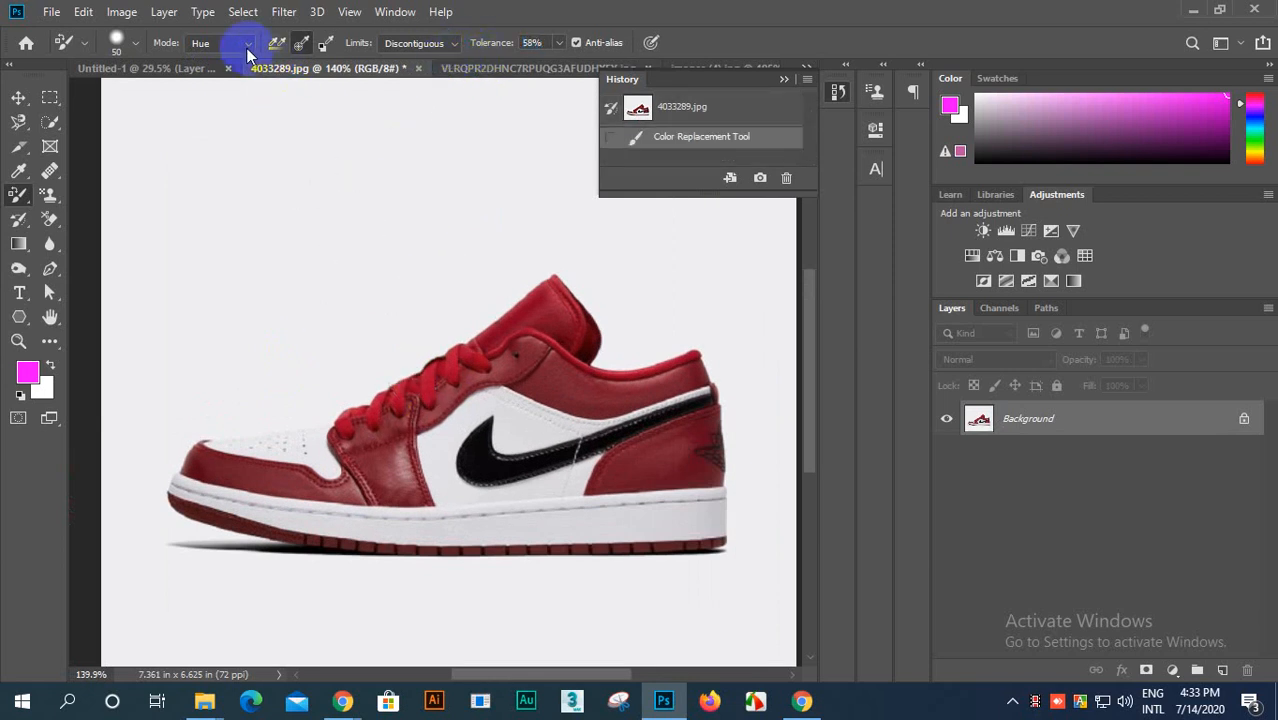
Step: Set the Color Replacement mode to Color and apply magenta to one spot of the light backdrop and one on the shoe's red collar panel
left_click(210, 88)
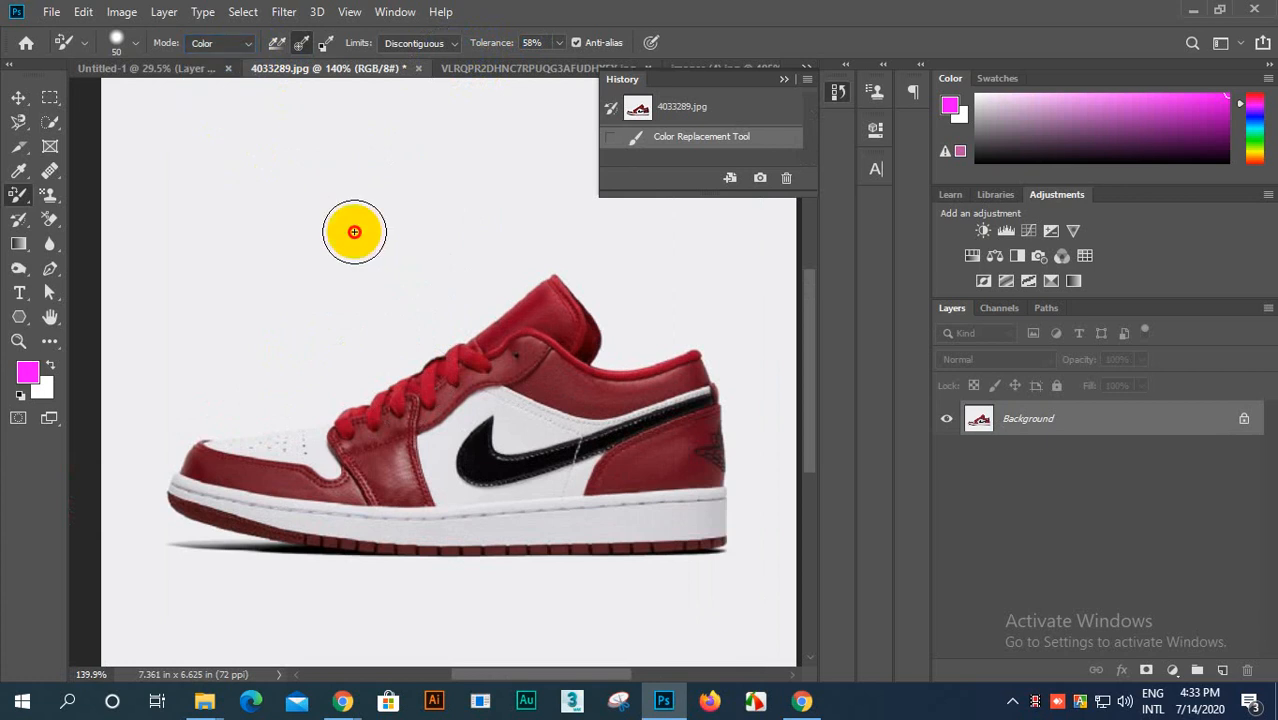
left_click(354, 232)
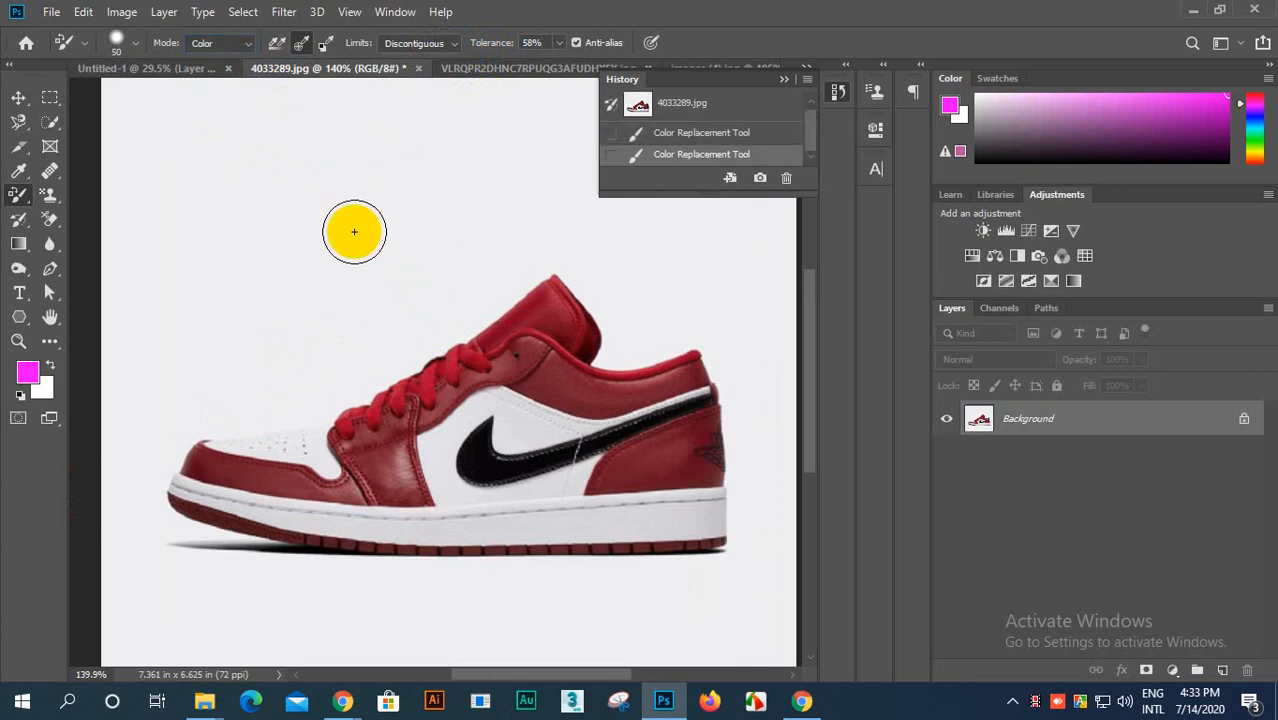
scroll(390, 250, "up", 3)
scroll(400, 255, "down", 3)
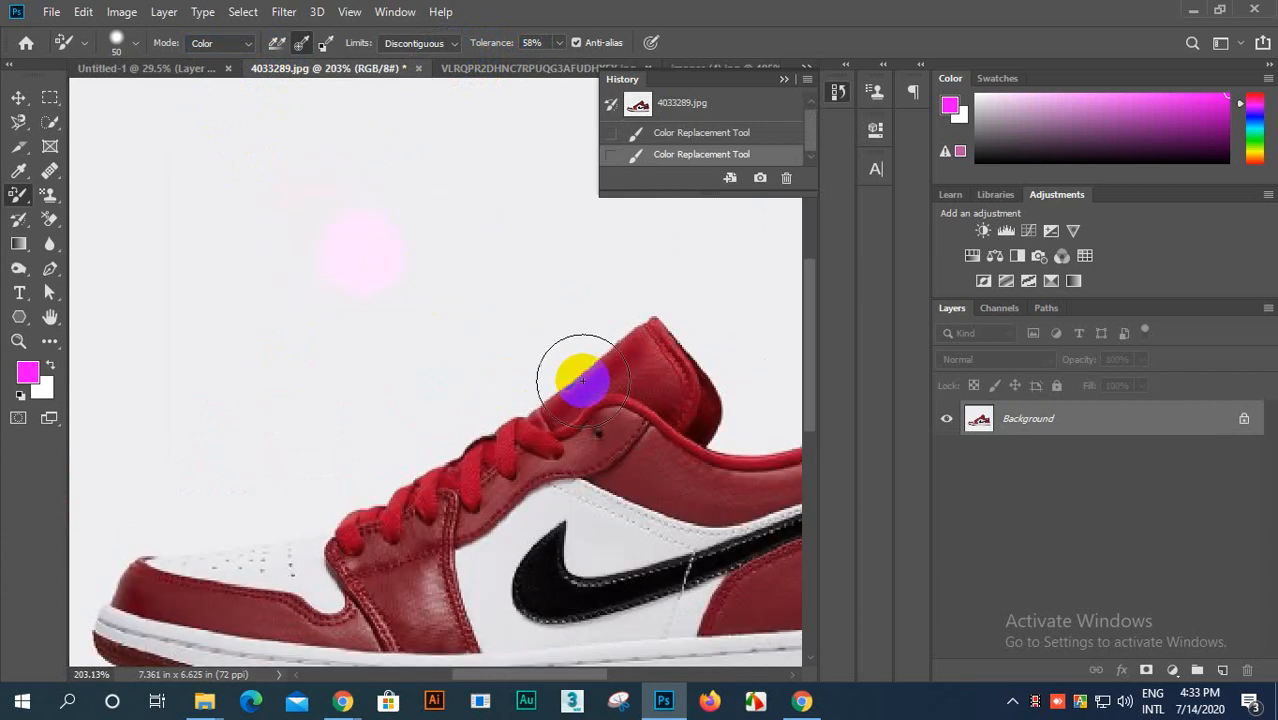
left_click(542, 384)
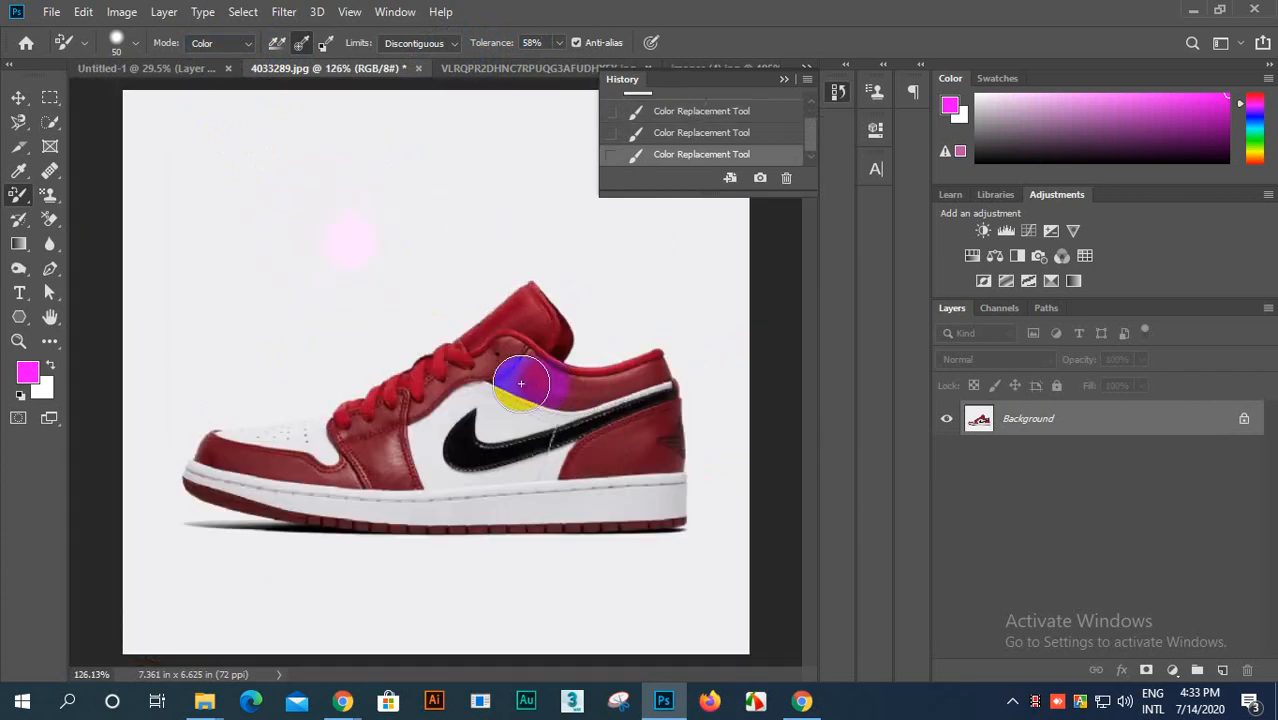
Step: Raise the tolerance to 100% and recolor the red collar panel above the black swoosh with magenta, working toward the heel
scroll(556, 360, "up", 4)
scroll(571, 324, "up", 2)
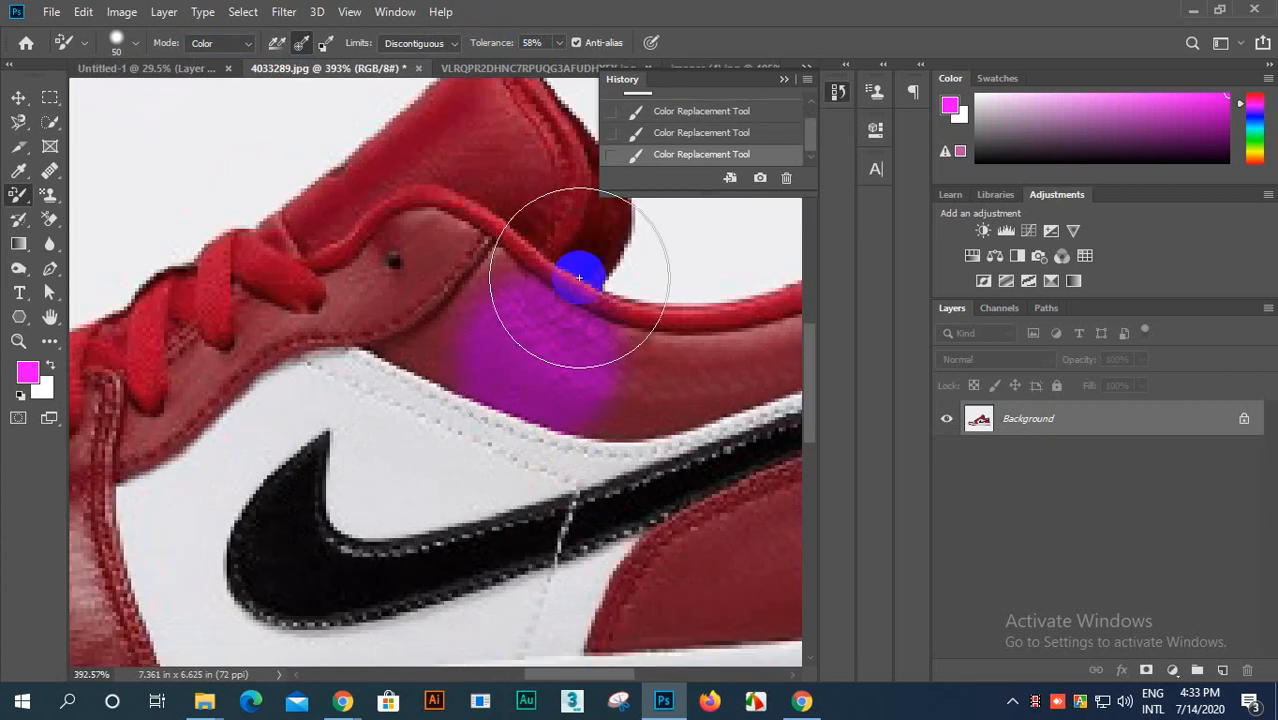
mouse_move(478, 50)
left_mouse_down()
mouse_move(685, 29)
mouse_move(713, 51)
left_mouse_up()
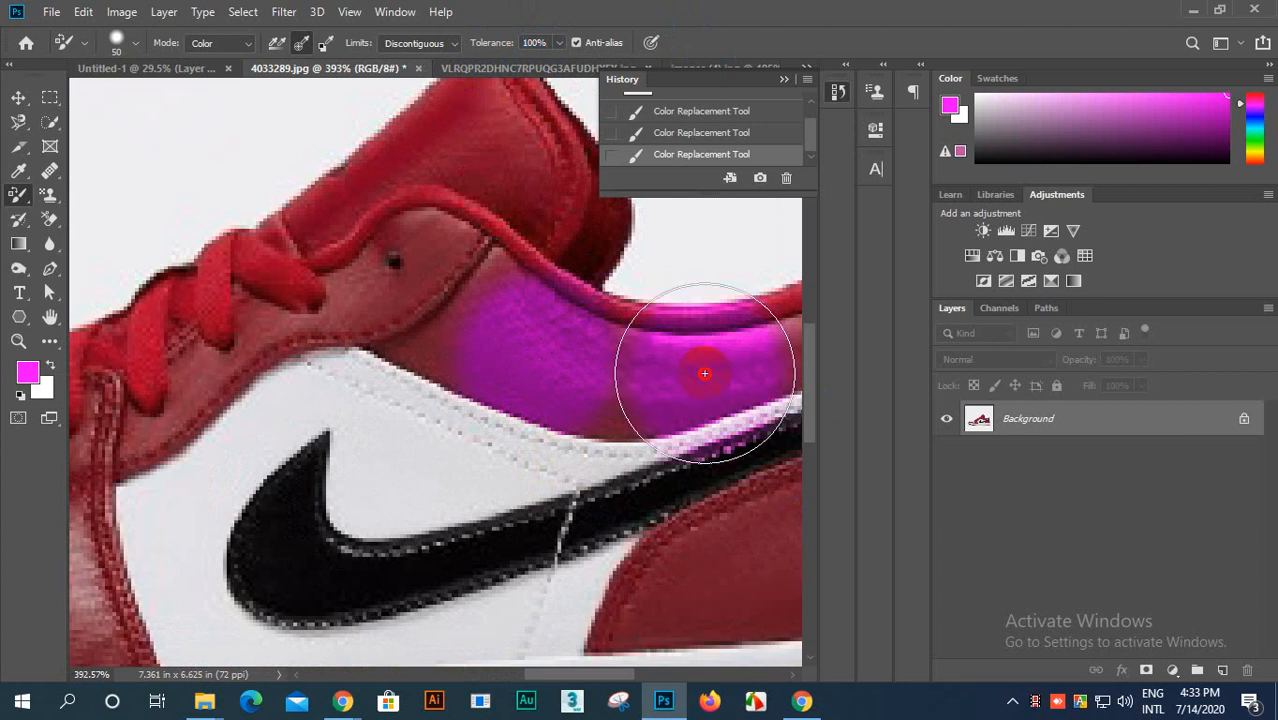
mouse_move(704, 373)
left_mouse_down()
mouse_move(530, 364)
mouse_move(756, 376)
mouse_move(488, 379)
mouse_move(644, 371)
left_mouse_up()
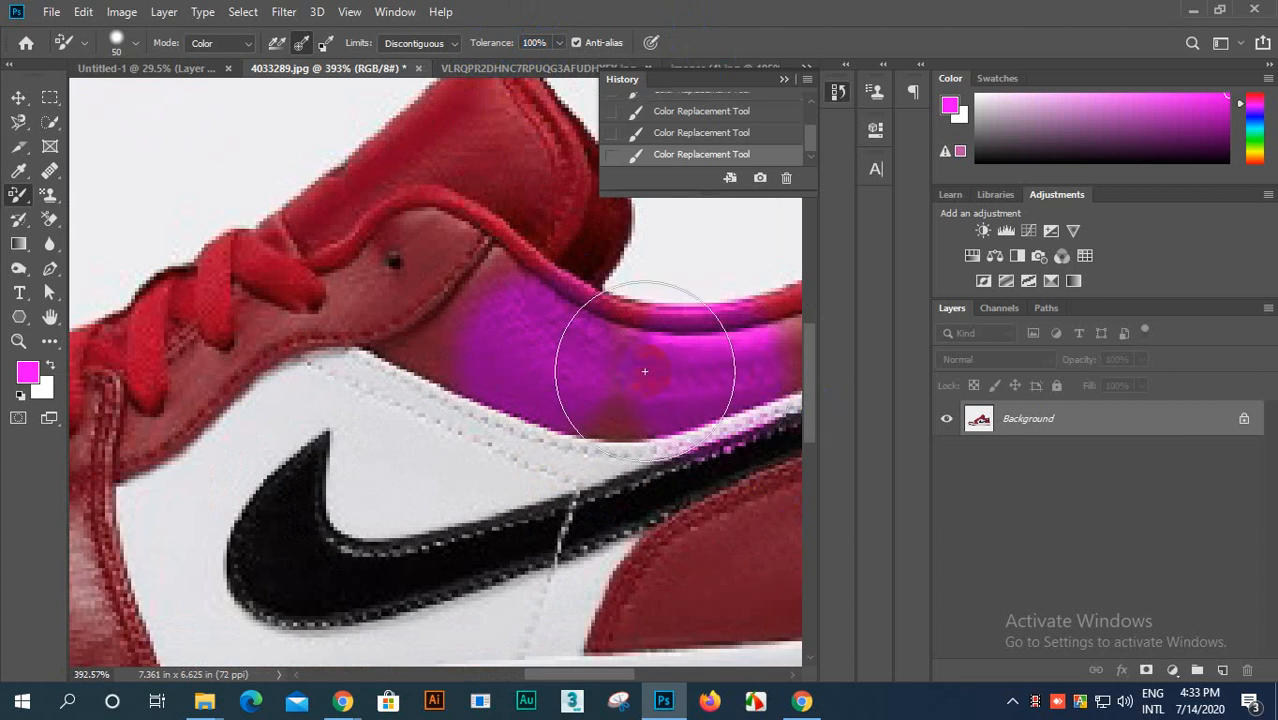
Step: Examine the recolored collar panel and the adjoining white trim and black swoosh, both close up and against the whole shoe
scroll(675, 371, "down", 1)
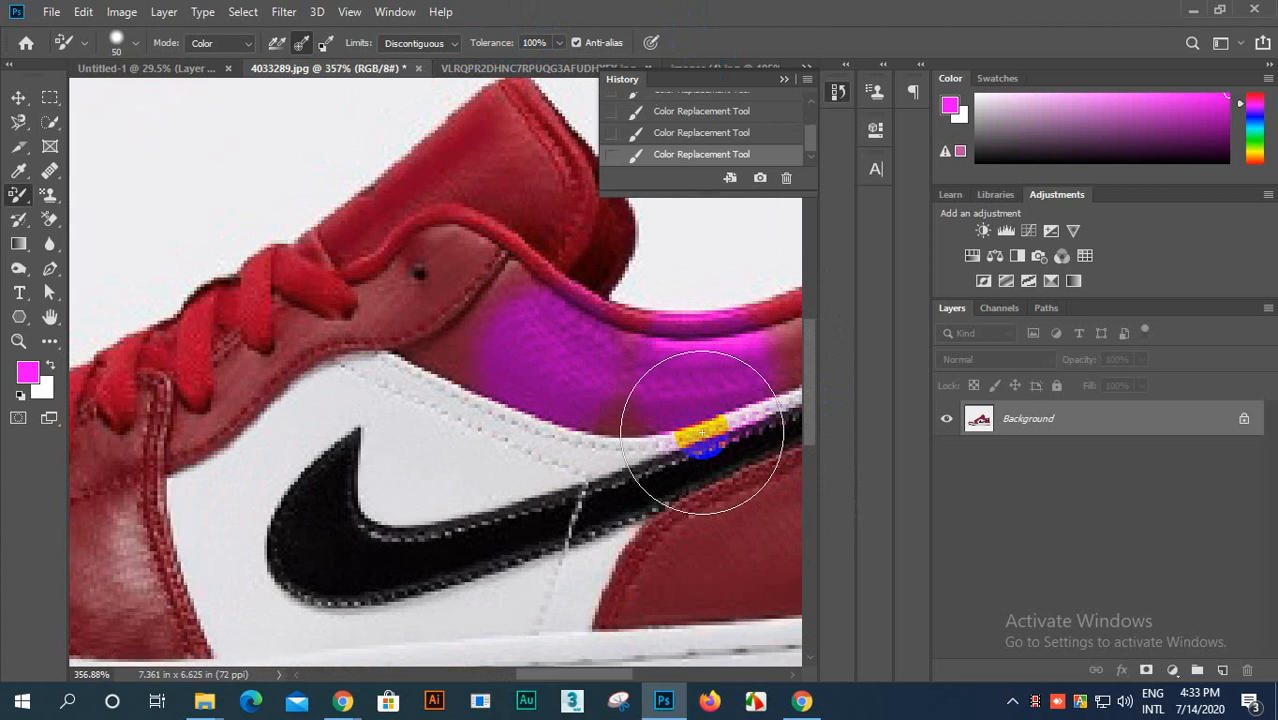
scroll(702, 432, "down", 2)
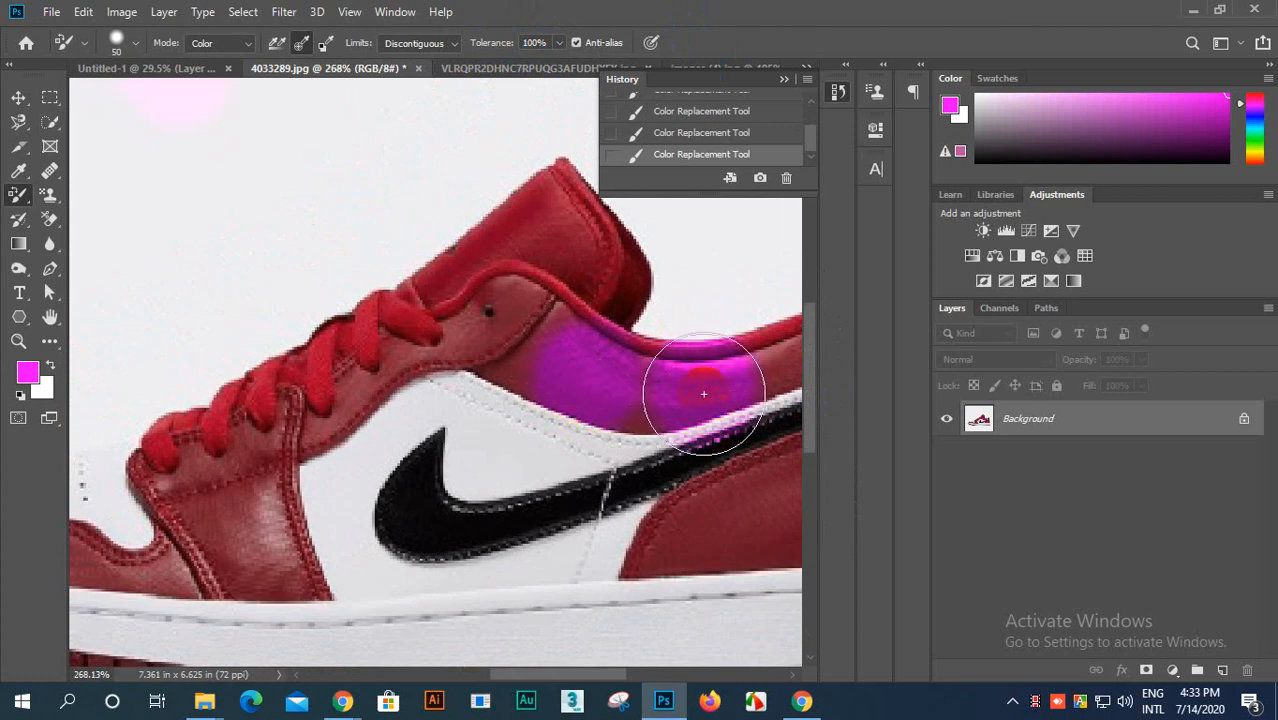
scroll(712, 405, "up", 4)
scroll(713, 420, "down", 8)
scroll(733, 505, "down", 2)
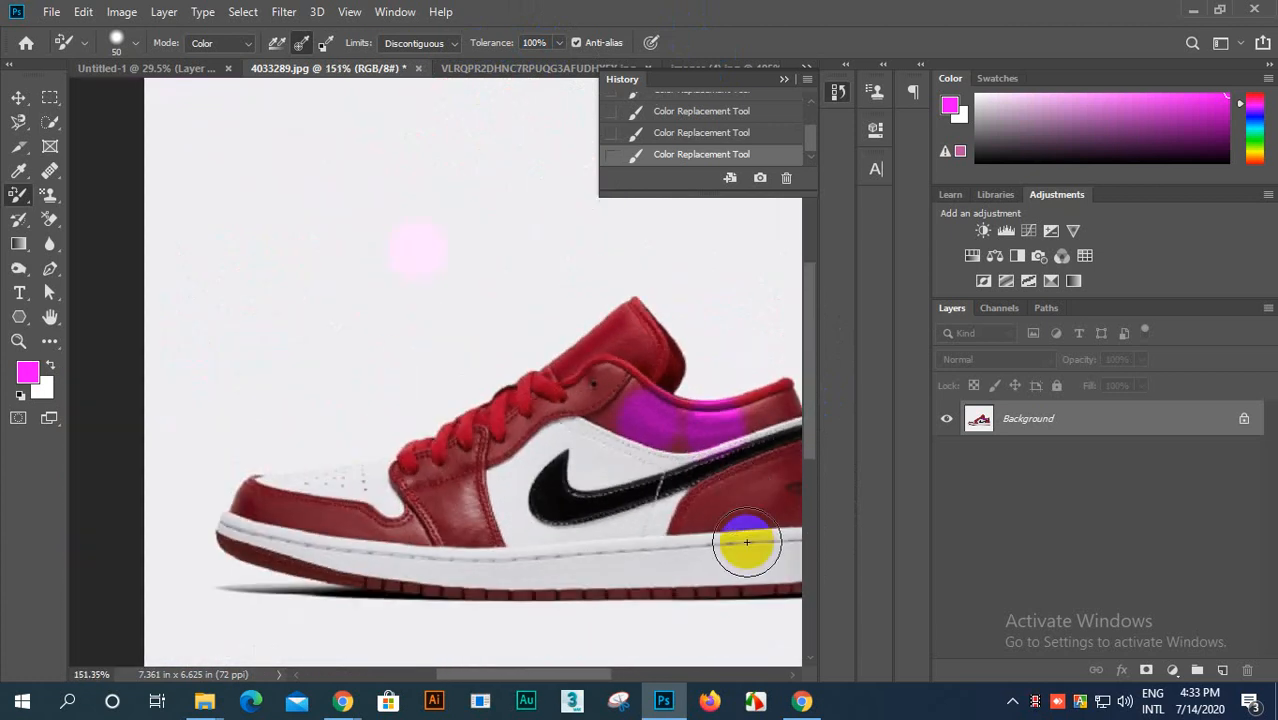
left_click_drag(484, 675, 534, 679)
scroll(505, 566, "up", 3)
scroll(505, 566, "up", 3)
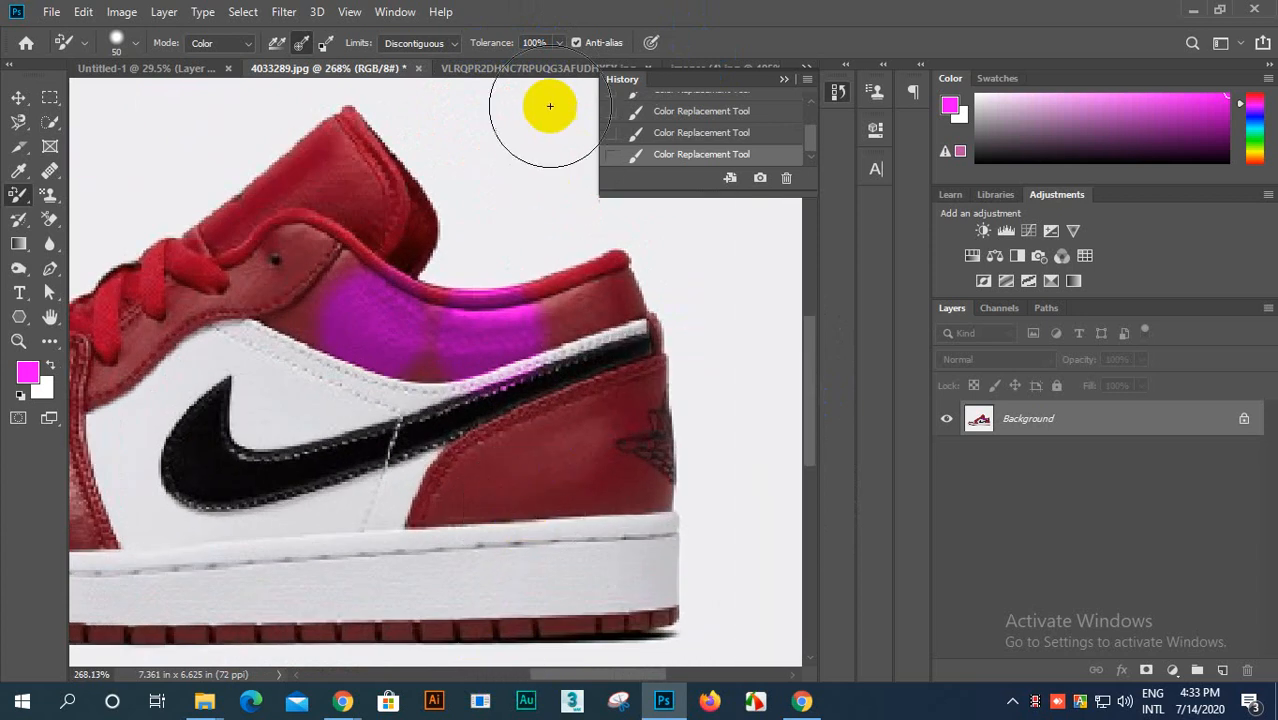
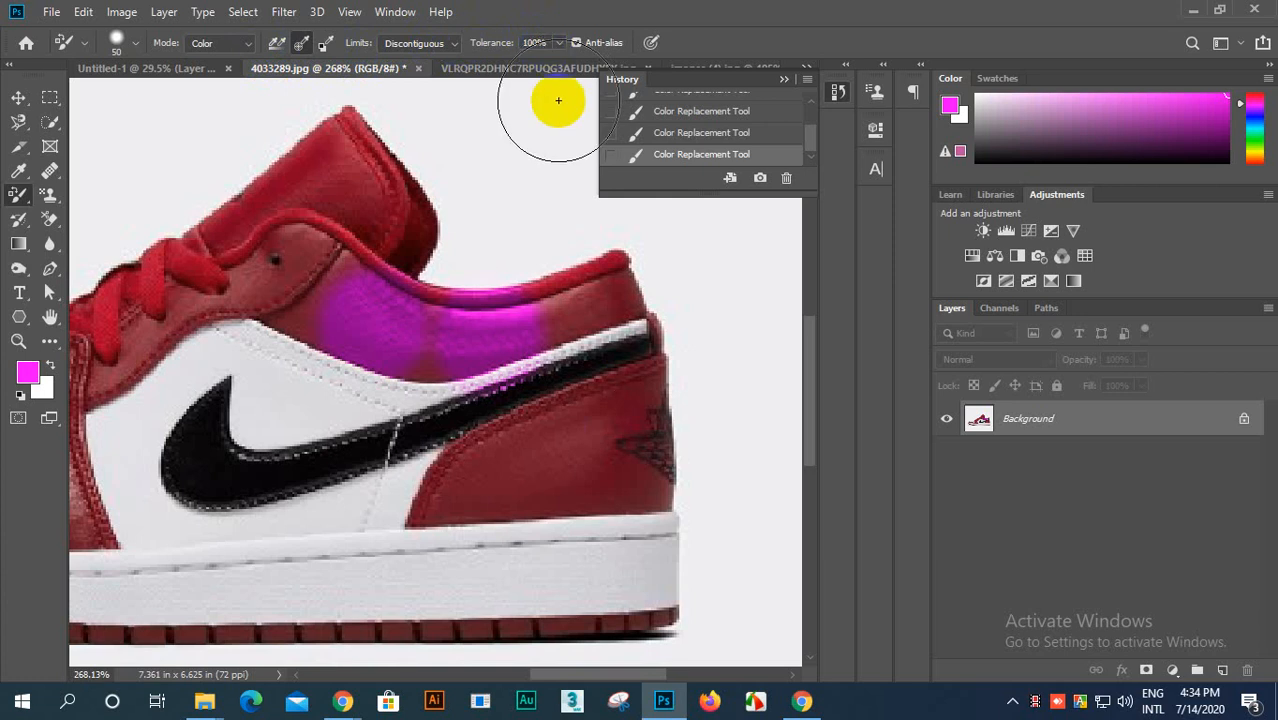
Step: Recolor spots of the red heel panel below the black swoosh with magenta, using 64% tolerance for the second area
mouse_move(620, 454)
left_mouse_down()
mouse_move(625, 411)
mouse_move(625, 424)
left_mouse_up()
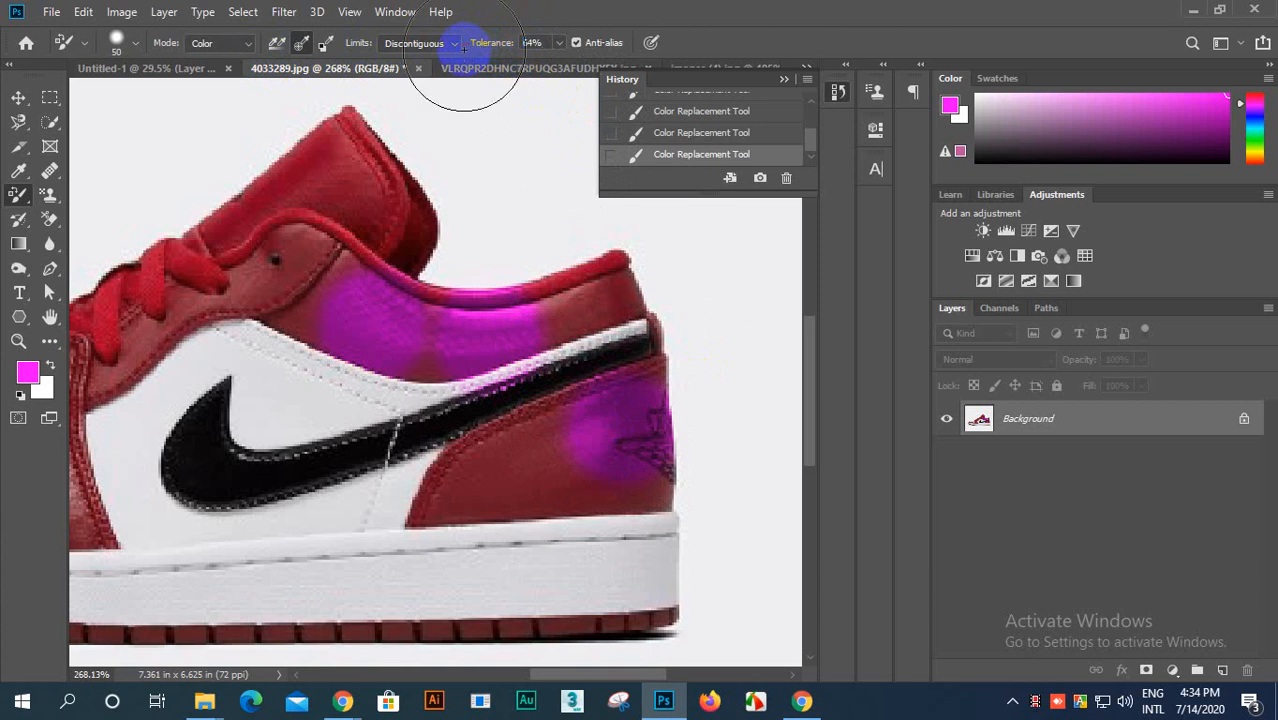
mouse_move(505, 440)
left_mouse_down()
mouse_move(474, 479)
mouse_move(497, 478)
left_mouse_up()
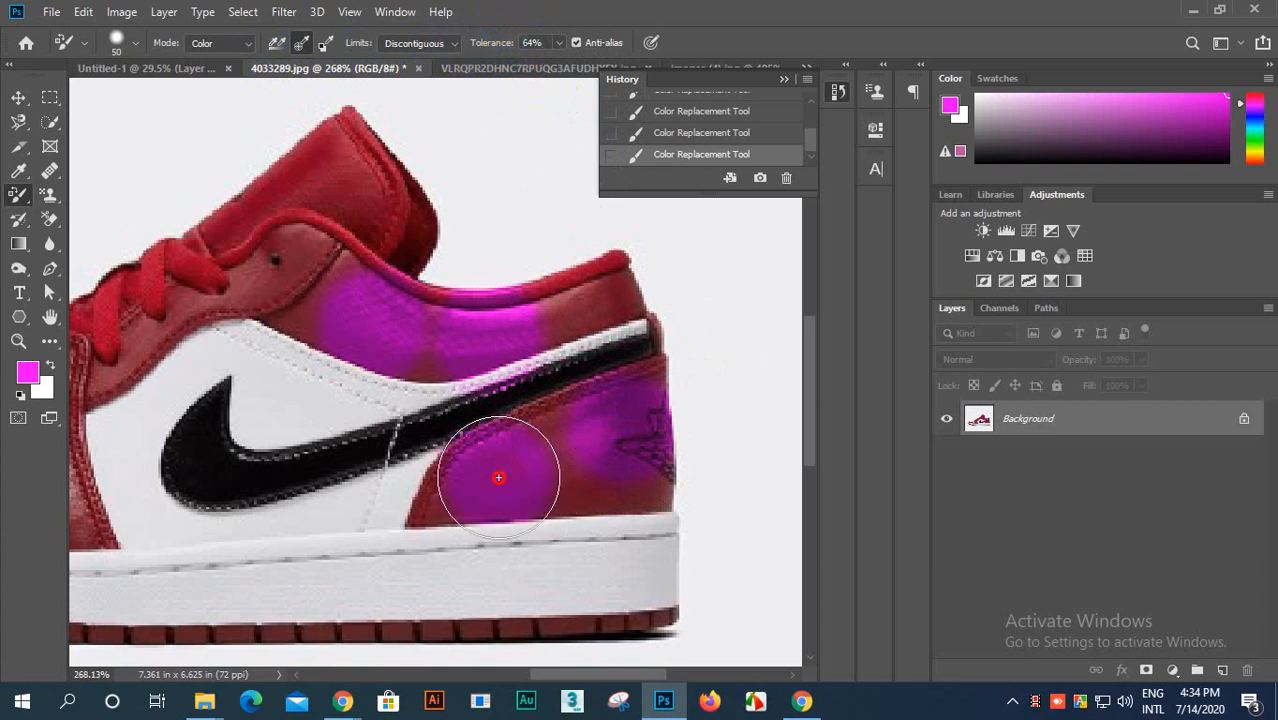
mouse_move(514, 470)
left_mouse_down()
mouse_move(548, 449)
mouse_move(459, 483)
mouse_move(503, 460)
left_mouse_up()
Step: Set the tolerance to 12% and spread magenta over the heel panel, collar, eyelet area and tongue of the shoe
scroll(513, 499, "down", 2)
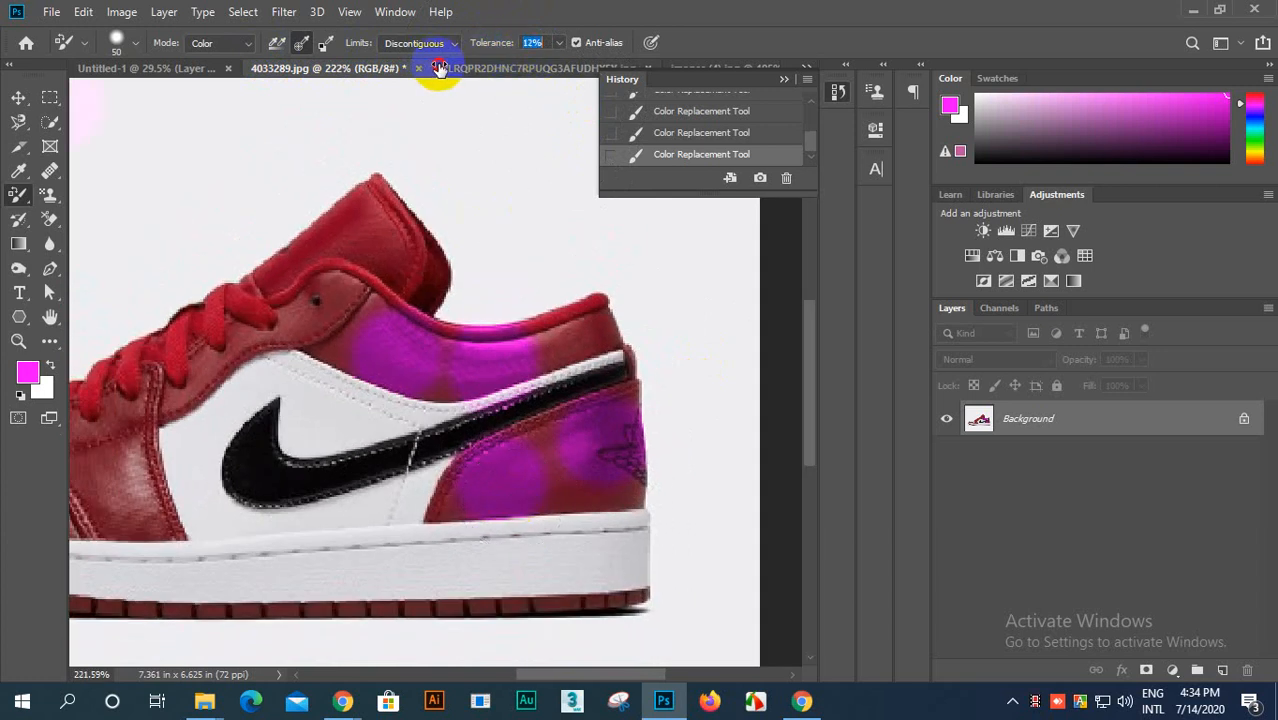
scroll(530, 488, "up", 2)
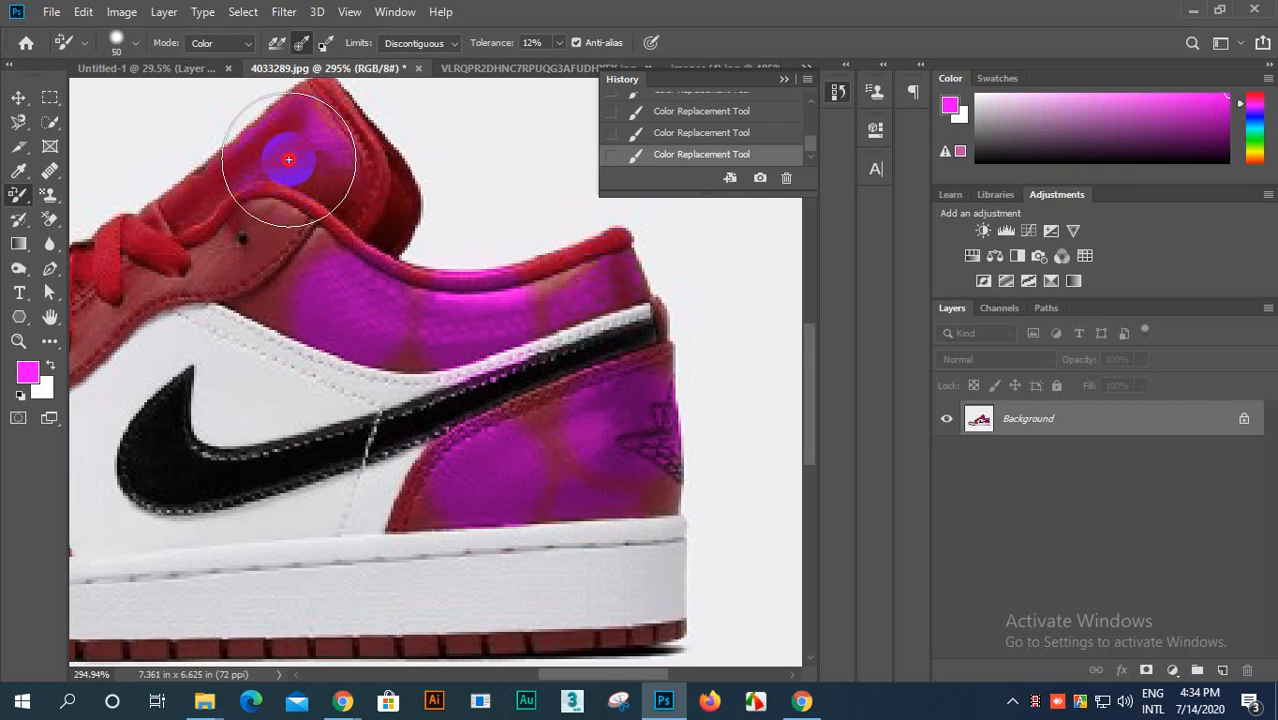
left_click_drag(288, 159, 237, 249)
scroll(285, 270, "down", 3)
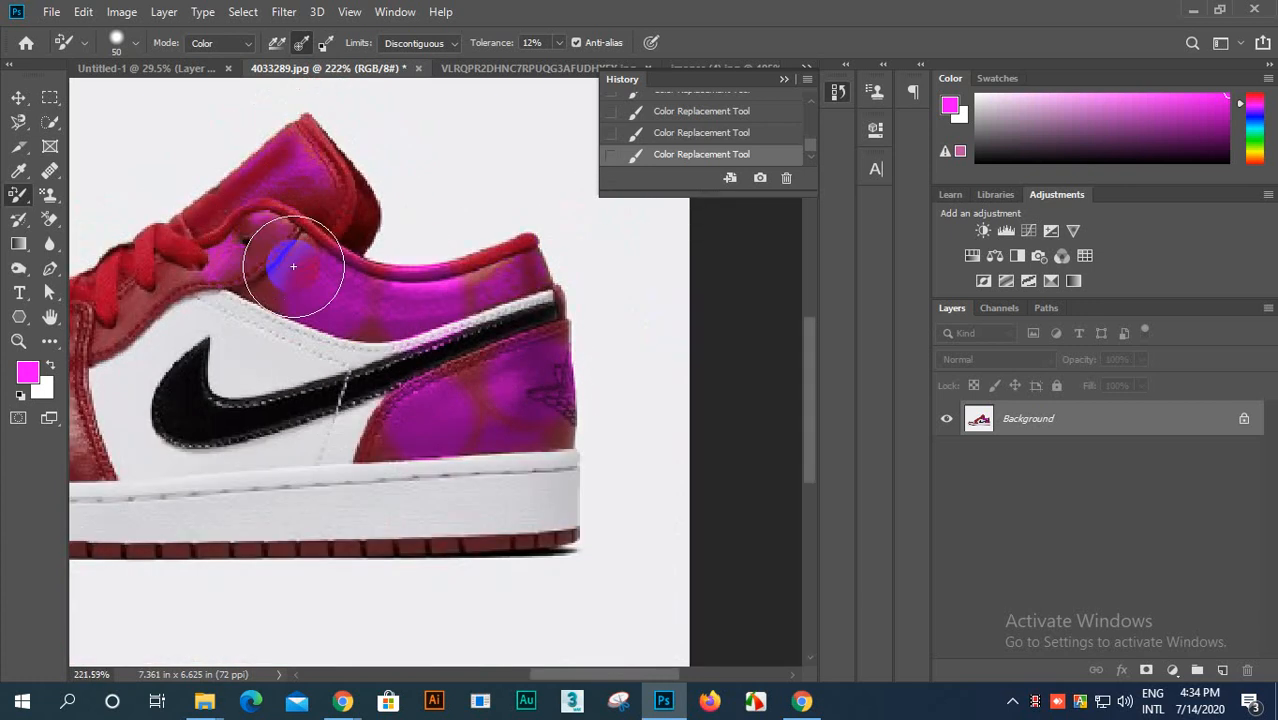
Step: Undo the magenta strokes on the shoe's heel, collar and tongue
key("ctrl+z")
key("ctrl+z")
key("ctrl+z")
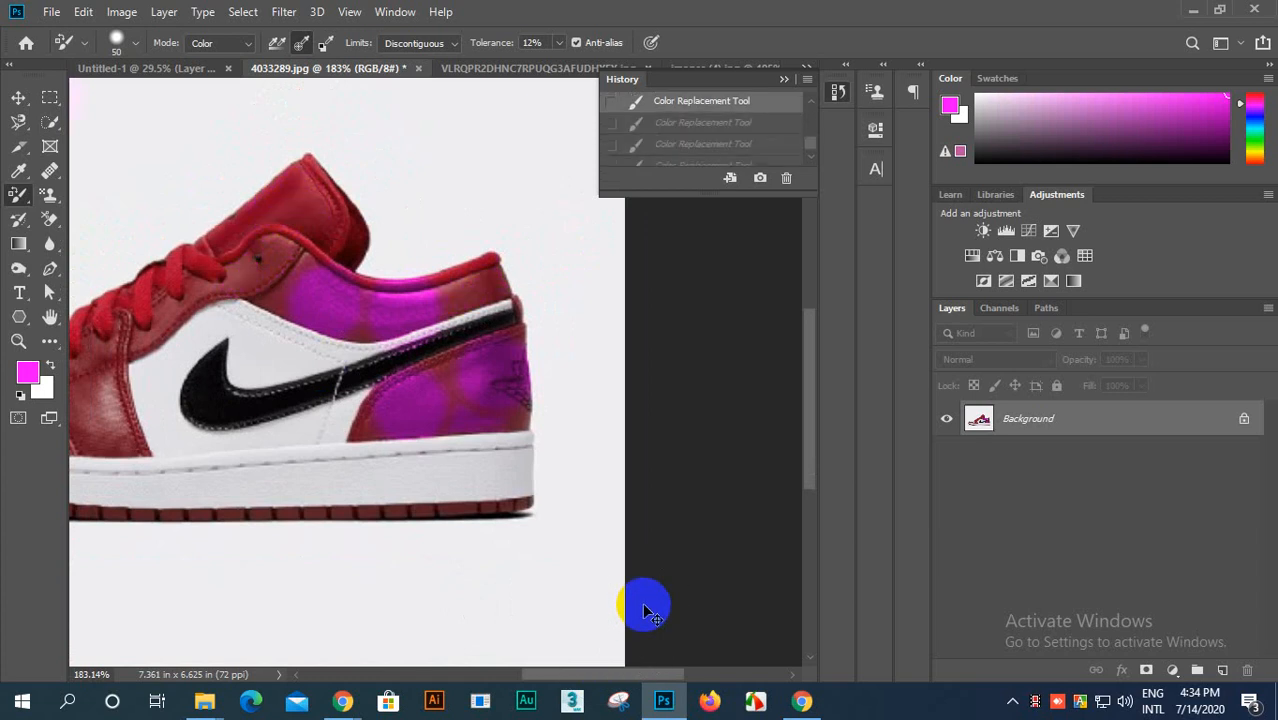
scroll(342, 422, "down", 2)
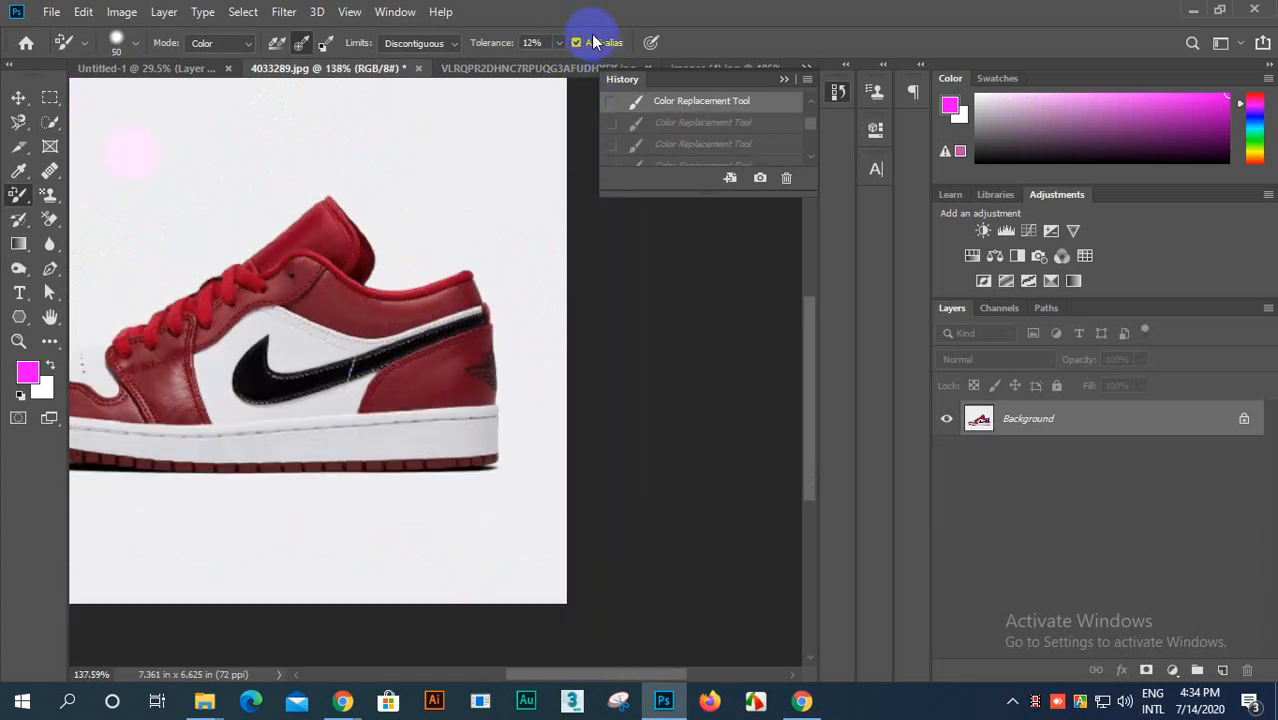
Step: Try one magenta spot around the shoe's top eyelet at 12% tolerance with Anti-alias on, and undo it
scroll(320, 300, "up", 6)
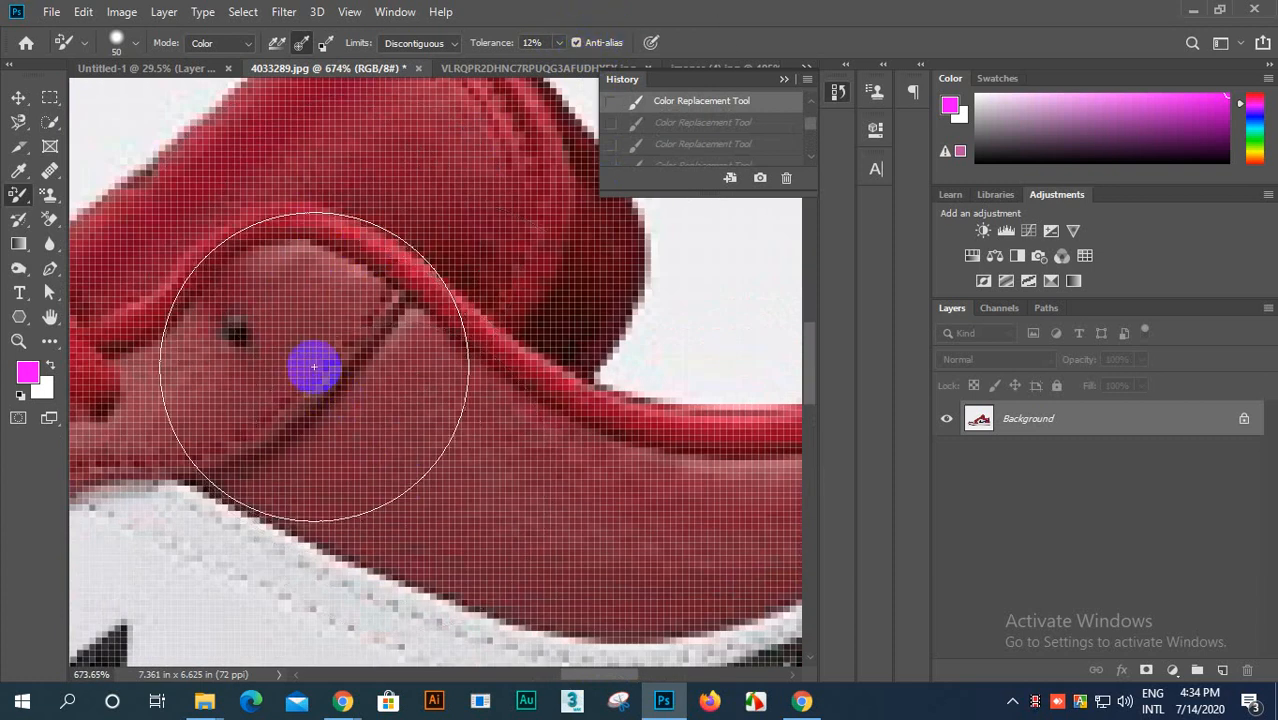
left_click_drag(285, 357, 286, 346)
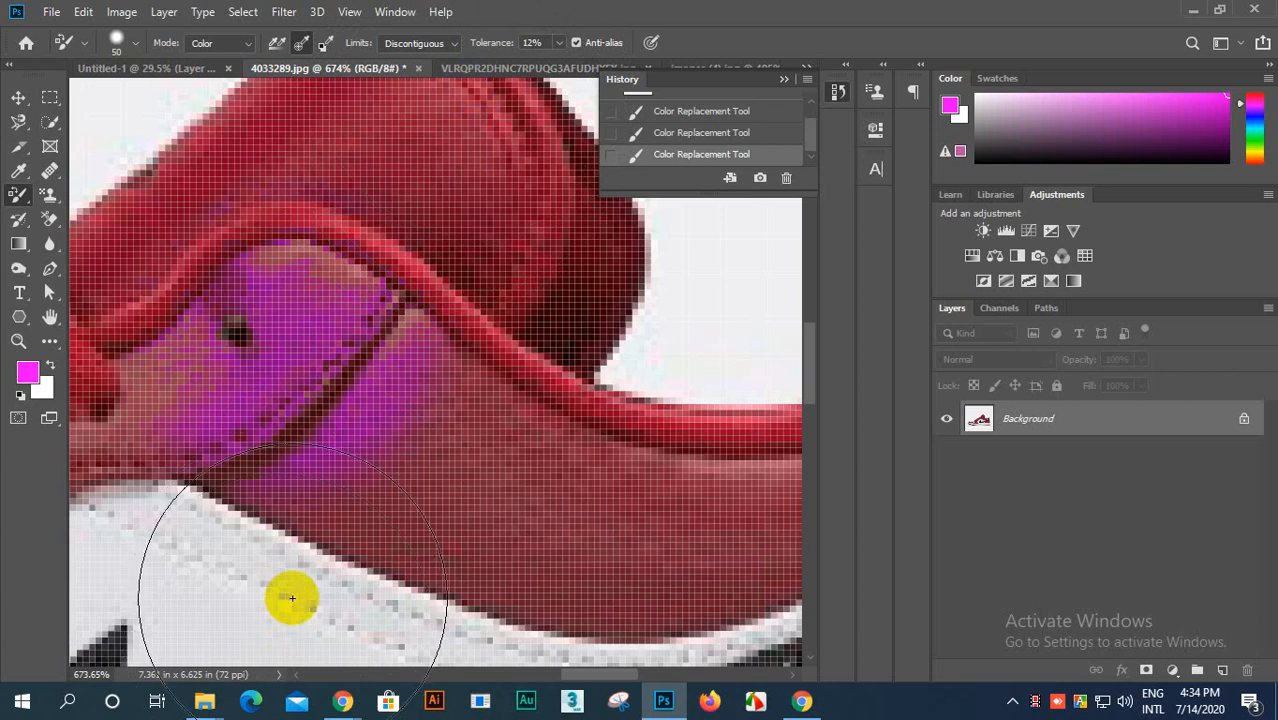
key("ctrl+z")
Step: Set the tolerance to 100% and apply one magenta spot around the top eyelet
left_click_drag(473, 50, 745, 48)
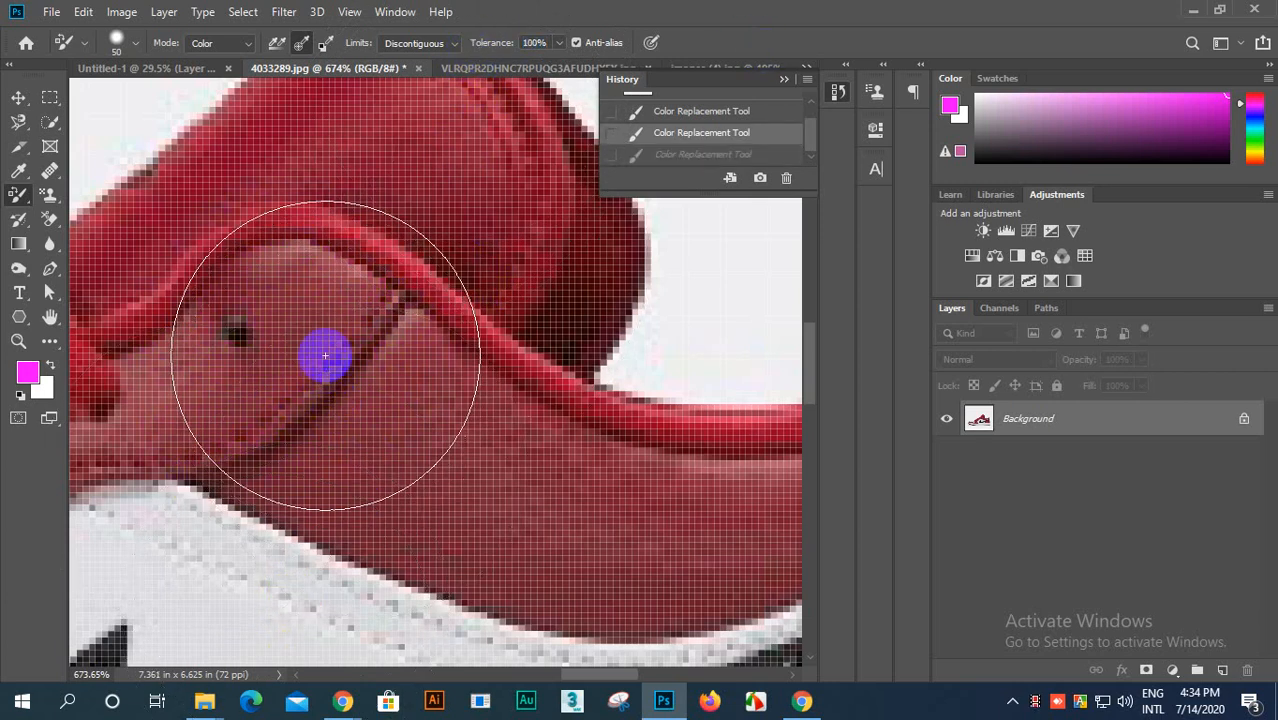
left_click_drag(322, 354, 324, 352)
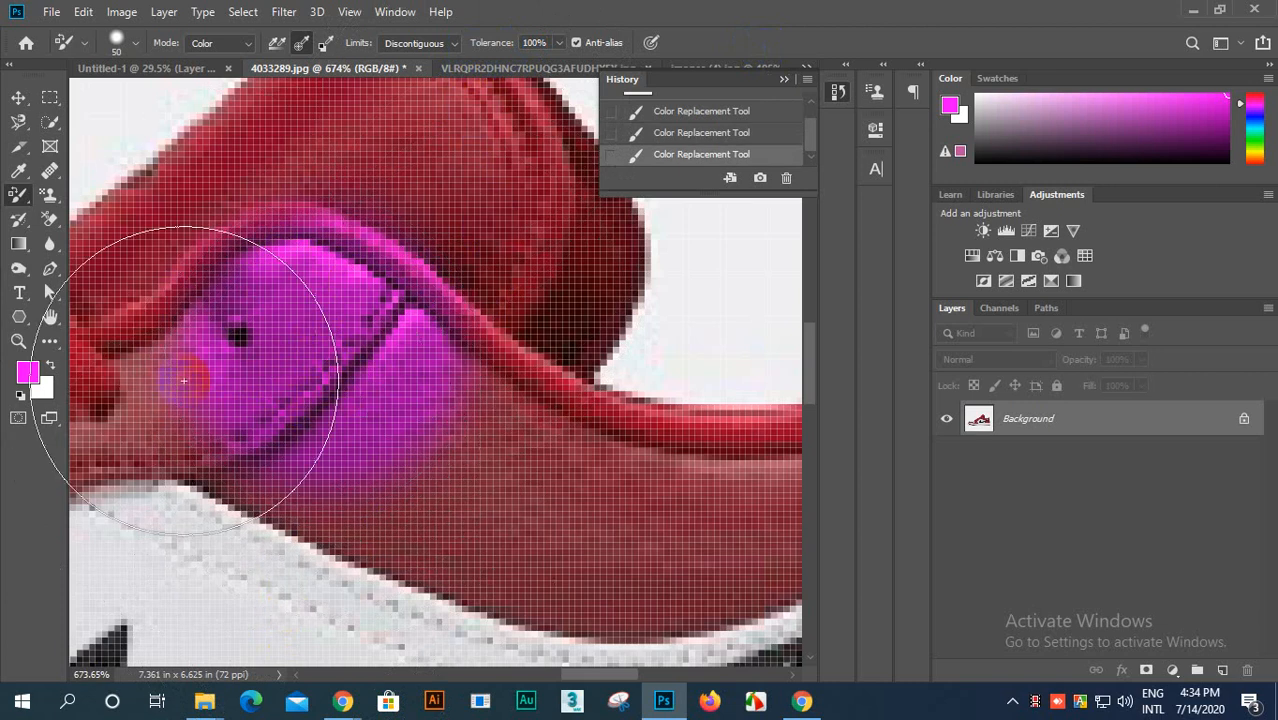
Step: Turn off Anti-alias, set the brush size to 28 px, and apply a magenta spot on the collar panel beside the eyelet spot
left_click(578, 43)
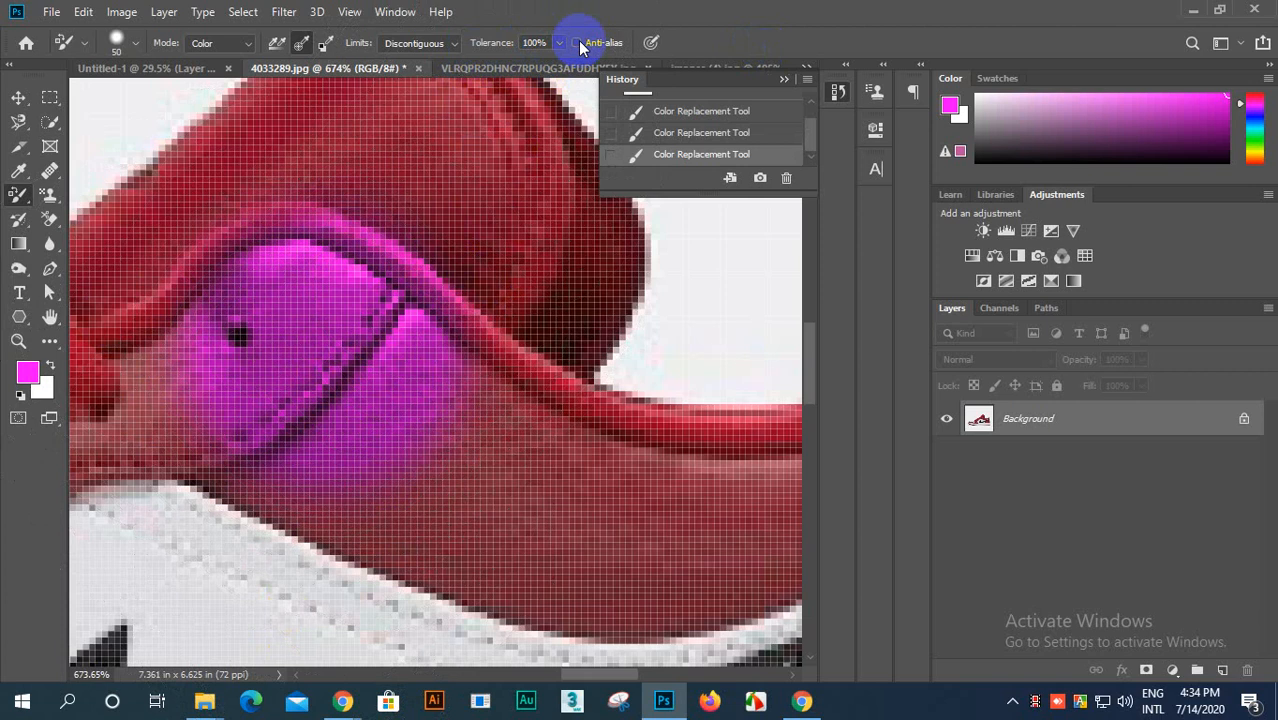
scroll(525, 448, "down", 2)
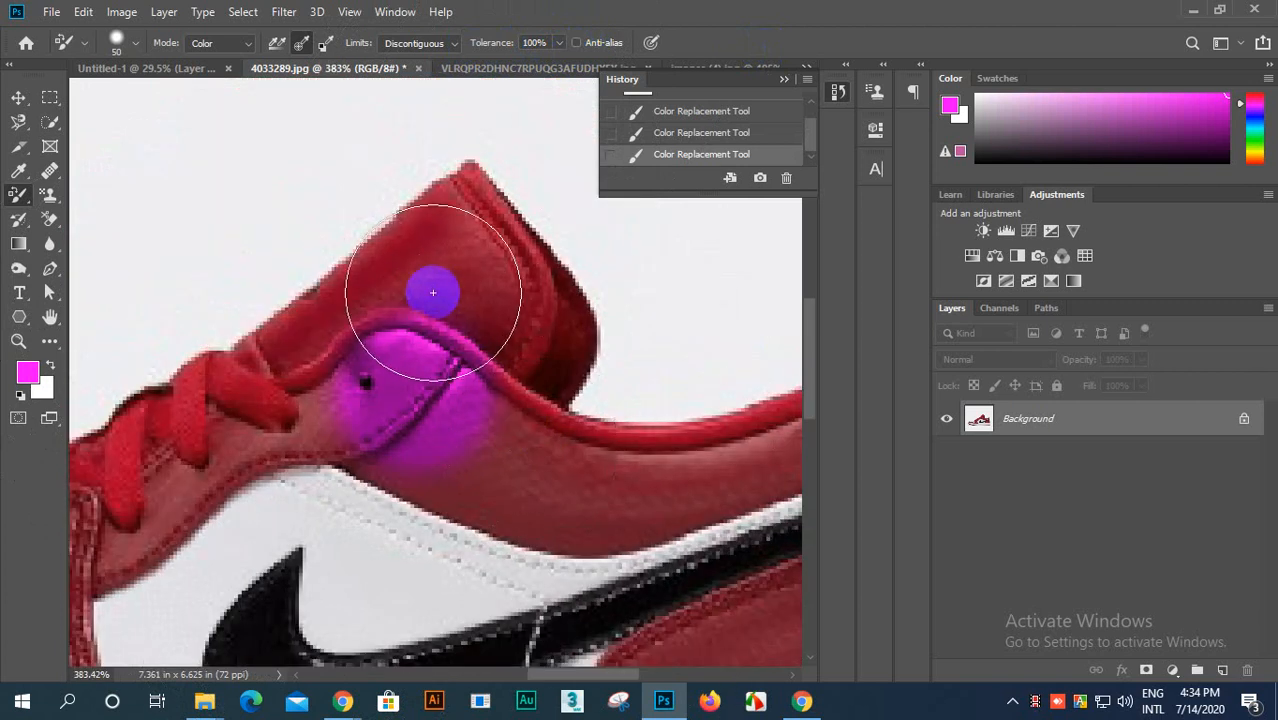
scroll(468, 251, "down", 1)
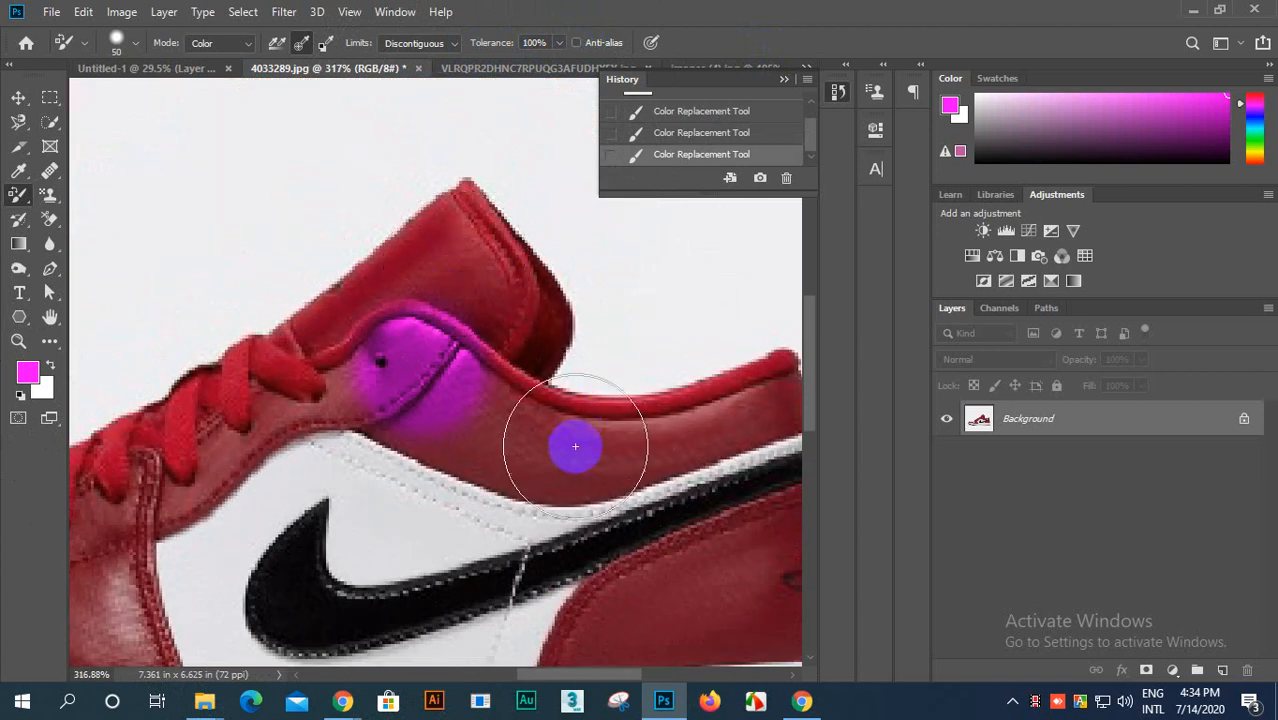
left_click(140, 45)
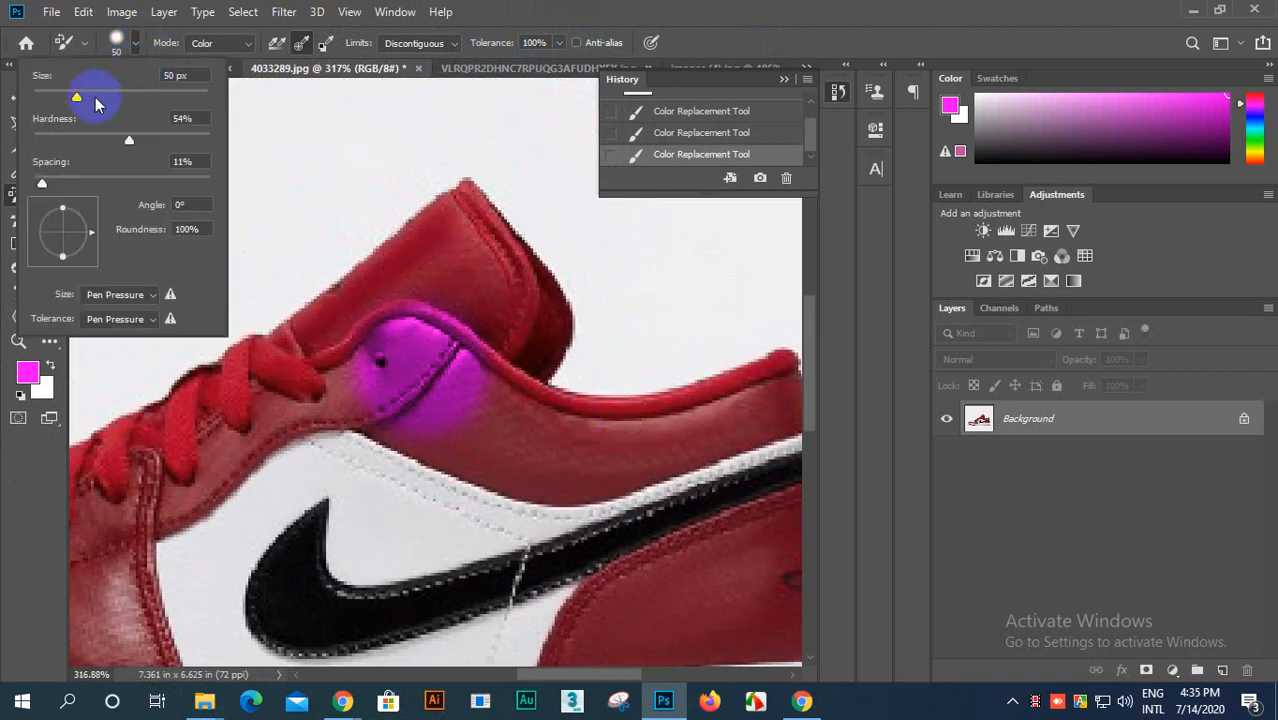
left_click(516, 447)
Step: Compare the pixel edges of the two magenta spots on the collar, applied with and without Anti-alias
scroll(519, 450, "up", 13)
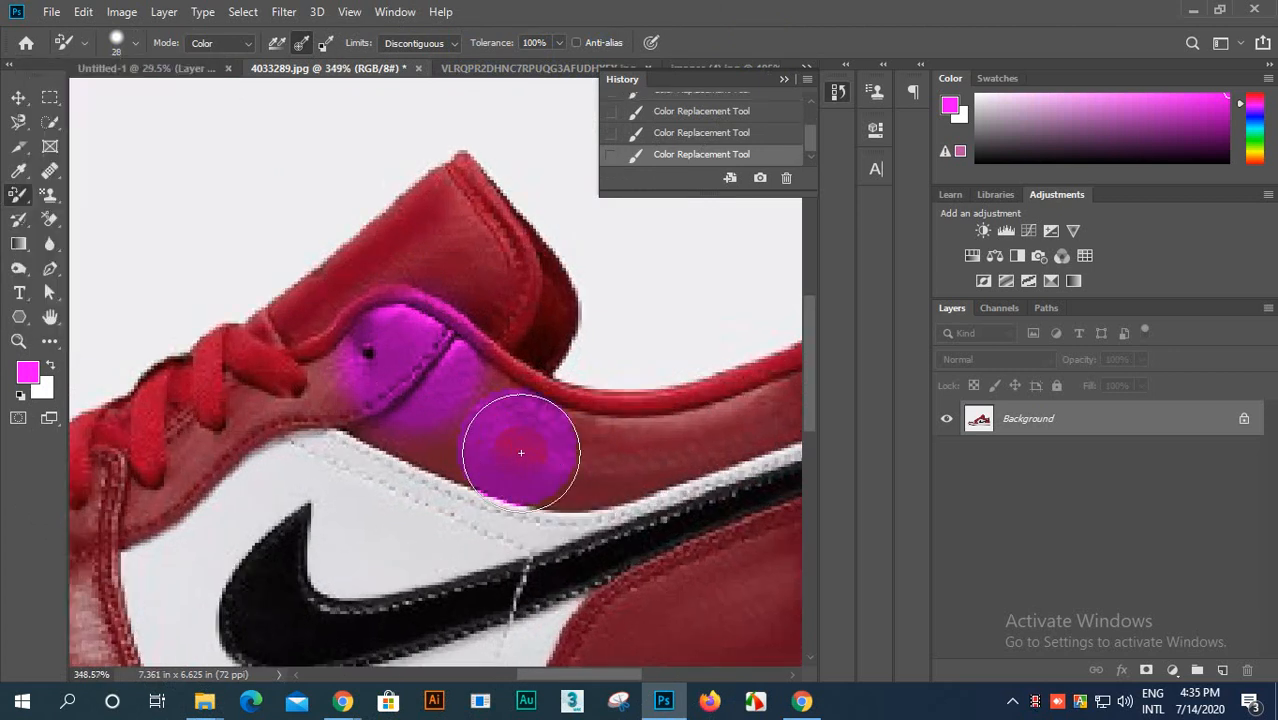
scroll(488, 502, "up", 3)
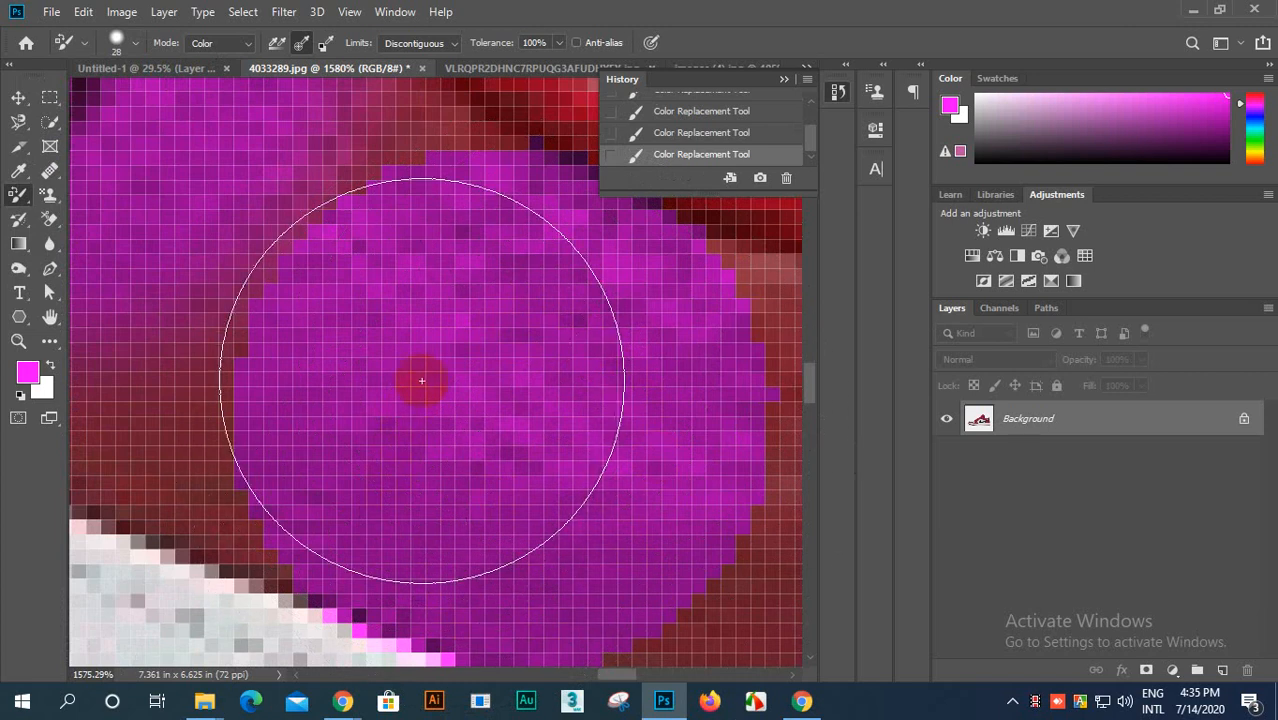
scroll(590, 467, "down", 2)
mouse_move(589, 467)
left_mouse_down()
mouse_move(532, 522)
mouse_move(415, 436)
mouse_move(481, 386)
mouse_move(690, 345)
mouse_move(598, 437)
mouse_move(532, 328)
mouse_move(381, 452)
mouse_move(384, 503)
mouse_move(396, 394)
mouse_move(371, 285)
left_mouse_up()
scroll(371, 288, "down", 3)
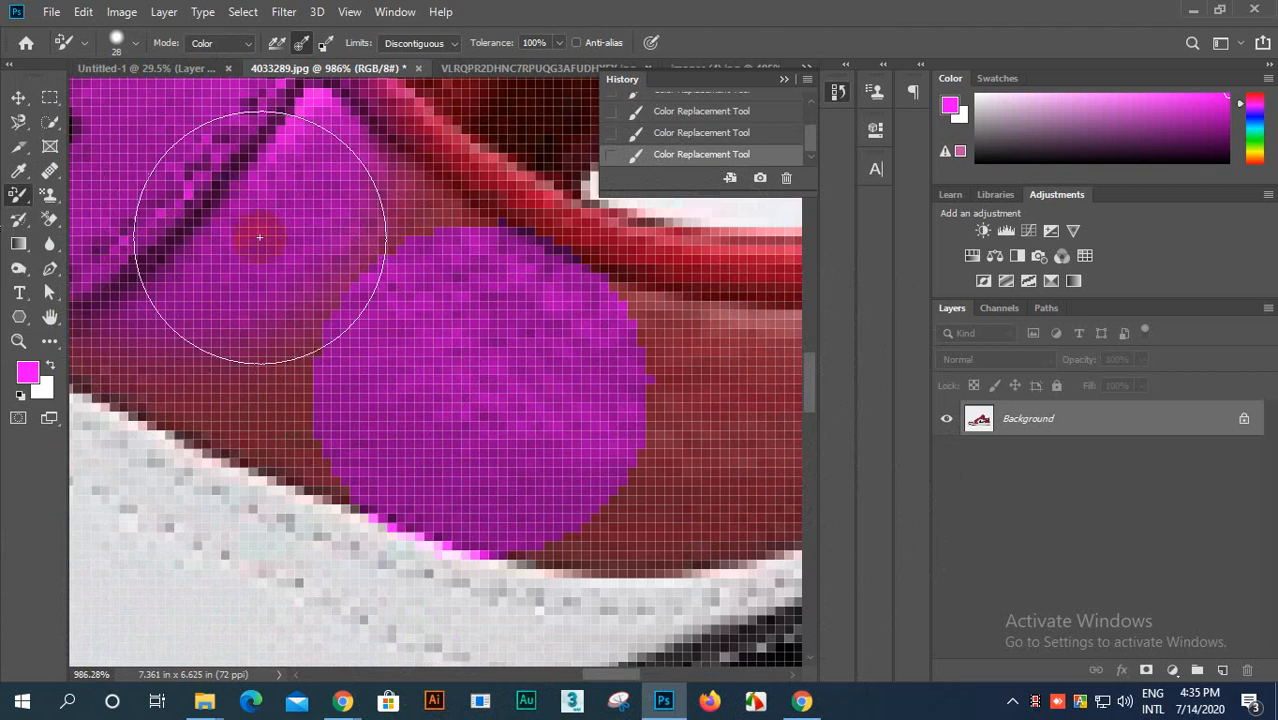
scroll(385, 350, "down", 1)
mouse_move(231, 251)
left_mouse_down()
mouse_move(228, 223)
mouse_move(259, 213)
left_mouse_up()
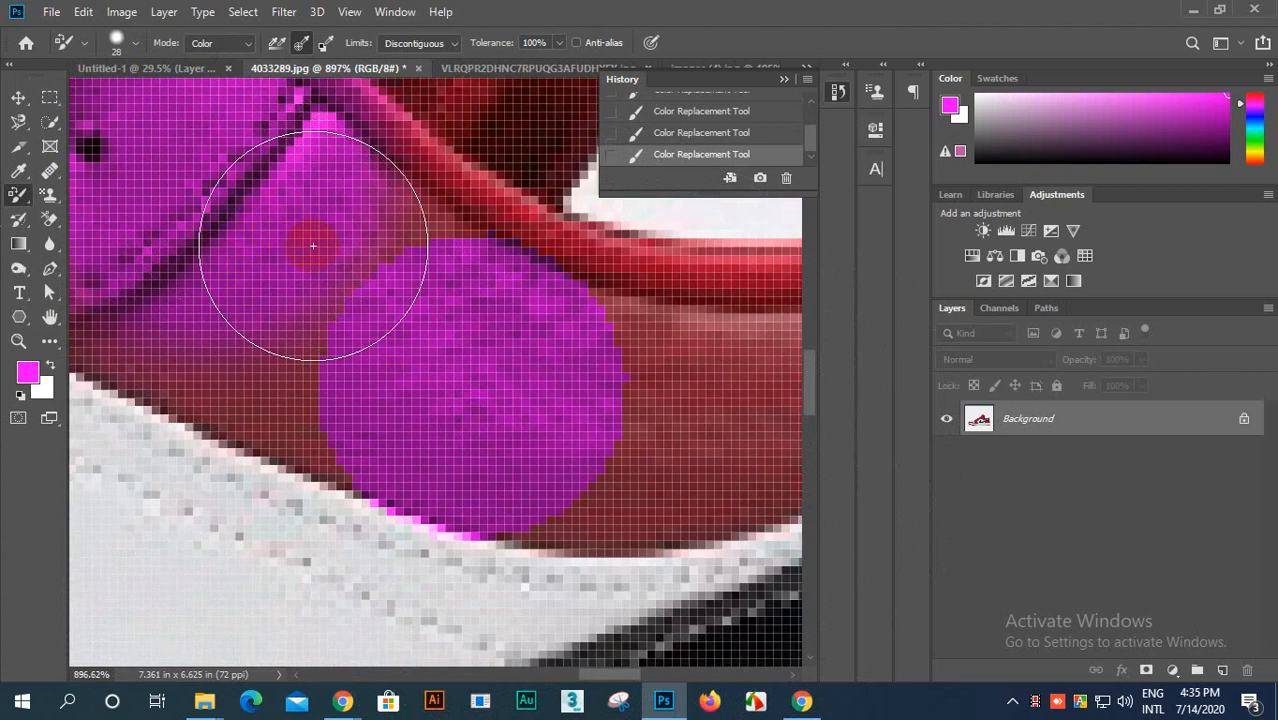
scroll(449, 412, "down", 3)
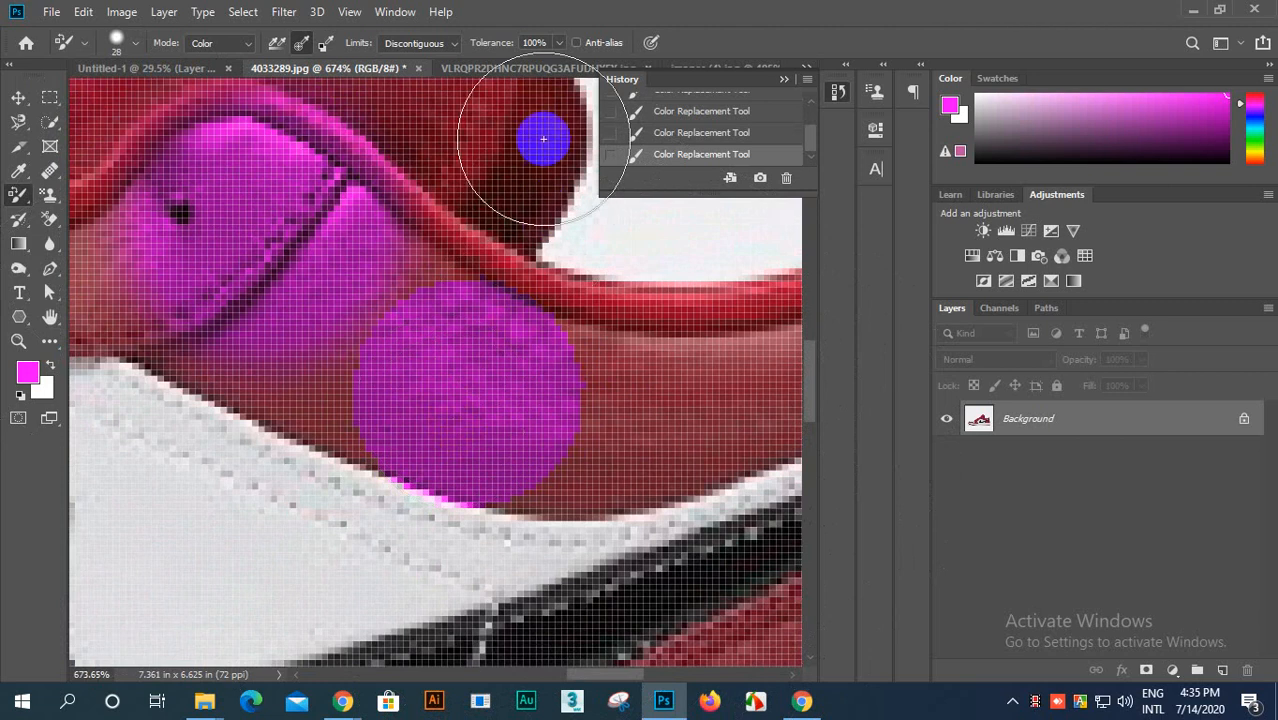
scroll(465, 379, "down", 2)
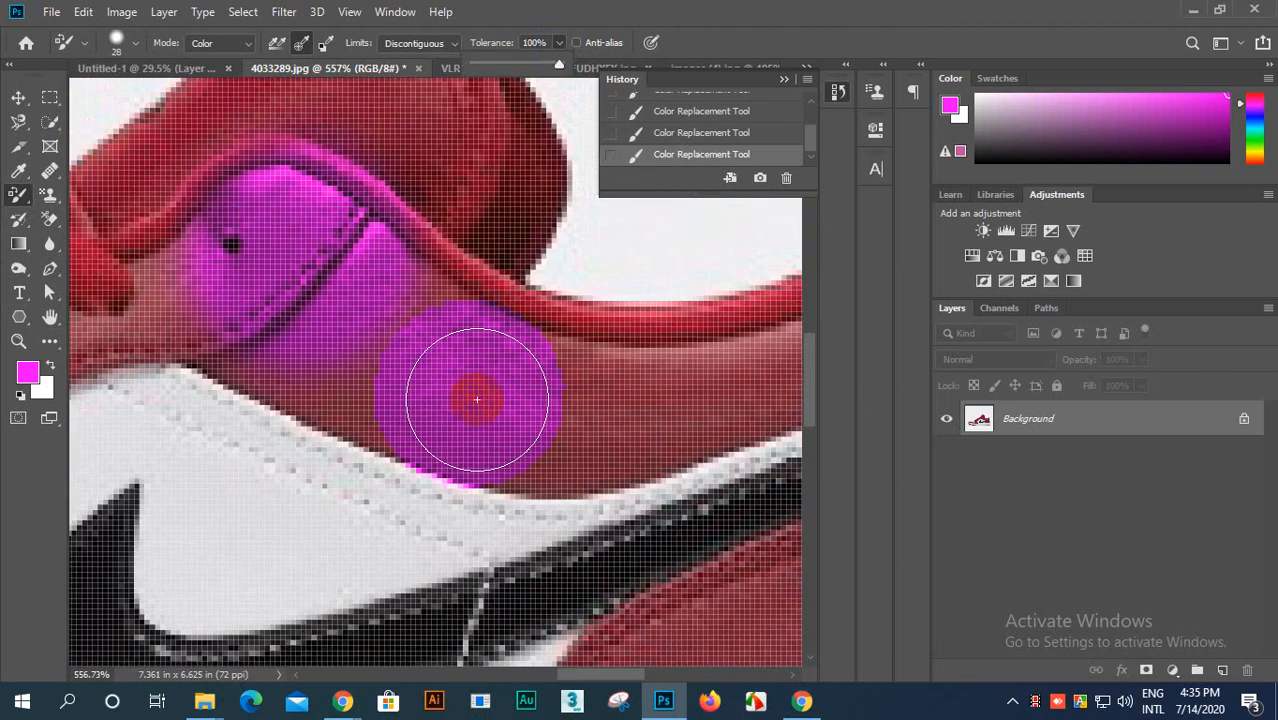
Step: Keep the tolerance at 100% and apply more magenta spots without Anti-alias on the collar panel, tongue edge and area below the eyelet
left_click_drag(556, 68, 557, 95)
scroll(692, 446, "down", 1)
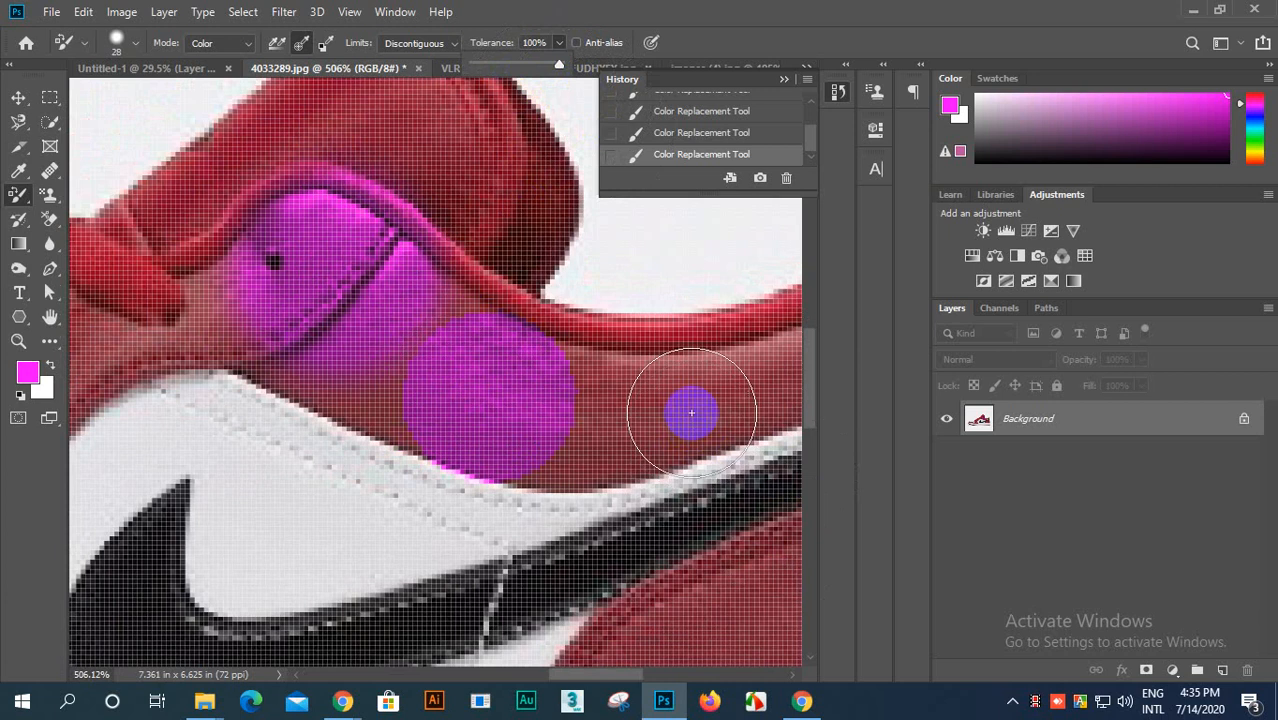
left_click(691, 412)
mouse_move(520, 290)
left_mouse_down()
mouse_move(474, 222)
mouse_move(289, 366)
mouse_move(232, 335)
left_mouse_up()
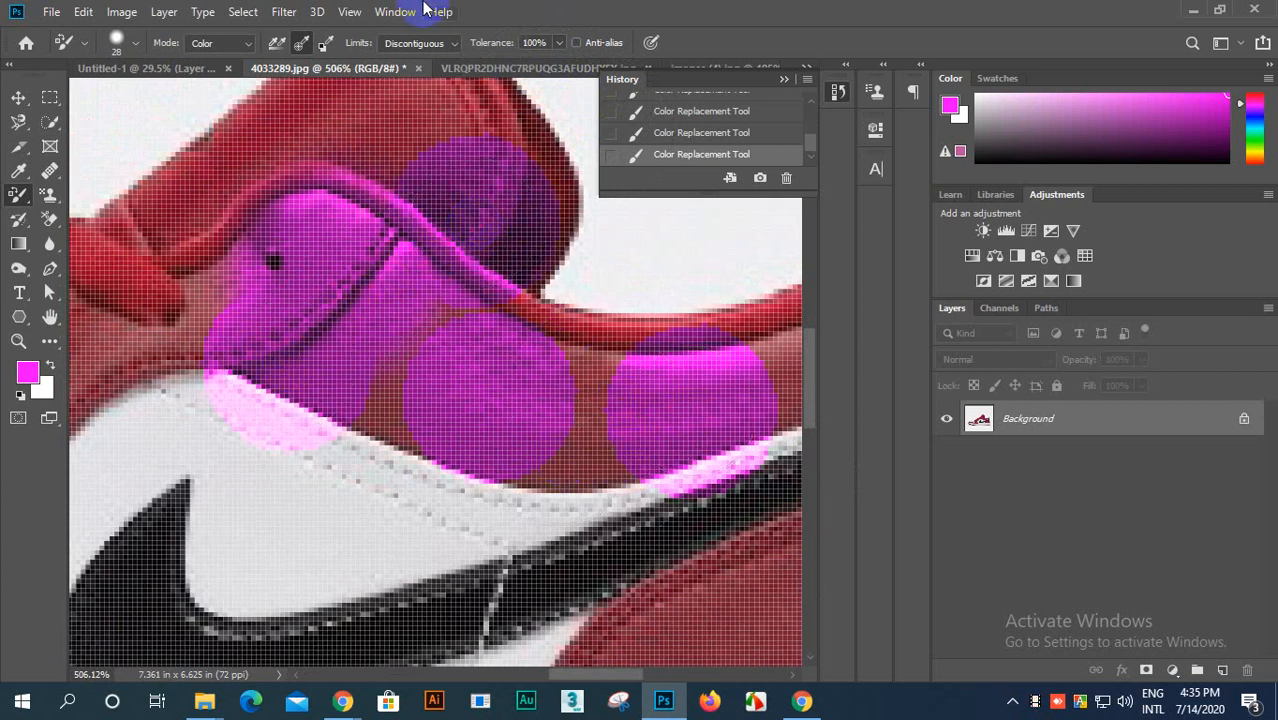
Step: Turn Anti-alias back on and apply magenta spots to the lower collar panel, the tongue and the upper laces
left_click(578, 44)
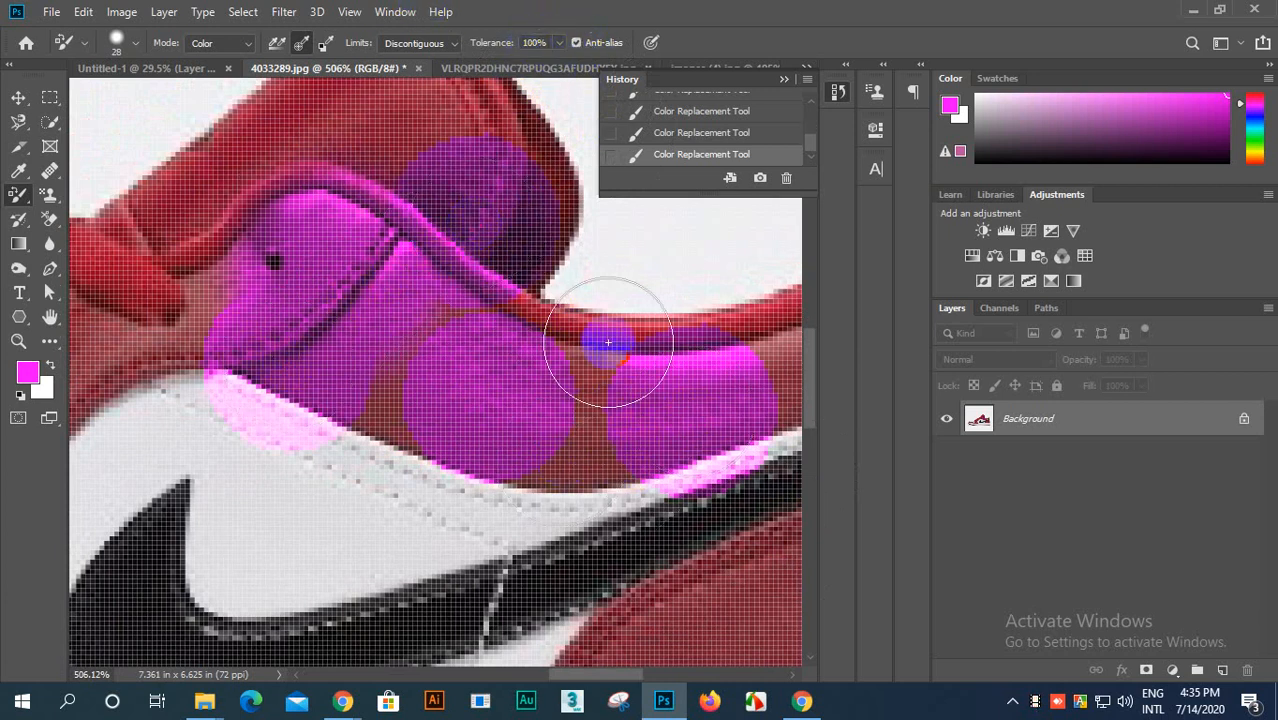
left_click(586, 474)
mouse_move(292, 175)
left_mouse_down()
mouse_move(300, 143)
mouse_move(314, 140)
mouse_move(157, 228)
mouse_move(116, 341)
left_mouse_up()
scroll(650, 590, "down", 3)
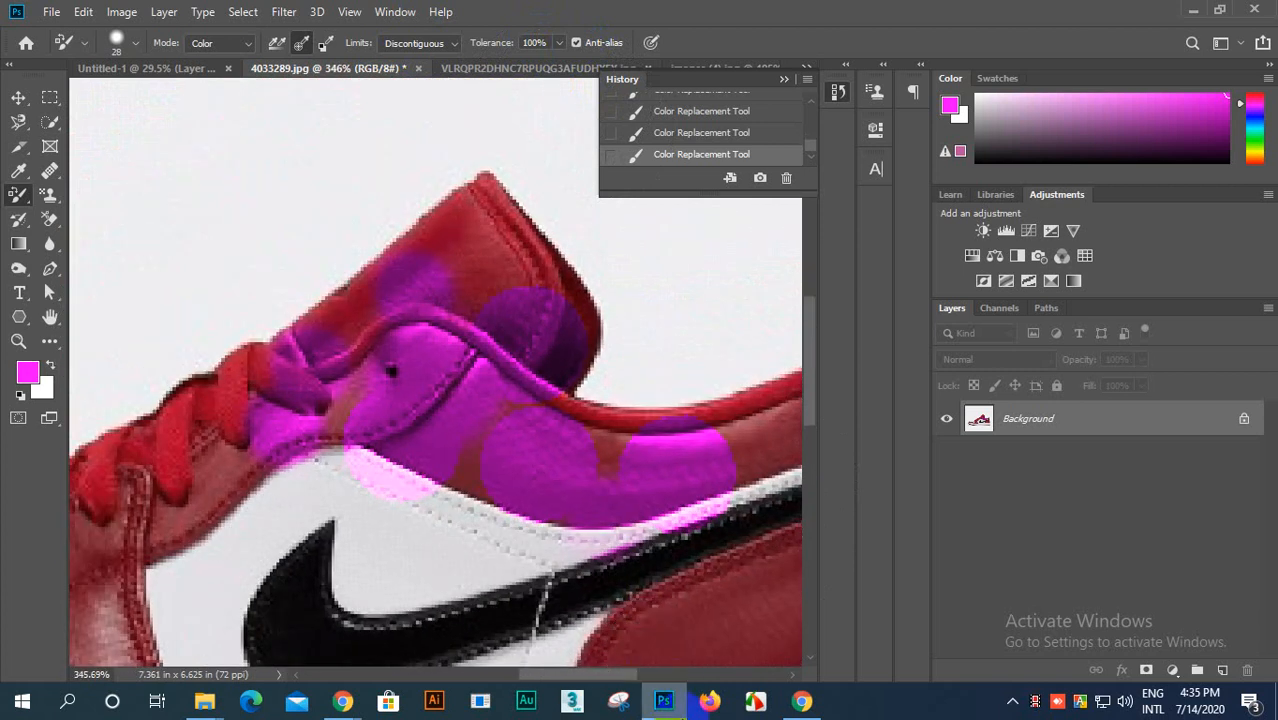
Step: Revert 4033289.jpg to its original opened state in the history
mouse_move(664, 700)
scroll(706, 135, "up", 5)
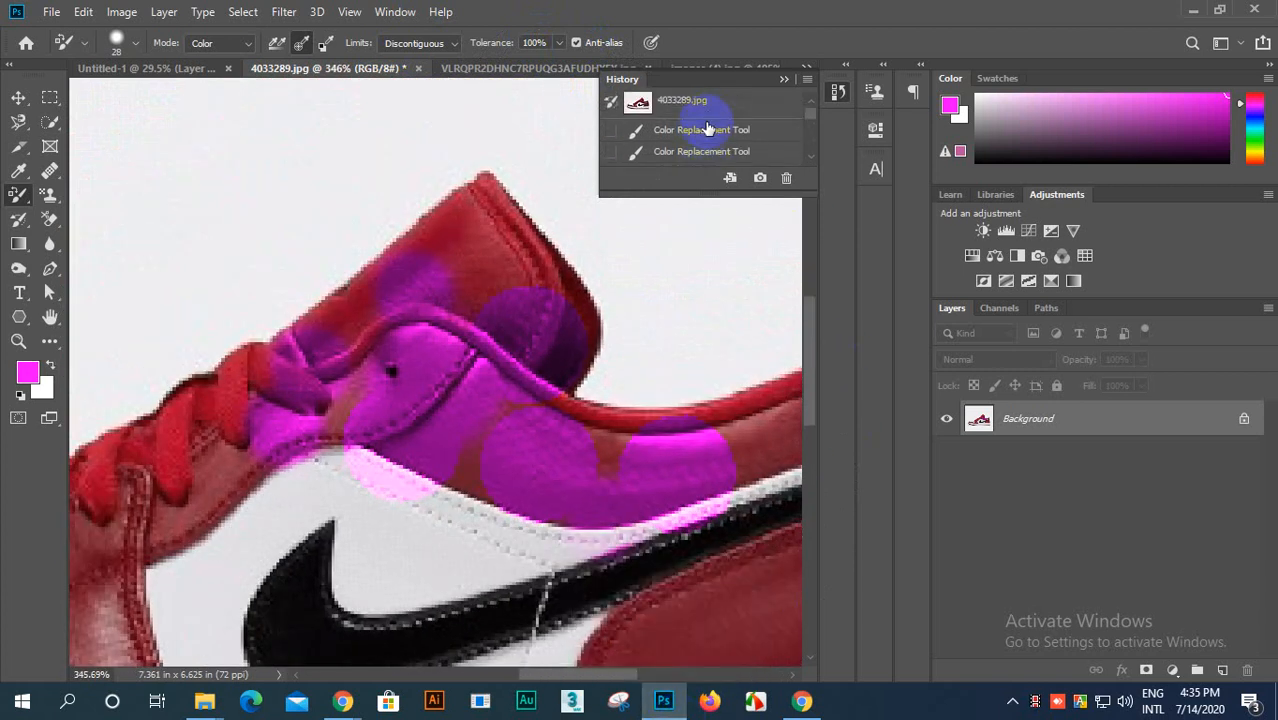
left_click(702, 118)
scroll(545, 390, "down", 3)
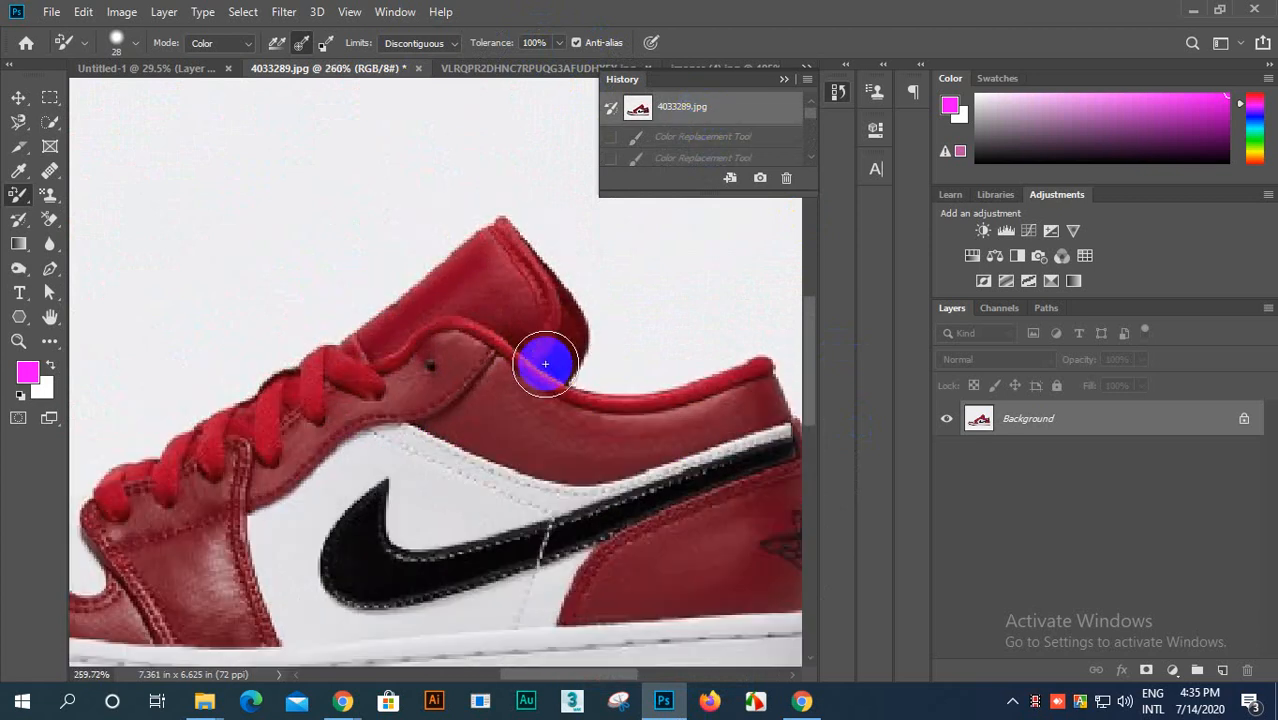
scroll(538, 391, "up", 4)
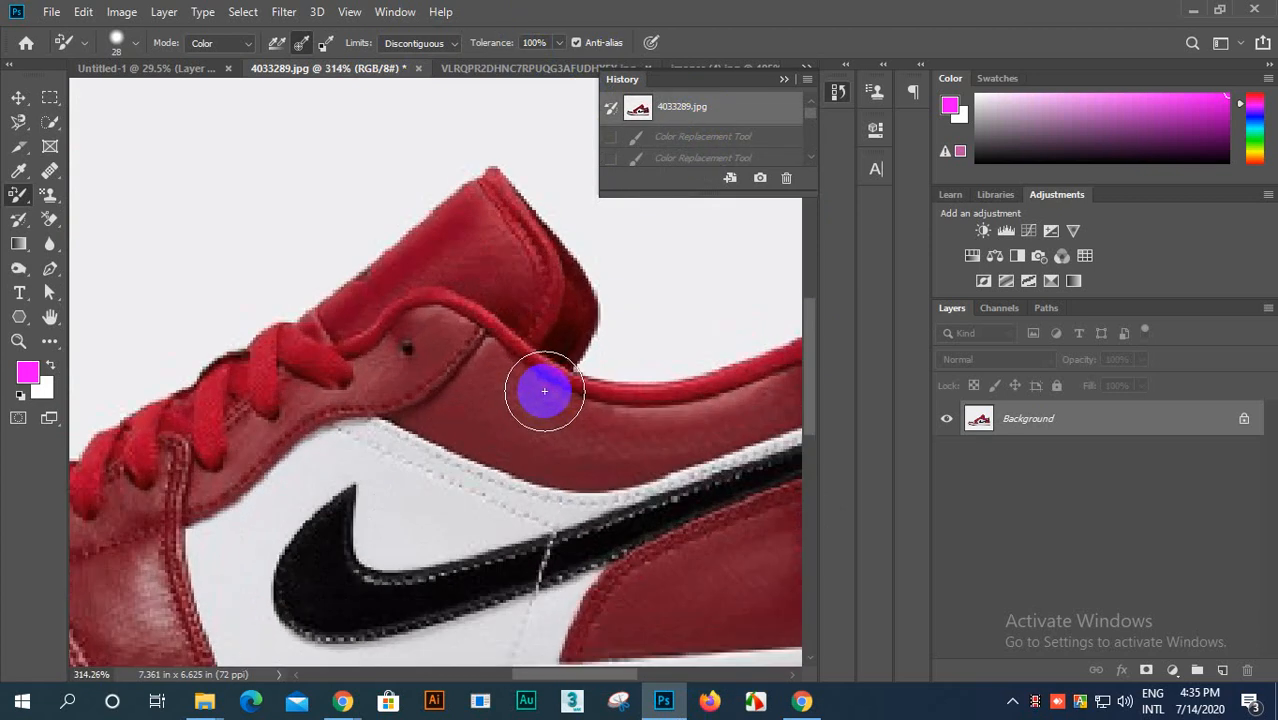
Step: Set the Color Replacement mode to Hue, the tolerance to 72% and the limits to Find Edges
left_click(245, 48)
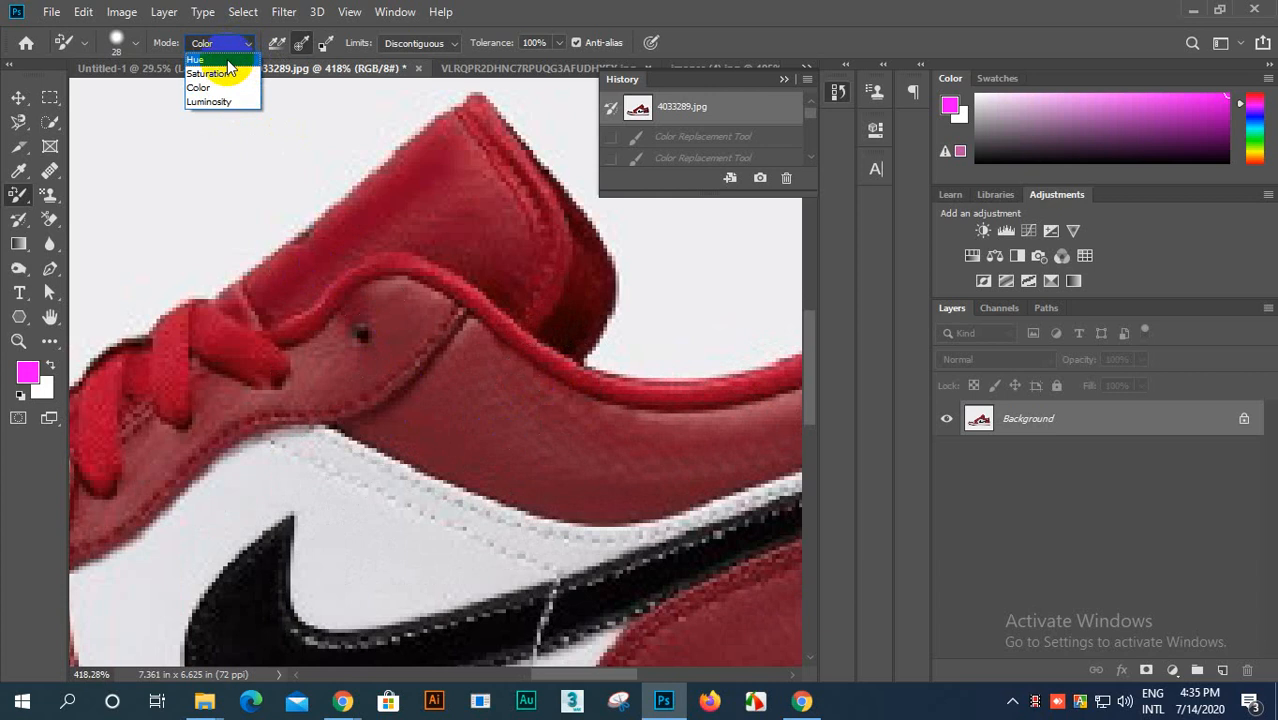
left_click(229, 60)
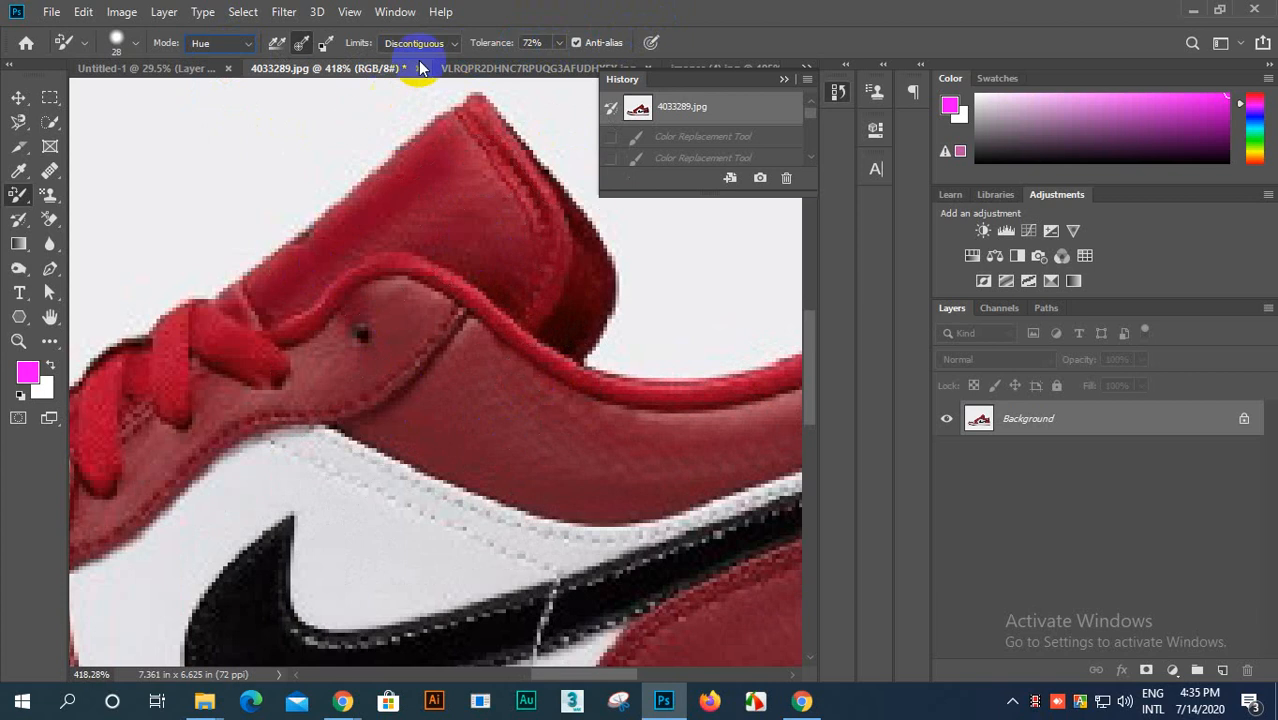
left_click(455, 45)
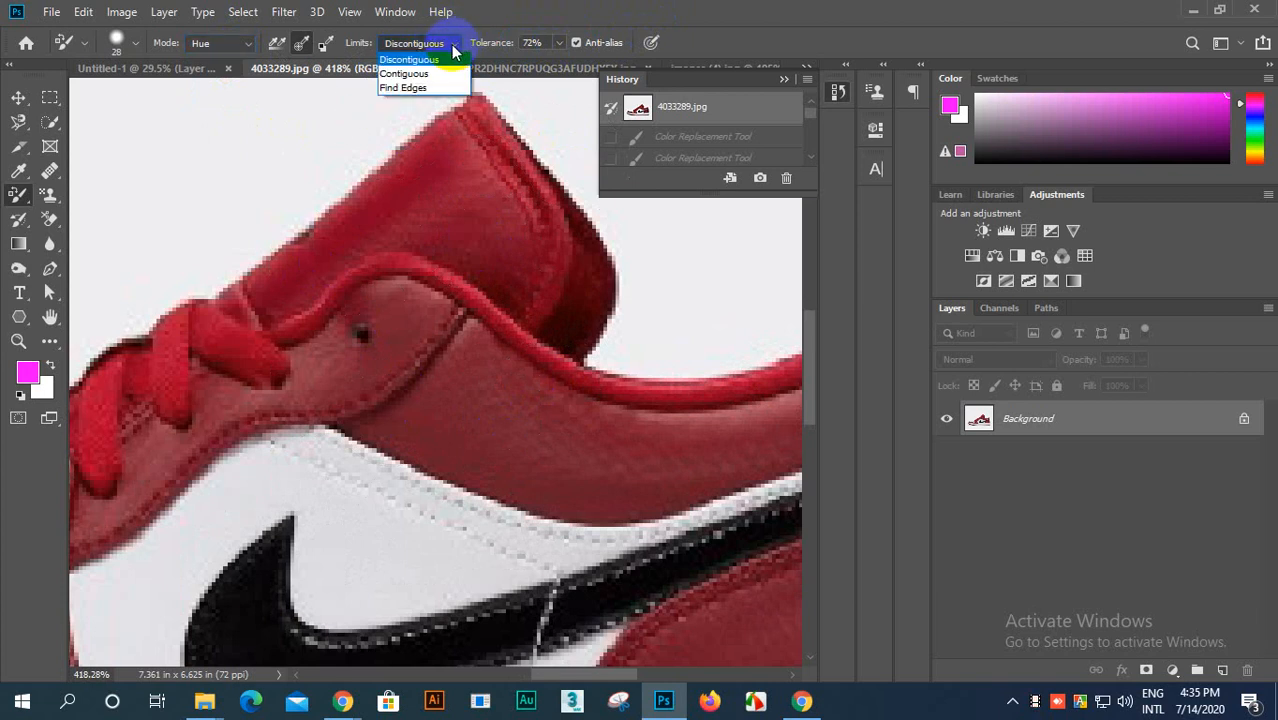
left_click(413, 88)
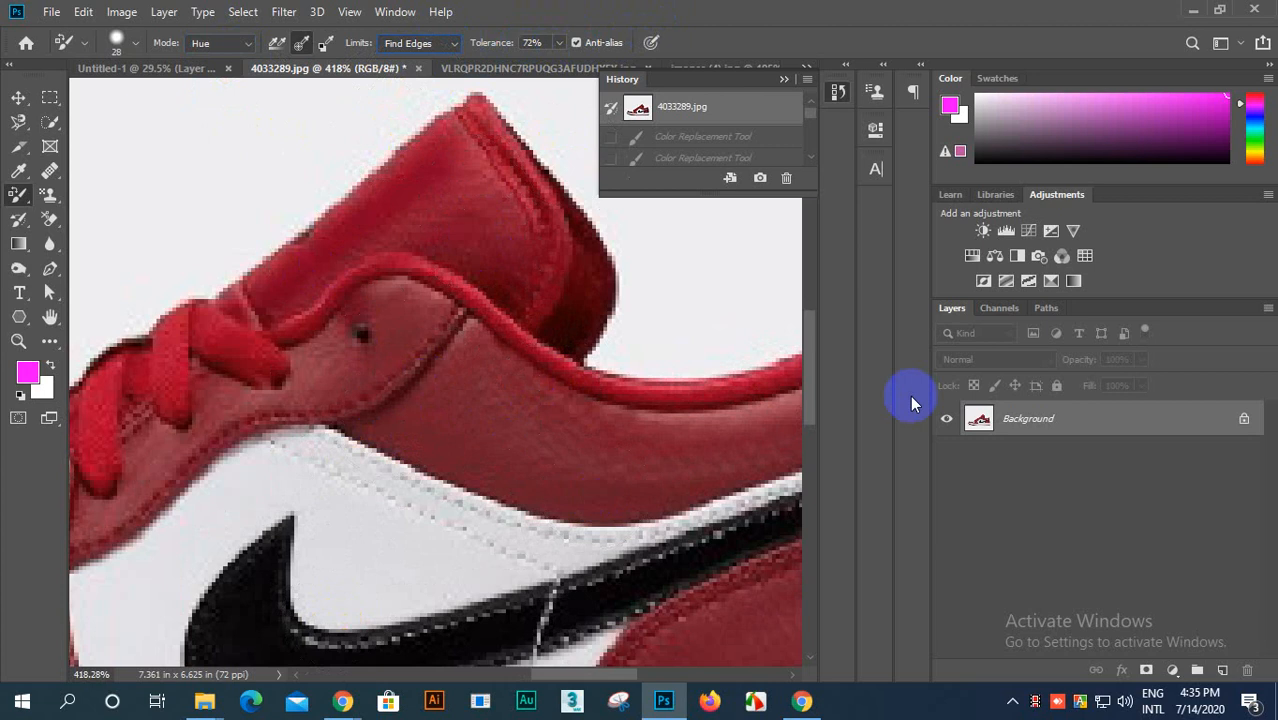
Step: Recolor the red collar, eyelet area, tongue and upper laces with the magenta hue, stopping at the white panel's edge
mouse_move(806, 382)
left_mouse_down()
mouse_move(807, 443)
mouse_move(807, 399)
left_mouse_up()
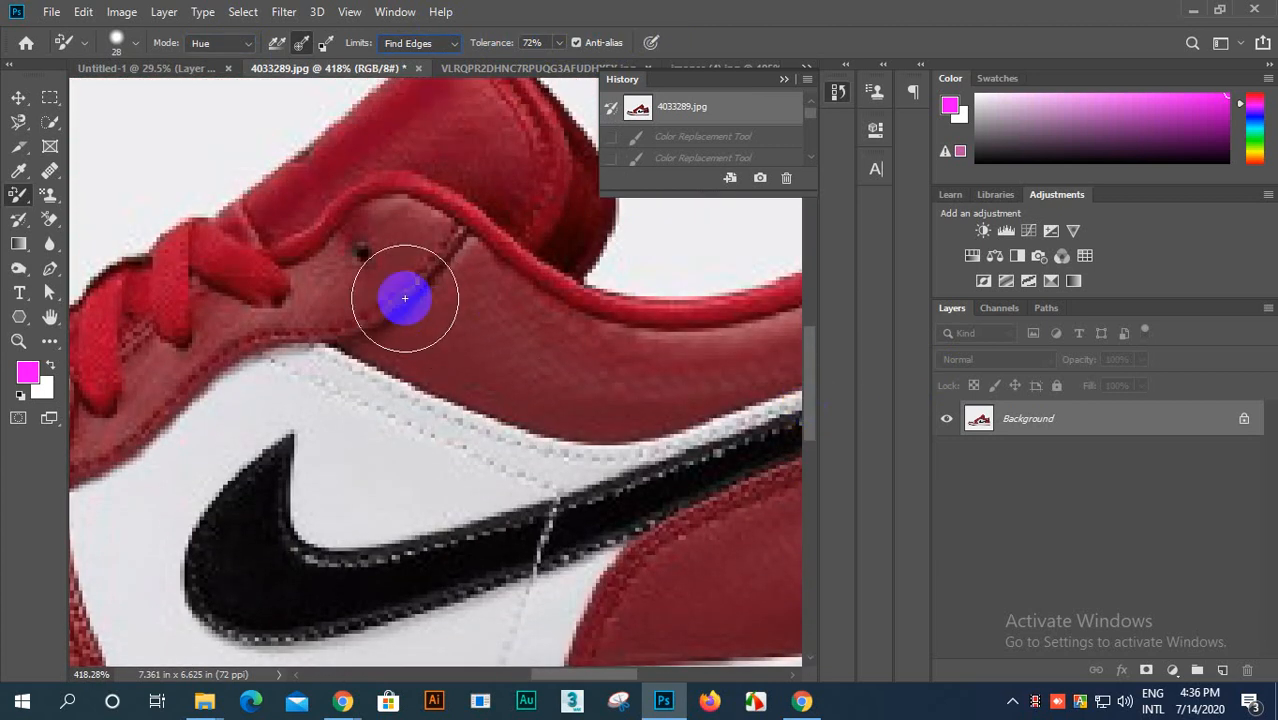
mouse_move(348, 262)
left_mouse_down()
mouse_move(569, 321)
mouse_move(374, 249)
mouse_move(363, 227)
mouse_move(432, 229)
mouse_move(575, 282)
mouse_move(750, 306)
mouse_move(534, 312)
mouse_move(465, 331)
left_mouse_up()
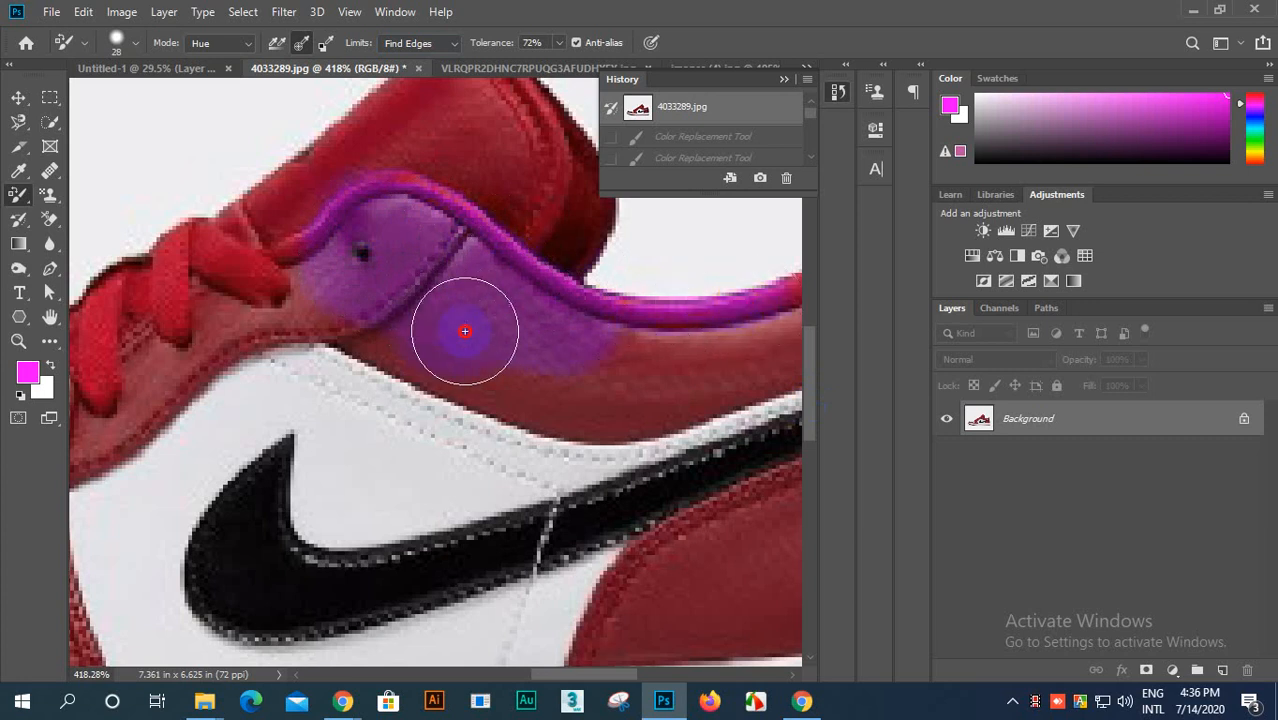
mouse_move(717, 357)
left_mouse_down()
mouse_move(396, 351)
mouse_move(217, 270)
mouse_move(480, 125)
mouse_move(222, 188)
mouse_move(358, 136)
mouse_move(561, 88)
mouse_move(502, 232)
mouse_move(577, 184)
mouse_move(598, 197)
mouse_move(570, 87)
mouse_move(228, 236)
mouse_move(110, 314)
left_mouse_up()
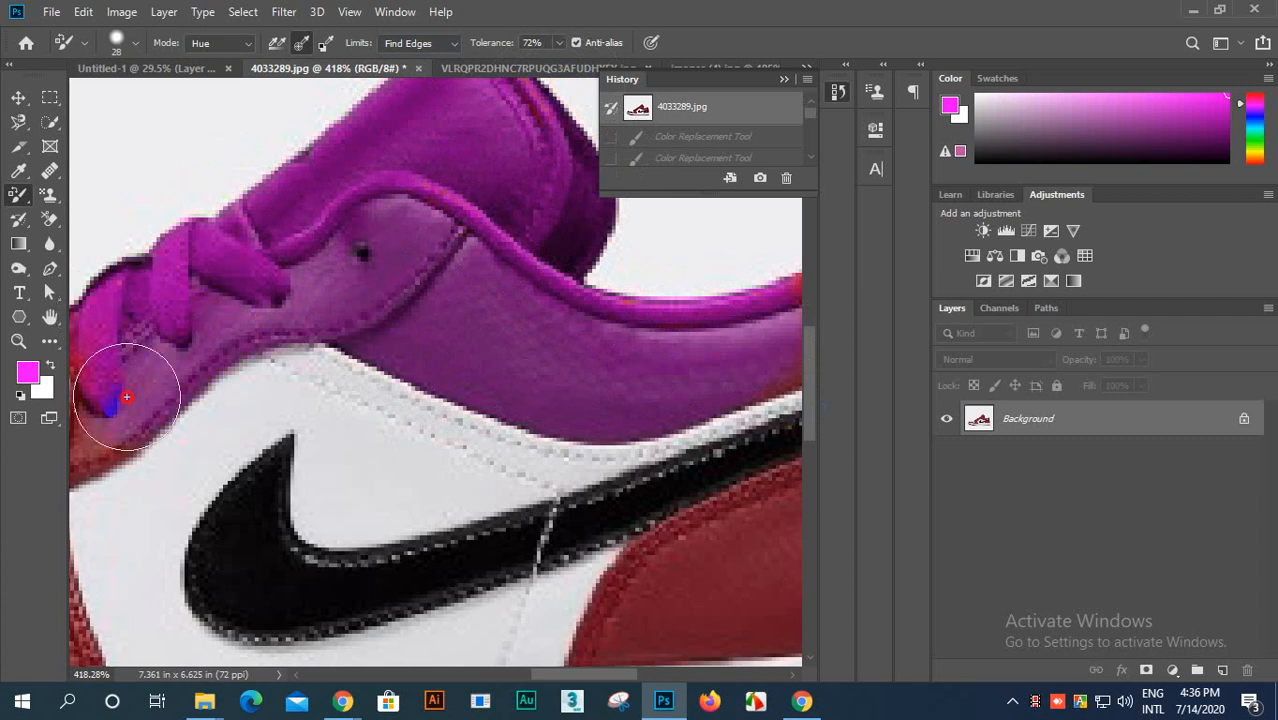
mouse_move(127, 397)
left_mouse_down()
mouse_move(336, 297)
mouse_move(76, 423)
mouse_move(372, 233)
mouse_move(158, 312)
left_mouse_up()
scroll(579, 379, "down", 8)
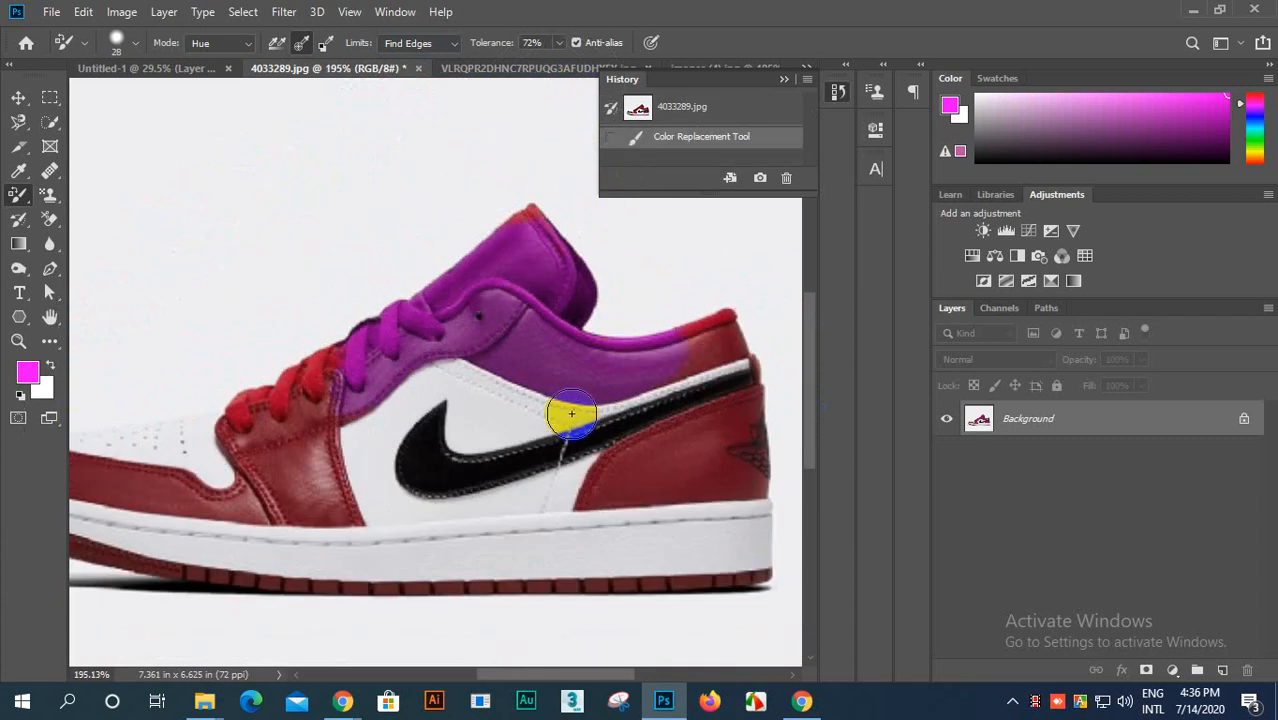
Step: Recolor the remaining red collar, heel panel, tongue tip, laces, eyelet panel and toe panel with the magenta hue
mouse_move(732, 331)
left_mouse_down()
mouse_move(645, 335)
mouse_move(758, 293)
mouse_move(727, 322)
mouse_move(729, 310)
mouse_move(678, 340)
left_mouse_up()
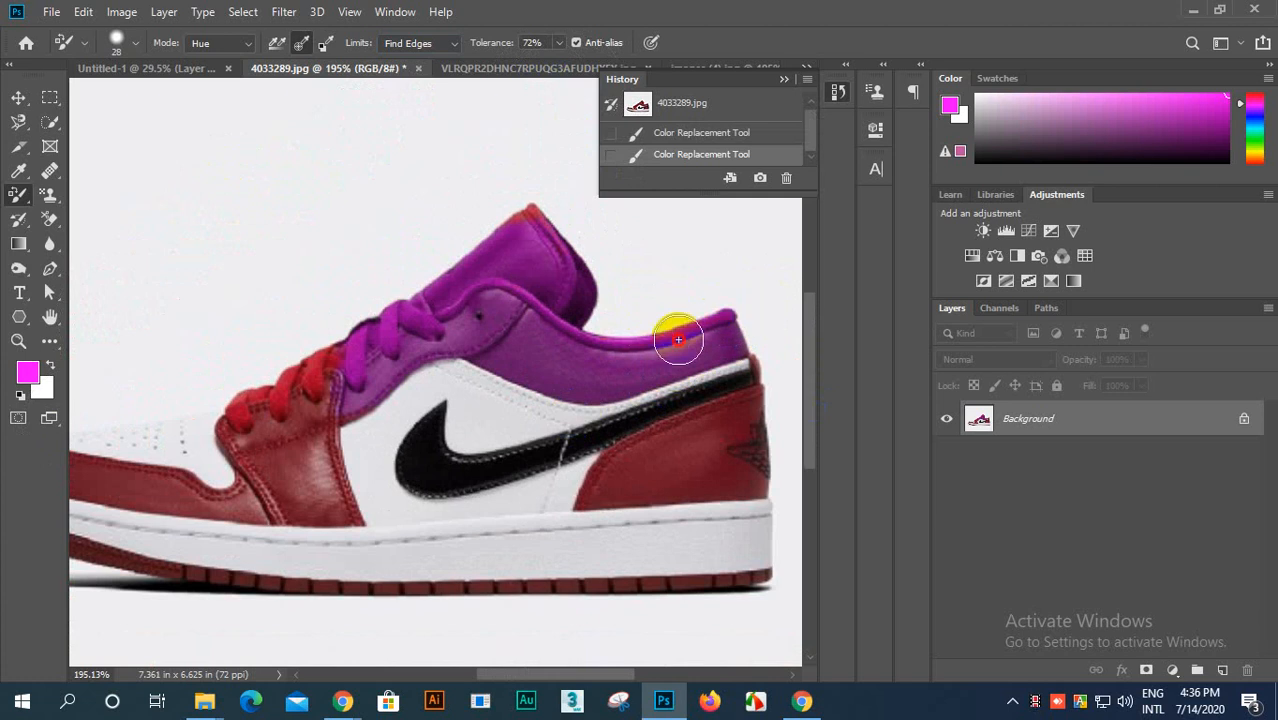
left_click_drag(661, 432, 572, 494)
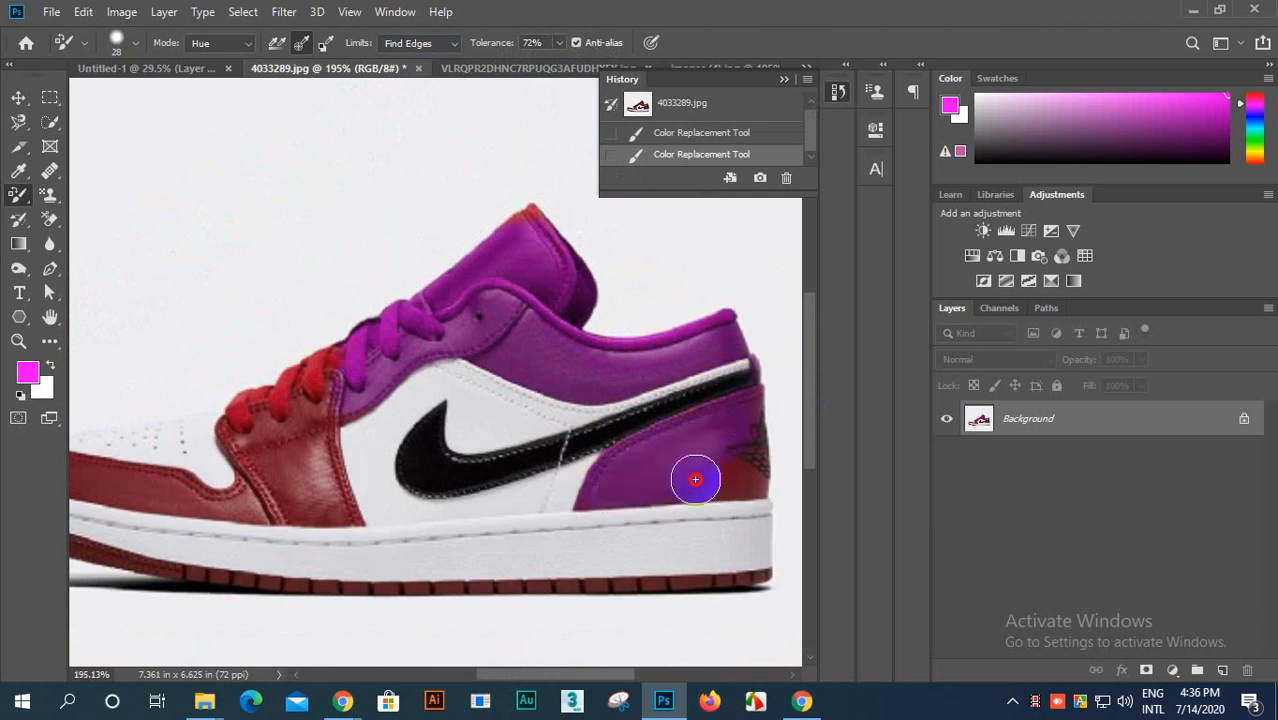
mouse_move(695, 480)
left_mouse_down()
mouse_move(527, 497)
mouse_move(769, 482)
mouse_move(769, 414)
mouse_move(764, 476)
mouse_move(750, 468)
mouse_move(768, 386)
mouse_move(766, 400)
mouse_move(646, 341)
mouse_move(543, 187)
left_mouse_up()
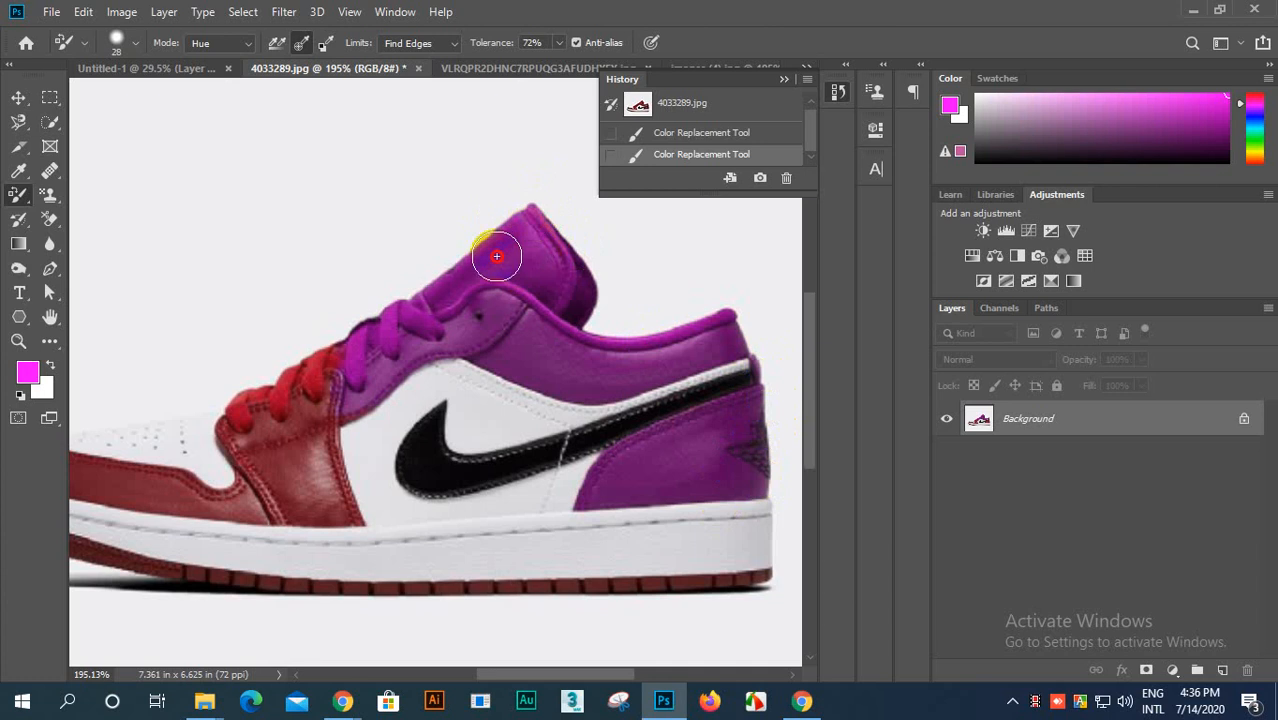
mouse_move(497, 257)
left_mouse_down()
mouse_move(543, 217)
mouse_move(161, 469)
mouse_move(411, 336)
left_mouse_up()
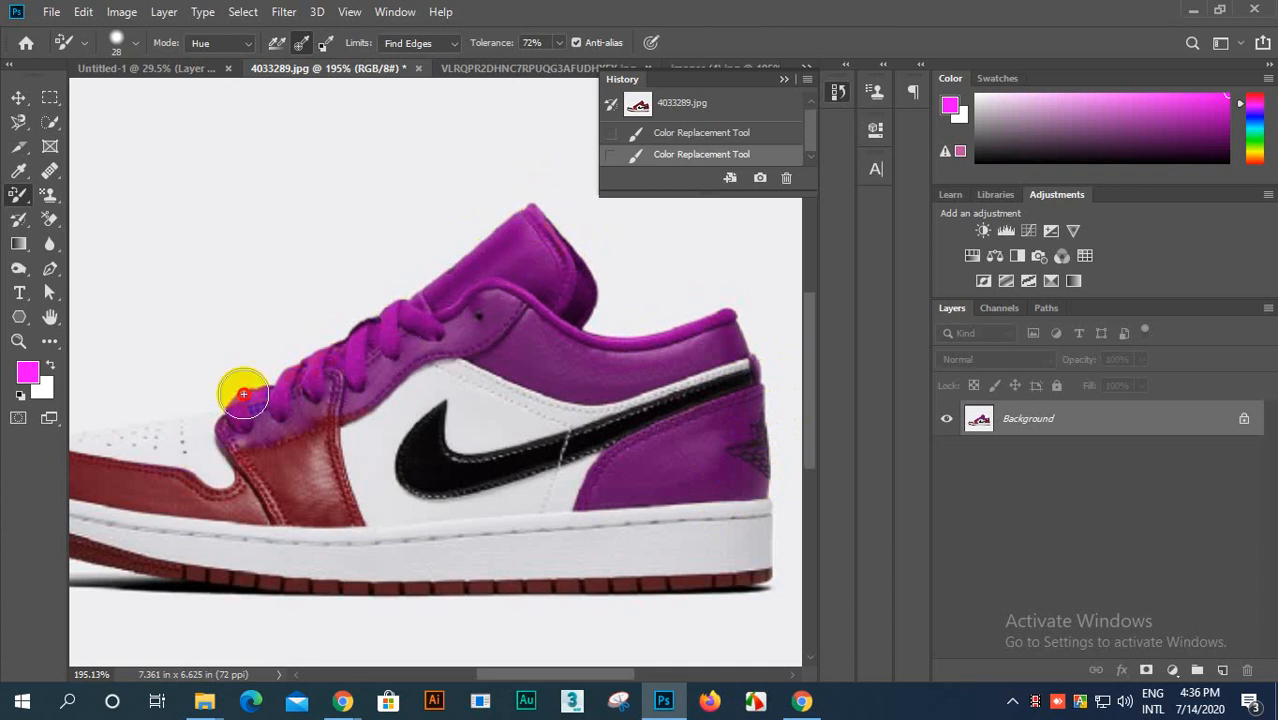
left_click_drag(243, 394, 242, 421)
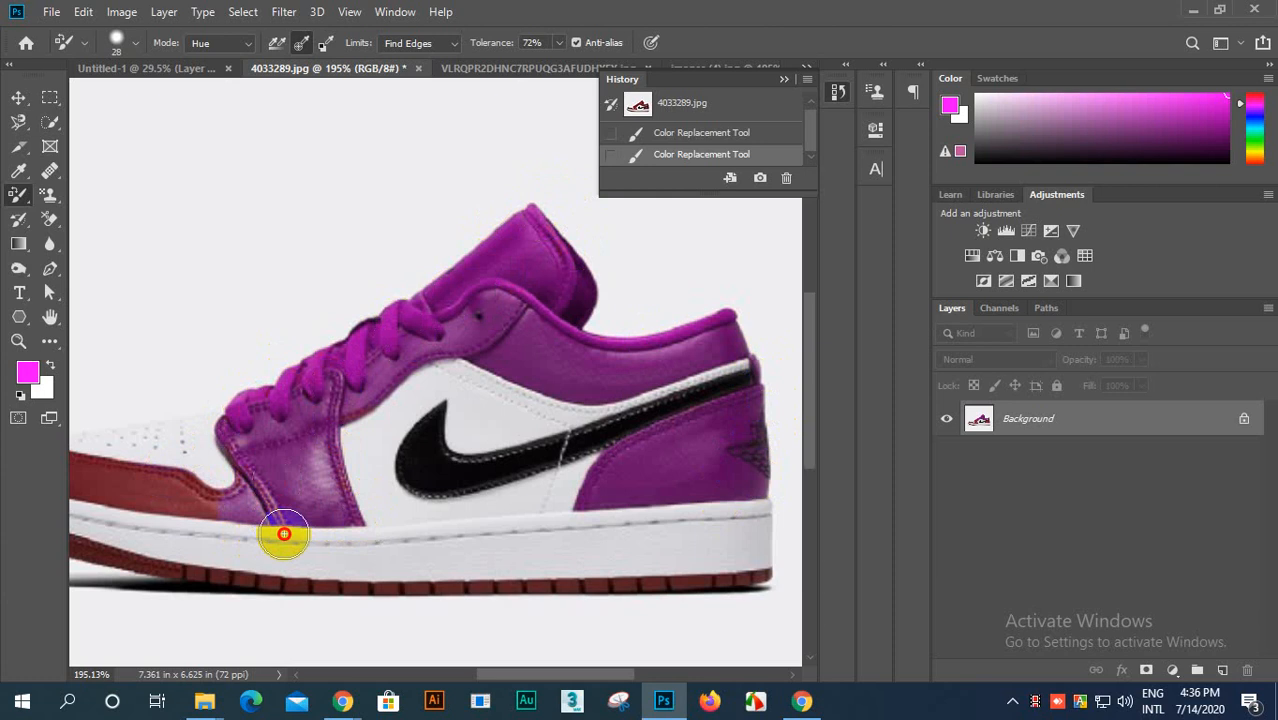
left_click_drag(169, 480, 218, 508)
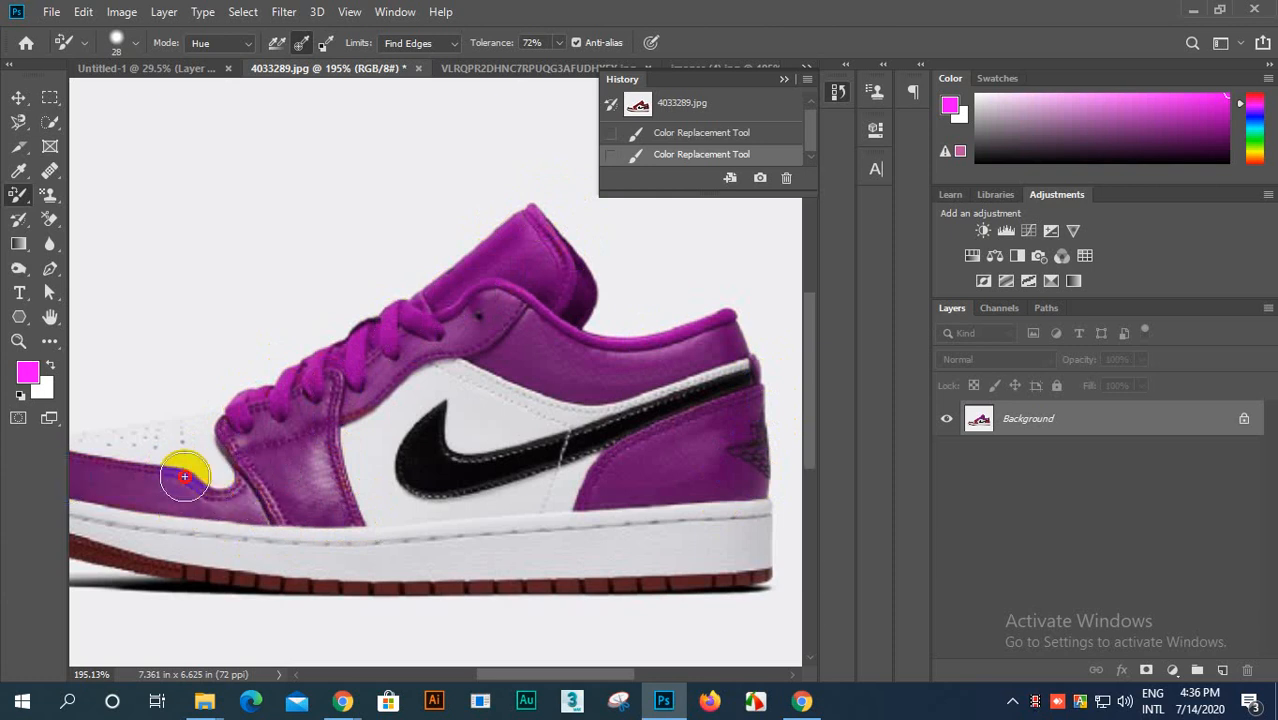
left_click_drag(300, 504, 294, 480)
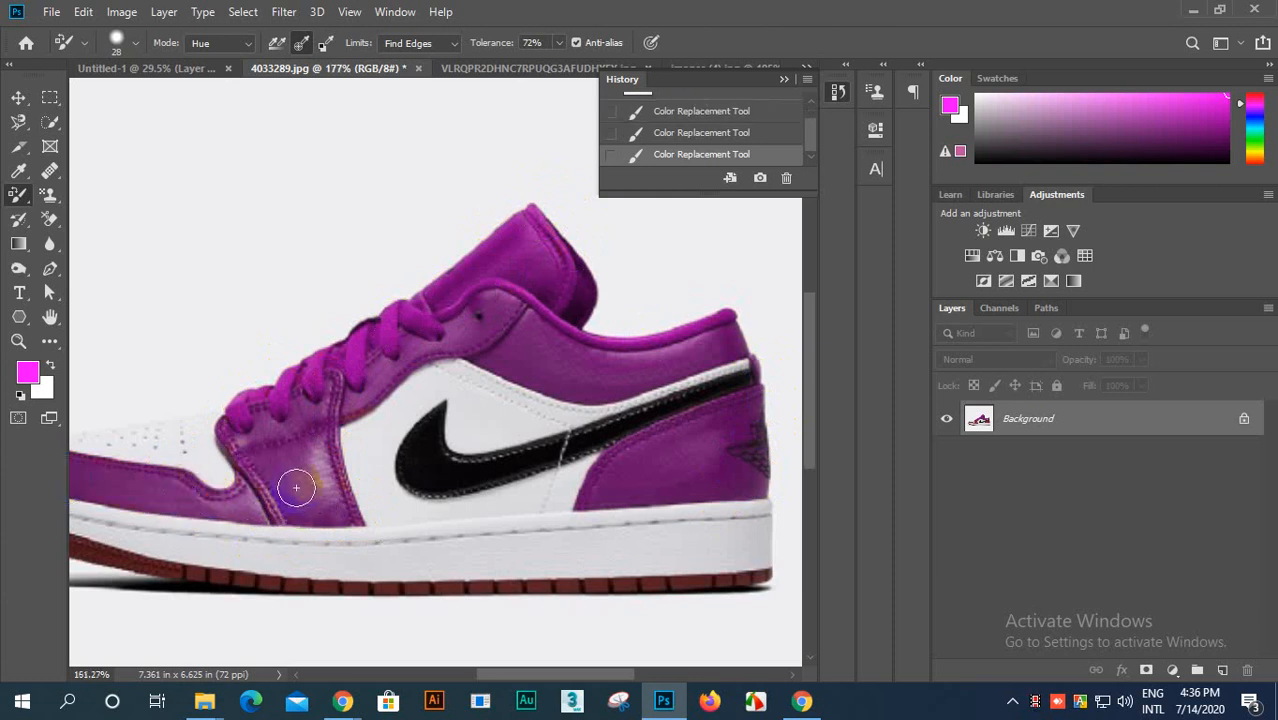
Step: Recolor the shoe's dark red outsole and touch up the red remnants on the upper with the magenta hue
scroll(294, 480, "down", 2)
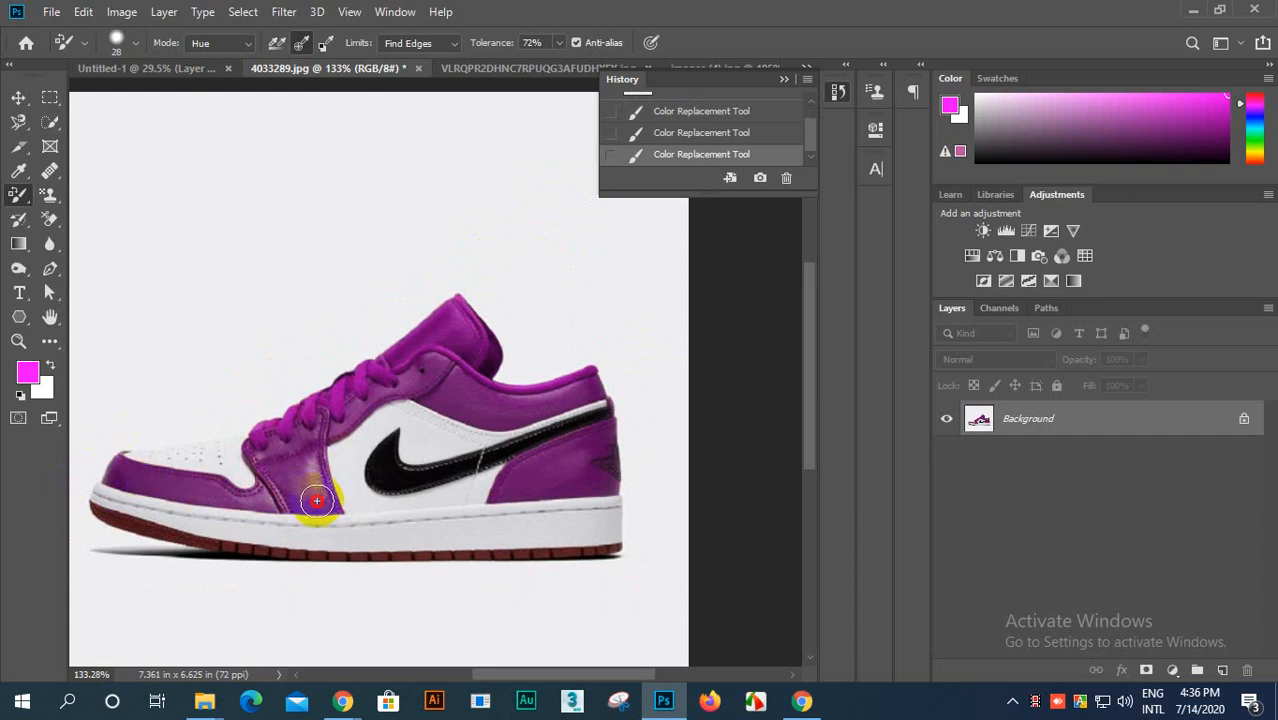
mouse_move(125, 459)
left_mouse_down()
mouse_move(321, 482)
mouse_move(173, 527)
mouse_move(92, 508)
mouse_move(213, 541)
mouse_move(90, 507)
mouse_move(198, 543)
mouse_move(457, 558)
mouse_move(402, 567)
mouse_move(621, 541)
mouse_move(569, 557)
mouse_move(627, 548)
mouse_move(618, 564)
mouse_move(640, 531)
mouse_move(605, 389)
mouse_move(617, 472)
mouse_move(588, 459)
left_mouse_up()
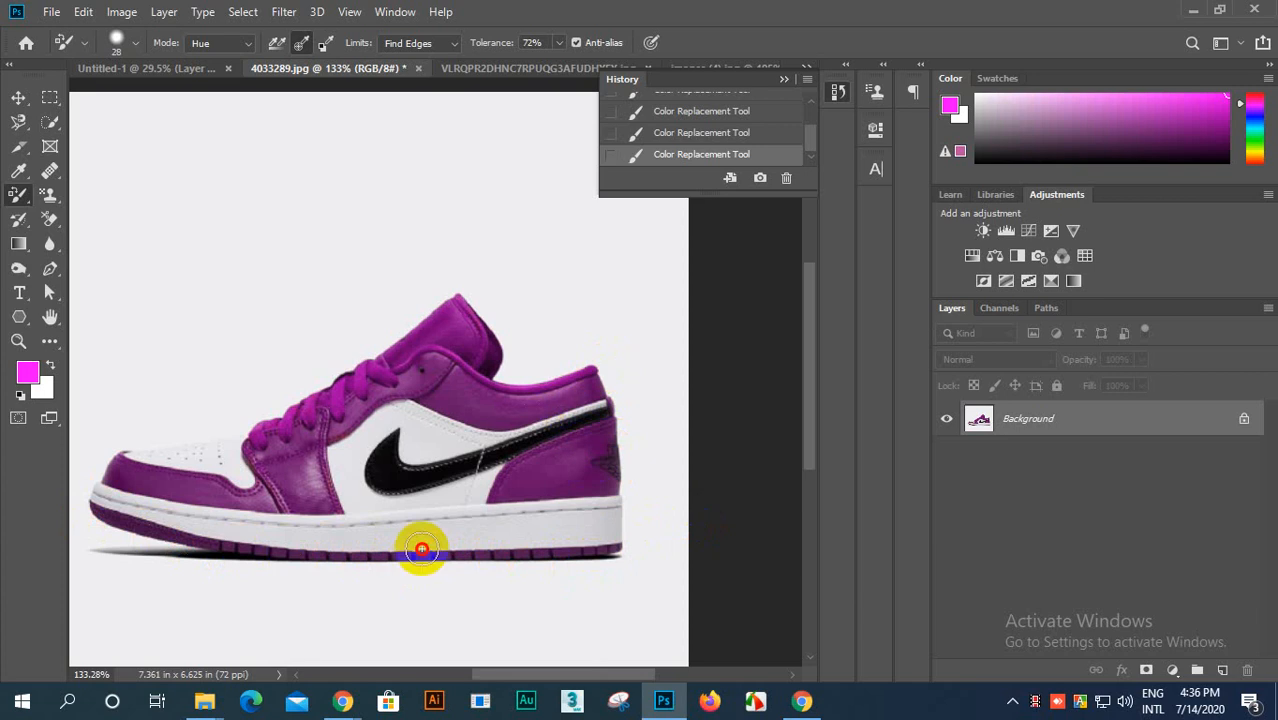
mouse_move(422, 549)
left_mouse_down()
mouse_move(365, 496)
mouse_move(309, 507)
left_mouse_up()
mouse_move(337, 436)
left_mouse_down()
mouse_move(489, 340)
mouse_move(244, 455)
mouse_move(493, 317)
mouse_move(315, 418)
mouse_move(387, 349)
mouse_move(210, 347)
mouse_move(177, 520)
mouse_move(114, 534)
mouse_move(479, 544)
mouse_move(533, 461)
mouse_move(203, 509)
mouse_move(644, 540)
mouse_move(576, 503)
mouse_move(243, 548)
mouse_move(711, 539)
left_mouse_up()
Step: Examine the recolored shoe up close and as a whole, checking the panel edges and stitching
scroll(488, 402, "down", 3)
scroll(468, 386, "up", 7)
scroll(485, 348, "up", 2)
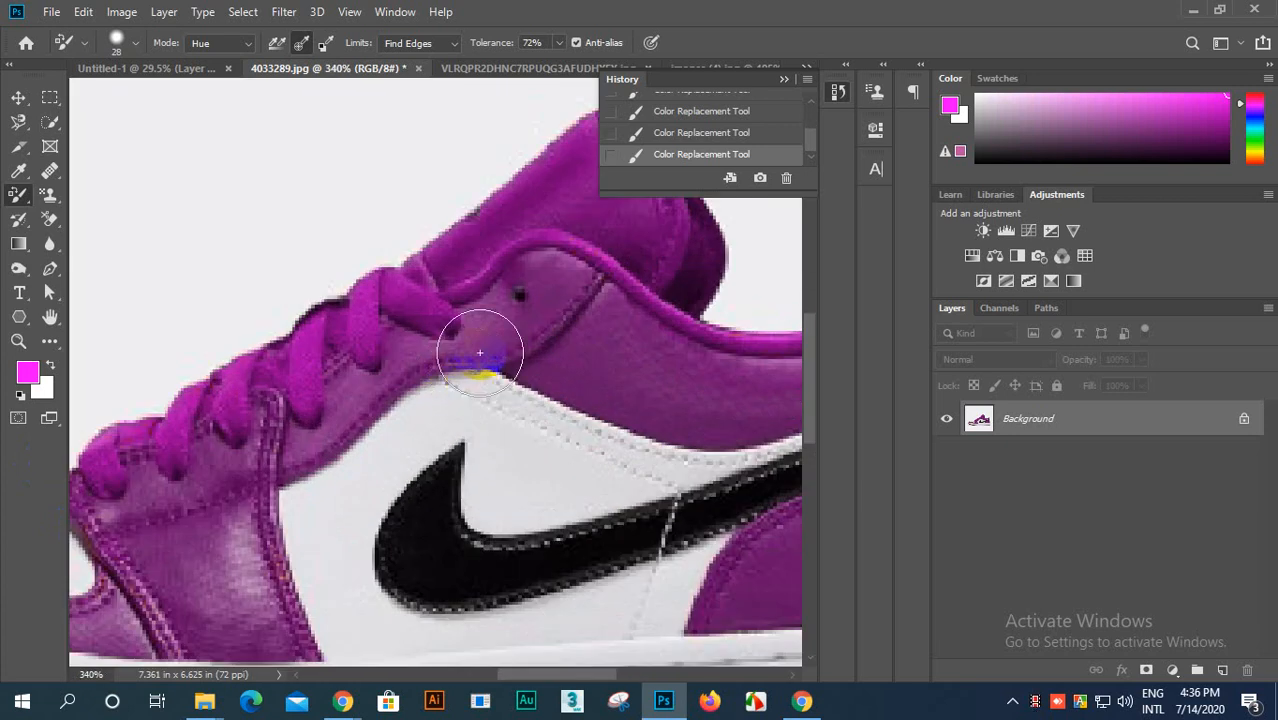
scroll(562, 354, "down", 5)
scroll(617, 452, "up", 3)
scroll(617, 452, "up", 1)
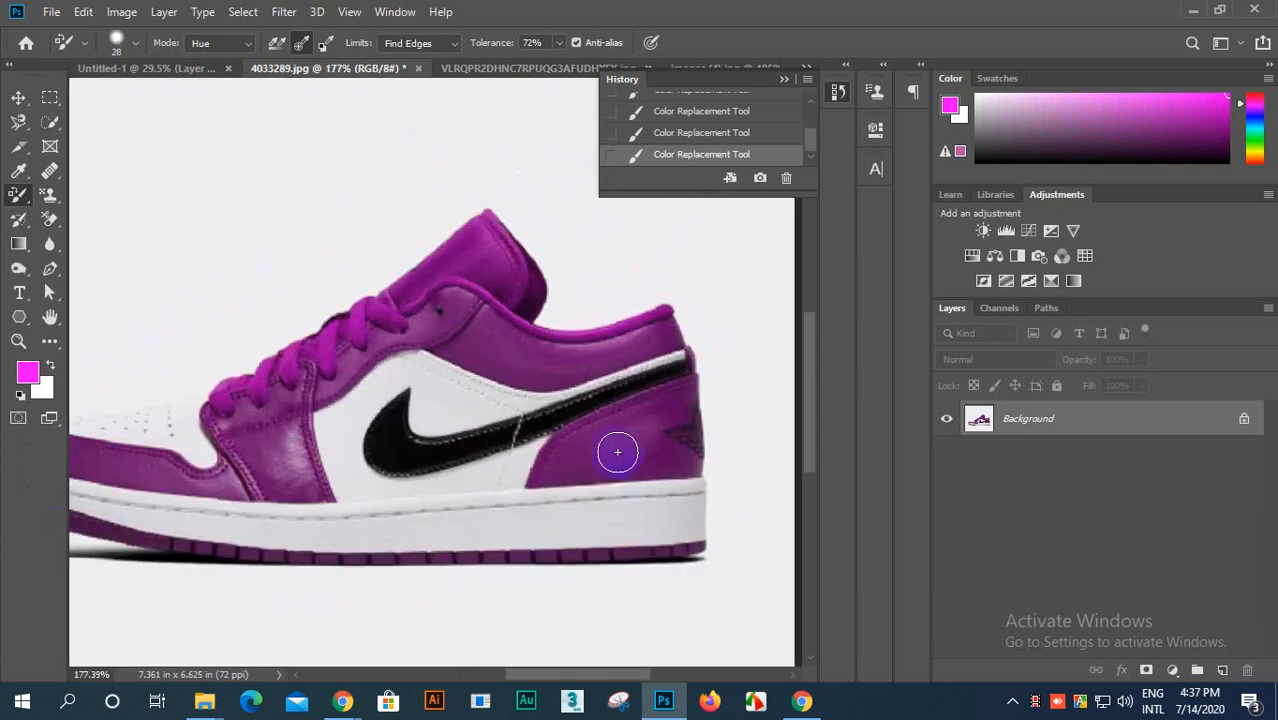
scroll(617, 452, "down", 4)
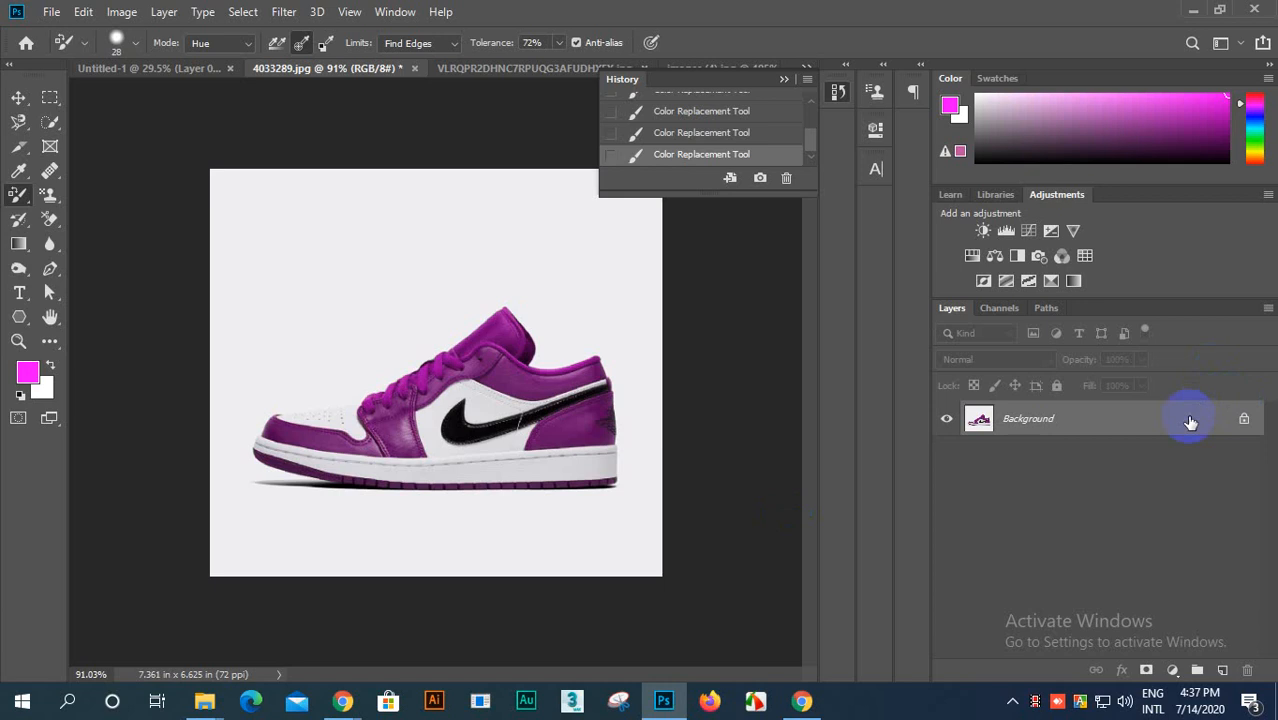
Step: Duplicate the recolored Background layer and hide the original Background layer
left_click_drag(1173, 428, 1223, 671)
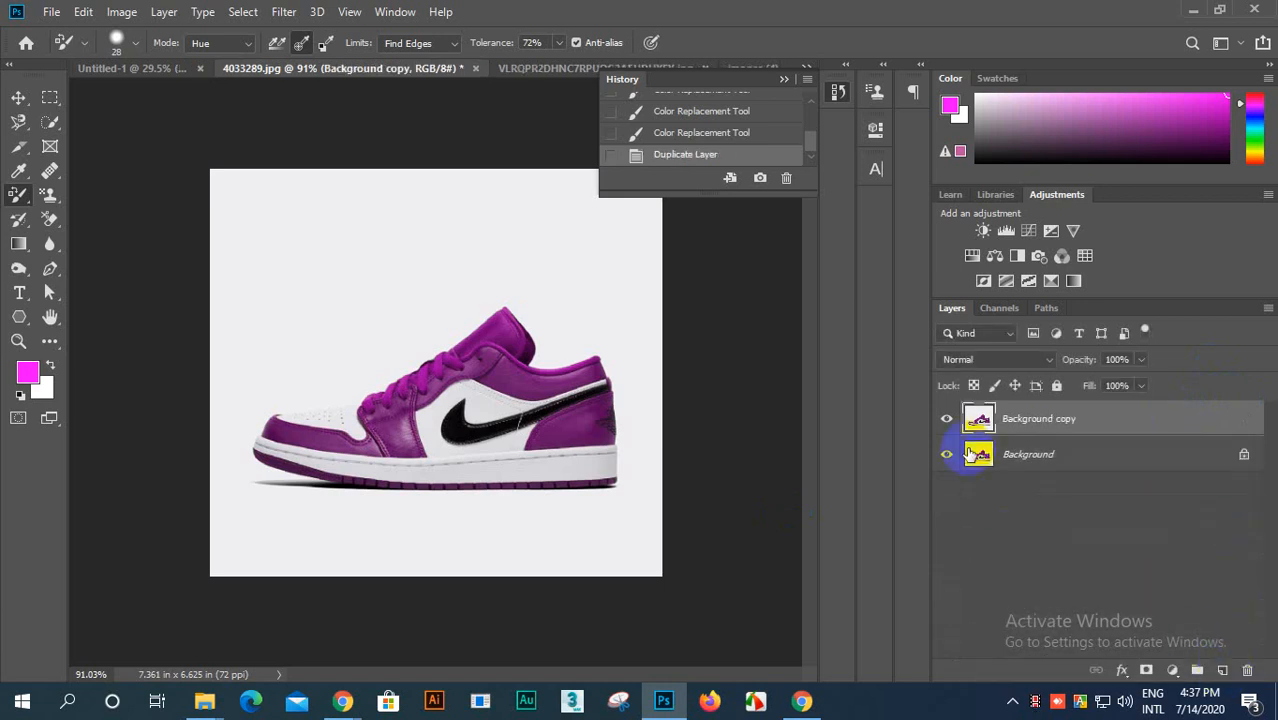
scroll(1061, 390, "up", 3)
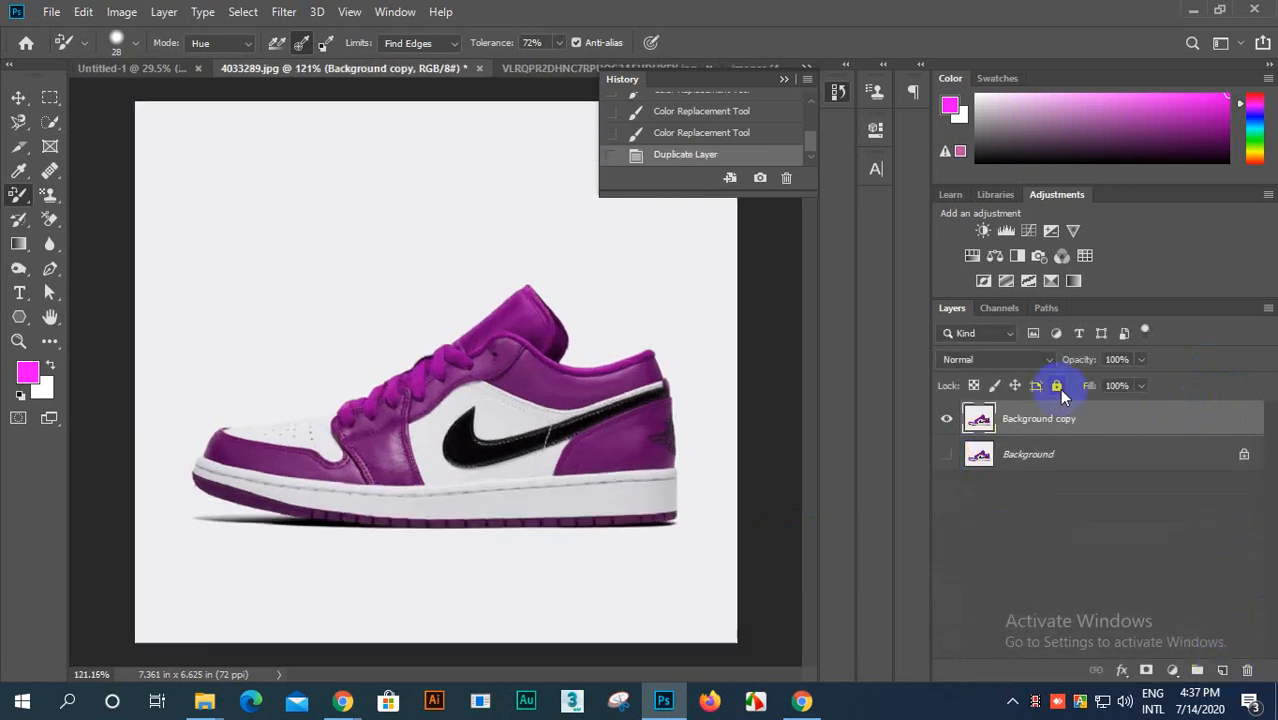
scroll(580, 426, "up", 4)
scroll(580, 420, "down", 4)
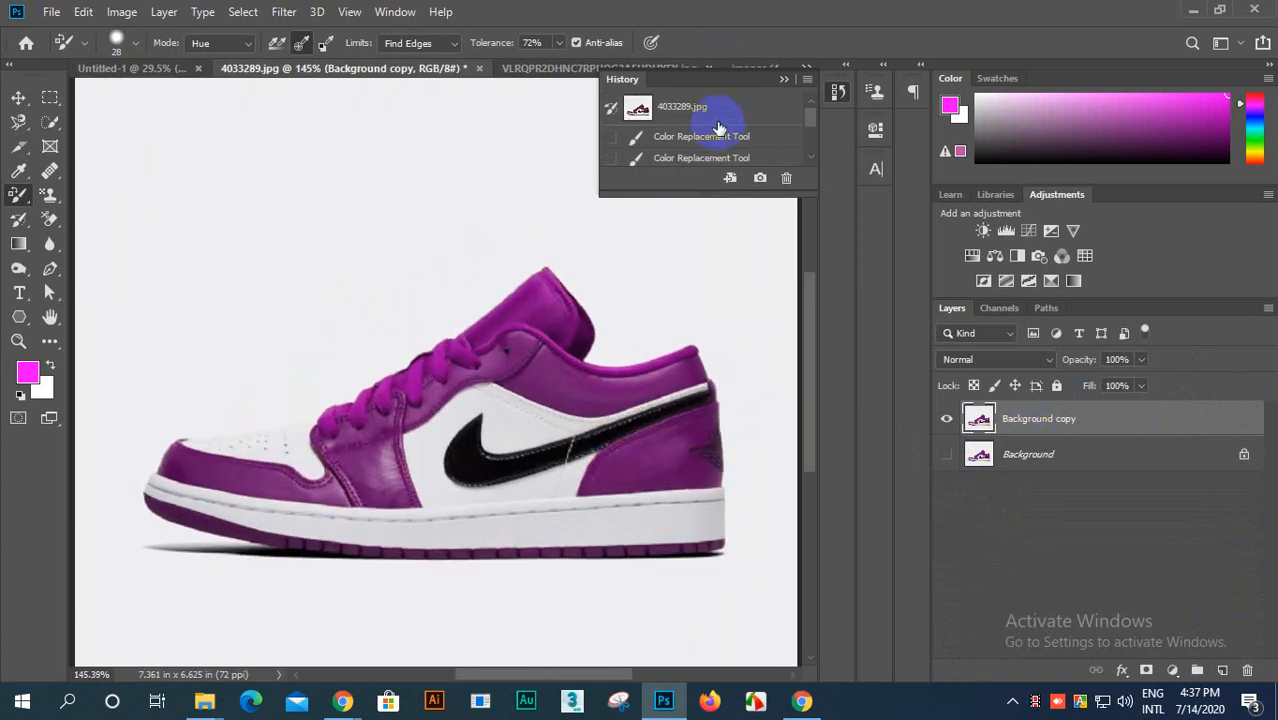
Step: Revert 4033289.jpg to its original opened state, then duplicate the Background layer and hide the original
left_click(703, 110)
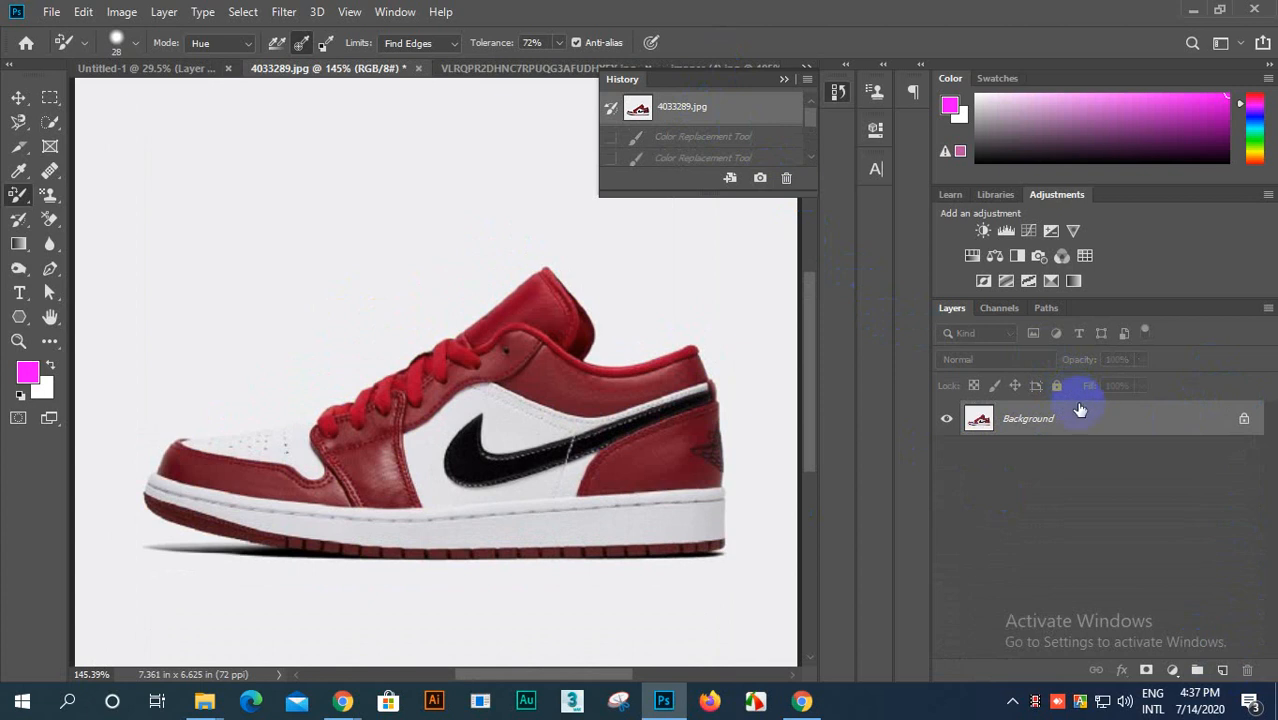
left_click_drag(1080, 418, 1225, 672)
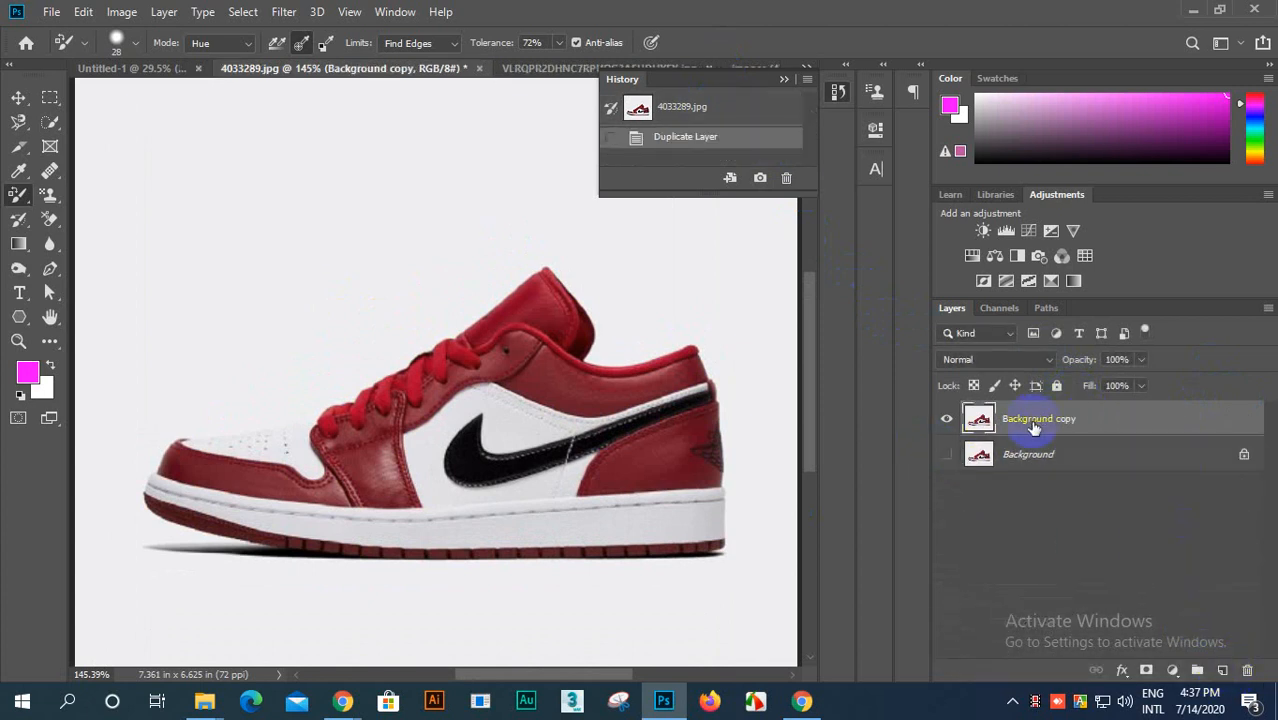
scroll(264, 450, "up", 2)
scroll(280, 404, "down", 4)
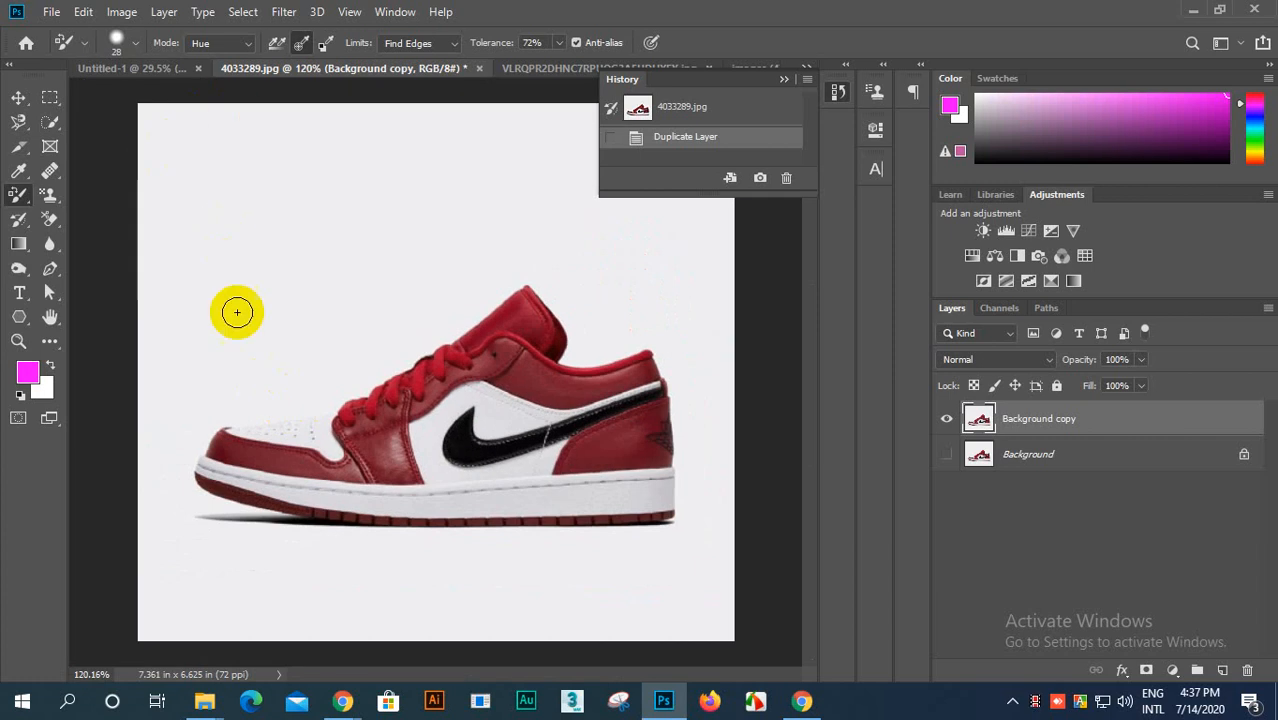
Step: Set the brush size to 101 px and recolor all red parts of the shoe on the duplicate layer with the magenta hue
scroll(373, 437, "up", 1)
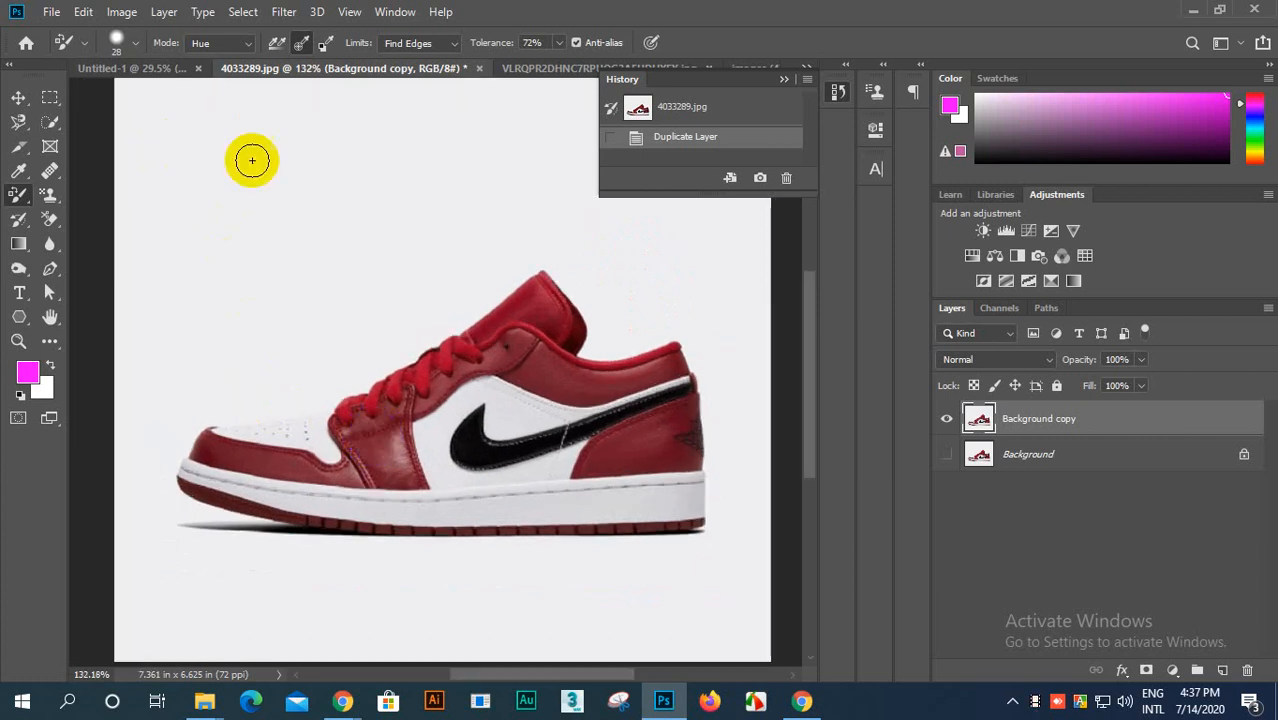
left_click(136, 46)
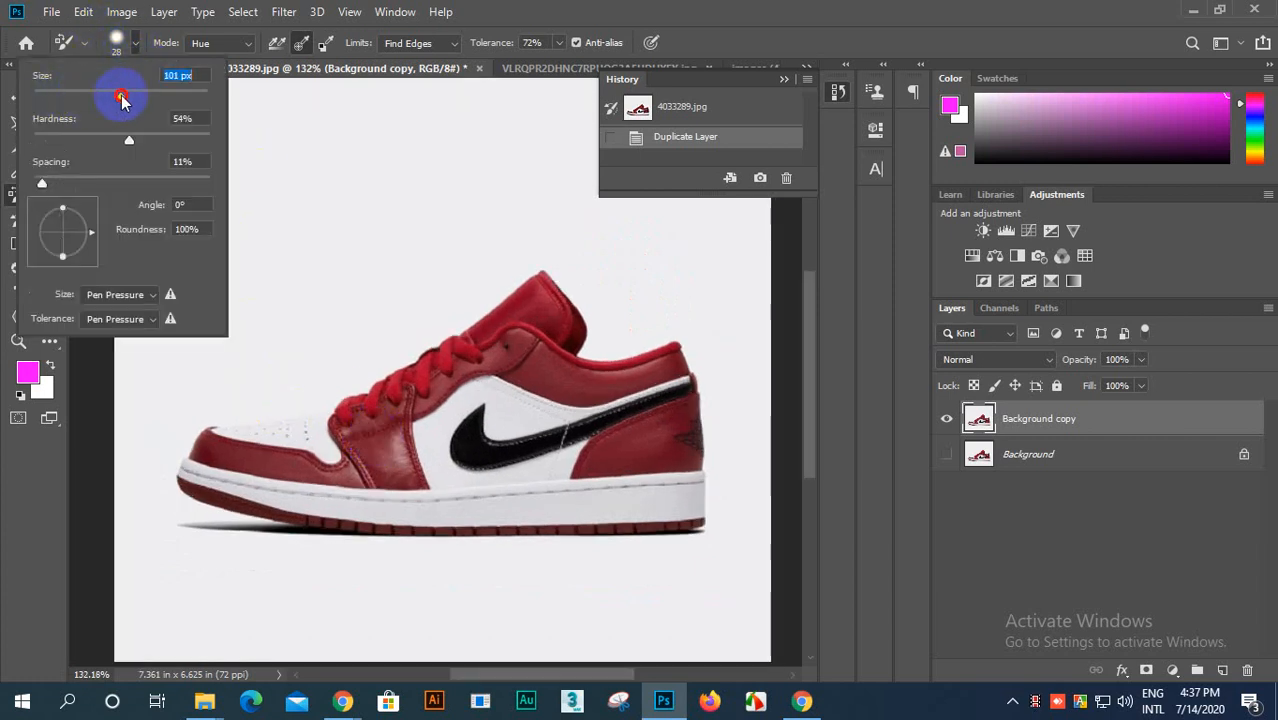
left_click(137, 46)
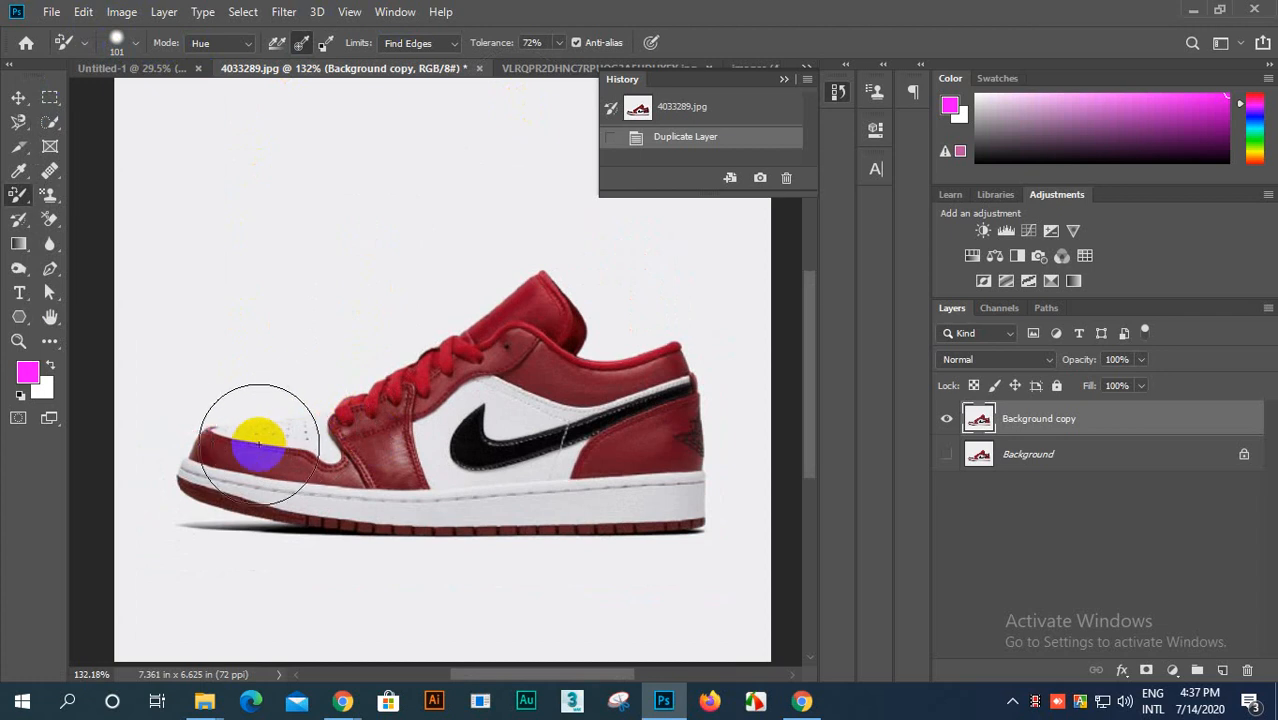
mouse_move(213, 447)
left_mouse_down()
mouse_move(341, 445)
mouse_move(539, 299)
mouse_move(322, 422)
mouse_move(357, 411)
mouse_move(430, 453)
mouse_move(226, 508)
mouse_move(273, 516)
mouse_move(457, 467)
mouse_move(540, 349)
mouse_move(450, 364)
mouse_move(497, 376)
mouse_move(597, 315)
mouse_move(449, 412)
mouse_move(483, 376)
mouse_move(456, 407)
mouse_move(419, 377)
left_mouse_up()
mouse_move(394, 457)
left_mouse_down()
mouse_move(762, 300)
mouse_move(749, 335)
mouse_move(584, 419)
mouse_move(666, 327)
mouse_move(596, 366)
mouse_move(646, 432)
left_mouse_up()
mouse_move(555, 481)
left_mouse_down()
mouse_move(535, 550)
mouse_move(658, 531)
mouse_move(628, 539)
mouse_move(708, 508)
mouse_move(673, 532)
mouse_move(695, 525)
mouse_move(408, 536)
mouse_move(571, 534)
mouse_move(294, 531)
mouse_move(370, 531)
mouse_move(278, 519)
mouse_move(438, 519)
mouse_move(357, 534)
mouse_move(451, 528)
mouse_move(295, 523)
mouse_move(414, 530)
mouse_move(187, 492)
mouse_move(515, 354)
mouse_move(325, 451)
mouse_move(408, 422)
mouse_move(386, 440)
mouse_move(376, 496)
mouse_move(352, 486)
mouse_move(562, 270)
mouse_move(362, 384)
mouse_move(481, 396)
mouse_move(617, 434)
mouse_move(669, 385)
mouse_move(679, 403)
mouse_move(285, 430)
mouse_move(178, 480)
mouse_move(198, 502)
mouse_move(172, 478)
mouse_move(201, 505)
mouse_move(174, 485)
mouse_move(232, 500)
mouse_move(183, 484)
mouse_move(215, 506)
mouse_move(373, 531)
mouse_move(329, 515)
mouse_move(418, 533)
mouse_move(714, 522)
mouse_move(518, 533)
mouse_move(223, 485)
mouse_move(537, 378)
mouse_move(451, 384)
mouse_move(465, 300)
mouse_move(431, 387)
mouse_move(507, 395)
mouse_move(239, 521)
mouse_move(102, 535)
mouse_move(319, 421)
mouse_move(547, 409)
mouse_move(706, 325)
mouse_move(735, 292)
mouse_move(535, 407)
mouse_move(380, 317)
mouse_move(221, 529)
mouse_move(784, 250)
mouse_move(185, 471)
mouse_move(575, 441)
left_mouse_up()
mouse_move(538, 327)
left_mouse_down()
mouse_move(320, 499)
mouse_move(163, 537)
mouse_move(622, 560)
mouse_move(780, 323)
mouse_move(499, 509)
mouse_move(200, 466)
mouse_move(205, 488)
mouse_move(841, 525)
mouse_move(97, 495)
mouse_move(640, 523)
mouse_move(475, 341)
left_mouse_up()
Step: Hide the magenta shoe layer, duplicate the red Background layer again and show only the new duplicate
scroll(478, 350, "down", 4)
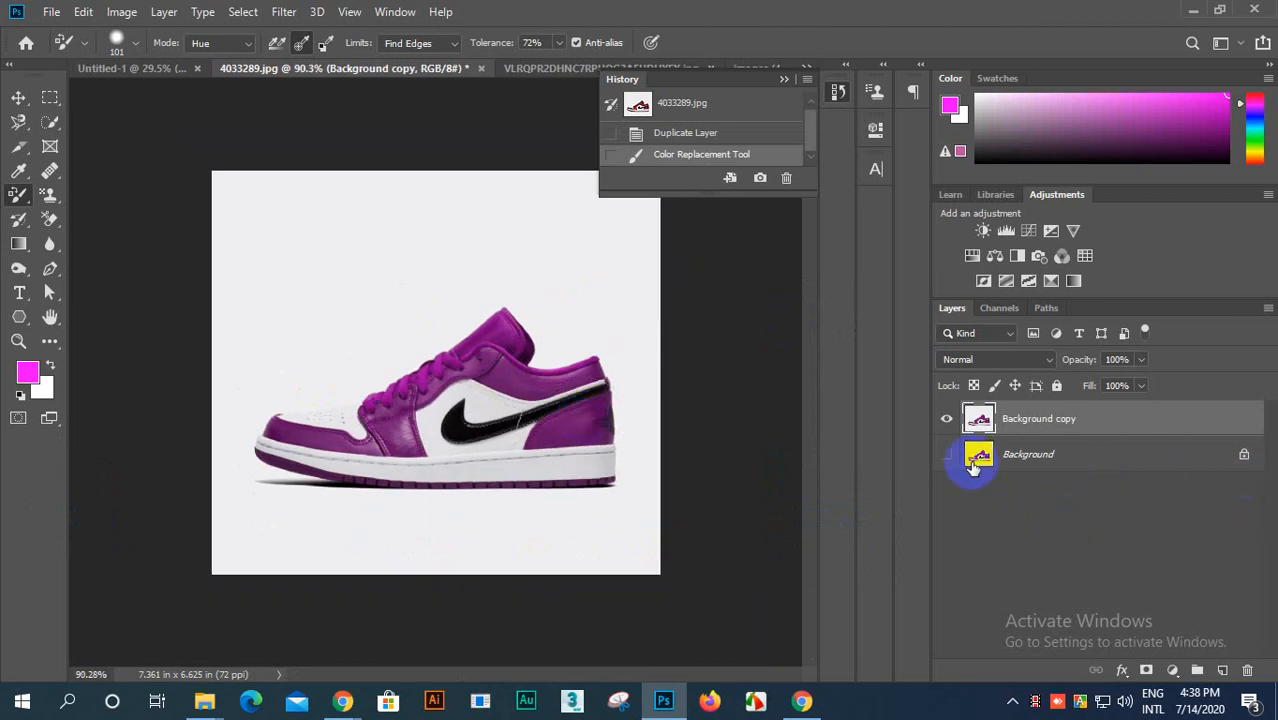
left_click(946, 419)
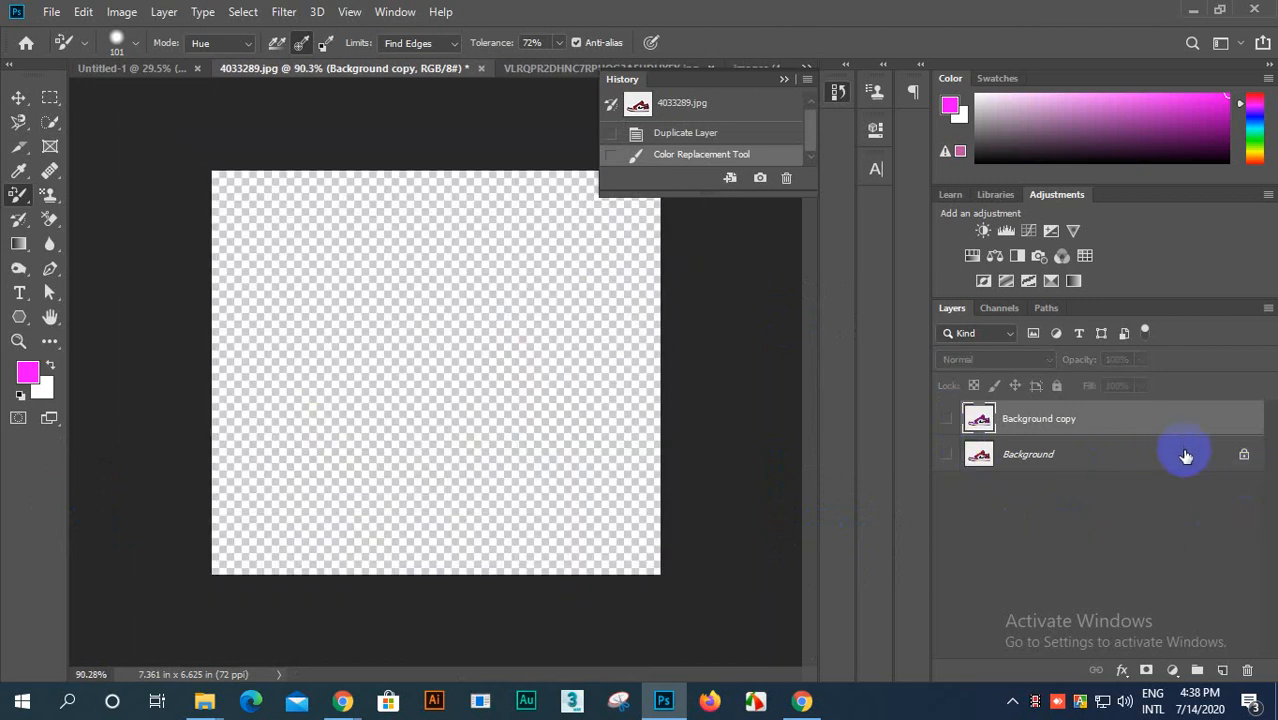
left_click_drag(1193, 459, 1222, 670)
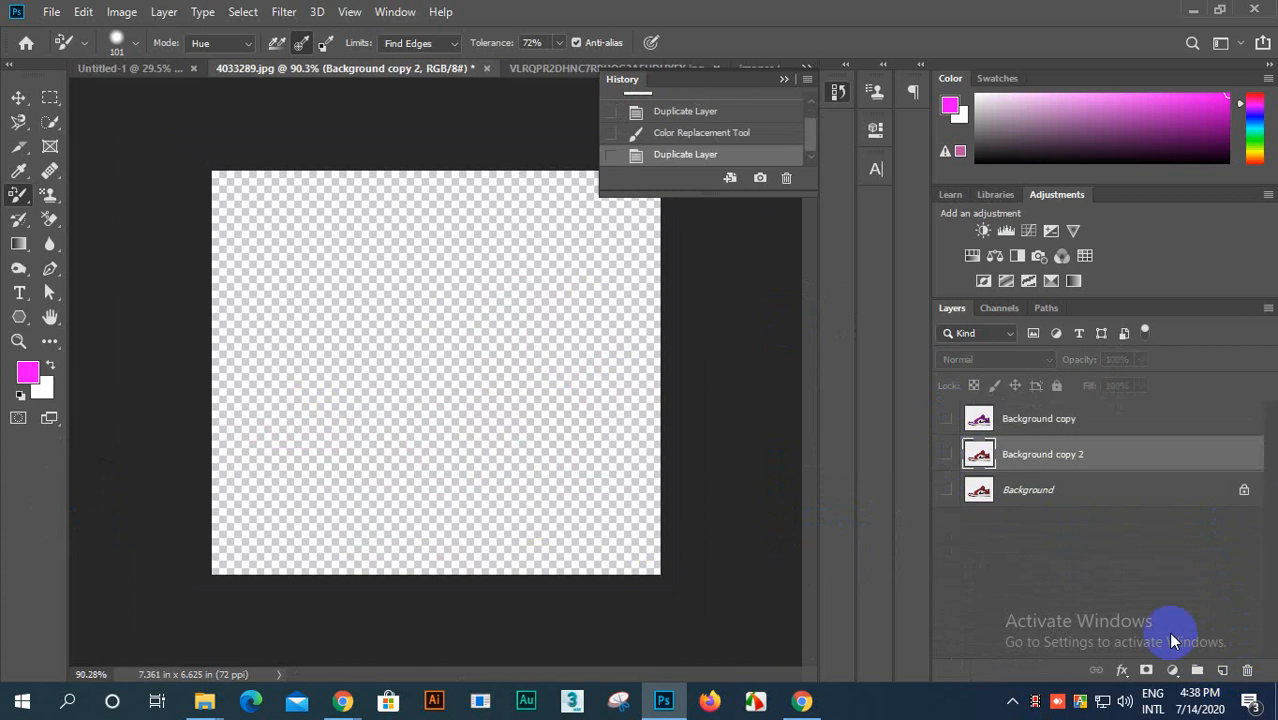
left_click(946, 456)
scroll(436, 380, "up", 2)
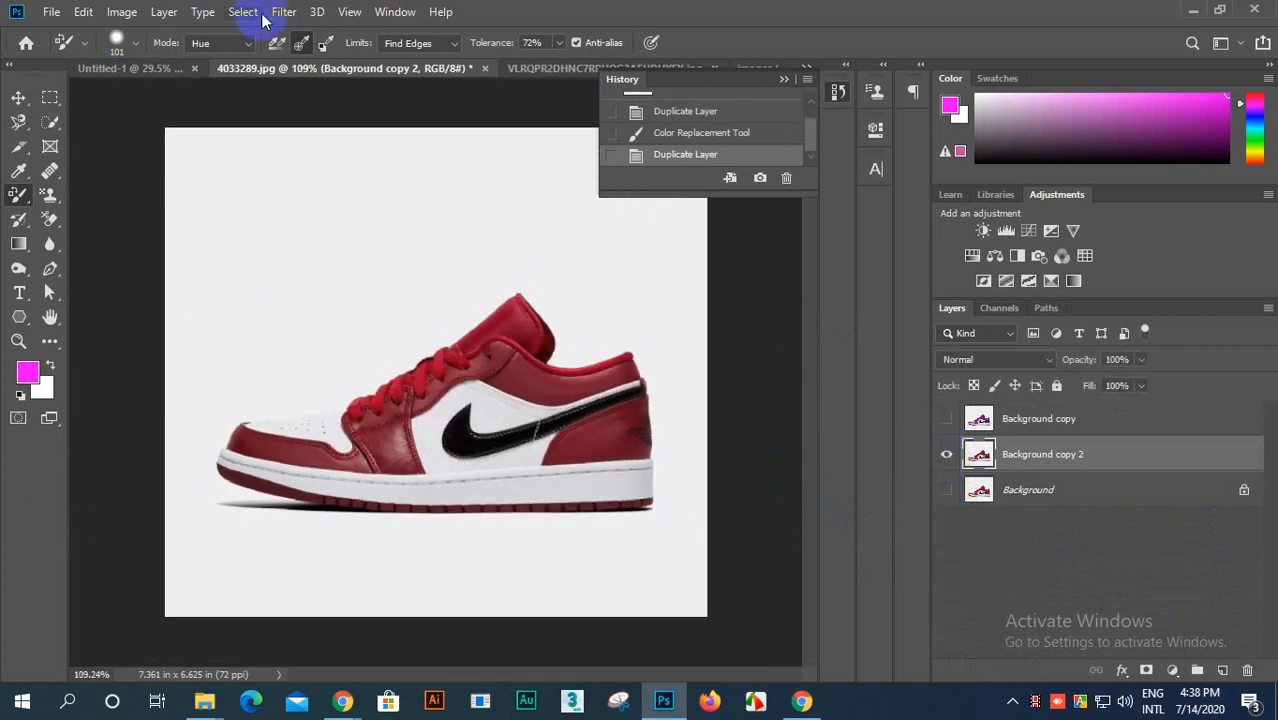
Step: Set the Color Replacement mode to Saturation and paint over the whole shoe on Background copy 2
left_click(245, 45)
left_click(205, 75)
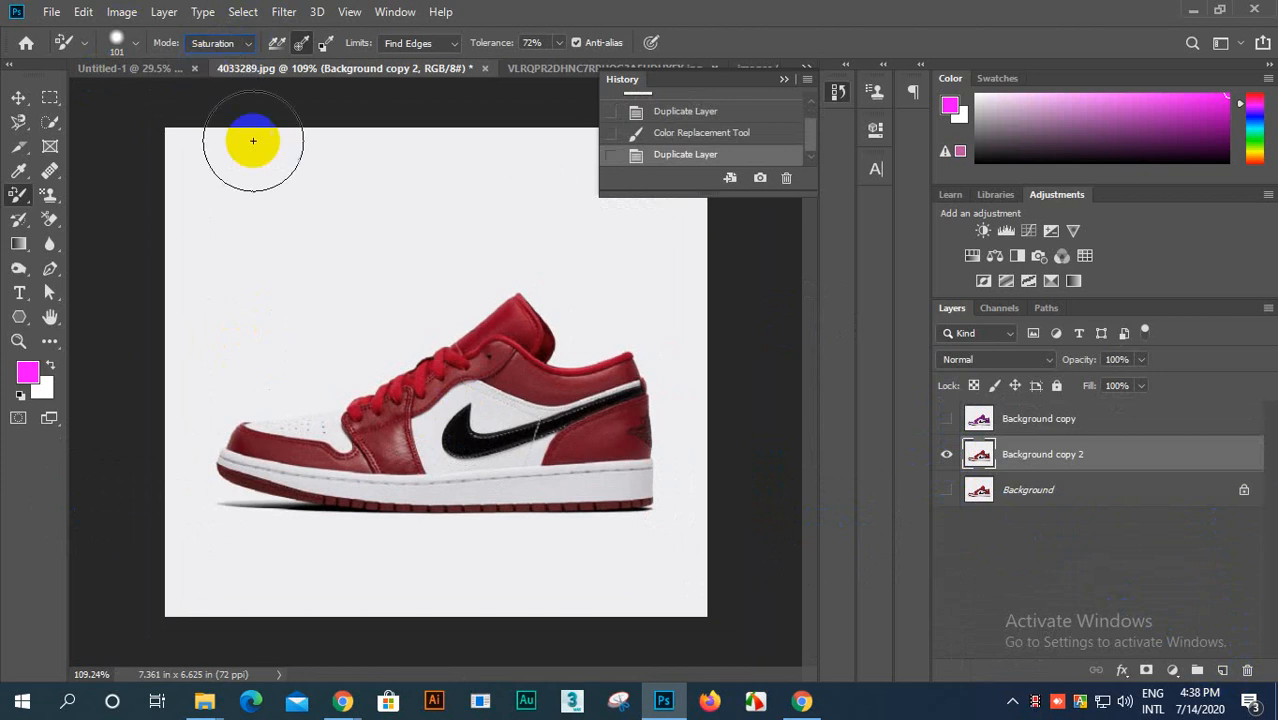
mouse_move(394, 459)
left_mouse_down()
mouse_move(535, 313)
mouse_move(420, 391)
mouse_move(259, 438)
mouse_move(294, 459)
mouse_move(351, 460)
mouse_move(231, 447)
mouse_move(227, 424)
mouse_move(213, 464)
mouse_move(268, 491)
mouse_move(219, 470)
mouse_move(254, 490)
mouse_move(469, 521)
mouse_move(626, 511)
mouse_move(405, 511)
mouse_move(683, 504)
mouse_move(659, 461)
mouse_move(554, 459)
mouse_move(616, 423)
mouse_move(620, 394)
mouse_move(567, 390)
mouse_move(624, 367)
mouse_move(535, 366)
mouse_move(502, 348)
mouse_move(644, 382)
mouse_move(655, 371)
mouse_move(548, 385)
mouse_move(634, 365)
mouse_move(563, 375)
mouse_move(496, 324)
mouse_move(526, 318)
mouse_move(396, 371)
mouse_move(381, 474)
mouse_move(358, 420)
mouse_move(367, 384)
mouse_move(464, 326)
mouse_move(510, 319)
mouse_move(557, 346)
mouse_move(543, 347)
mouse_move(563, 395)
mouse_move(479, 514)
mouse_move(265, 477)
mouse_move(305, 500)
mouse_move(380, 510)
mouse_move(352, 510)
mouse_move(337, 503)
mouse_move(604, 512)
mouse_move(617, 496)
mouse_move(394, 498)
left_mouse_up()
scroll(418, 418, "up", 5)
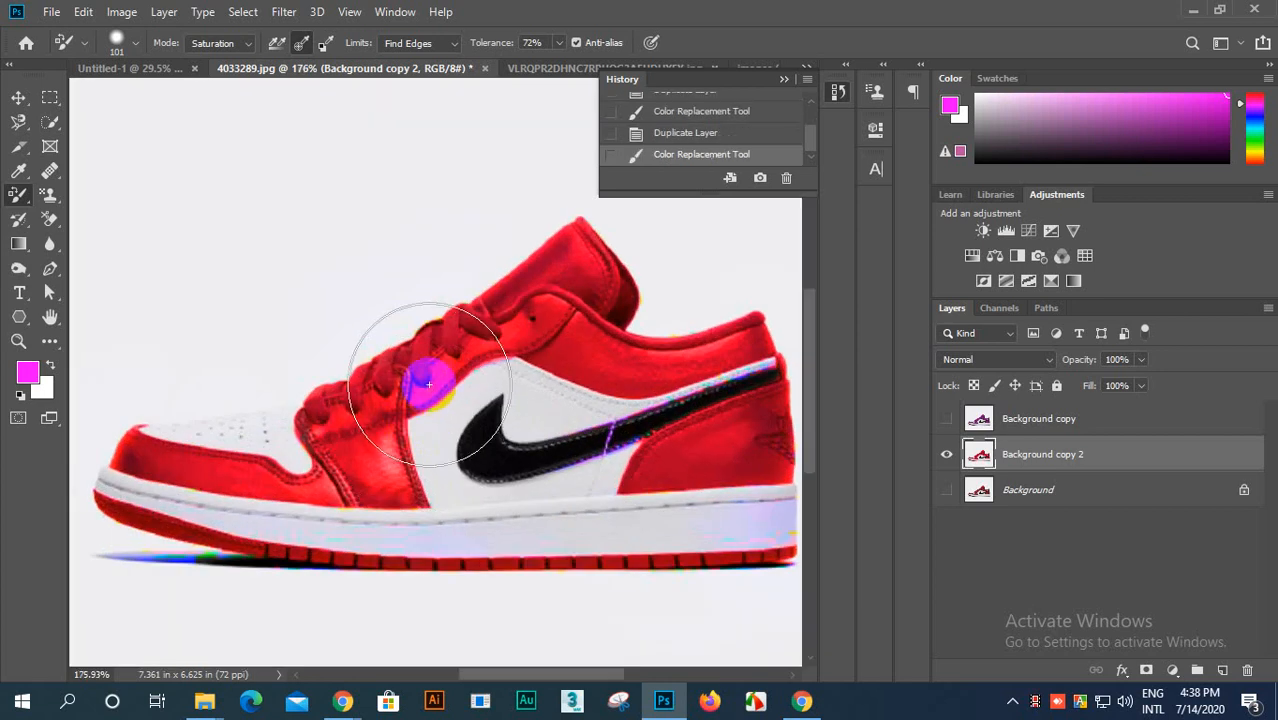
scroll(428, 379, "up", 5)
scroll(369, 395, "up", 3)
scroll(366, 404, "down", 3)
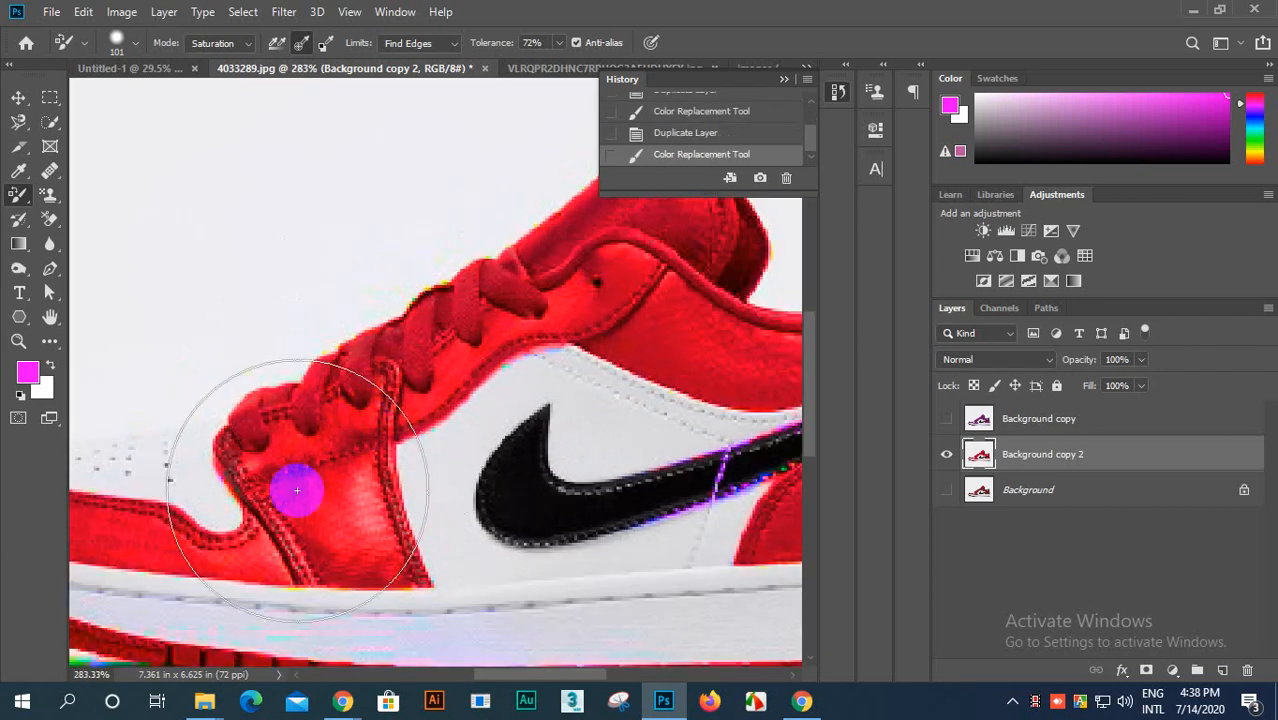
mouse_move(297, 490)
left_mouse_down()
mouse_move(331, 460)
mouse_move(215, 477)
mouse_move(342, 434)
left_mouse_up()
scroll(342, 434, "down", 10)
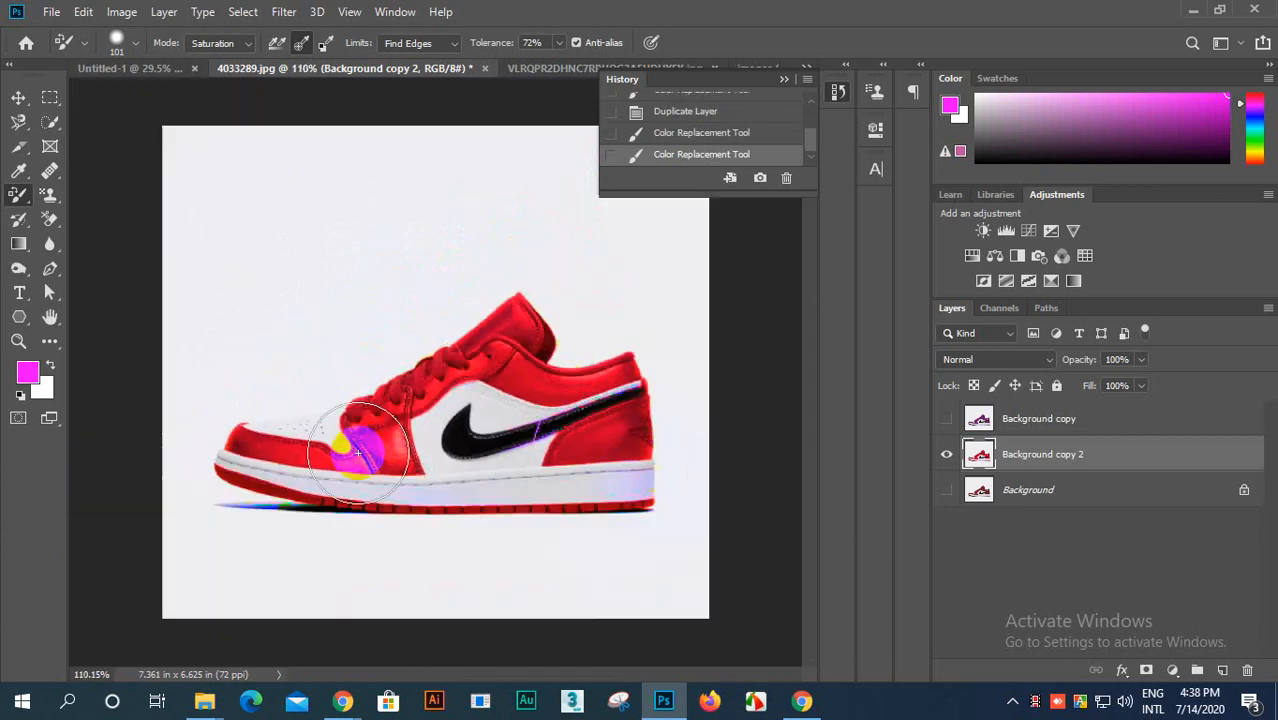
Step: Hide the saturated shoe layer, make another duplicate of the Background layer and show only that duplicate
scroll(357, 453, "down", 2)
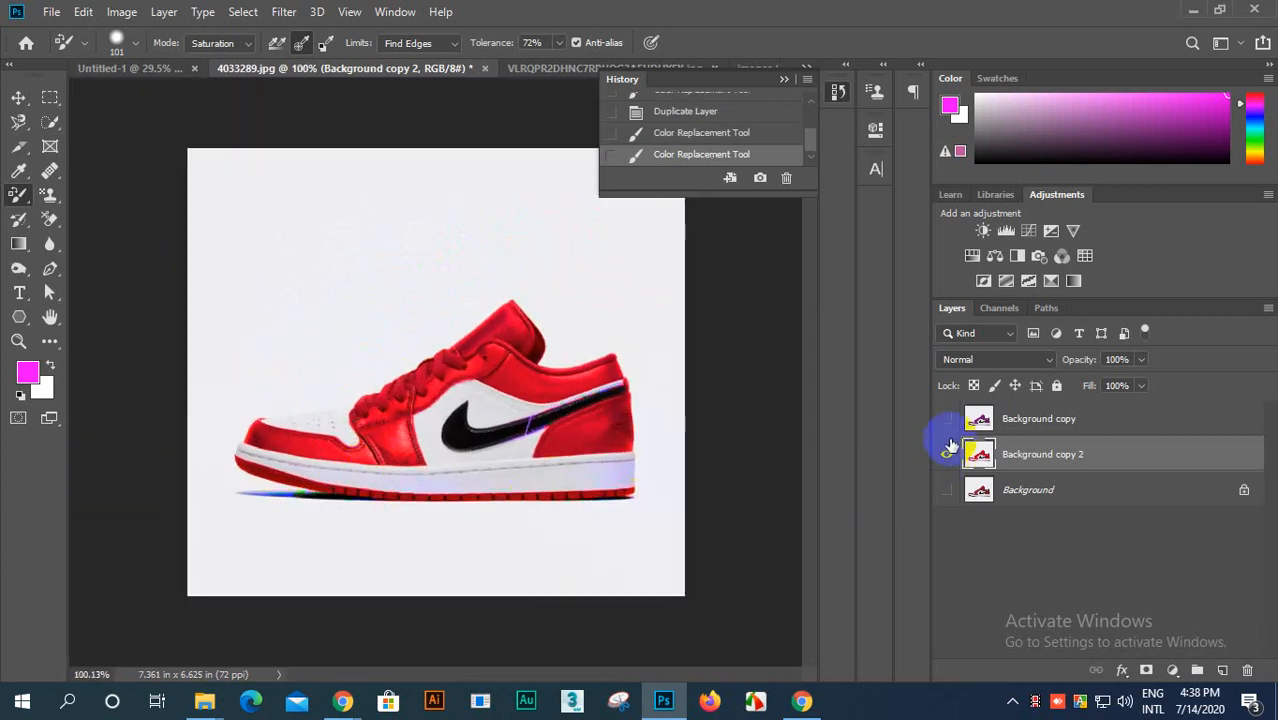
left_click(946, 456)
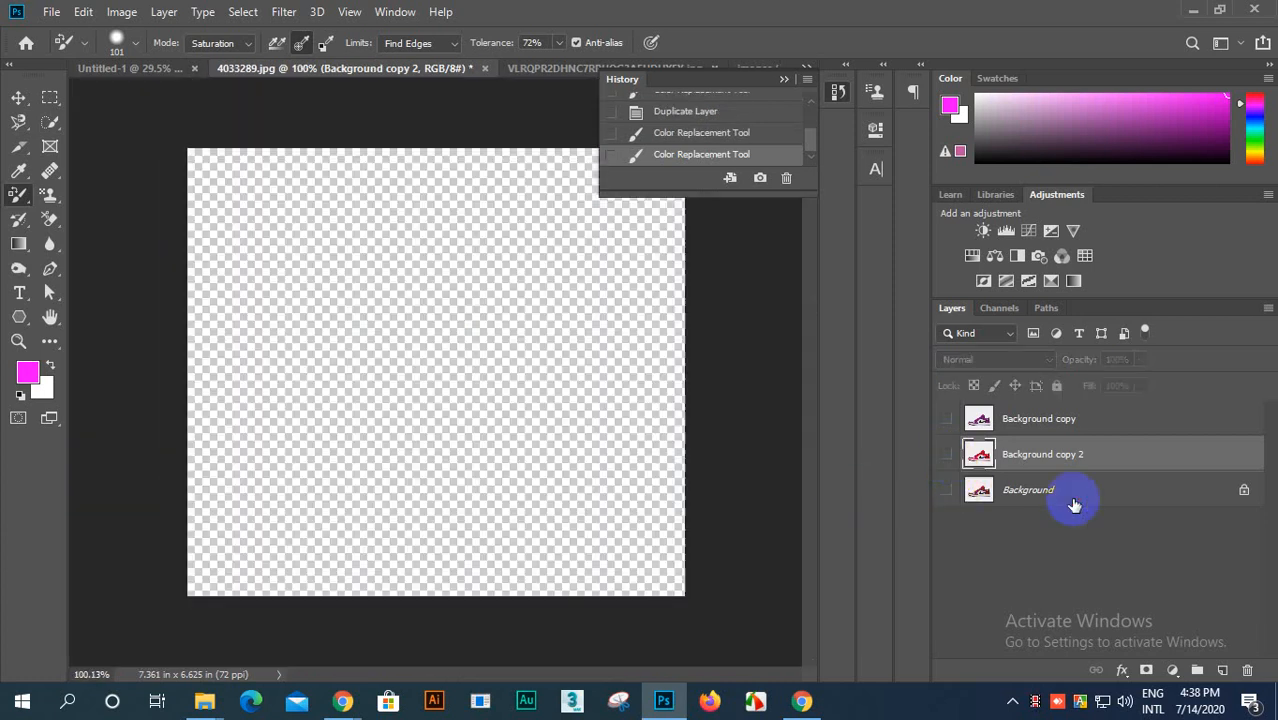
left_click_drag(1158, 497, 1224, 671)
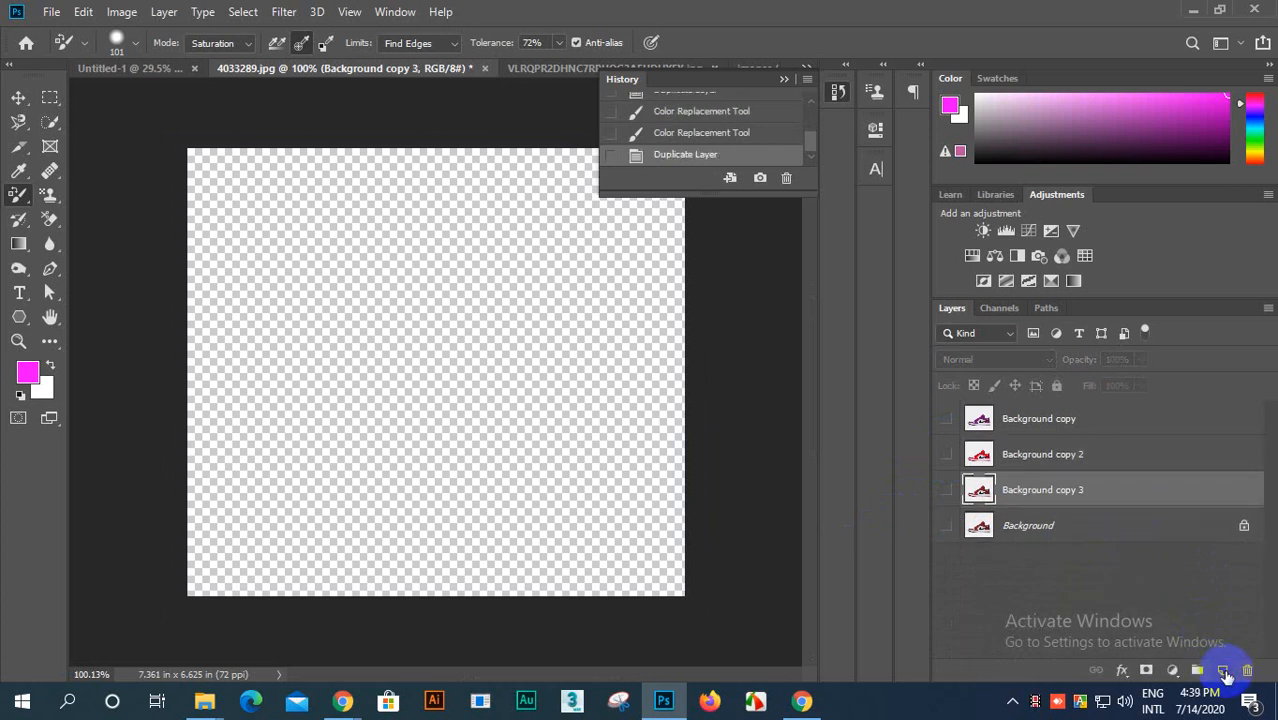
left_click(946, 492)
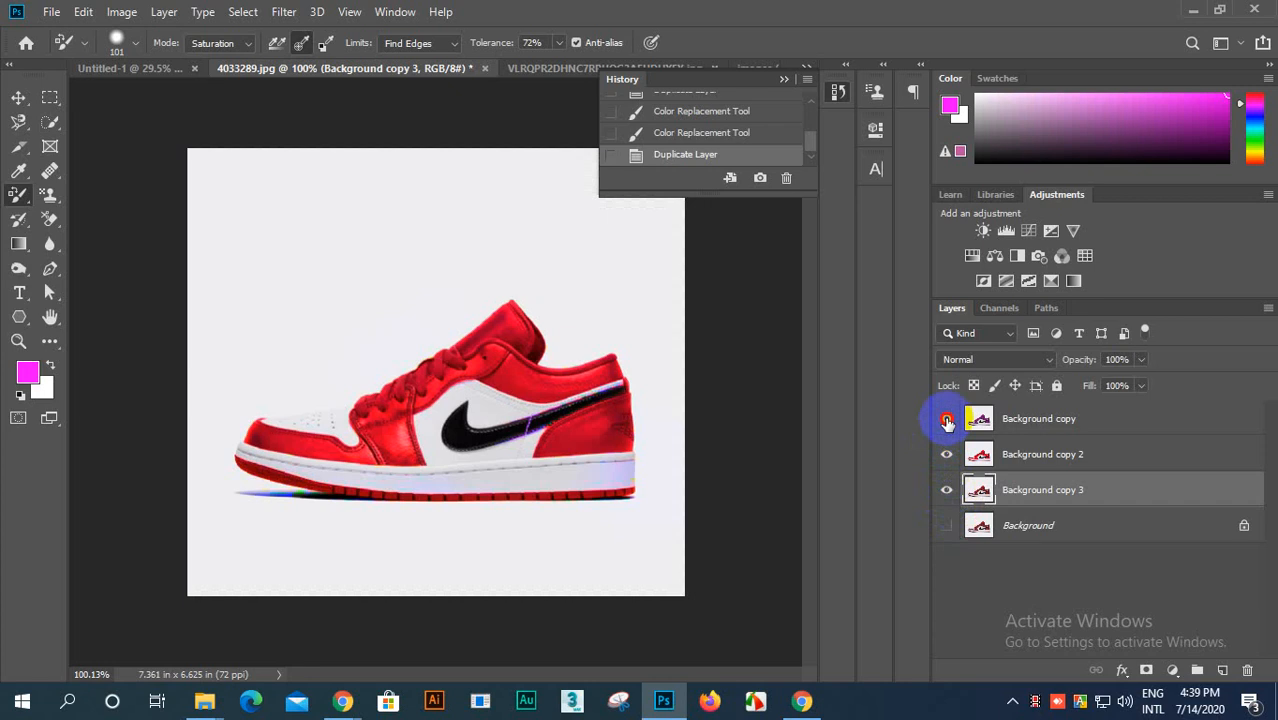
left_click(947, 491)
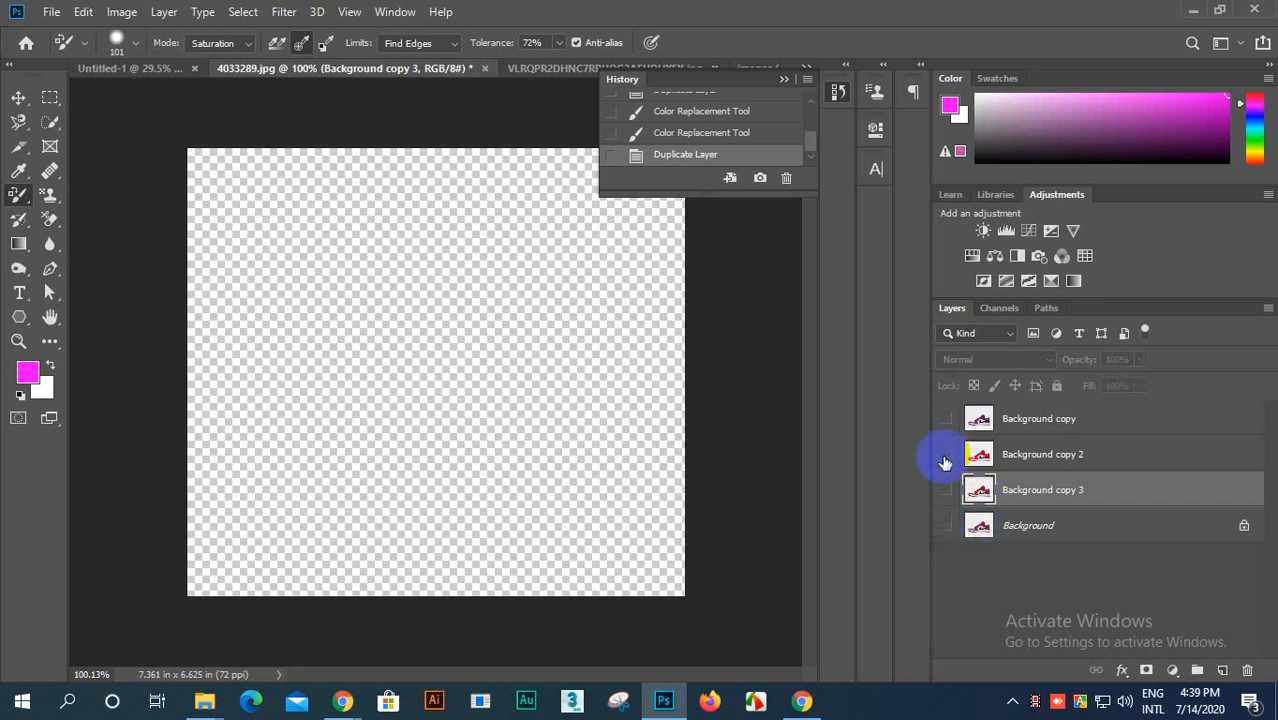
left_click(946, 489)
scroll(485, 385, "up", 3)
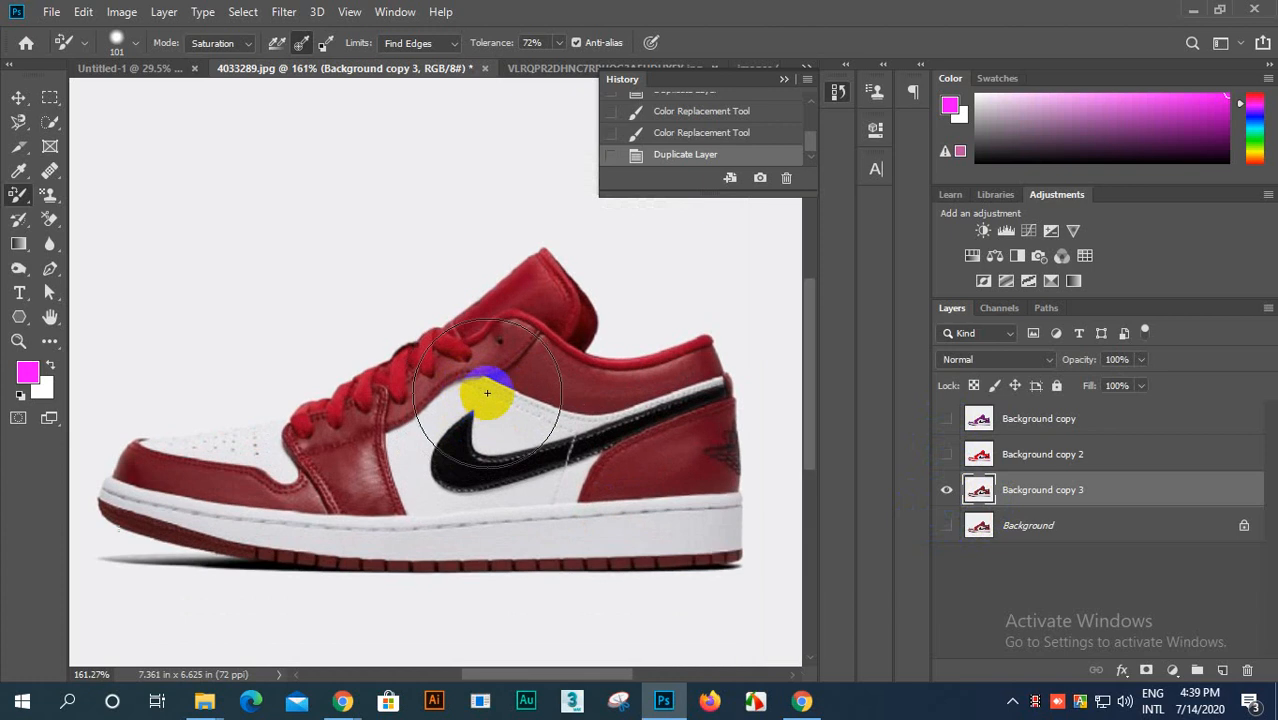
Step: Set the Color Replacement mode to Color and paint the shoe's red parts magenta on Background copy 3
scroll(485, 385, "down", 2)
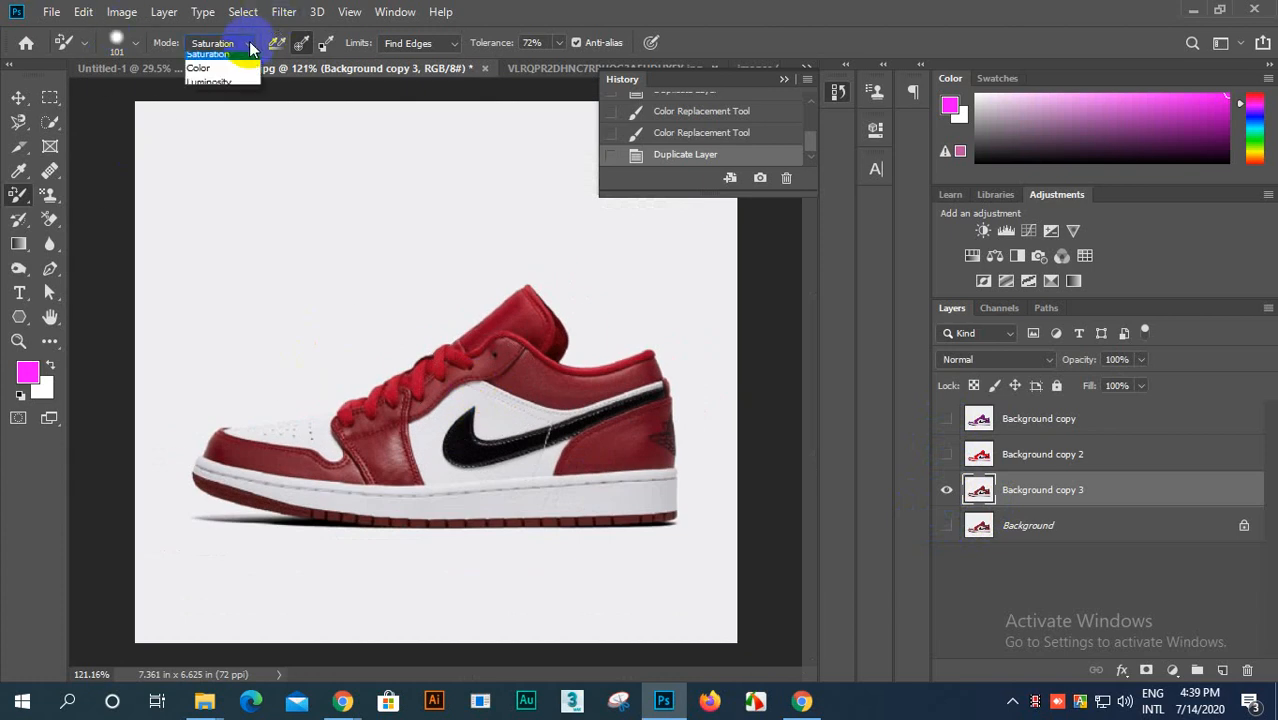
left_click(205, 88)
mouse_move(430, 410)
left_mouse_down()
mouse_move(383, 457)
mouse_move(376, 421)
mouse_move(512, 324)
left_mouse_up()
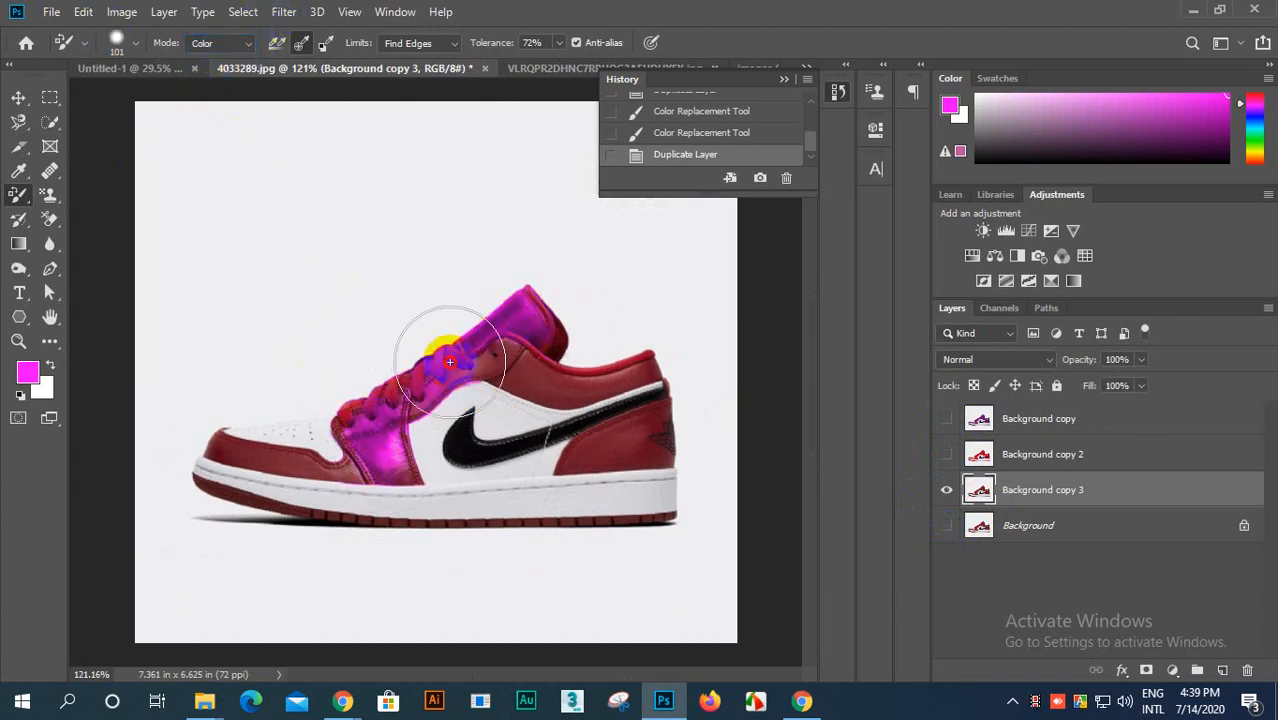
mouse_move(395, 408)
left_mouse_down()
mouse_move(456, 391)
mouse_move(541, 322)
mouse_move(361, 407)
mouse_move(489, 353)
mouse_move(514, 370)
mouse_move(629, 377)
left_mouse_up()
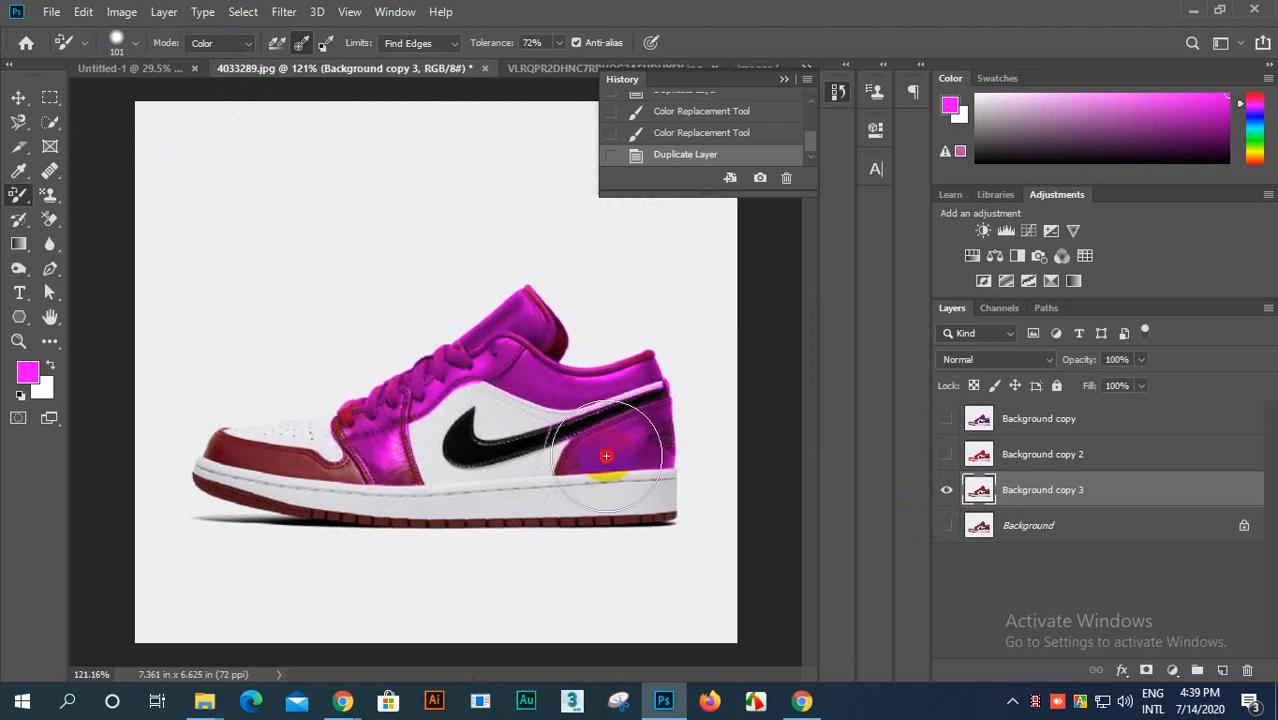
mouse_move(656, 432)
left_mouse_down()
mouse_move(593, 460)
mouse_move(494, 474)
mouse_move(342, 470)
mouse_move(357, 449)
mouse_move(246, 458)
mouse_move(191, 441)
mouse_move(236, 461)
mouse_move(339, 389)
mouse_move(392, 374)
mouse_move(306, 419)
mouse_move(328, 442)
mouse_move(366, 423)
mouse_move(323, 460)
mouse_move(465, 362)
mouse_move(557, 322)
mouse_move(525, 367)
mouse_move(550, 306)
mouse_move(522, 306)
mouse_move(528, 386)
mouse_move(594, 497)
mouse_move(650, 501)
mouse_move(370, 516)
mouse_move(263, 504)
mouse_move(643, 504)
mouse_move(591, 514)
mouse_move(253, 512)
mouse_move(416, 486)
mouse_move(227, 485)
mouse_move(596, 416)
mouse_move(649, 376)
mouse_move(476, 411)
mouse_move(529, 411)
mouse_move(627, 369)
mouse_move(565, 329)
mouse_move(219, 435)
mouse_move(300, 441)
mouse_move(219, 456)
mouse_move(395, 408)
left_mouse_up()
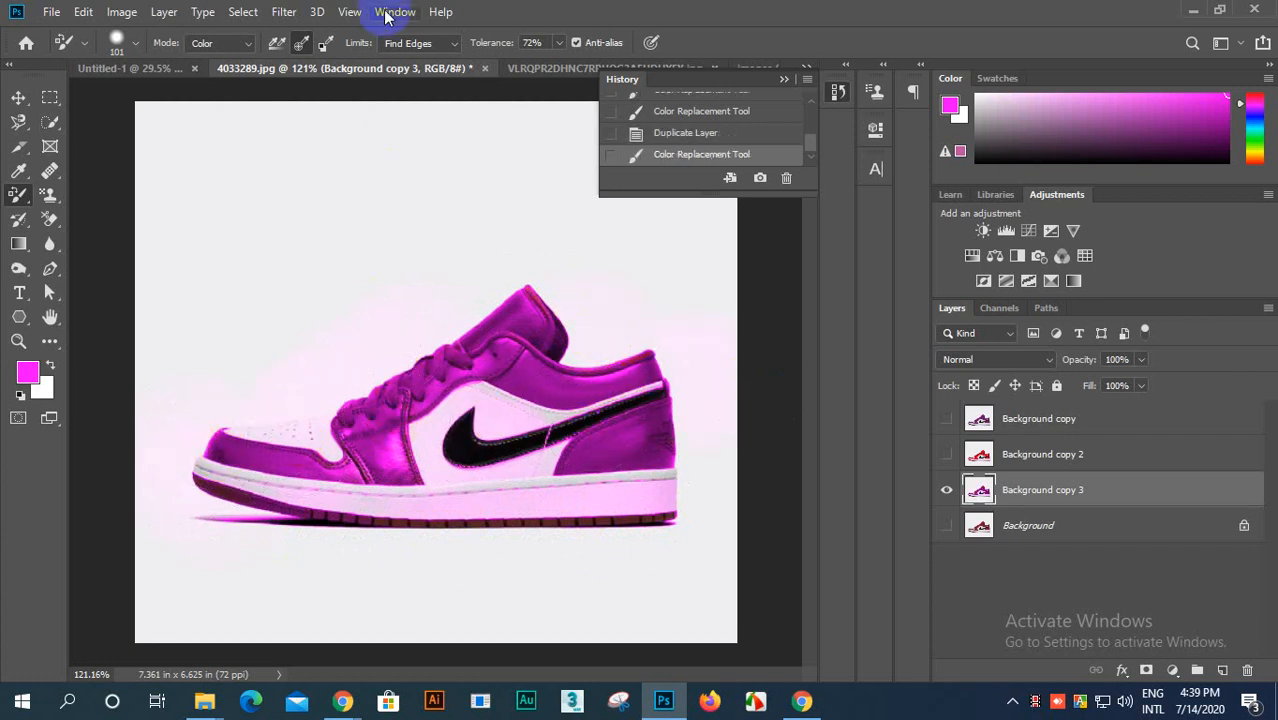
Step: Set the limits to Contiguous and spread magenta over the rest of the shoe, including the sole and swoosh
left_click(453, 45)
left_click(411, 75)
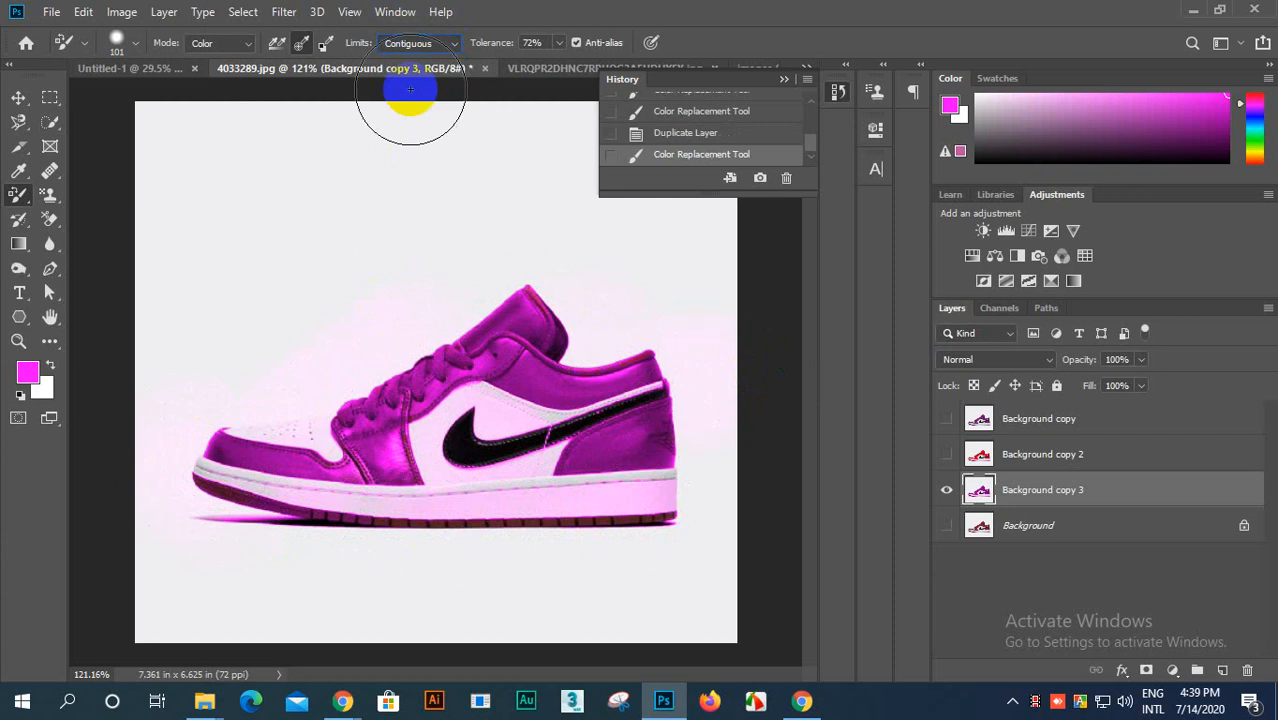
mouse_move(304, 416)
left_mouse_down()
mouse_move(418, 428)
mouse_move(527, 402)
mouse_move(245, 478)
mouse_move(698, 417)
mouse_move(238, 475)
mouse_move(610, 467)
mouse_move(265, 501)
mouse_move(676, 500)
mouse_move(484, 518)
mouse_move(664, 517)
mouse_move(325, 420)
mouse_move(490, 327)
mouse_move(517, 416)
mouse_move(283, 516)
mouse_move(478, 491)
mouse_move(487, 405)
mouse_move(458, 408)
mouse_move(503, 337)
mouse_move(572, 341)
mouse_move(551, 381)
mouse_move(489, 395)
mouse_move(557, 315)
mouse_move(220, 486)
mouse_move(563, 407)
mouse_move(621, 332)
mouse_move(229, 488)
mouse_move(360, 469)
mouse_move(176, 483)
mouse_move(230, 507)
mouse_move(209, 483)
mouse_move(371, 522)
mouse_move(677, 514)
mouse_move(312, 516)
mouse_move(428, 528)
mouse_move(700, 508)
left_mouse_up()
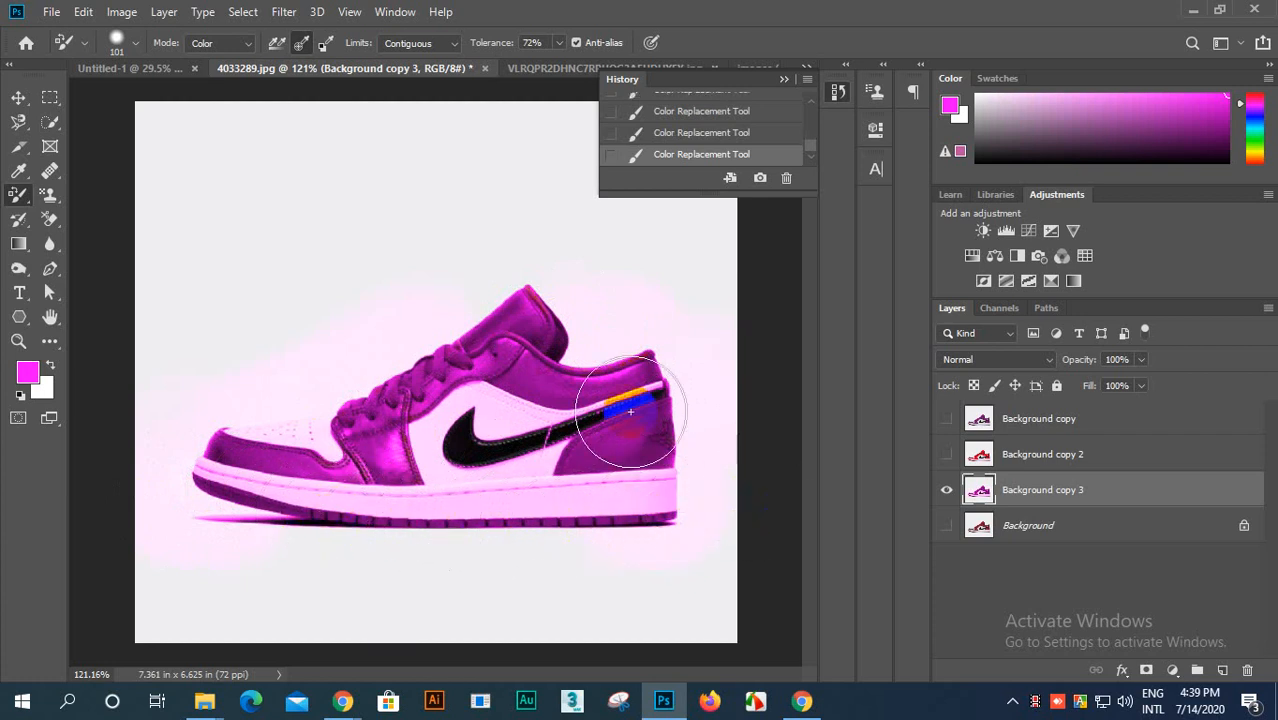
mouse_move(563, 355)
left_mouse_down()
mouse_move(532, 302)
mouse_move(473, 325)
mouse_move(345, 419)
mouse_move(335, 477)
mouse_move(241, 465)
mouse_move(224, 485)
mouse_move(578, 509)
mouse_move(625, 482)
mouse_move(670, 506)
mouse_move(652, 405)
mouse_move(593, 338)
mouse_move(545, 324)
mouse_move(543, 302)
mouse_move(463, 401)
mouse_move(249, 446)
mouse_move(508, 516)
mouse_move(629, 385)
mouse_move(671, 543)
mouse_move(622, 417)
mouse_move(472, 291)
mouse_move(466, 553)
mouse_move(487, 557)
mouse_move(402, 446)
mouse_move(675, 348)
mouse_move(383, 443)
left_mouse_up()
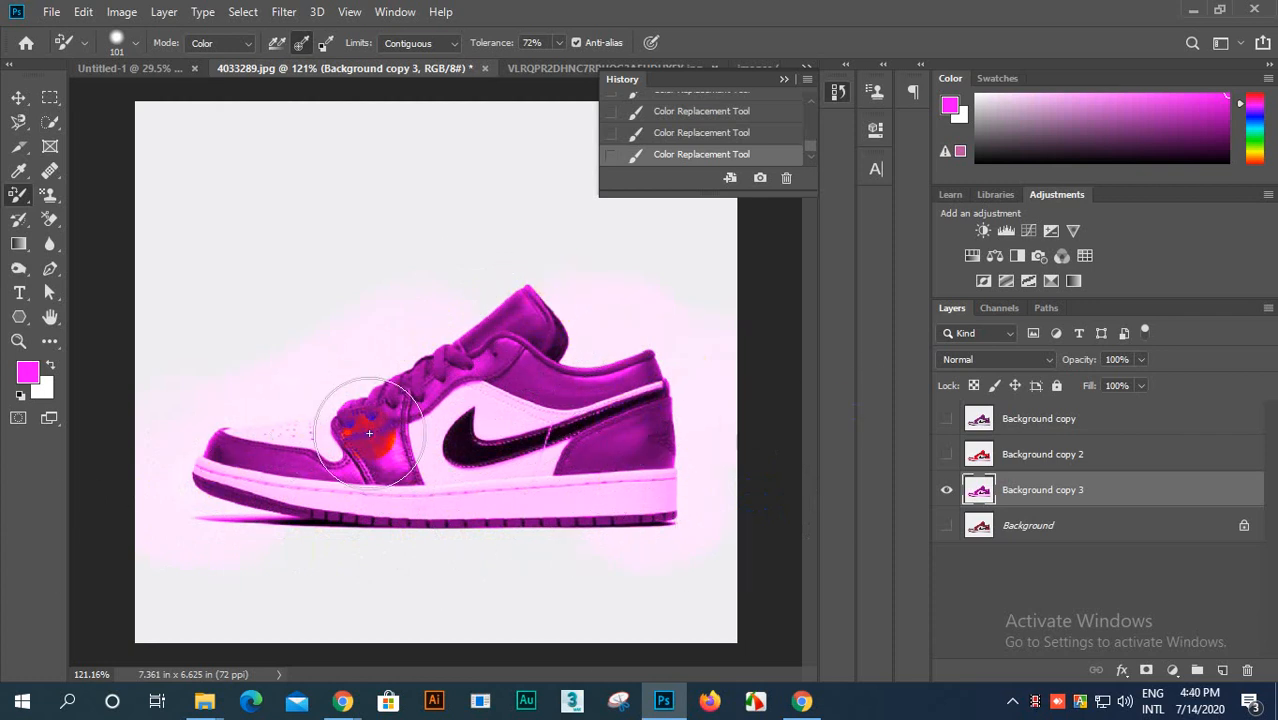
scroll(764, 499, "down", 2)
scroll(575, 413, "up", 2)
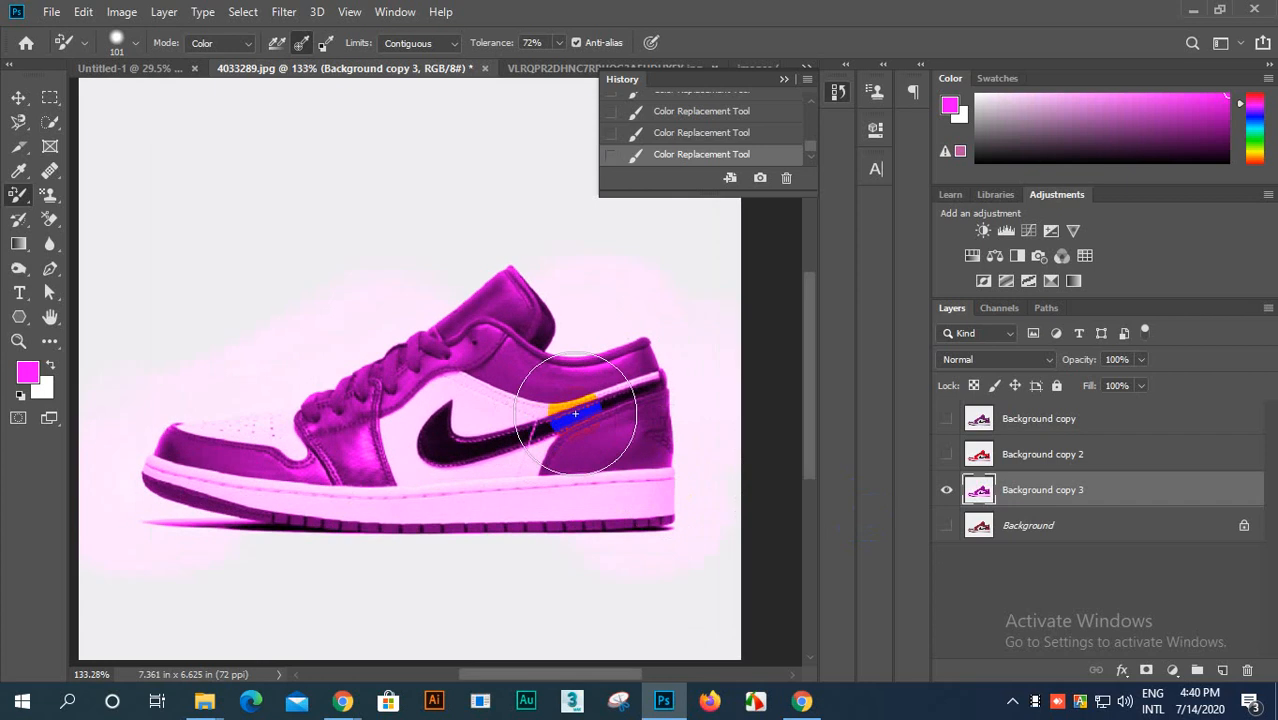
Step: Hide Background copy 3, duplicate the original Background layer and leave only the new duplicate visible
left_click(945, 492)
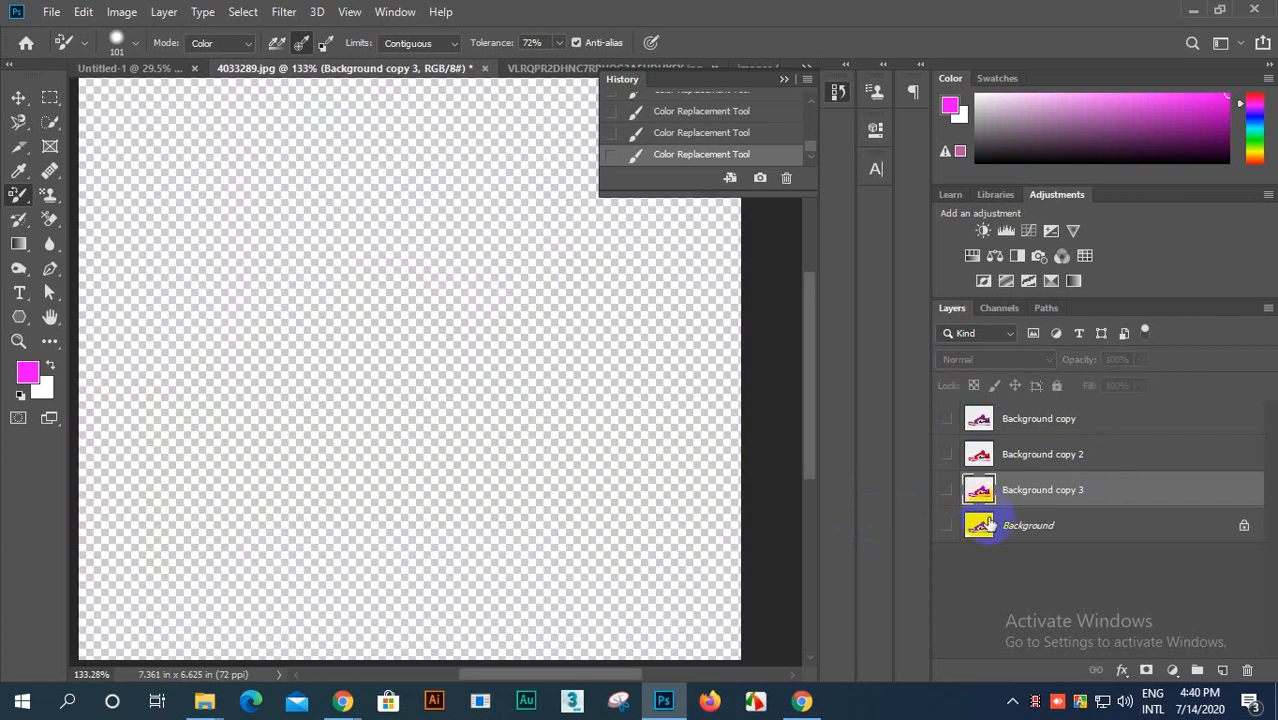
left_click_drag(1006, 527, 1223, 670)
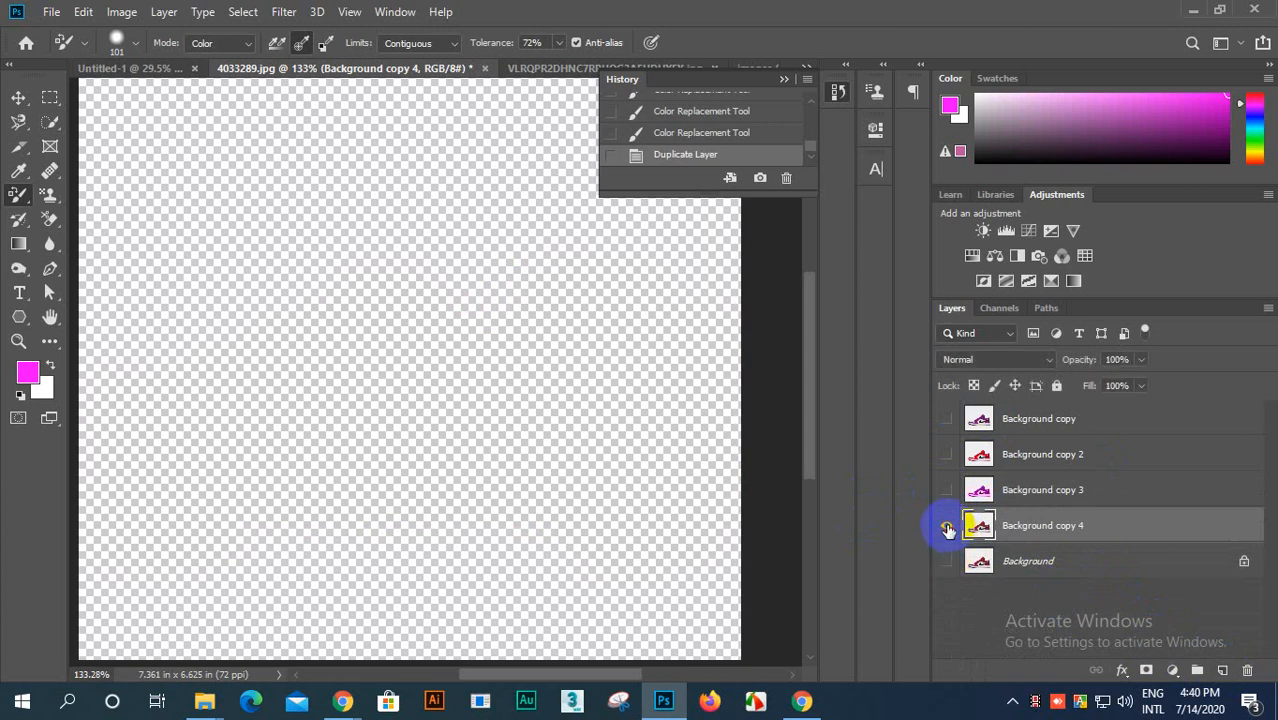
left_click(947, 529)
Step: Set the Color Replacement mode to Luminosity, try it with magenta over the whole shoe and undo the stroke
scroll(340, 360, "down", 3)
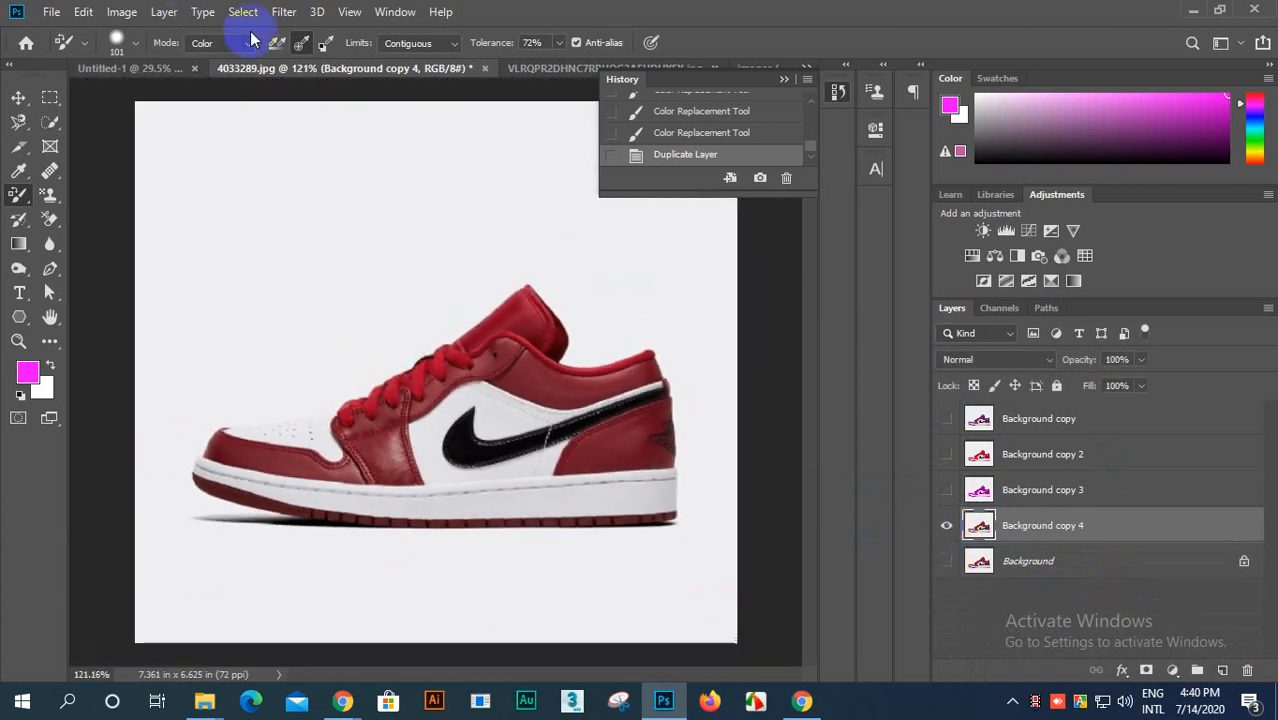
left_click(247, 48)
left_click(224, 106)
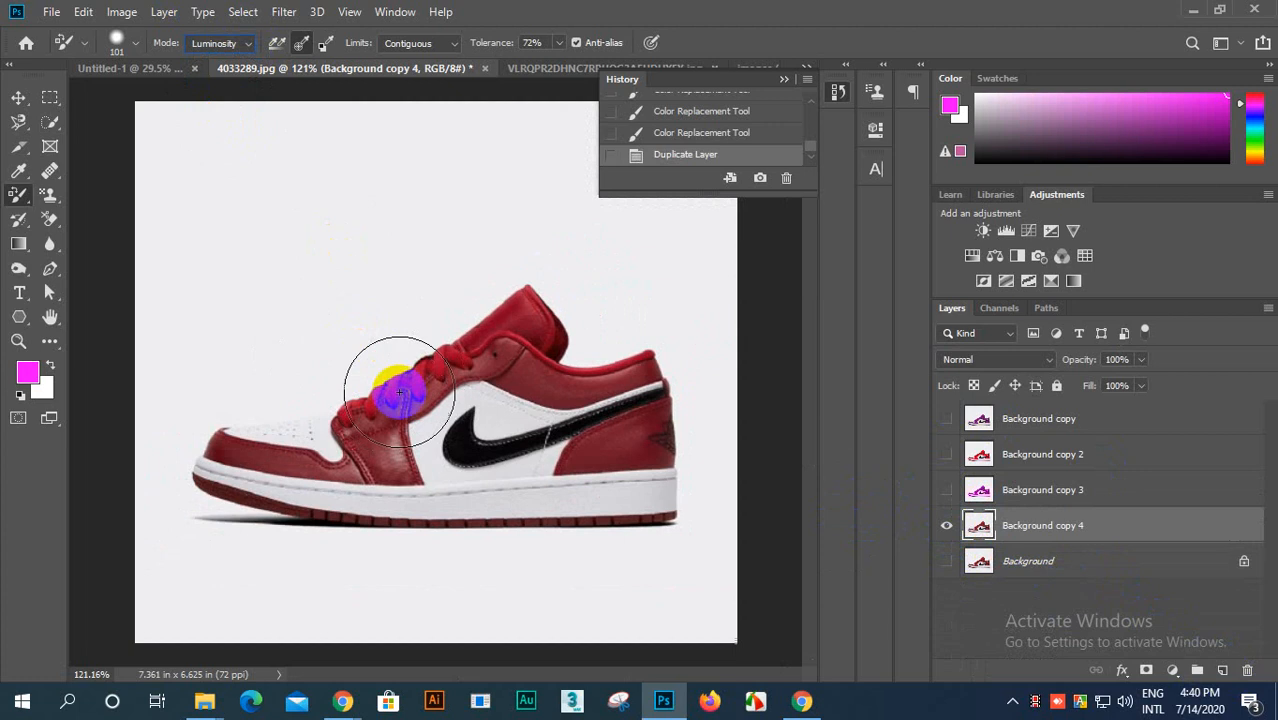
mouse_move(391, 380)
left_mouse_down()
mouse_move(403, 428)
mouse_move(424, 380)
mouse_move(544, 327)
mouse_move(666, 412)
mouse_move(491, 463)
mouse_move(284, 482)
mouse_move(247, 456)
mouse_move(554, 354)
left_mouse_up()
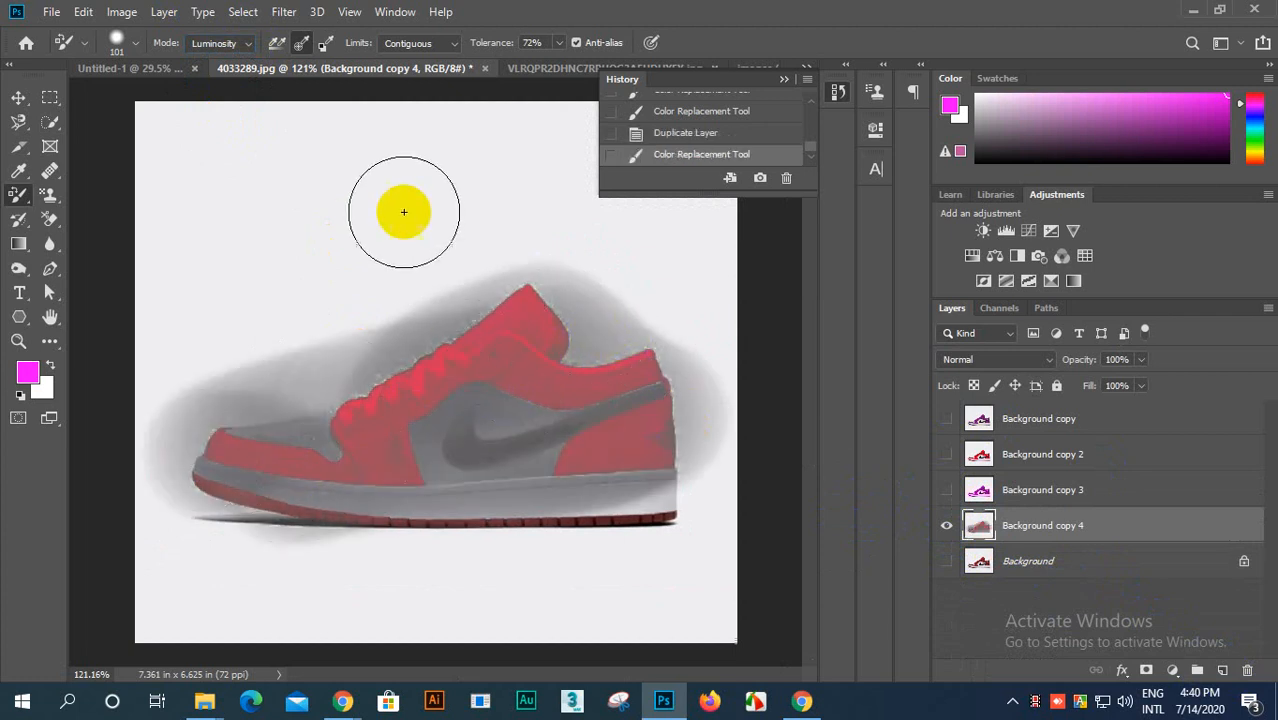
key("ctrl+z")
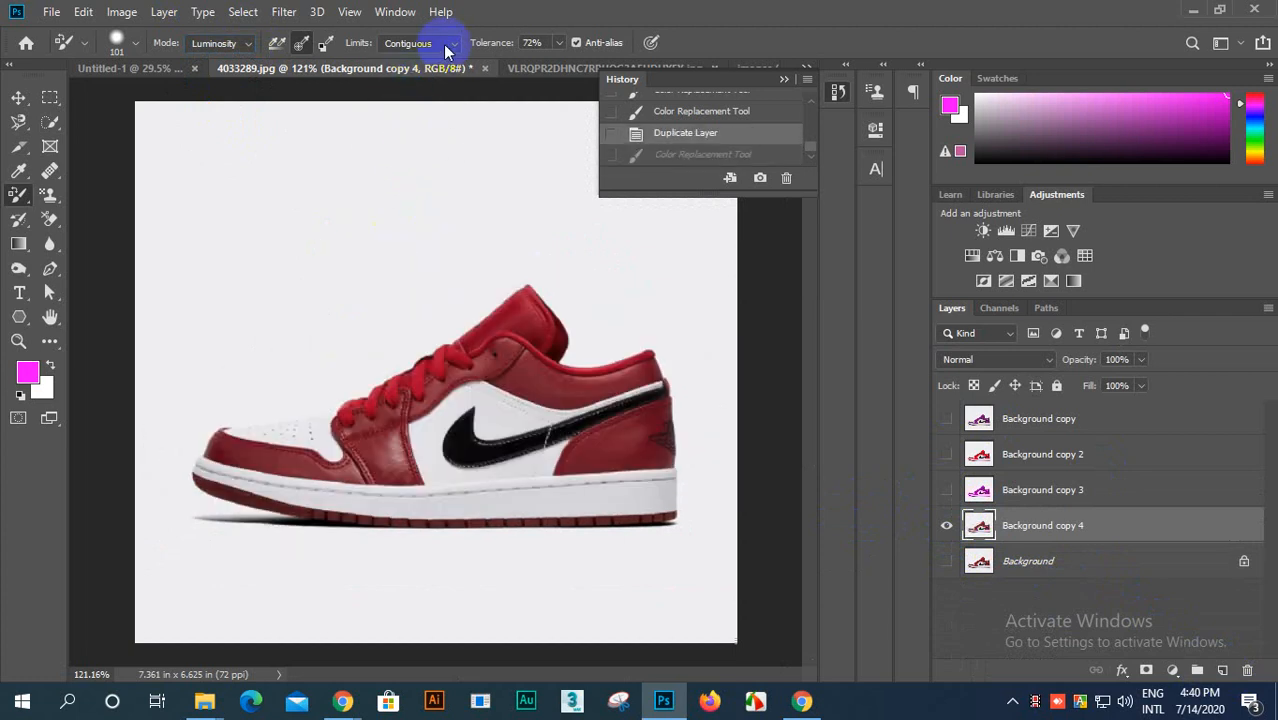
Step: Set the limits to Find Edges and reset the foreground and background colors to default black and white
left_click(426, 89)
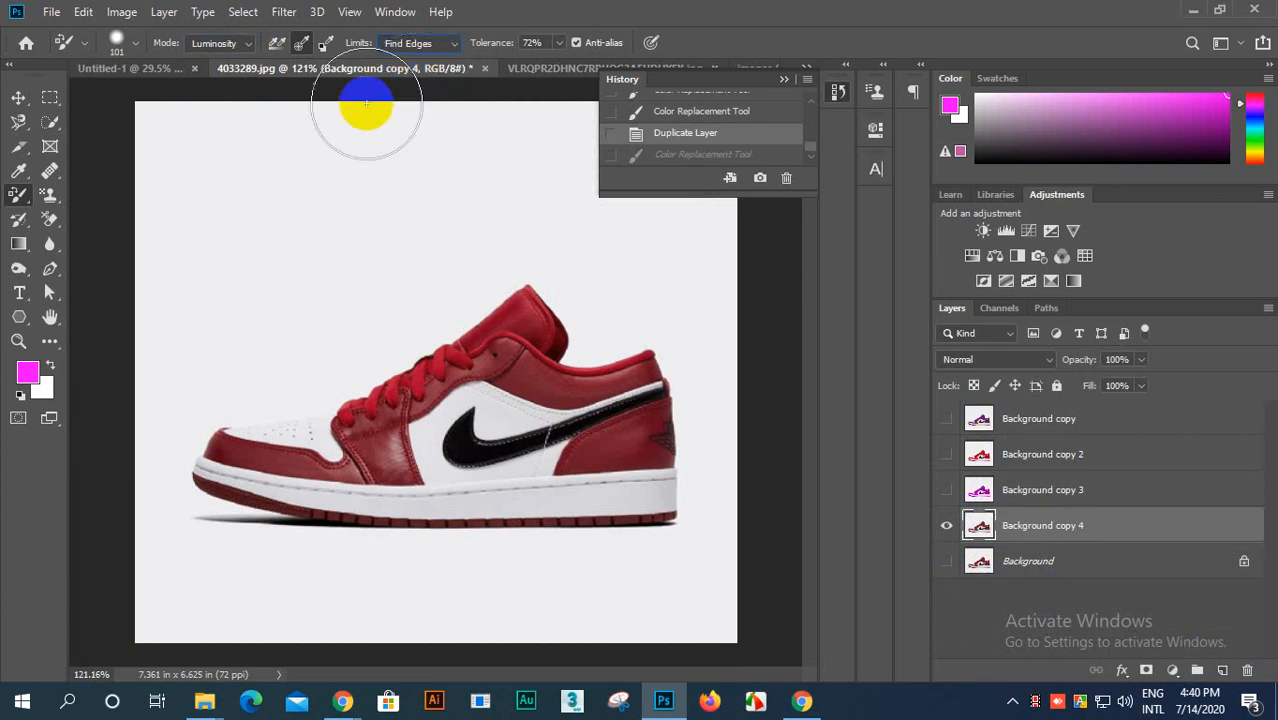
left_click(20, 395)
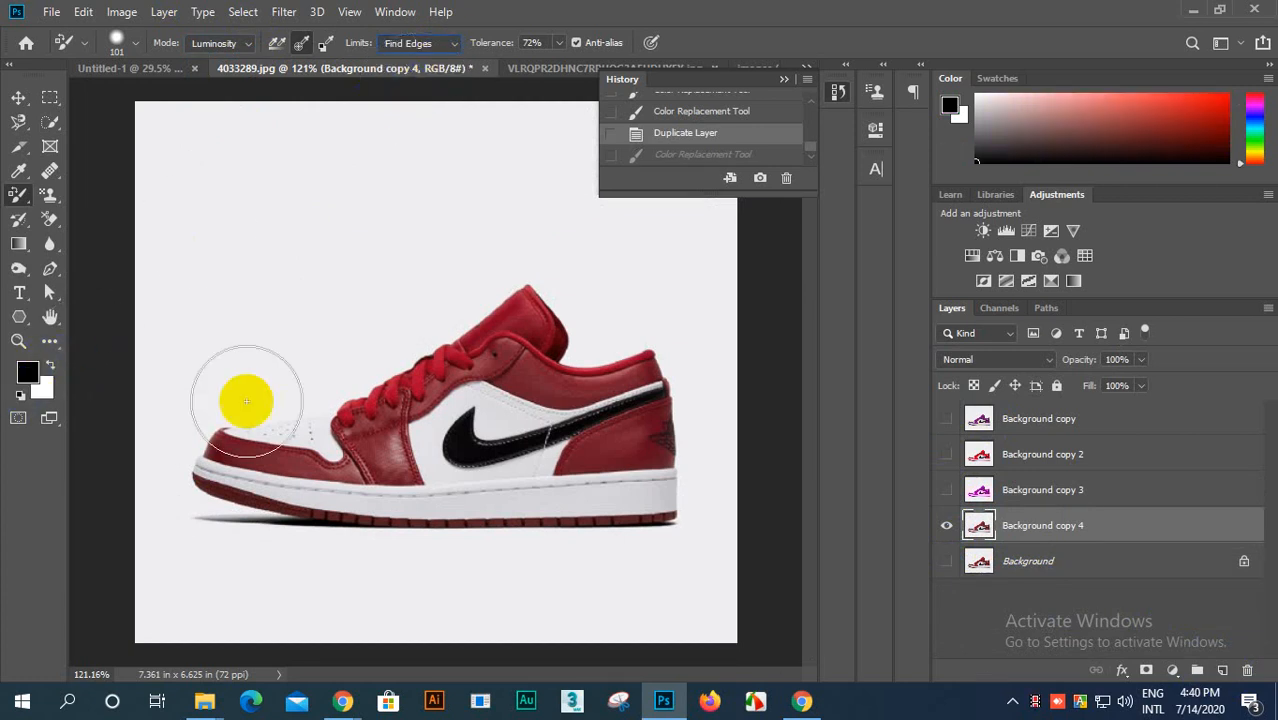
left_click(480, 428)
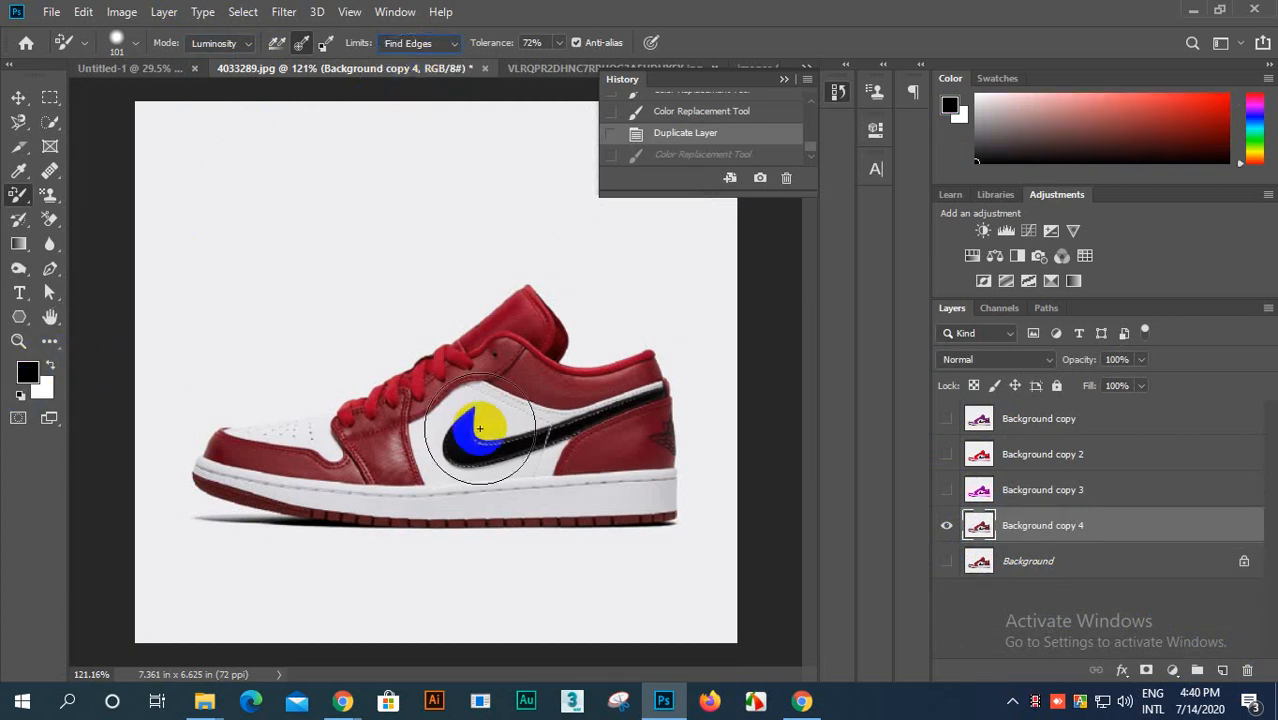
Step: Set the brush size to 21 px and swap the colors to make white the foreground
left_click(136, 45)
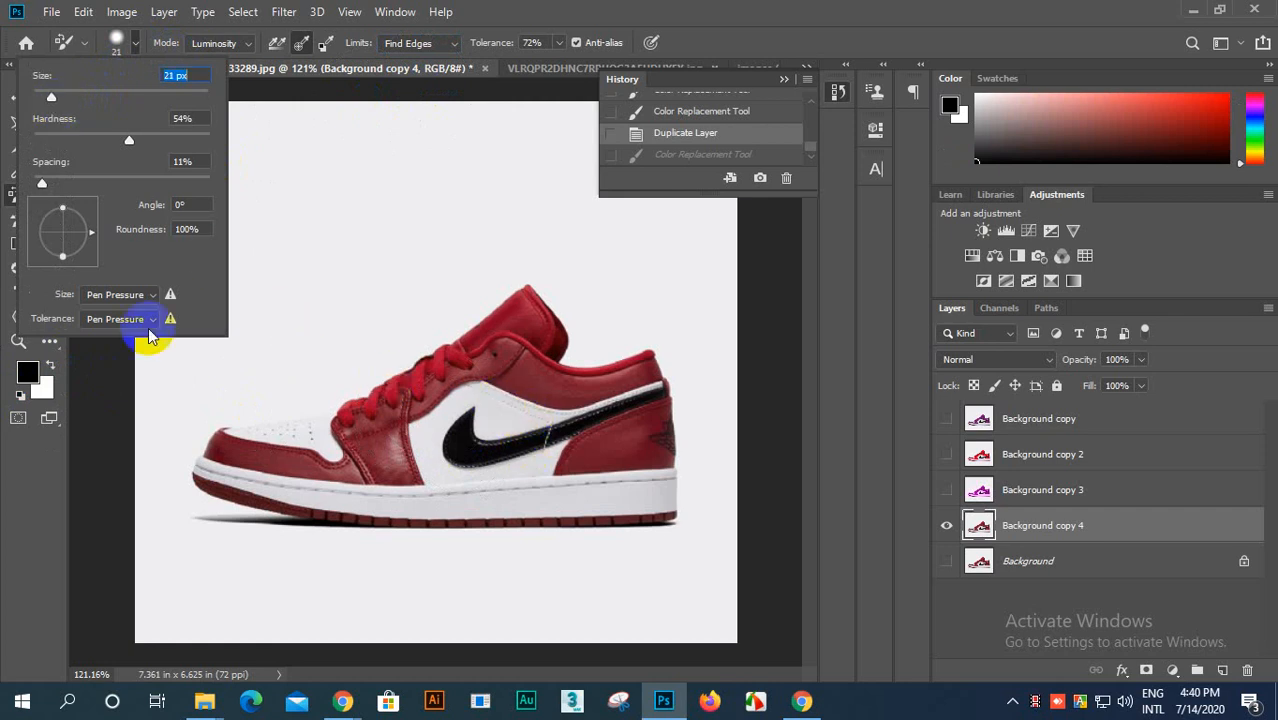
left_click(20, 395)
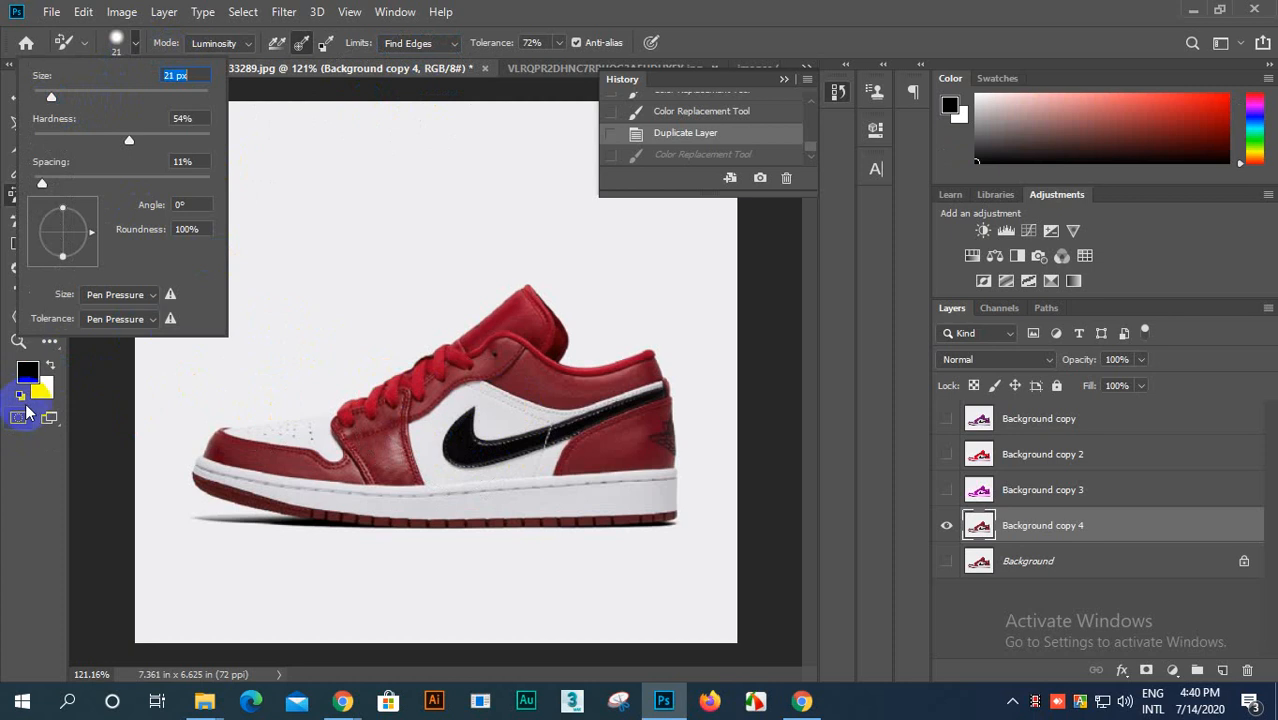
type("xx")
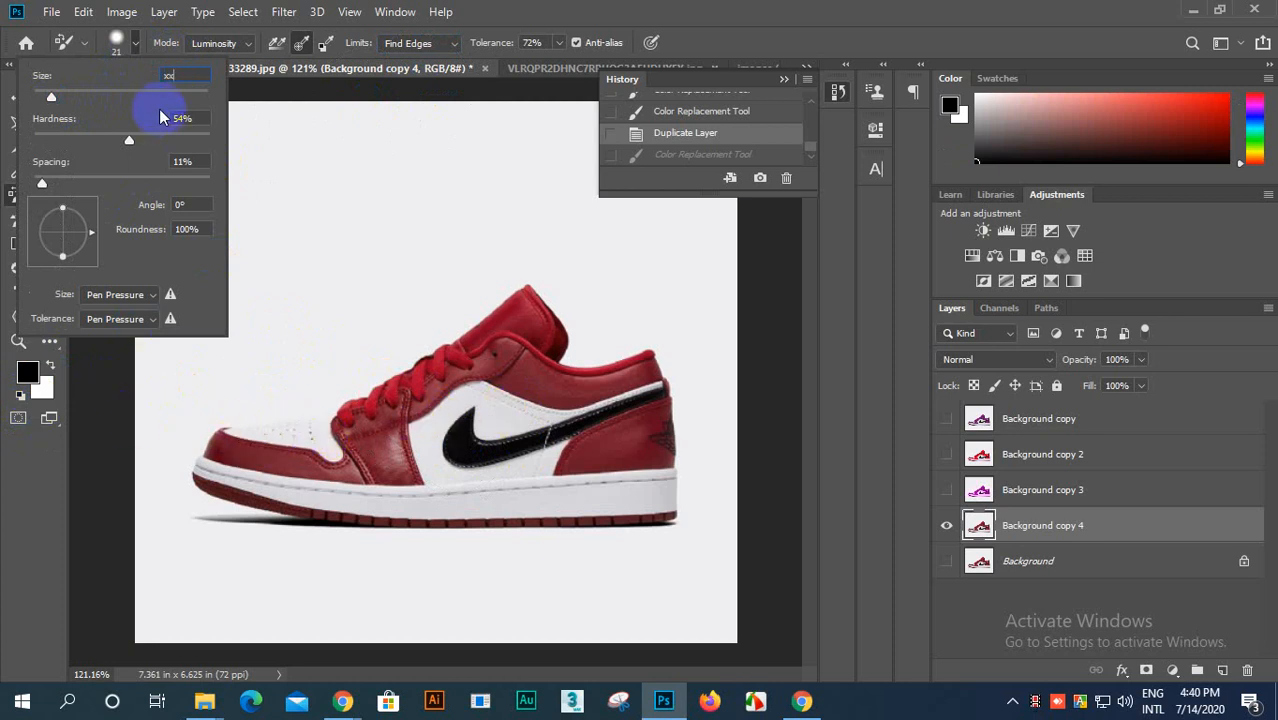
left_click(780, 40)
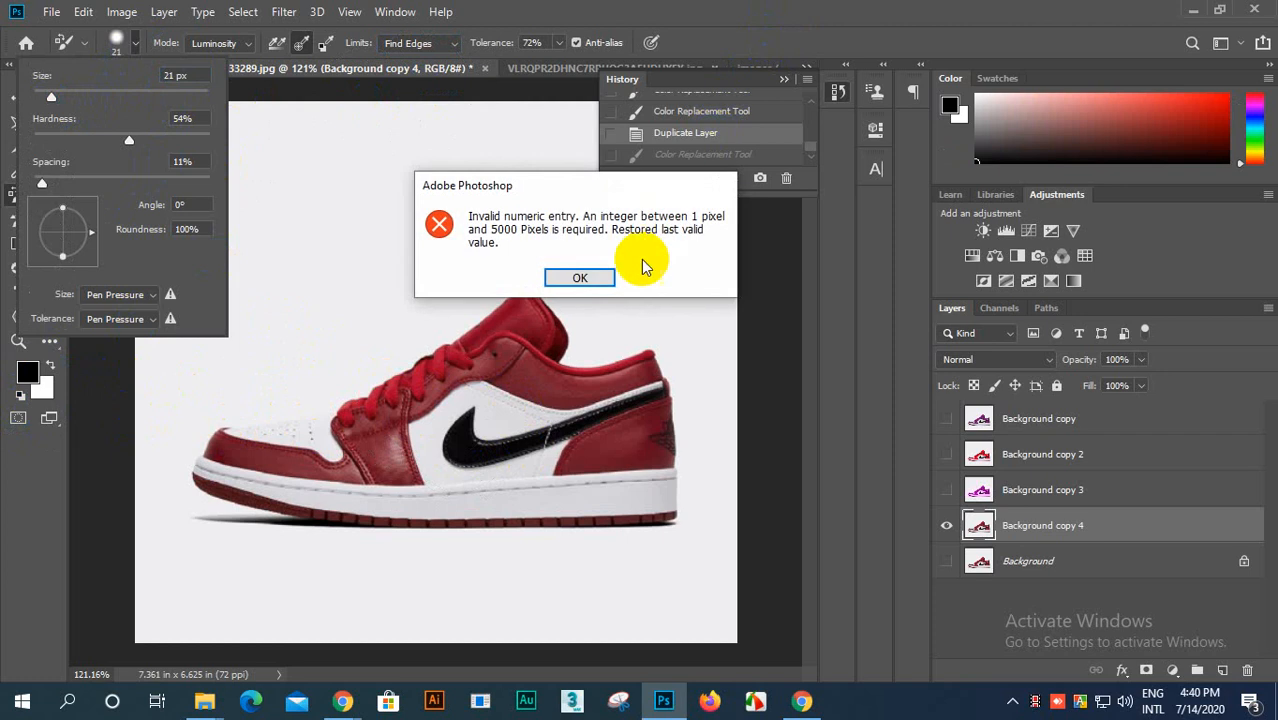
left_click(581, 279)
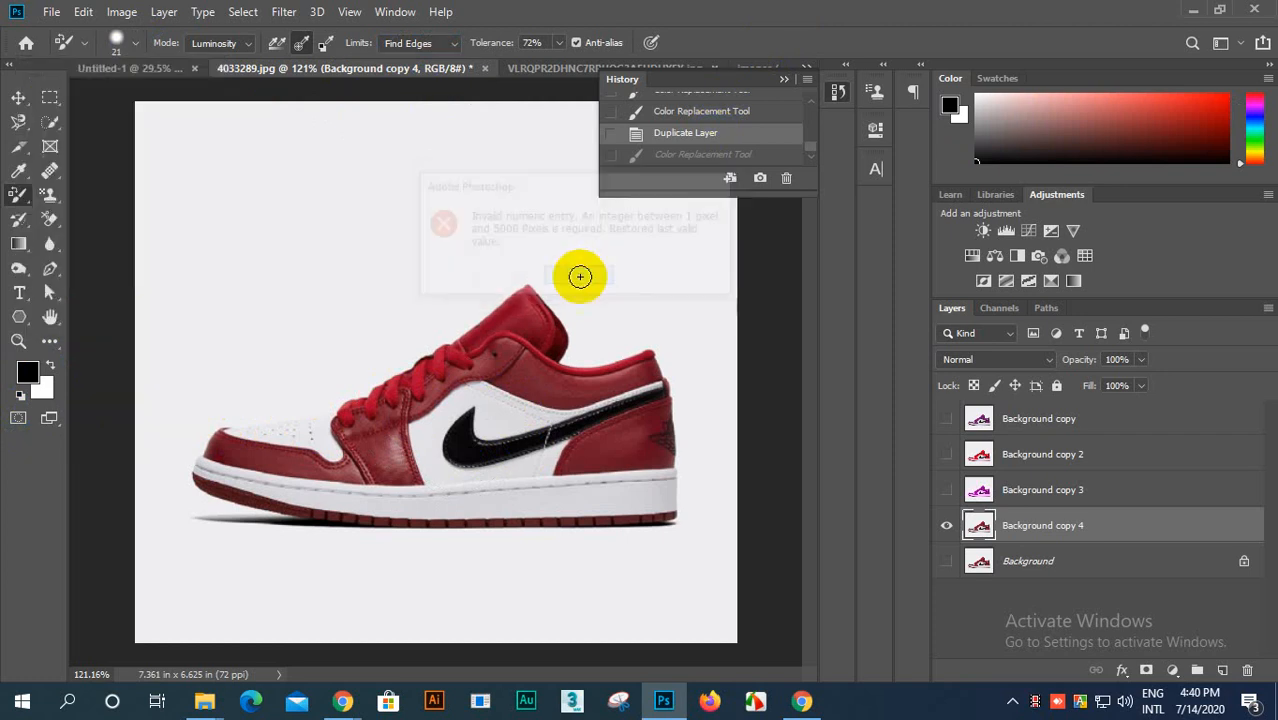
scroll(437, 433, "up", 2)
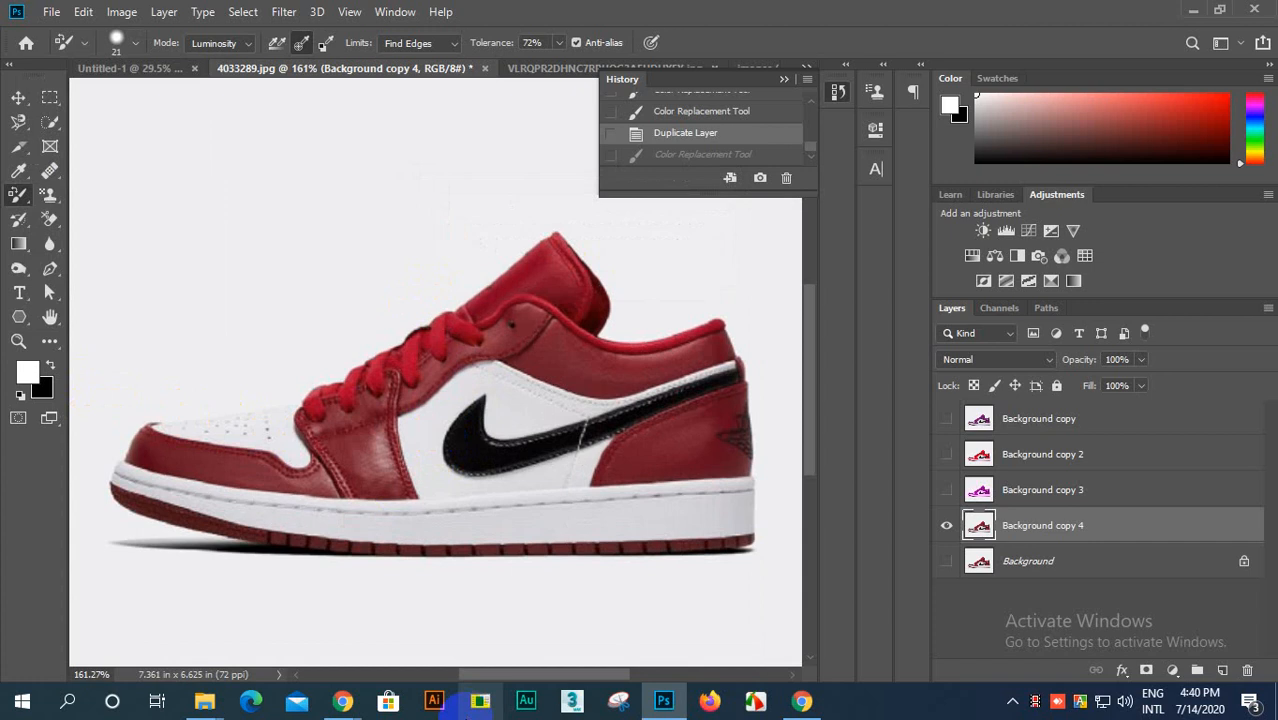
Step: Switch to the Google Meet window in Chrome to check on the class participants and return to Photoshop
mouse_move(343, 700)
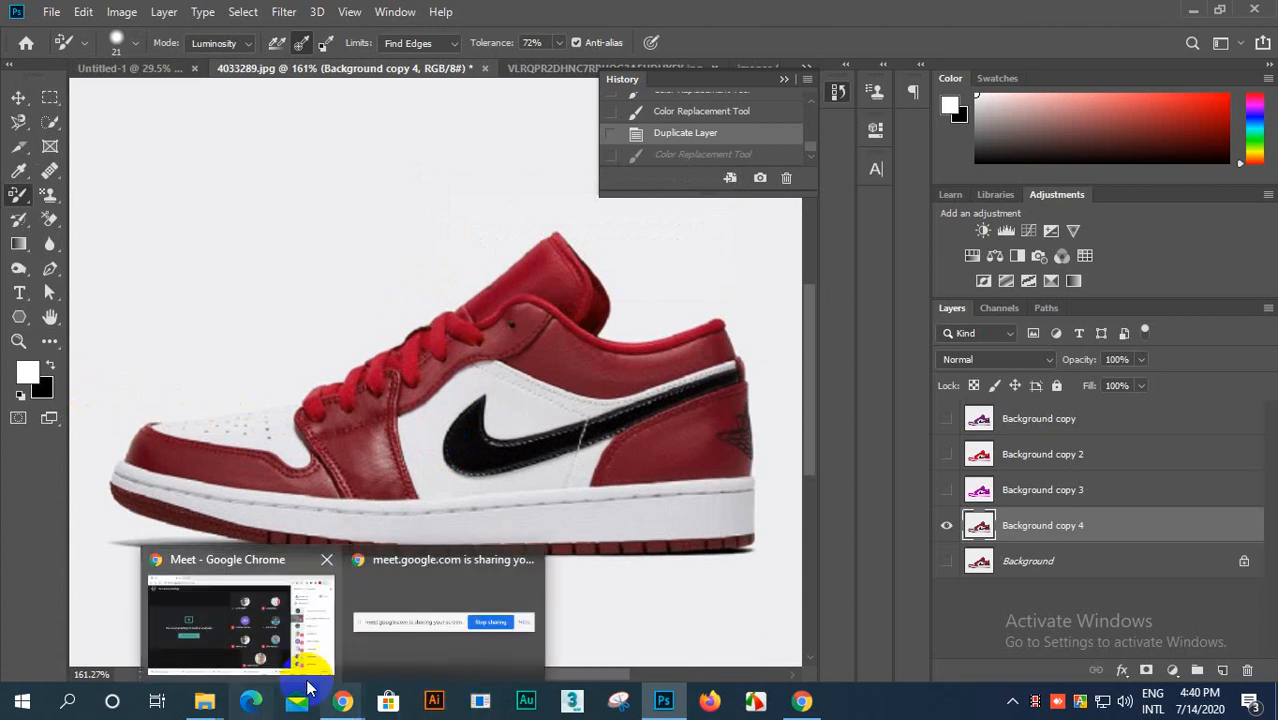
left_click(283, 618)
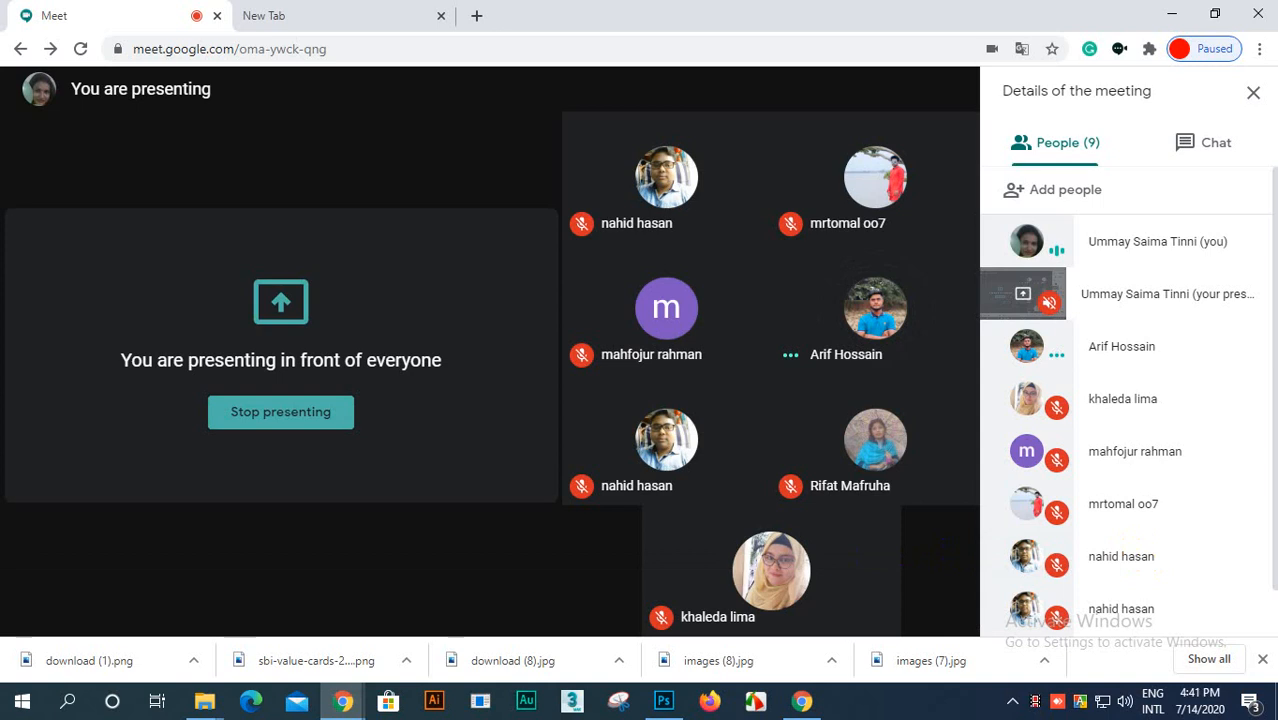
left_click(663, 702)
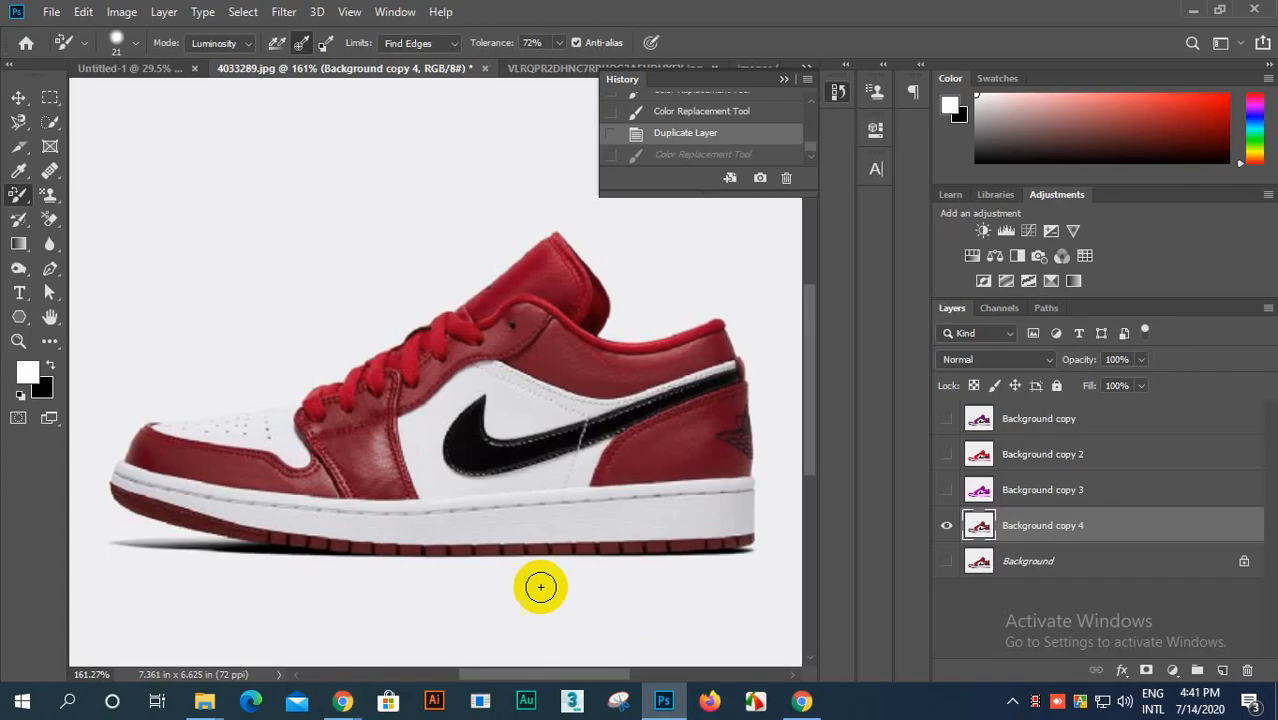
Step: Try painting the black swoosh white with a 12 px brush in Luminosity mode and undo both strokes
scroll(443, 495, "up", 3)
scroll(443, 495, "down", 4)
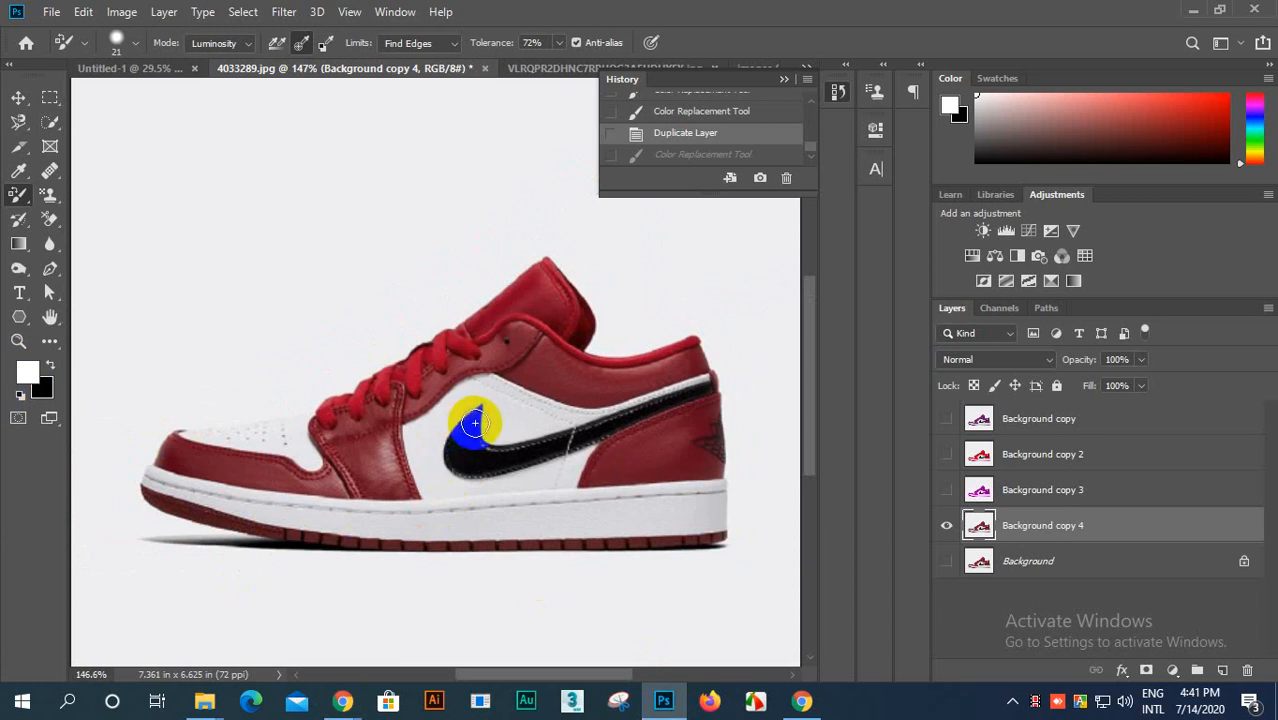
left_click(118, 42)
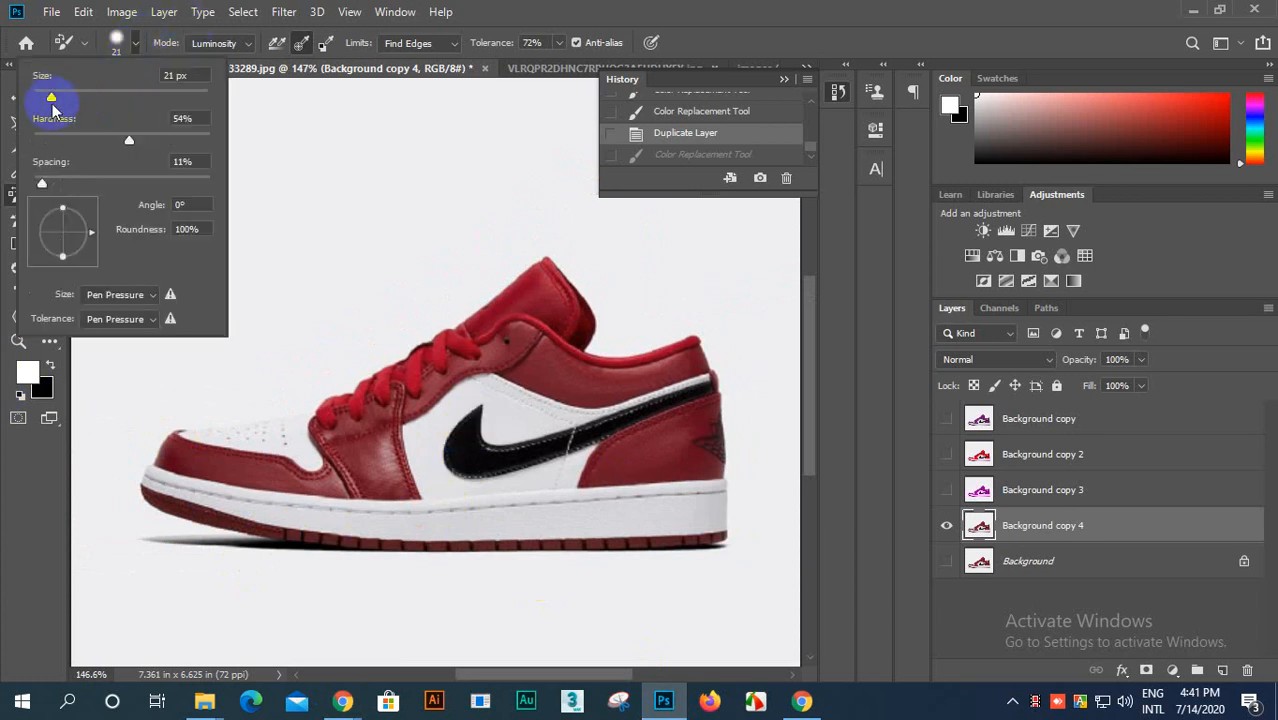
left_click(137, 47)
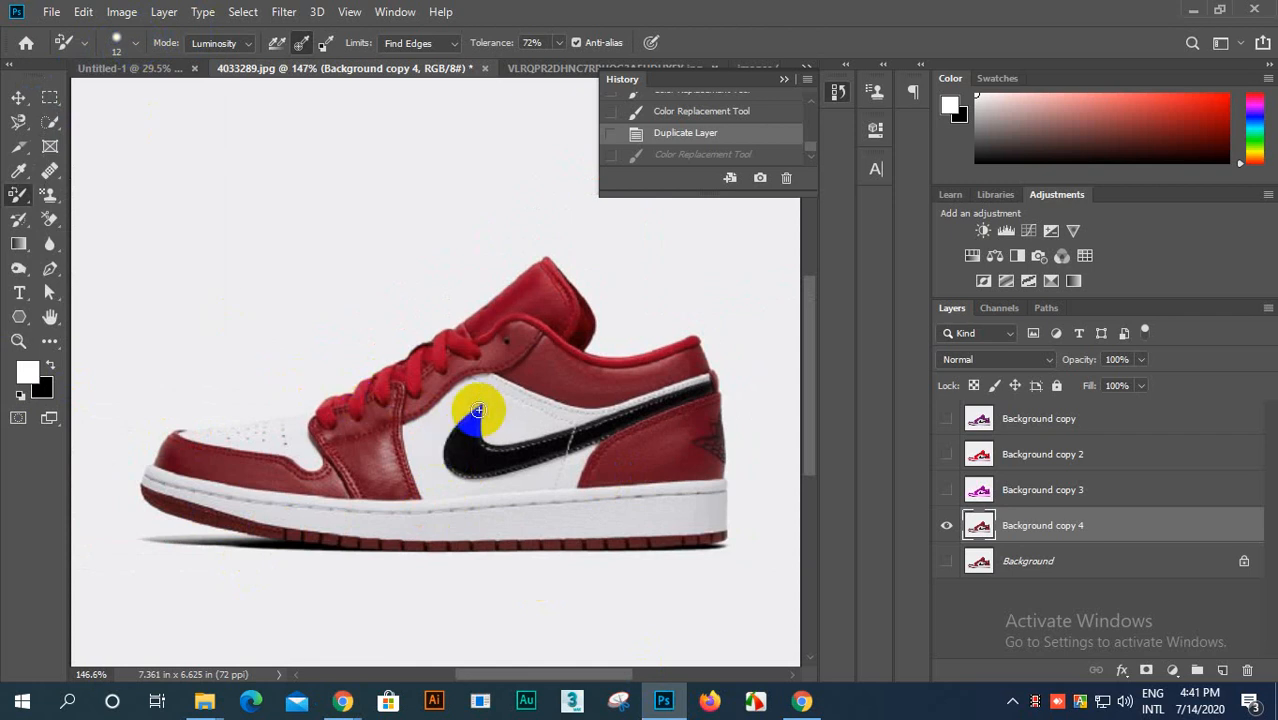
left_click_drag(459, 459, 687, 401)
scroll(688, 404, "up", 7)
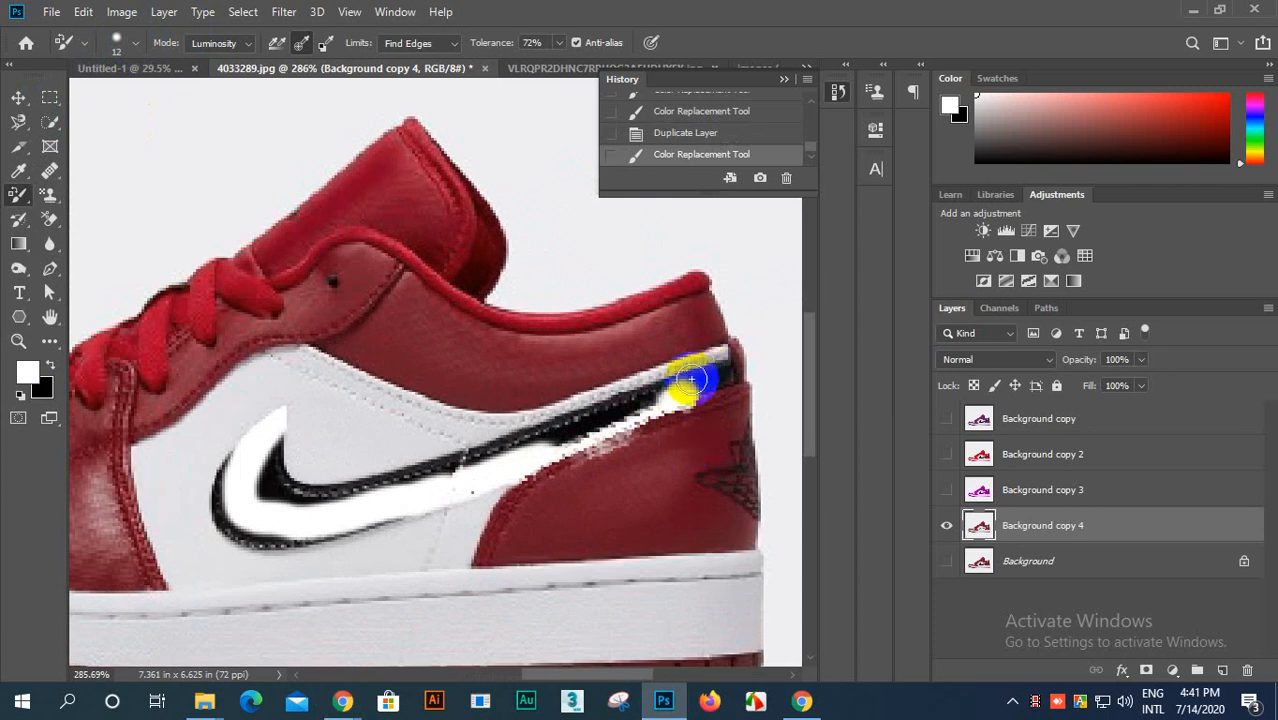
mouse_move(722, 378)
left_mouse_down()
mouse_move(502, 435)
mouse_move(581, 440)
mouse_move(668, 420)
mouse_move(579, 418)
mouse_move(704, 381)
left_mouse_up()
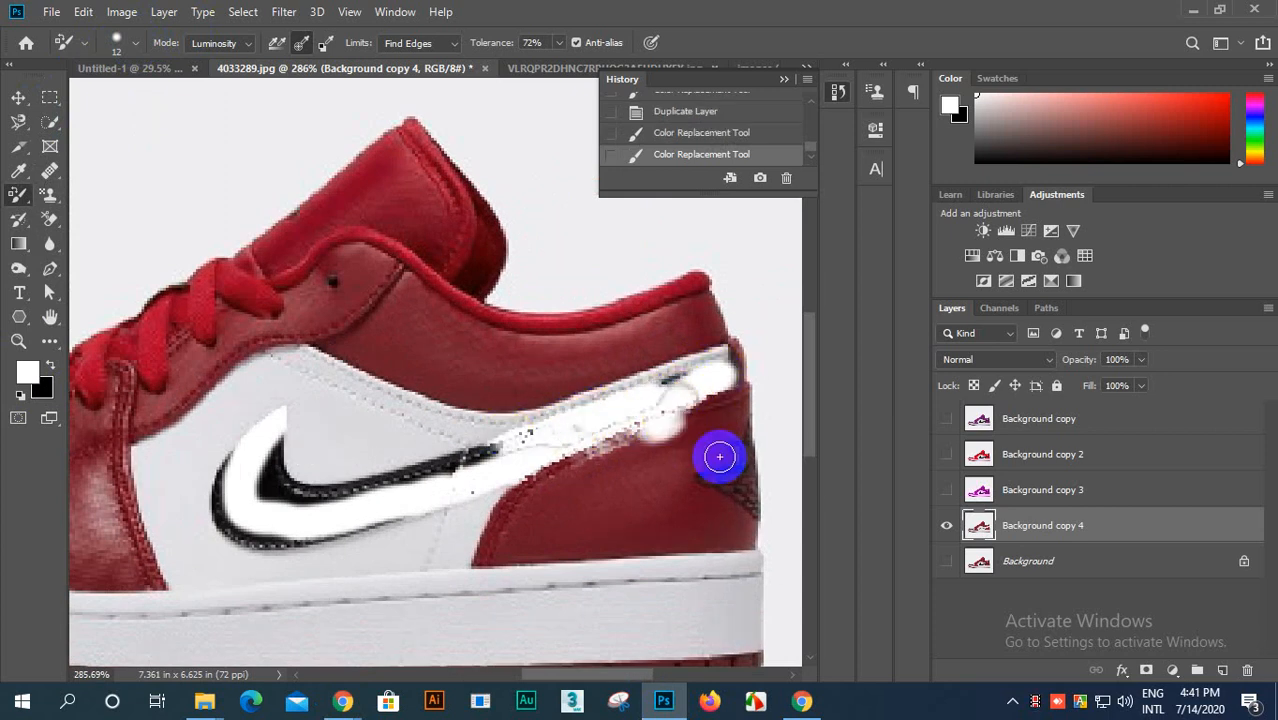
key("ctrl+z")
key("ctrl+z")
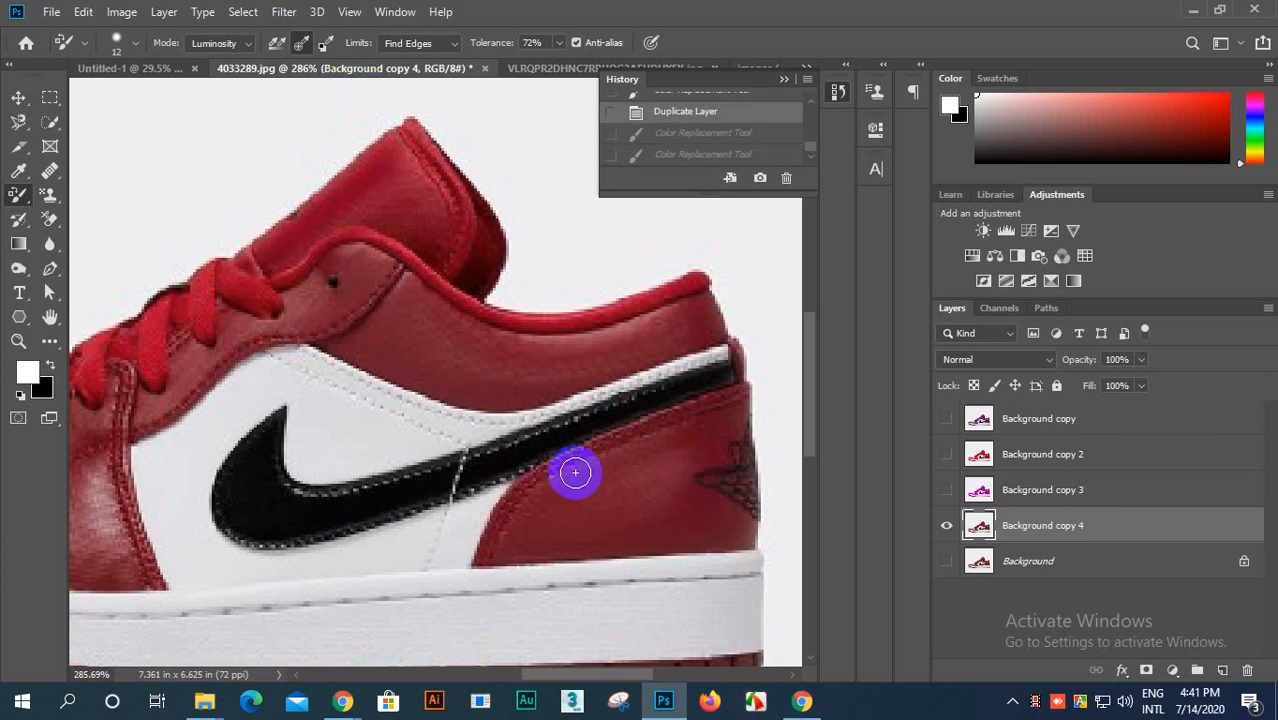
Step: Set the brush to 10 px with 0% hardness and paint the whole black swoosh white on Background copy 4
left_click(121, 44)
left_click(128, 140)
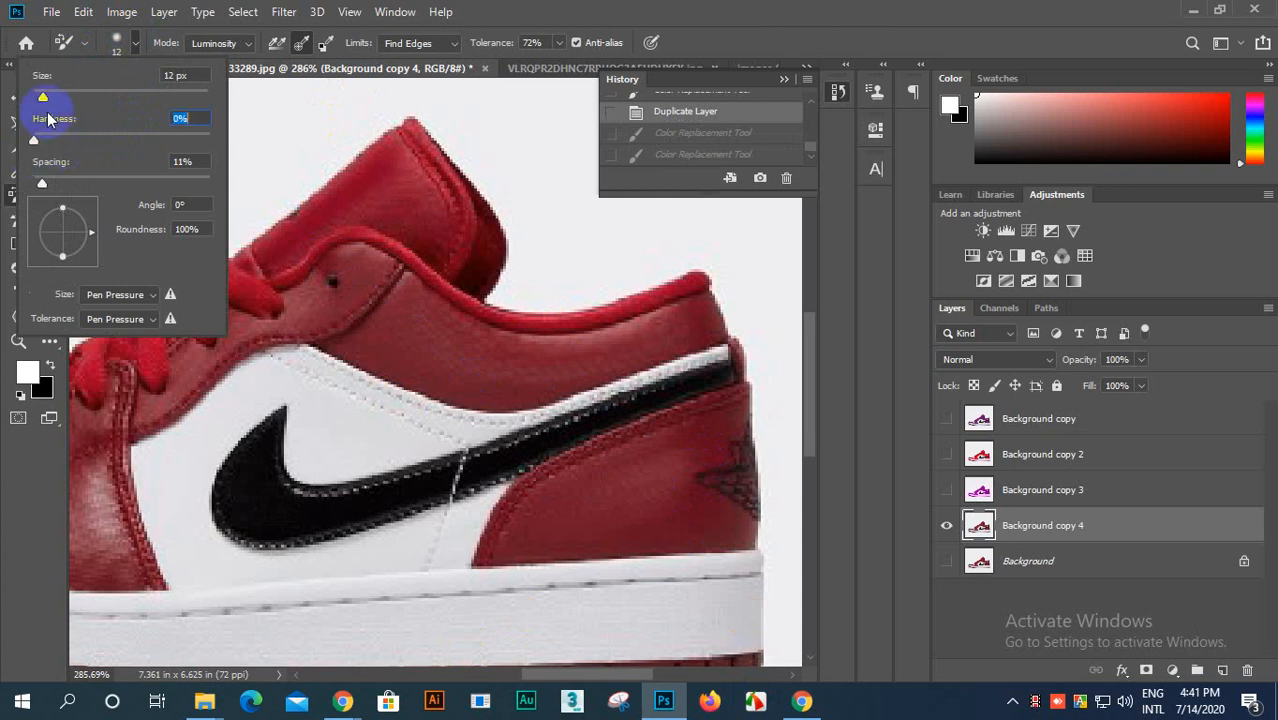
left_click_drag(42, 98, 41, 97)
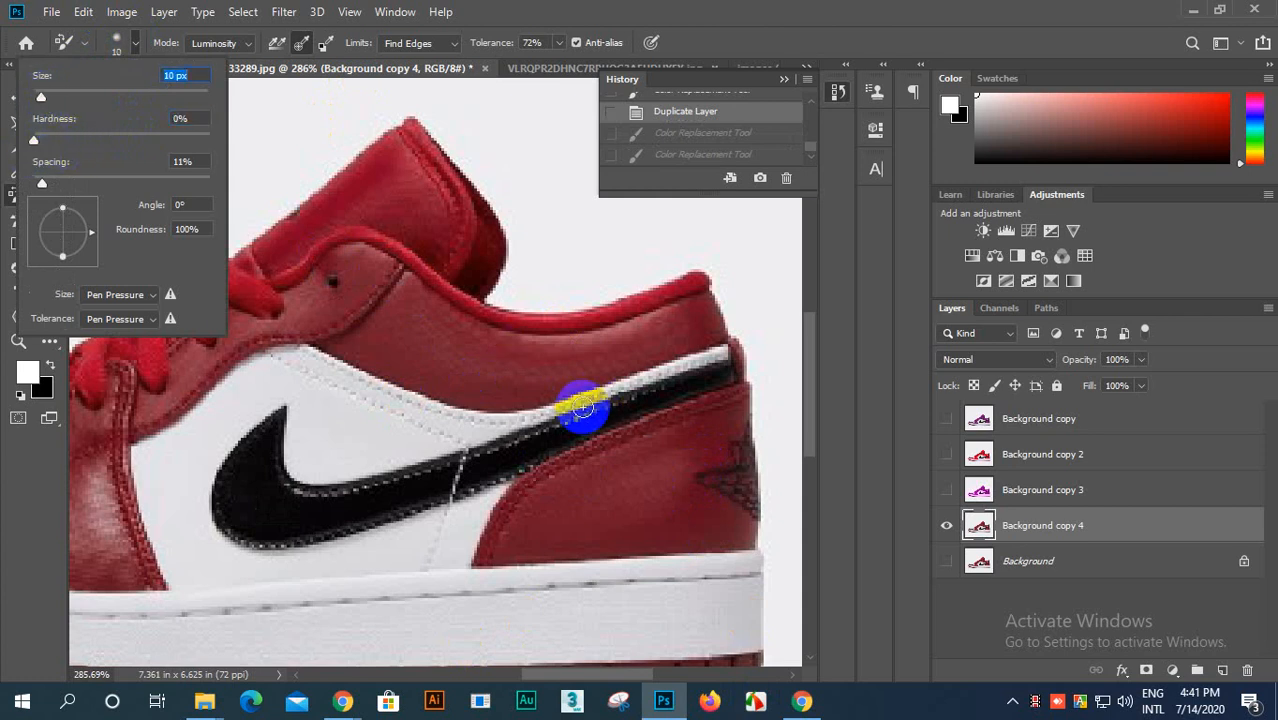
mouse_move(609, 412)
left_mouse_down()
mouse_move(703, 383)
mouse_move(700, 373)
mouse_move(541, 437)
mouse_move(297, 487)
mouse_move(424, 481)
mouse_move(556, 442)
mouse_move(293, 519)
mouse_move(331, 522)
mouse_move(476, 483)
mouse_move(268, 531)
mouse_move(234, 519)
mouse_move(224, 492)
mouse_move(274, 413)
mouse_move(251, 512)
mouse_move(254, 467)
mouse_move(281, 449)
mouse_move(257, 519)
mouse_move(456, 471)
mouse_move(610, 410)
mouse_move(342, 508)
mouse_move(211, 485)
mouse_move(223, 533)
mouse_move(300, 533)
mouse_move(491, 488)
mouse_move(699, 377)
mouse_move(670, 405)
left_mouse_up()
scroll(376, 450, "down", 1)
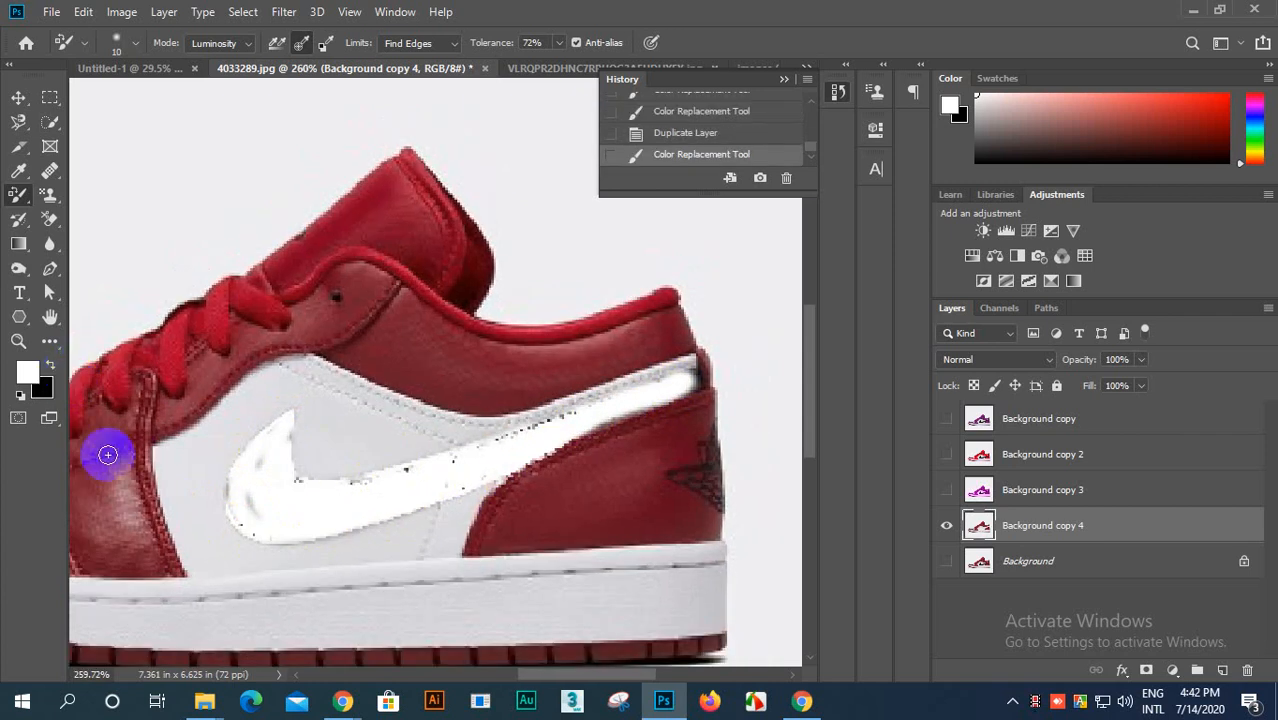
Step: Reset the colors to default black and white, and try a Hue/Saturation adjustment with Saturation -17 and Lightness -2, deleting its layer
key("d")
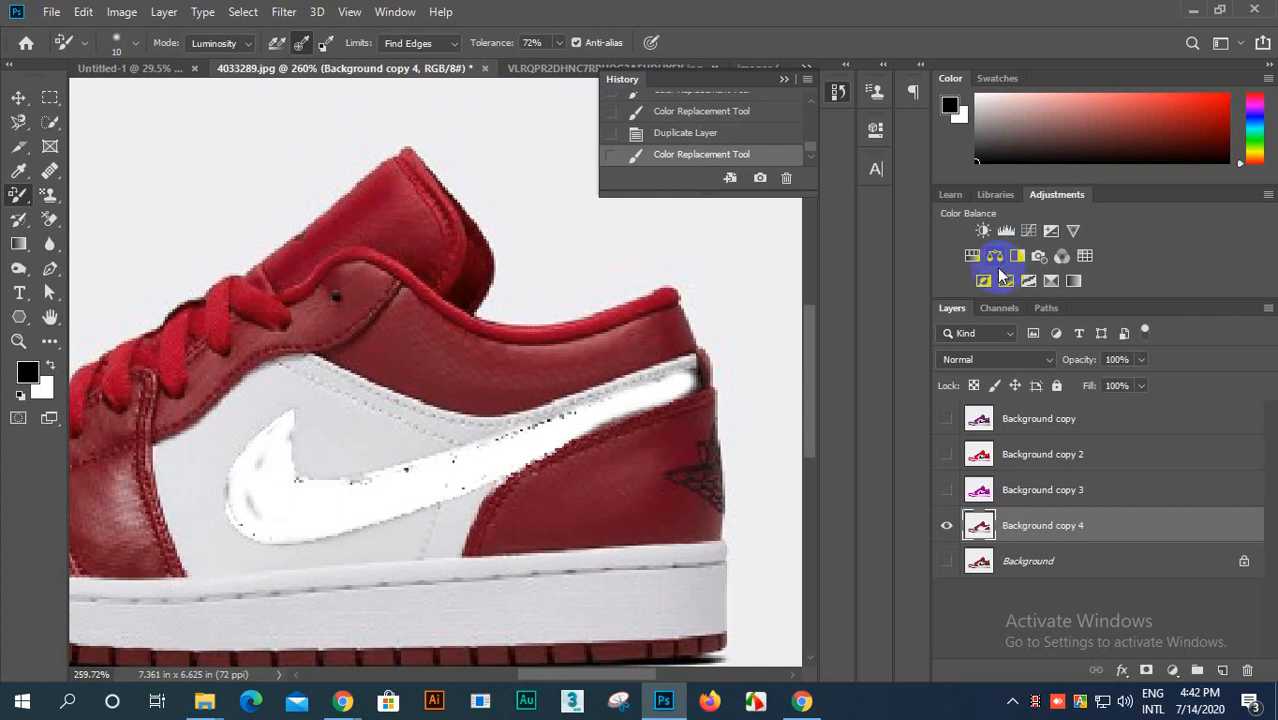
left_click(970, 256)
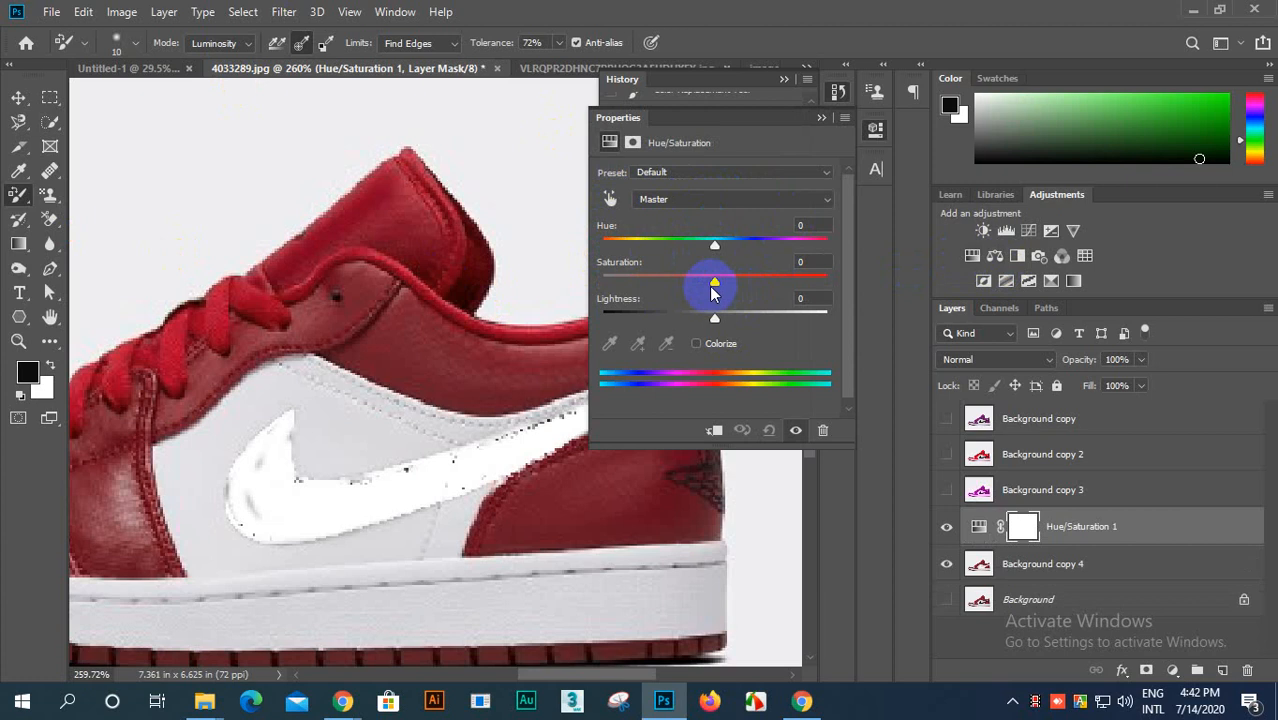
mouse_move(715, 285)
left_mouse_down()
mouse_move(572, 285)
mouse_move(848, 278)
mouse_move(710, 300)
left_mouse_up()
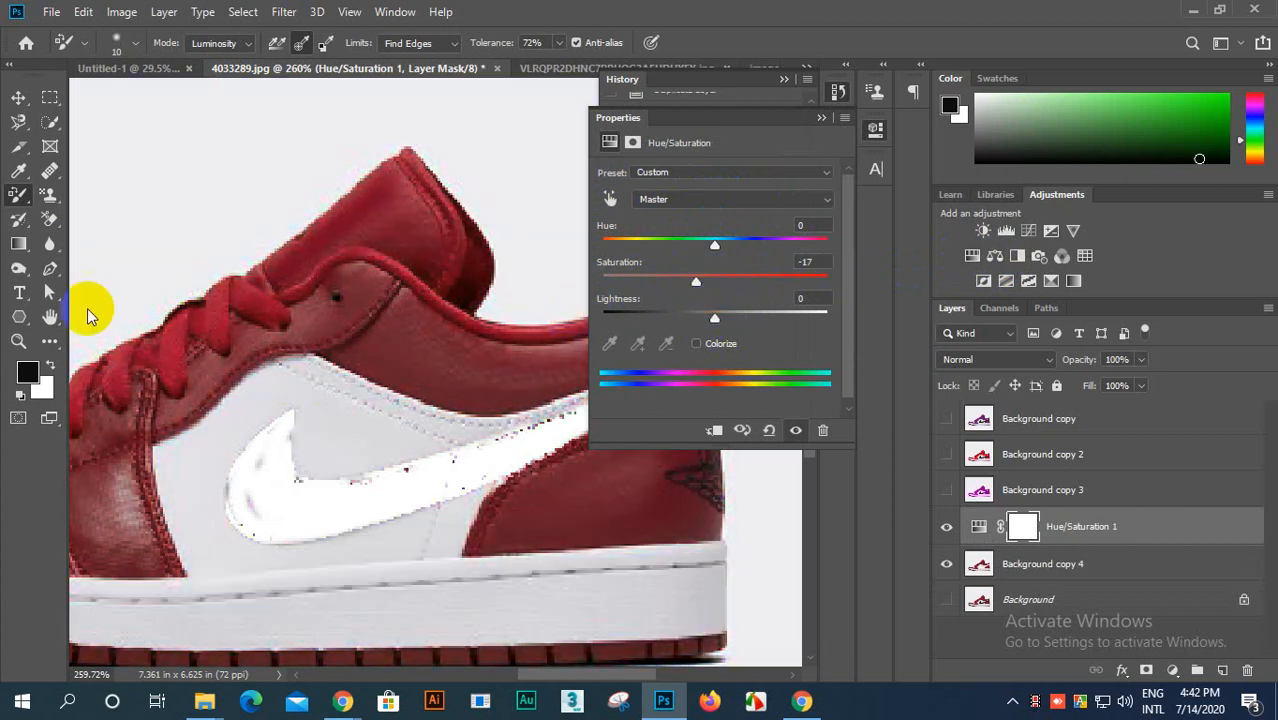
left_click_drag(715, 322, 714, 368)
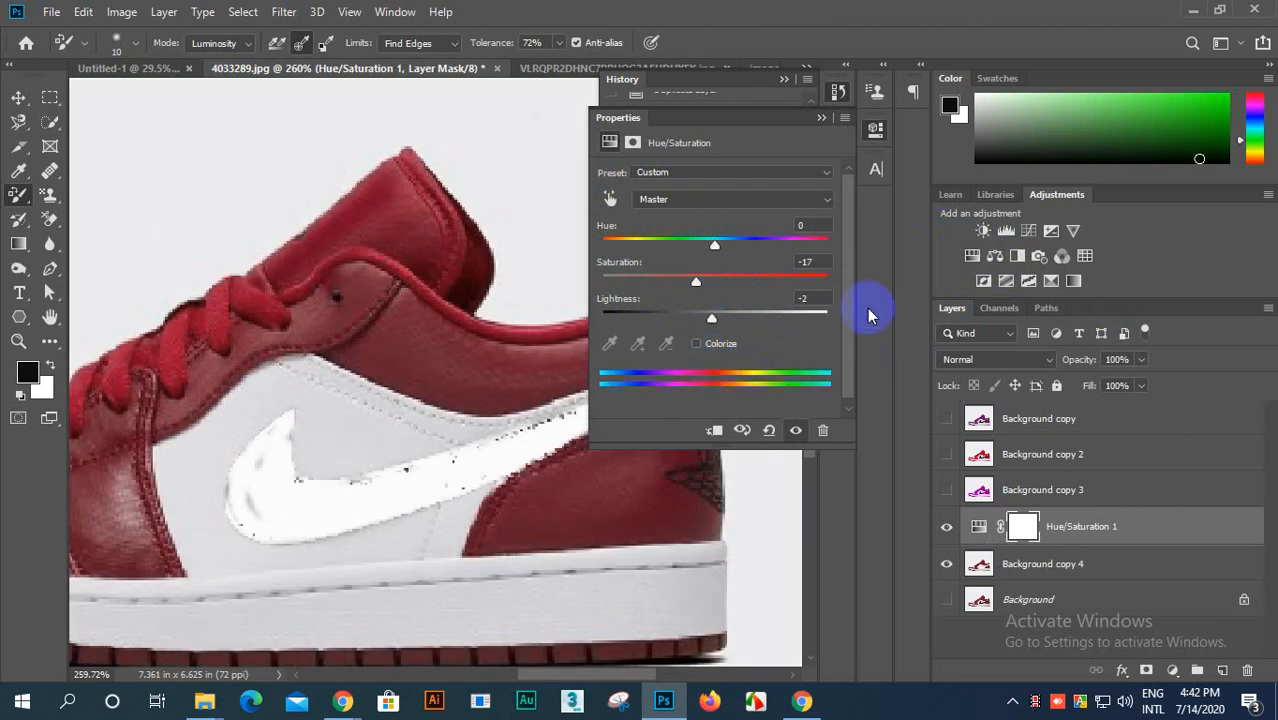
left_click(825, 118)
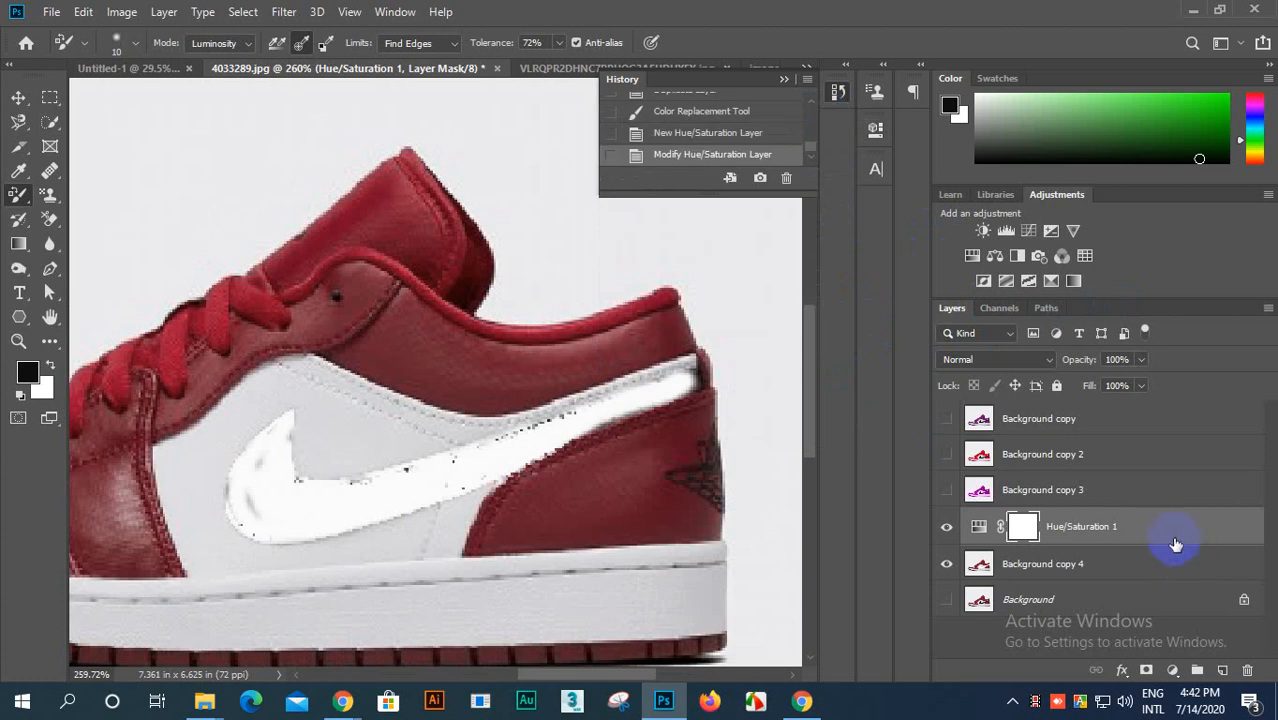
left_click_drag(1176, 544, 1248, 672)
Step: Paint the white side panel around the swoosh and a line along the midsole black in Luminosity mode on Background copy 4
scroll(399, 471, "down", 2)
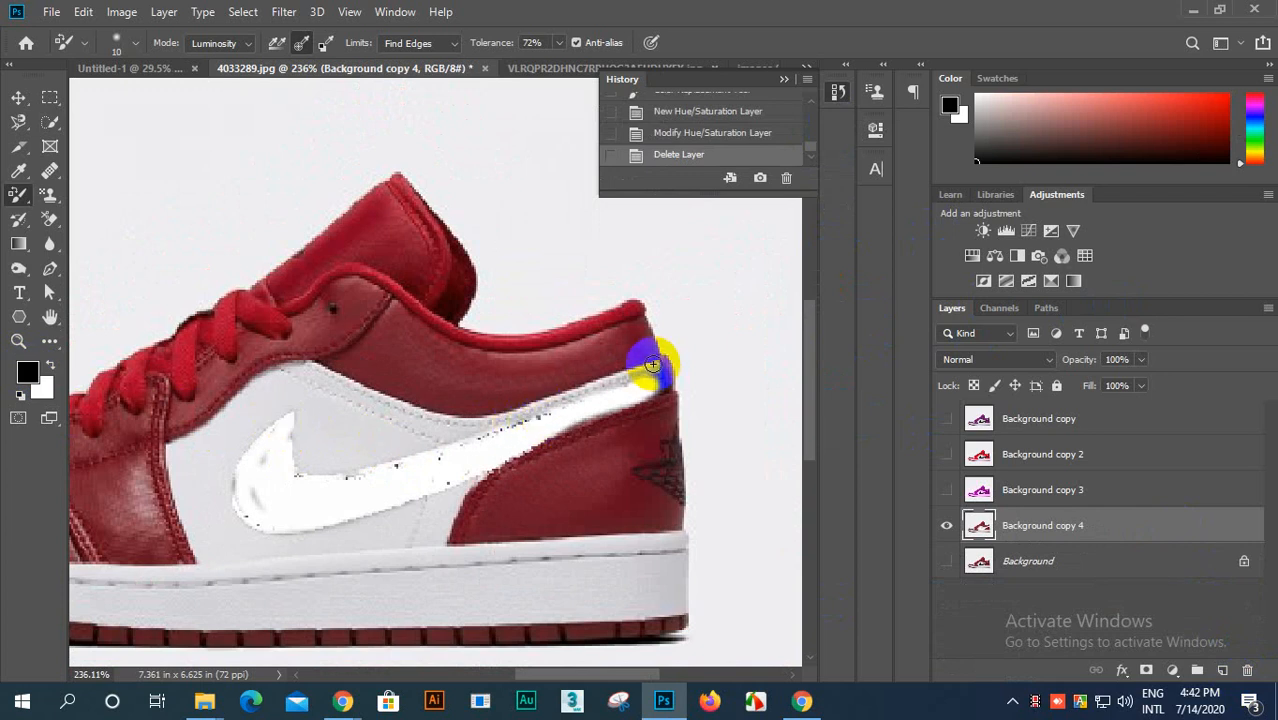
mouse_move(601, 380)
left_mouse_down()
mouse_move(455, 424)
mouse_move(642, 384)
mouse_move(643, 371)
mouse_move(468, 426)
mouse_move(548, 419)
mouse_move(451, 434)
mouse_move(539, 421)
mouse_move(443, 431)
mouse_move(330, 397)
mouse_move(318, 390)
mouse_move(444, 425)
mouse_move(320, 372)
mouse_move(261, 376)
mouse_move(232, 418)
mouse_move(175, 449)
mouse_move(204, 440)
mouse_move(235, 396)
mouse_move(306, 379)
mouse_move(232, 421)
mouse_move(268, 386)
mouse_move(253, 388)
mouse_move(226, 412)
mouse_move(296, 390)
mouse_move(199, 448)
mouse_move(179, 454)
mouse_move(173, 442)
mouse_move(203, 557)
mouse_move(289, 562)
mouse_move(429, 541)
mouse_move(445, 512)
mouse_move(431, 503)
mouse_move(297, 531)
mouse_move(460, 505)
mouse_move(365, 531)
mouse_move(442, 525)
mouse_move(242, 567)
mouse_move(649, 545)
mouse_move(628, 534)
mouse_move(391, 543)
mouse_move(522, 549)
mouse_move(469, 553)
mouse_move(205, 528)
mouse_move(188, 448)
mouse_move(224, 552)
mouse_move(185, 462)
mouse_move(265, 405)
mouse_move(212, 507)
mouse_move(288, 545)
mouse_move(222, 451)
mouse_move(259, 536)
mouse_move(205, 451)
mouse_move(200, 551)
mouse_move(234, 429)
mouse_move(247, 437)
mouse_move(297, 421)
left_mouse_up()
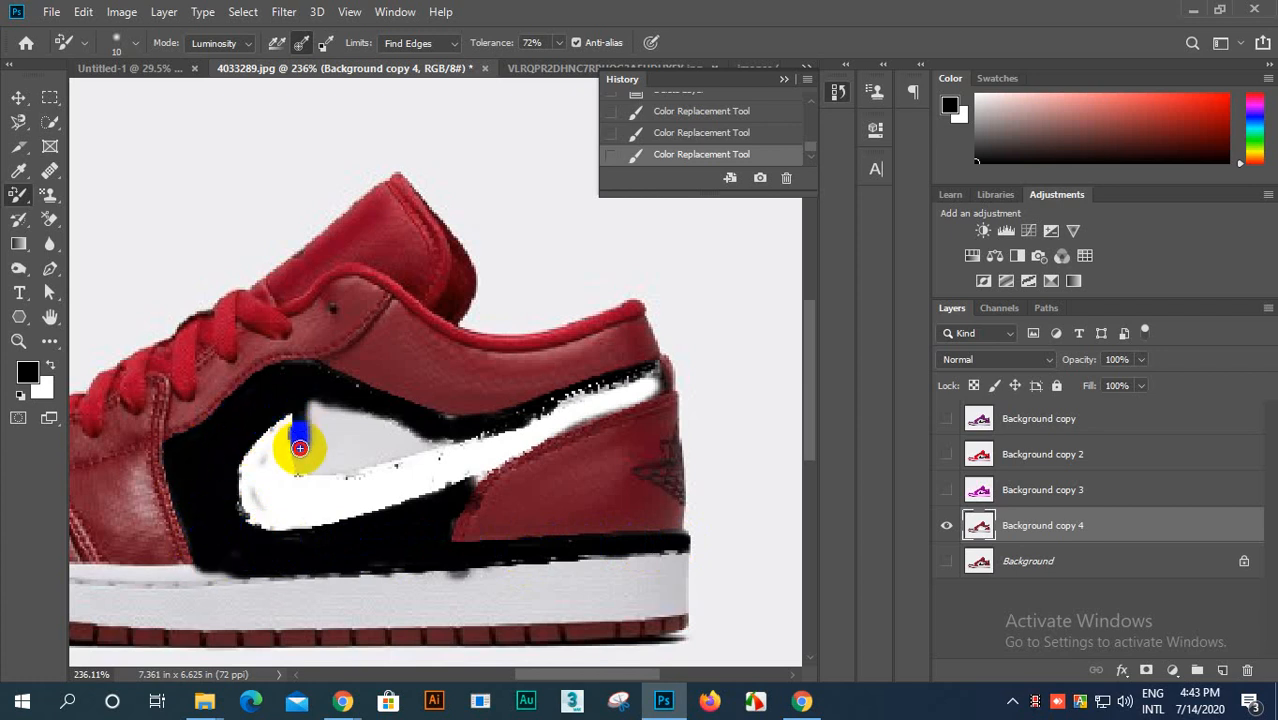
mouse_move(303, 465)
left_mouse_down()
mouse_move(463, 437)
mouse_move(324, 455)
mouse_move(398, 437)
mouse_move(320, 447)
mouse_move(403, 423)
mouse_move(329, 442)
mouse_move(314, 389)
mouse_move(305, 453)
mouse_move(332, 408)
mouse_move(336, 437)
mouse_move(349, 421)
mouse_move(391, 416)
mouse_move(404, 431)
mouse_move(472, 421)
mouse_move(422, 431)
left_mouse_up()
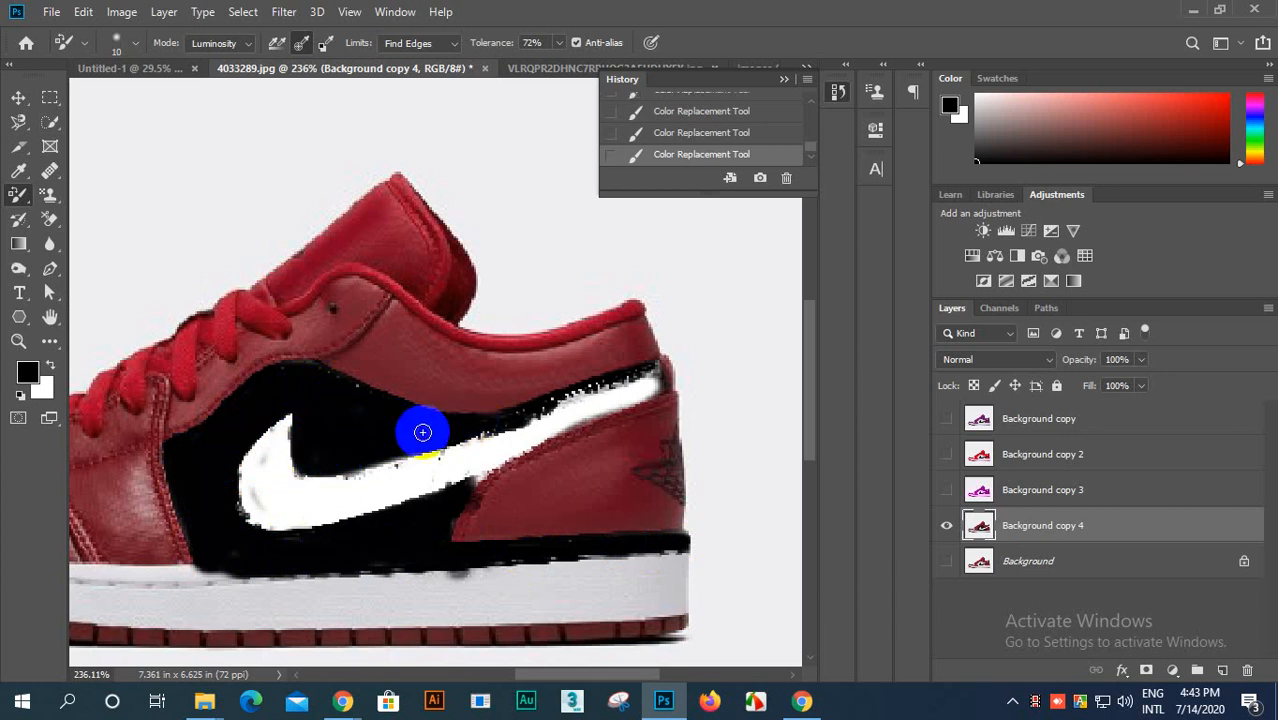
scroll(422, 431, "down", 4)
mouse_move(574, 472)
left_mouse_down()
mouse_move(630, 465)
mouse_move(437, 477)
mouse_move(74, 439)
mouse_move(85, 378)
left_mouse_up()
scroll(283, 443, "up", 3)
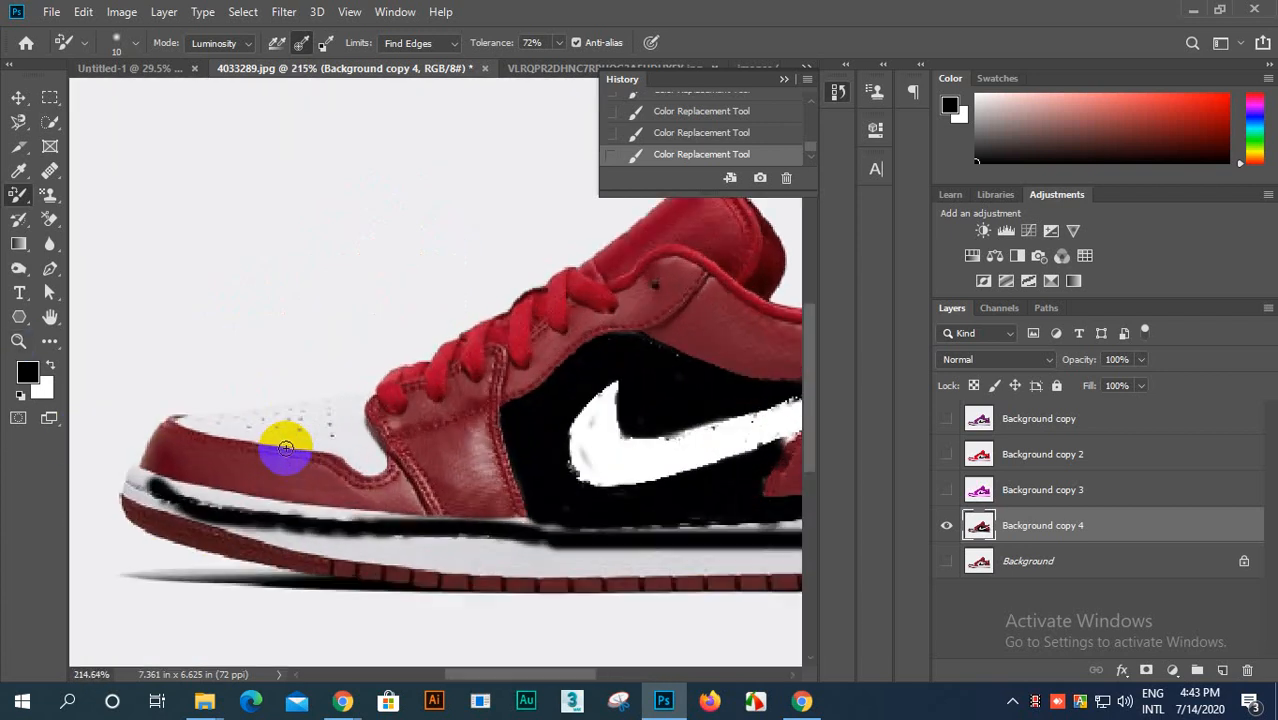
Step: Paint two horizontal black strokes across the shoe's red toe and front lace panels
scroll(171, 449, "up", 2)
left_click_drag(205, 463, 637, 472)
mouse_move(279, 486)
left_mouse_down()
mouse_move(496, 514)
mouse_move(593, 485)
left_mouse_up()
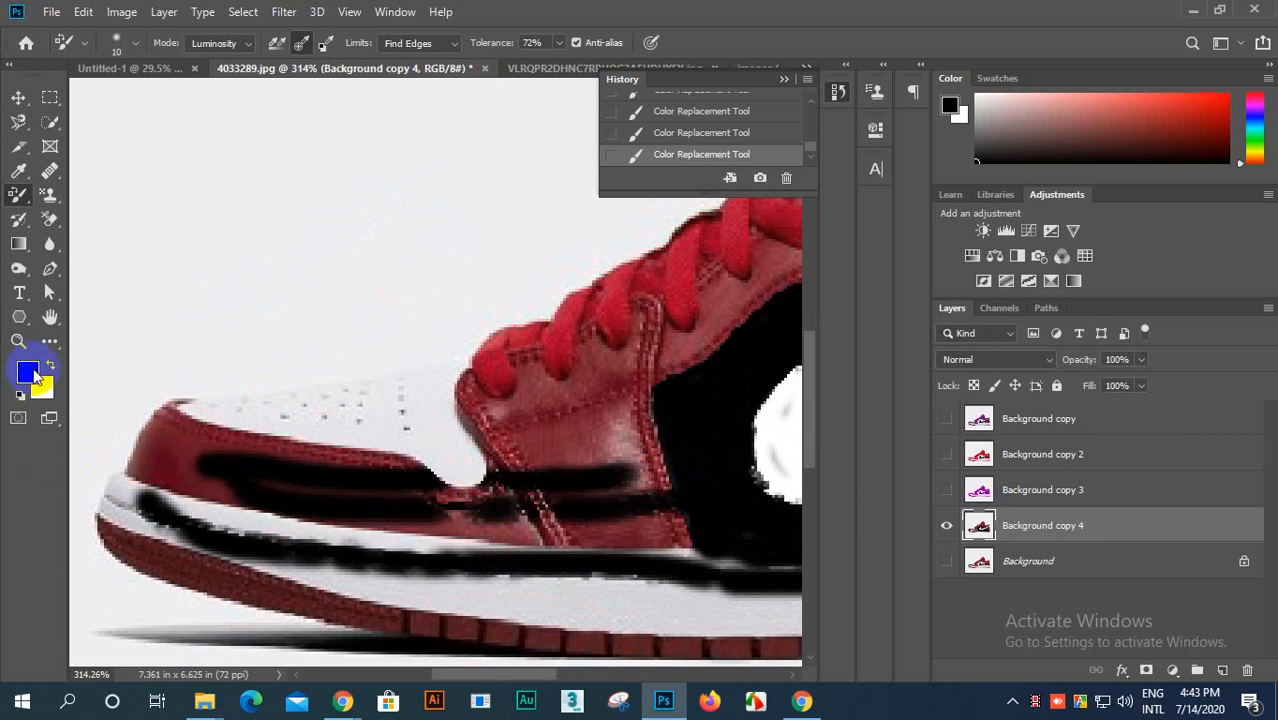
Step: Set the foreground color to purple a200f3 and paint over the toe, front lace panel and black side area in Luminosity mode
left_click(38, 380)
left_click_drag(745, 449, 868, 360)
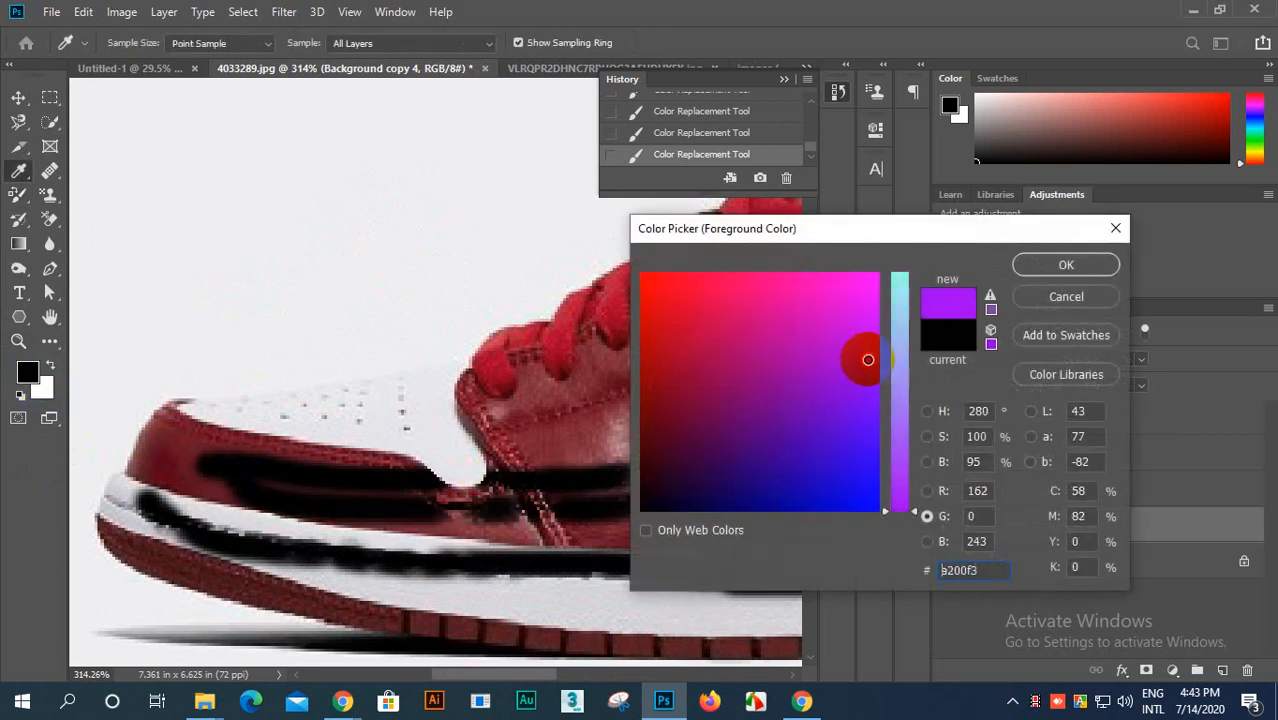
left_click(1053, 272)
mouse_move(328, 523)
left_mouse_down()
mouse_move(346, 495)
mouse_move(551, 507)
mouse_move(189, 516)
mouse_move(153, 487)
mouse_move(191, 469)
mouse_move(614, 512)
mouse_move(358, 498)
mouse_move(194, 452)
mouse_move(583, 481)
mouse_move(150, 456)
mouse_move(470, 505)
left_mouse_up()
mouse_move(175, 457)
left_mouse_down()
mouse_move(522, 456)
mouse_move(608, 399)
mouse_move(511, 488)
mouse_move(467, 443)
left_mouse_up()
left_click(467, 443, "alt")
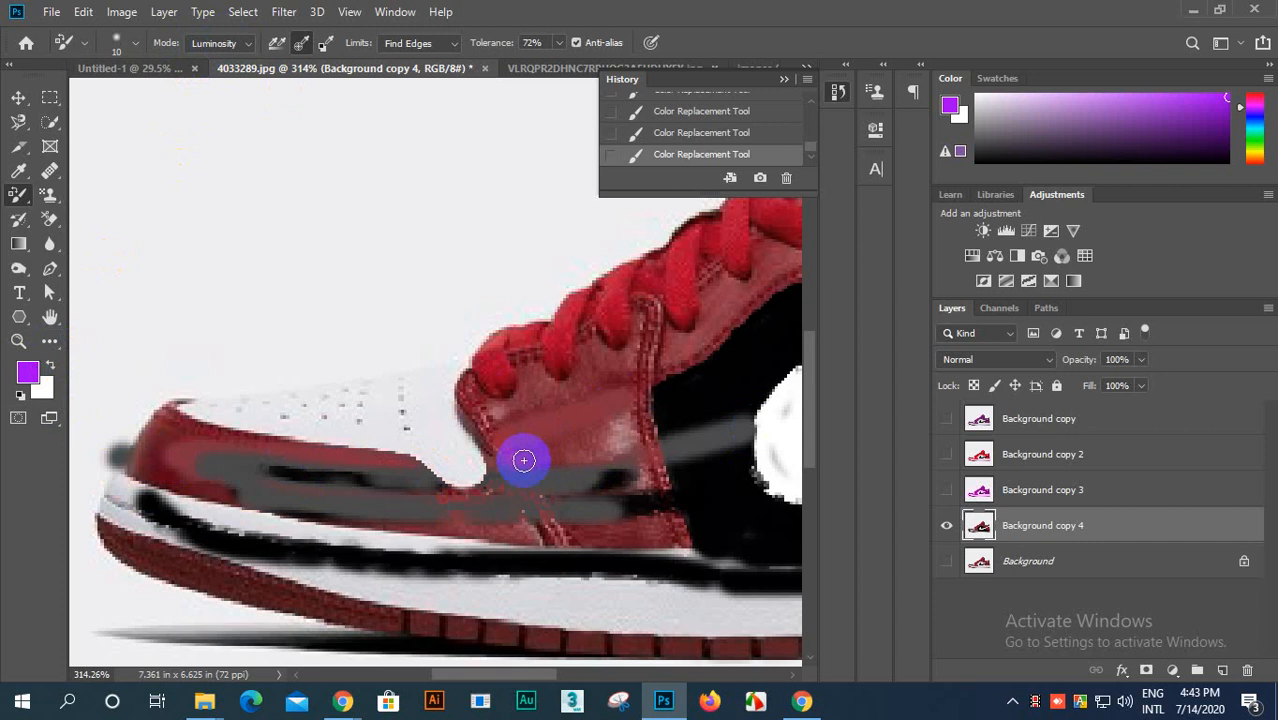
mouse_move(614, 428)
left_mouse_down()
mouse_move(673, 383)
mouse_move(483, 417)
mouse_move(707, 358)
mouse_move(450, 405)
mouse_move(665, 345)
mouse_move(506, 377)
mouse_move(658, 323)
mouse_move(464, 395)
mouse_move(666, 305)
mouse_move(557, 366)
mouse_move(521, 363)
mouse_move(700, 272)
mouse_move(478, 361)
mouse_move(649, 276)
mouse_move(409, 389)
mouse_move(473, 360)
mouse_move(529, 399)
mouse_move(515, 402)
mouse_move(709, 318)
mouse_move(472, 435)
mouse_move(715, 332)
mouse_move(525, 481)
mouse_move(731, 410)
mouse_move(497, 580)
mouse_move(766, 473)
mouse_move(440, 617)
mouse_move(587, 591)
mouse_move(684, 513)
left_mouse_up()
scroll(684, 513, "down", 5)
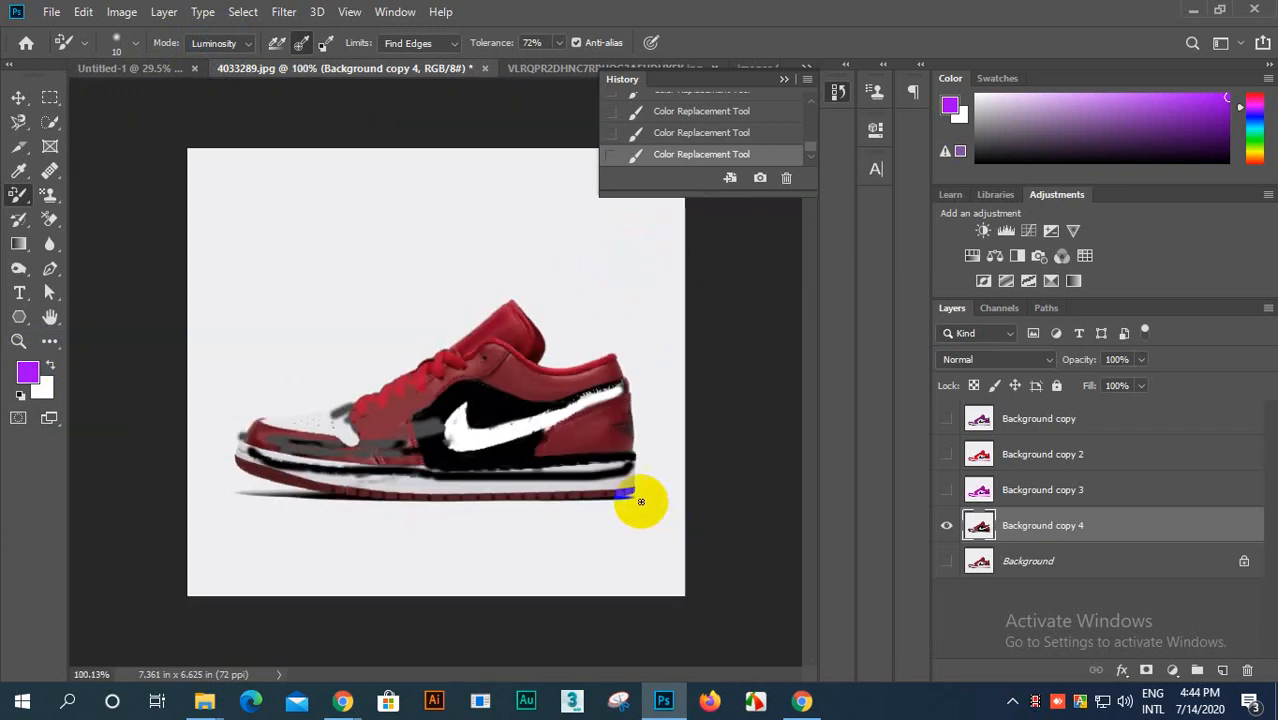
Step: Undo the latest strokes and revert the image to its original 4033289.jpg snapshot
scroll(642, 502, "up", 2)
scroll(585, 479, "down", 2)
key("ctrl+alt+z")
key("ctrl+alt+z")
key("ctrl+alt+z")
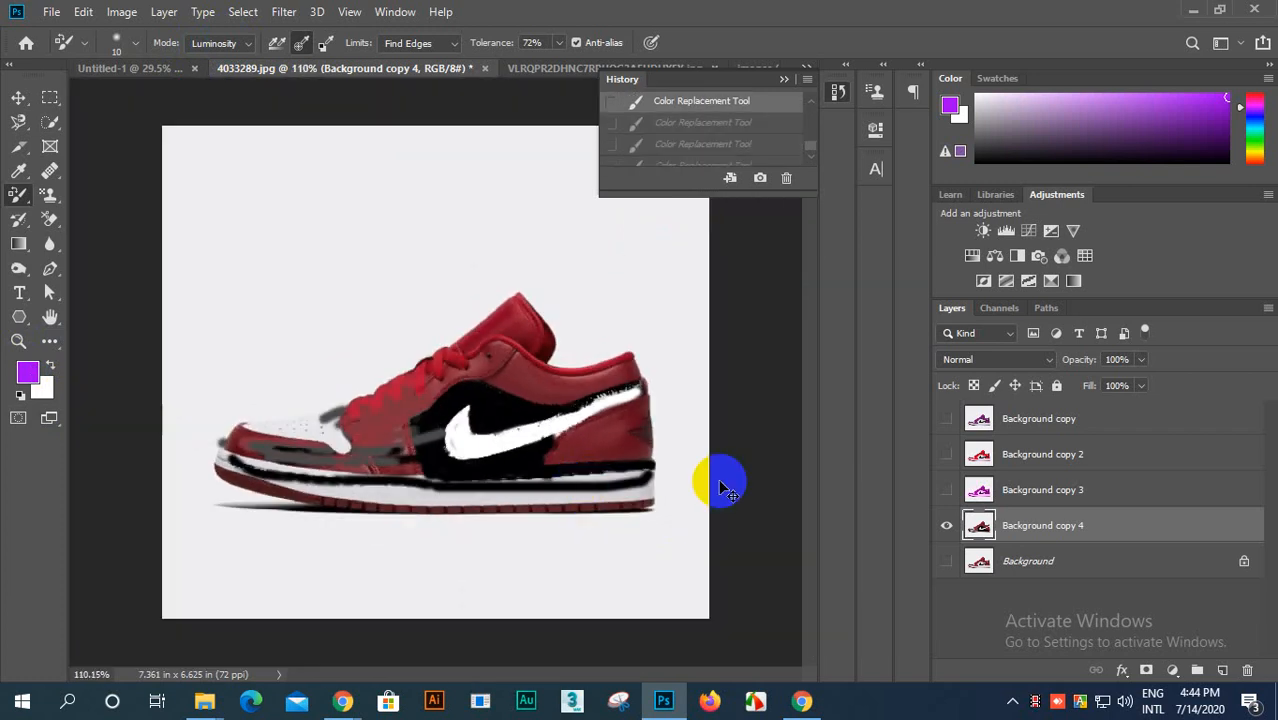
scroll(690, 140, "up", 5)
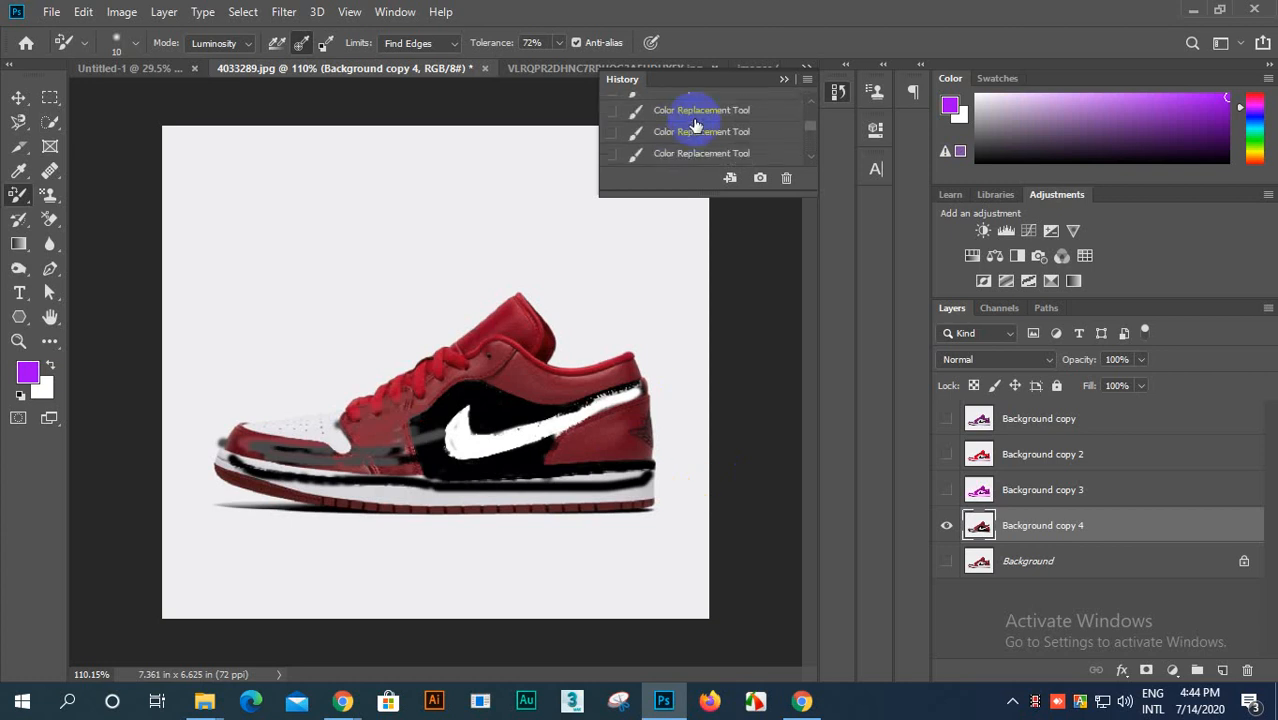
left_click(697, 121)
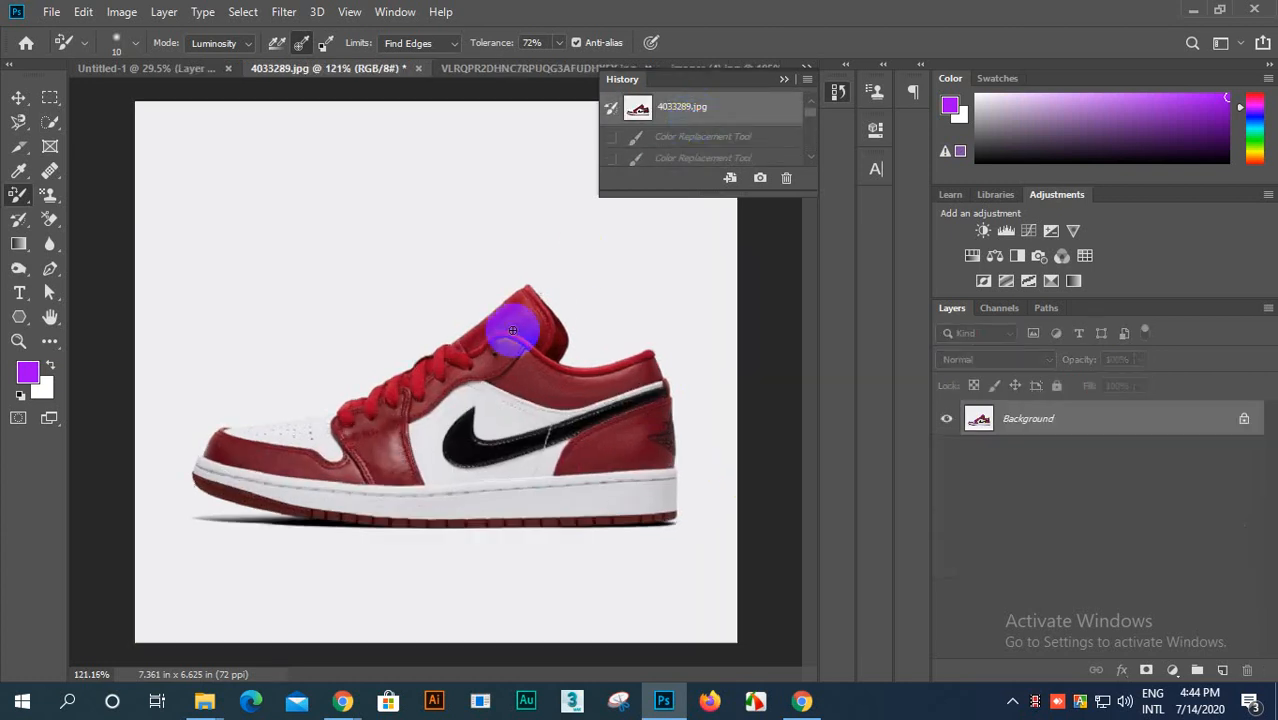
Step: Set the brush size to 36 px and paint the red toe, laces, tongue and collar with purple in Luminosity mode
scroll(450, 360, "up", 2)
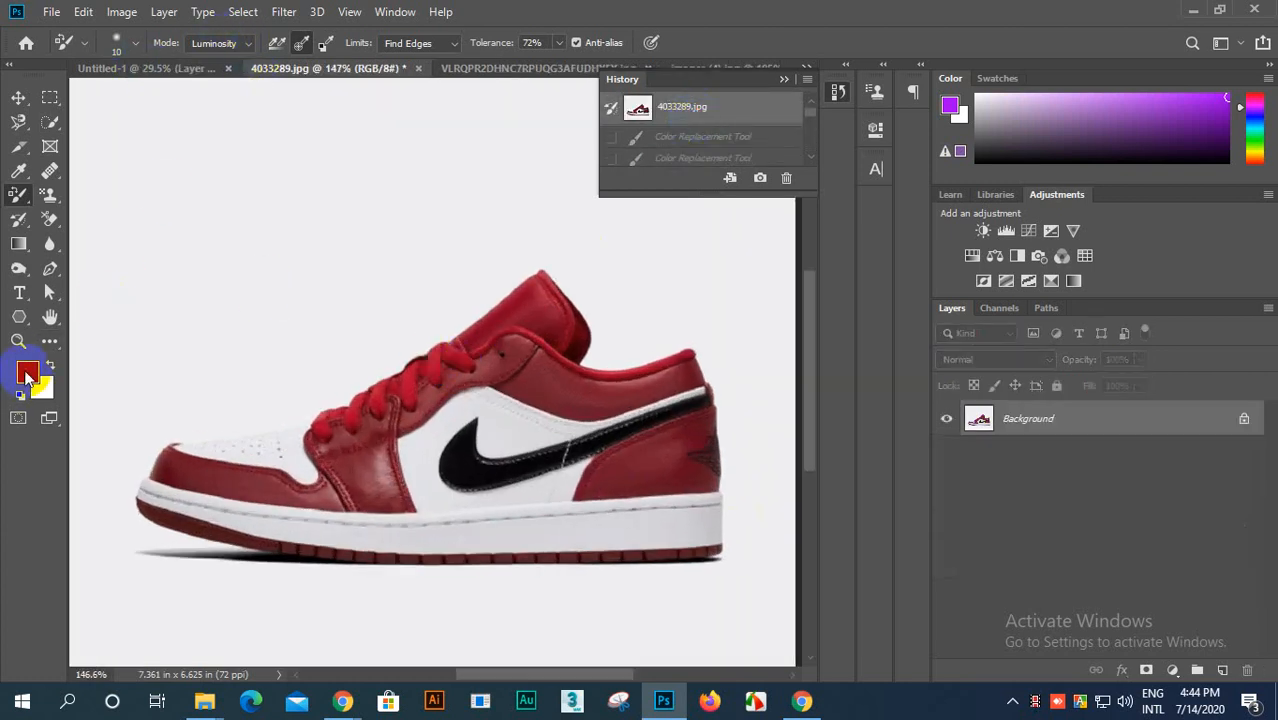
scroll(342, 475, "up", 2)
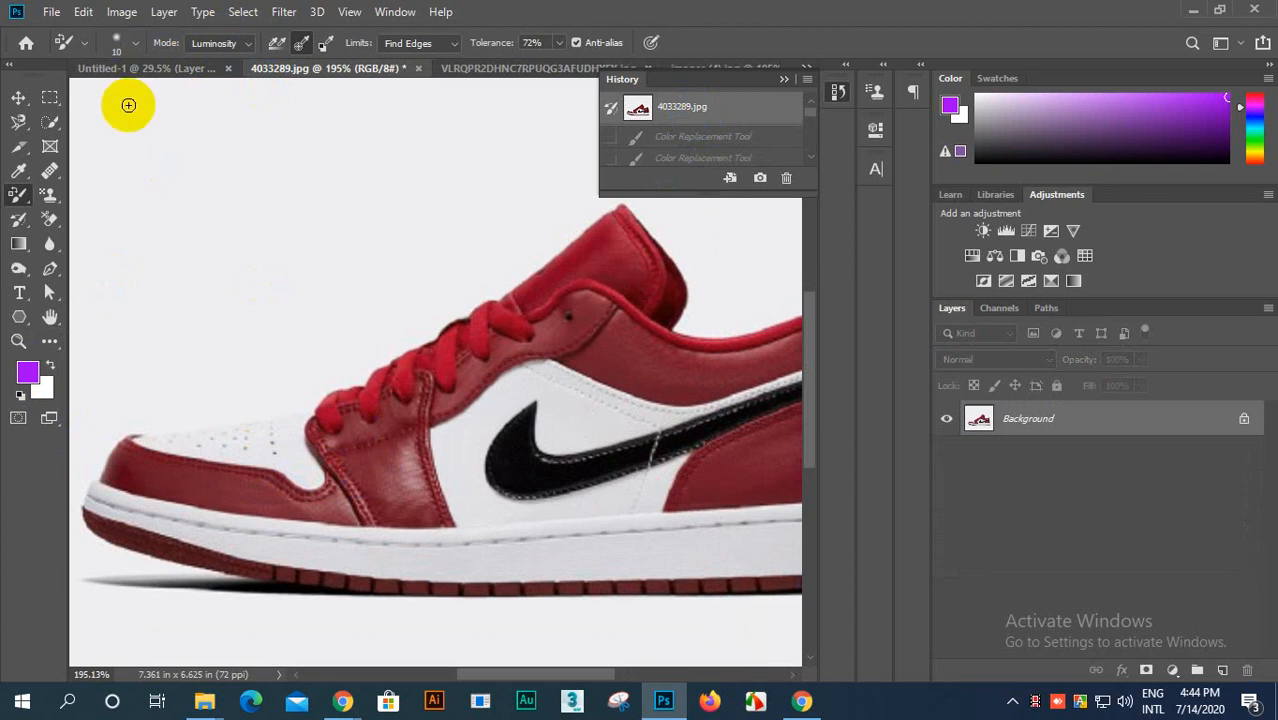
left_click(133, 45)
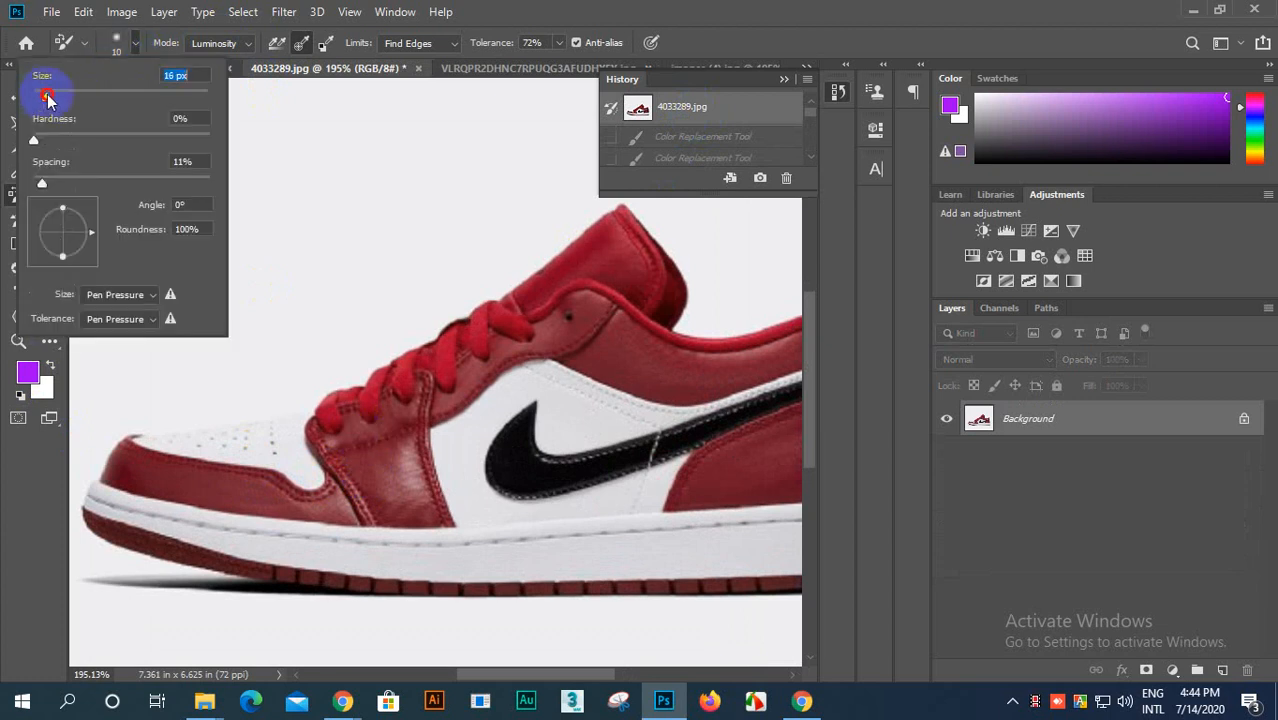
left_click(130, 48)
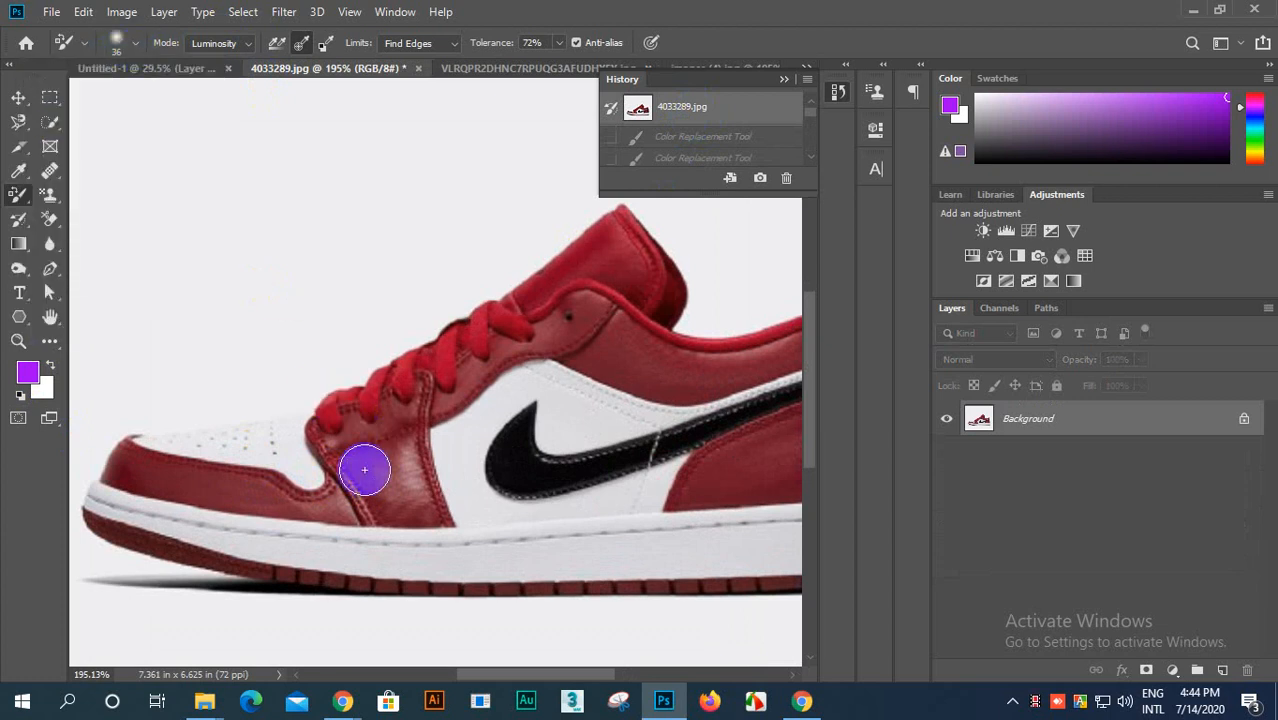
mouse_move(380, 402)
left_mouse_down()
mouse_move(336, 430)
mouse_move(601, 267)
mouse_move(626, 234)
mouse_move(517, 302)
mouse_move(415, 409)
mouse_move(418, 479)
mouse_move(446, 518)
mouse_move(421, 450)
mouse_move(375, 480)
mouse_move(321, 436)
mouse_move(346, 504)
mouse_move(291, 513)
mouse_move(211, 484)
mouse_move(310, 494)
mouse_move(172, 480)
mouse_move(124, 453)
mouse_move(110, 475)
mouse_move(367, 502)
mouse_move(361, 525)
mouse_move(356, 492)
mouse_move(364, 511)
mouse_move(411, 431)
mouse_move(626, 241)
mouse_move(671, 307)
mouse_move(656, 257)
mouse_move(632, 327)
mouse_move(556, 323)
mouse_move(535, 336)
mouse_move(647, 362)
mouse_move(727, 371)
left_mouse_up()
scroll(727, 371, "down", 2)
left_click_drag(470, 678, 512, 668)
left_click_drag(587, 355, 632, 345)
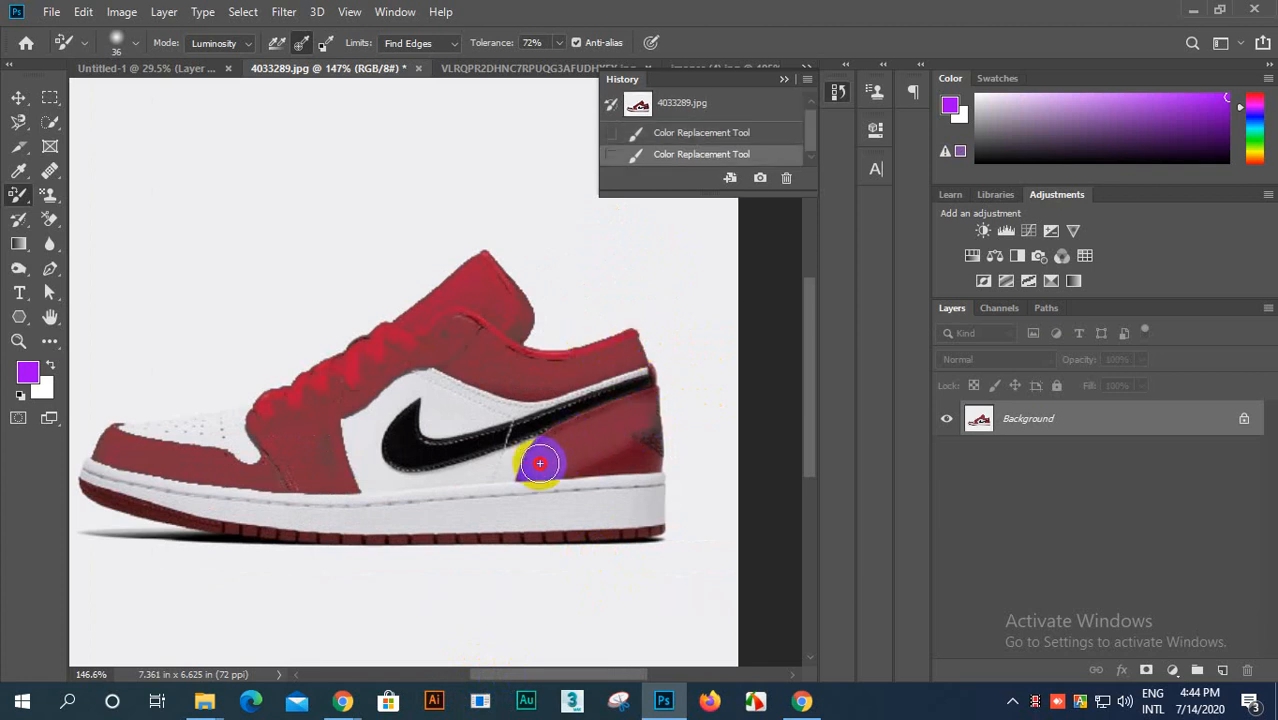
Step: Paint the red heel panel and outsole in Luminosity mode and go over the lace panel and tongue again
mouse_move(531, 452)
left_mouse_down()
mouse_move(640, 407)
mouse_move(650, 435)
mouse_move(618, 460)
mouse_move(522, 474)
mouse_move(647, 433)
left_mouse_up()
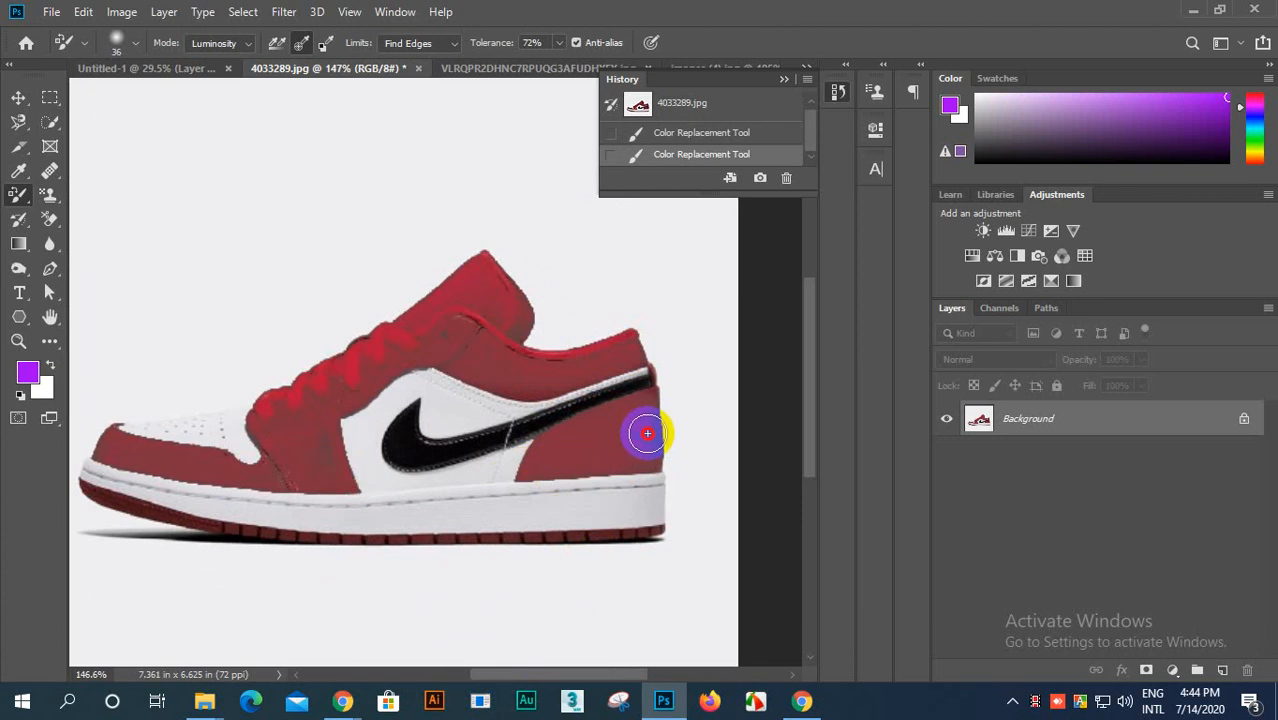
left_click_drag(632, 337, 630, 333)
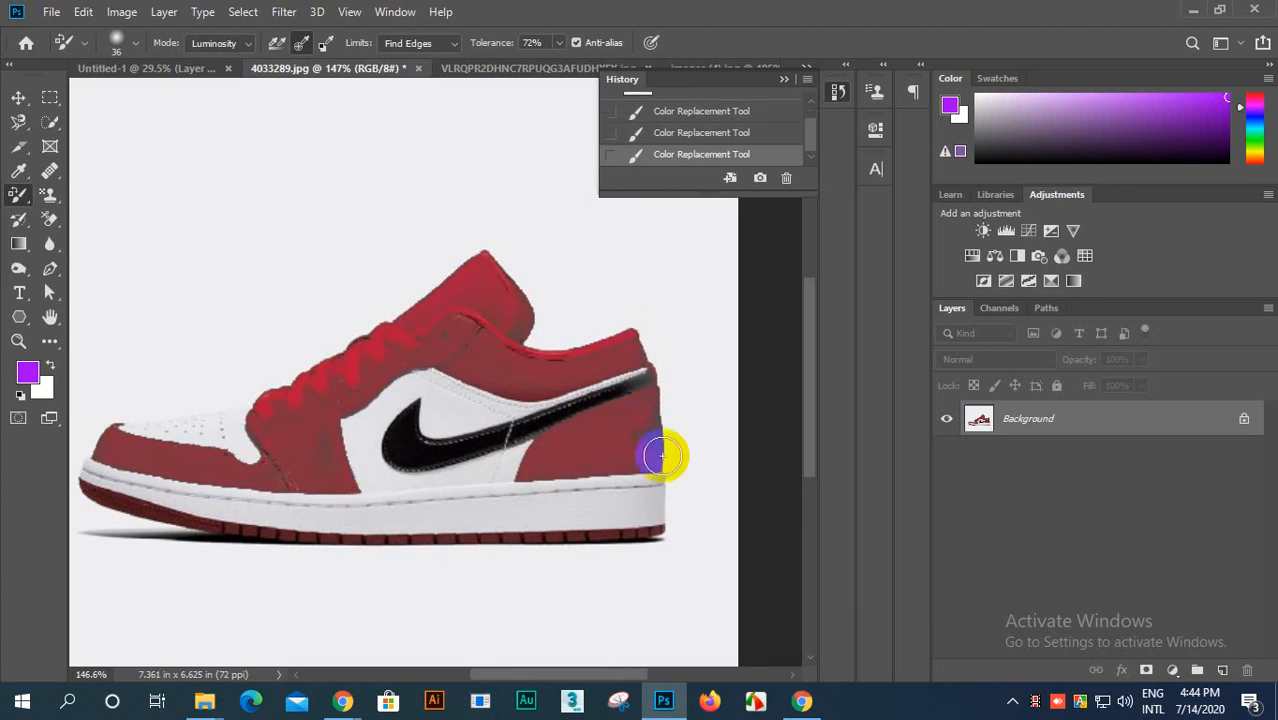
mouse_move(640, 532)
left_mouse_down()
mouse_move(281, 526)
mouse_move(369, 537)
mouse_move(262, 537)
mouse_move(199, 520)
left_mouse_up()
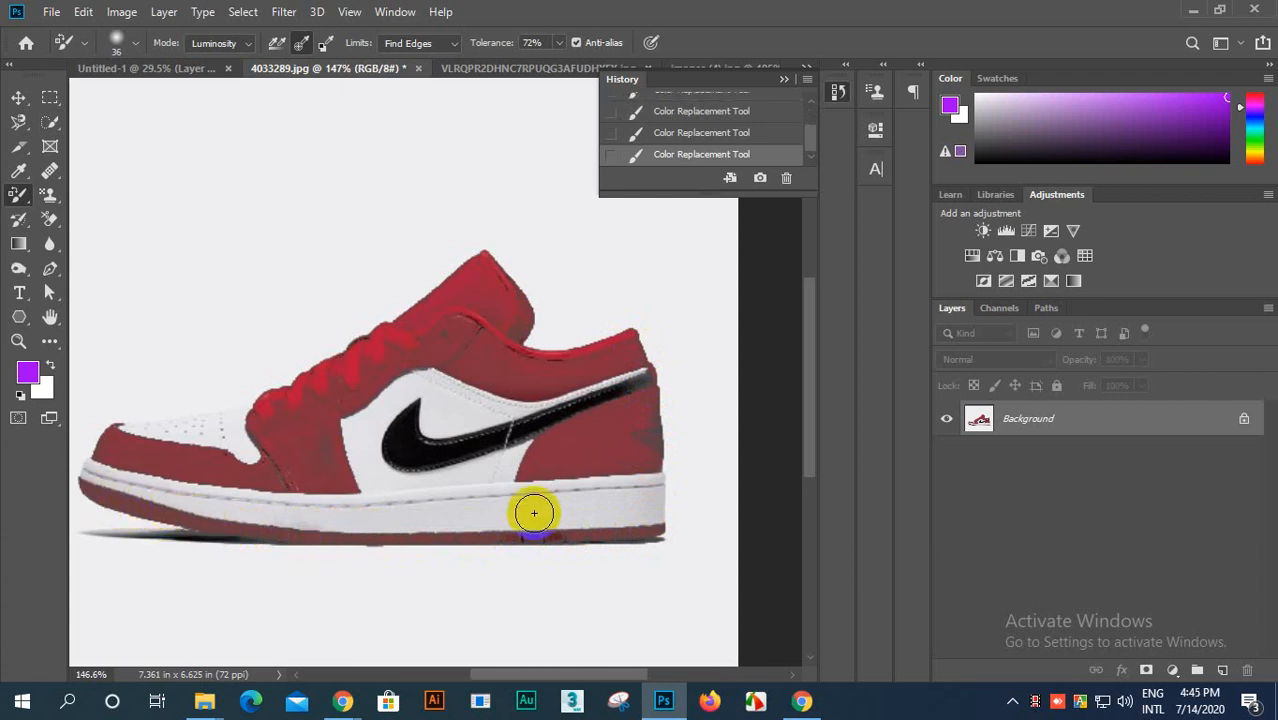
scroll(630, 503, "down", 1)
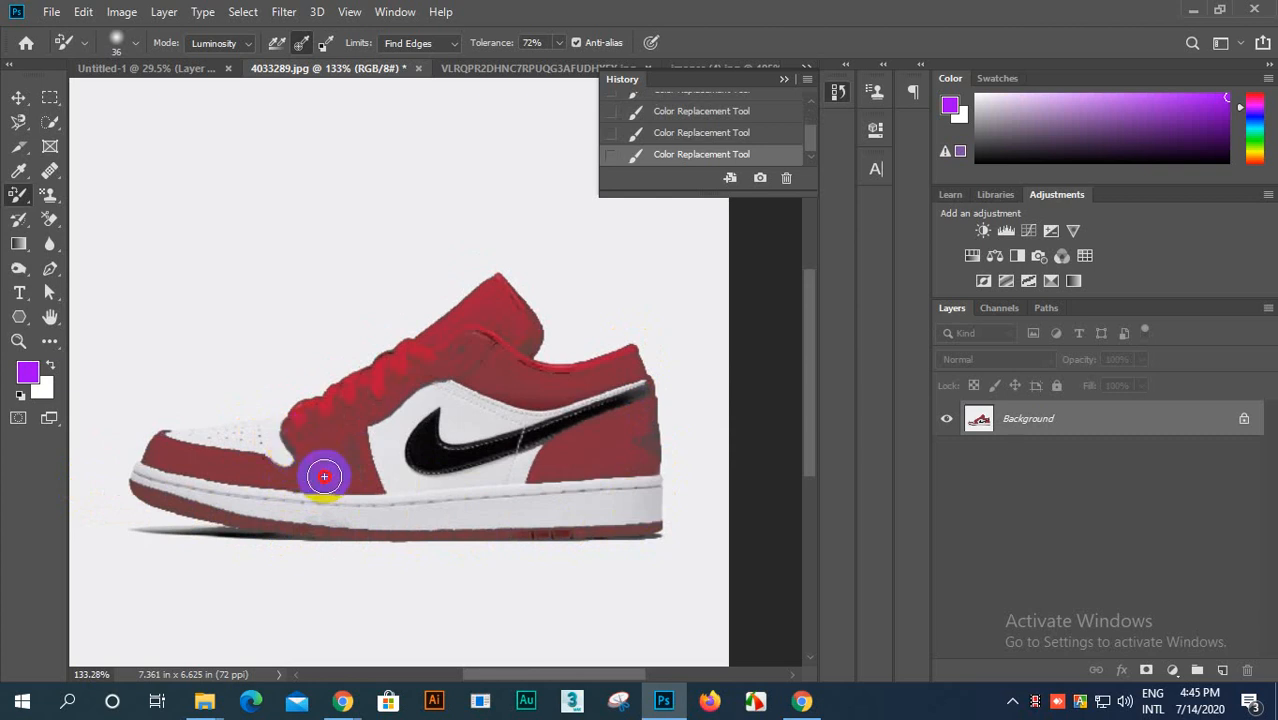
mouse_move(324, 476)
left_mouse_down()
mouse_move(372, 406)
mouse_move(417, 362)
mouse_move(481, 327)
mouse_move(462, 371)
mouse_move(522, 336)
left_mouse_up()
Step: Touch up the heel panel around the swoosh's tail and finish the unpainted part of the outsole
scroll(640, 410, "up", 5)
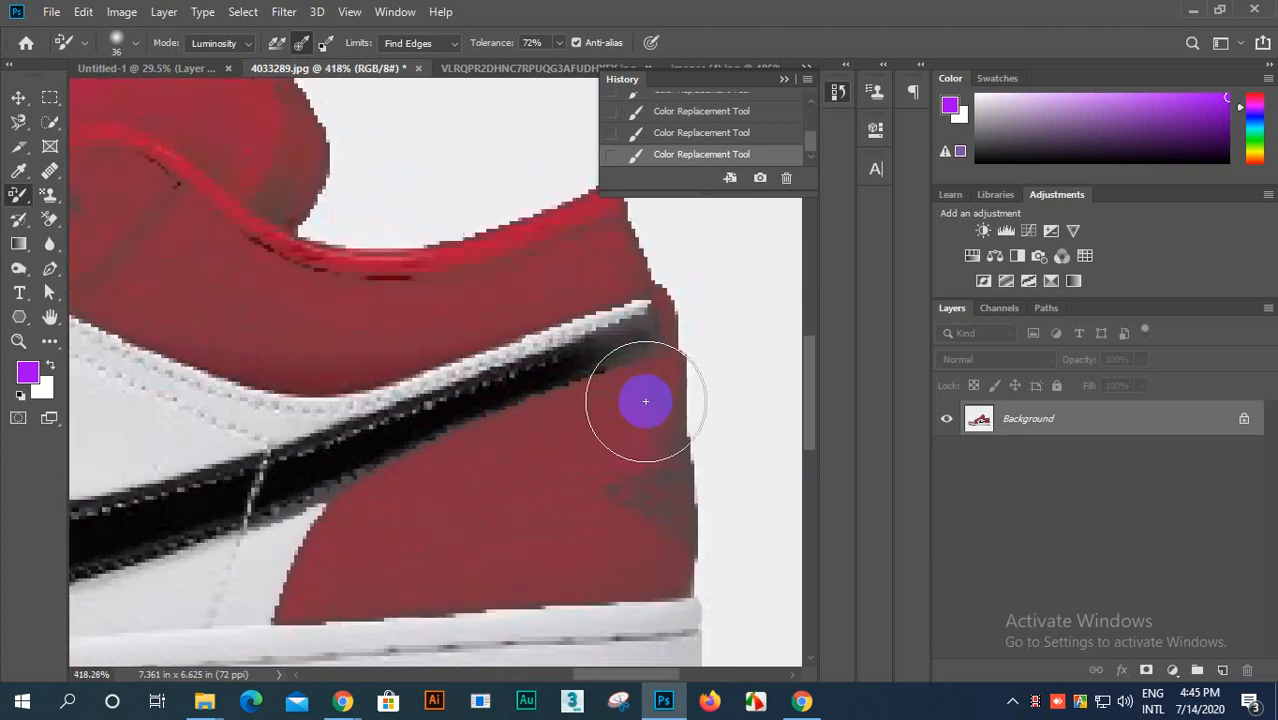
scroll(645, 401, "down", 5)
mouse_move(542, 468)
left_mouse_down()
mouse_move(511, 486)
mouse_move(556, 475)
mouse_move(591, 349)
mouse_move(476, 346)
mouse_move(567, 317)
mouse_move(593, 285)
mouse_move(585, 298)
mouse_move(401, 321)
mouse_move(423, 328)
mouse_move(330, 259)
mouse_move(351, 270)
mouse_move(340, 254)
mouse_move(273, 292)
mouse_move(175, 289)
mouse_move(348, 164)
mouse_move(397, 204)
mouse_move(404, 278)
mouse_move(224, 292)
mouse_move(571, 322)
mouse_move(644, 308)
mouse_move(651, 499)
mouse_move(522, 488)
mouse_move(432, 517)
mouse_move(501, 491)
left_mouse_up()
scroll(512, 476, "down", 2)
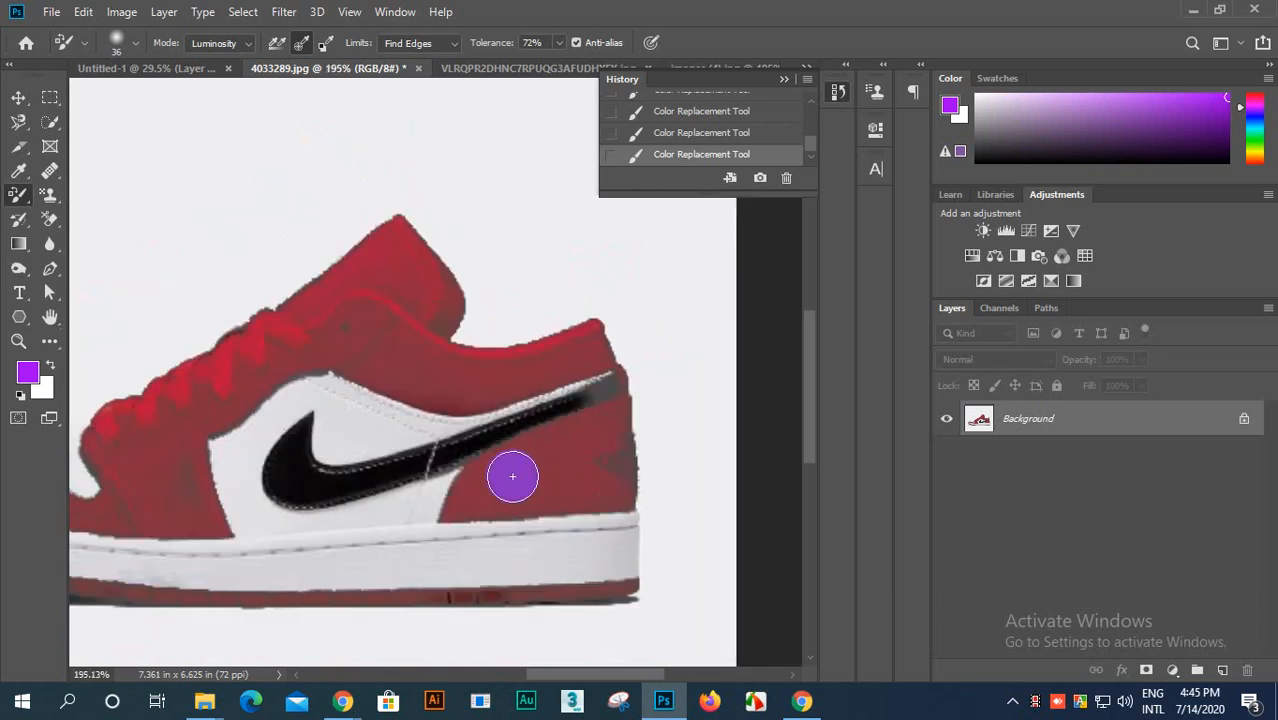
mouse_move(456, 600)
left_mouse_down()
mouse_move(635, 588)
mouse_move(132, 604)
left_mouse_up()
scroll(132, 604, "down", 5)
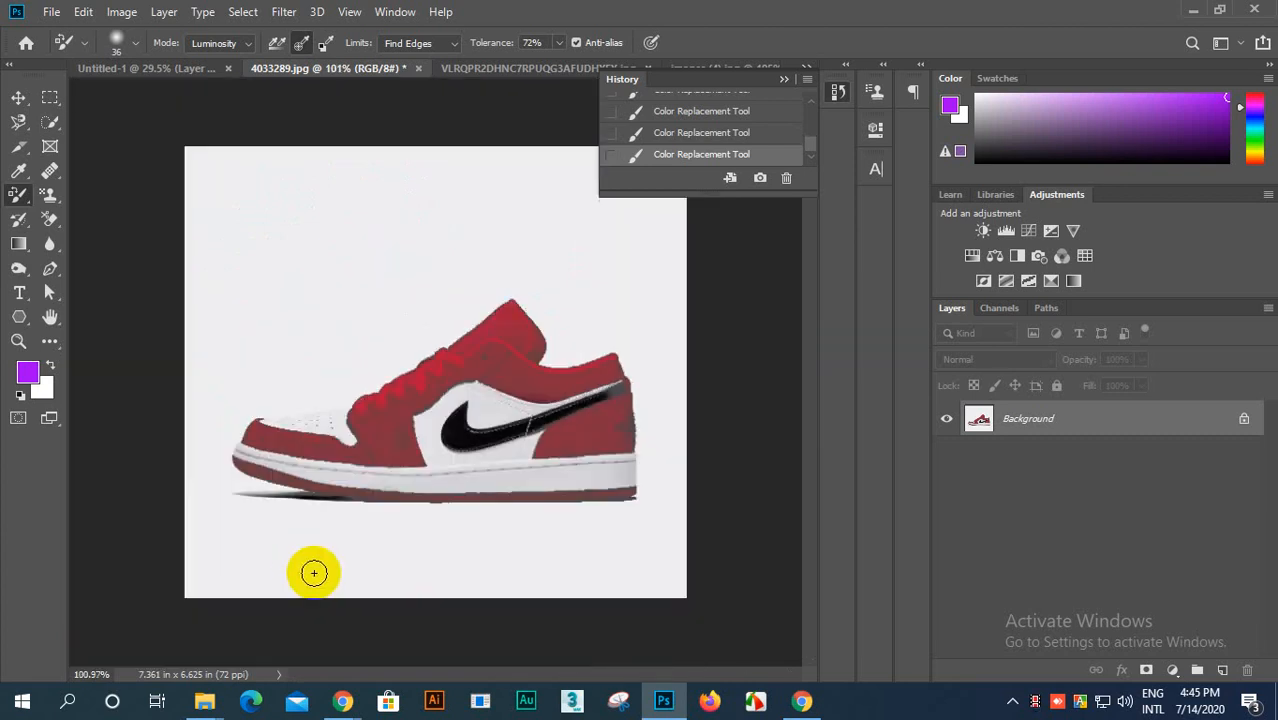
Step: Paint over the white midsole near the toe and go over the heel area again in Luminosity mode
scroll(314, 571, "up", 2)
mouse_move(341, 490)
left_mouse_down()
mouse_move(249, 463)
mouse_move(306, 486)
mouse_move(374, 490)
mouse_move(303, 489)
mouse_move(242, 461)
mouse_move(393, 500)
mouse_move(666, 492)
mouse_move(242, 490)
mouse_move(616, 496)
mouse_move(470, 430)
left_mouse_up()
left_click_drag(610, 390, 612, 452)
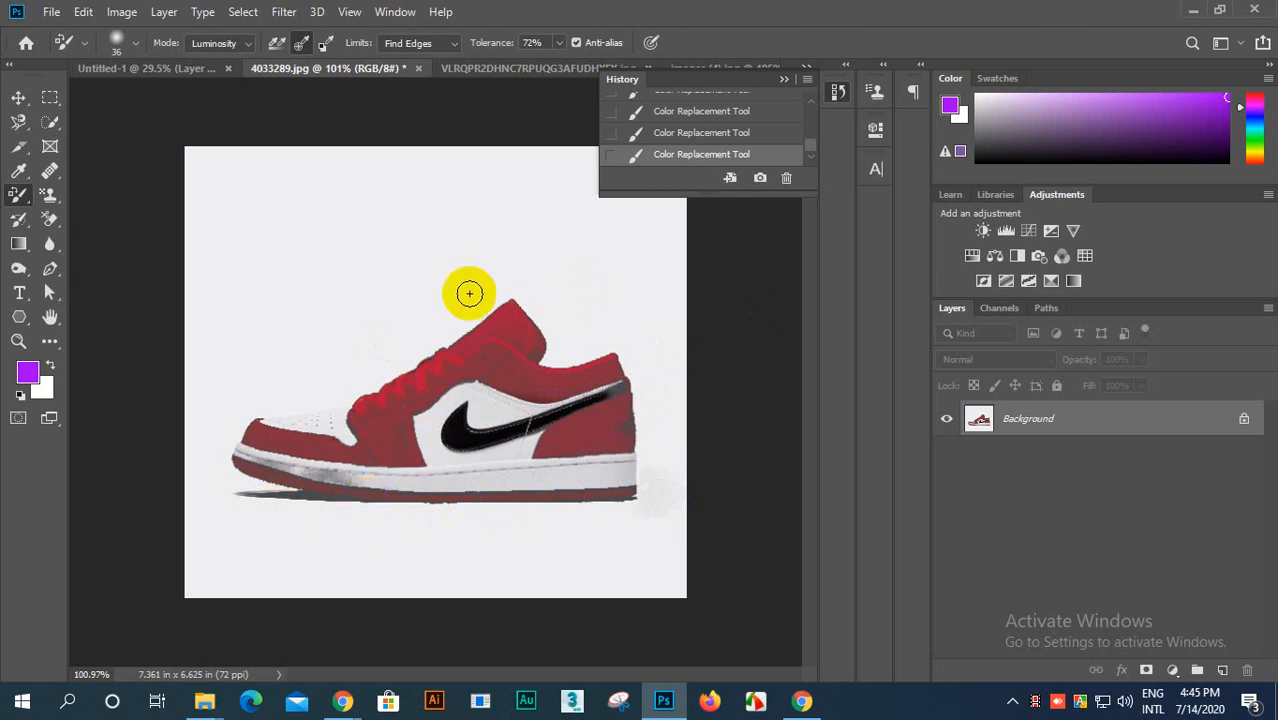
Step: Paint over the black swoosh with the purple foreground color in Luminosity mode
scroll(399, 404, "up", 3)
scroll(399, 404, "down", 3)
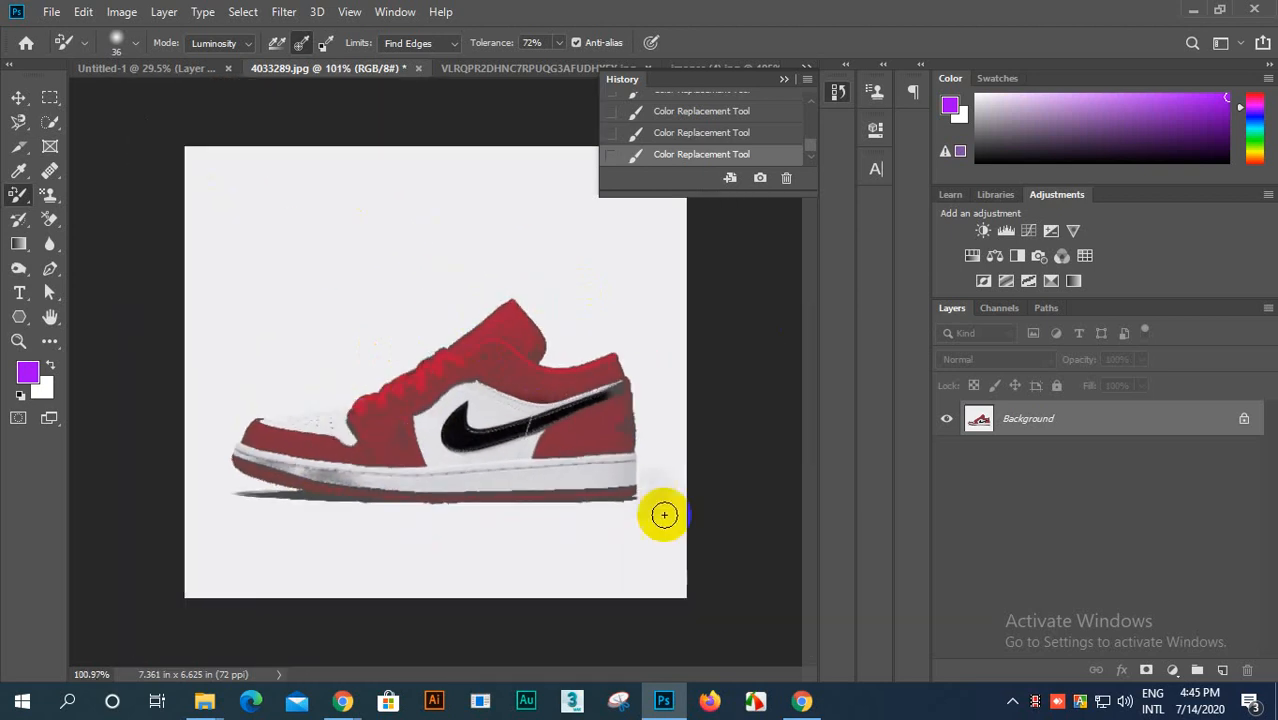
mouse_move(594, 397)
left_mouse_down()
mouse_move(458, 439)
mouse_move(466, 406)
mouse_move(445, 431)
mouse_move(461, 447)
mouse_move(489, 442)
mouse_move(635, 387)
mouse_move(449, 409)
mouse_move(466, 406)
mouse_move(453, 441)
mouse_move(633, 399)
left_mouse_up()
scroll(601, 453, "down", 5)
scroll(431, 470, "up", 4)
scroll(431, 470, "up", 5)
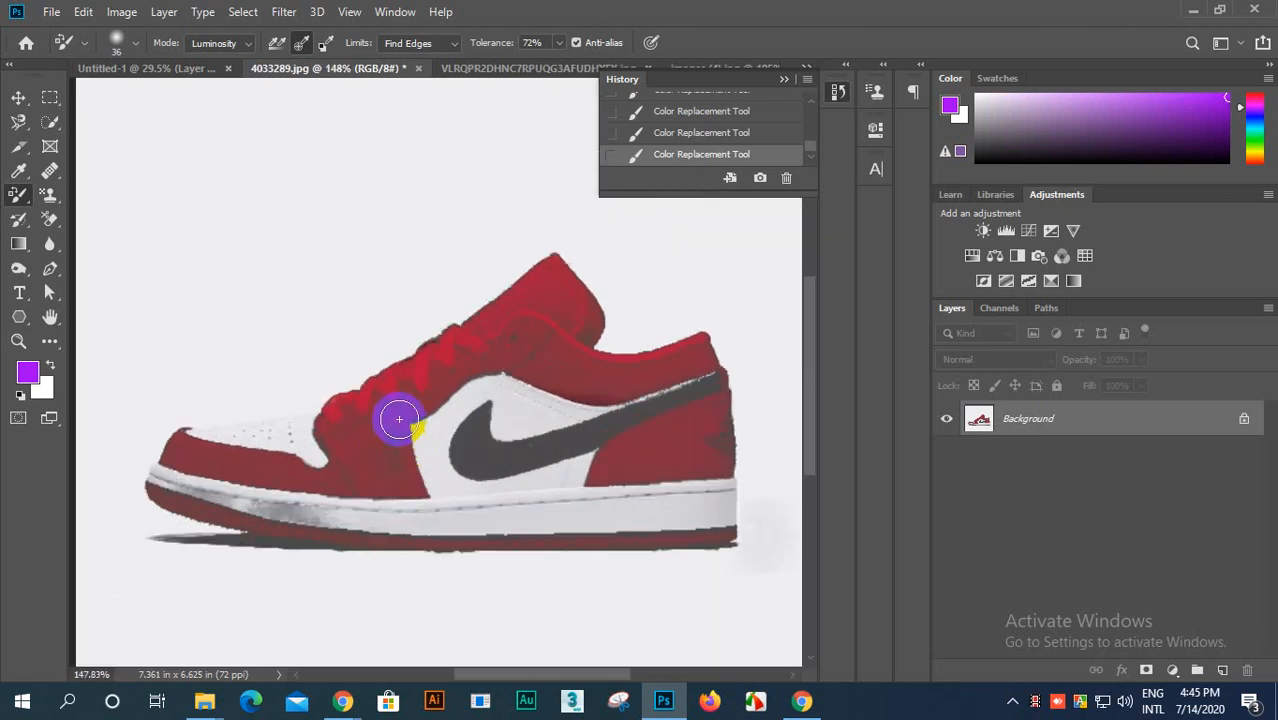
Step: Examine the repainted shoe both in full view and up close, and look back through its edit history
scroll(362, 394, "down", 6)
scroll(510, 430, "down", 2)
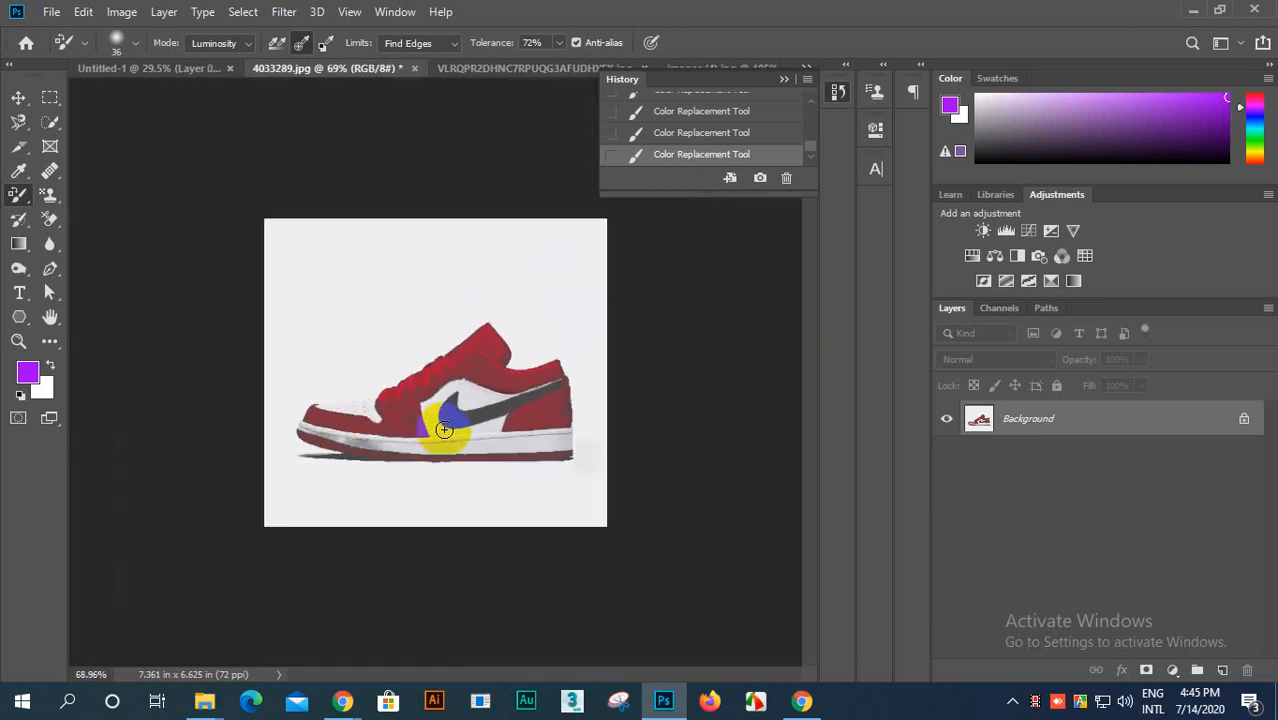
scroll(505, 420, "up", 4)
scroll(505, 420, "down", 5)
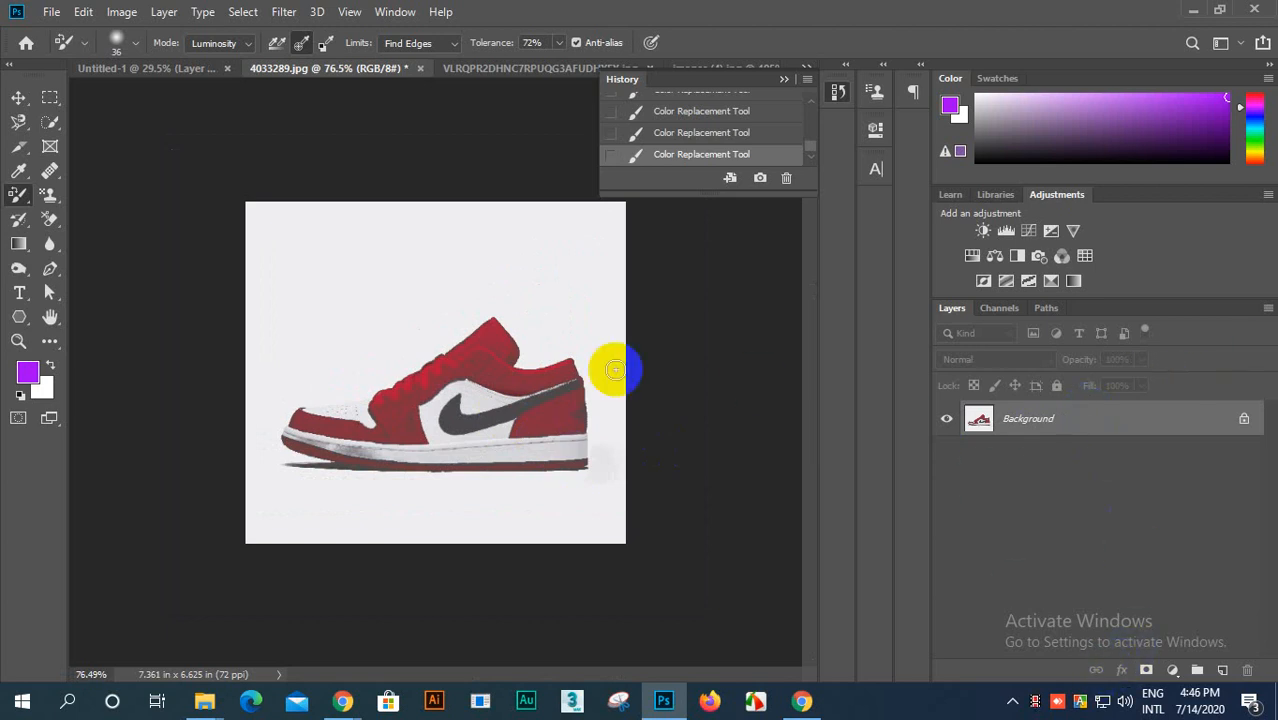
scroll(557, 345, "up", 3)
scroll(712, 92, "up", 3)
scroll(712, 90, "up", 4)
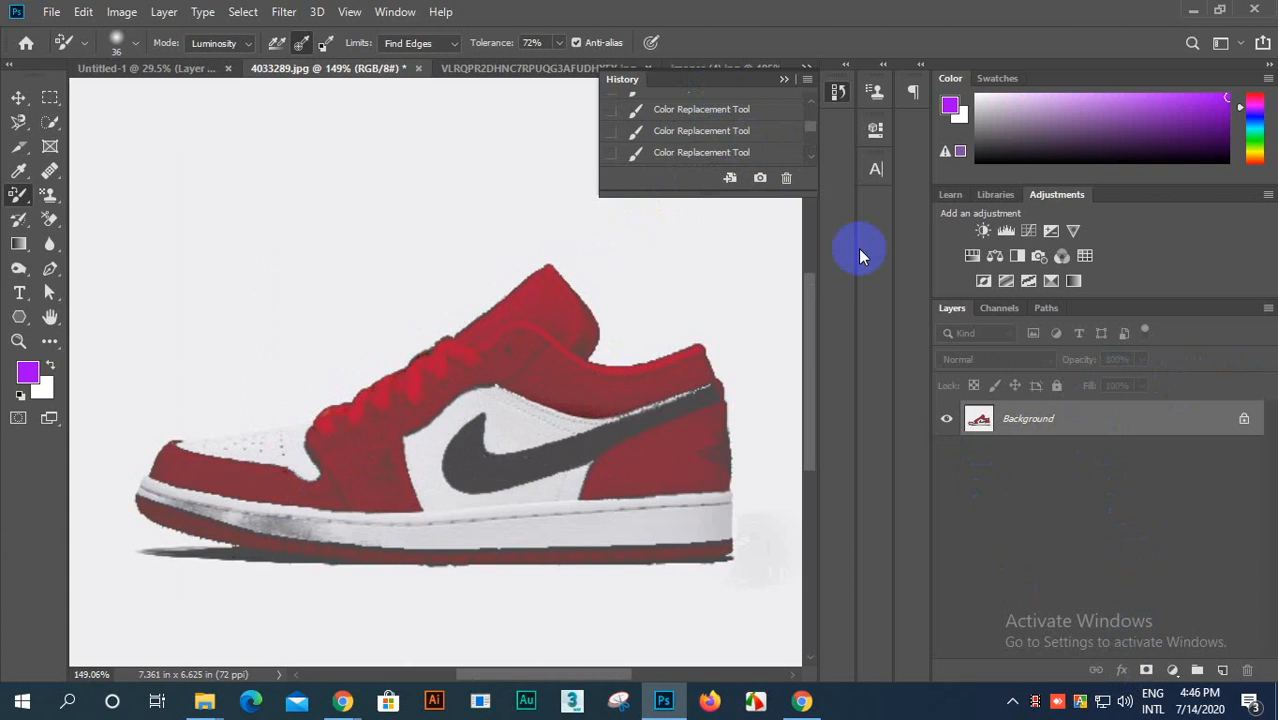
scroll(1066, 362, "down", 3)
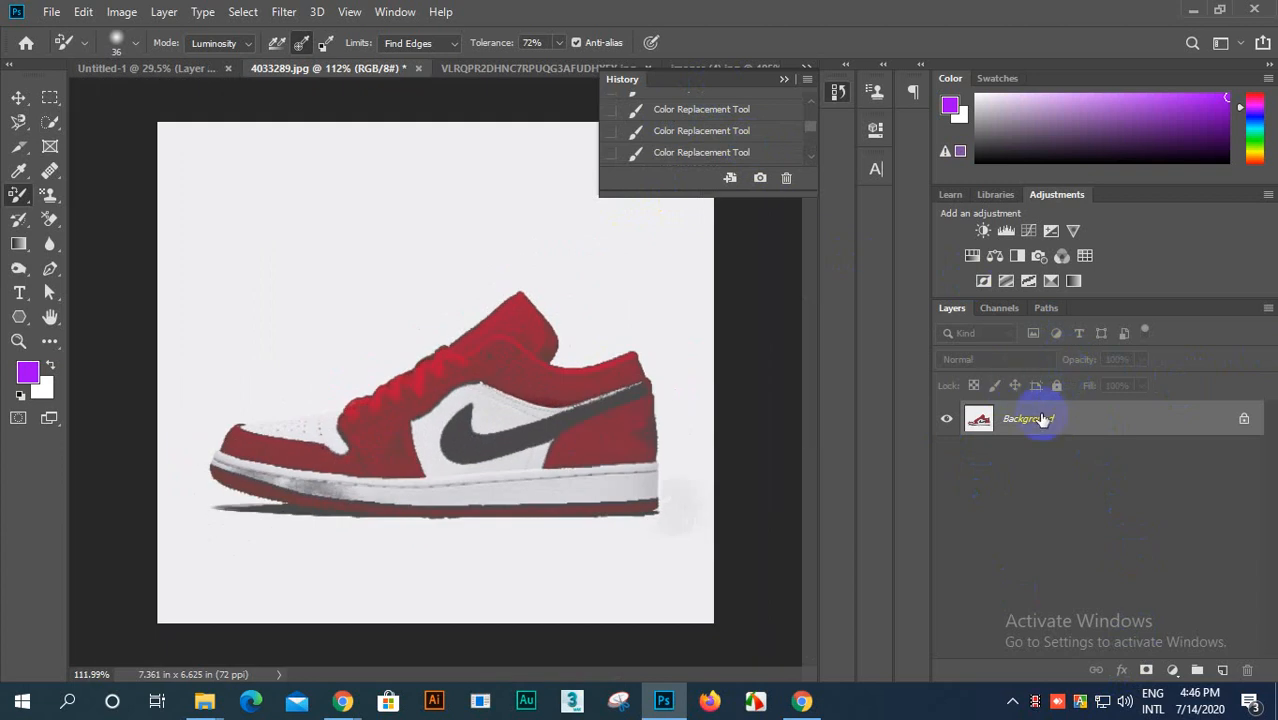
Step: Inspect the Luminosity repaint around the swoosh, heel and collar at several magnifications and check the latest recorded strokes
scroll(527, 436, "down", 9)
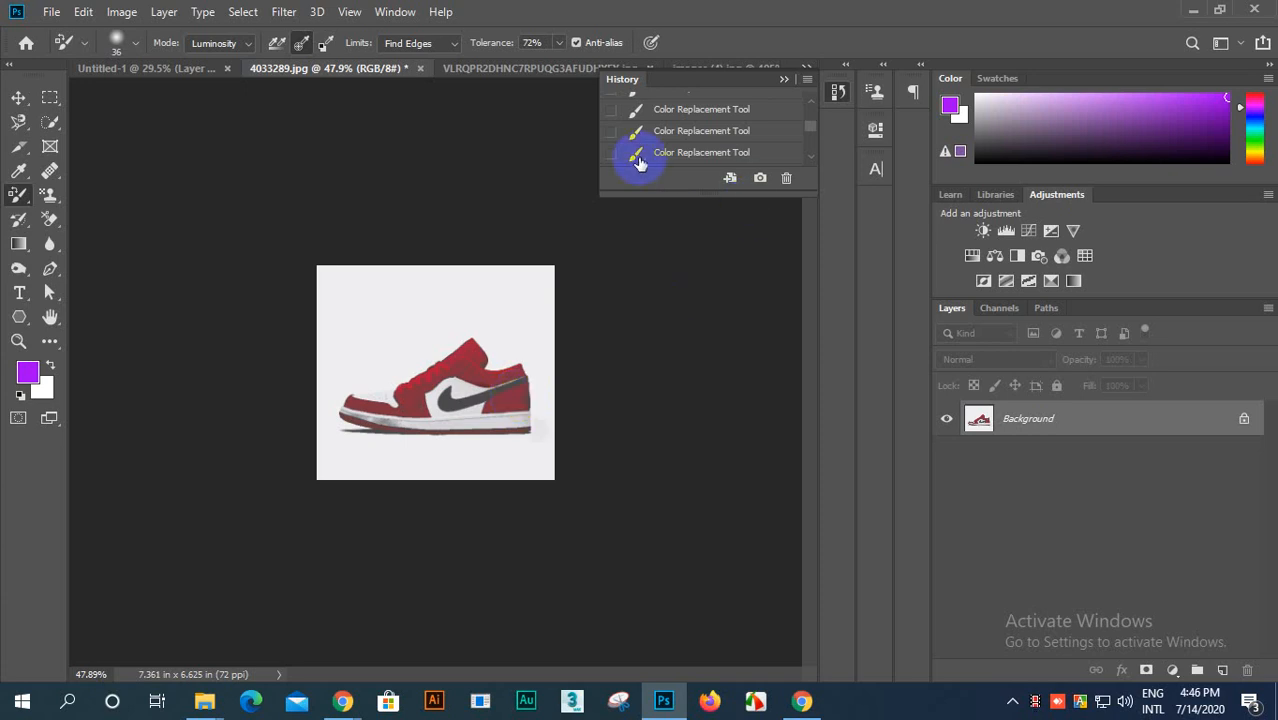
scroll(692, 142, "up", 5)
scroll(692, 142, "down", 5)
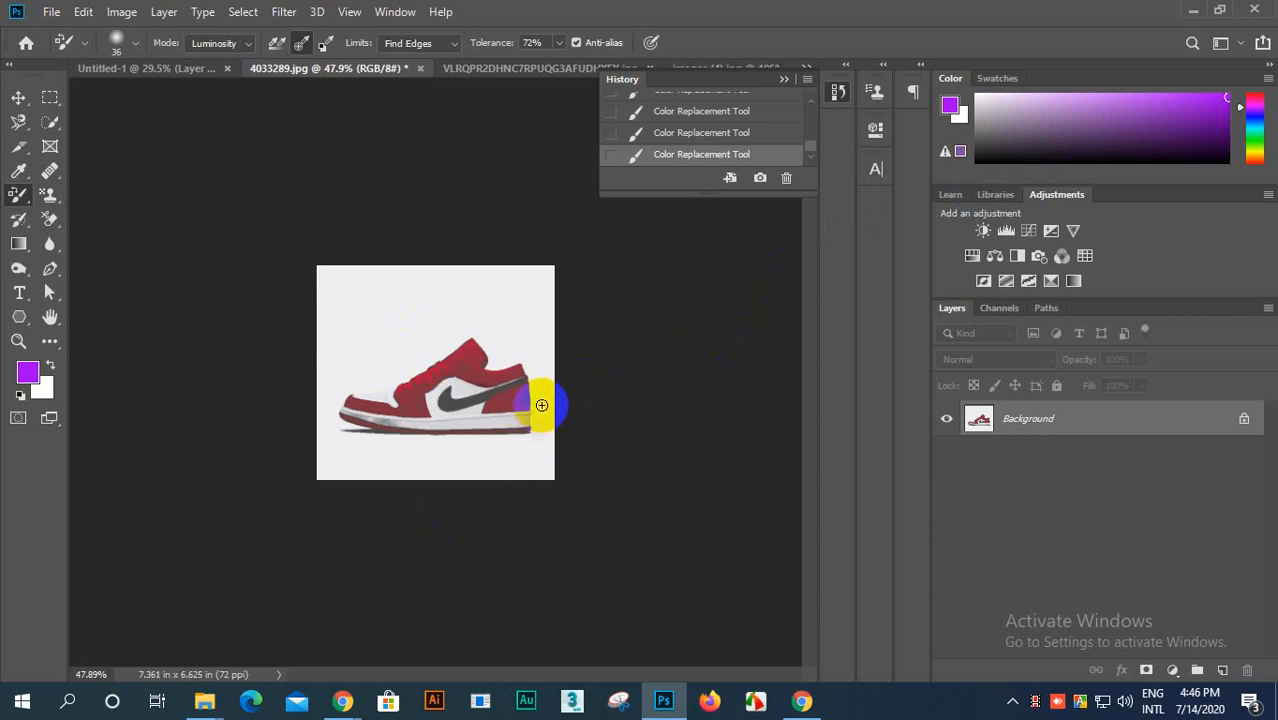
left_click_drag(541, 405, 468, 420)
left_click_drag(500, 395, 512, 383)
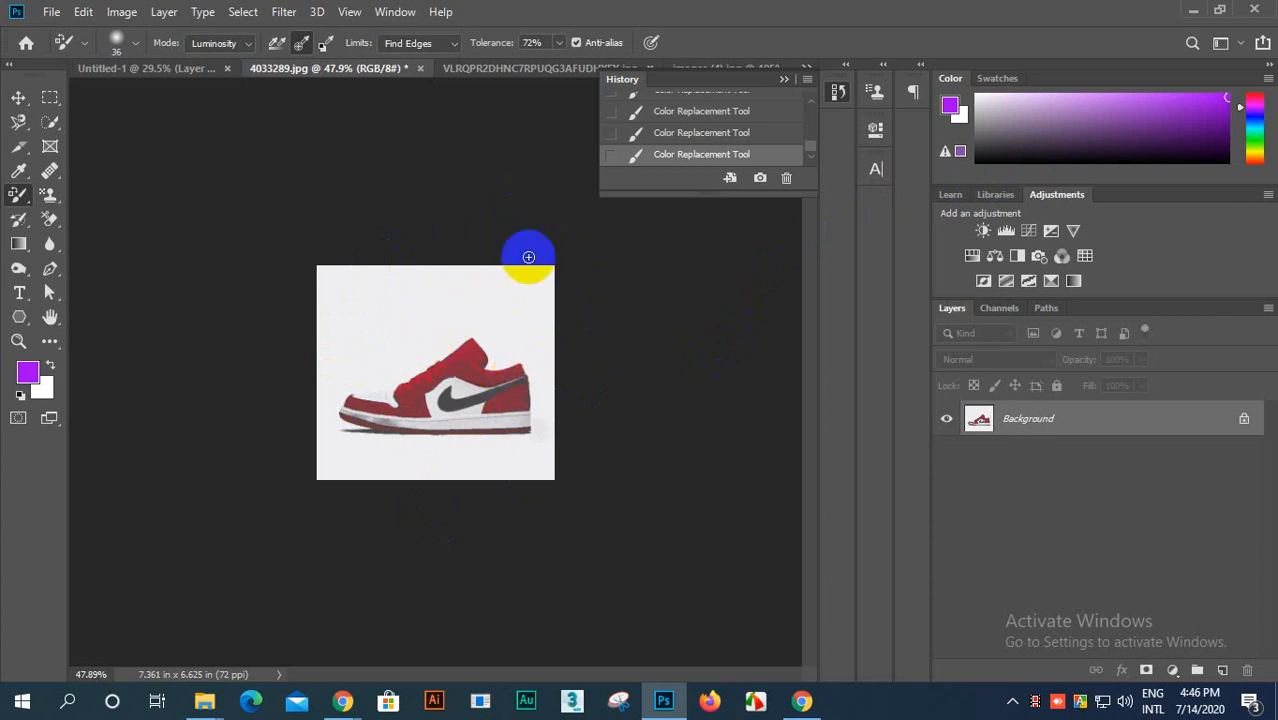
scroll(514, 402, "up", 6)
scroll(514, 402, "up", 2)
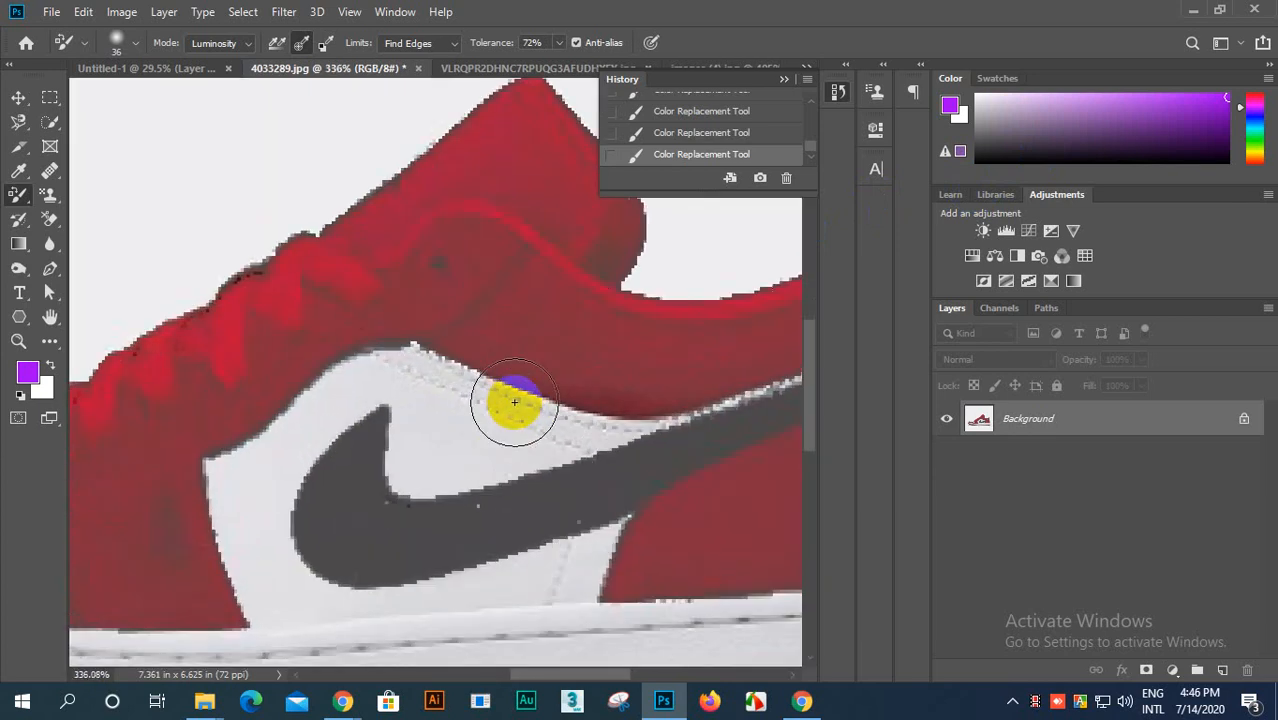
scroll(514, 402, "down", 6)
scroll(514, 402, "up", 5)
scroll(514, 402, "down", 5)
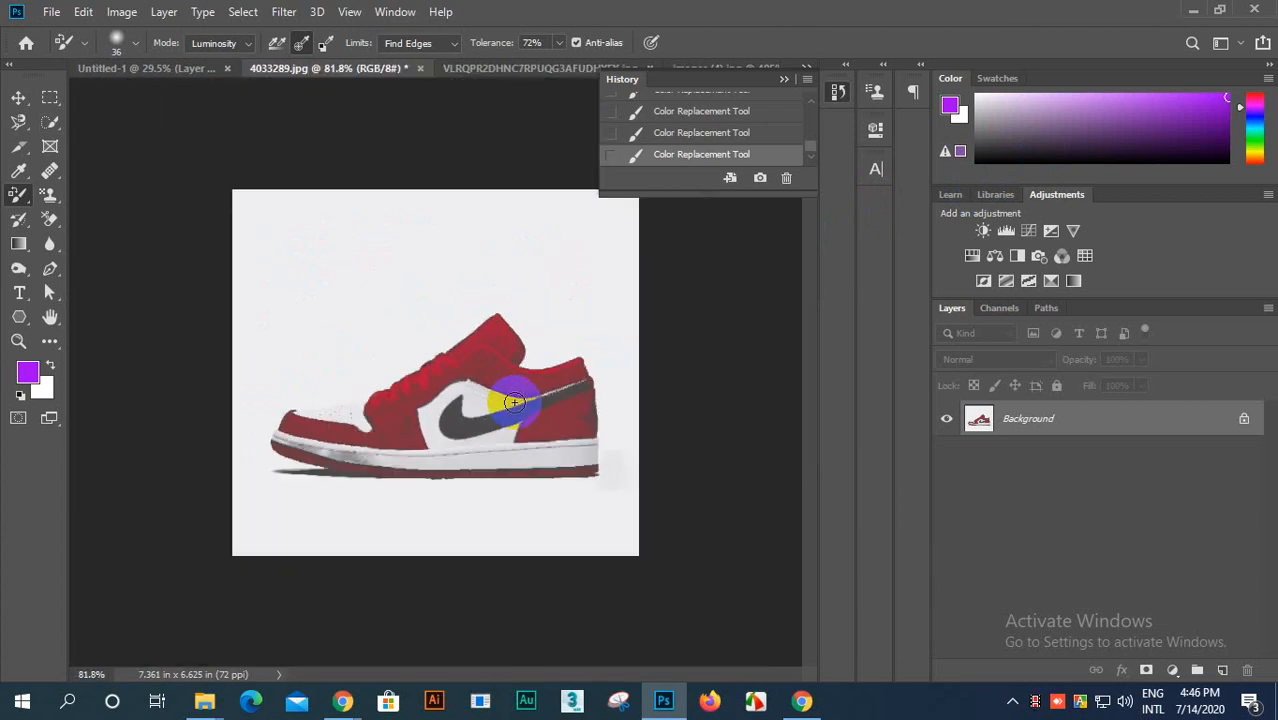
scroll(514, 402, "up", 2)
scroll(514, 402, "down", 1)
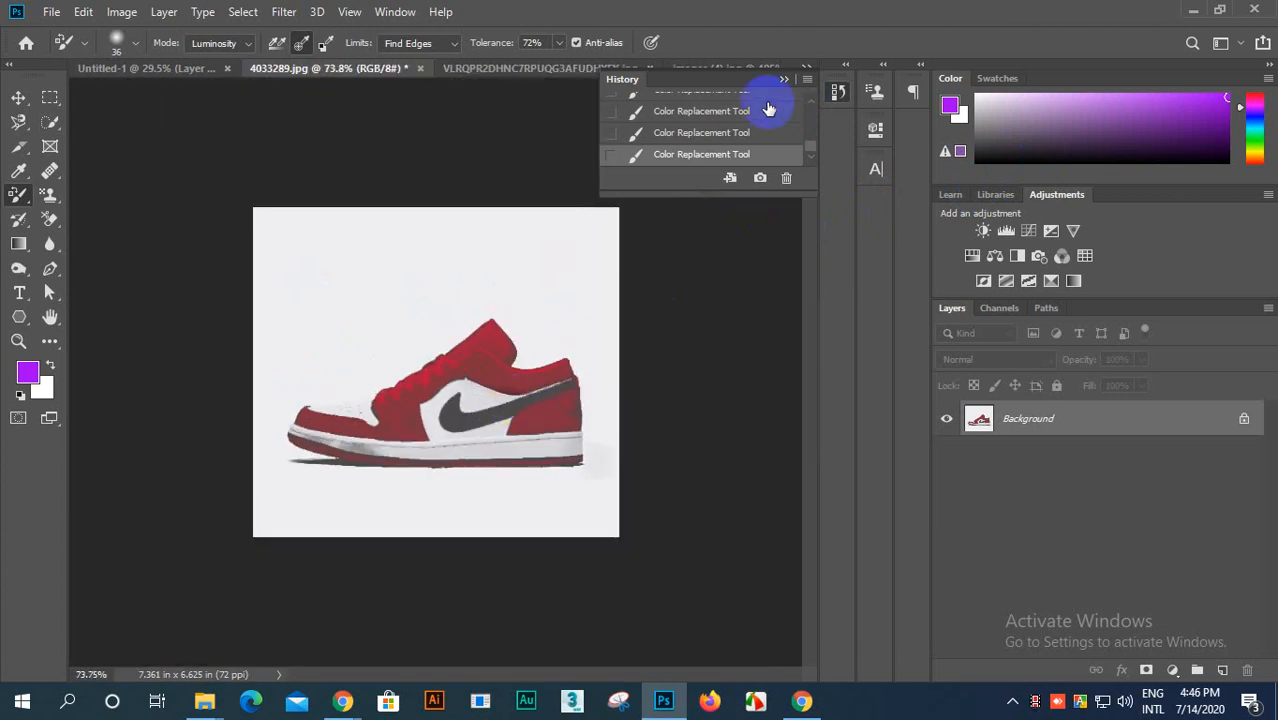
Step: Revert 4033289.jpg to its original opening state in the history, and collapse the History panel
scroll(719, 102, "up", 1)
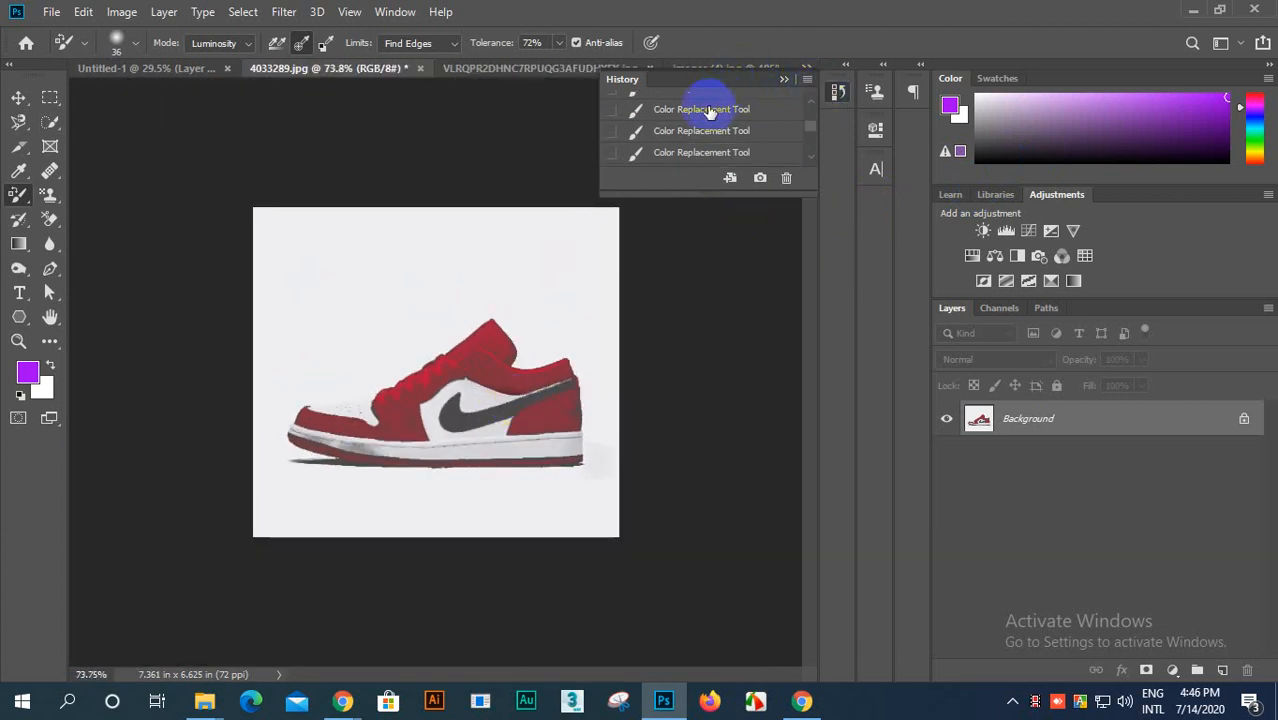
scroll(707, 112, "up", 1)
left_click(708, 110)
left_click_drag(714, 88, 817, 235)
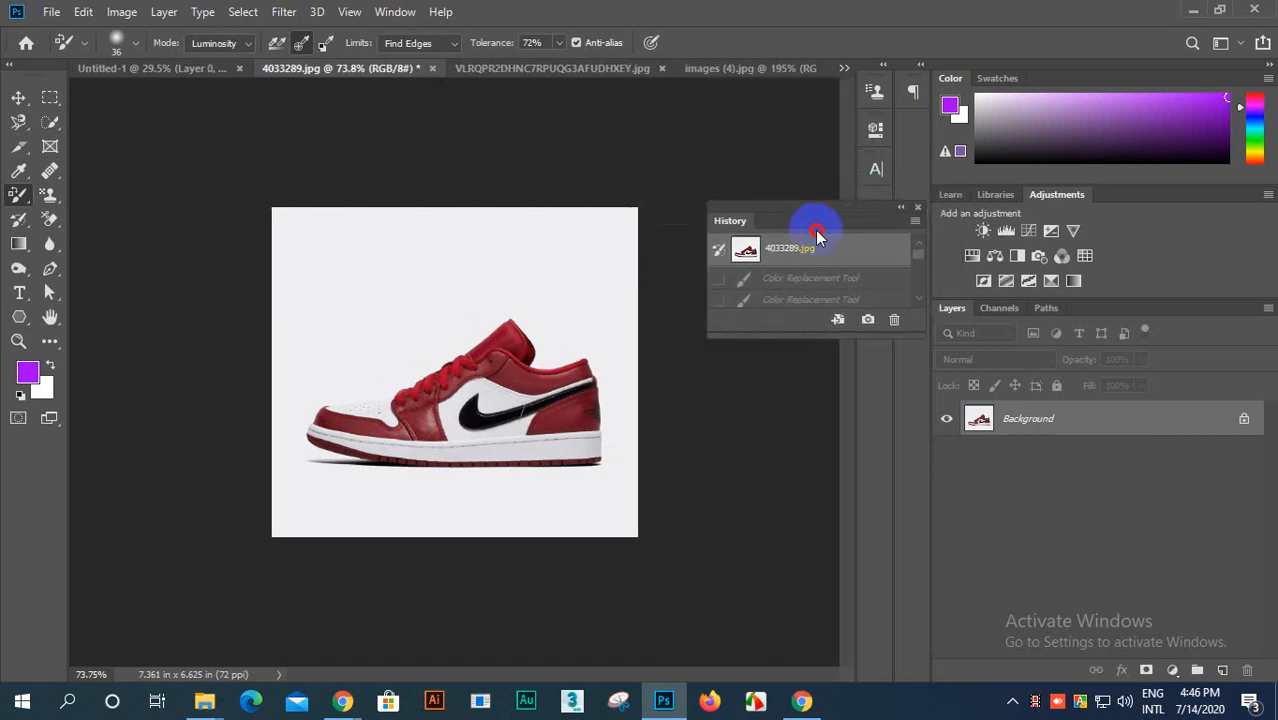
left_click_drag(895, 228, 853, 210)
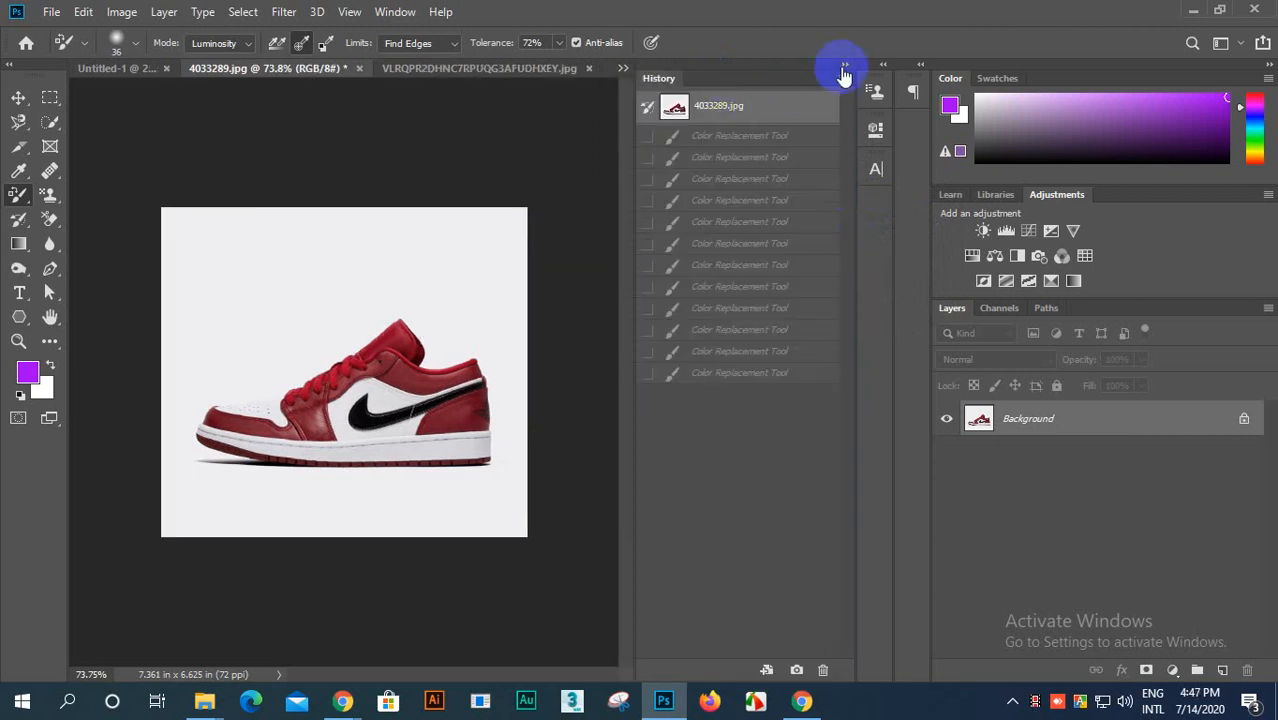
left_click(845, 68)
scroll(471, 277, "down", 1)
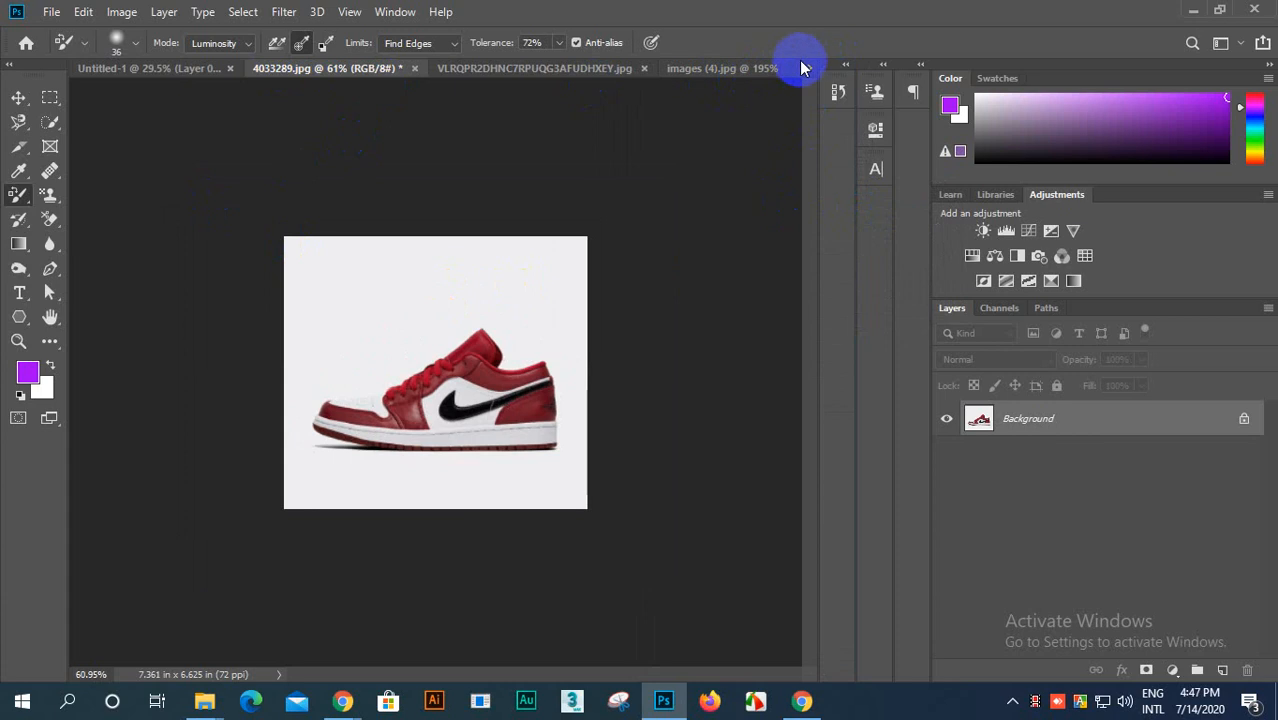
Step: Close the three shoe photos, discarding the changes to images (4).jpg and 4033289.jpg, so only Untitled-1 stays open
left_click(764, 68)
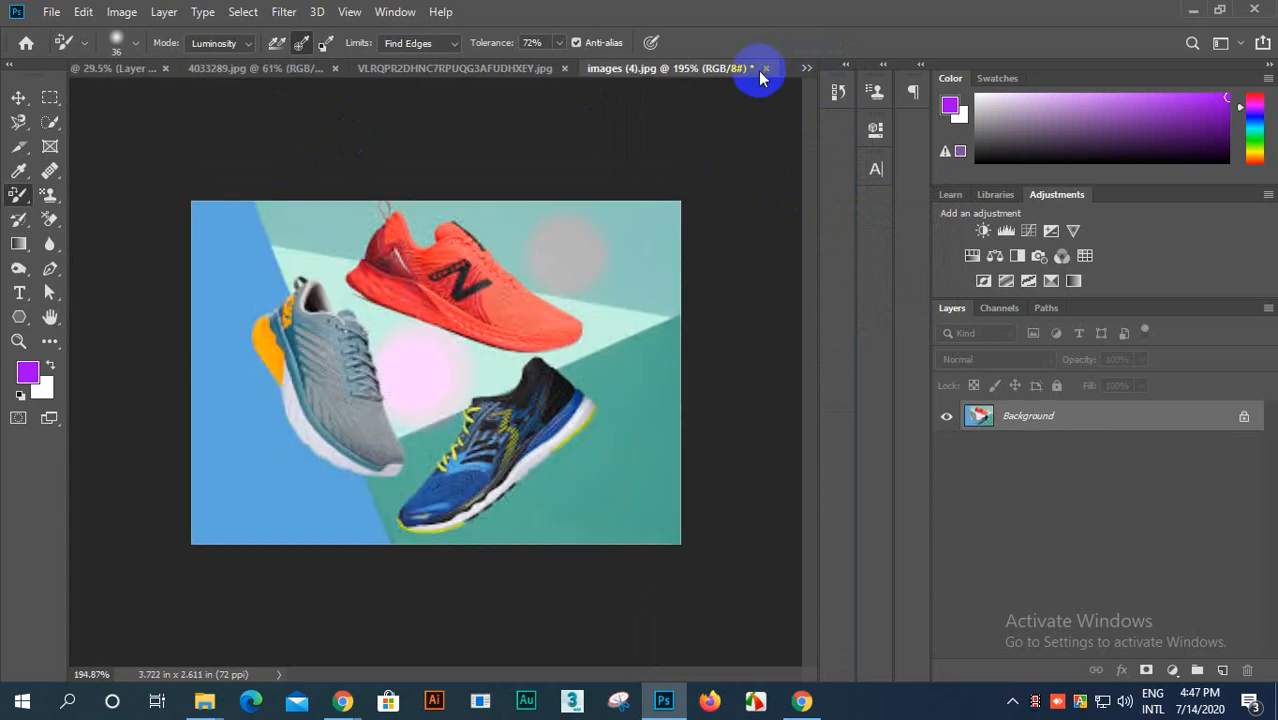
left_click(764, 68)
left_click(585, 263)
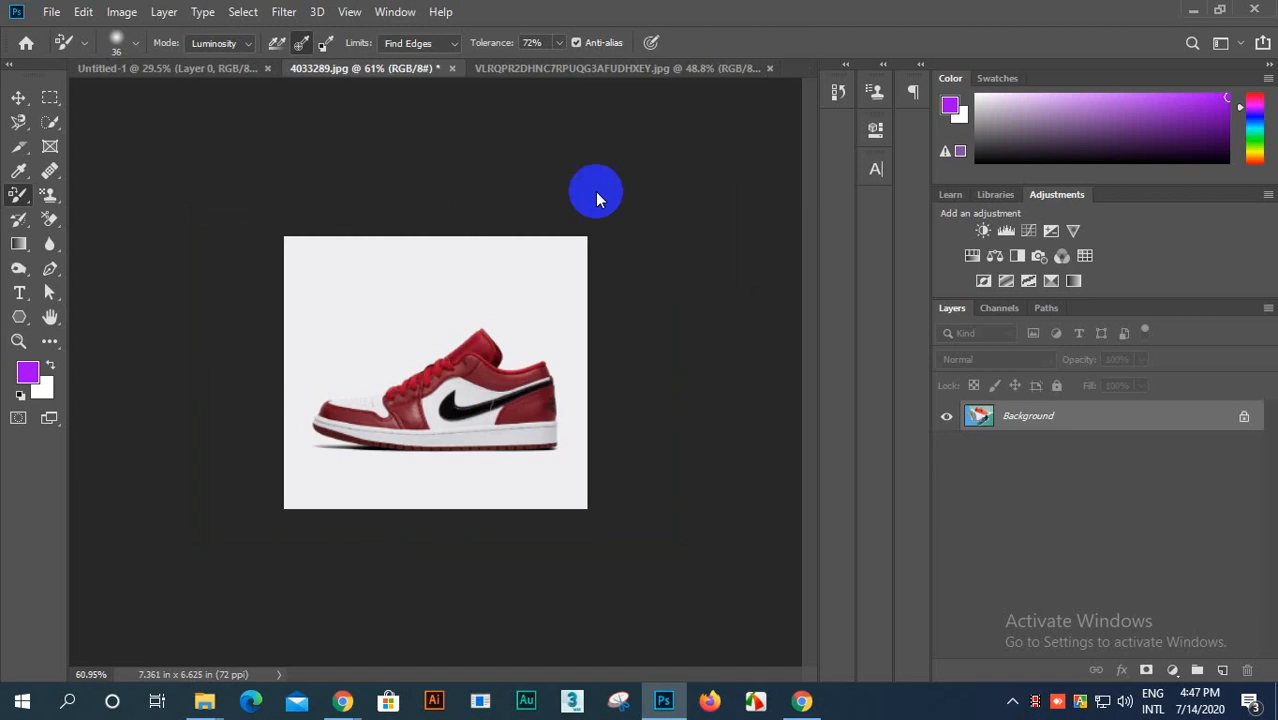
left_click(758, 70)
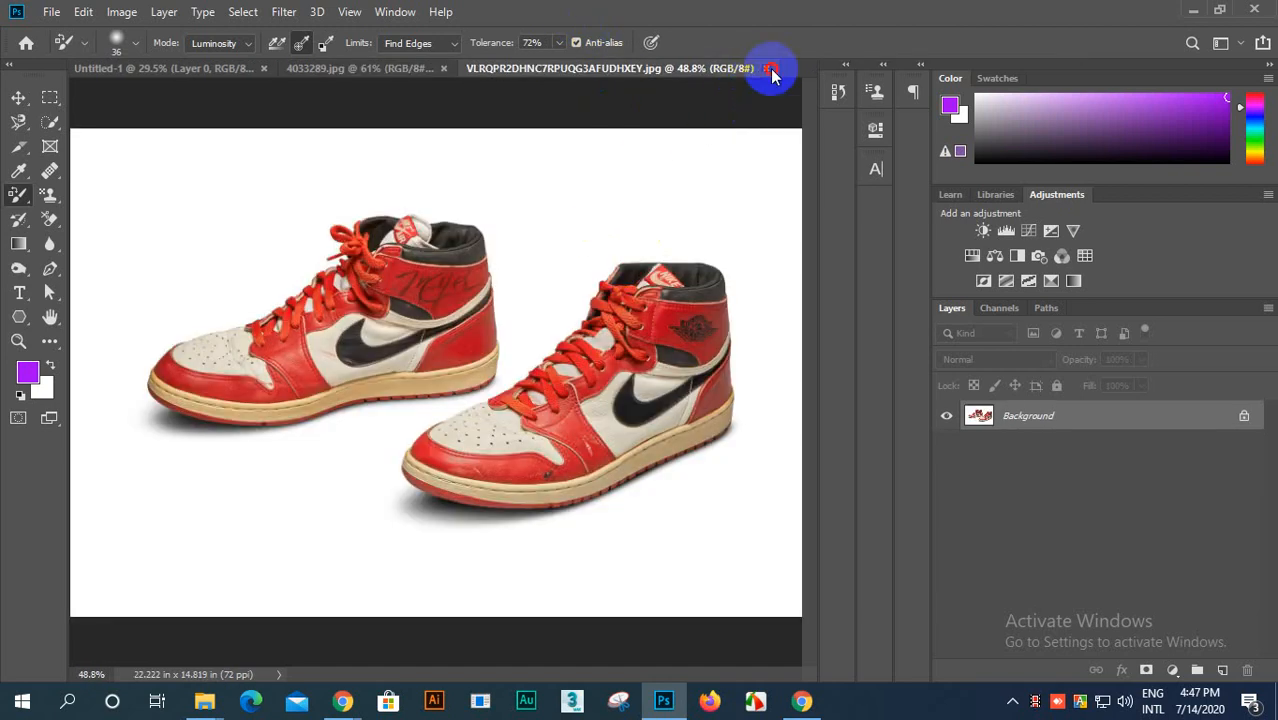
left_click(769, 69)
left_click(458, 70)
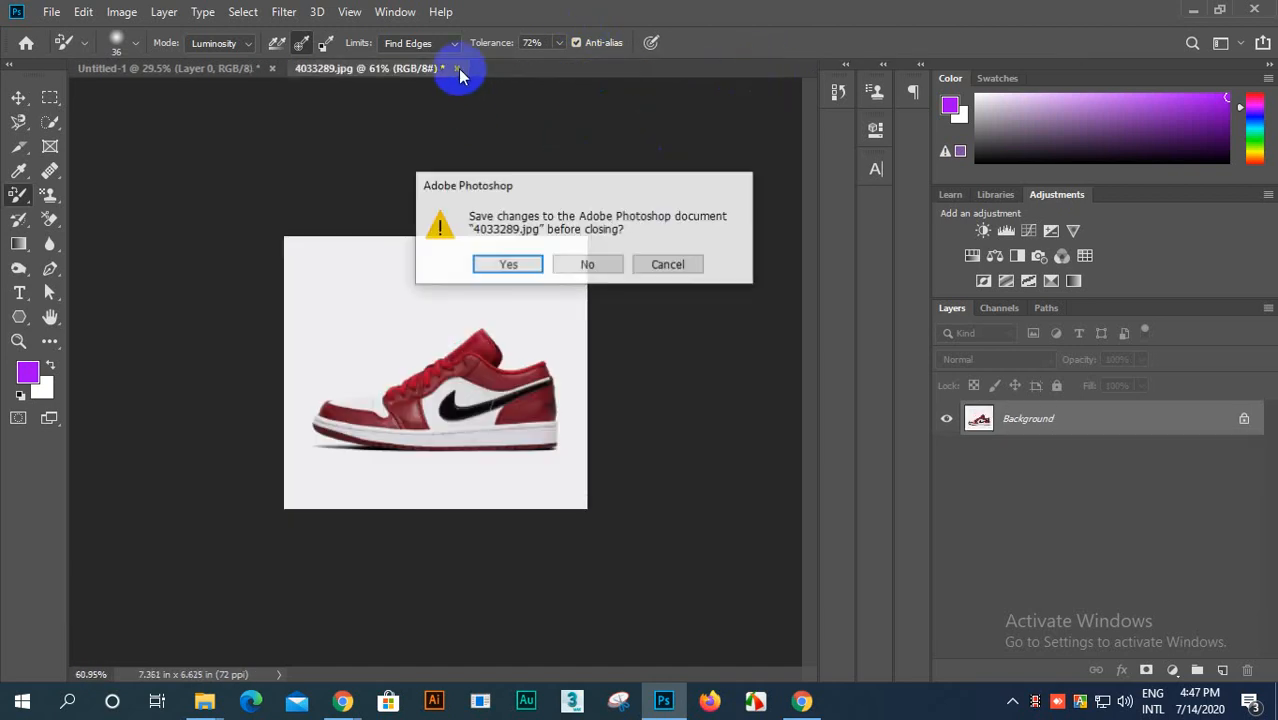
left_click(577, 264)
scroll(468, 231, "down", 2)
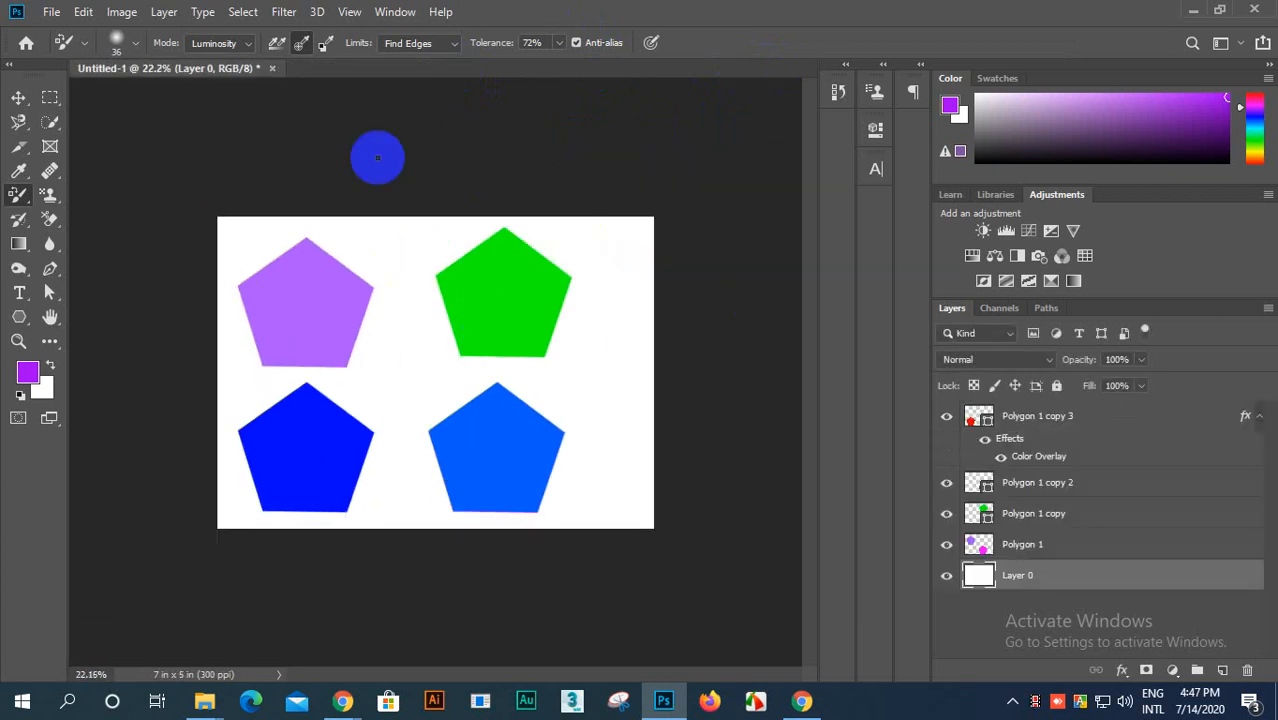
scroll(468, 490, "up", 4)
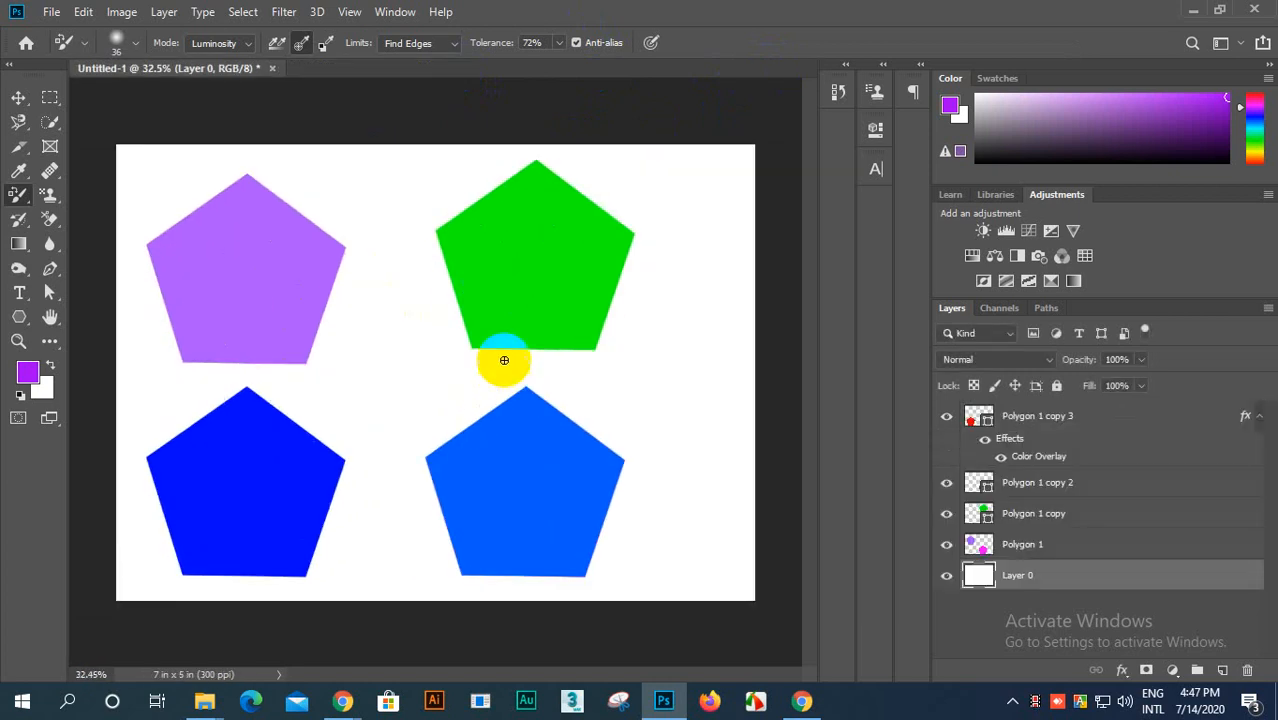
scroll(371, 408, "down", 3)
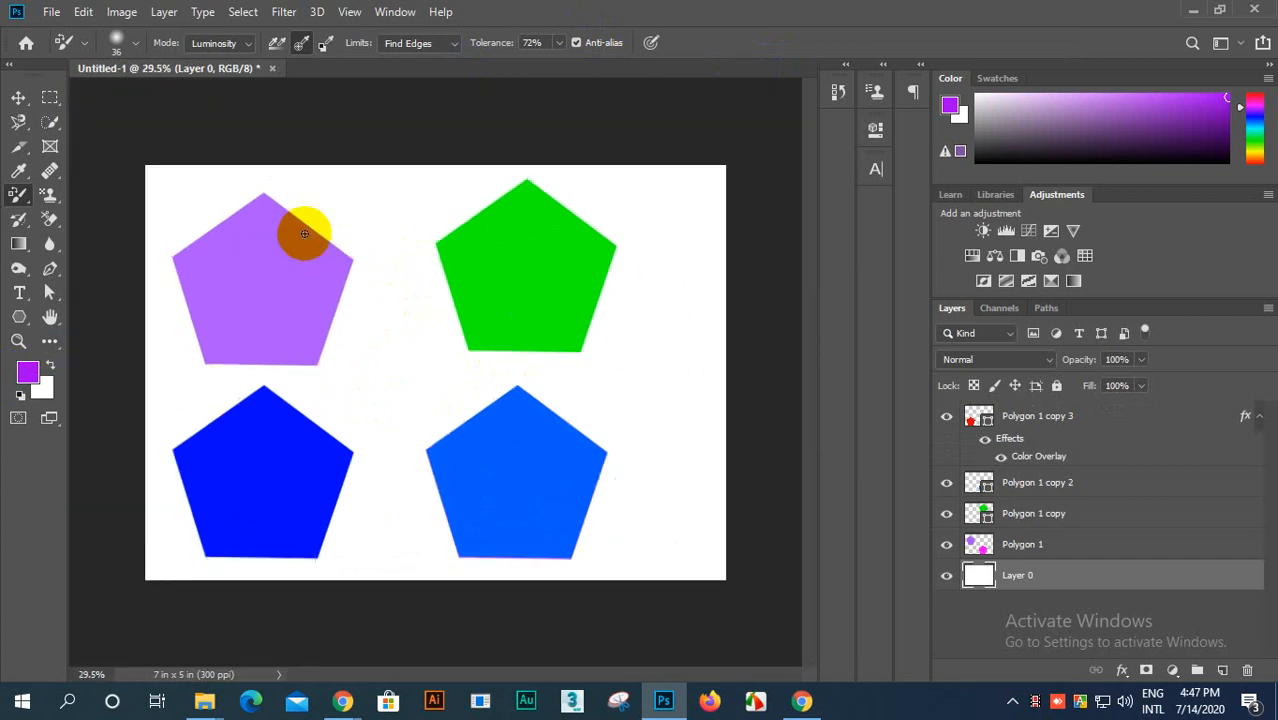
scroll(300, 222, "down", 2)
scroll(465, 243, "up", 2)
scroll(465, 243, "down", 2)
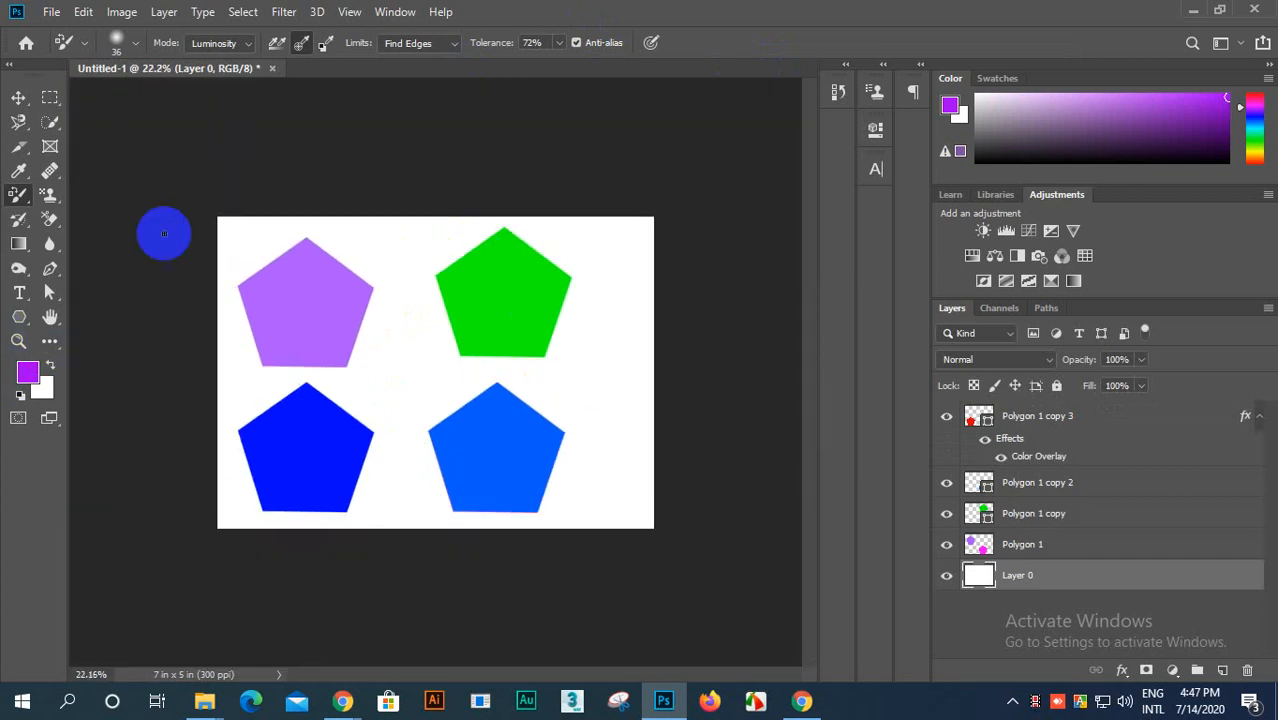
left_click(52, 11)
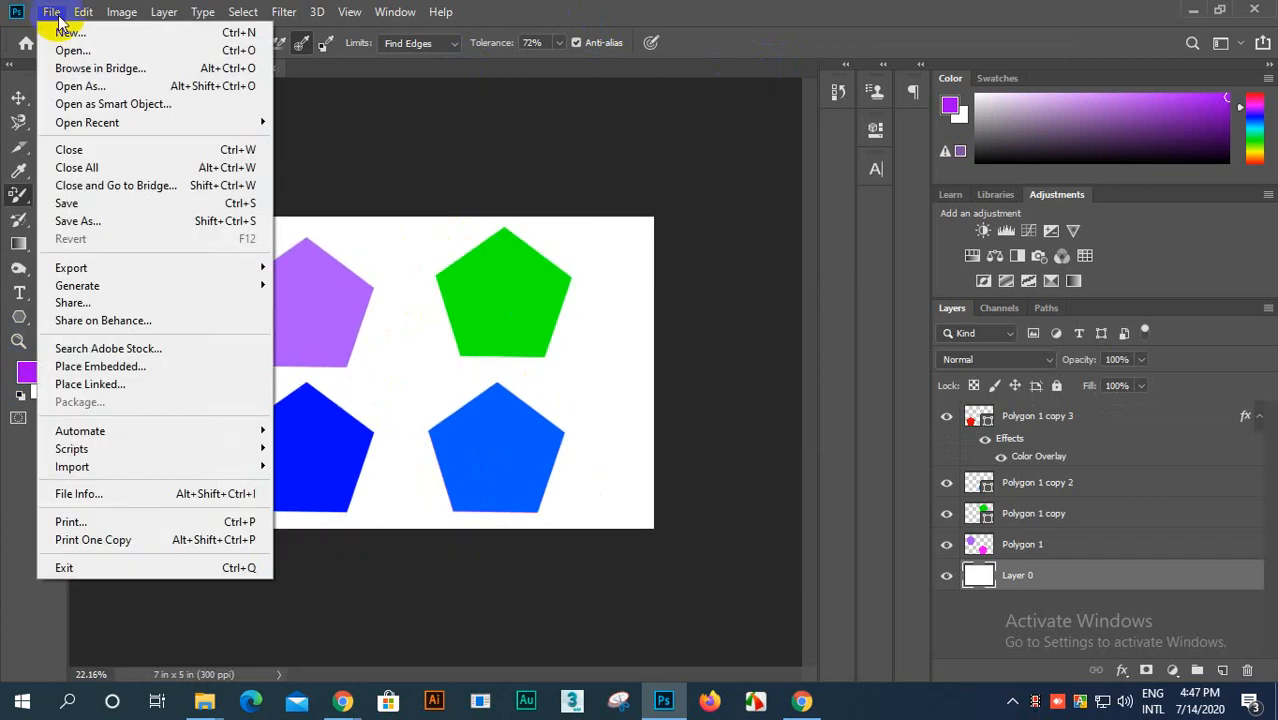
left_click(80, 32)
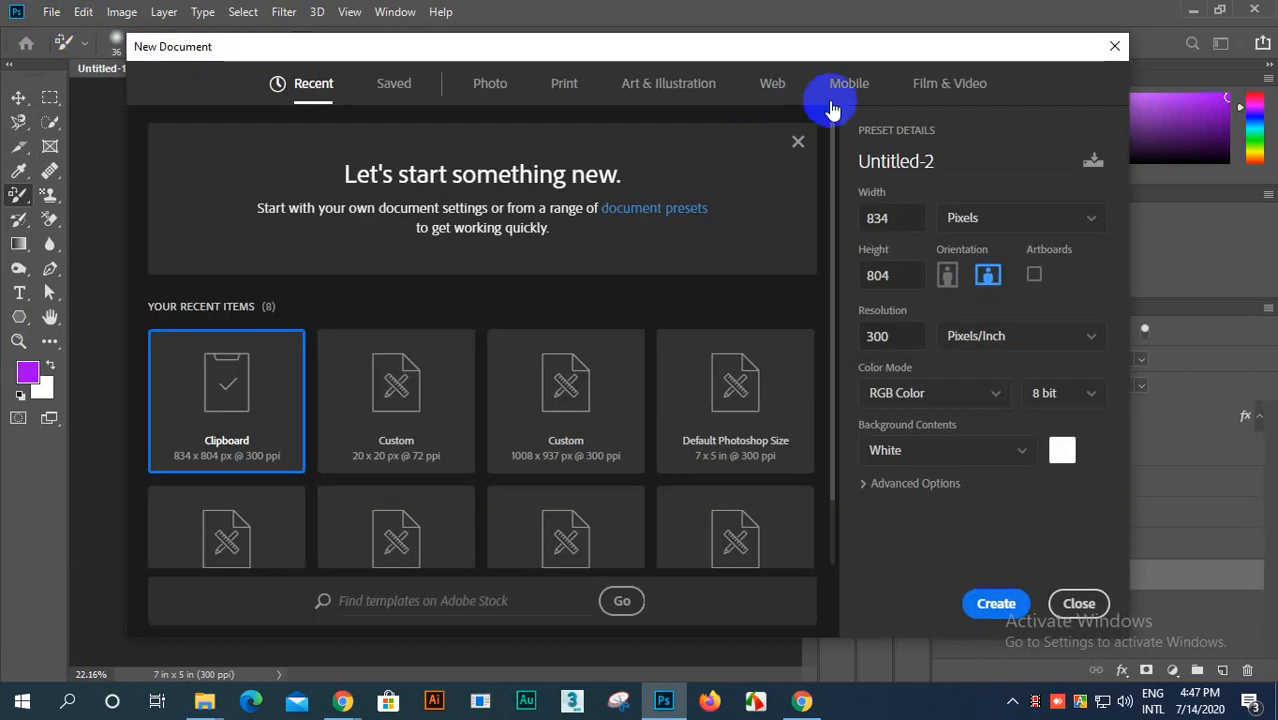
left_click(1076, 604)
Step: Revert Untitled-1 to its blank opening state in the history, and activate the Pencil tool
left_click(838, 94)
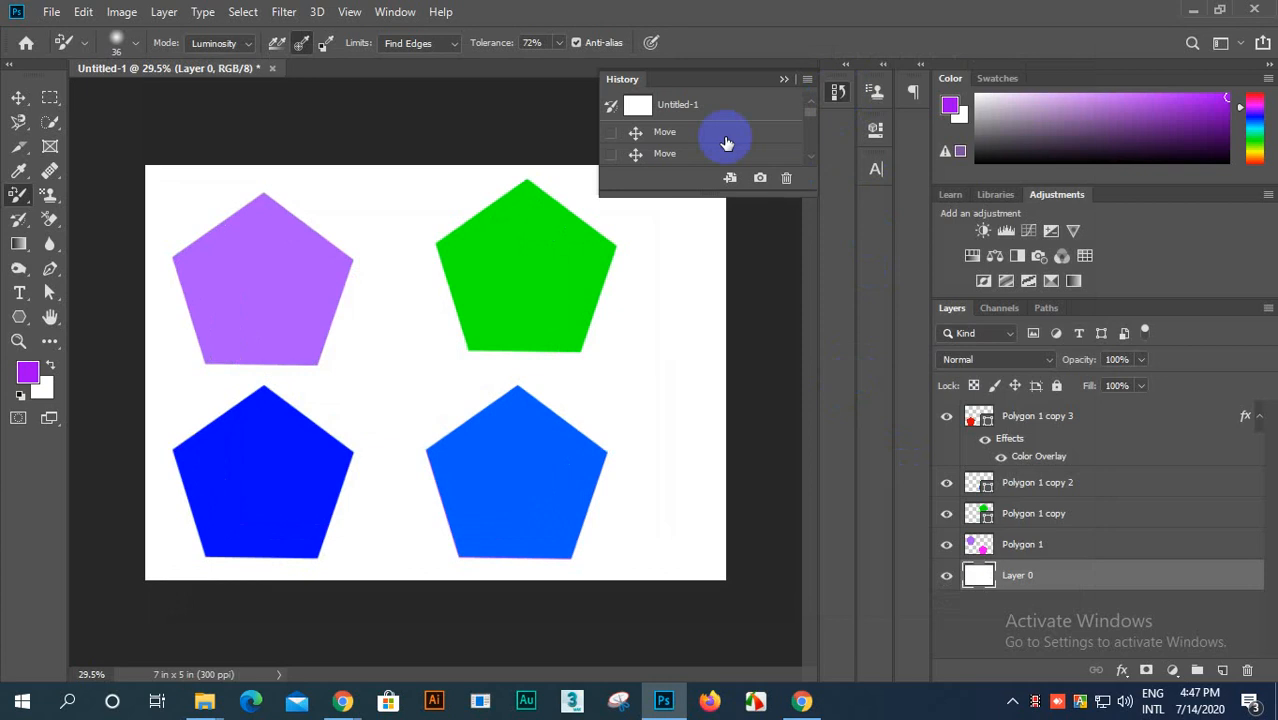
left_click(690, 118)
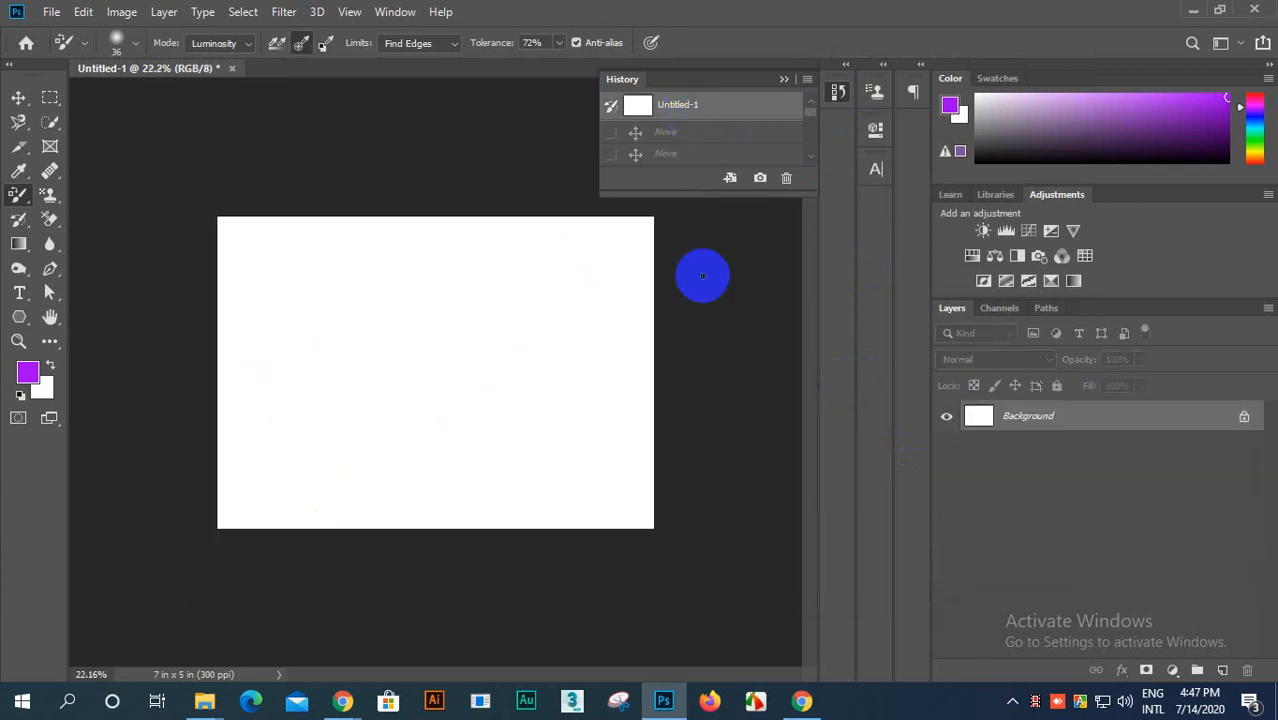
left_click_drag(18, 208, 108, 212)
scroll(311, 325, "up", 4)
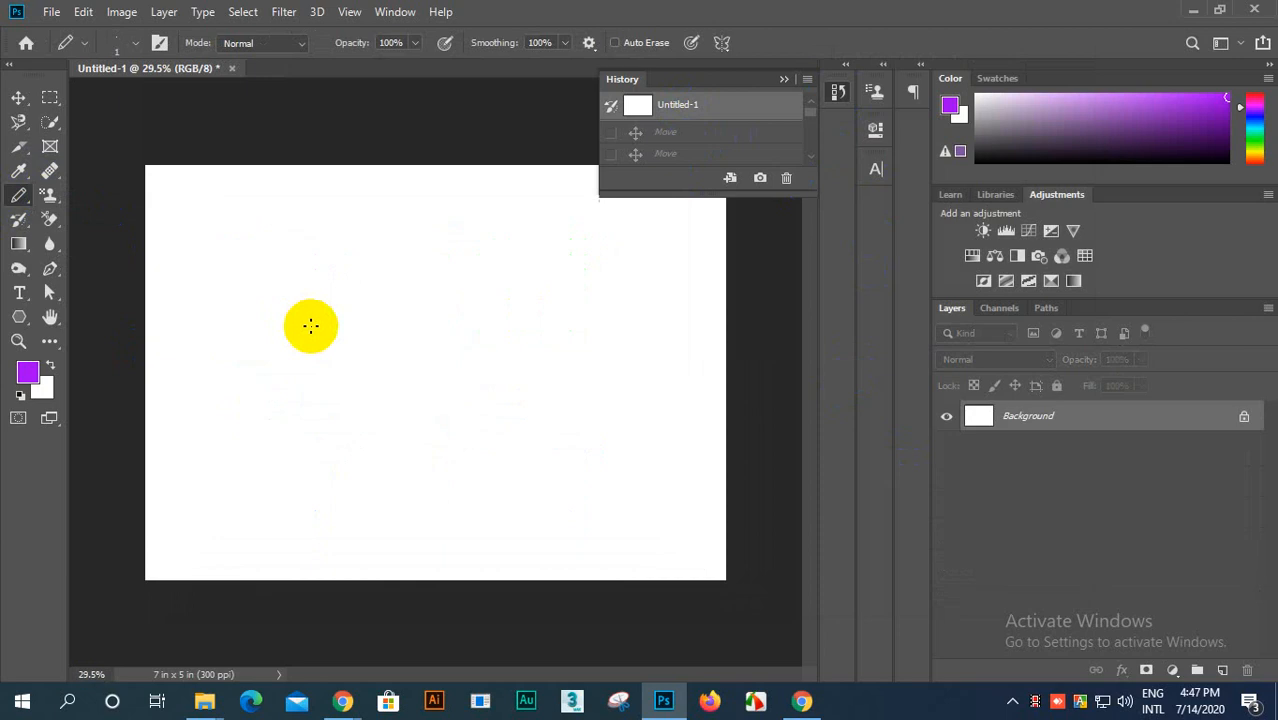
scroll(309, 321, "down", 3)
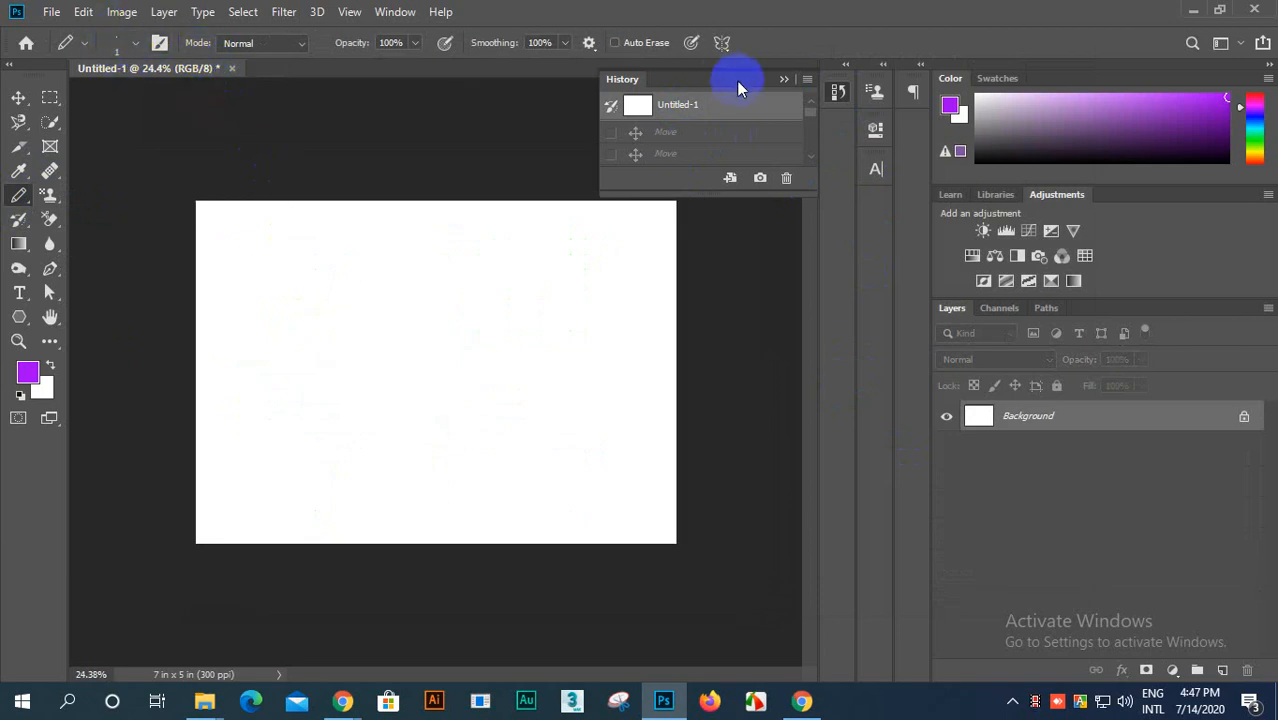
Step: Undock the History panel, and look through the Pencil's brush presets and blending modes, keeping Normal mode
left_click_drag(736, 80, 809, 165)
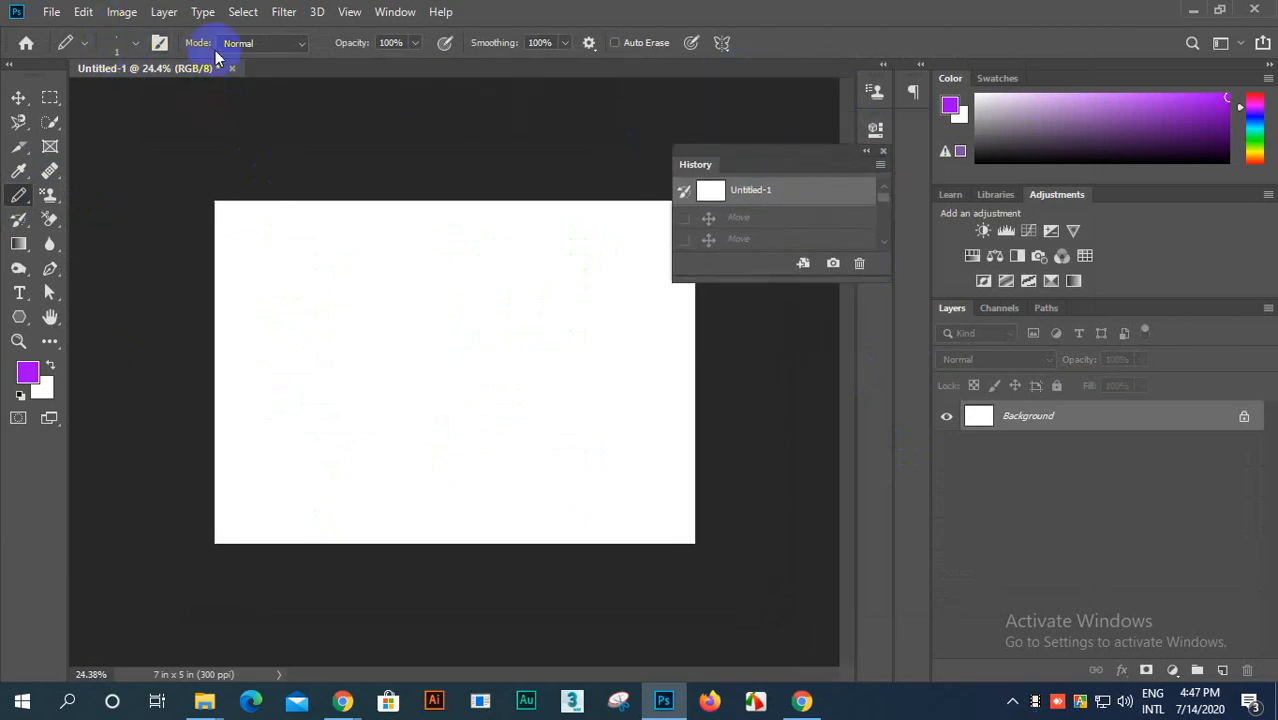
left_click(134, 46)
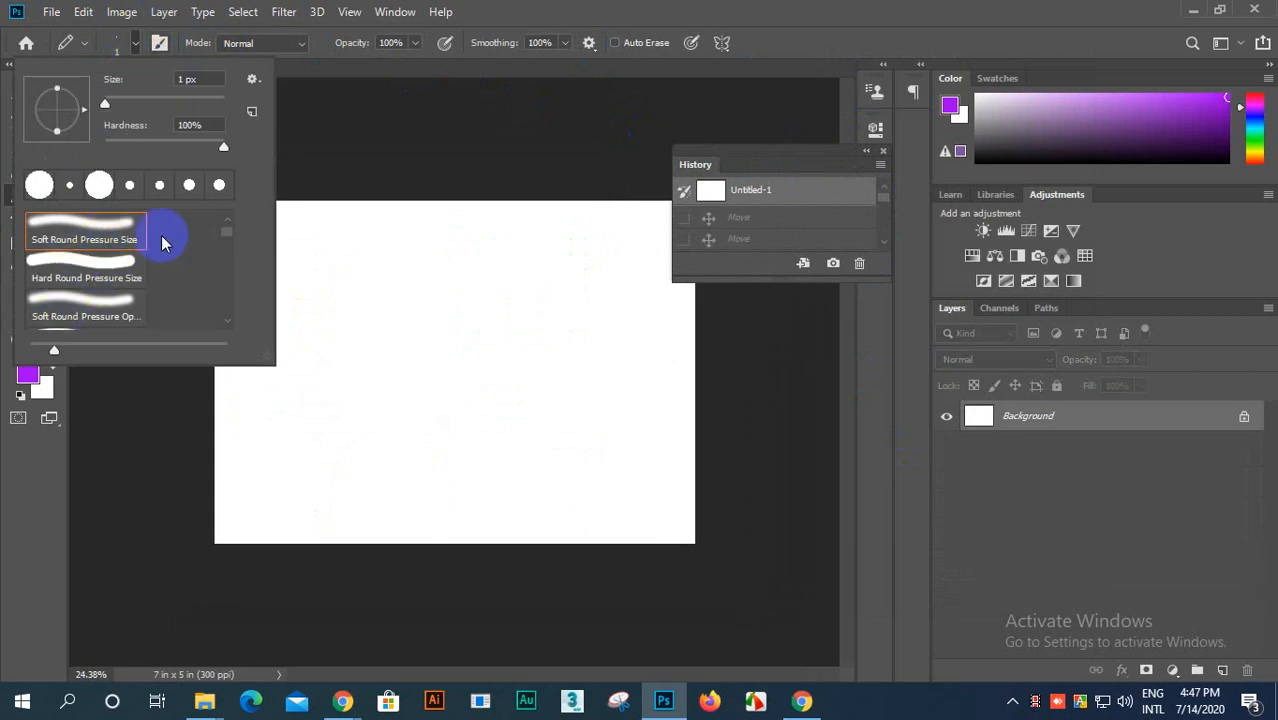
left_click(132, 46)
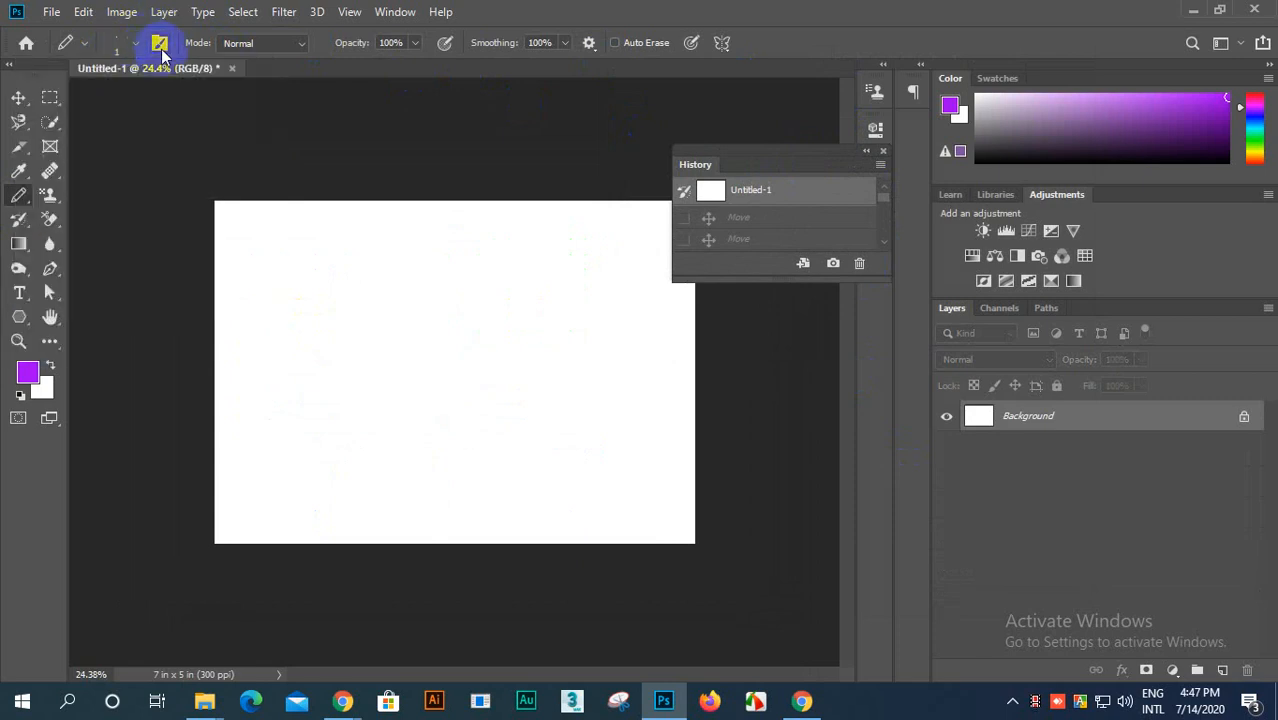
left_click(296, 46)
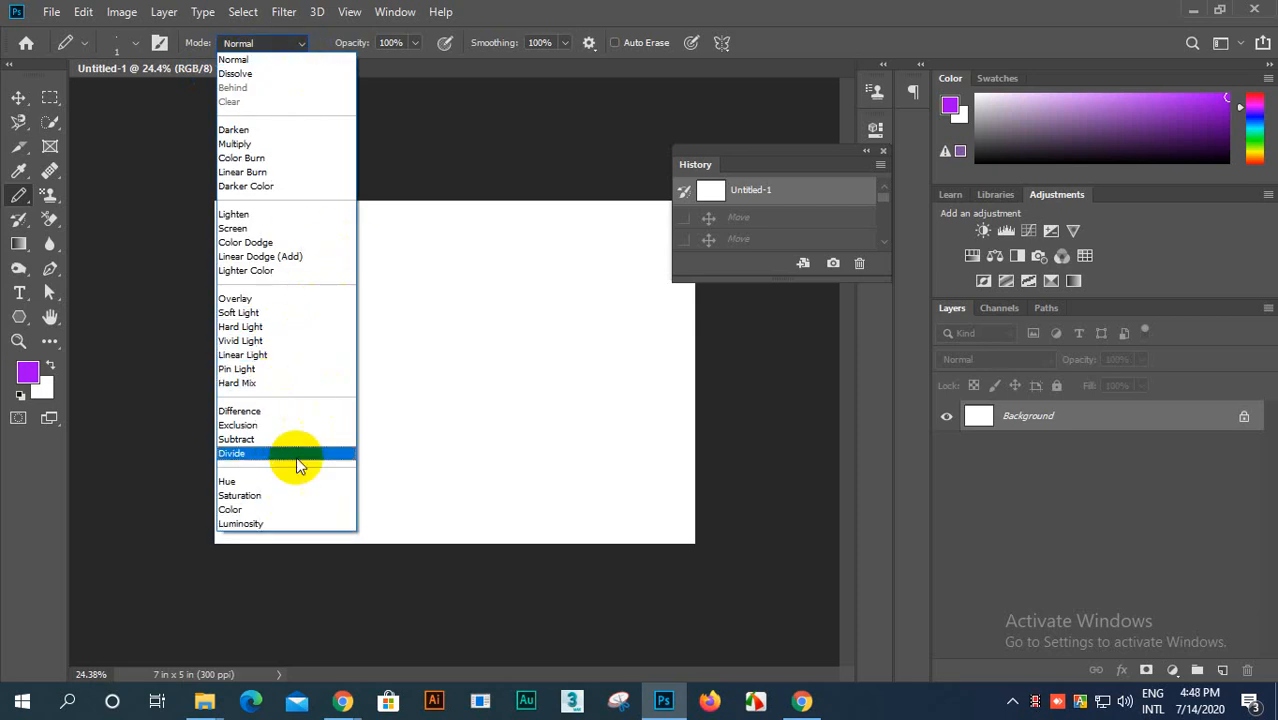
left_click(270, 46)
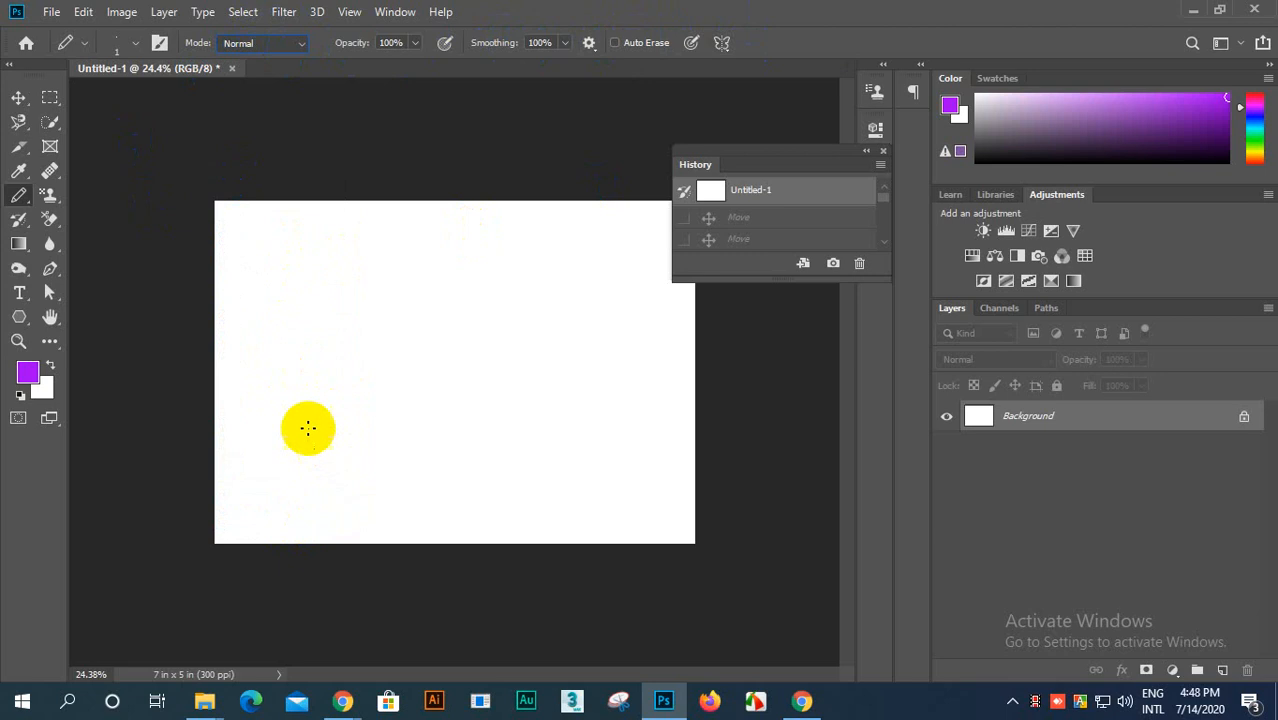
Step: Draw two looping freehand lines across the canvas with the 1 px Pencil in purple
mouse_move(326, 418)
left_mouse_down()
mouse_move(352, 394)
mouse_move(355, 427)
mouse_move(345, 424)
mouse_move(363, 395)
mouse_move(369, 405)
mouse_move(503, 379)
mouse_move(409, 442)
mouse_move(394, 470)
mouse_move(469, 476)
mouse_move(642, 459)
mouse_move(707, 365)
left_mouse_up()
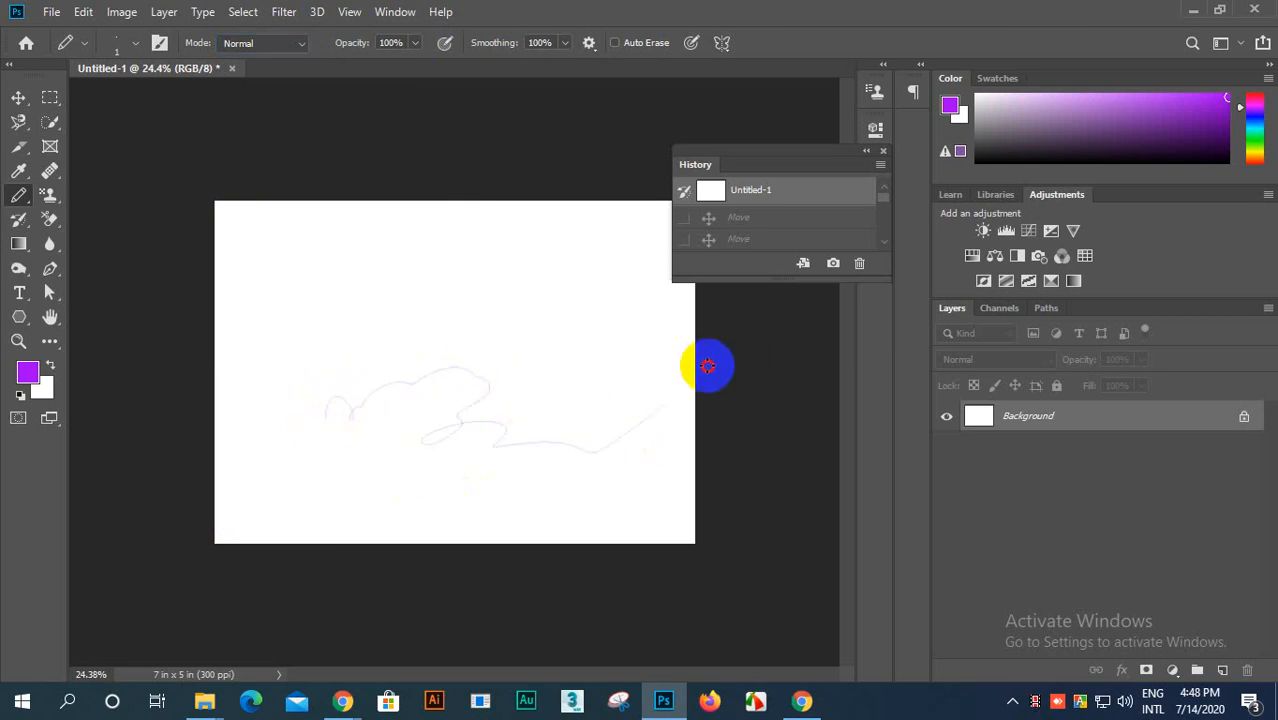
mouse_move(370, 484)
left_mouse_down()
mouse_move(491, 402)
mouse_move(405, 357)
mouse_move(362, 476)
mouse_move(585, 504)
mouse_move(596, 422)
mouse_move(448, 334)
mouse_move(437, 474)
mouse_move(522, 494)
left_mouse_up()
key("ctrl+plus")
scroll(530, 483, "up", 5)
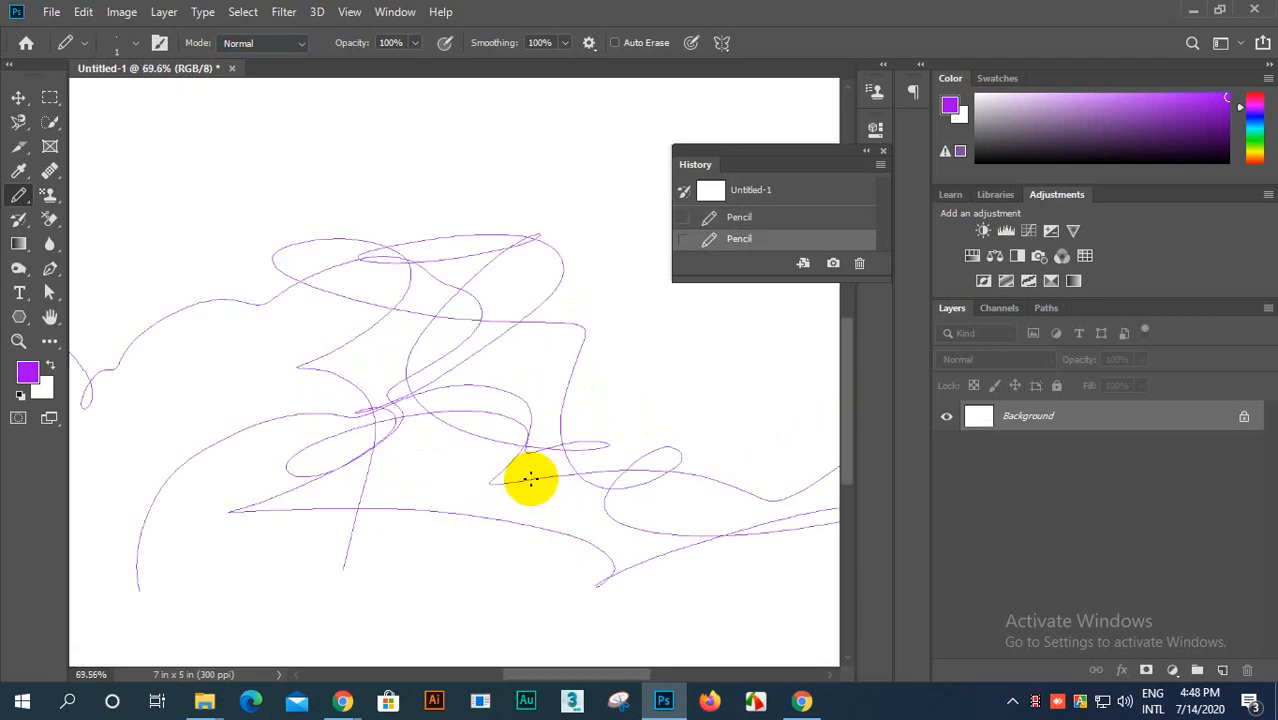
Step: Undo the second pencil stroke and revert Untitled-1 to its blank opening state
key("ctrl+z")
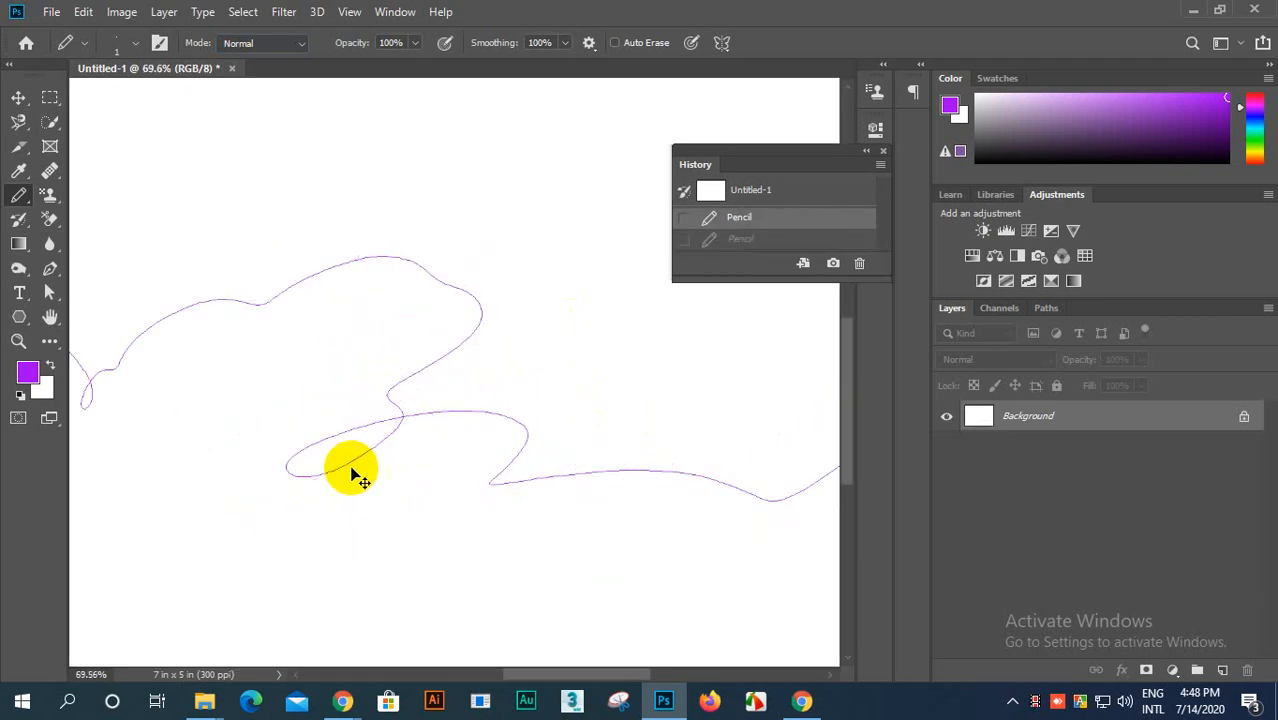
scroll(619, 460, "down", 5)
scroll(650, 447, "up", 1)
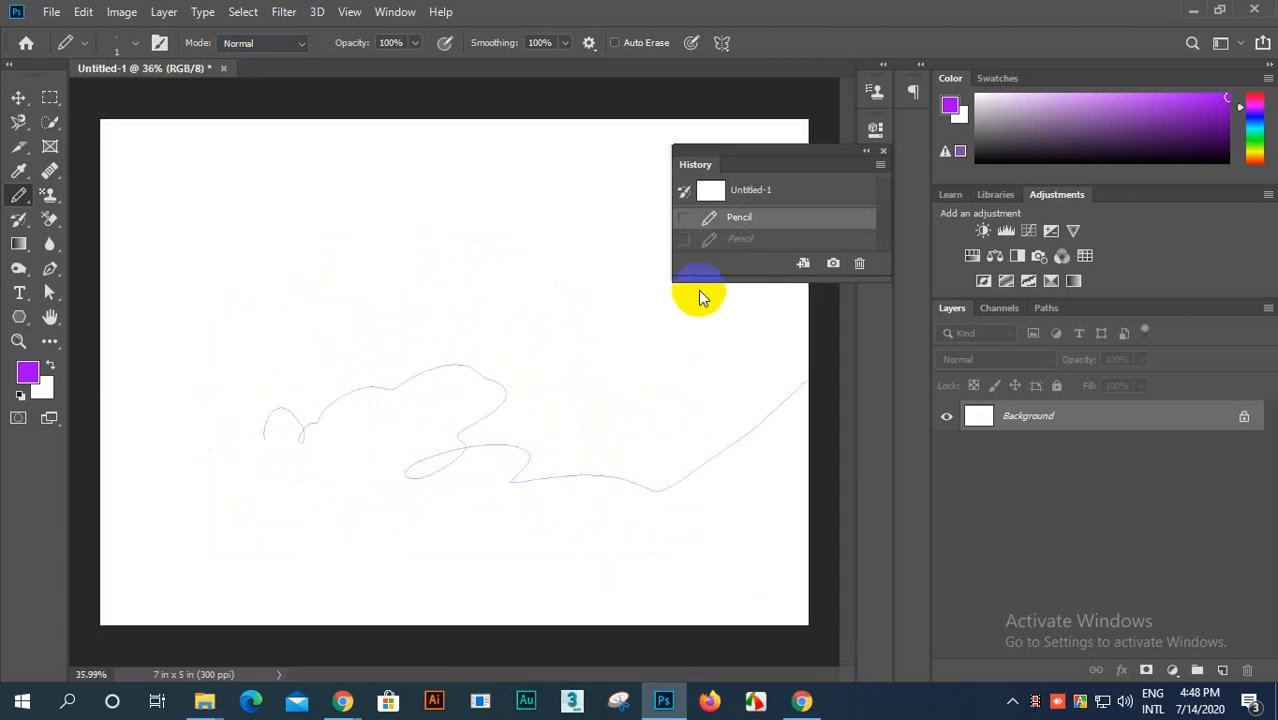
left_click(762, 191)
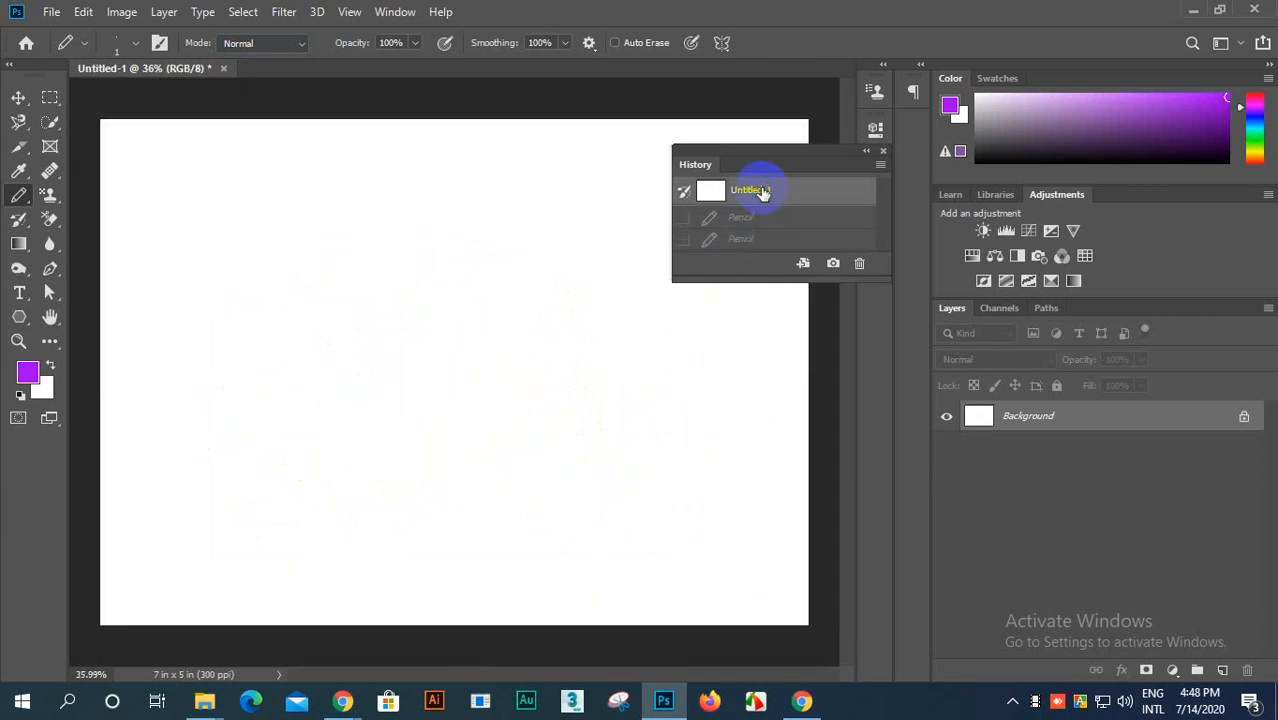
Step: Set the Pencil size to 47 px and draw one looping purple line across the canvas
left_click(131, 44)
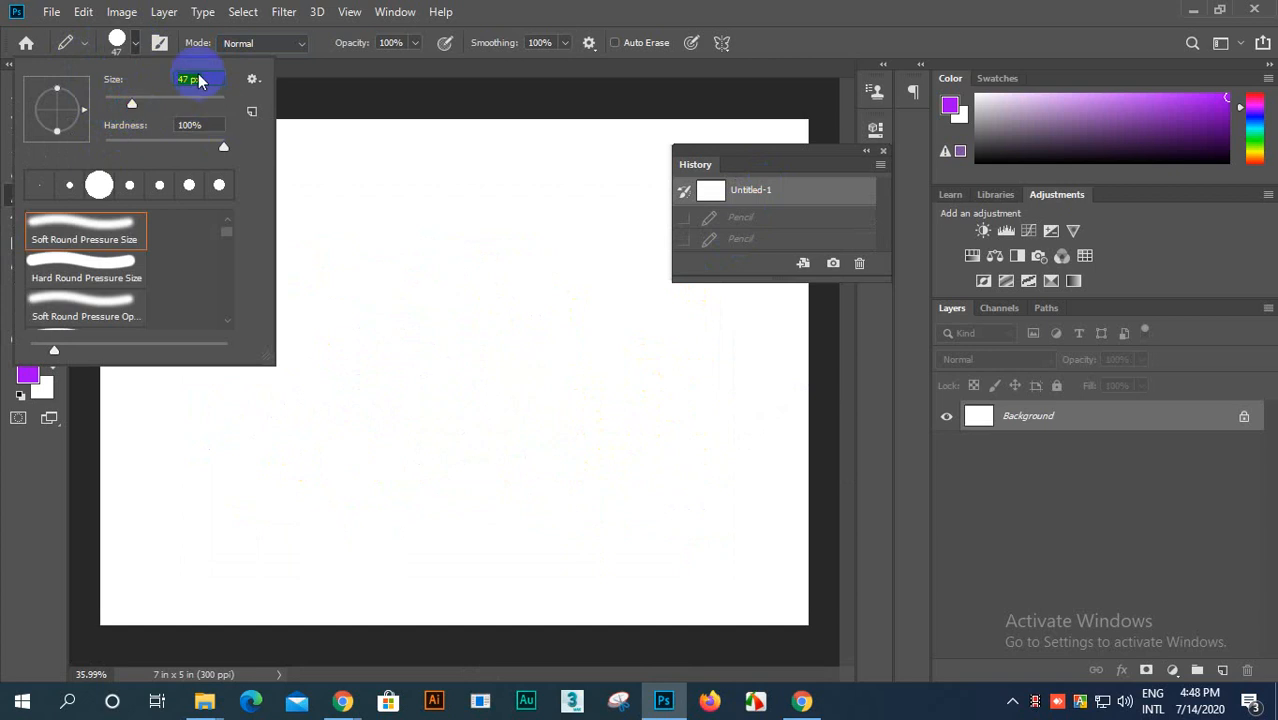
left_click(138, 45)
mouse_move(230, 342)
left_mouse_down()
mouse_move(272, 262)
mouse_move(358, 276)
mouse_move(442, 235)
mouse_move(436, 298)
mouse_move(330, 400)
mouse_move(424, 487)
mouse_move(250, 596)
mouse_move(237, 469)
mouse_move(450, 455)
mouse_move(469, 533)
mouse_move(572, 445)
mouse_move(487, 302)
mouse_move(552, 389)
mouse_move(522, 406)
mouse_move(588, 218)
mouse_move(488, 157)
mouse_move(625, 349)
mouse_move(590, 451)
mouse_move(549, 458)
mouse_move(587, 216)
mouse_move(407, 184)
mouse_move(670, 354)
mouse_move(483, 524)
mouse_move(608, 575)
mouse_move(389, 461)
mouse_move(427, 292)
mouse_move(481, 160)
mouse_move(294, 179)
mouse_move(277, 309)
mouse_move(287, 369)
mouse_move(268, 430)
mouse_move(210, 380)
mouse_move(235, 337)
left_mouse_up()
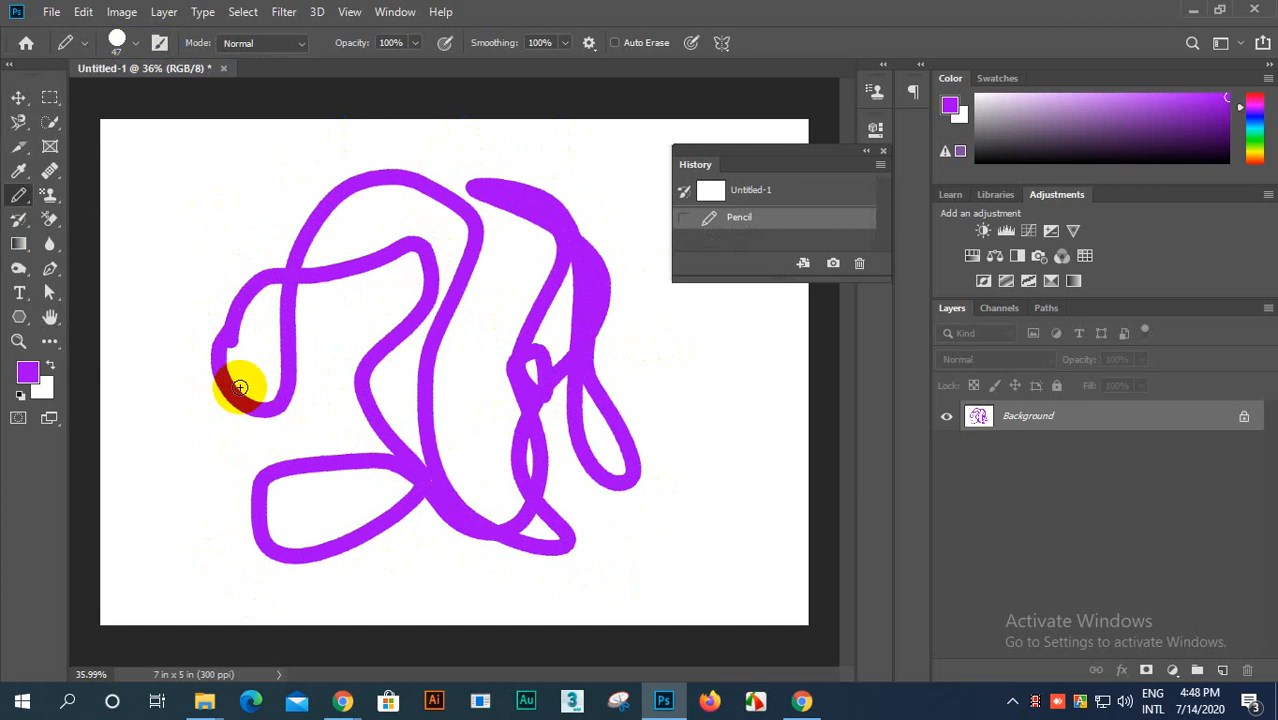
Step: Inspect the edges of the thick purple line at a higher magnification, and undo the stroke
scroll(380, 421, "down", 1)
scroll(383, 439, "up", 2)
scroll(383, 439, "up", 5)
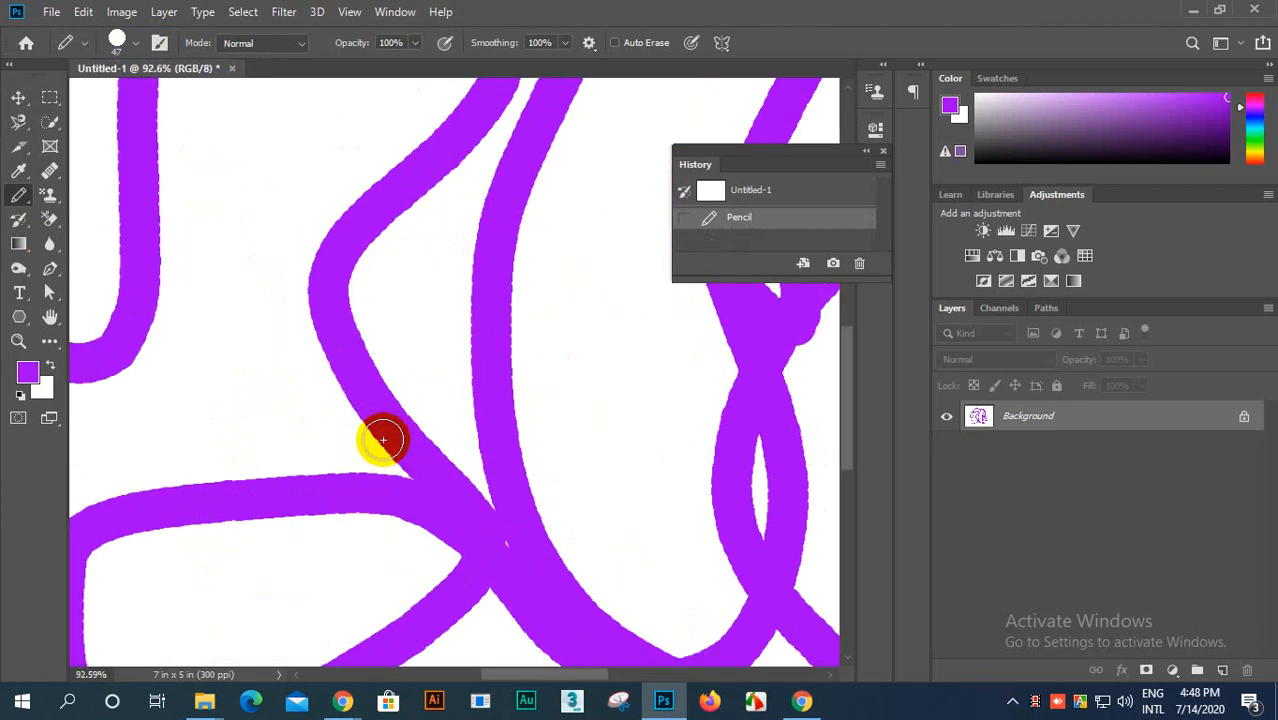
scroll(379, 434, "down", 6)
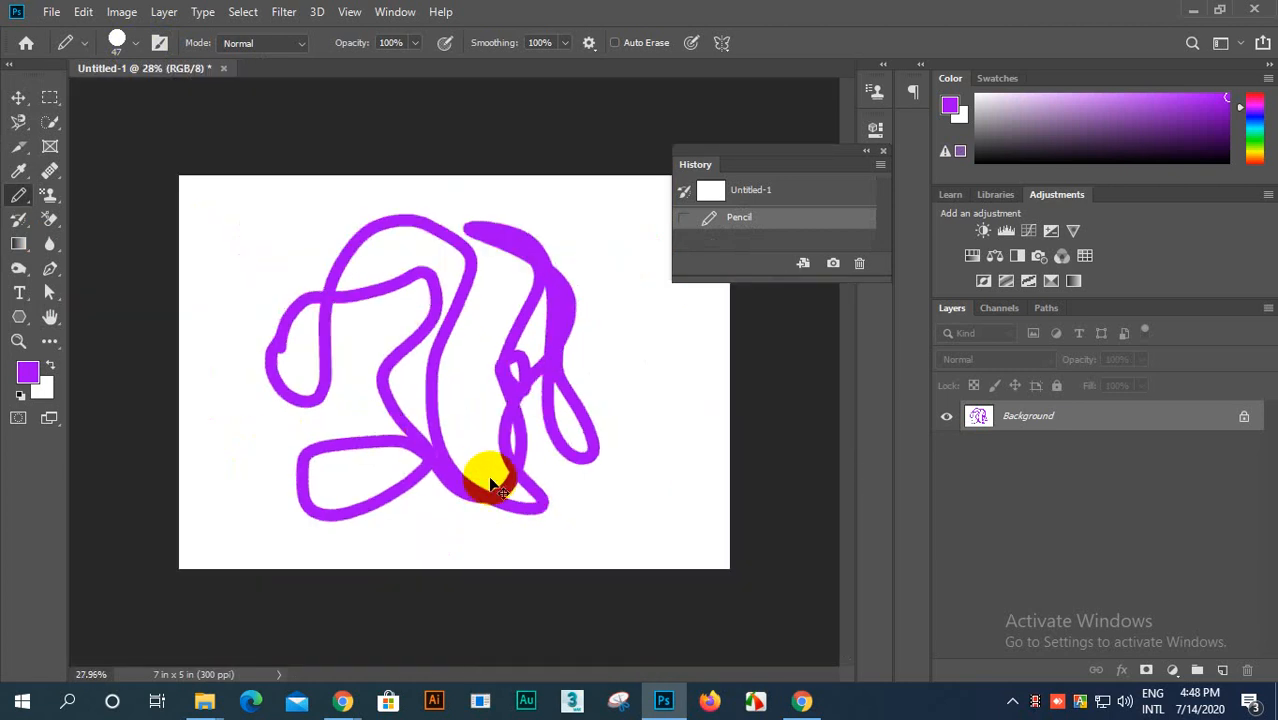
key("ctrl+z")
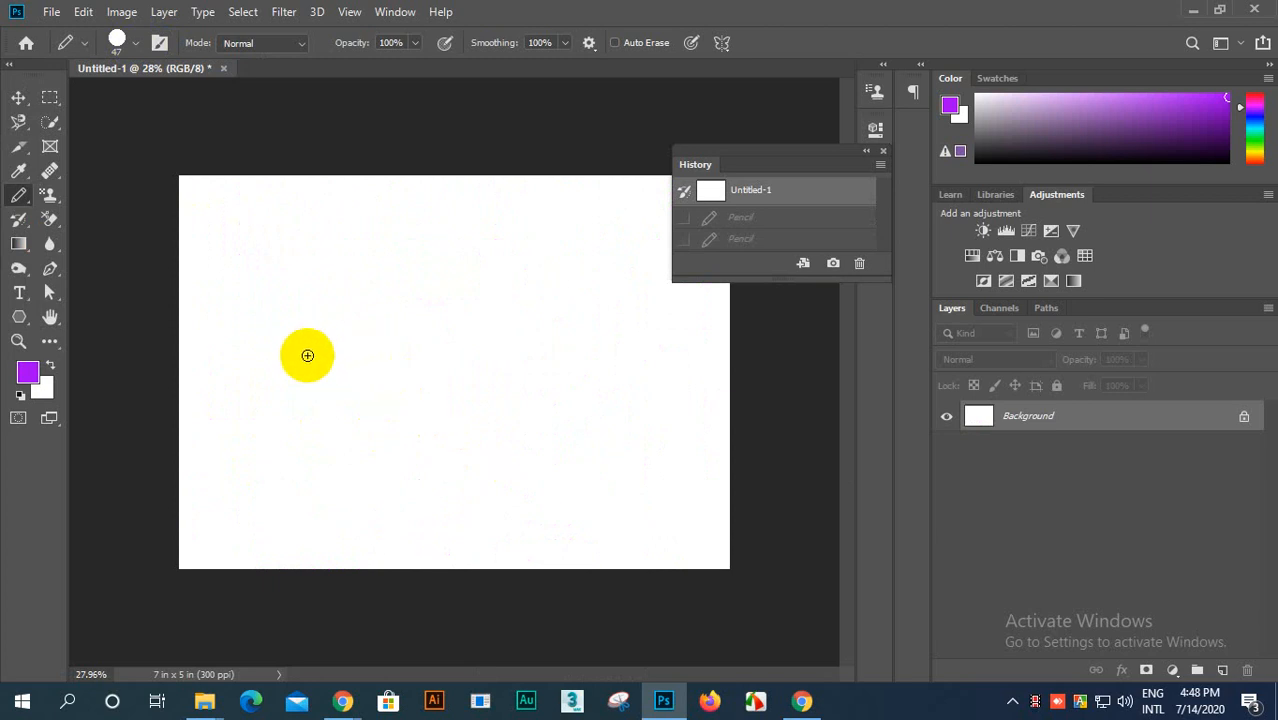
Step: Draw a freehand purple cartoon face with a closed head outline, a hood shape above it, and two eyes with pupils
mouse_move(272, 375)
left_mouse_down()
mouse_move(343, 340)
mouse_move(428, 394)
mouse_move(473, 297)
mouse_move(514, 320)
mouse_move(525, 396)
mouse_move(559, 425)
mouse_move(556, 508)
mouse_move(596, 531)
mouse_move(577, 551)
mouse_move(422, 561)
mouse_move(335, 541)
mouse_move(335, 483)
mouse_move(247, 449)
mouse_move(248, 409)
mouse_move(281, 366)
left_mouse_up()
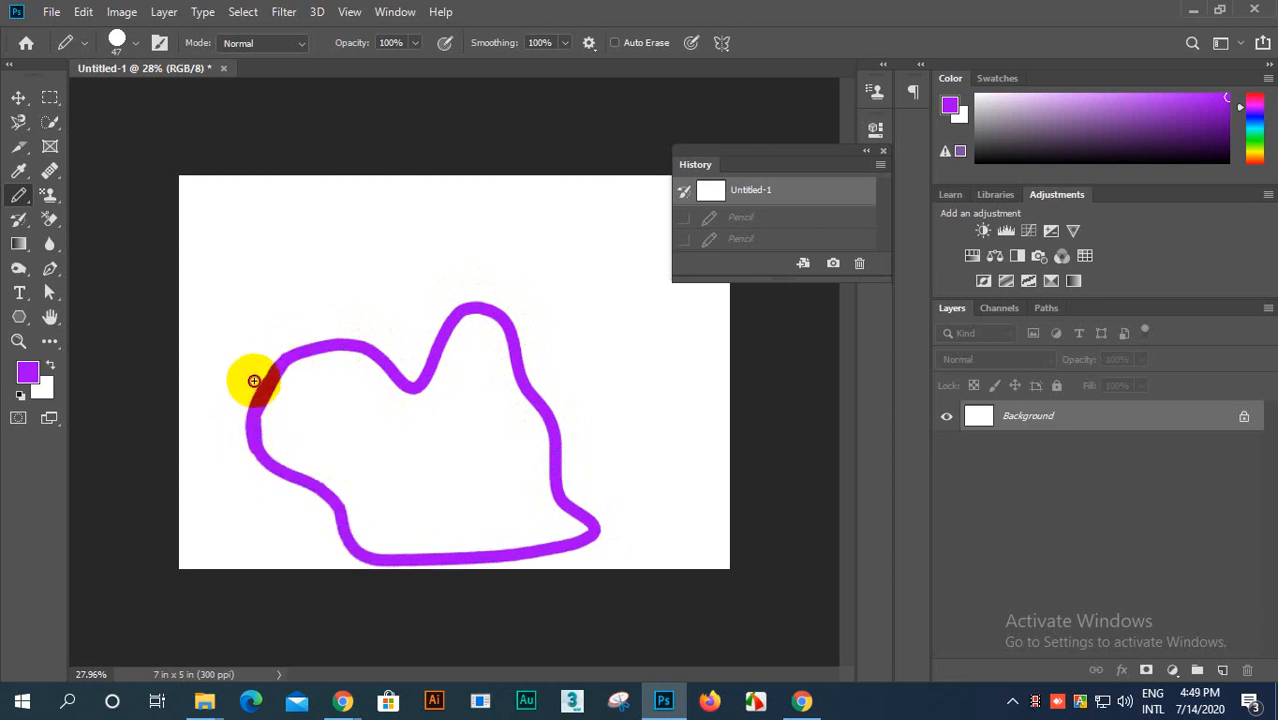
mouse_move(257, 377)
left_mouse_down()
mouse_move(322, 301)
mouse_move(340, 250)
mouse_move(336, 190)
mouse_move(467, 221)
mouse_move(486, 206)
mouse_move(563, 254)
mouse_move(549, 296)
mouse_move(583, 442)
mouse_move(545, 490)
left_mouse_up()
mouse_move(288, 404)
left_mouse_down()
mouse_move(387, 444)
mouse_move(456, 397)
mouse_move(498, 392)
mouse_move(392, 444)
left_mouse_up()
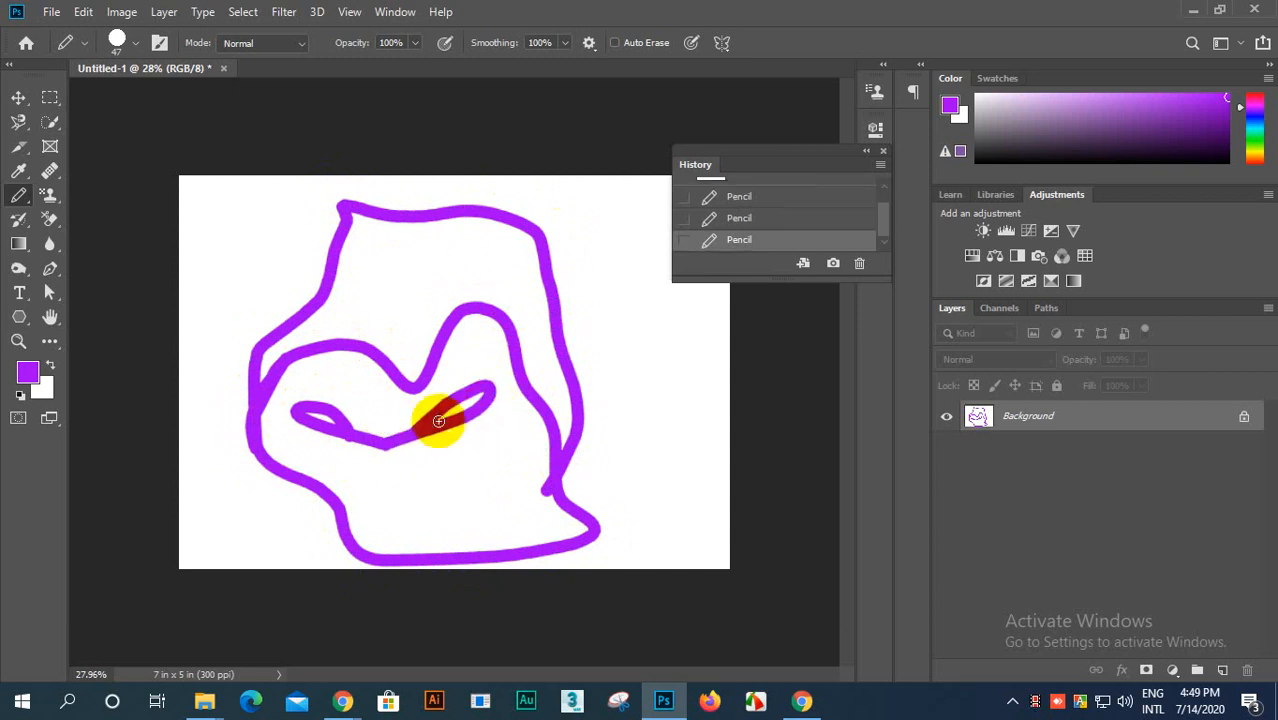
left_click(464, 407)
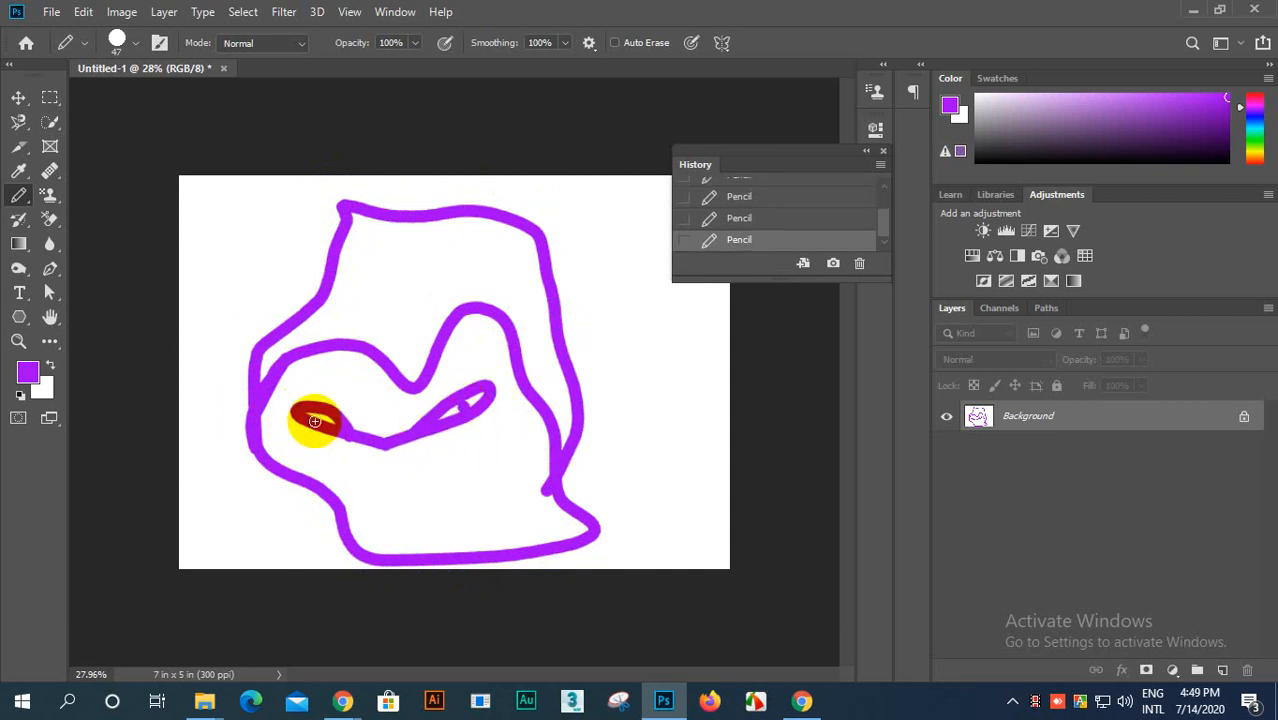
left_click(324, 417)
scroll(411, 434, "up", 6)
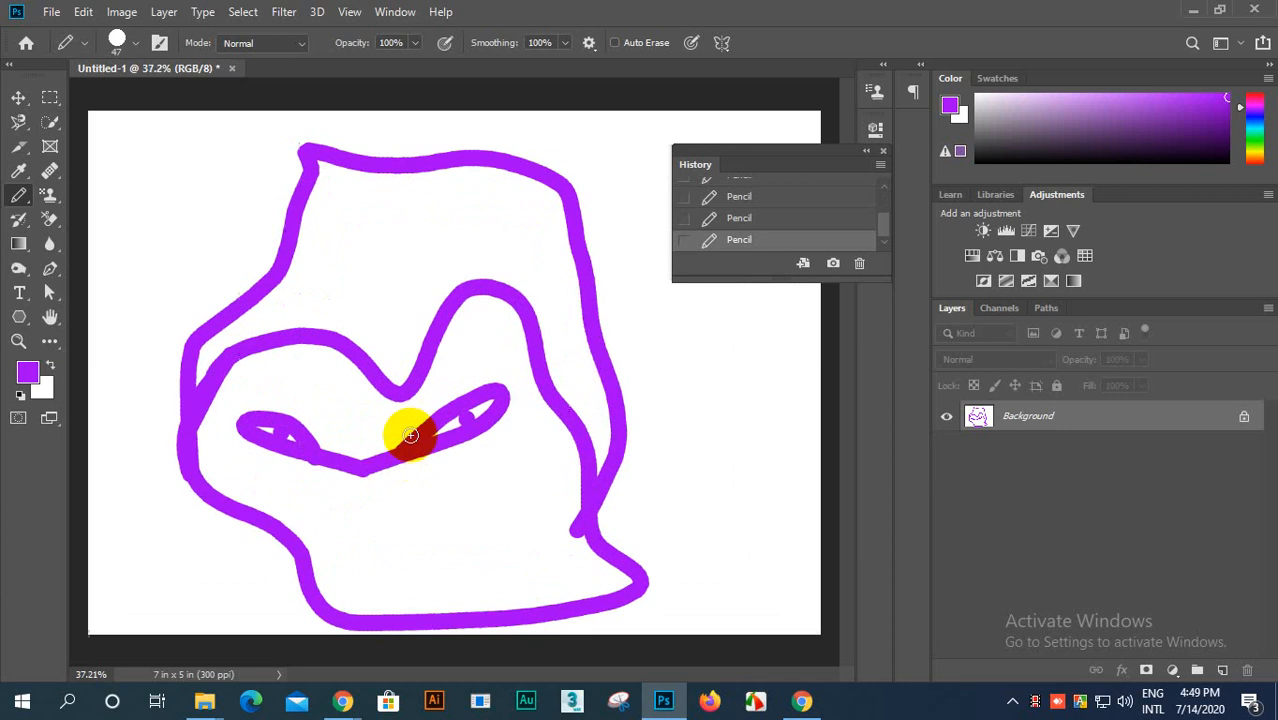
scroll(436, 422, "down", 4)
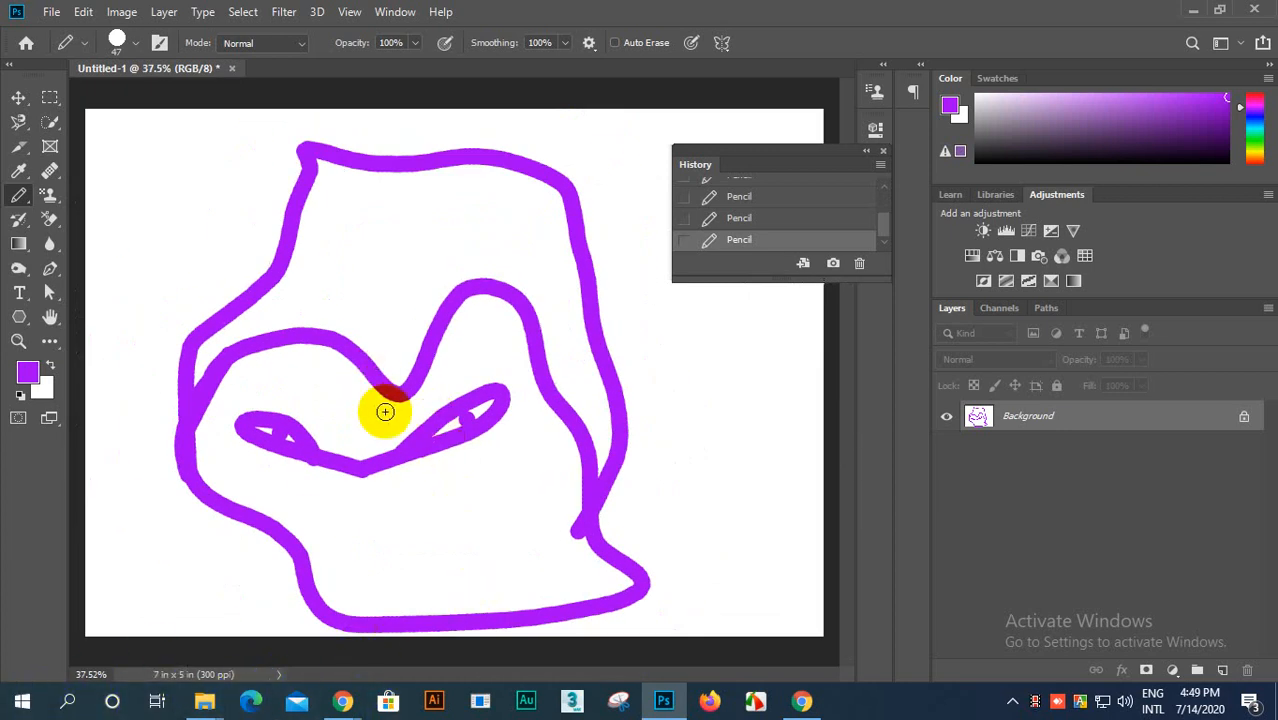
scroll(385, 408, "down", 1)
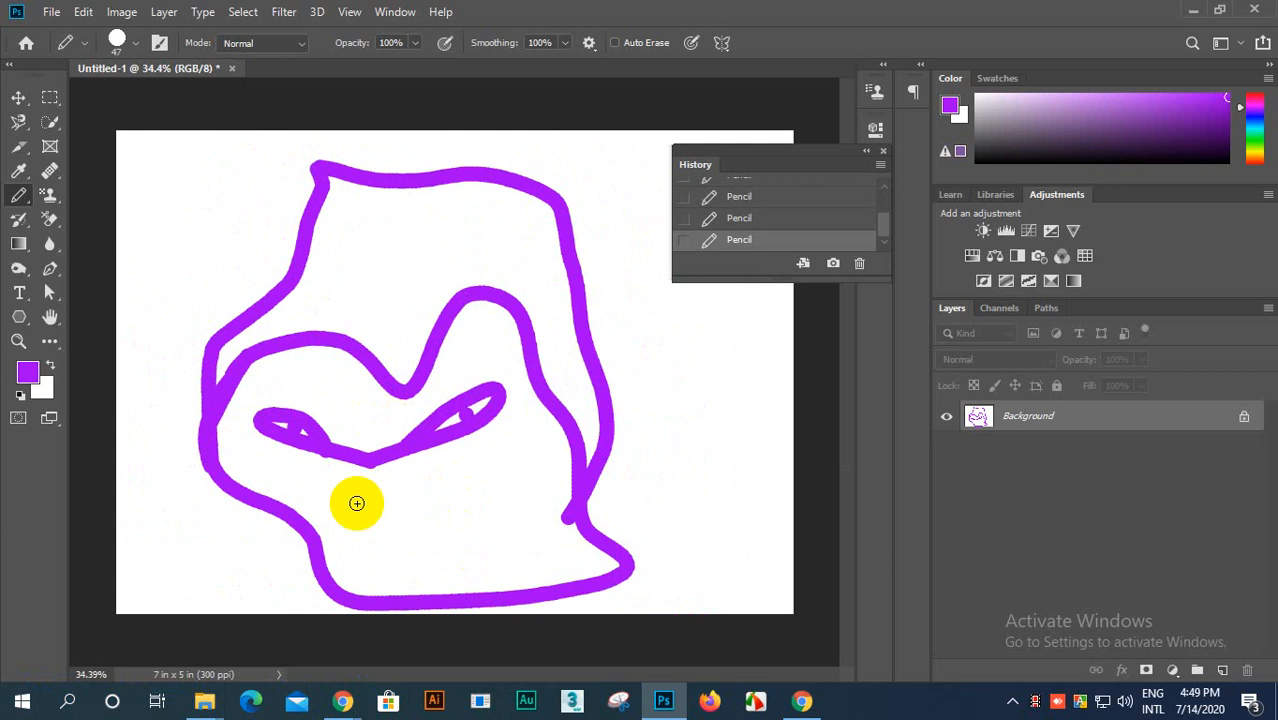
left_click(71, 673)
left_click(69, 692)
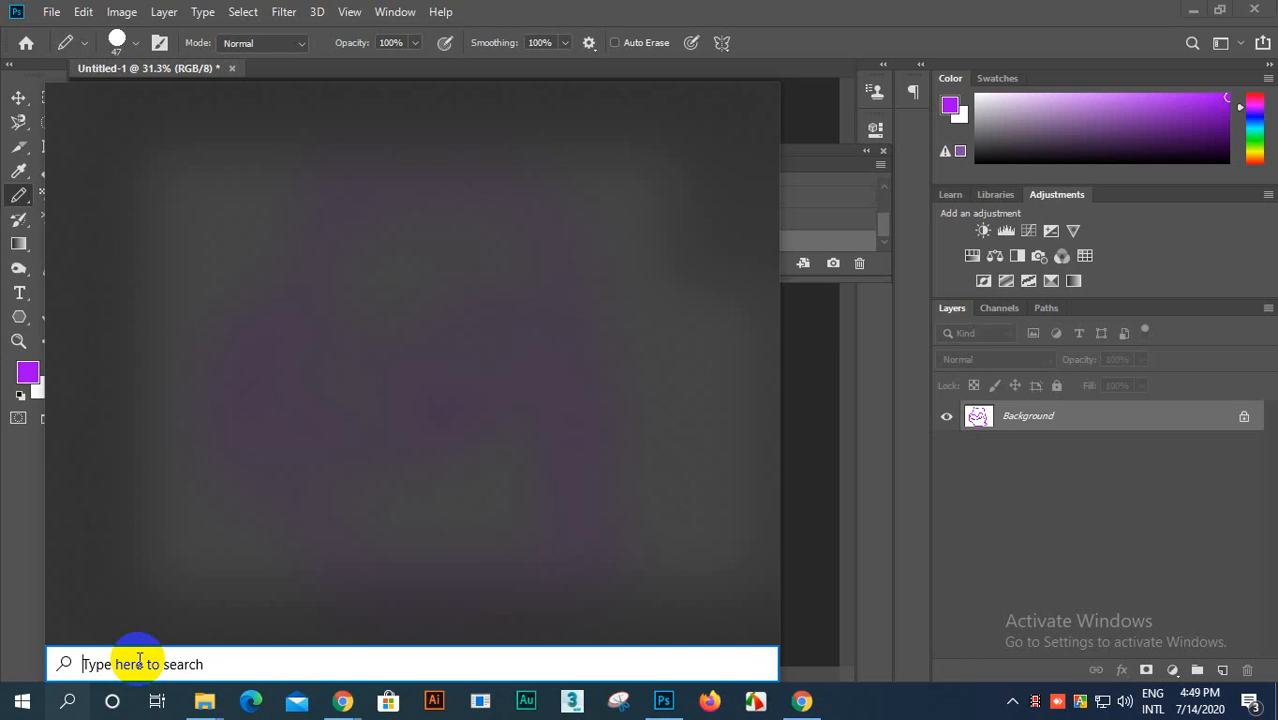
type("p")
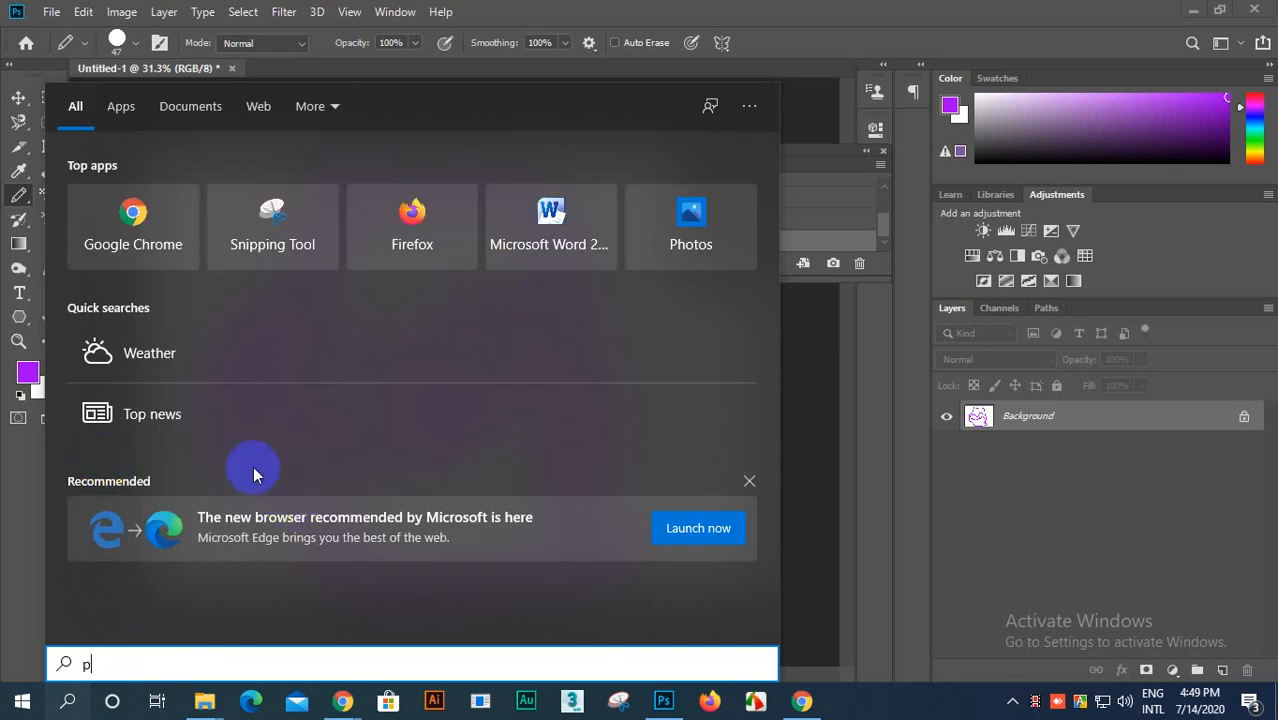
type("a")
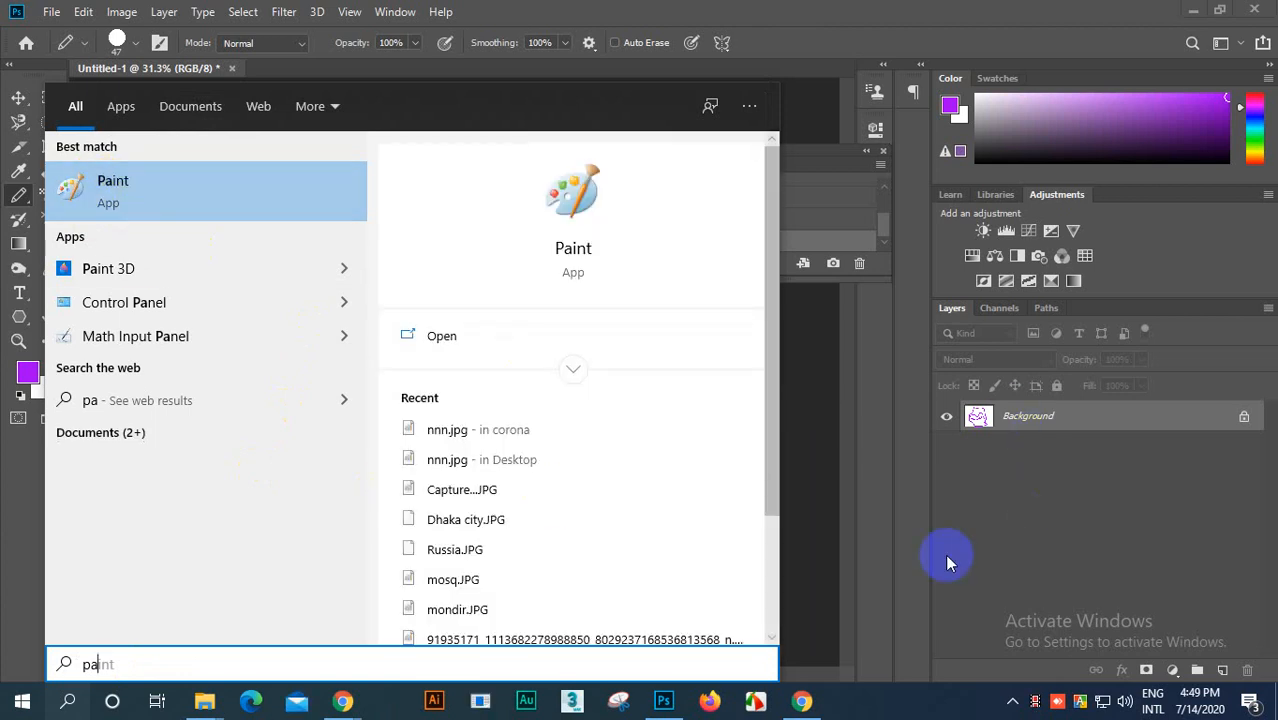
left_click(881, 530)
Step: Draw a curved, hook-shaped purple stroke below the eyes of the face
scroll(494, 442, "up", 9)
scroll(533, 264, "down", 3)
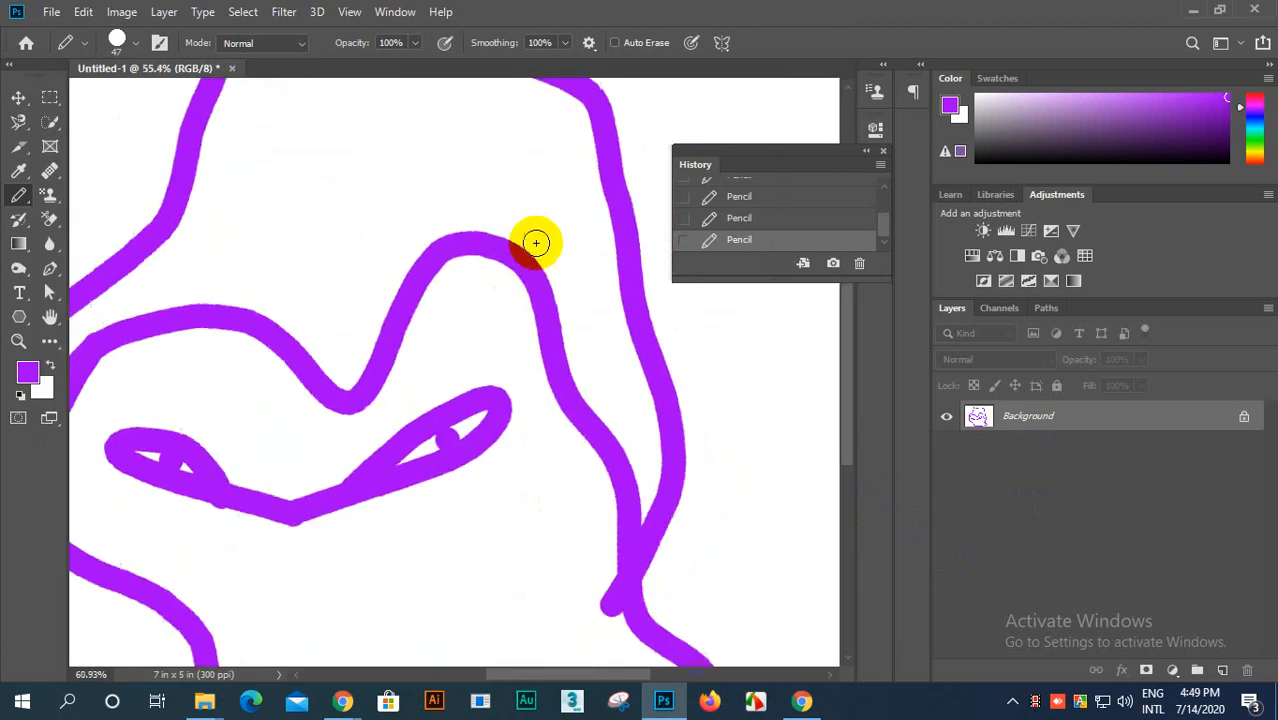
scroll(550, 300, "down", 6)
scroll(565, 345, "up", 1)
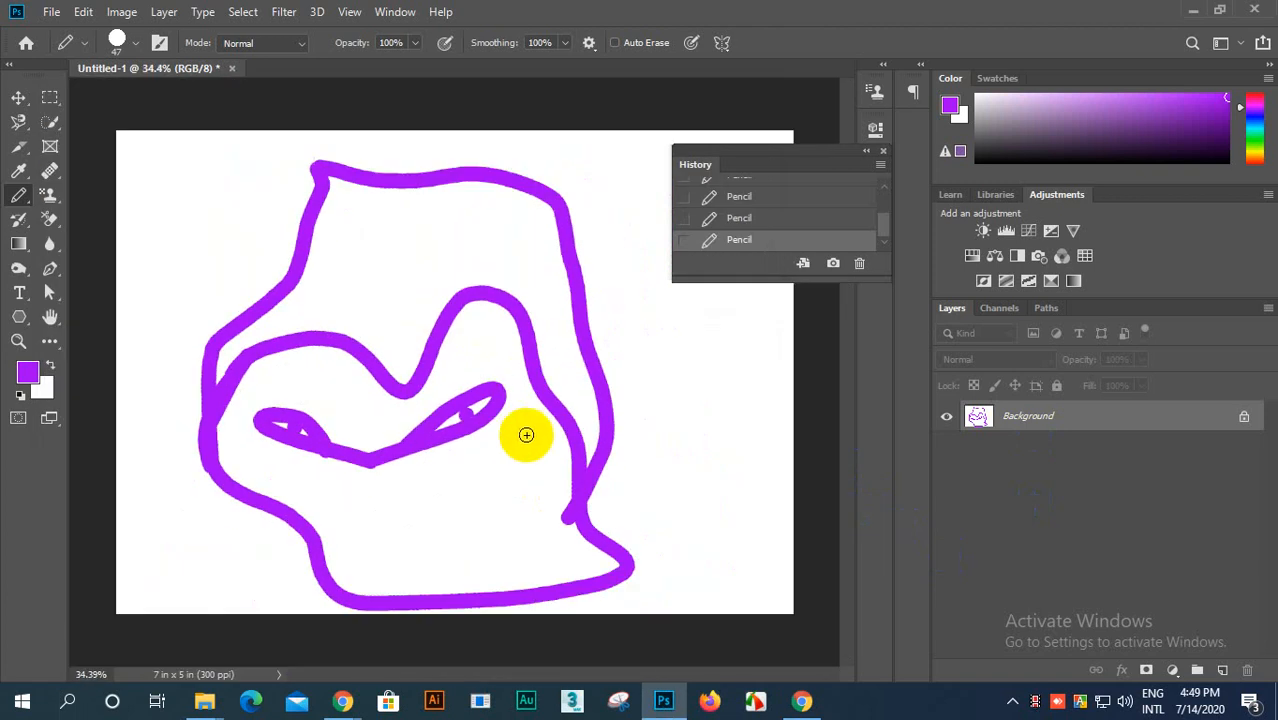
mouse_move(381, 487)
left_mouse_down()
mouse_move(383, 560)
mouse_move(438, 588)
mouse_move(432, 521)
left_mouse_up()
scroll(465, 543, "down", 2)
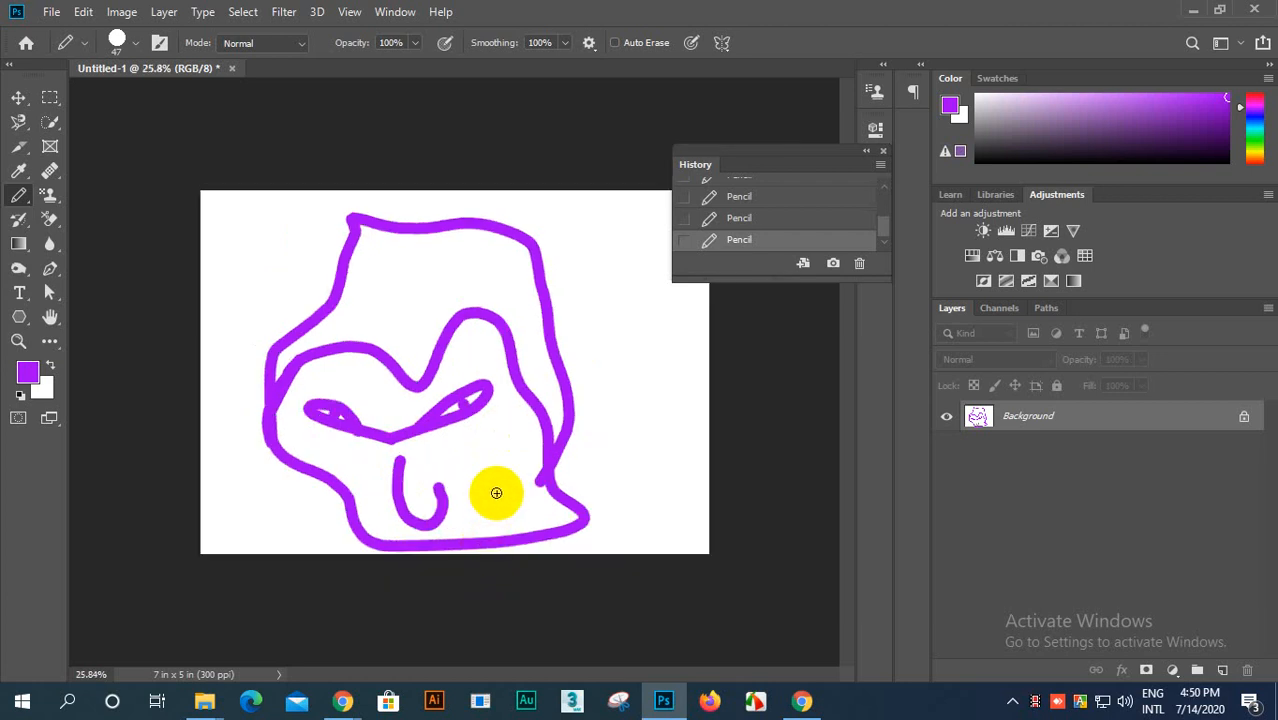
Step: Undo the last pencil strokes and revert Untitled-1 to its blank opening state in the history
key("ctrl+z")
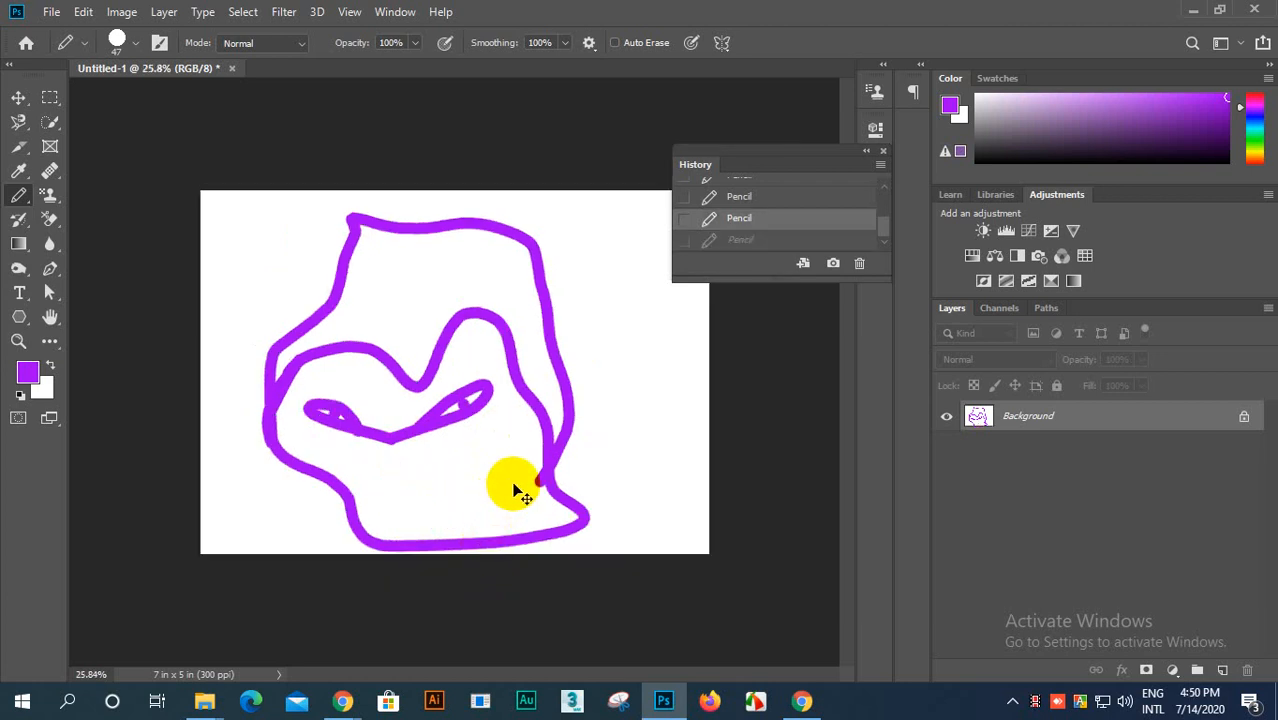
key("ctrl+z")
scroll(772, 200, "up", 3)
left_click(760, 190)
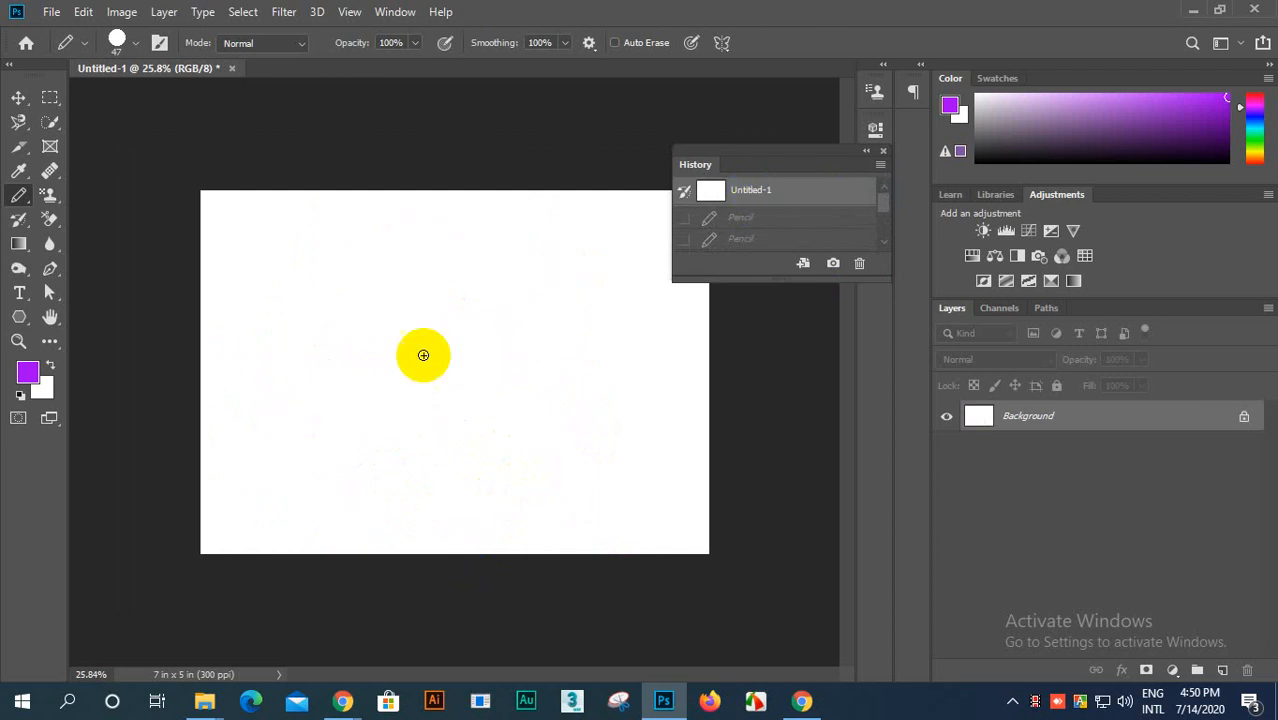
Step: Set the Pencil size to 105 px and reset the foreground and background colors to black and white
scroll(422, 351, "up", 2)
scroll(374, 282, "down", 1)
scroll(245, 315, "up", 1)
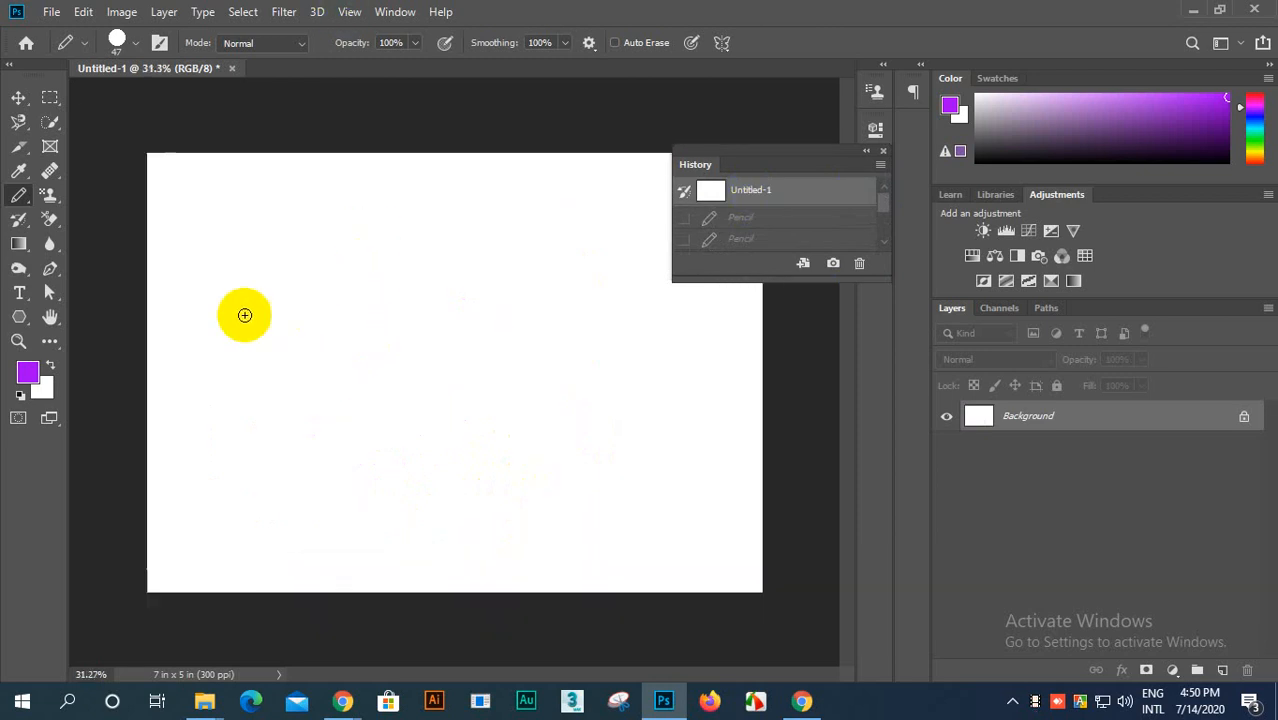
left_click(134, 42)
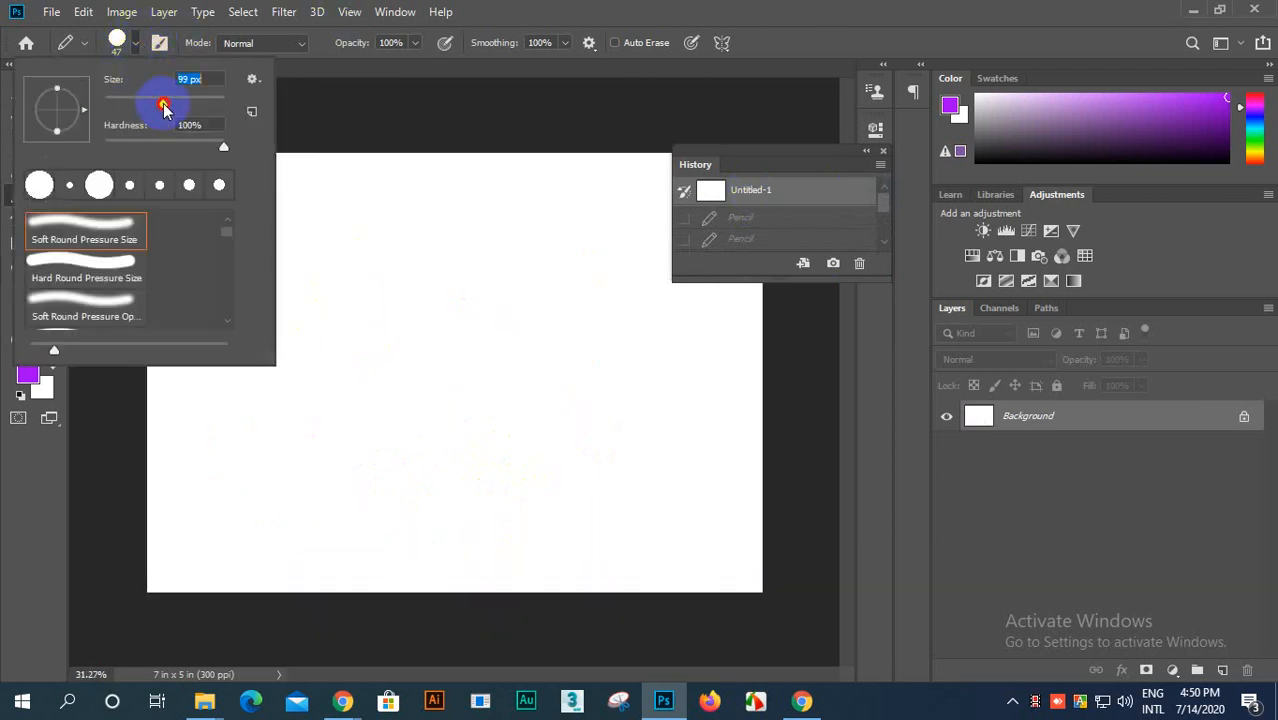
left_click(177, 382)
left_click(30, 377)
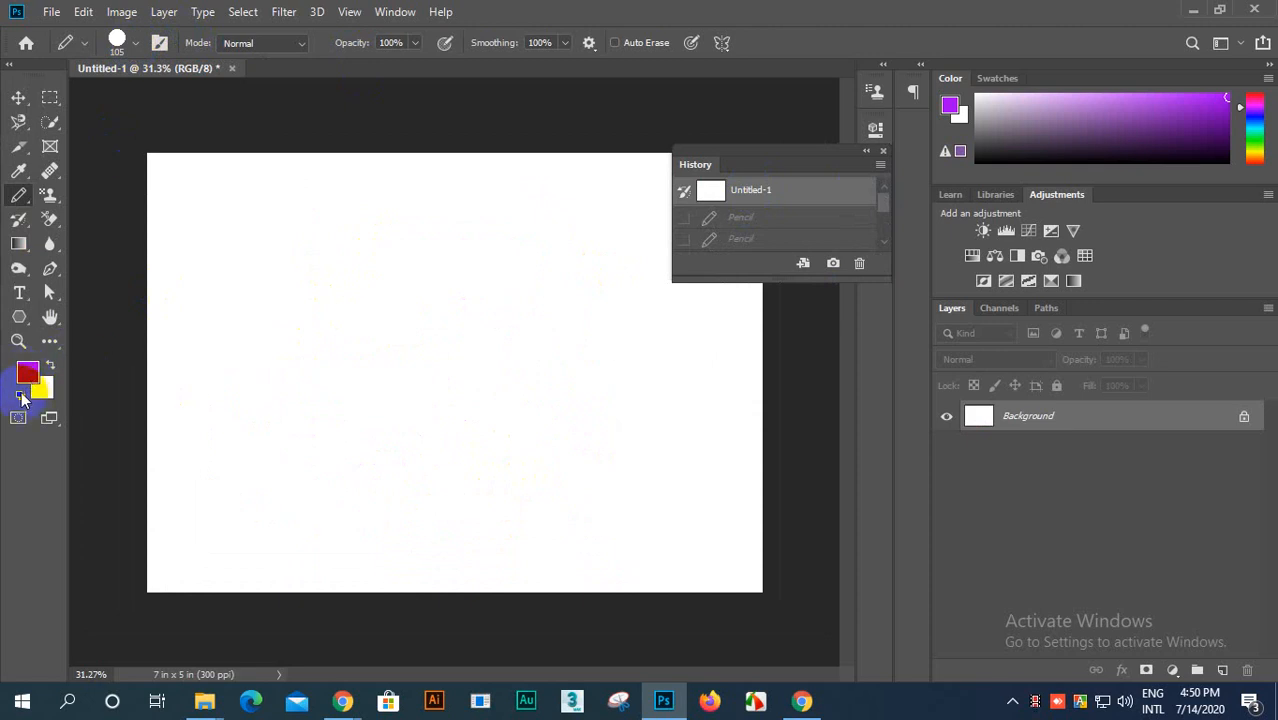
left_click(20, 395)
scroll(285, 414, "up", 2)
scroll(288, 419, "down", 1)
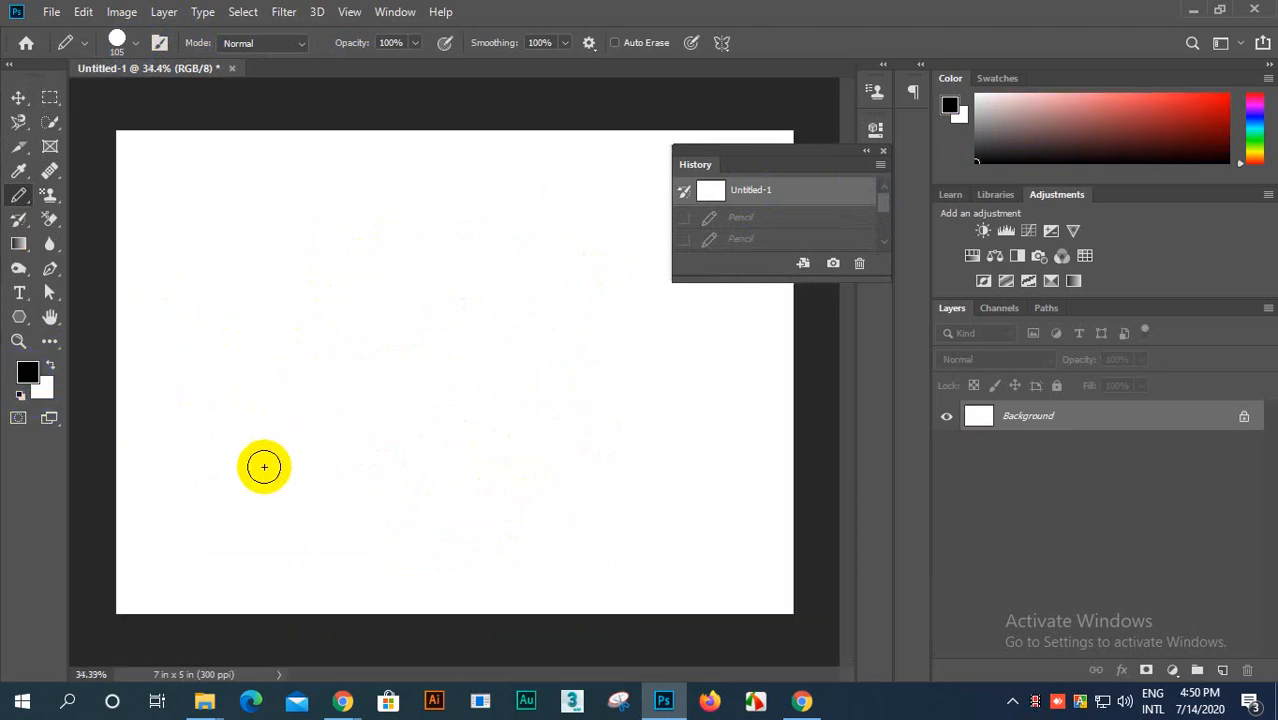
Step: Draw thick overlapping black scribbles on the canvas, and revert Untitled-1 to its blank opening state
mouse_move(264, 466)
left_mouse_down()
mouse_move(274, 342)
mouse_move(442, 285)
mouse_move(542, 379)
mouse_move(515, 466)
left_mouse_up()
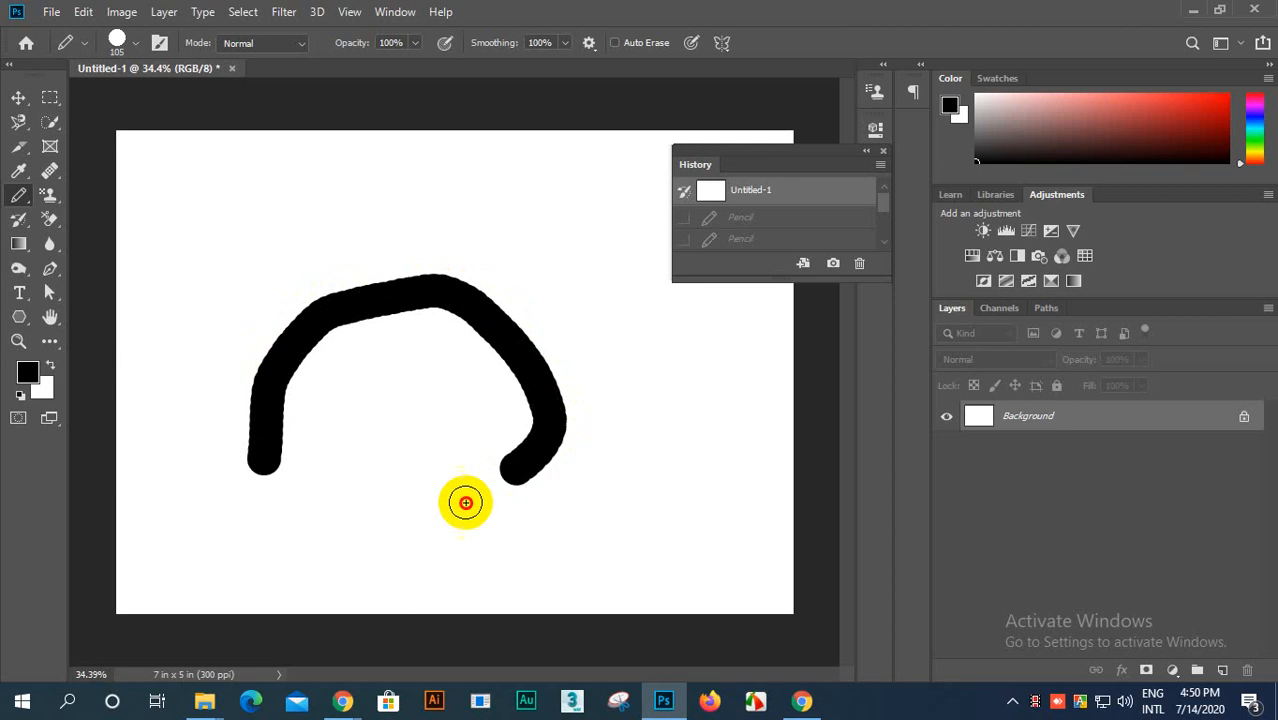
mouse_move(466, 503)
left_mouse_down()
mouse_move(388, 517)
mouse_move(387, 449)
mouse_move(457, 261)
mouse_move(442, 184)
mouse_move(239, 188)
mouse_move(216, 328)
mouse_move(242, 454)
mouse_move(325, 482)
mouse_move(410, 340)
left_mouse_up()
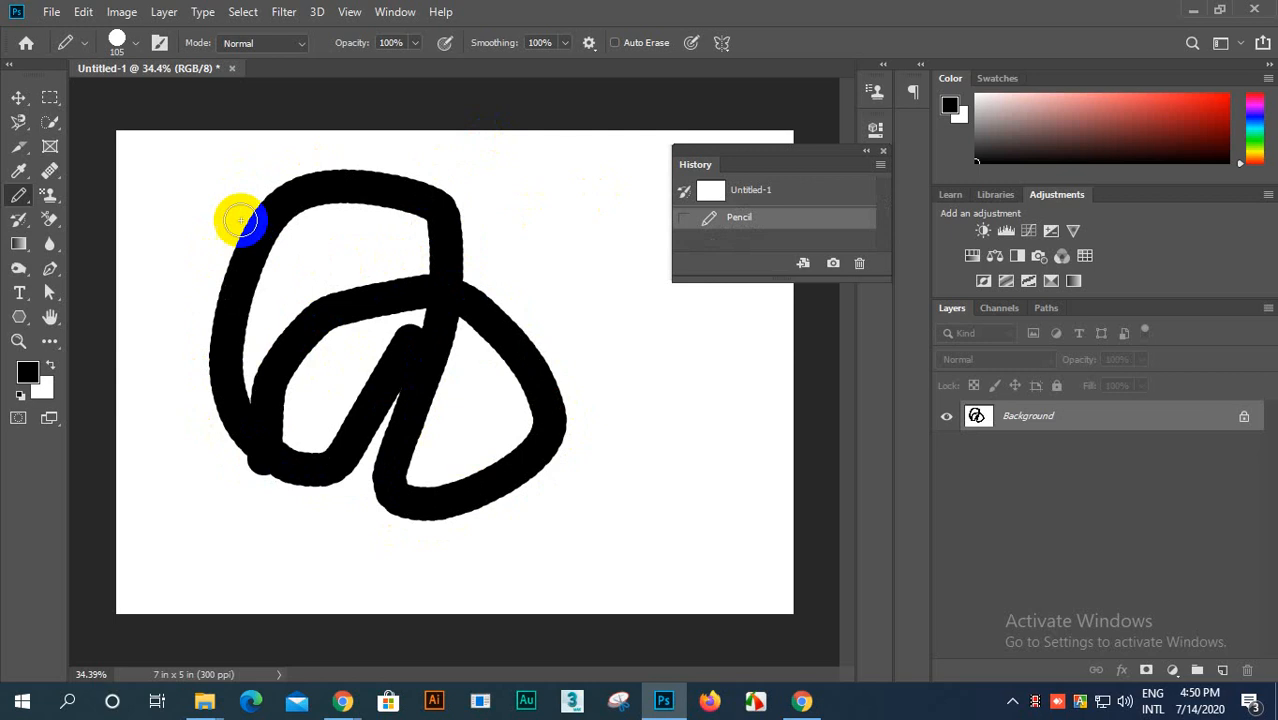
mouse_move(240, 220)
left_mouse_down()
mouse_move(353, 159)
mouse_move(475, 175)
mouse_move(474, 232)
mouse_move(285, 311)
mouse_move(202, 452)
mouse_move(296, 538)
mouse_move(531, 422)
mouse_move(512, 212)
mouse_move(194, 171)
mouse_move(146, 331)
mouse_move(329, 443)
mouse_move(758, 413)
left_mouse_up()
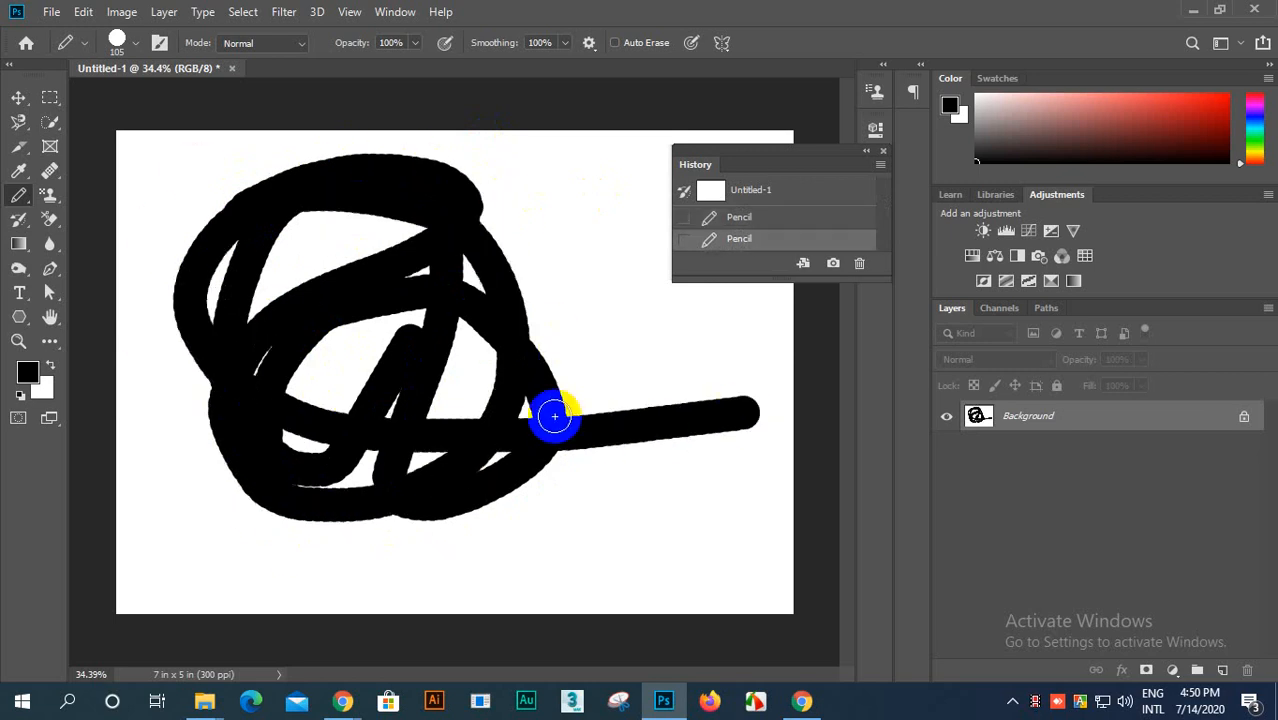
left_click(748, 194)
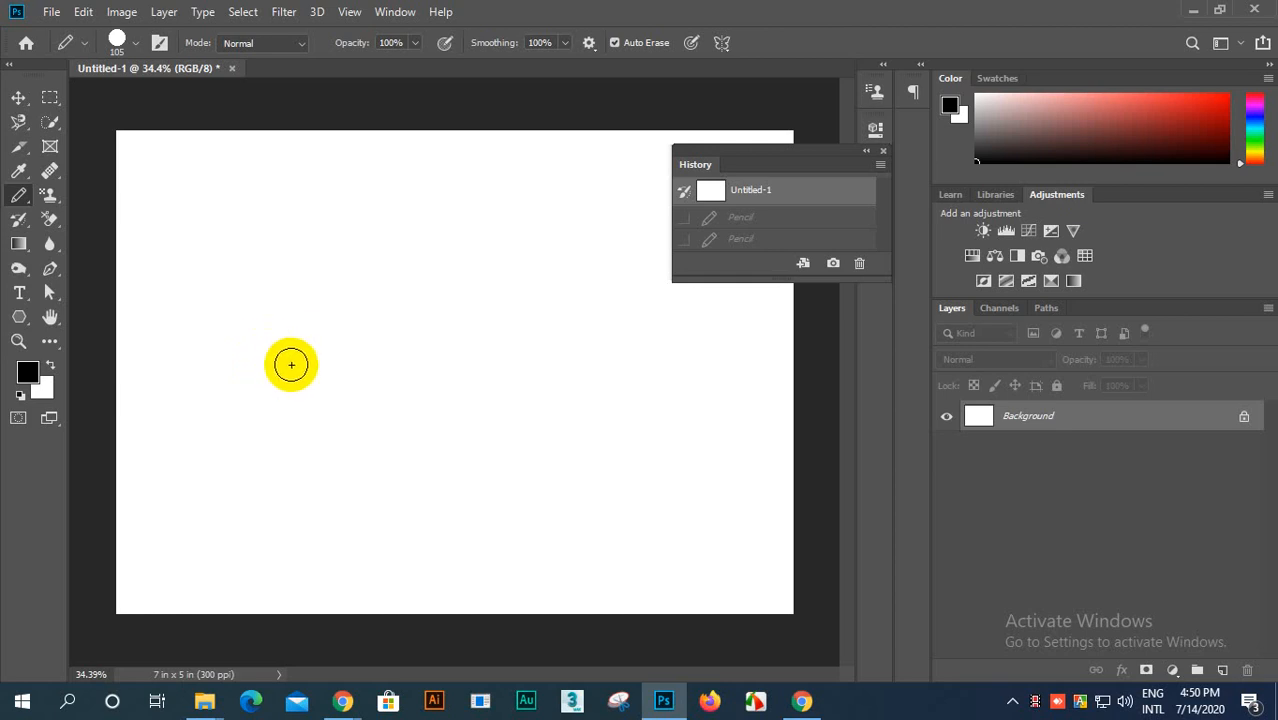
Step: With Auto Erase enabled, draw a looping black figure and erase it by stroking over it with the Pencil
mouse_move(285, 363)
left_mouse_down()
mouse_move(342, 283)
mouse_move(429, 286)
mouse_move(439, 320)
mouse_move(359, 485)
mouse_move(370, 519)
mouse_move(473, 539)
mouse_move(517, 468)
mouse_move(474, 403)
mouse_move(365, 420)
left_mouse_up()
mouse_move(268, 443)
left_mouse_down()
mouse_move(232, 376)
mouse_move(250, 350)
mouse_move(340, 316)
left_mouse_up()
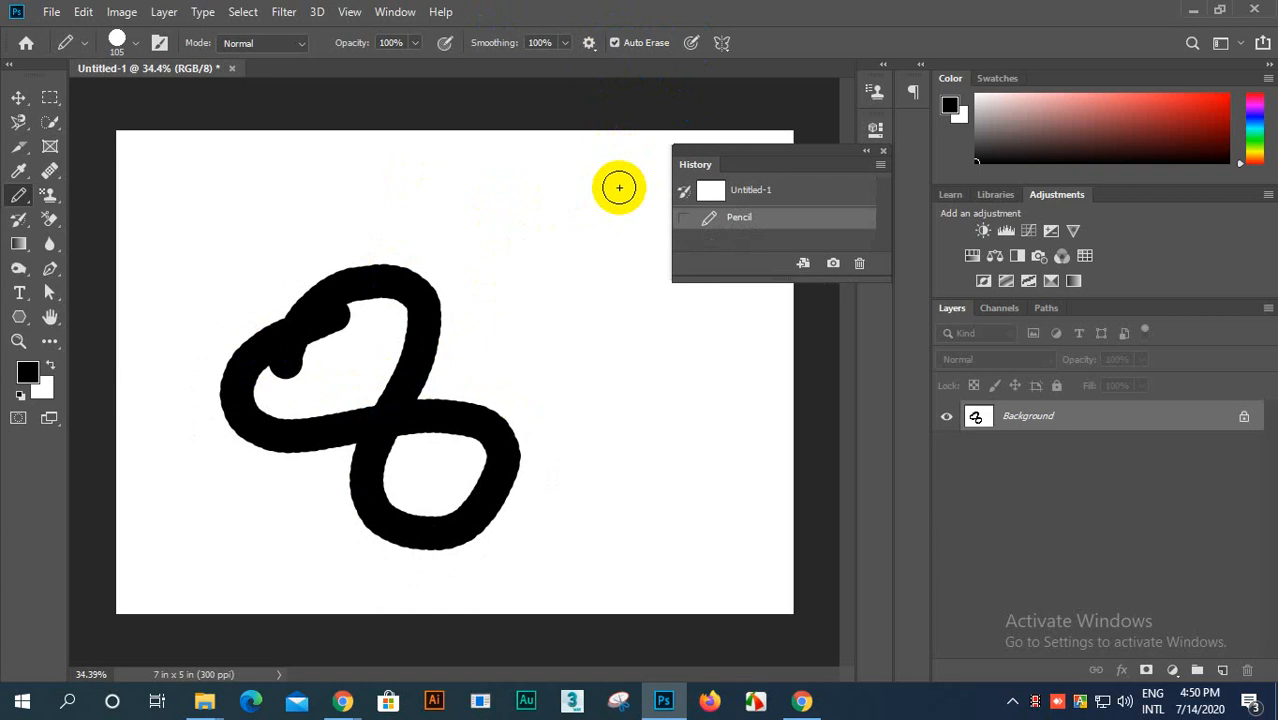
left_click(299, 338)
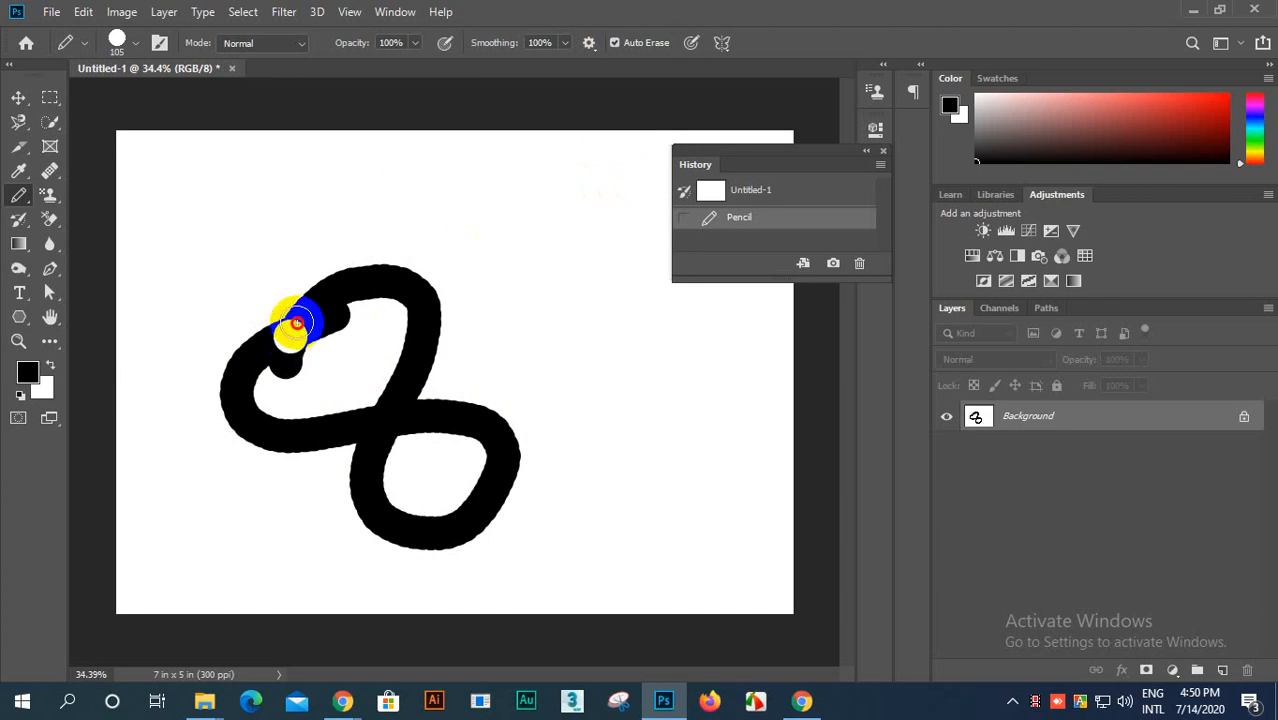
mouse_move(324, 294)
left_mouse_down()
mouse_move(413, 273)
mouse_move(424, 332)
mouse_move(379, 449)
mouse_move(383, 474)
mouse_move(417, 535)
mouse_move(492, 526)
mouse_move(501, 465)
mouse_move(453, 428)
mouse_move(279, 431)
mouse_move(191, 412)
mouse_move(214, 334)
mouse_move(283, 310)
mouse_move(318, 317)
mouse_move(230, 370)
mouse_move(289, 368)
mouse_move(320, 322)
mouse_move(366, 313)
mouse_move(383, 263)
mouse_move(348, 259)
mouse_move(427, 238)
mouse_move(369, 397)
mouse_move(397, 448)
mouse_move(432, 307)
mouse_move(441, 326)
mouse_move(454, 299)
mouse_move(404, 340)
mouse_move(400, 261)
mouse_move(421, 252)
mouse_move(404, 235)
mouse_move(270, 408)
mouse_move(254, 415)
mouse_move(254, 387)
mouse_move(233, 408)
mouse_move(224, 400)
mouse_move(248, 305)
mouse_move(241, 429)
mouse_move(433, 470)
mouse_move(454, 415)
mouse_move(434, 383)
mouse_move(476, 344)
mouse_move(347, 410)
mouse_move(375, 376)
mouse_move(276, 405)
mouse_move(262, 444)
mouse_move(251, 397)
mouse_move(313, 491)
mouse_move(279, 425)
mouse_move(224, 408)
mouse_move(233, 443)
mouse_move(255, 377)
mouse_move(297, 406)
mouse_move(292, 355)
mouse_move(373, 488)
mouse_move(379, 440)
mouse_move(366, 549)
mouse_move(414, 567)
mouse_move(452, 556)
mouse_move(456, 538)
mouse_move(337, 522)
mouse_move(447, 518)
mouse_move(442, 389)
mouse_move(497, 508)
mouse_move(428, 403)
mouse_move(411, 523)
mouse_move(351, 537)
mouse_move(381, 401)
mouse_move(414, 444)
left_mouse_up()
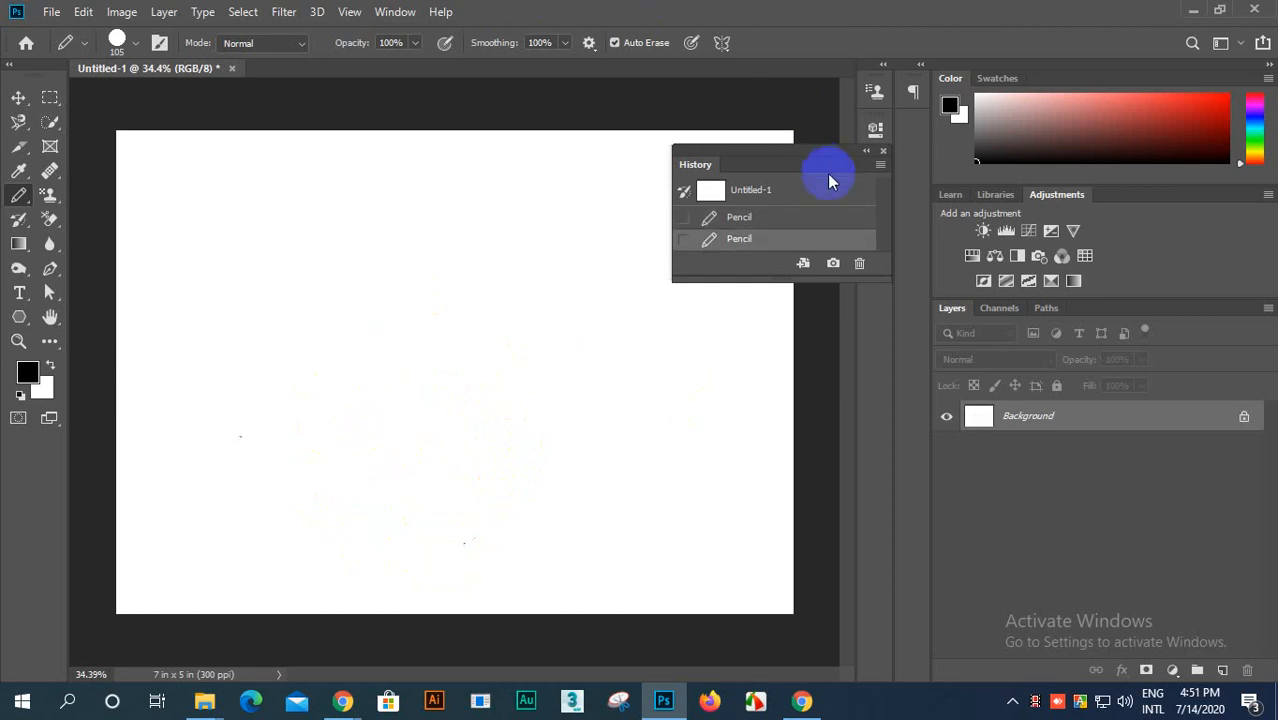
Step: Dock the floating History panel beside Adjustments
left_click_drag(828, 176, 970, 200)
scroll(436, 317, "down", 1)
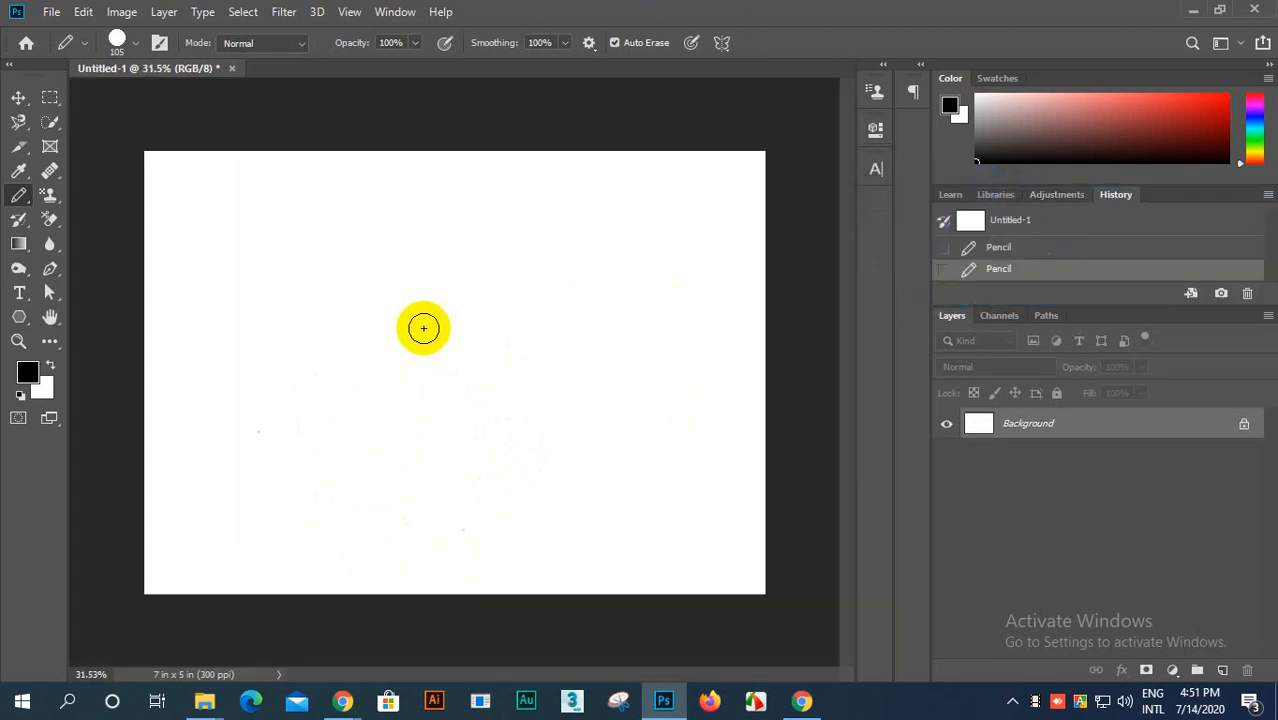
Step: Turn off Auto Erase and draw a black freehand outline across the canvas, with one stroke starting on existing black
left_click(614, 42)
left_click_drag(333, 337, 470, 320)
mouse_move(559, 323)
left_mouse_down()
mouse_move(593, 272)
mouse_move(517, 228)
mouse_move(472, 254)
left_mouse_up()
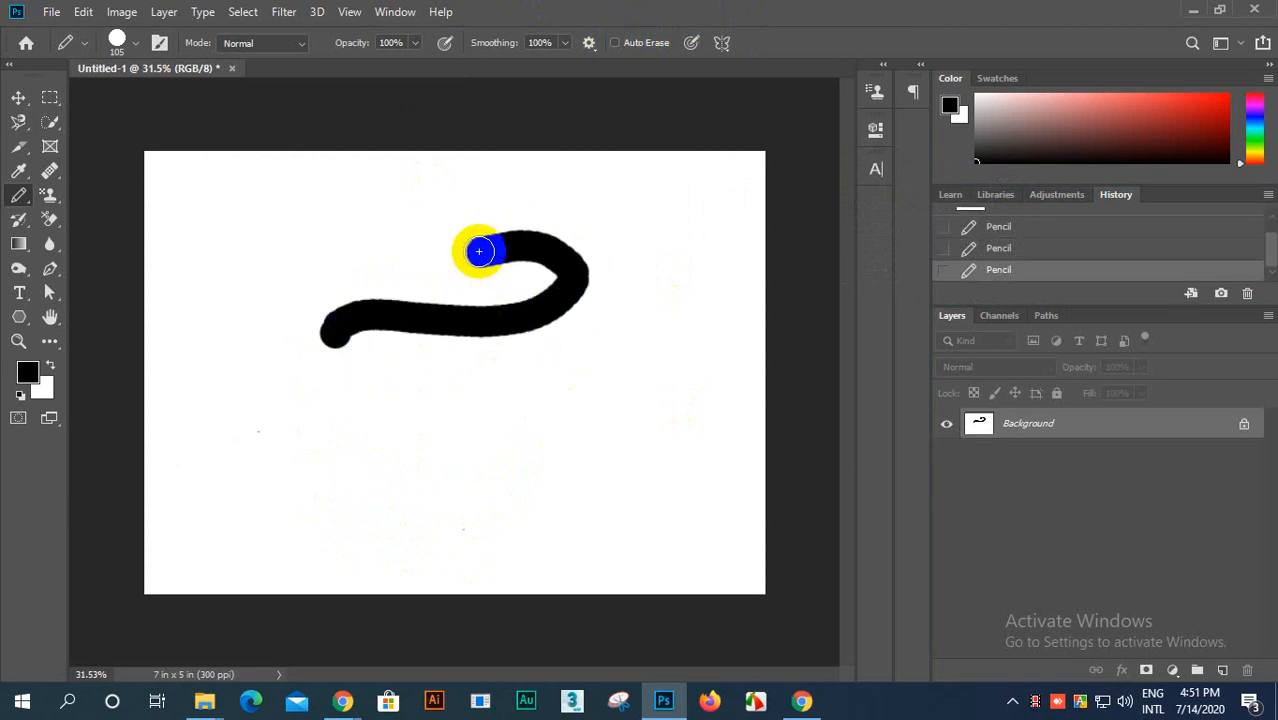
mouse_move(485, 257)
left_mouse_down()
mouse_move(470, 218)
mouse_move(518, 202)
mouse_move(637, 253)
mouse_move(714, 173)
mouse_move(643, 154)
mouse_move(694, 278)
mouse_move(646, 373)
mouse_move(541, 500)
mouse_move(595, 538)
mouse_move(608, 405)
mouse_move(477, 419)
mouse_move(321, 371)
mouse_move(217, 382)
mouse_move(279, 311)
mouse_move(328, 312)
mouse_move(330, 351)
left_mouse_up()
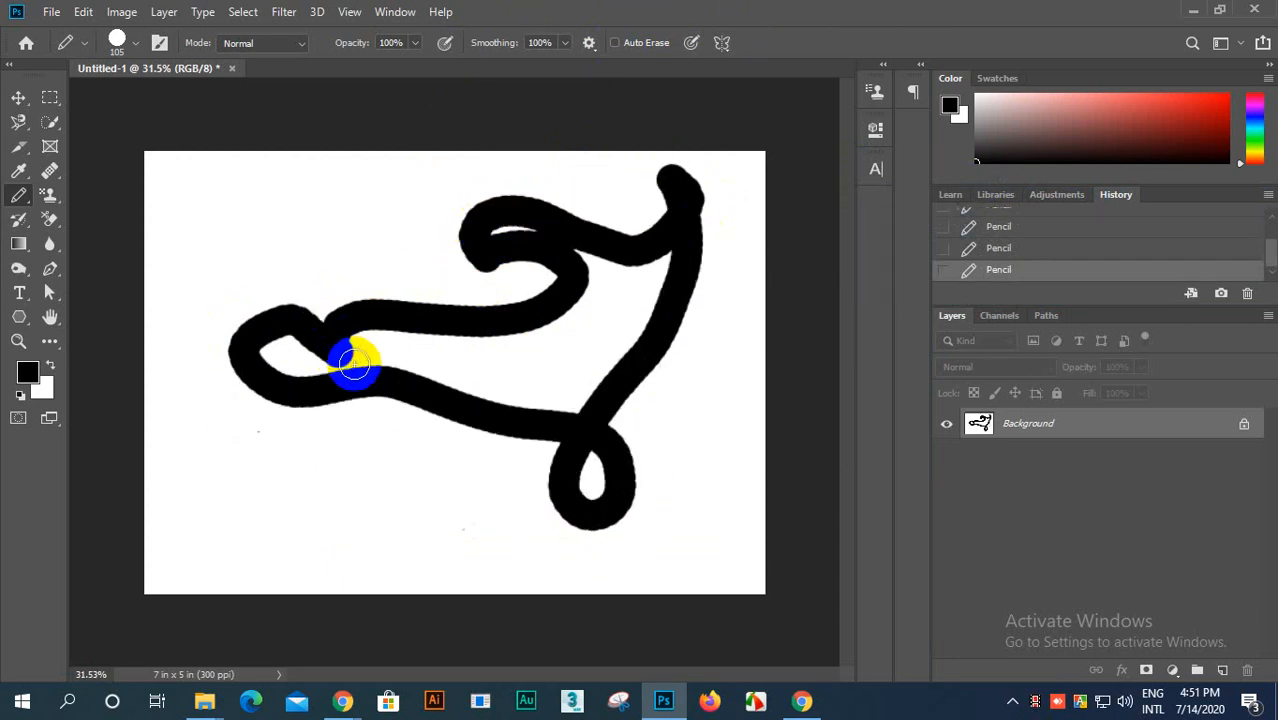
Step: Undo the last two black pencil strokes
scroll(522, 328, "up", 3)
scroll(530, 320, "down", 3)
scroll(578, 384, "up", 2)
scroll(579, 386, "down", 3)
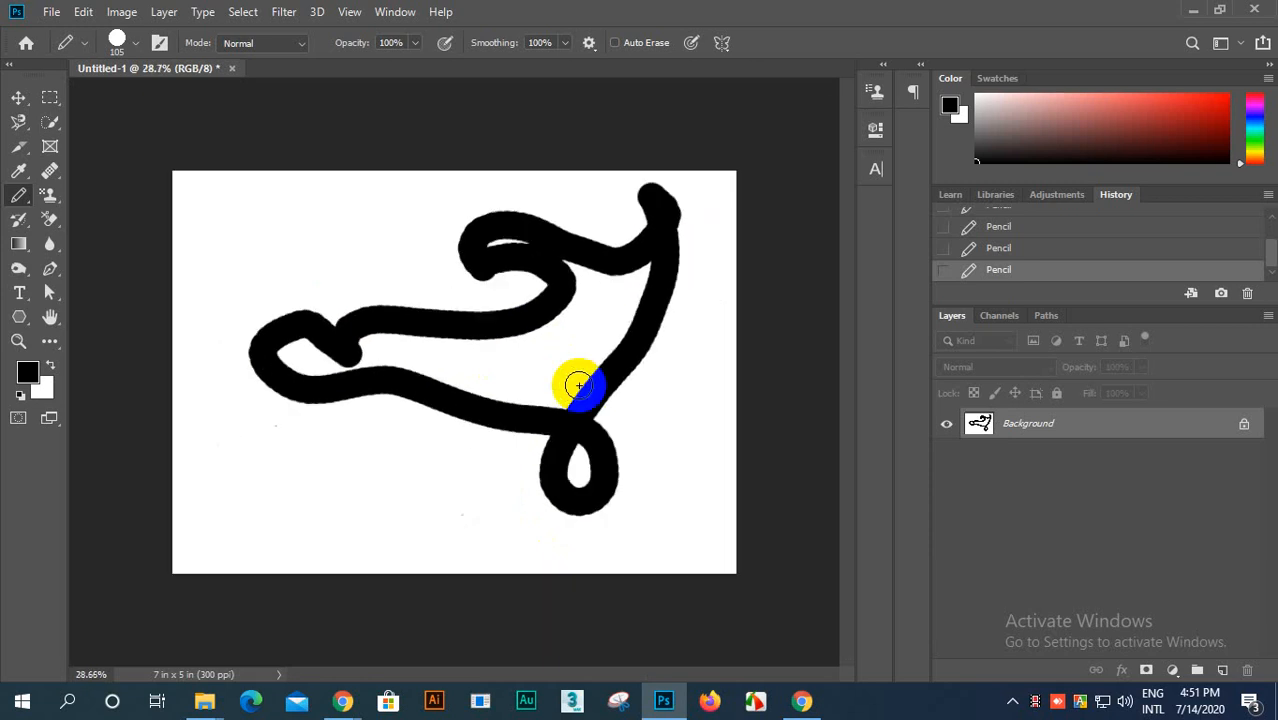
key("ctrl+z")
key("ctrl+z")
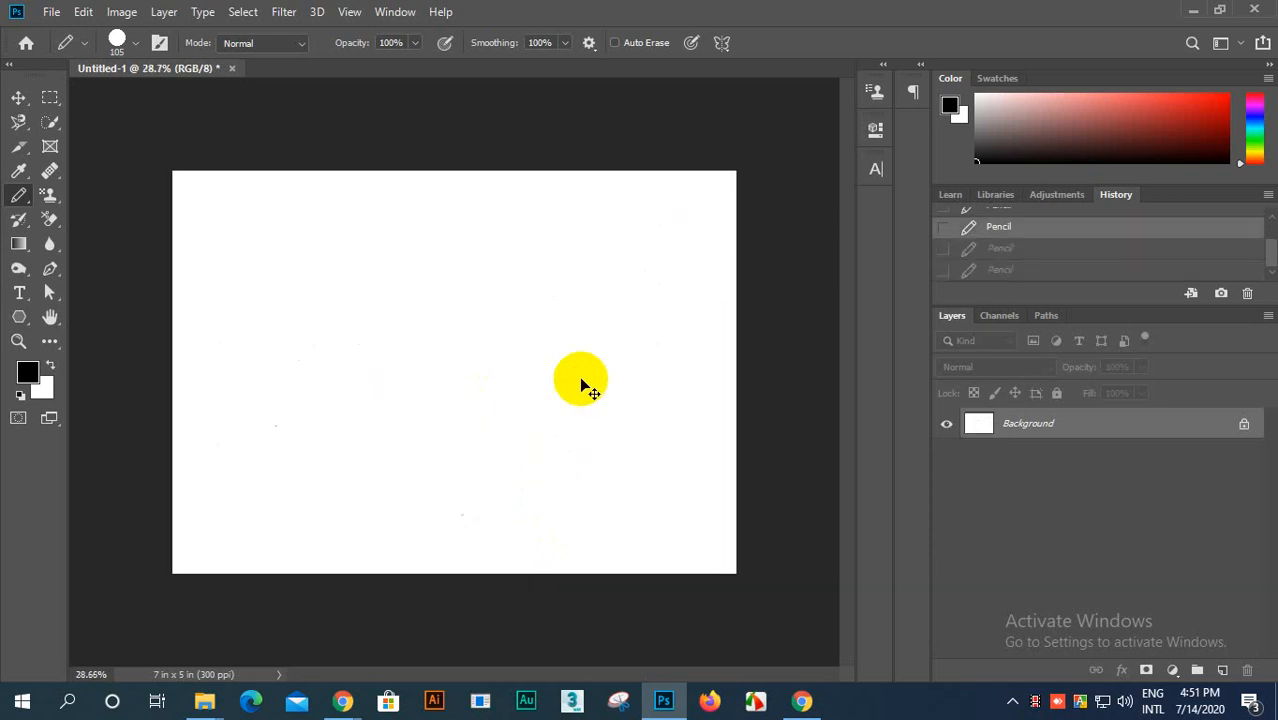
Step: Set up Mandala symmetry with a segment count of 4 and return to the Pencil tool
left_click(724, 43)
left_click(765, 275)
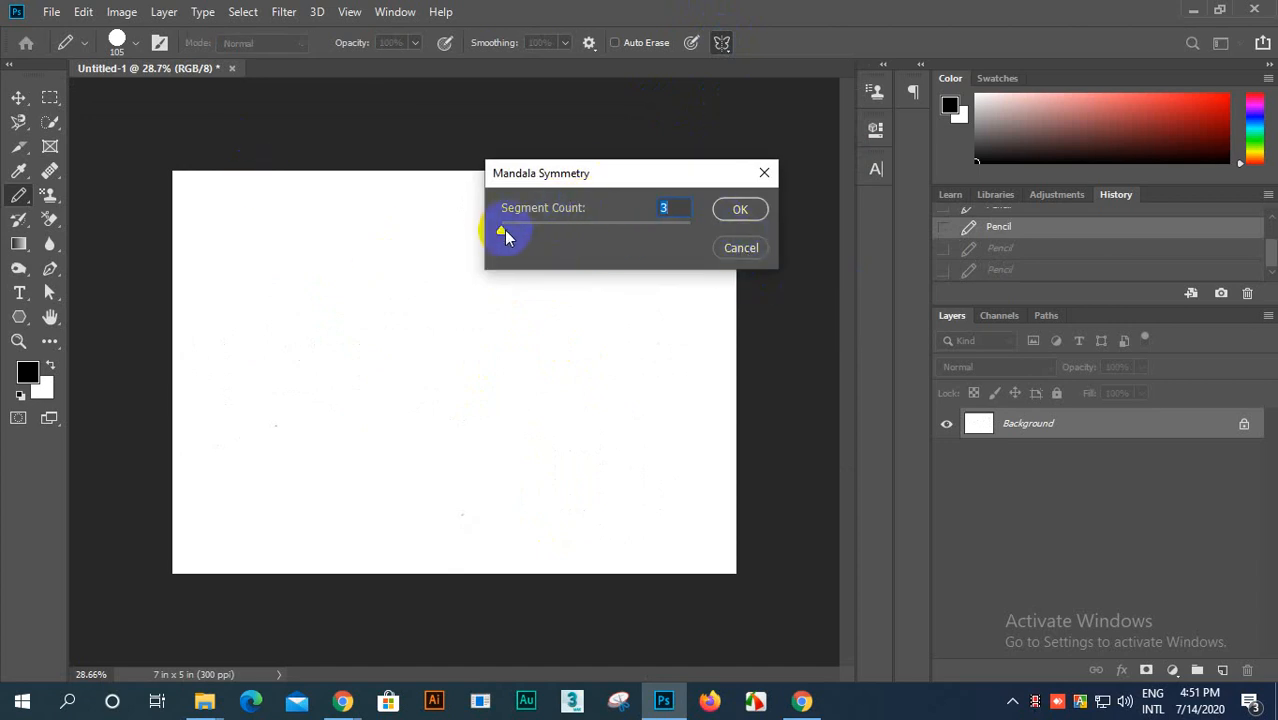
left_click(740, 210)
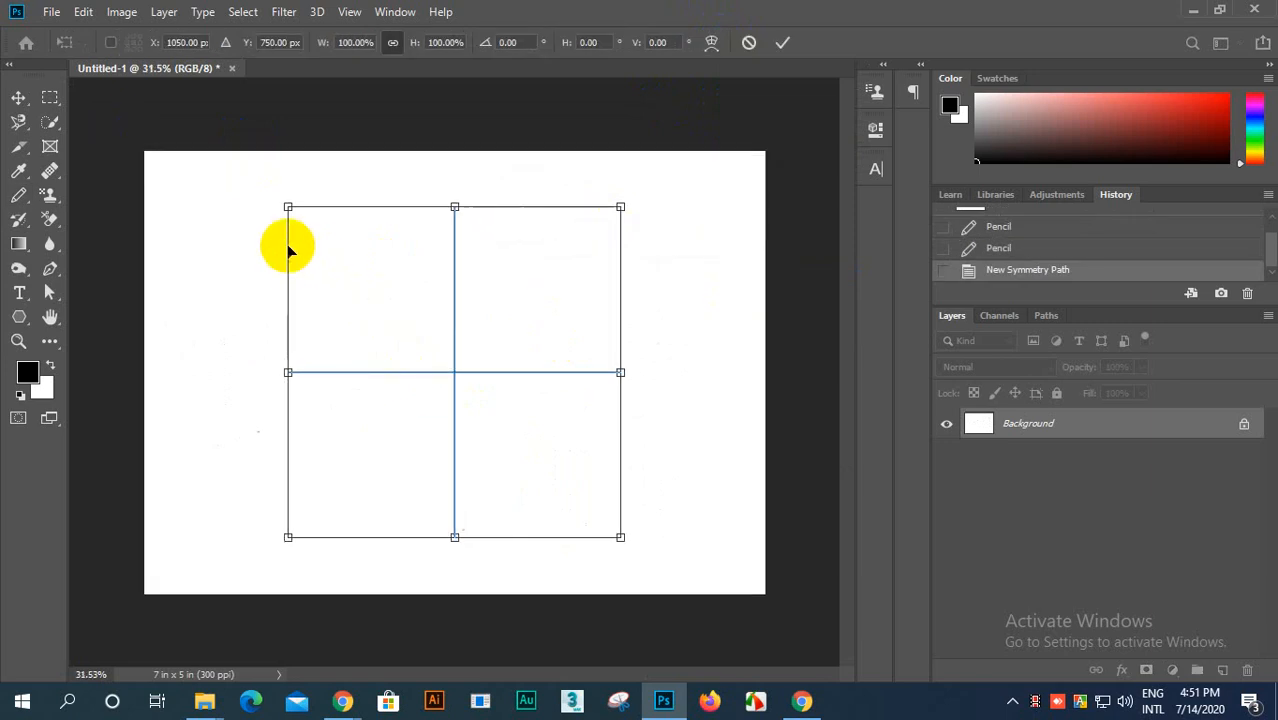
left_click(19, 196)
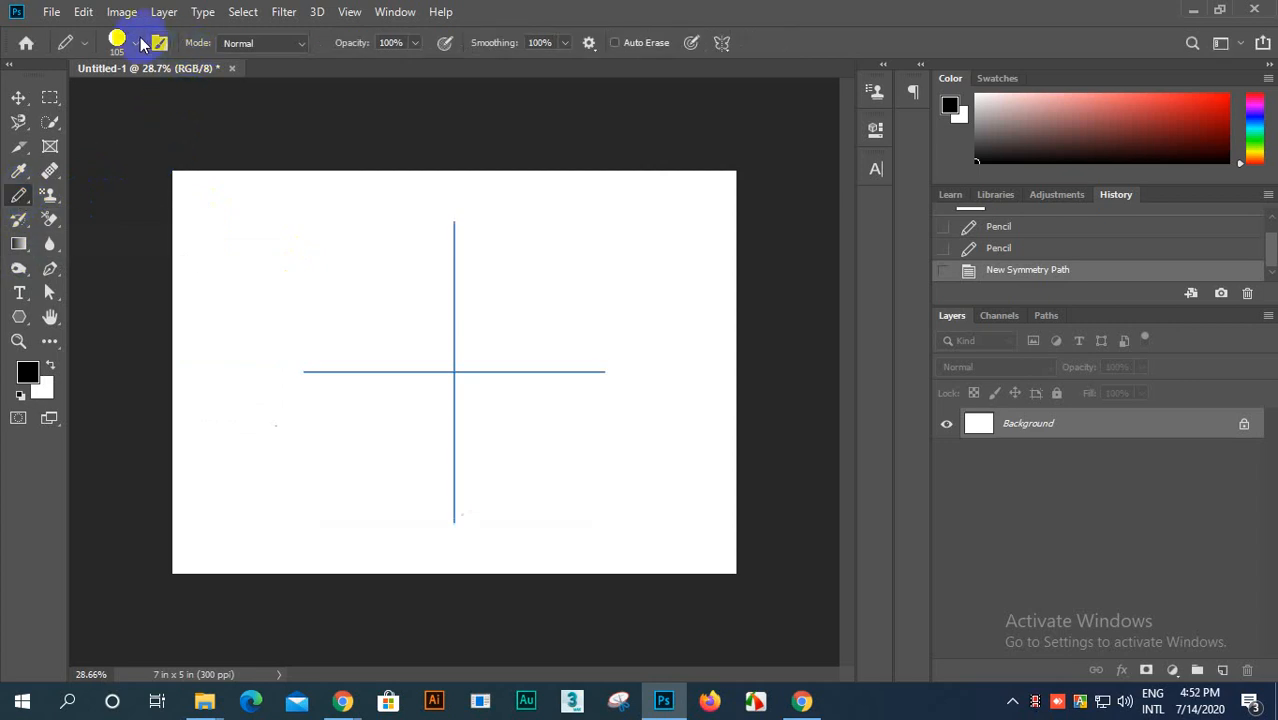
Step: Set the Pencil size to 15 px and draw a dense looping mandala outward from the center of the symmetry axes
left_click(136, 43)
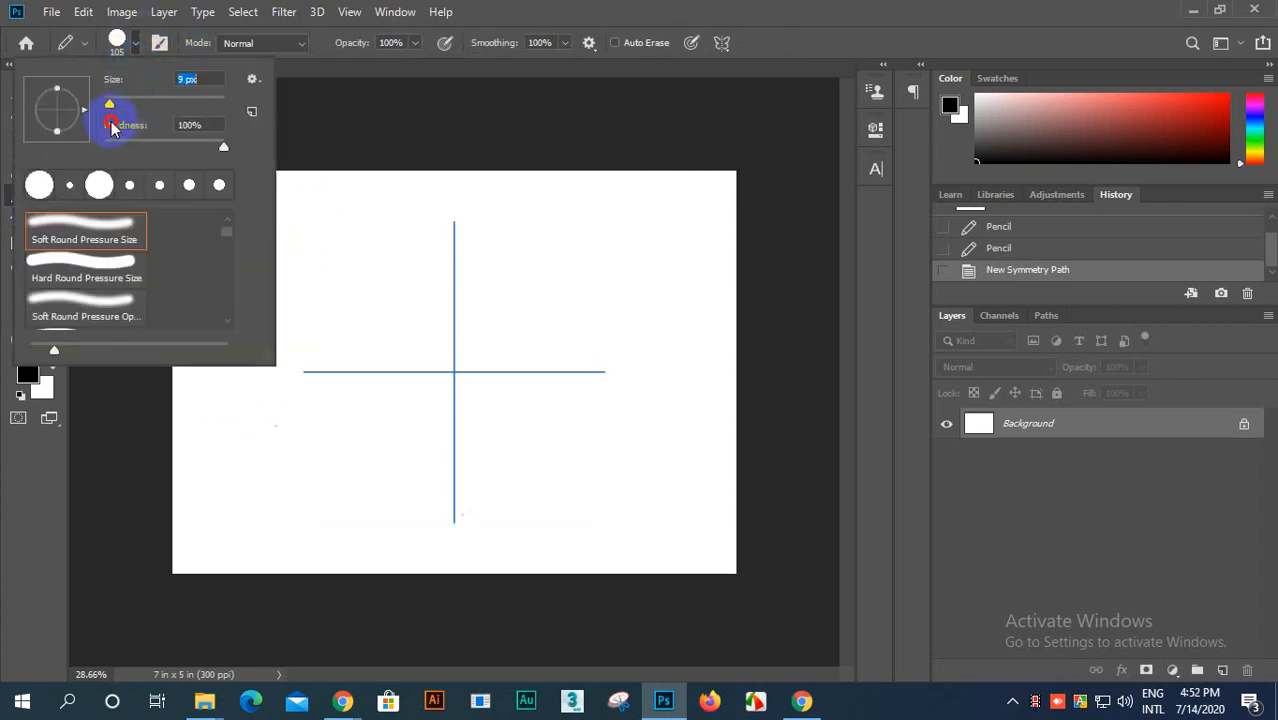
left_click(114, 40)
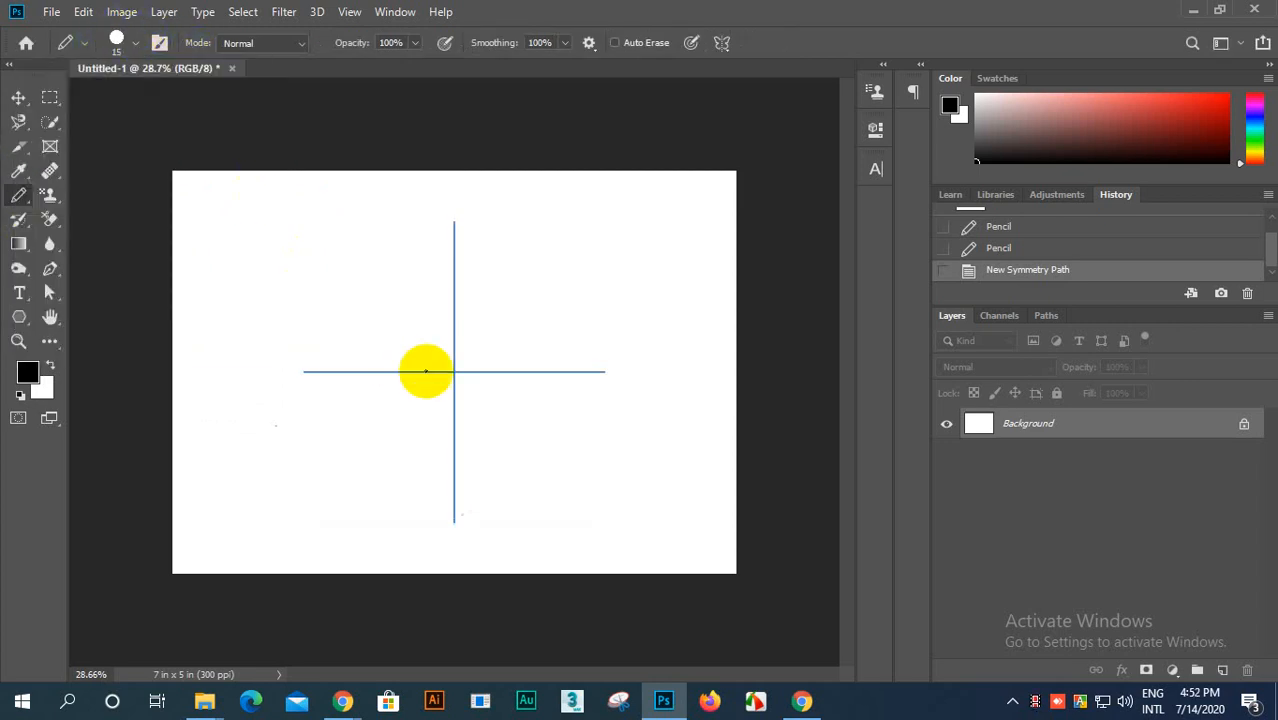
scroll(467, 383, "up", 1)
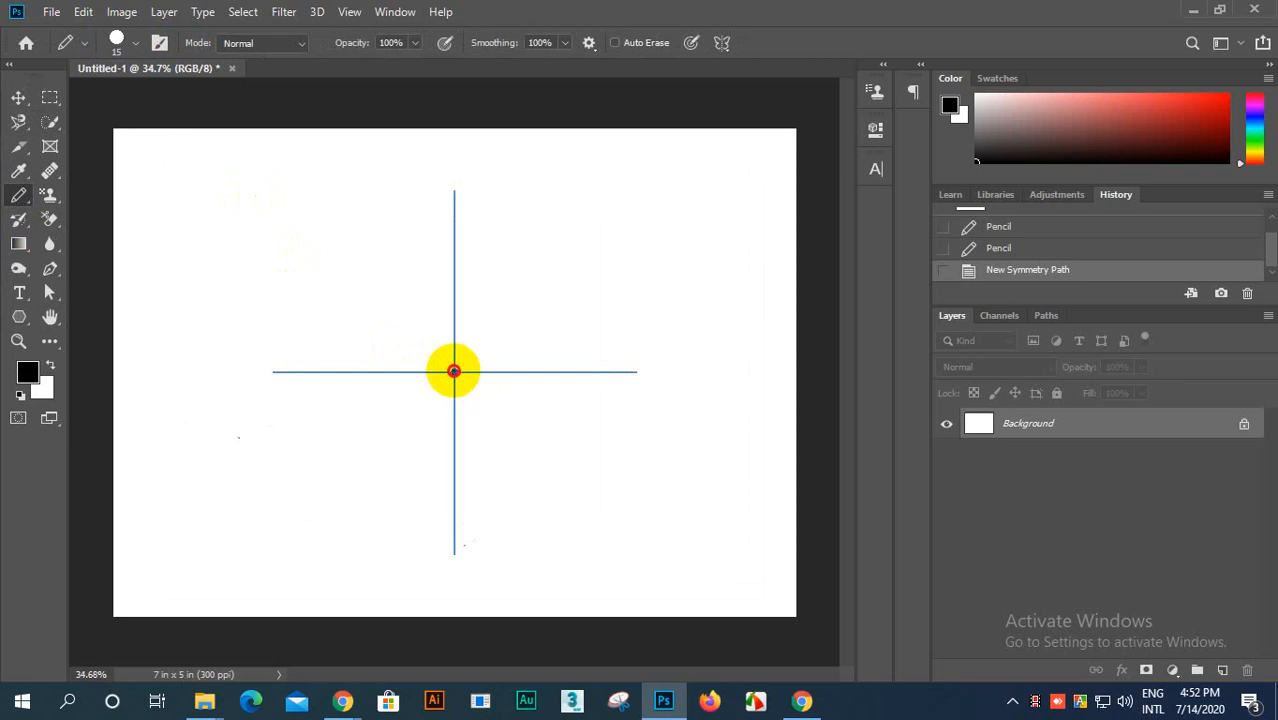
mouse_move(454, 371)
left_mouse_down()
mouse_move(503, 198)
mouse_move(499, 127)
mouse_move(453, 212)
mouse_move(453, 352)
mouse_move(505, 593)
mouse_move(552, 633)
mouse_move(596, 619)
mouse_move(596, 559)
mouse_move(544, 509)
mouse_move(351, 556)
mouse_move(275, 559)
mouse_move(249, 534)
mouse_move(234, 460)
mouse_move(241, 416)
mouse_move(254, 395)
mouse_move(319, 364)
mouse_move(634, 295)
mouse_move(836, 203)
mouse_move(738, 221)
mouse_move(607, 385)
mouse_move(432, 514)
left_mouse_up()
scroll(510, 362, "down", 2)
scroll(480, 374, "up", 4)
scroll(480, 373, "down", 4)
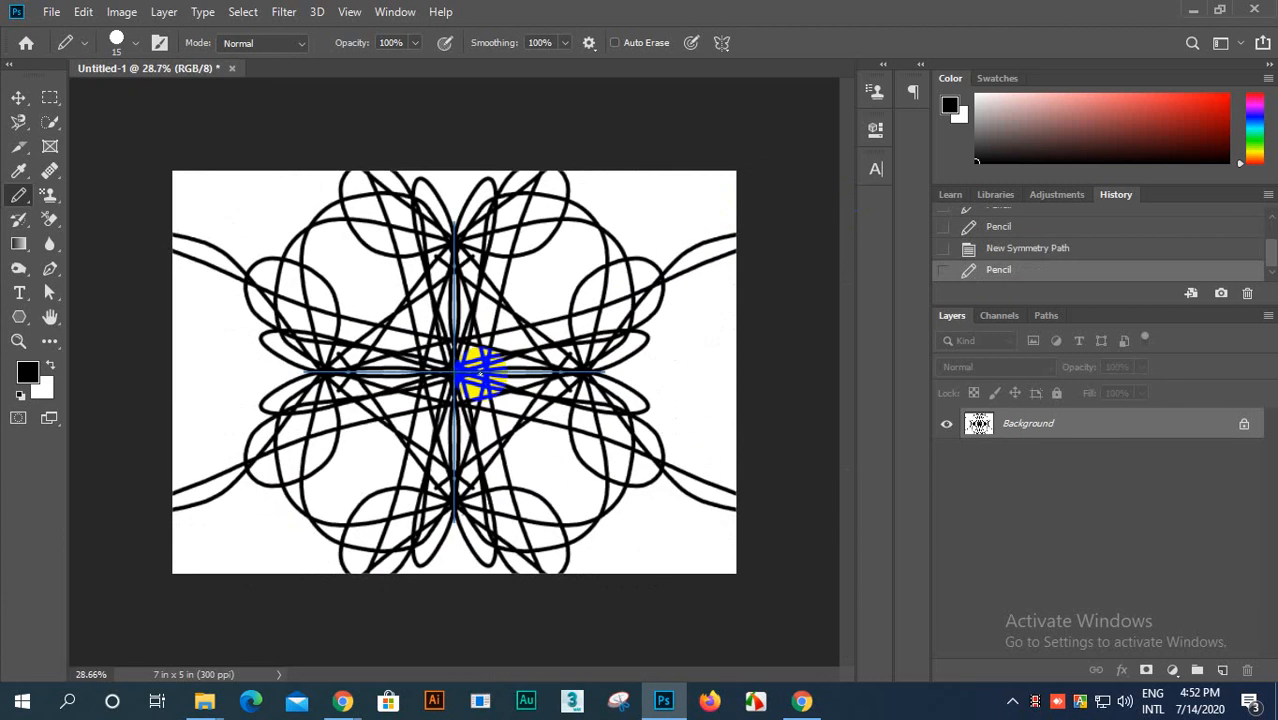
scroll(371, 314, "down", 2)
scroll(428, 385, "up", 3)
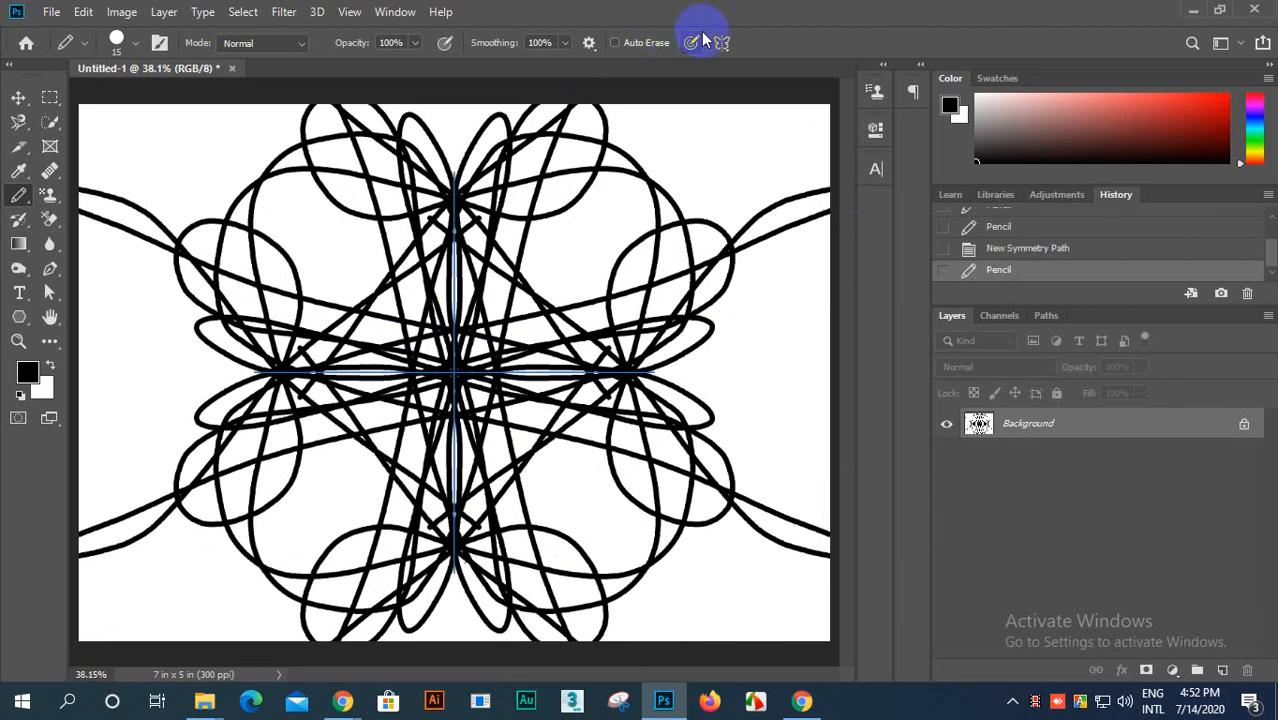
Step: Turn off the symmetry for the Pencil tool
left_click(722, 44)
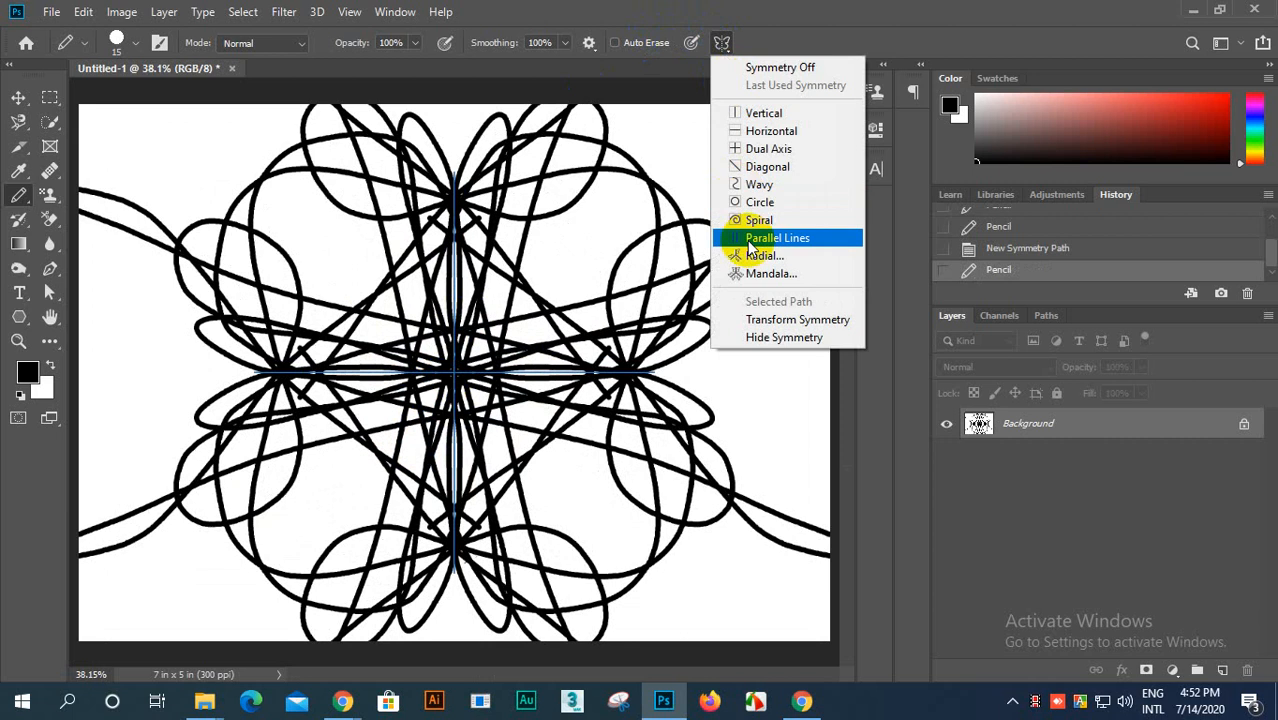
left_click(765, 67)
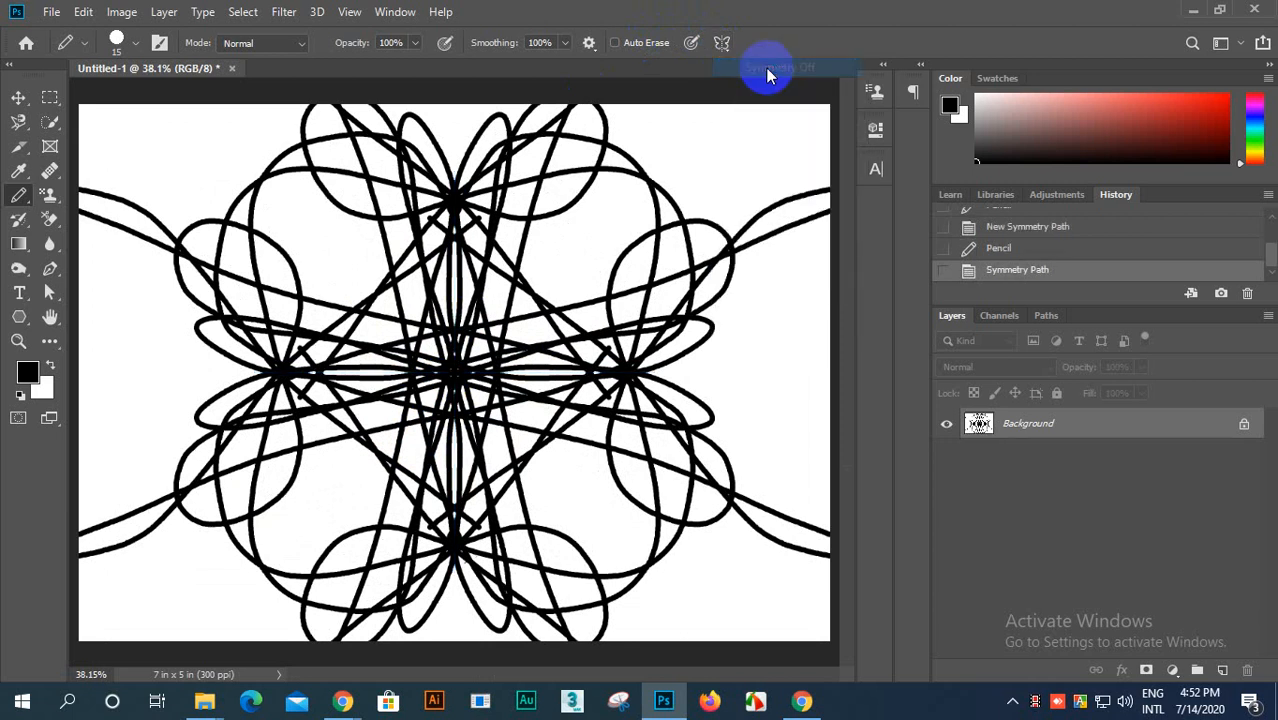
scroll(442, 337, "up", 2)
scroll(455, 272, "down", 3)
scroll(455, 357, "up", 2)
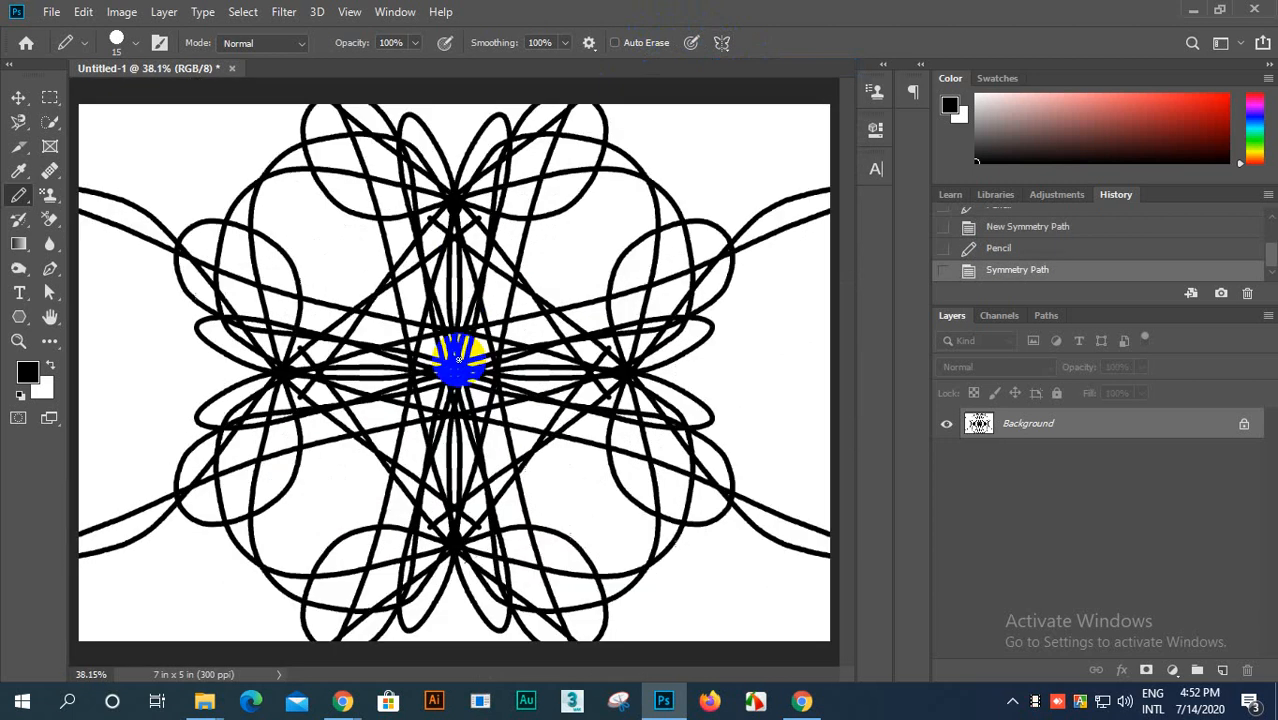
left_click(722, 44)
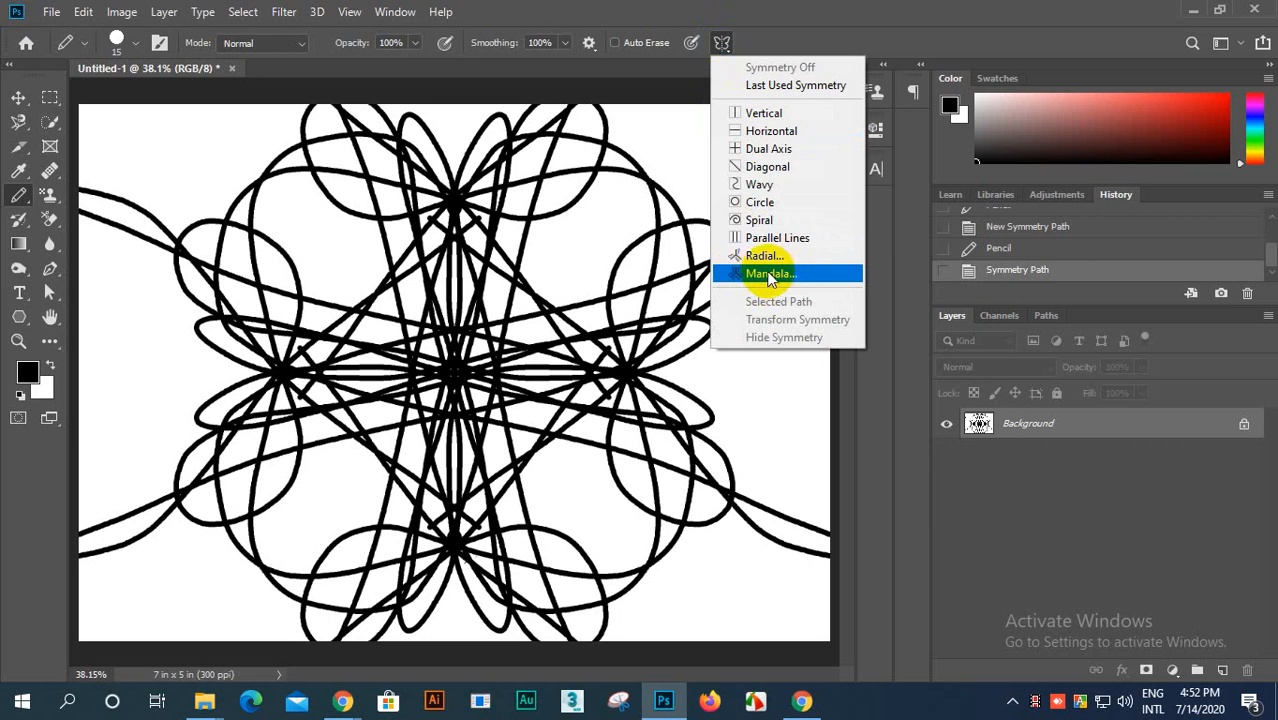
left_click(726, 44)
scroll(418, 436, "down", 4)
scroll(418, 446, "up", 3)
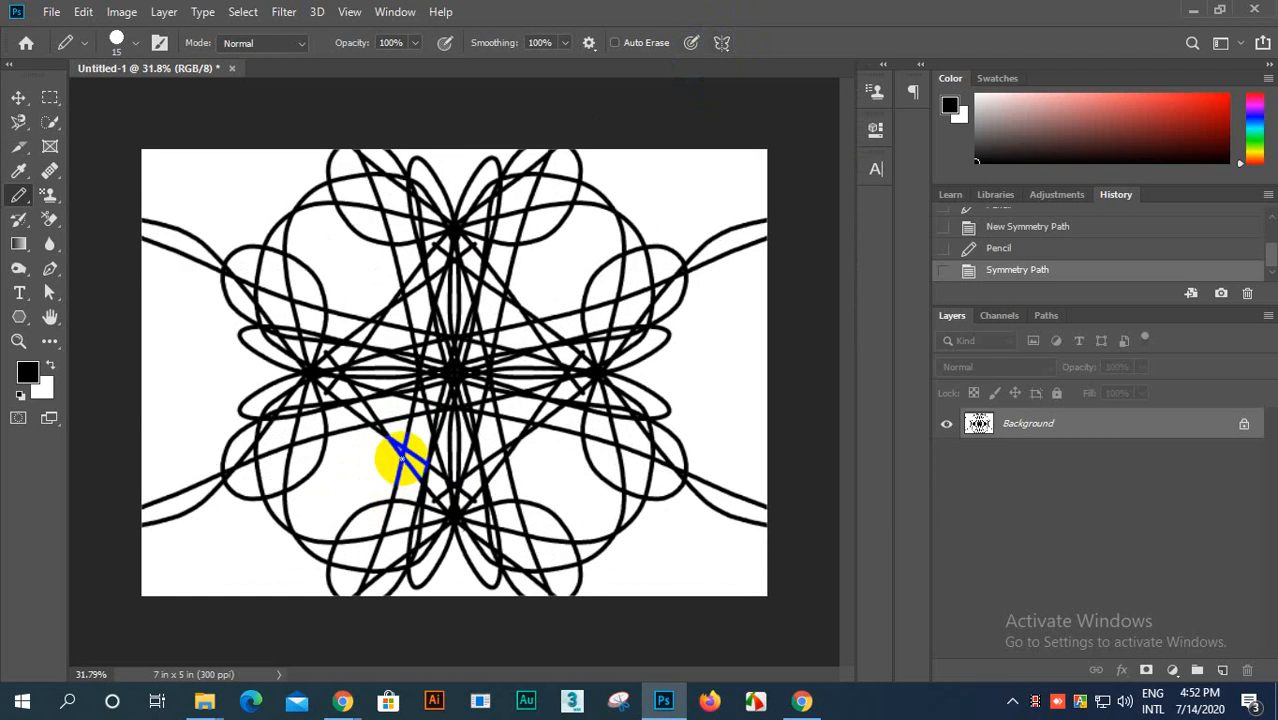
scroll(400, 452, "up", 2)
scroll(400, 449, "down", 2)
scroll(234, 297, "down", 1)
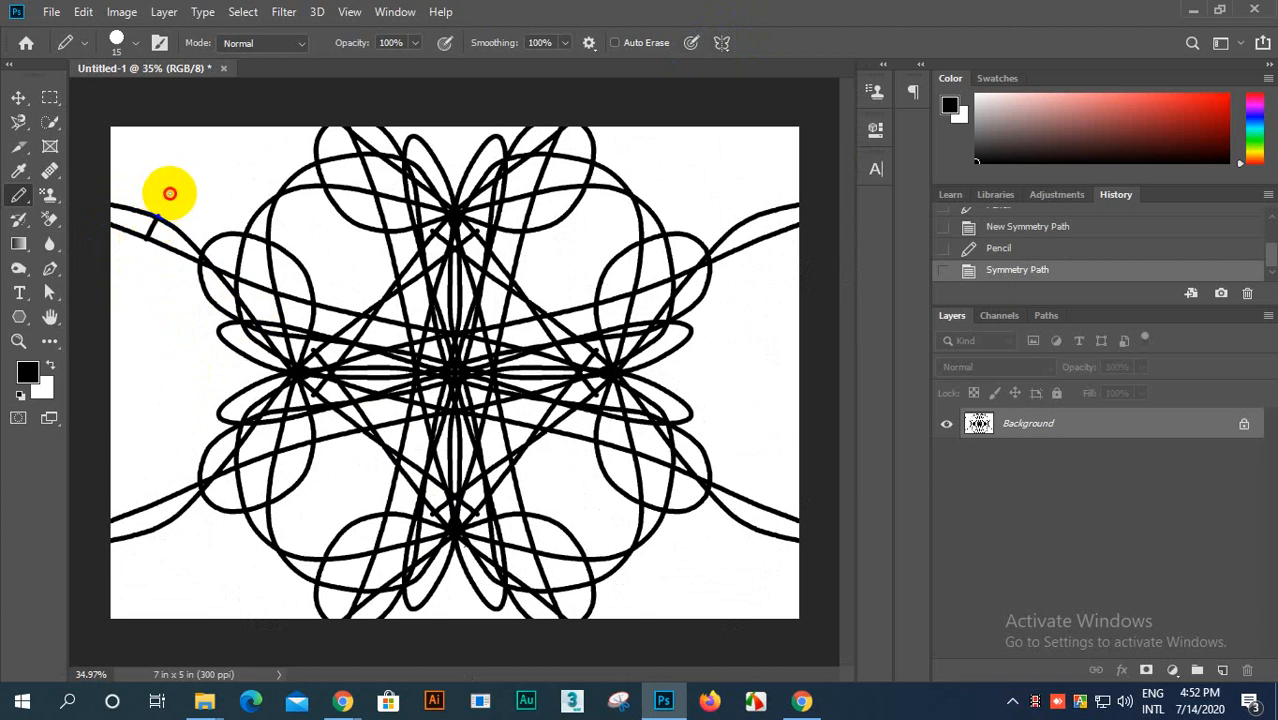
Step: Draw a small looping black scribble with the Pencil near the canvas's upper-left corner, without symmetry
mouse_move(169, 193)
left_mouse_down()
mouse_move(197, 158)
mouse_move(170, 264)
mouse_move(192, 321)
mouse_move(204, 234)
mouse_move(193, 210)
mouse_move(128, 217)
mouse_move(127, 237)
mouse_move(144, 264)
mouse_move(195, 310)
left_mouse_up()
scroll(150, 238, "up", 1)
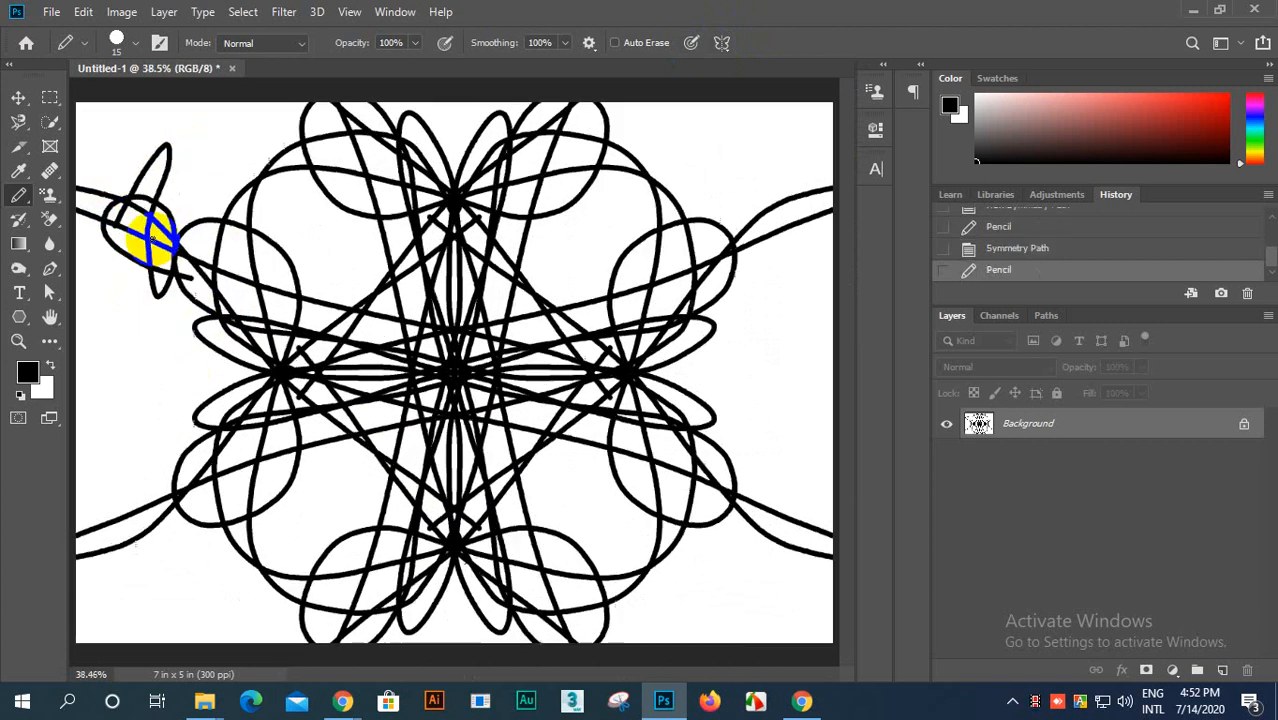
scroll(150, 238, "up", 1)
left_click(56, 223)
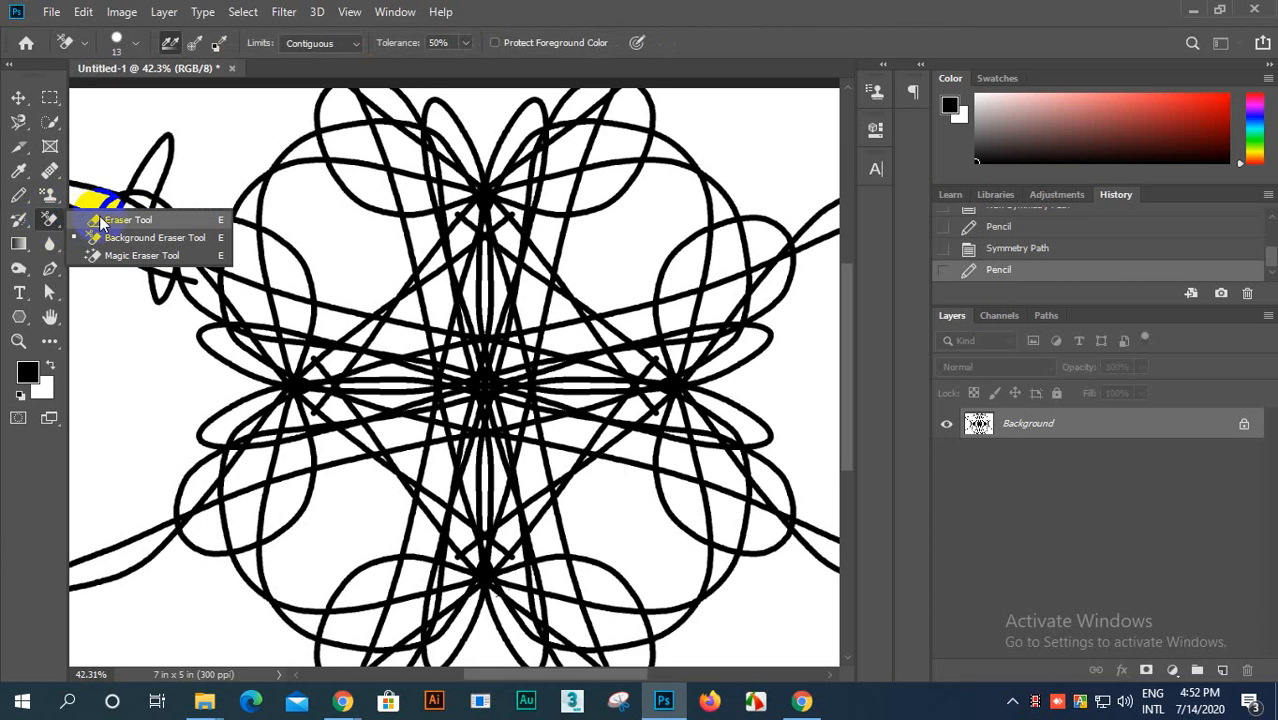
left_click(100, 214)
left_click_drag(362, 100, 385, 118)
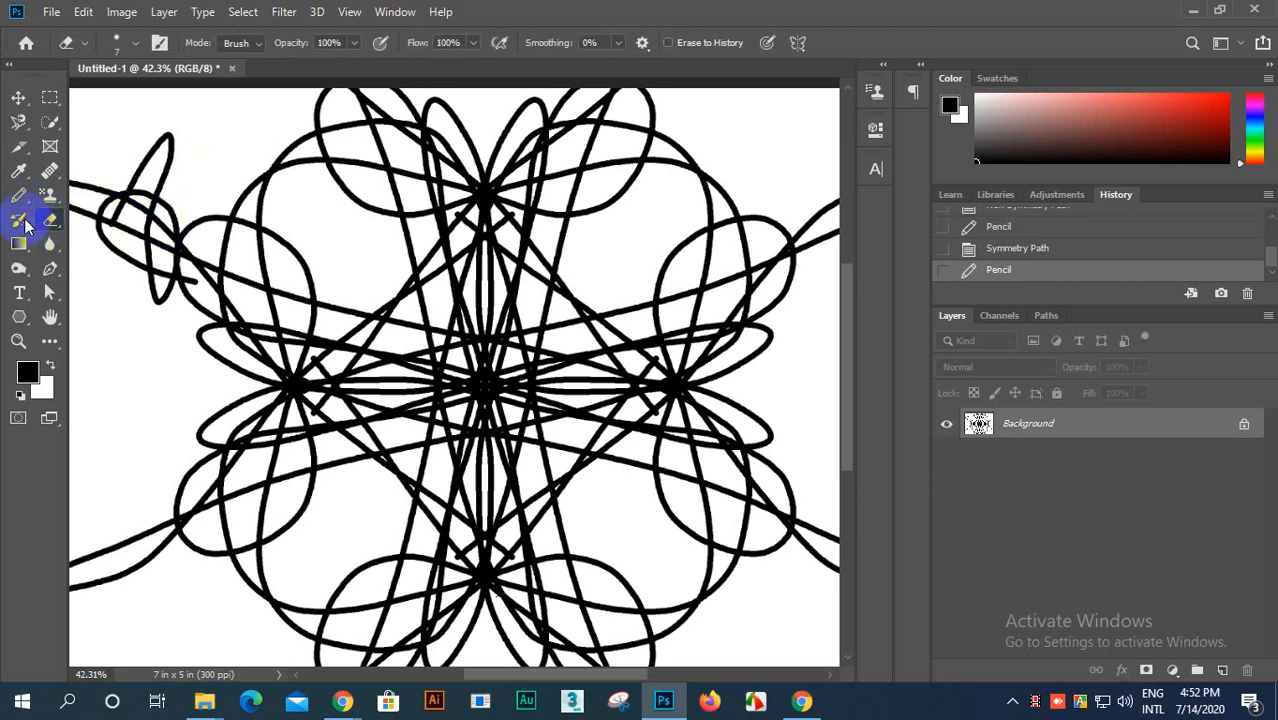
left_click(16, 198)
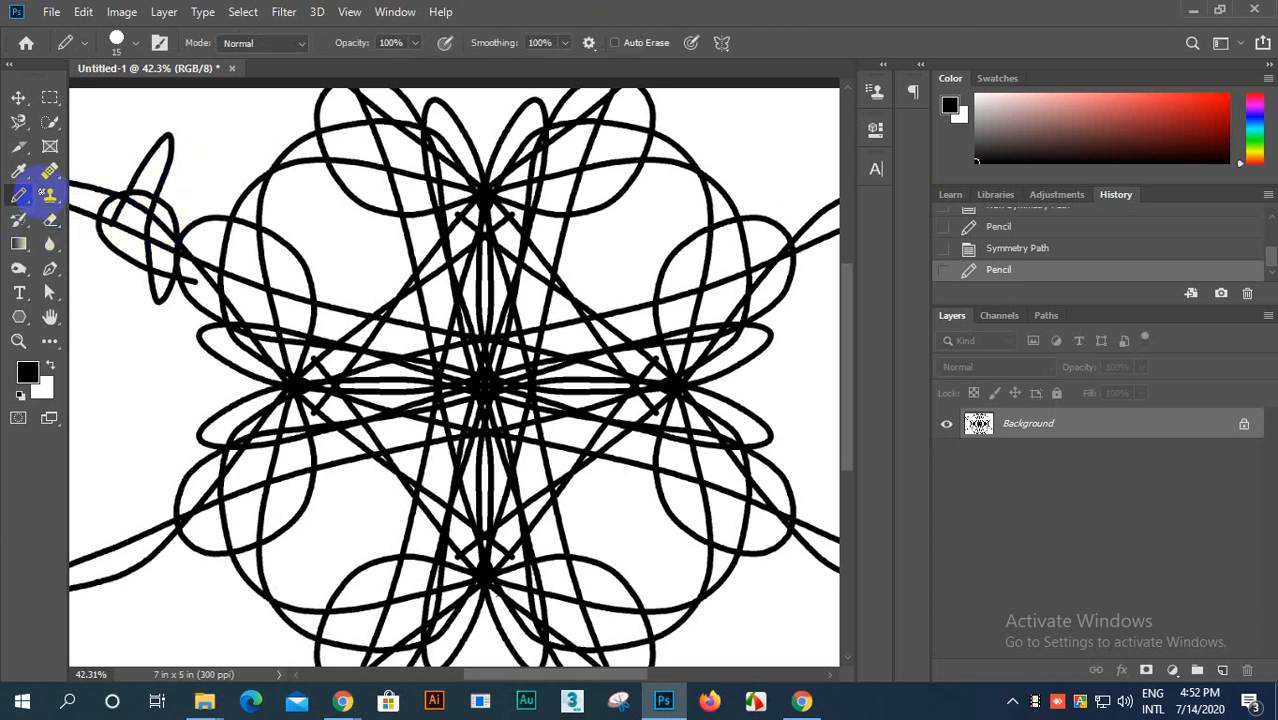
Step: Enable Auto Erase and stroke over part of the upper-left scribble with the Pencil, starting on a black line
left_click(615, 44)
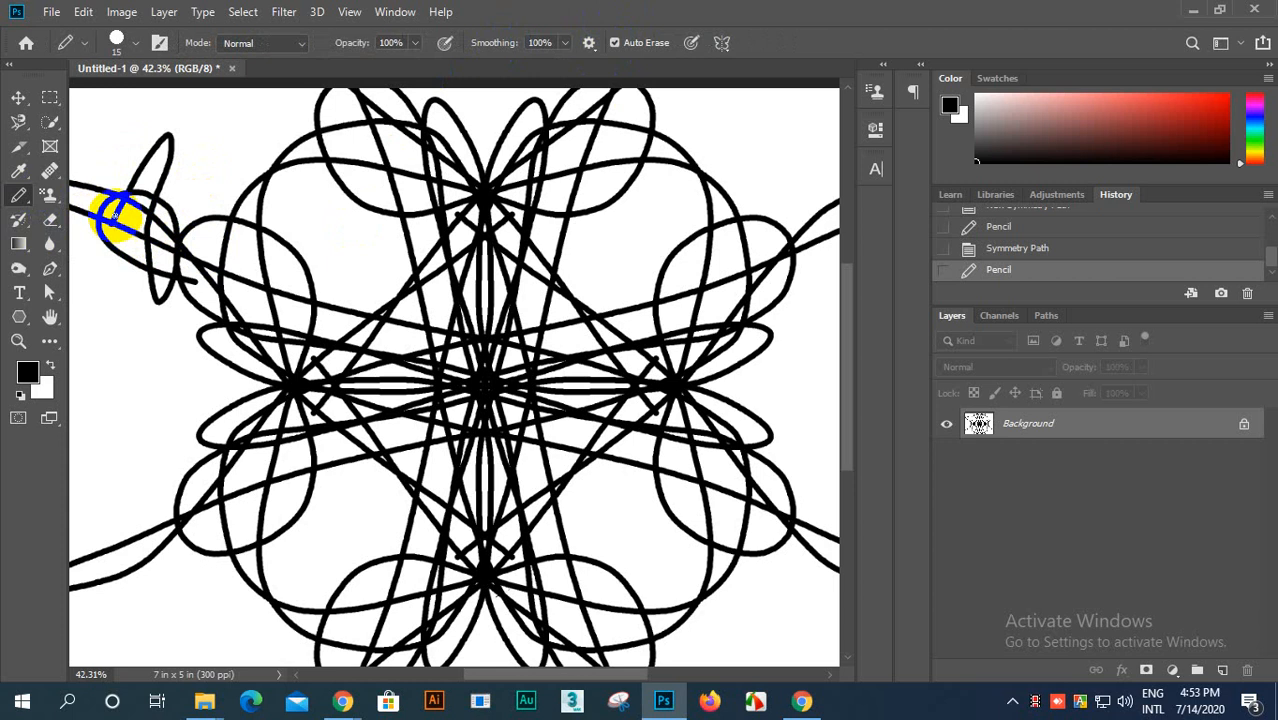
mouse_move(114, 219)
left_mouse_down()
mouse_move(166, 127)
mouse_move(177, 193)
mouse_move(135, 153)
mouse_move(166, 162)
mouse_move(179, 122)
mouse_move(115, 170)
mouse_move(175, 133)
mouse_move(145, 171)
mouse_move(172, 162)
mouse_move(181, 180)
mouse_move(168, 180)
mouse_move(166, 151)
mouse_move(159, 187)
mouse_move(179, 136)
left_mouse_up()
scroll(312, 260, "down", 5)
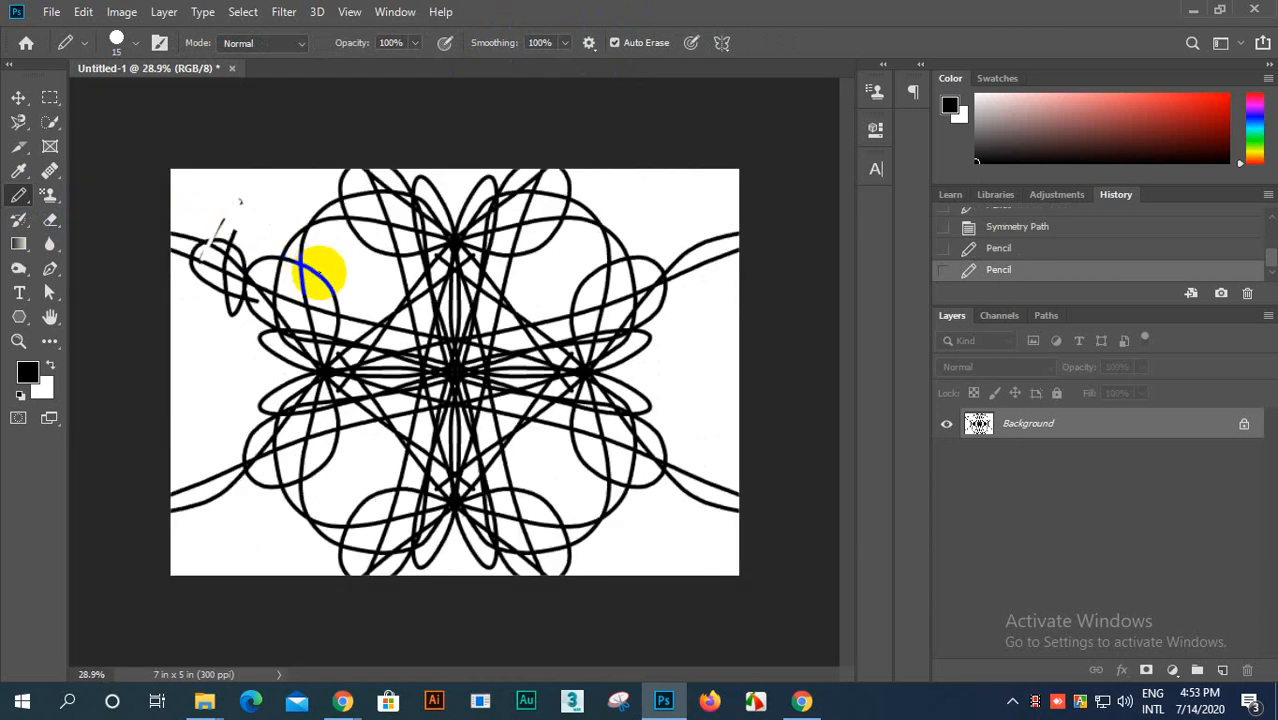
scroll(419, 438, "up", 4)
scroll(419, 438, "down", 1)
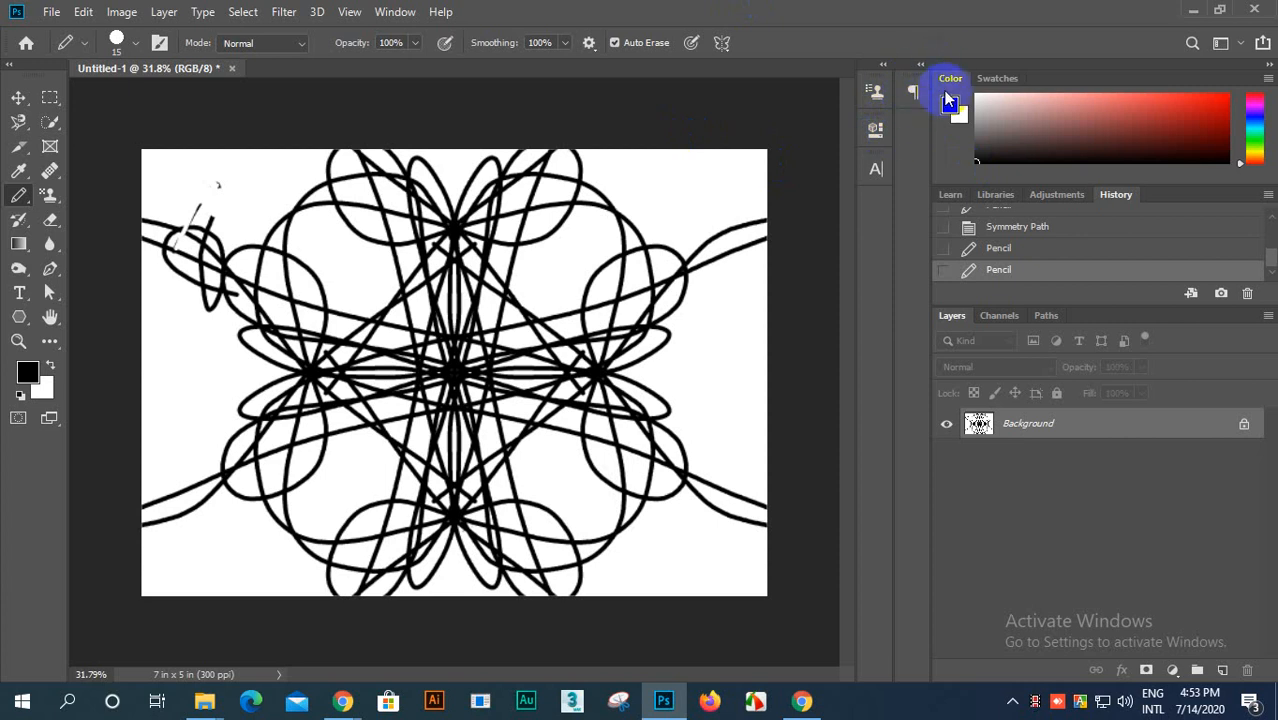
Step: Revert the canvas to the original Untitled-1 snapshot in the history
scroll(877, 193, "up", 2)
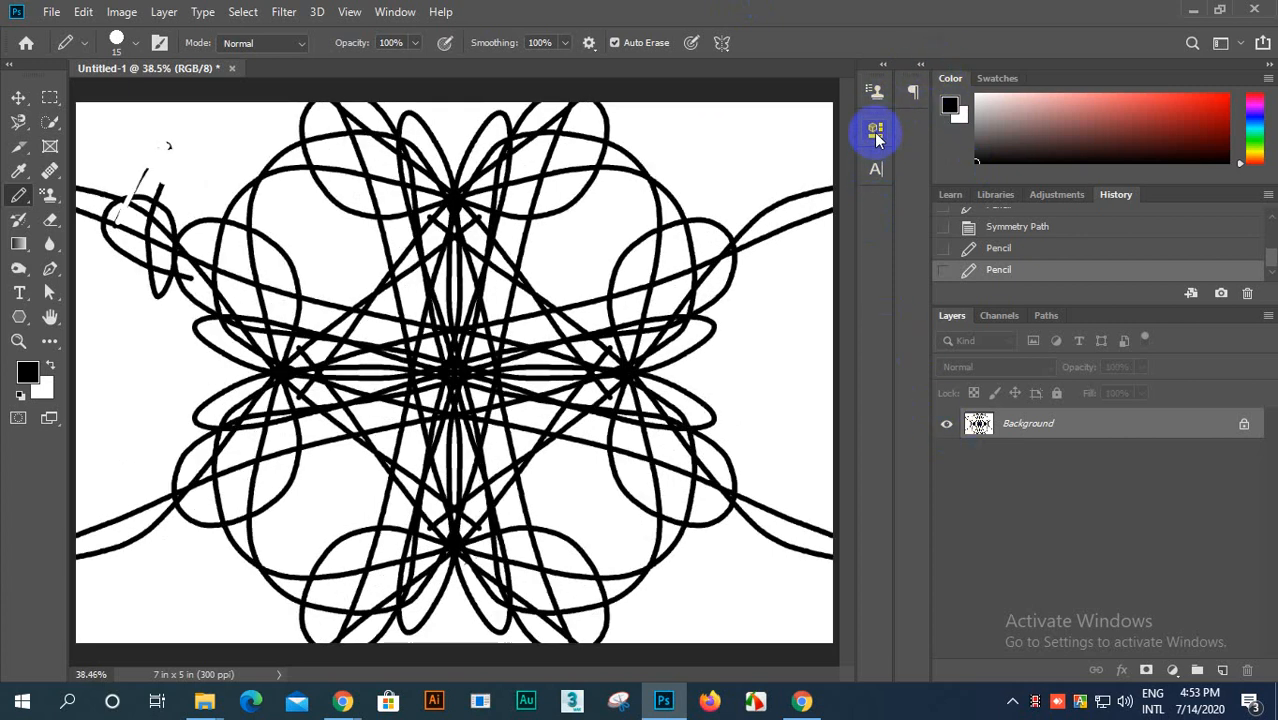
scroll(877, 138, "down", 1)
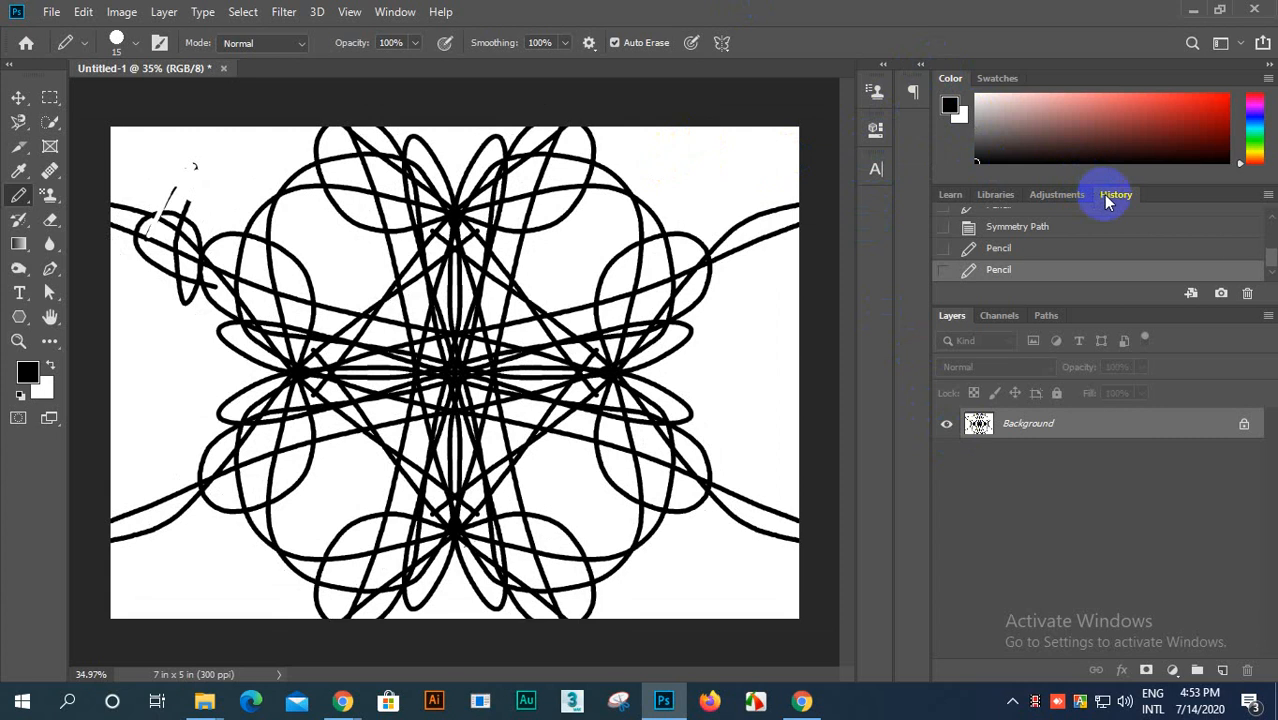
scroll(1055, 235, "up", 5)
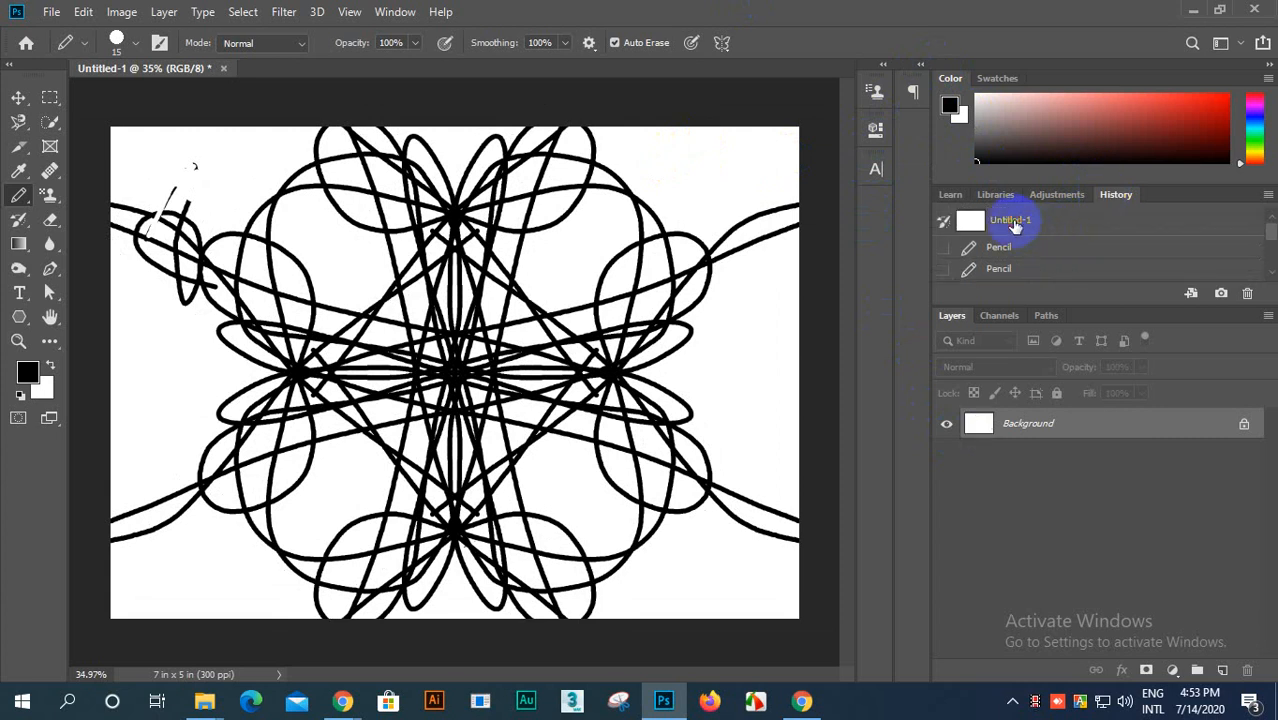
left_click(1013, 224)
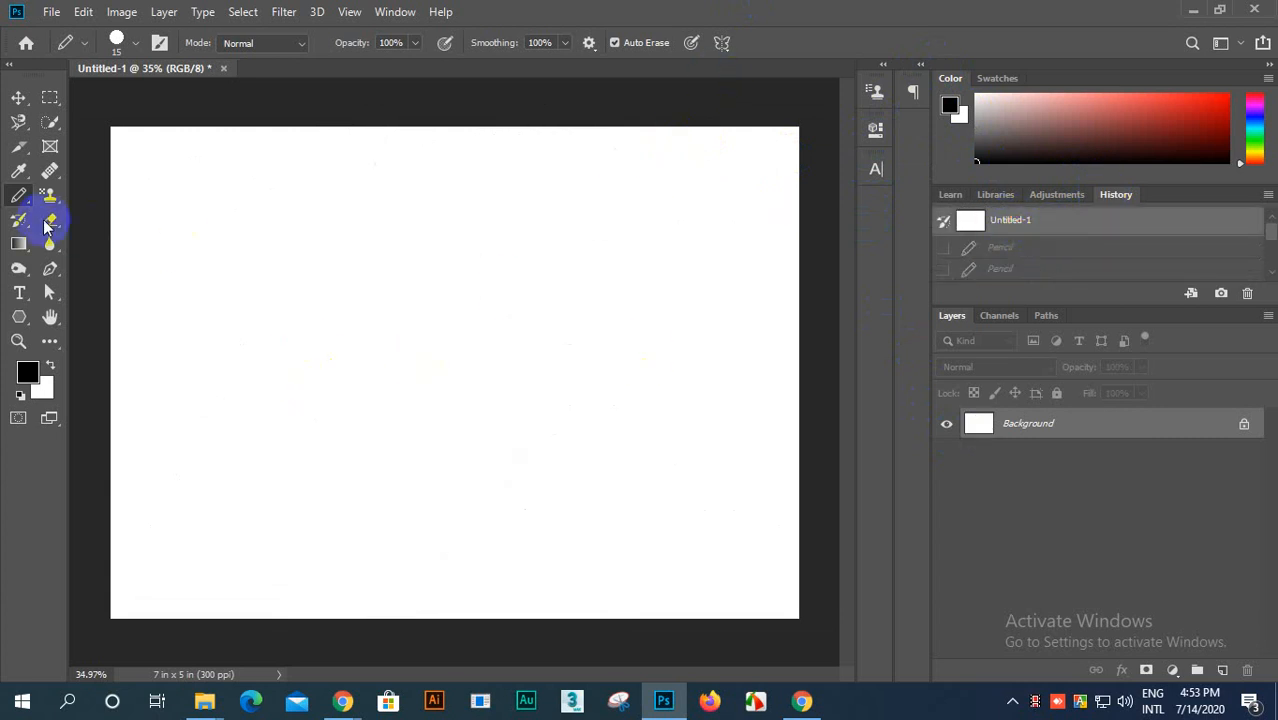
Step: Set up Radial symmetry with 12 segments and draw a black pointed-petal star outward from the canvas center
left_click(721, 42)
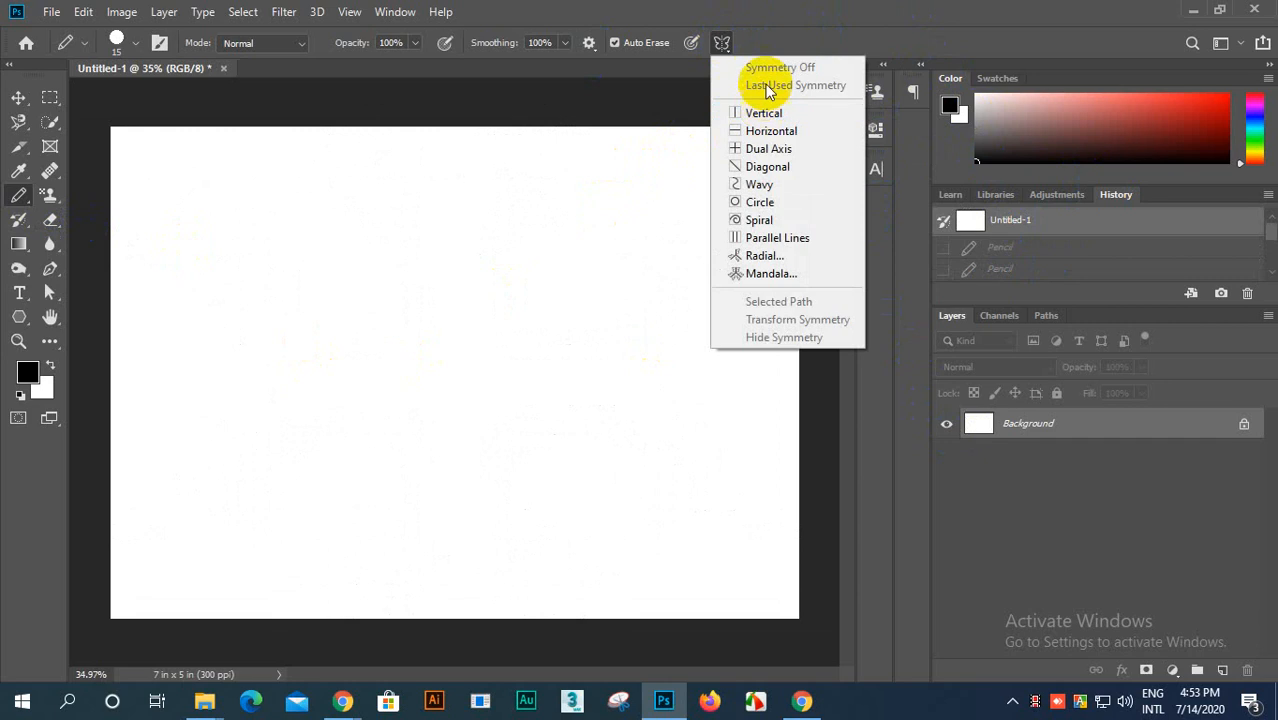
left_click(764, 256)
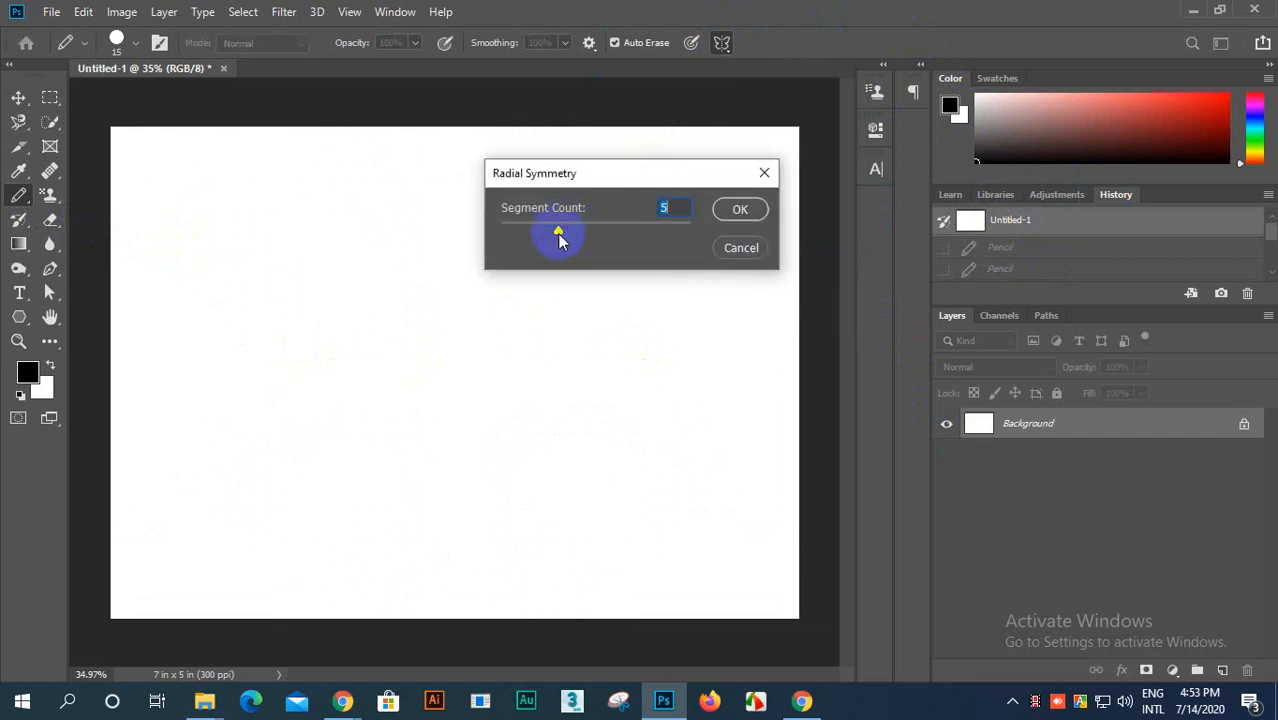
left_click(739, 211)
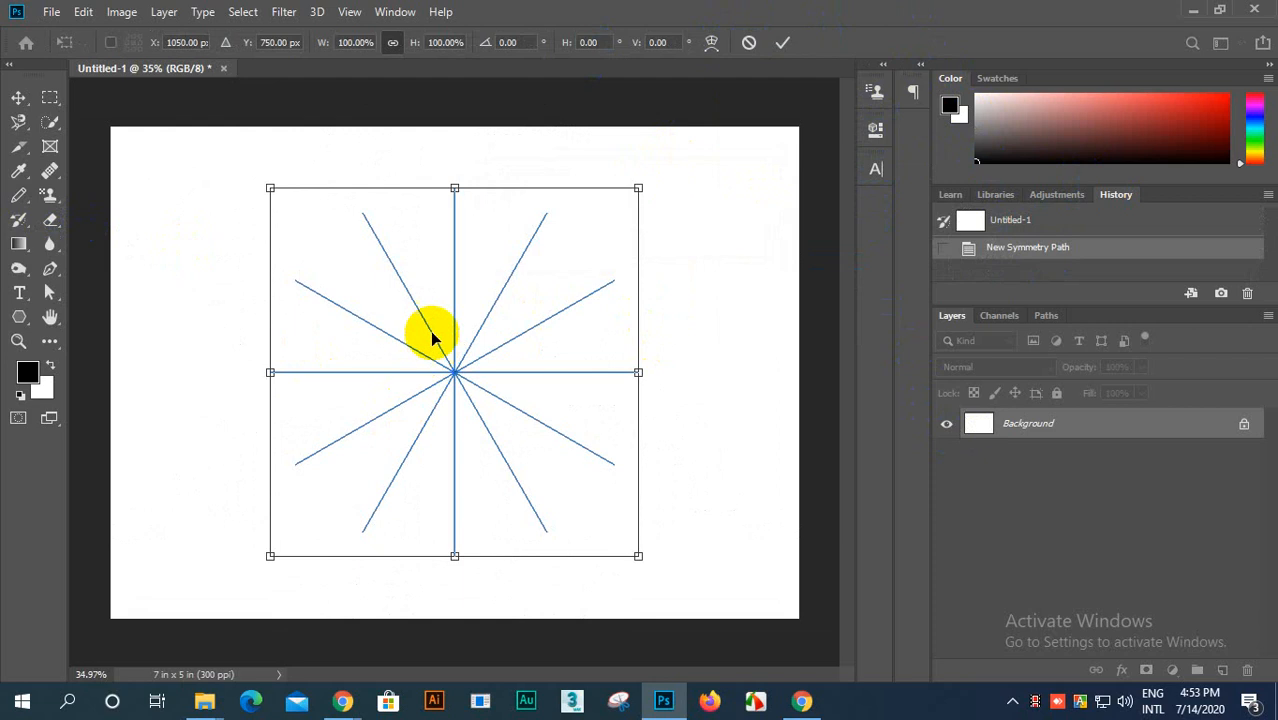
left_click(19, 197)
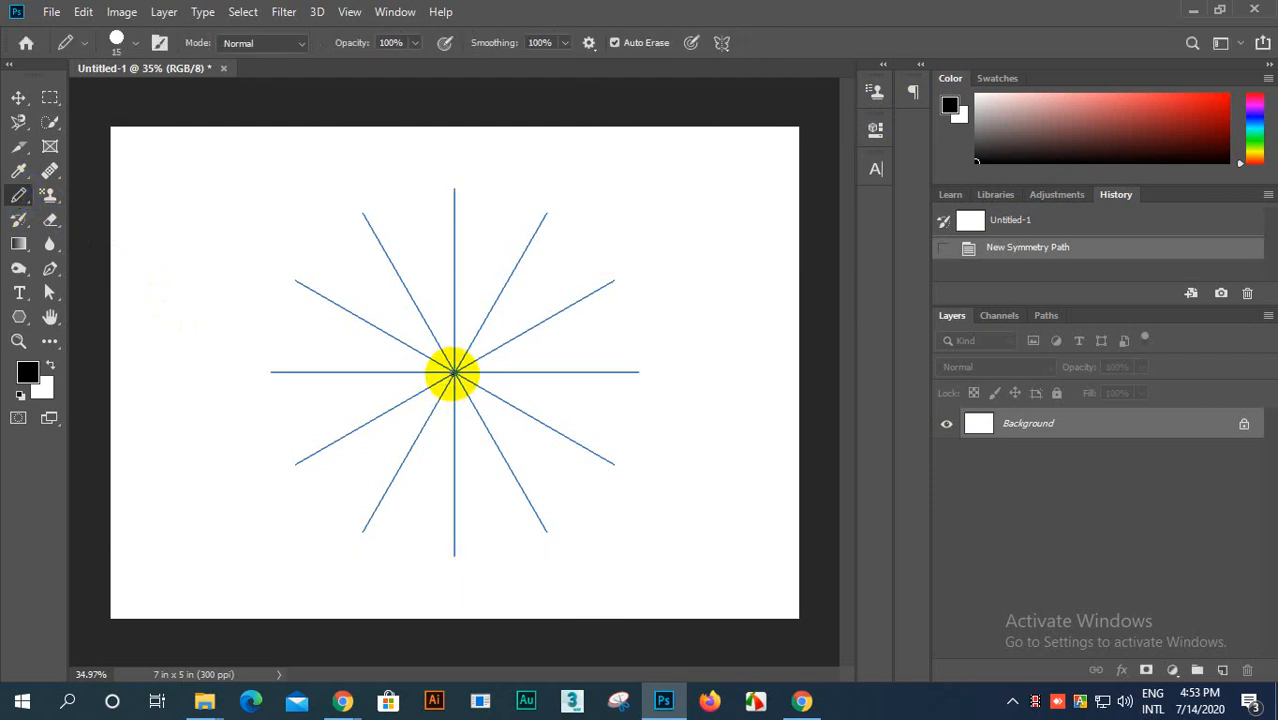
mouse_move(455, 372)
left_mouse_down()
mouse_move(459, 306)
mouse_move(519, 120)
mouse_move(484, 354)
left_mouse_up()
scroll(459, 366, "up", 1)
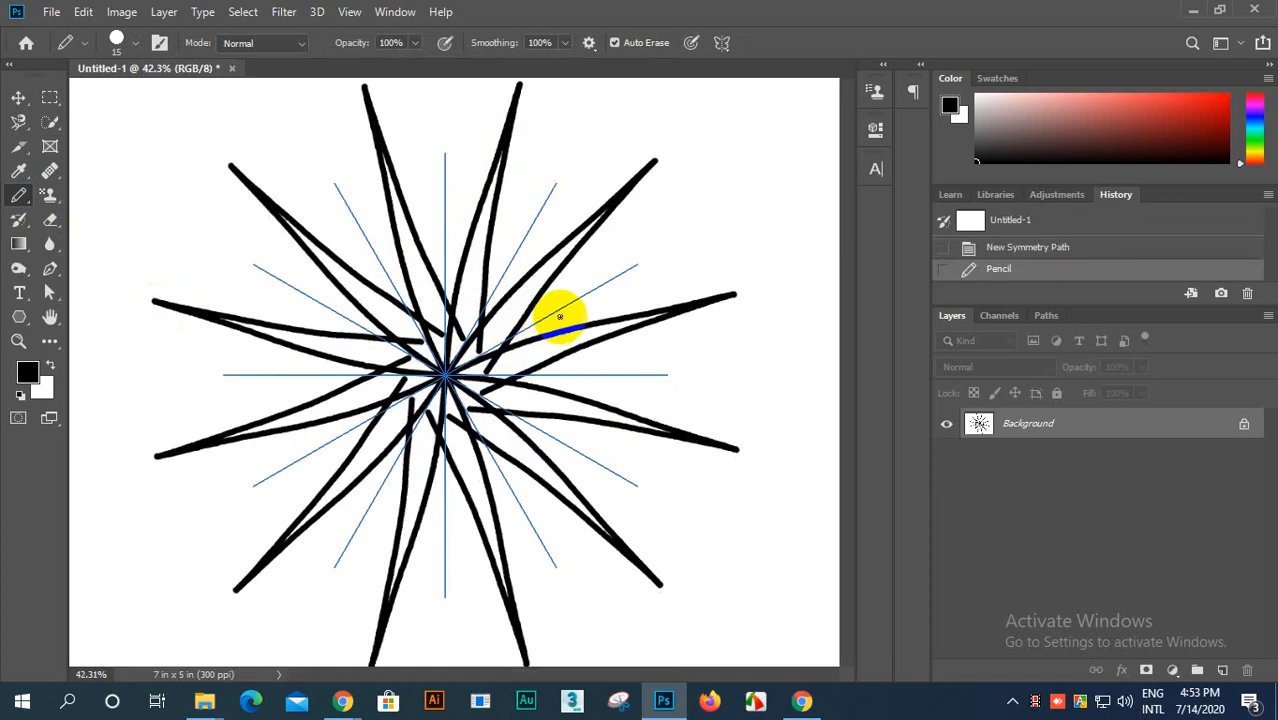
scroll(687, 260, "down", 2)
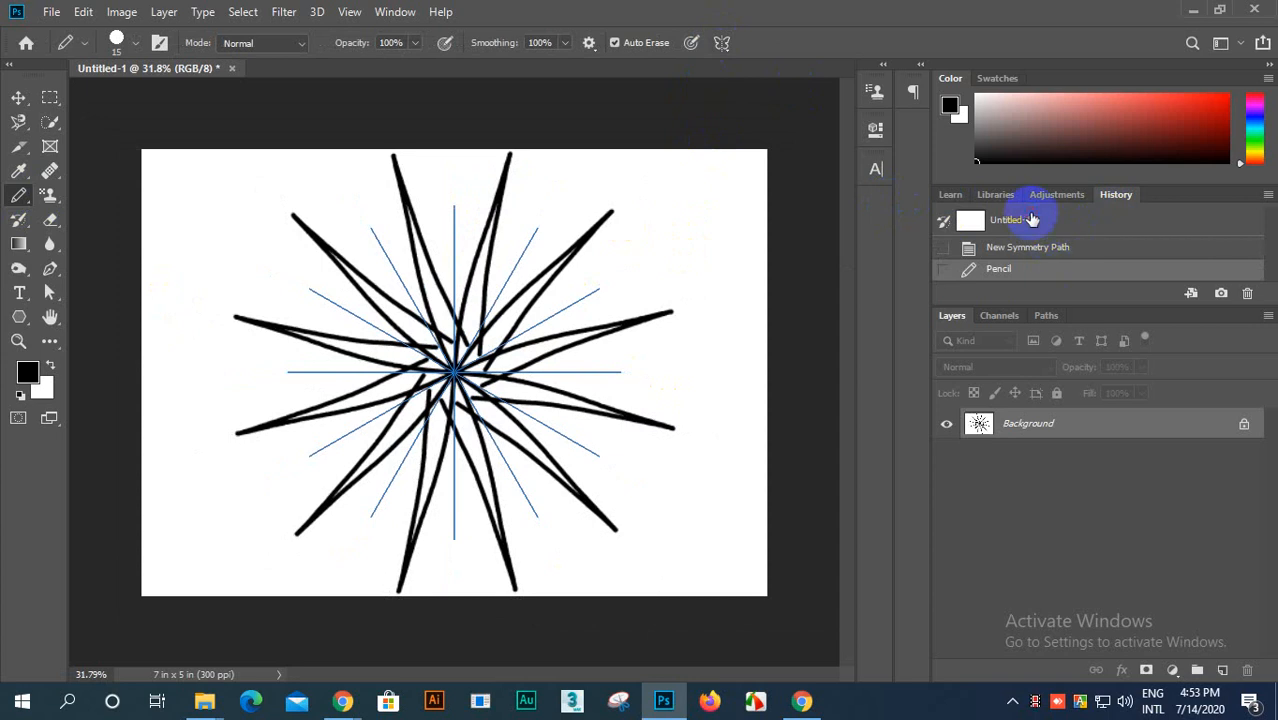
Step: Revert to the Untitled-1 snapshot and set up Mandala symmetry with 4 segments for the Pencil tool
left_click(1030, 220)
left_click(721, 42)
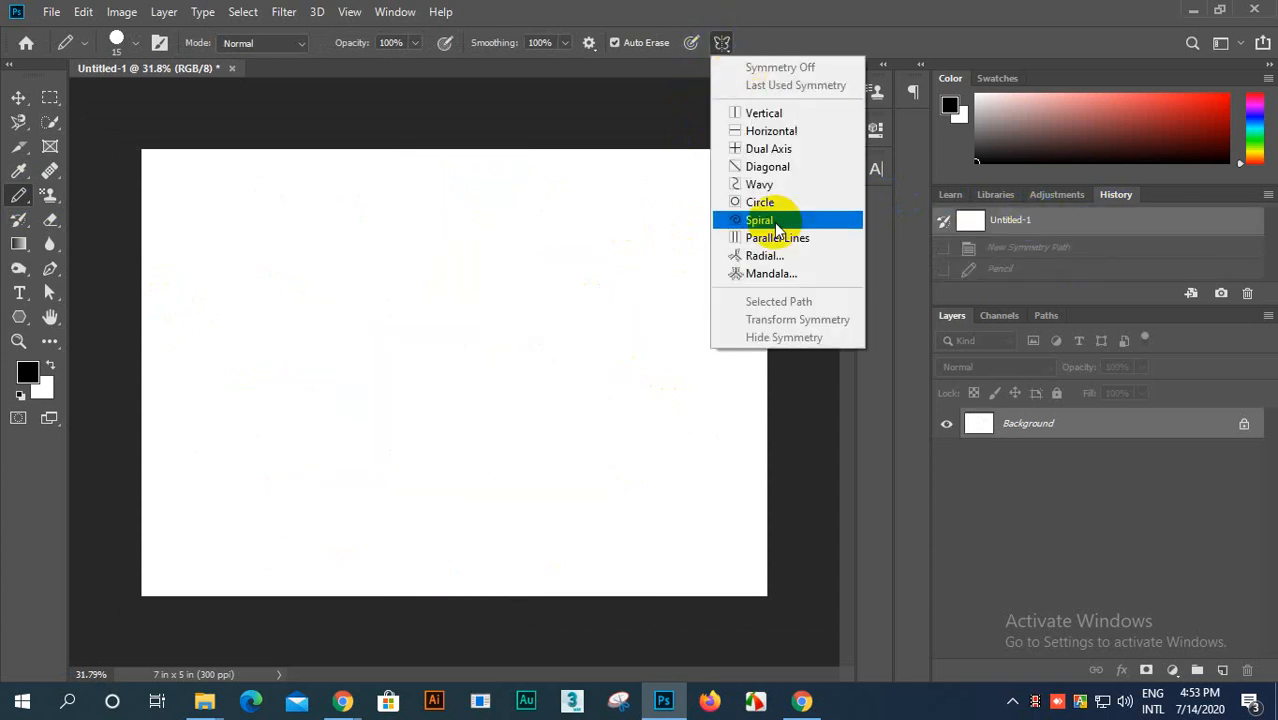
left_click(770, 274)
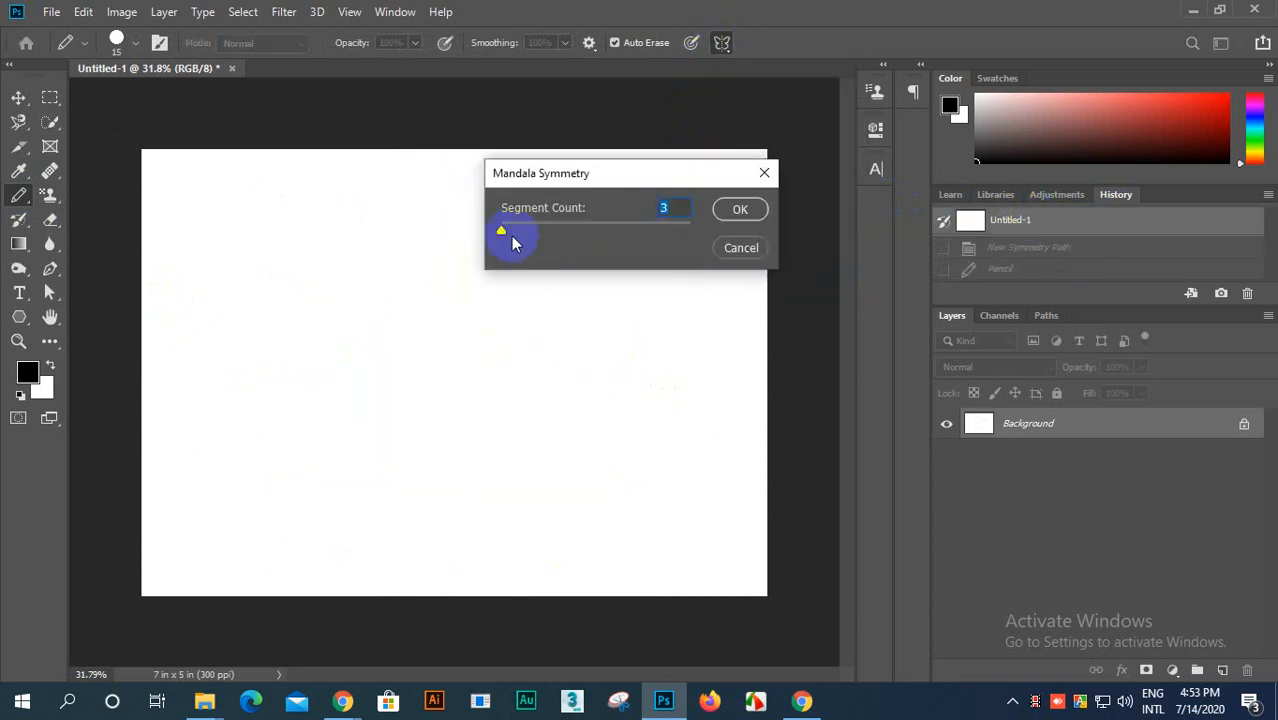
left_click_drag(506, 236, 530, 232)
left_click(733, 211)
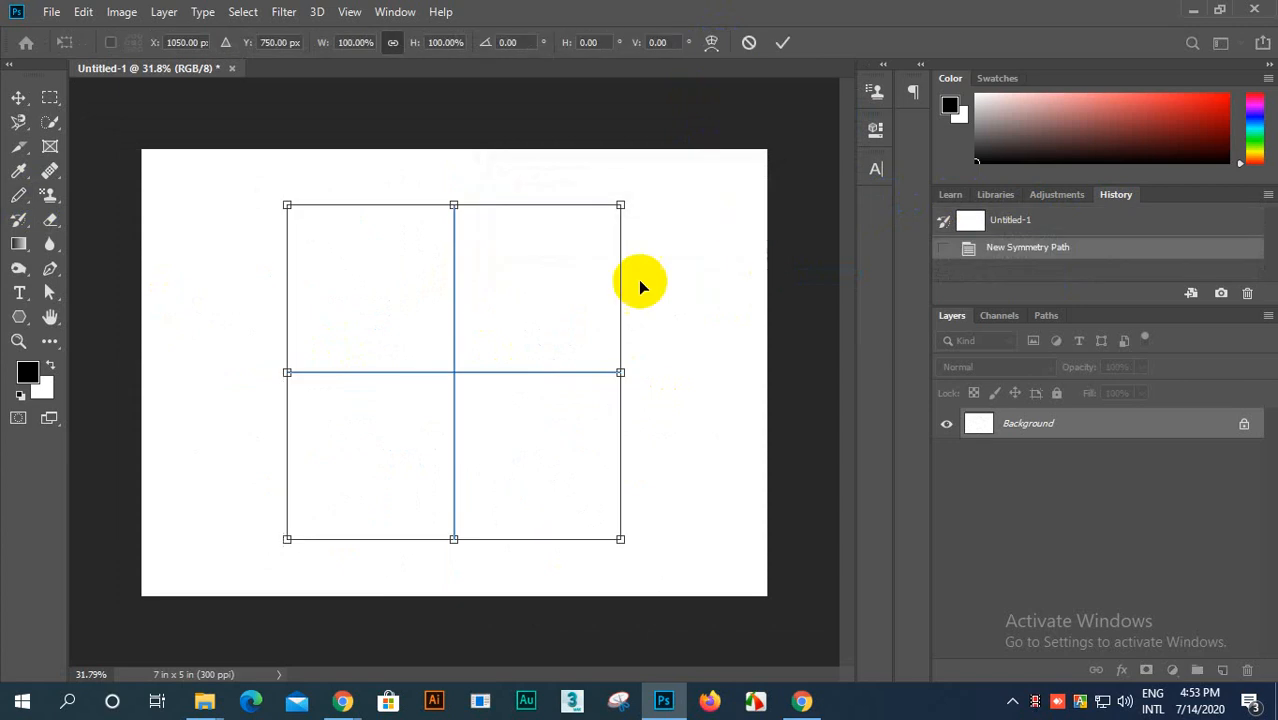
left_click(19, 195)
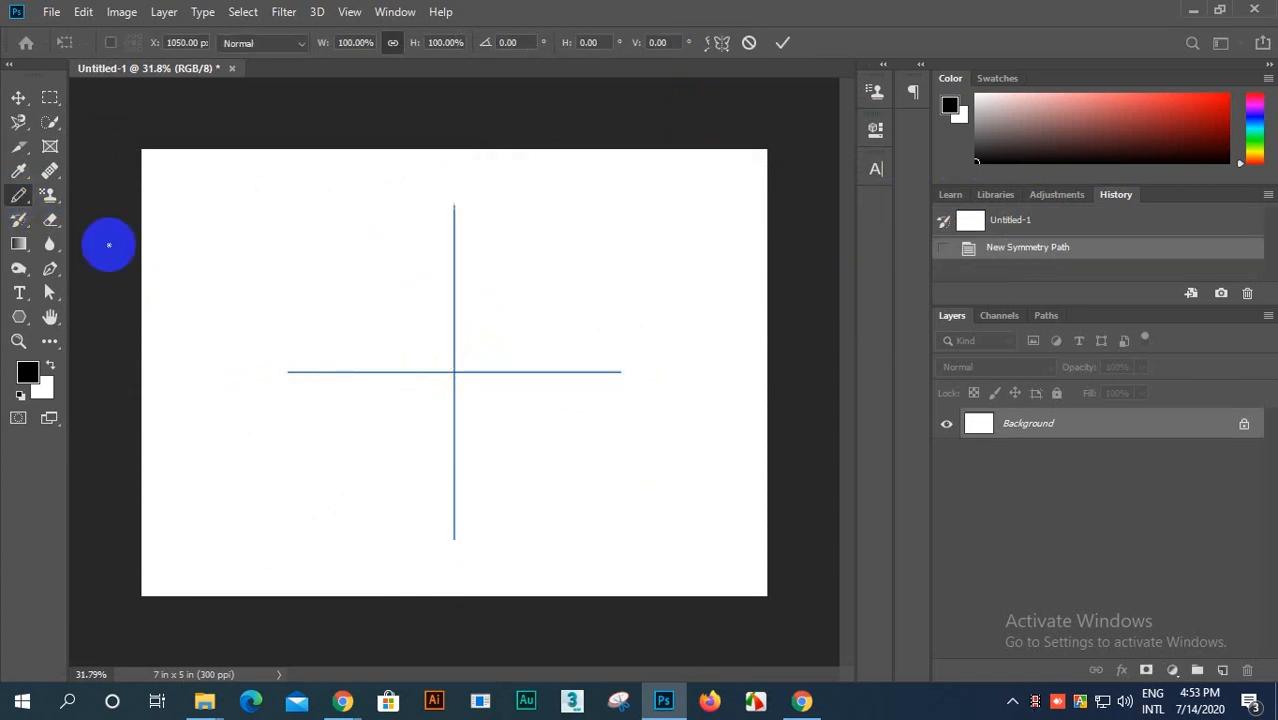
Step: Draw a large curved petal pattern with the Pencil, starting at the symmetry center and running past the canvas edge
mouse_move(454, 372)
left_mouse_down()
mouse_move(471, 297)
mouse_move(513, 214)
mouse_move(533, 194)
mouse_move(599, 191)
mouse_move(665, 208)
mouse_move(690, 246)
mouse_move(733, 468)
mouse_move(775, 490)
mouse_move(884, 466)
left_mouse_up()
scroll(428, 377, "down", 5)
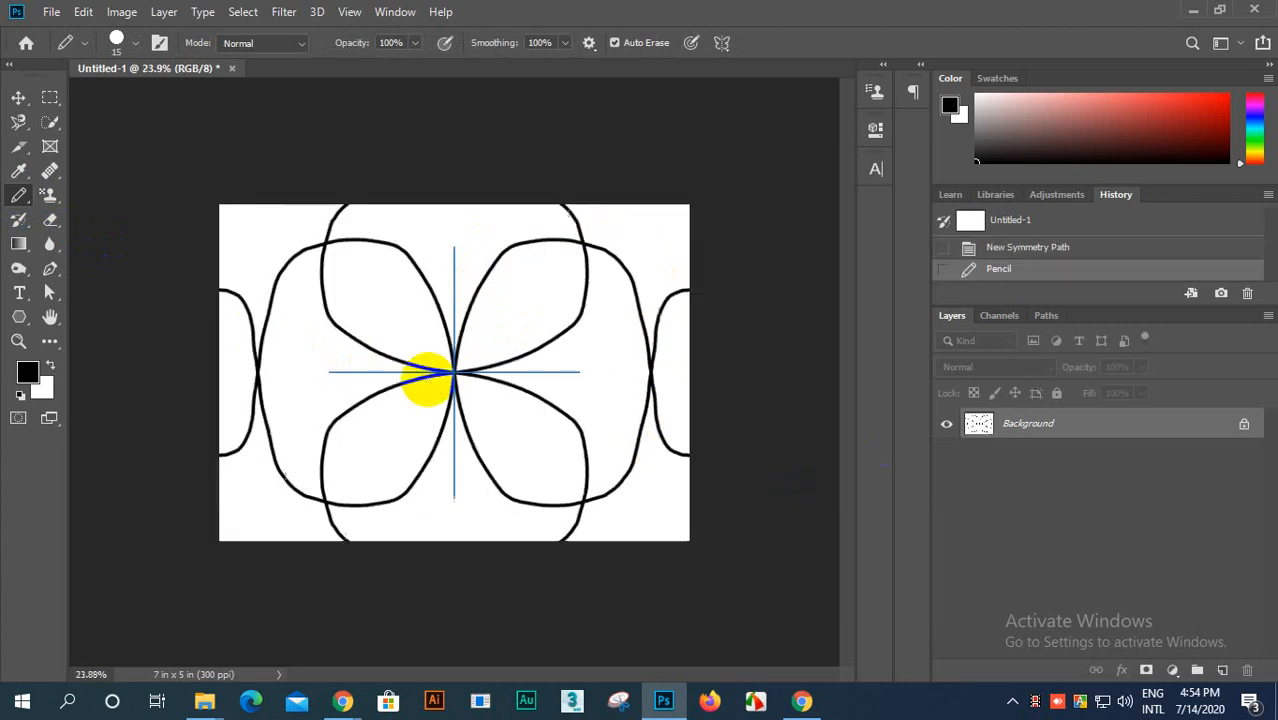
scroll(508, 415, "up", 3)
scroll(540, 372, "down", 1)
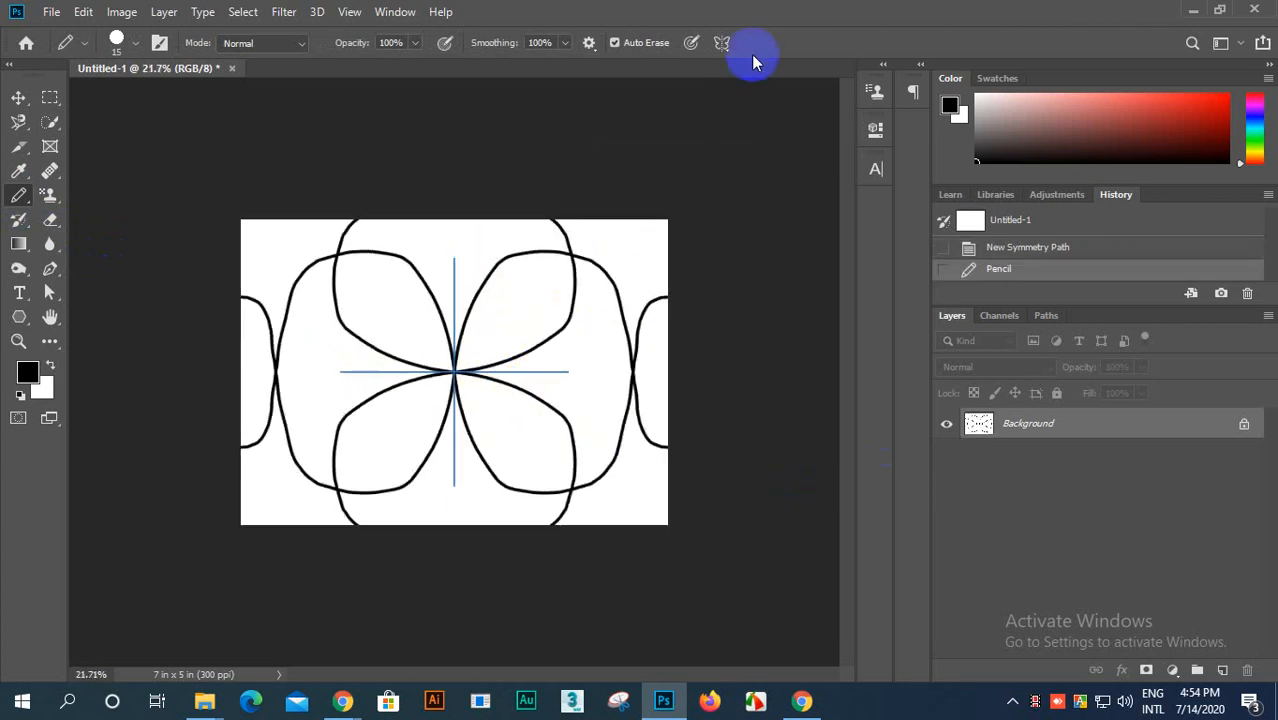
Step: Hide the symmetry path guides over the petal pattern
left_click(723, 43)
left_click(750, 334)
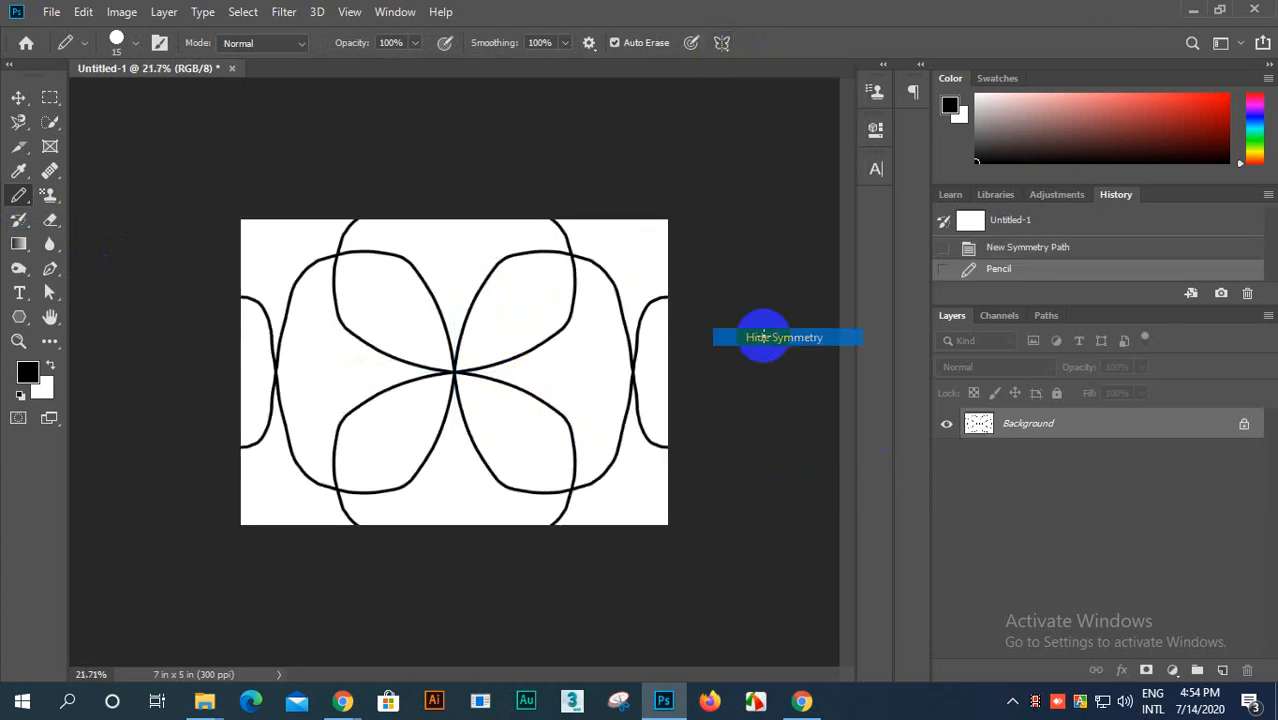
scroll(517, 405, "up", 1)
scroll(516, 397, "down", 2)
scroll(510, 370, "up", 2)
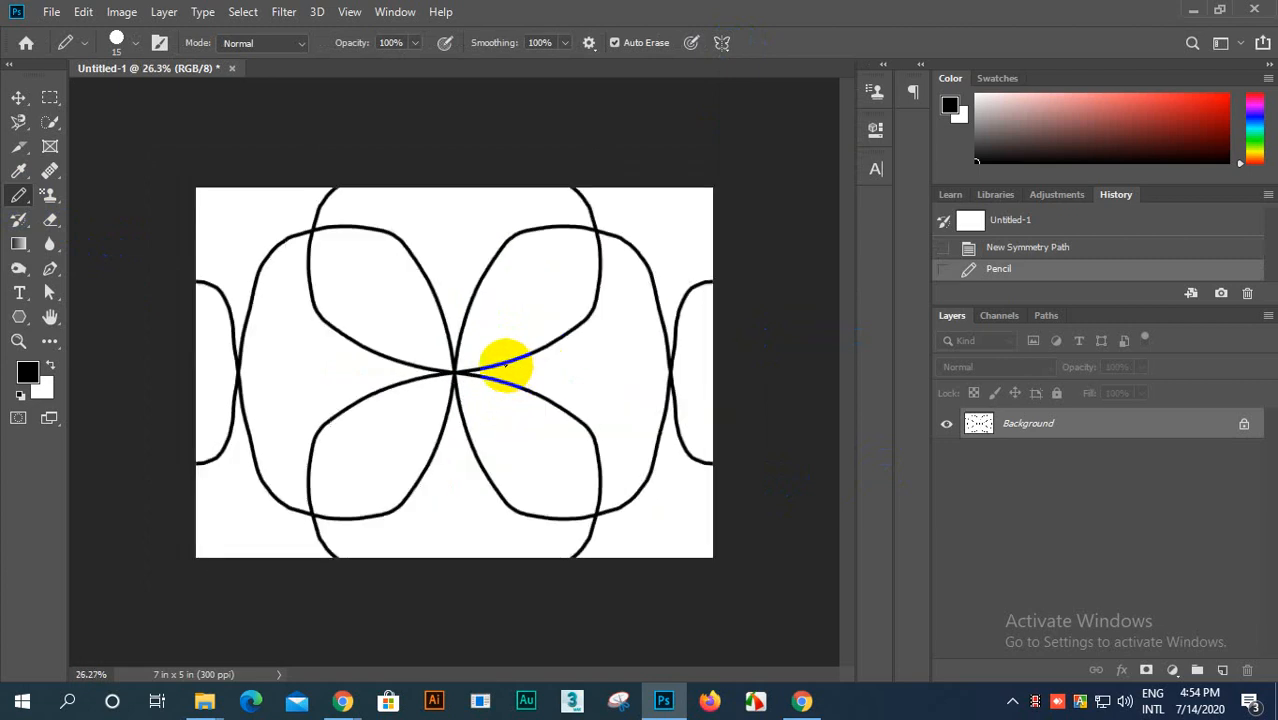
scroll(505, 362, "down", 2)
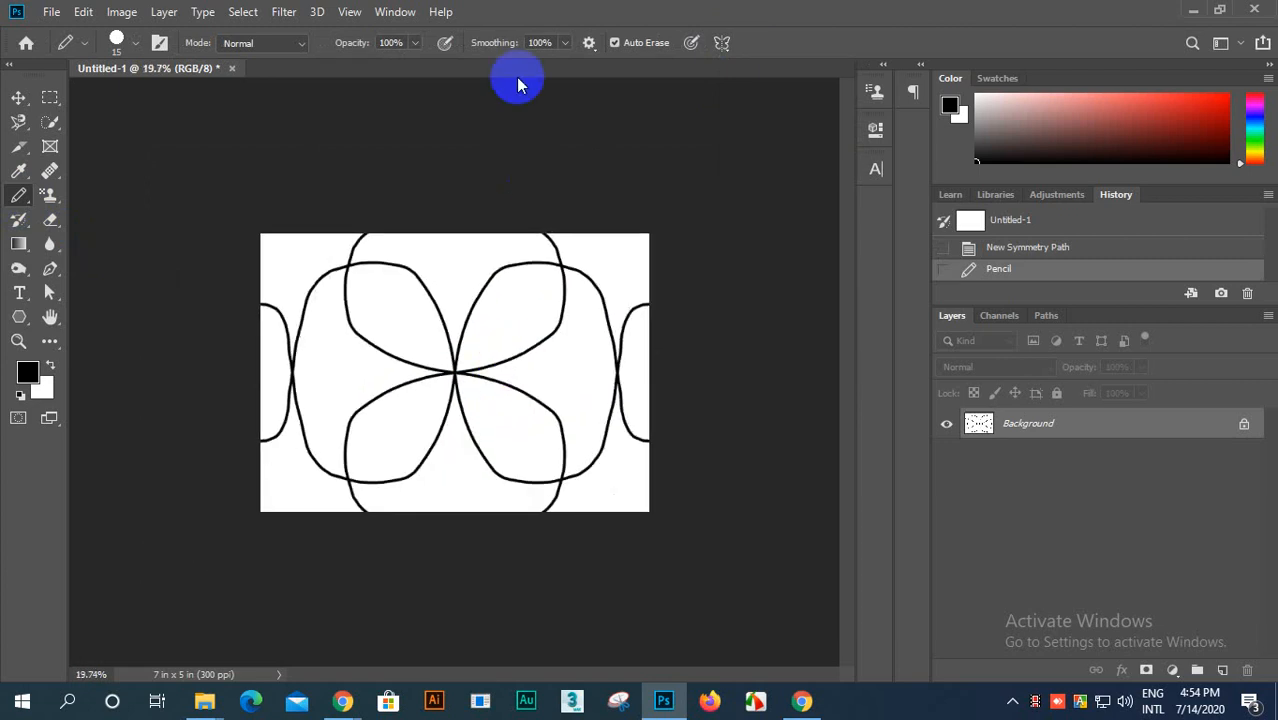
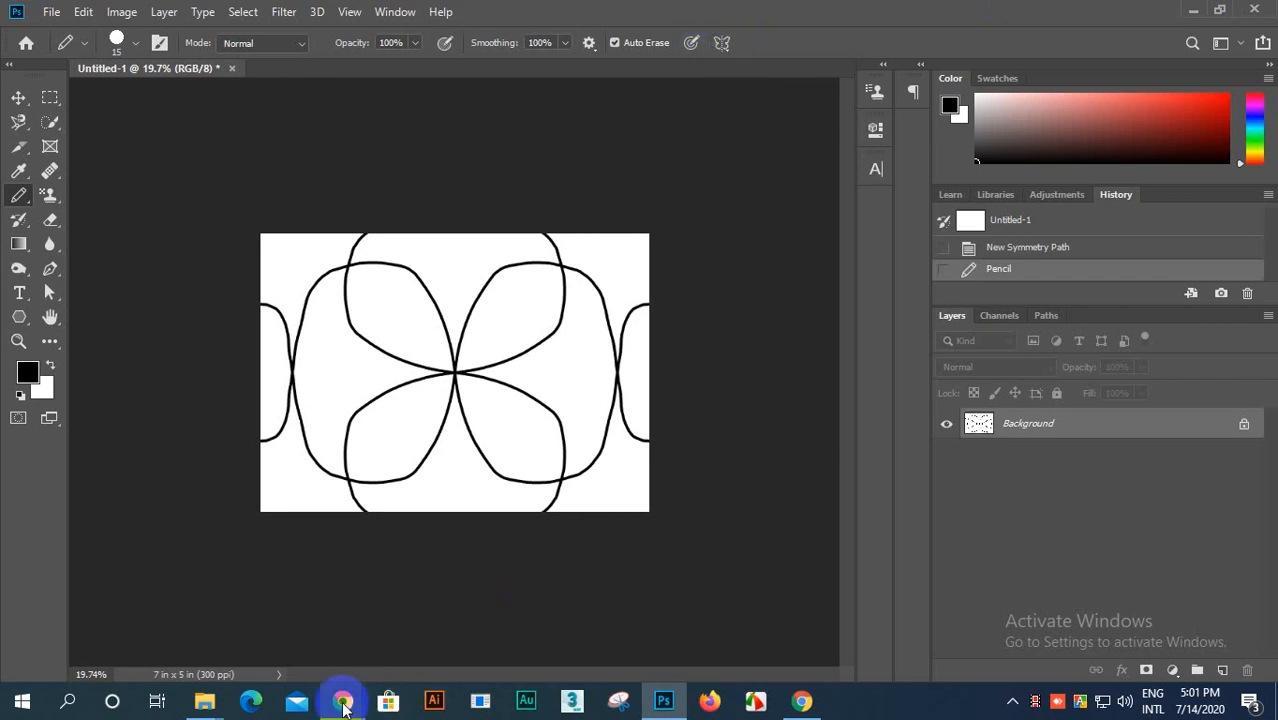
mouse_move(342, 700)
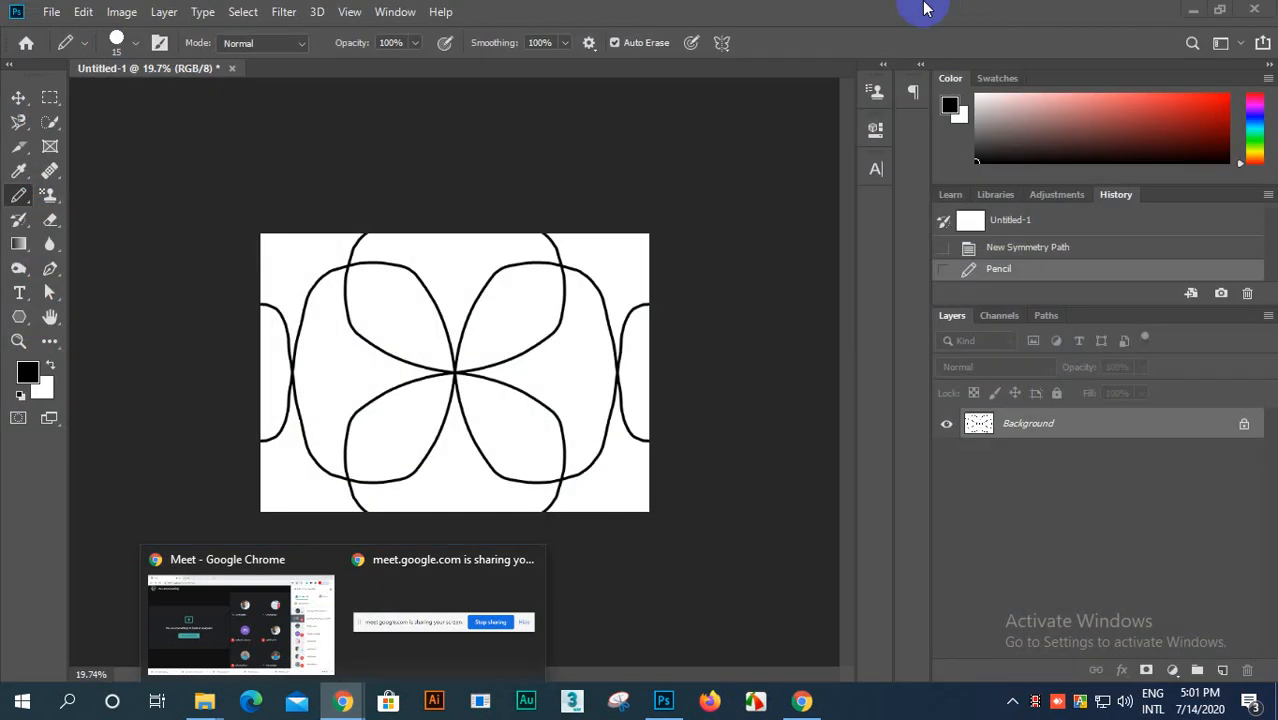
left_click(723, 44)
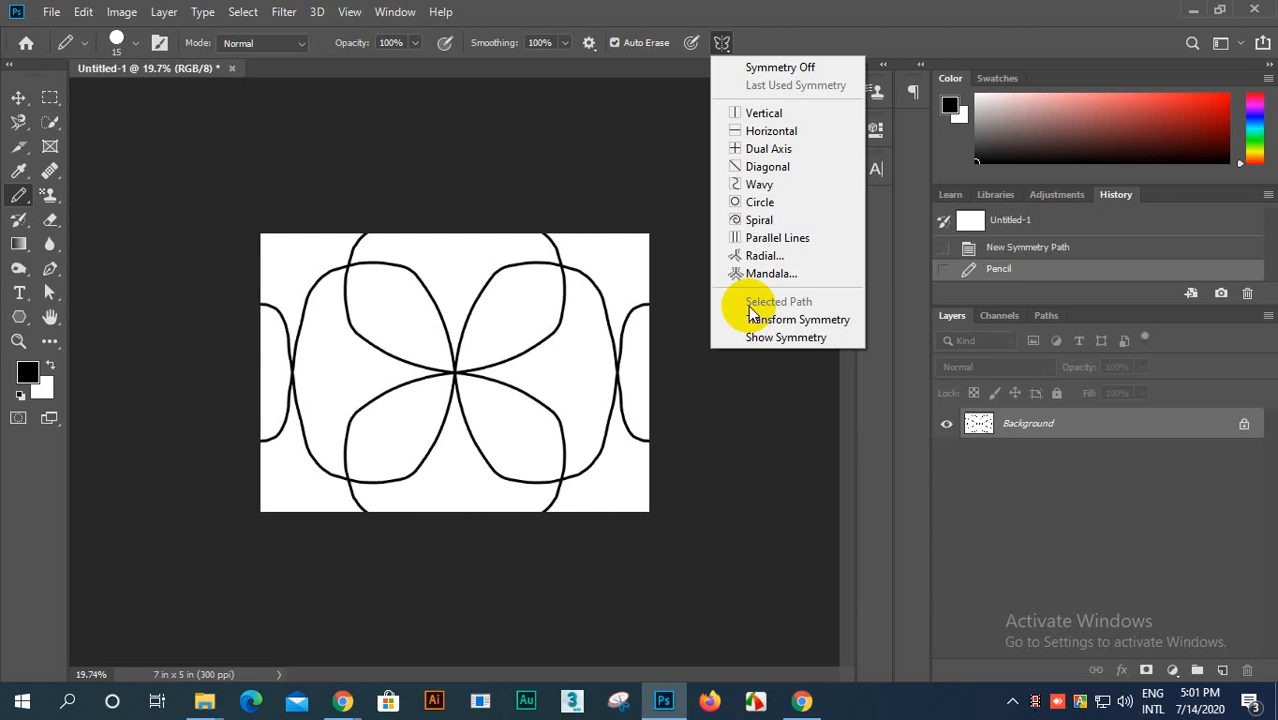
left_click(669, 134)
scroll(574, 309, "up", 4)
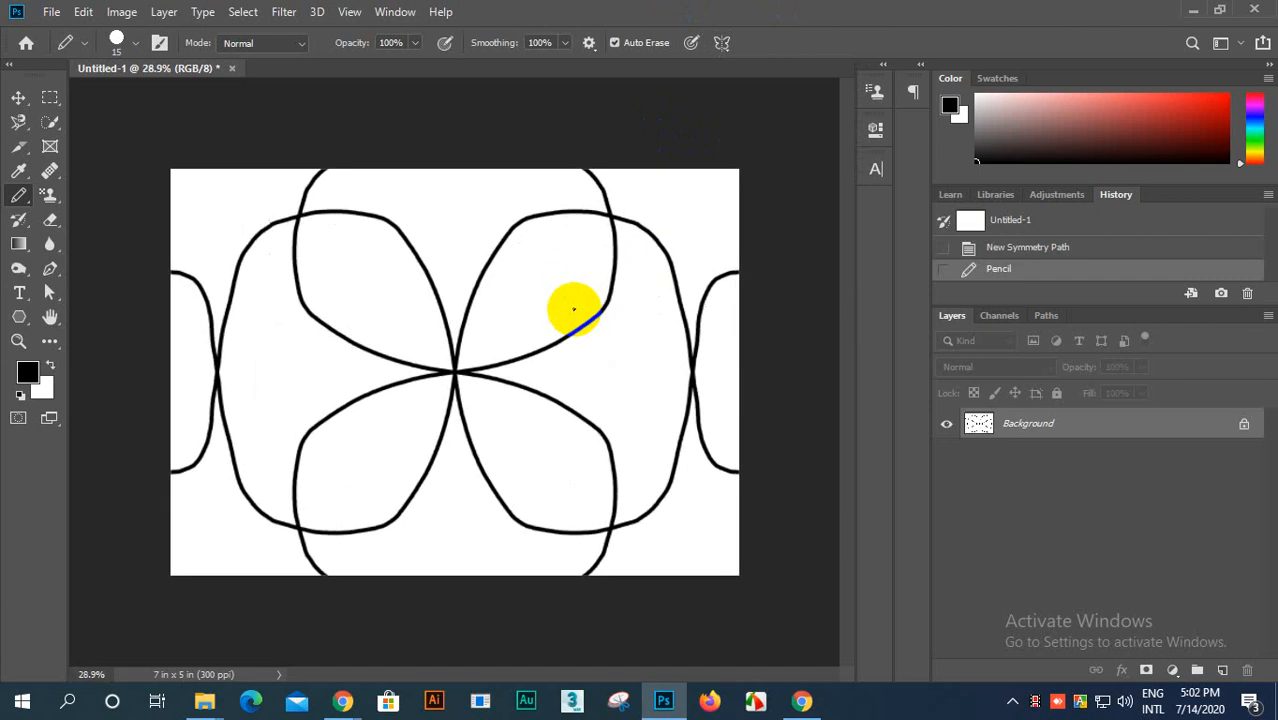
scroll(560, 310, "down", 3)
scroll(502, 314, "up", 9)
scroll(530, 305, "down", 7)
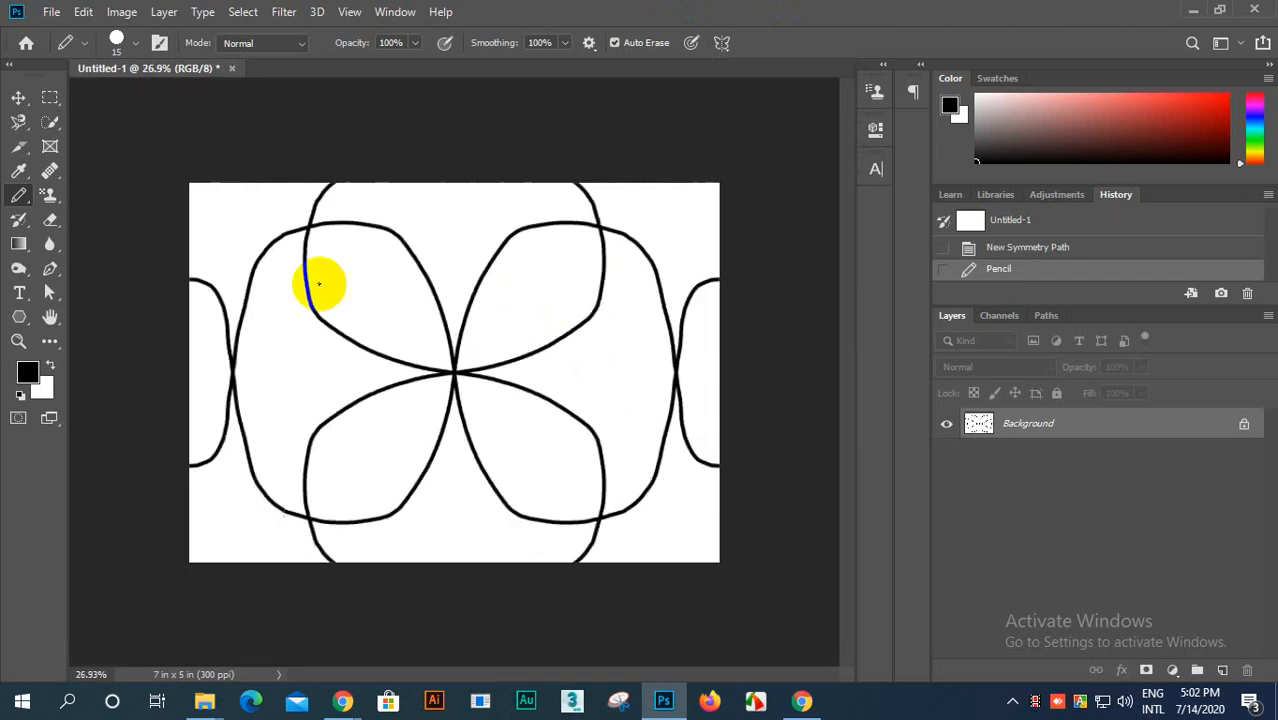
left_click_drag(18, 195, 75, 213)
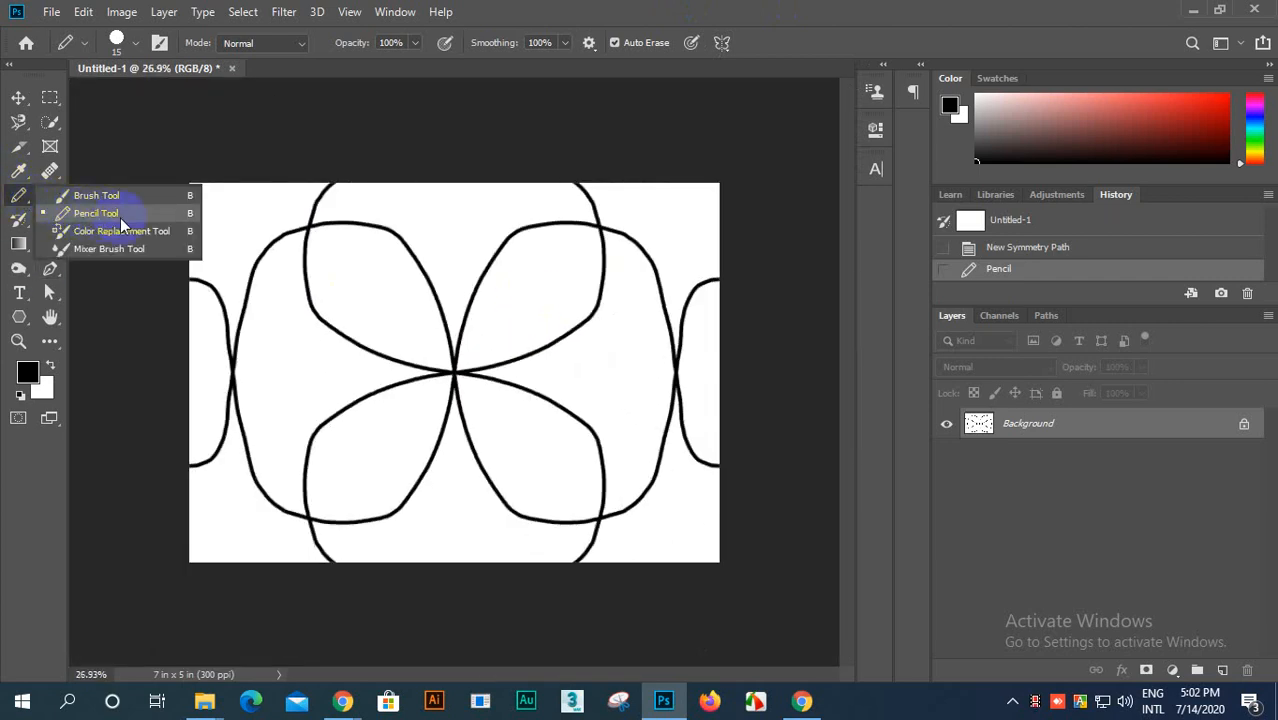
scroll(340, 275, "down", 3)
scroll(380, 290, "up", 2)
scroll(420, 312, "down", 1)
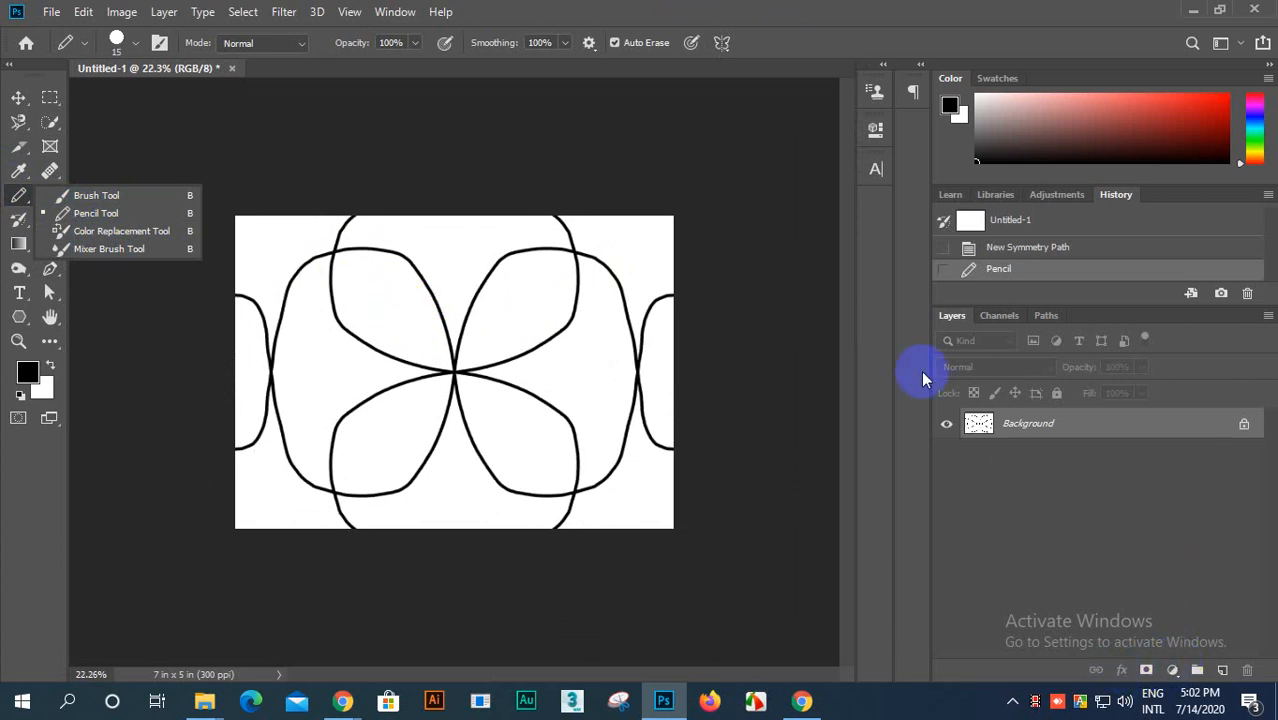
scroll(510, 282, "down", 1)
scroll(513, 288, "up", 2)
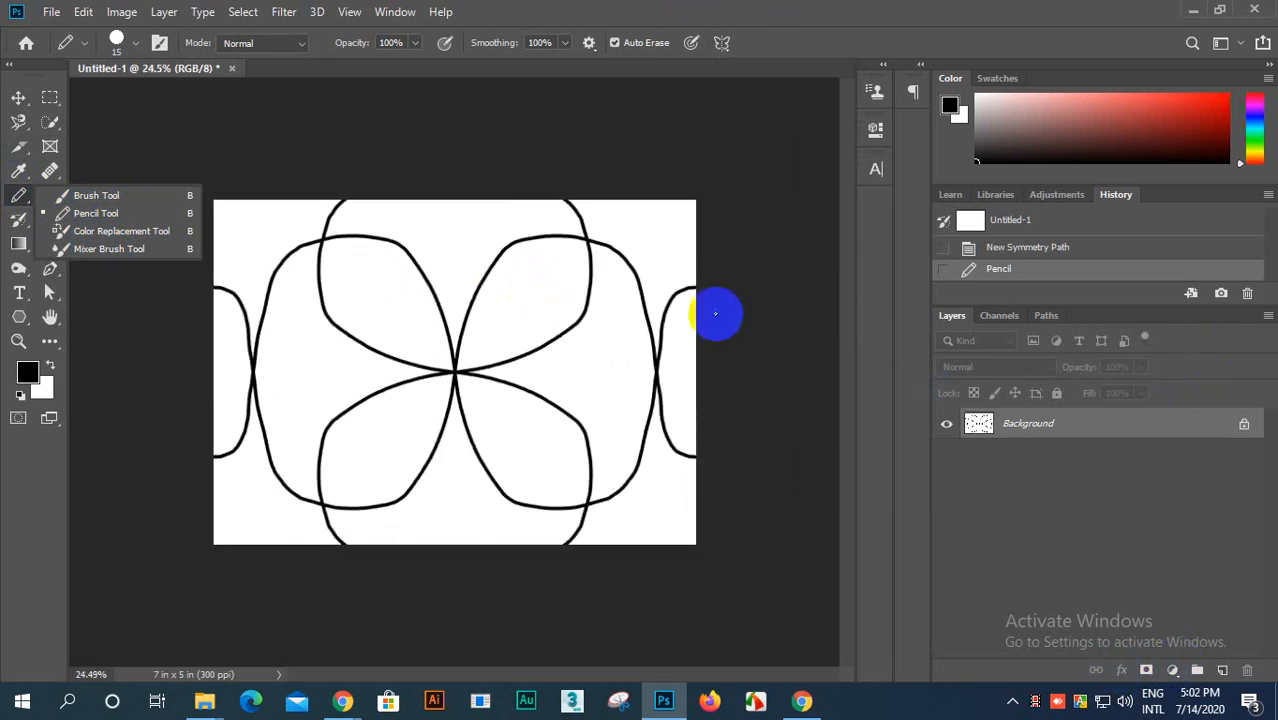
Step: Open images (7).jpg and images (6).jpg together from the Downloads folder
left_click(52, 11)
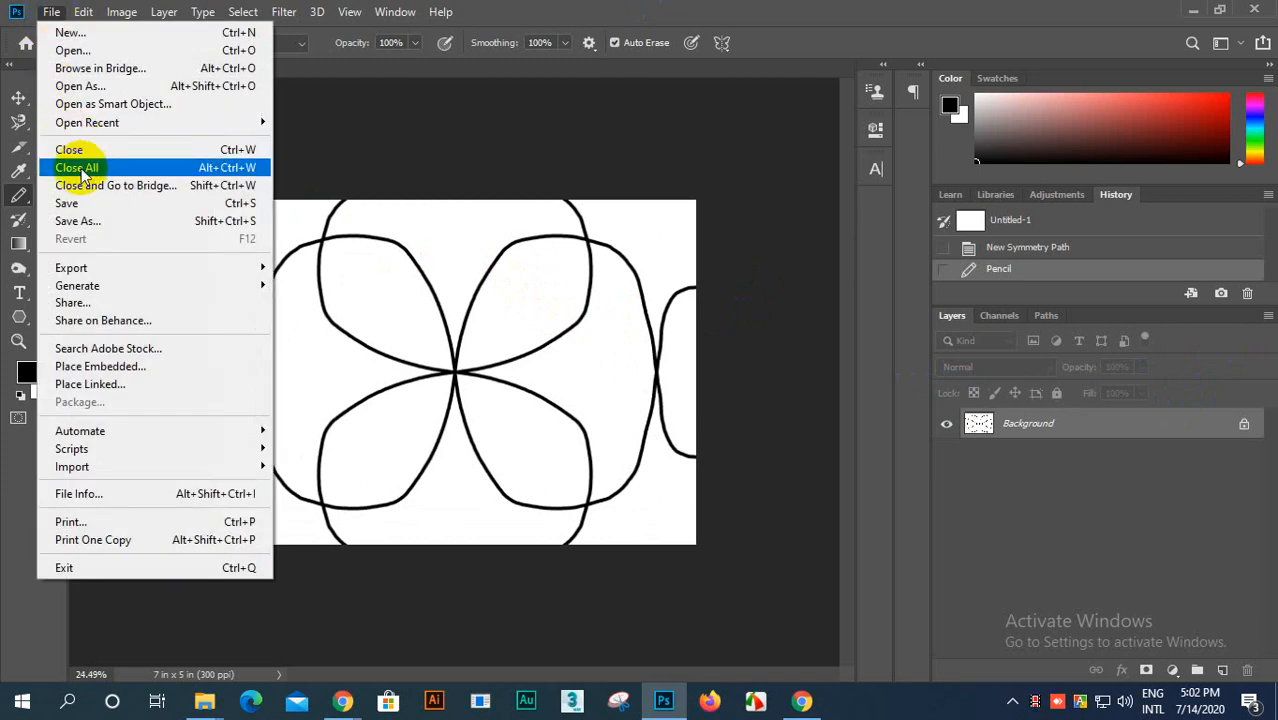
left_click(70, 50)
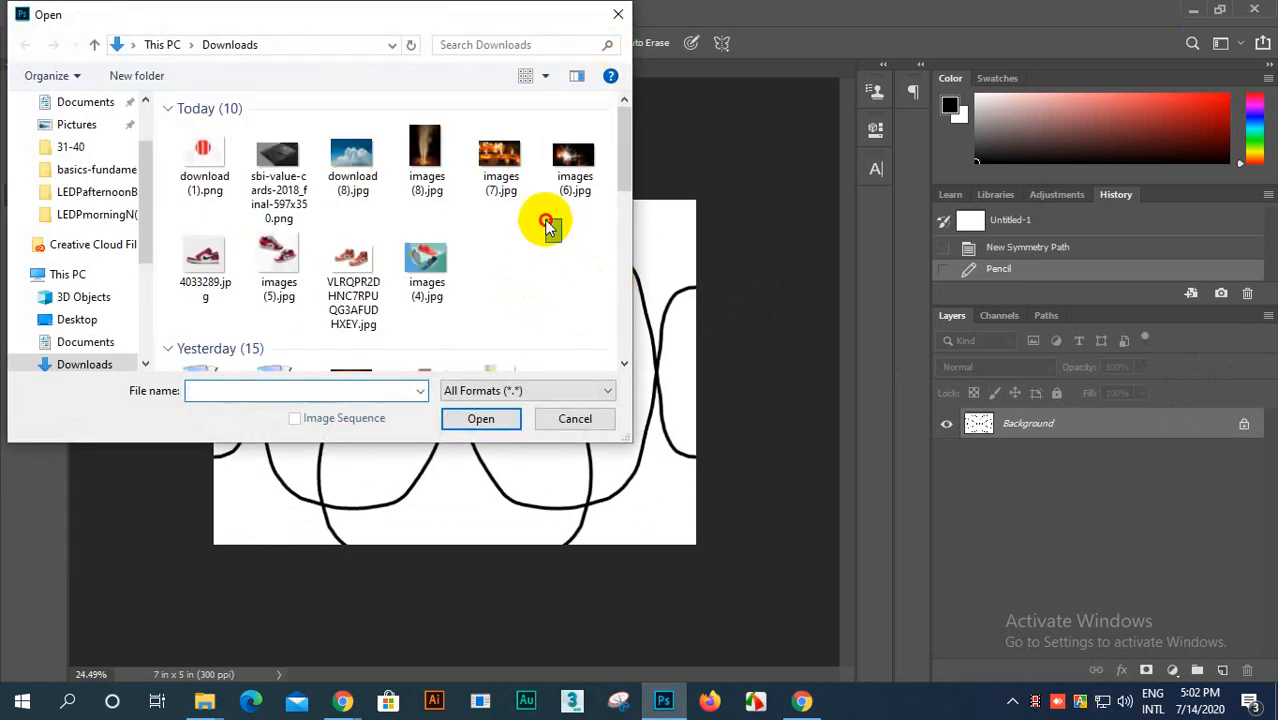
left_click_drag(561, 242, 495, 140)
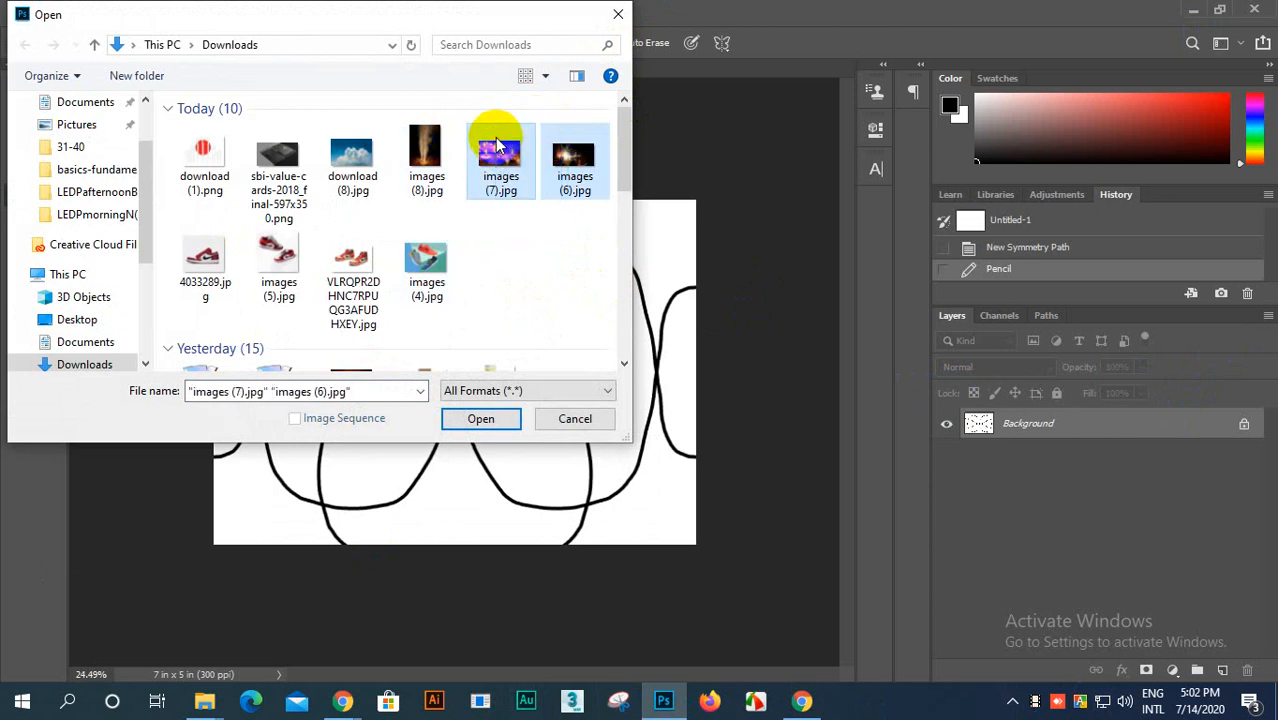
left_click(481, 419)
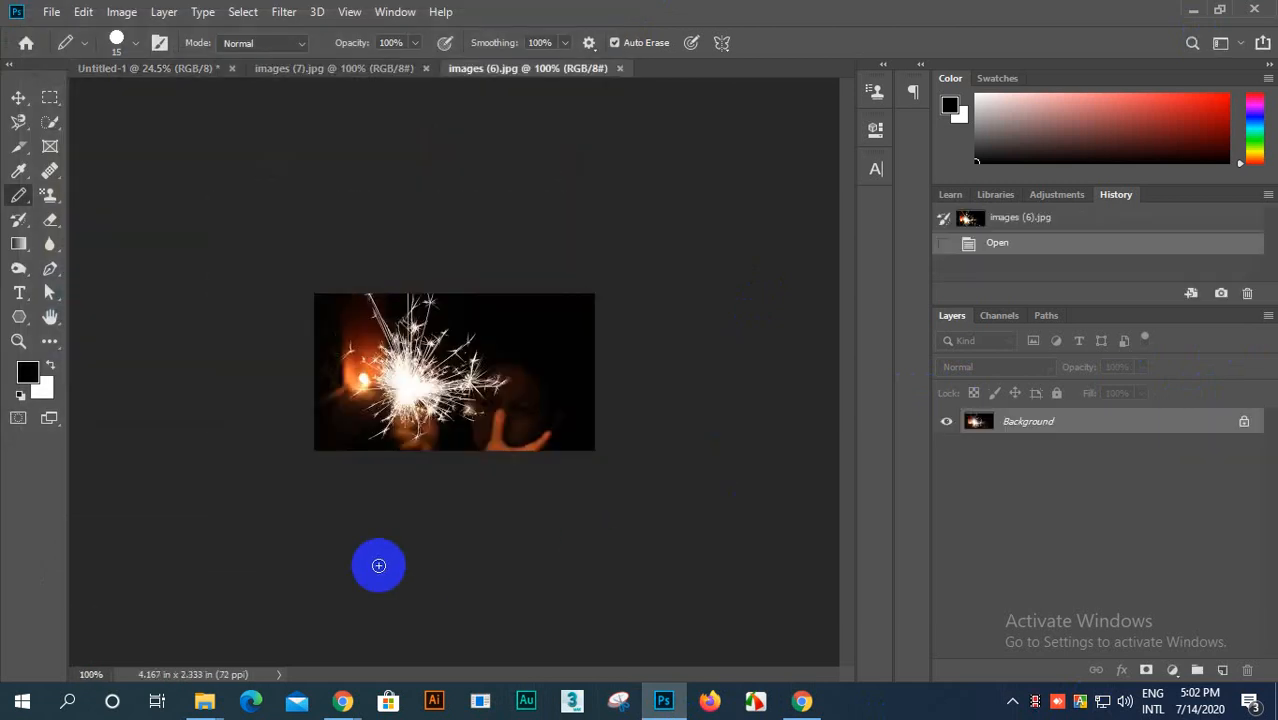
Step: Examine the sparkler photo in images (6).jpg at several magnifications, down to its individual pixels
scroll(465, 513, "up", 12)
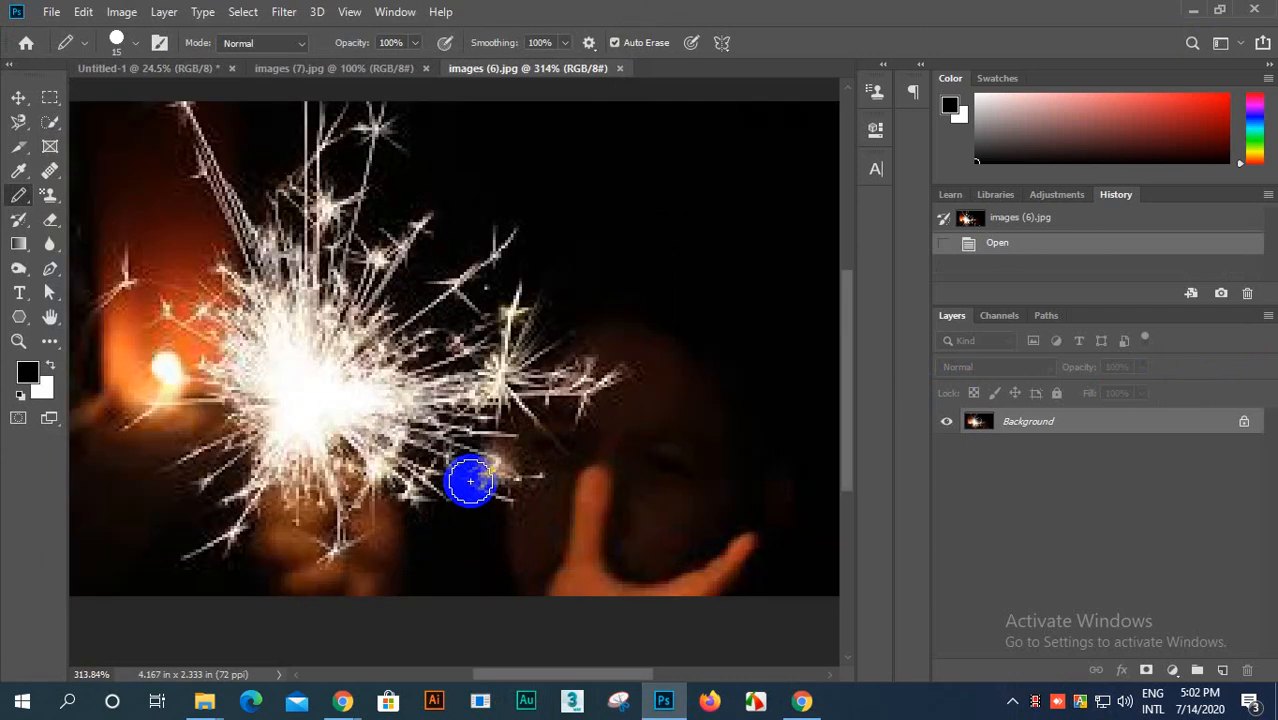
scroll(465, 480, "up", 2)
scroll(460, 480, "down", 4)
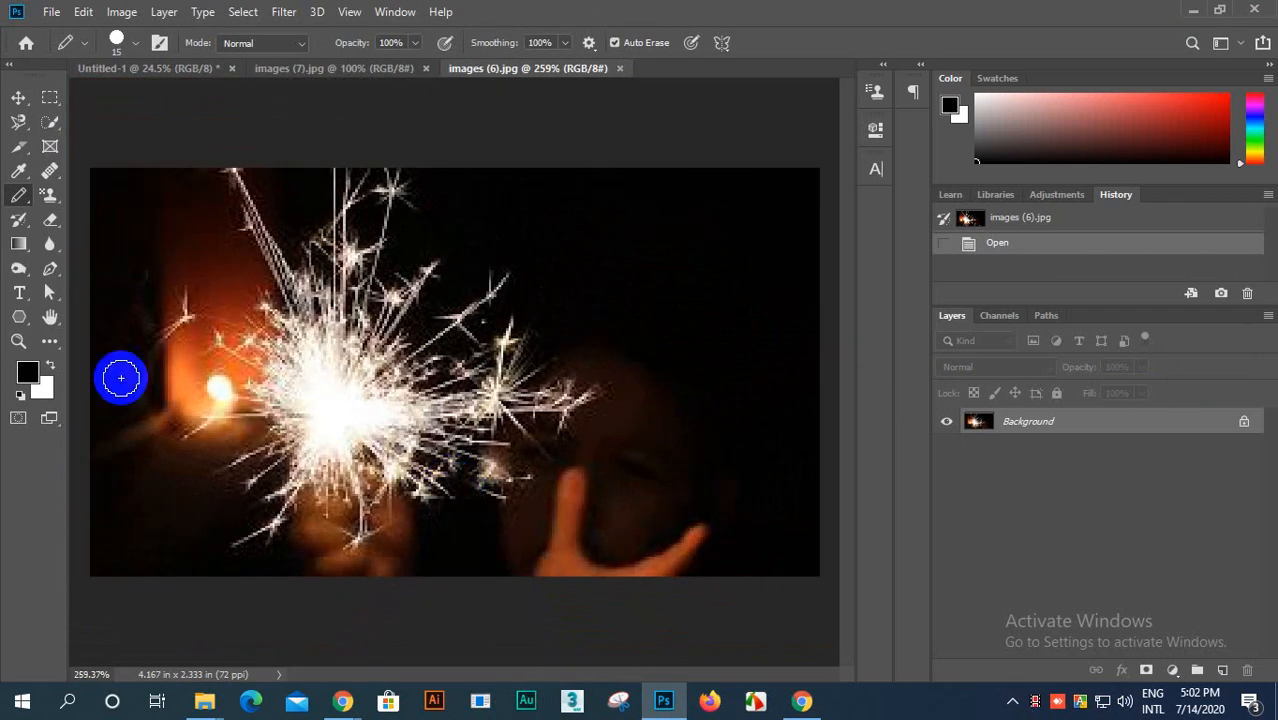
left_click(20, 100)
scroll(357, 408, "up", 2)
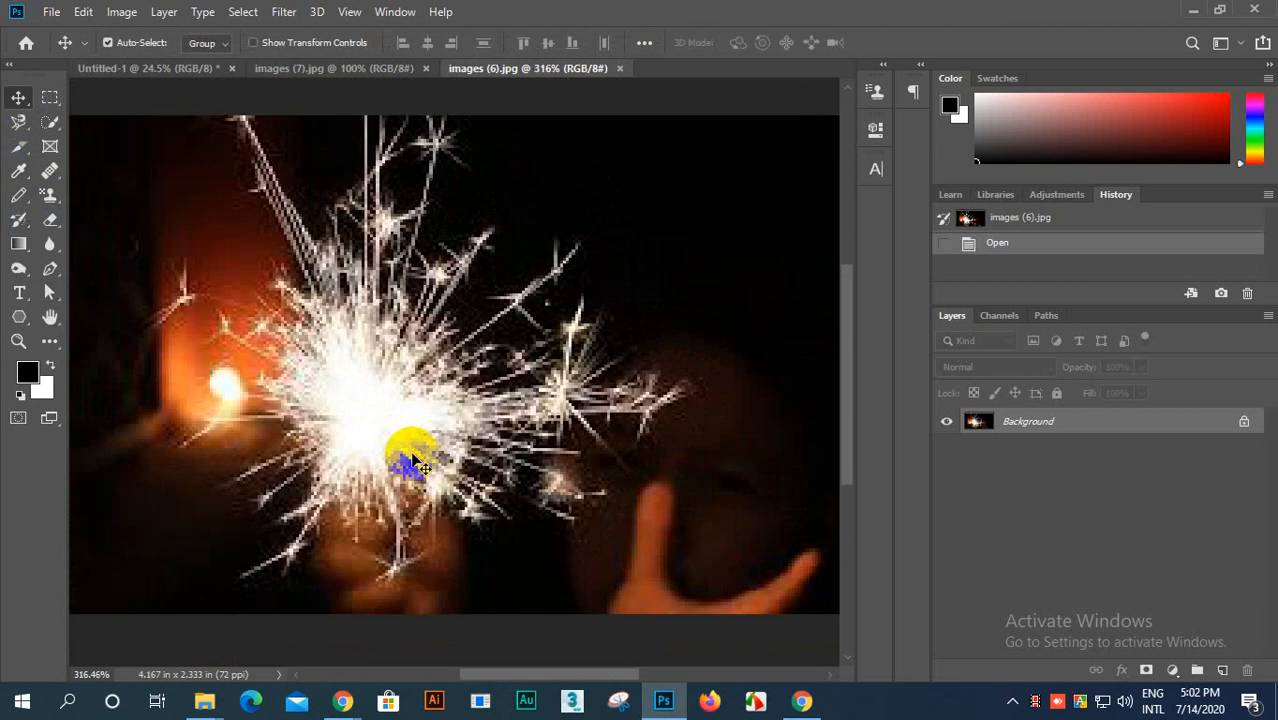
scroll(415, 462, "down", 3)
scroll(442, 451, "up", 1)
scroll(379, 408, "down", 2)
scroll(379, 408, "up", 3)
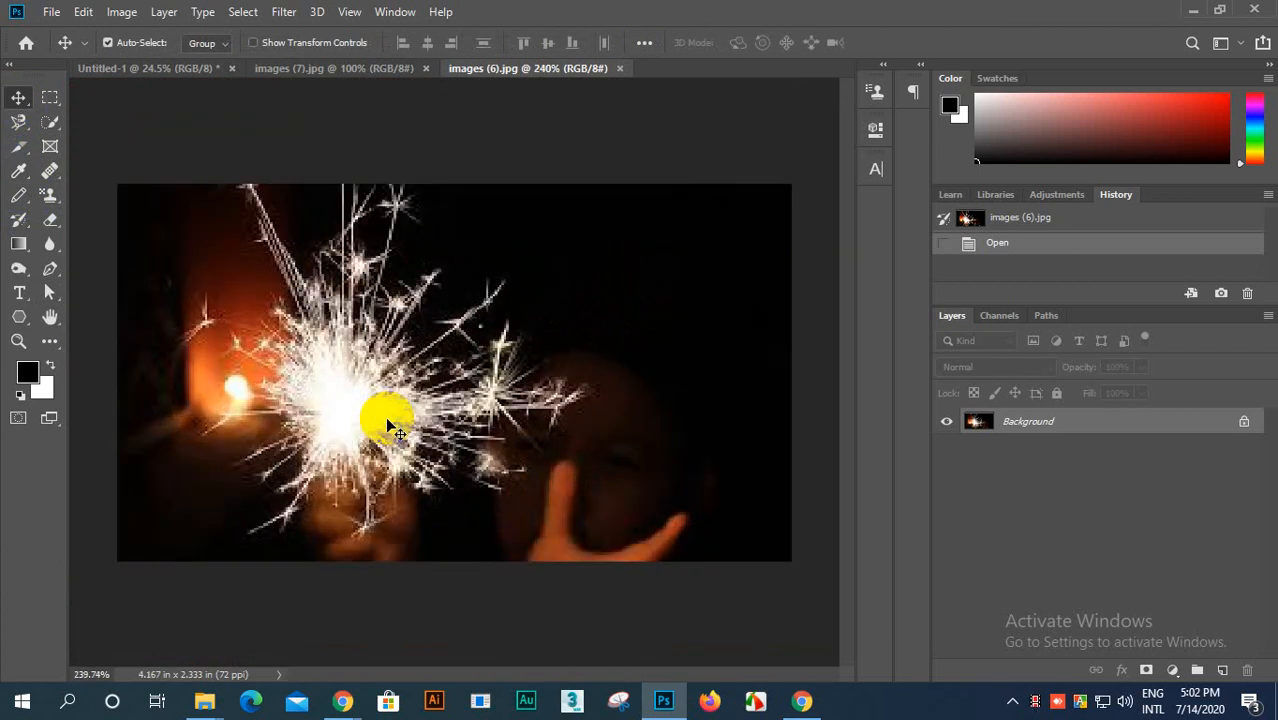
scroll(392, 428, "up", 10)
scroll(392, 428, "down", 5)
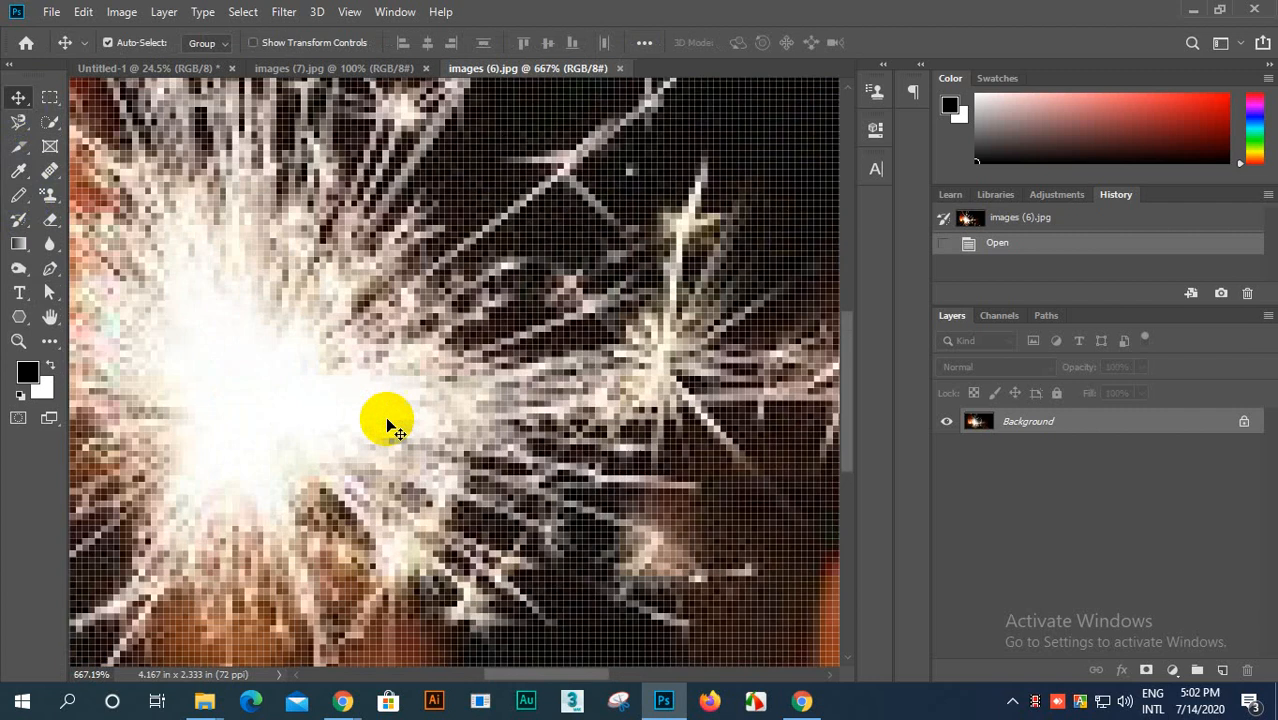
scroll(392, 428, "down", 5)
Step: Unlock the sparkler photo's Background layer and convert it to a Smart Object
left_click(1244, 421)
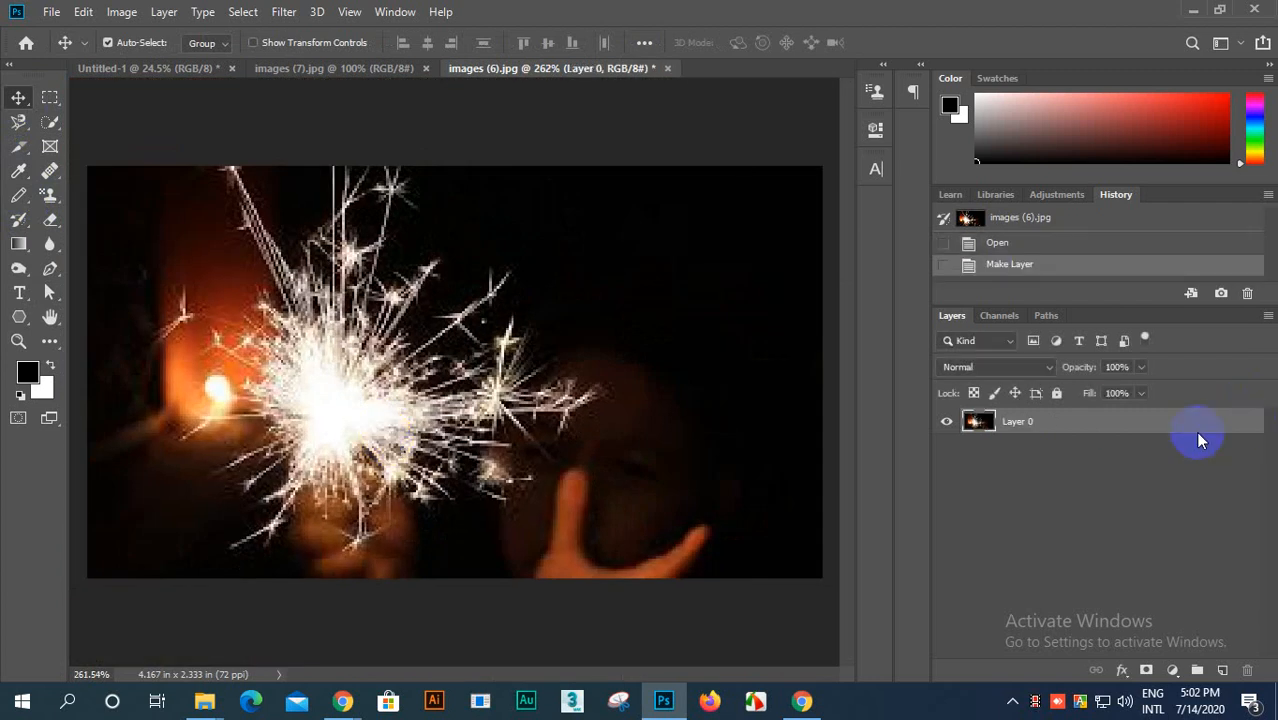
right_click(1138, 422)
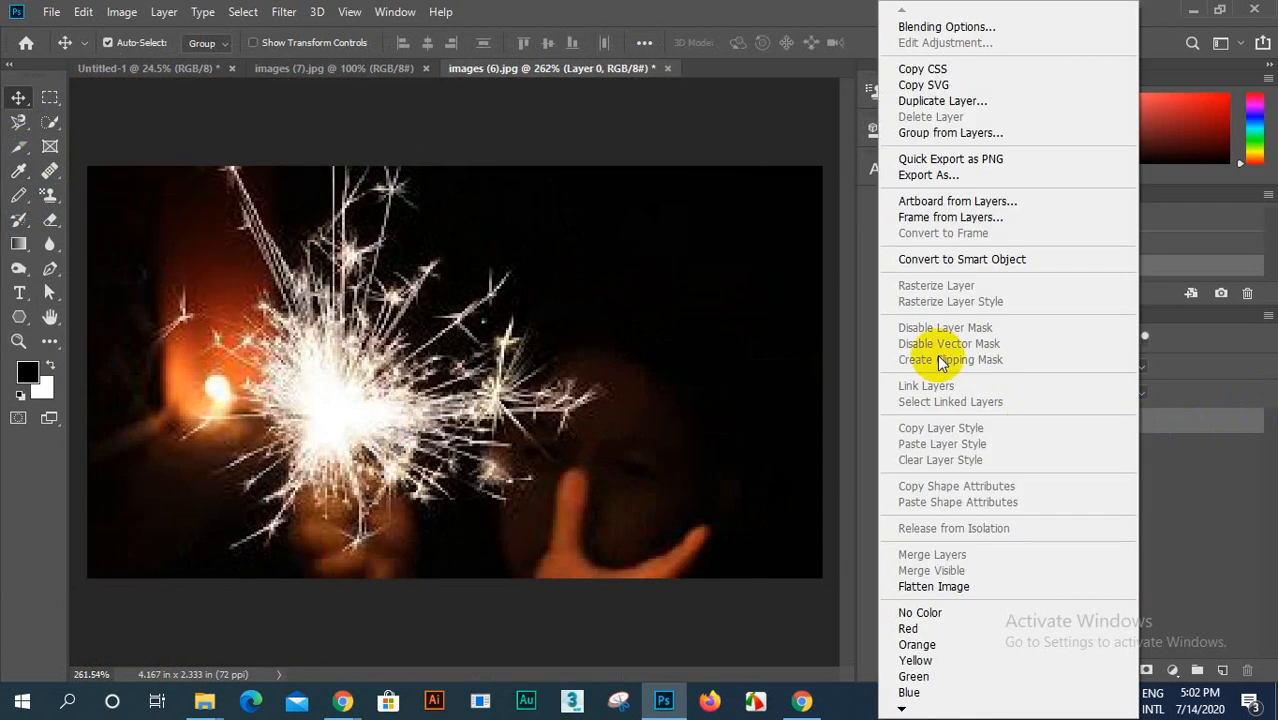
left_click(940, 258)
scroll(430, 405, "up", 3)
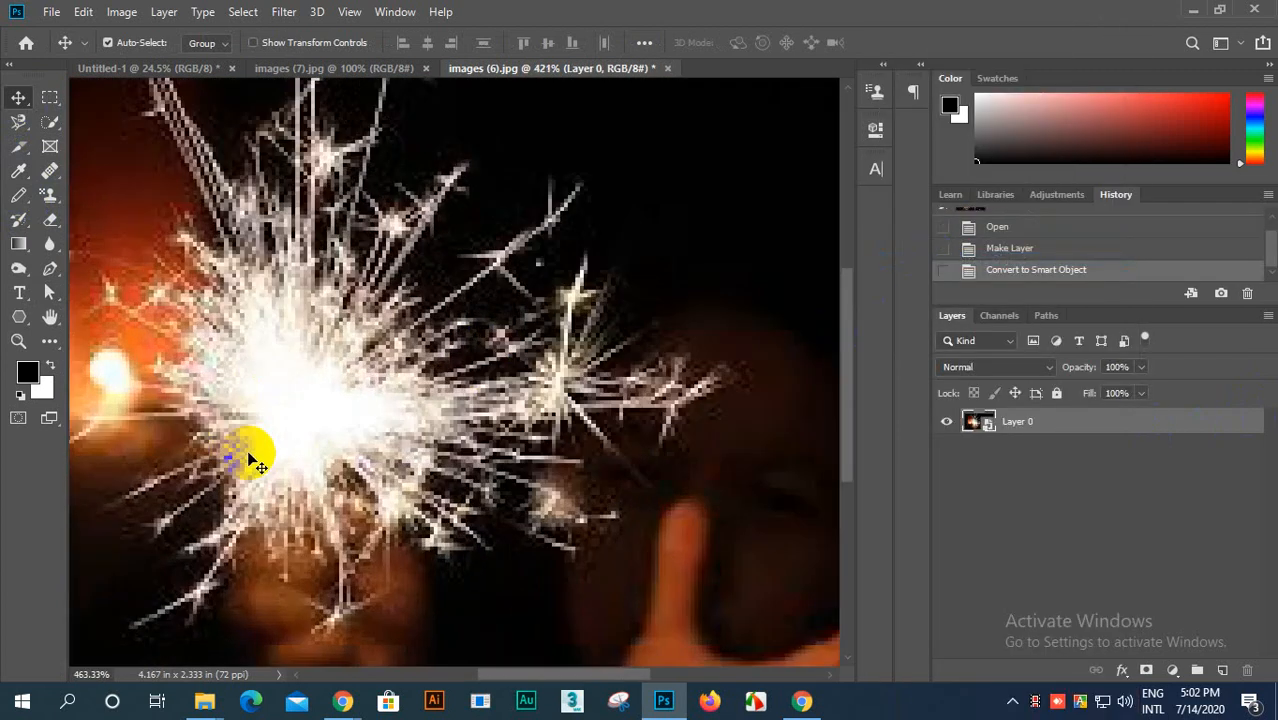
scroll(280, 445, "up", 2)
scroll(305, 428, "down", 3)
Step: Rasterize the sparkler photo's Smart Object back into a regular pixel layer
right_click(1066, 425)
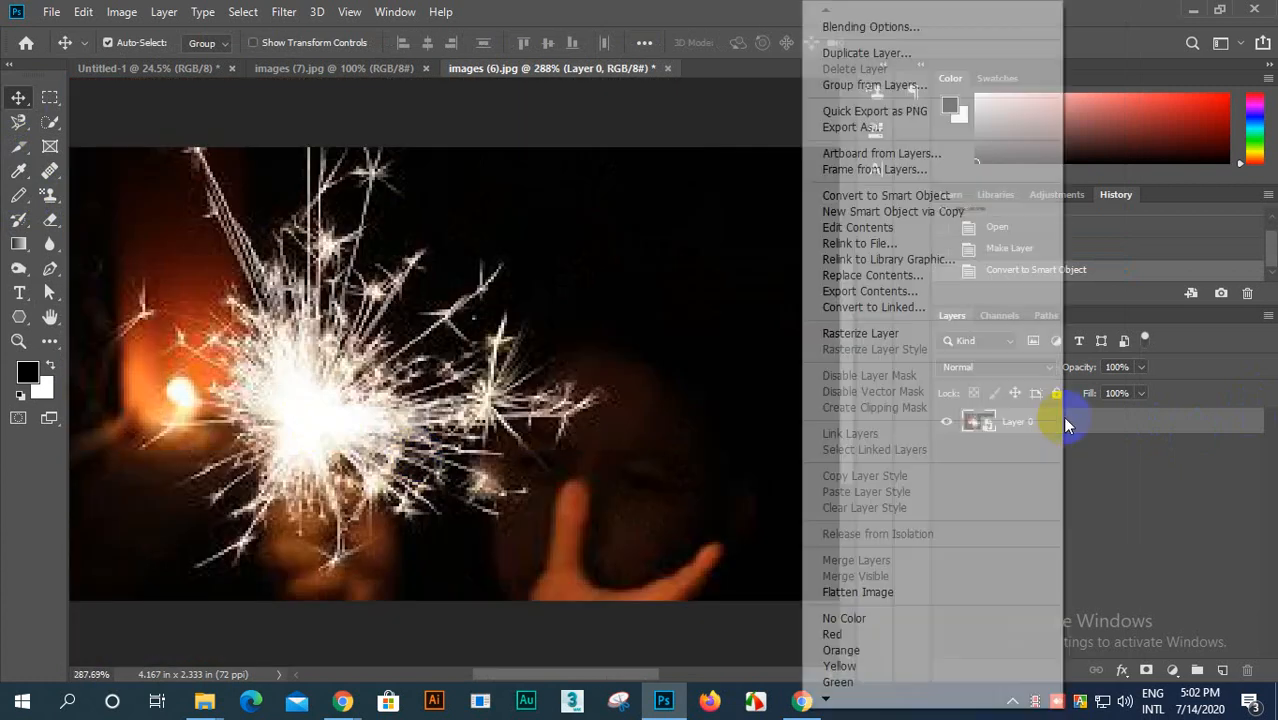
left_click(862, 333)
scroll(612, 488, "up", 3)
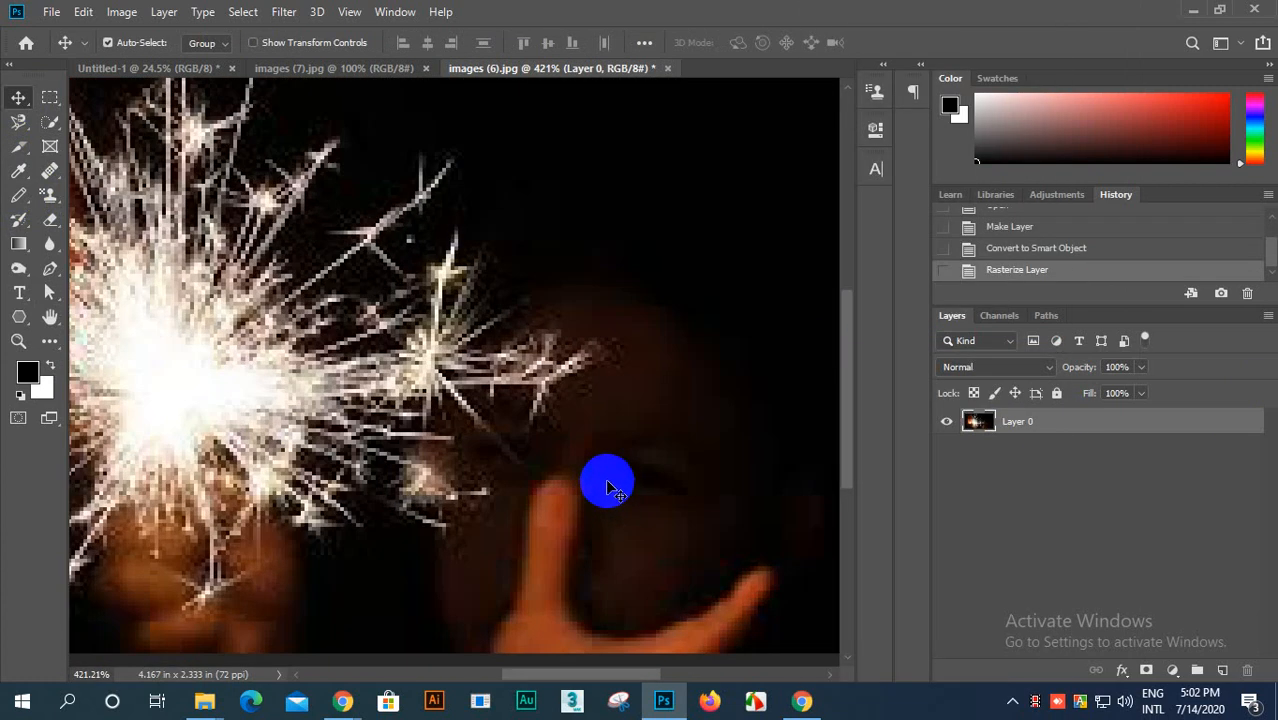
scroll(610, 484, "down", 2)
scroll(565, 351, "down", 2)
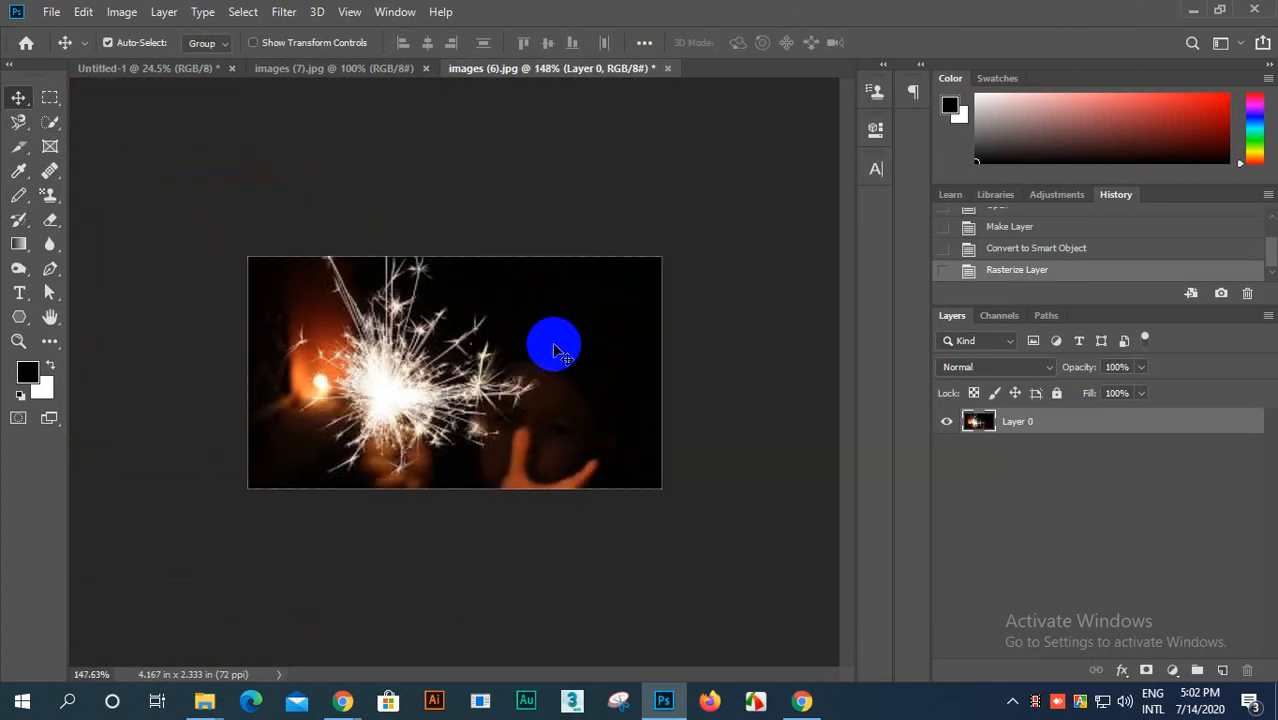
scroll(432, 346, "up", 1)
scroll(420, 350, "down", 1)
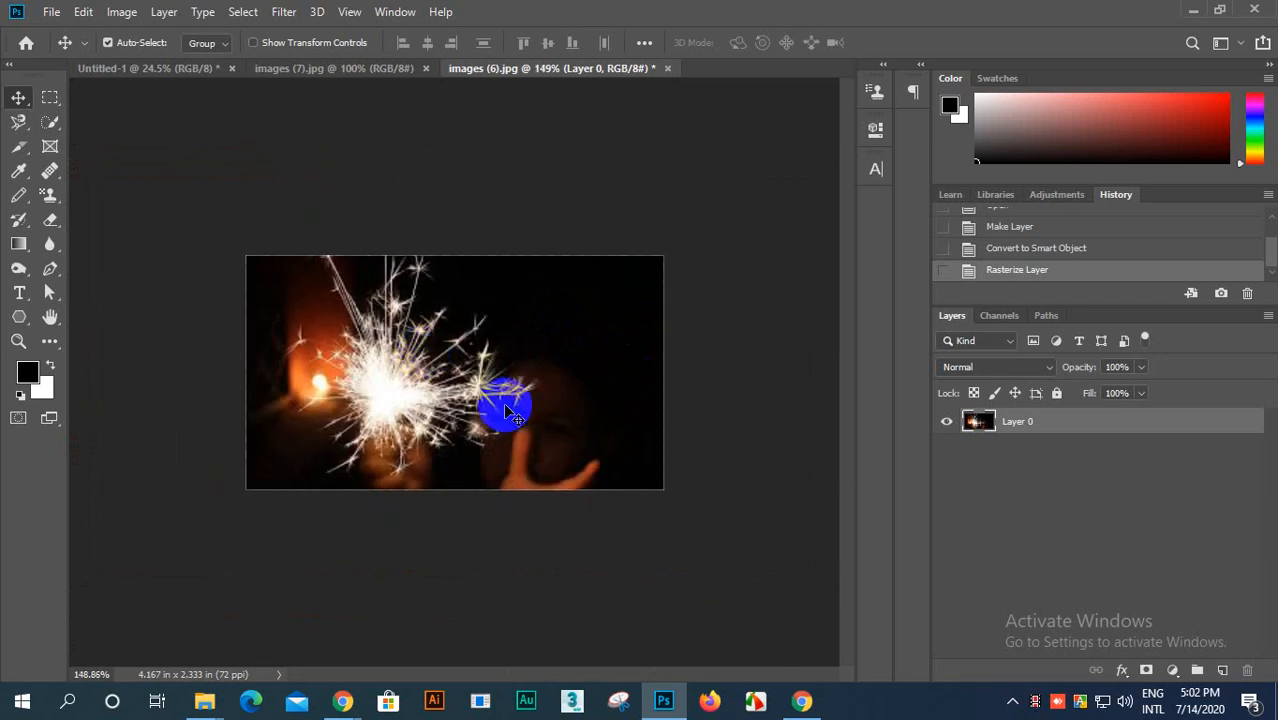
scroll(510, 415, "up", 1)
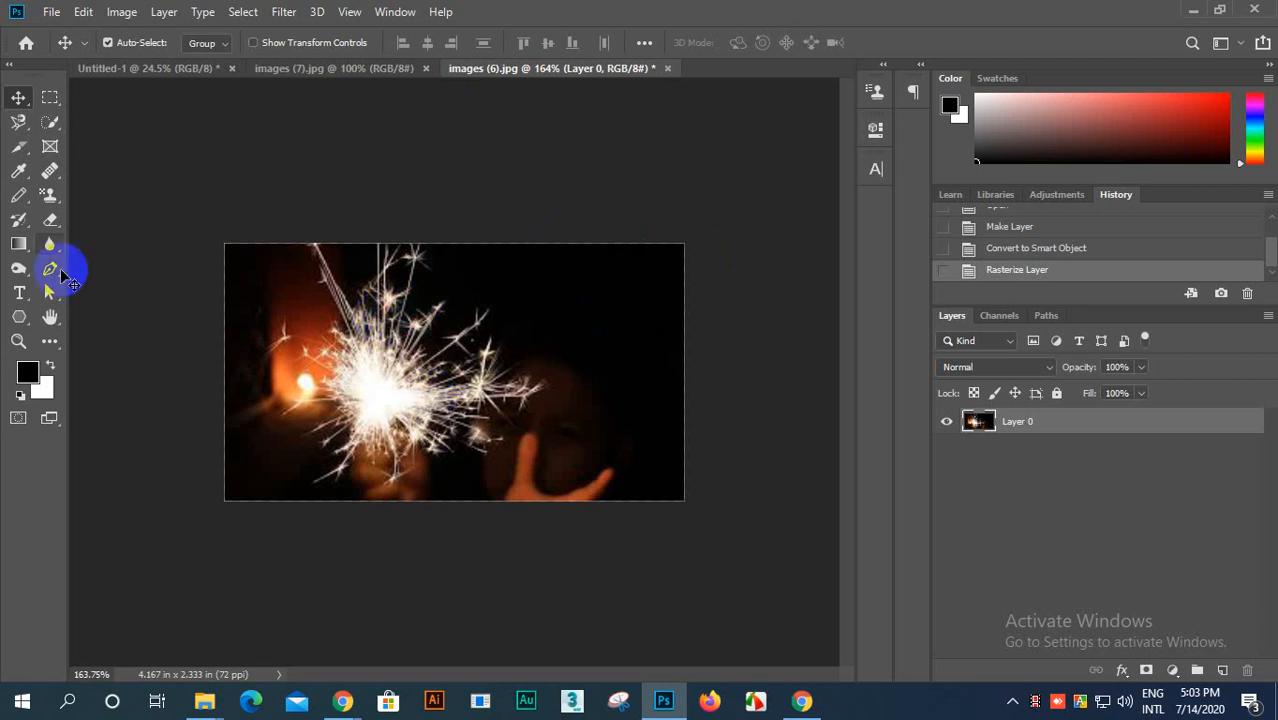
scroll(442, 326, "up", 5)
scroll(443, 329, "down", 5)
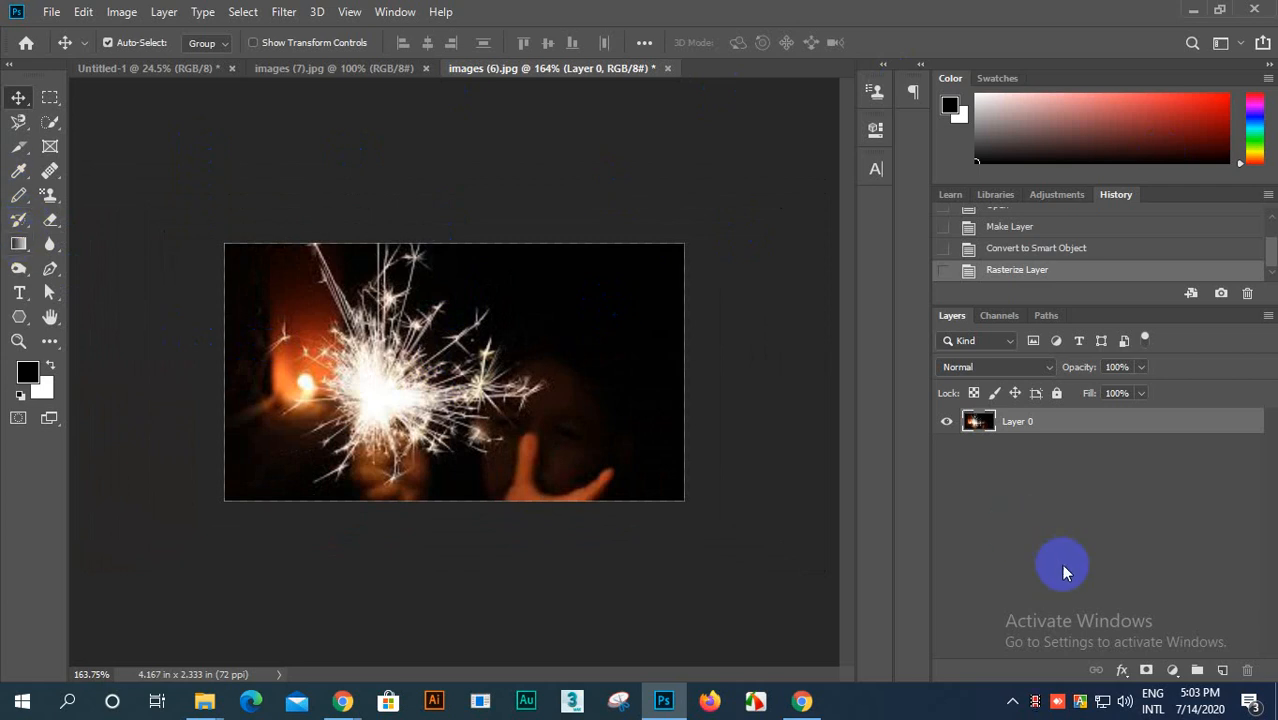
Step: Add a new empty layer and make a wide rectangular selection over the photo's dark upper-right area, reaching its right edge
left_click(1222, 670)
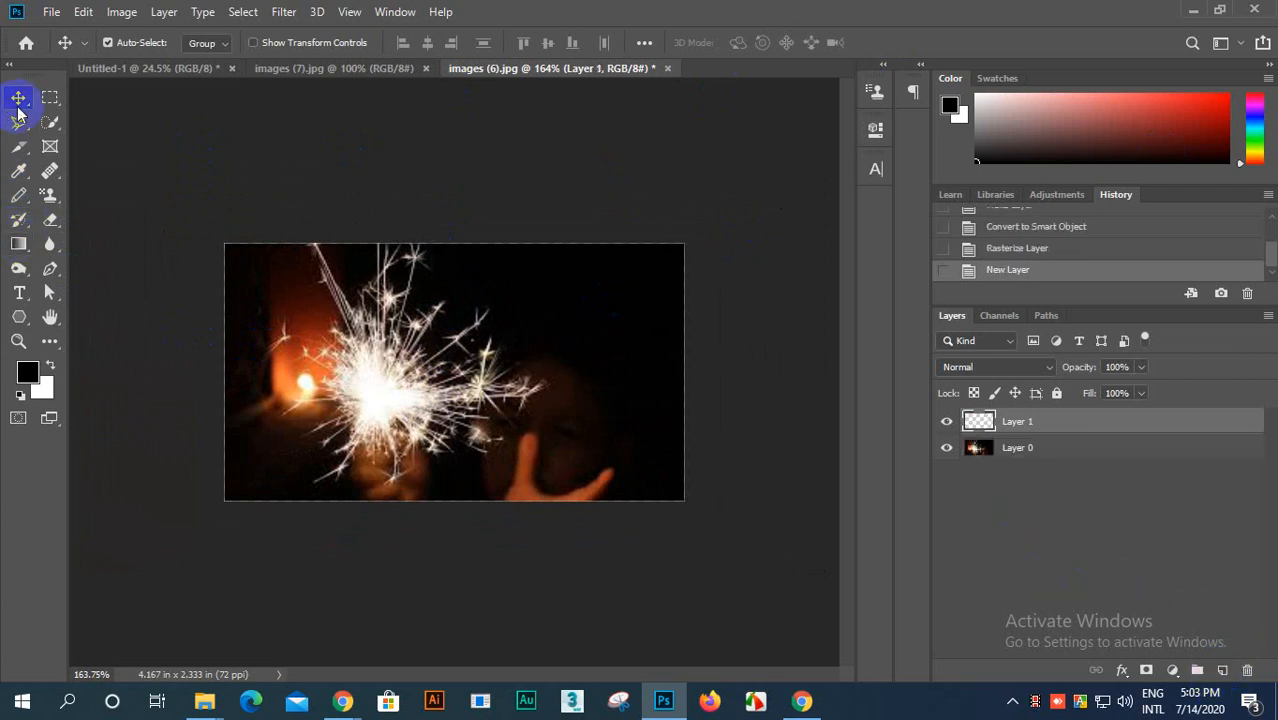
left_click(50, 97)
left_click_drag(484, 267, 686, 320)
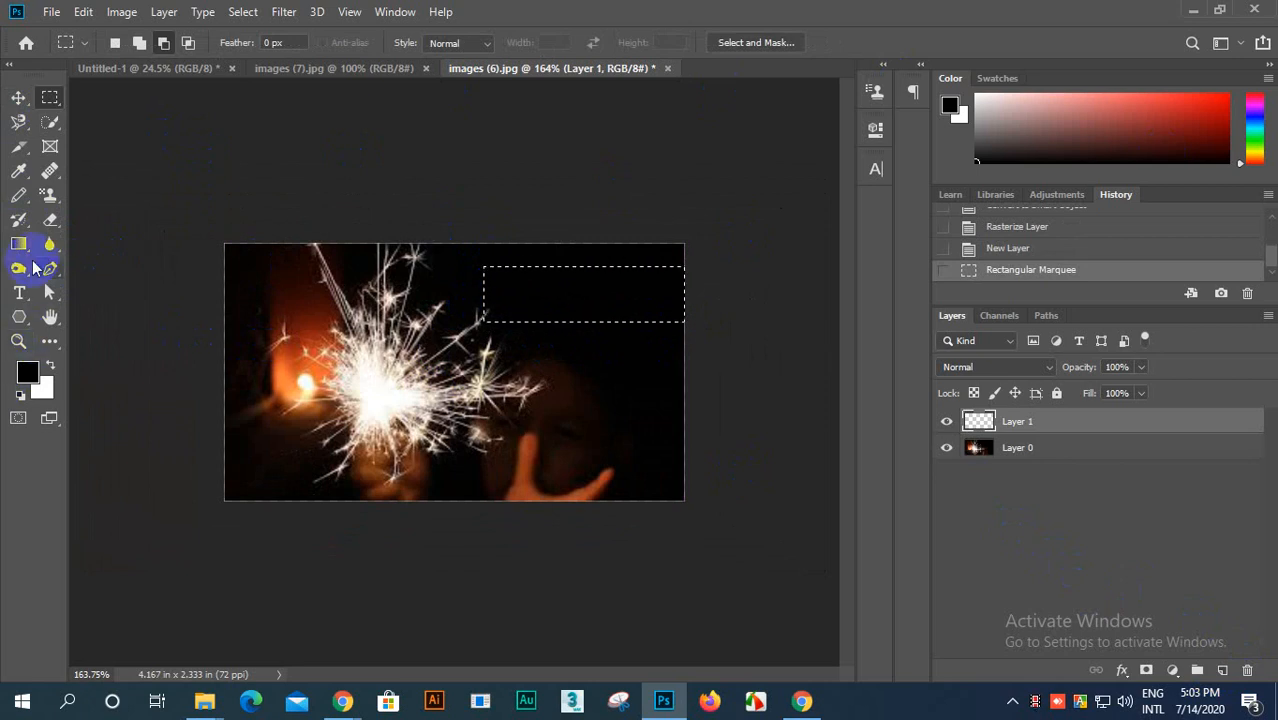
Step: Fill the rectangular selection on the new layer with a black-to-white gradient running from its left end to its right
left_click(20, 244)
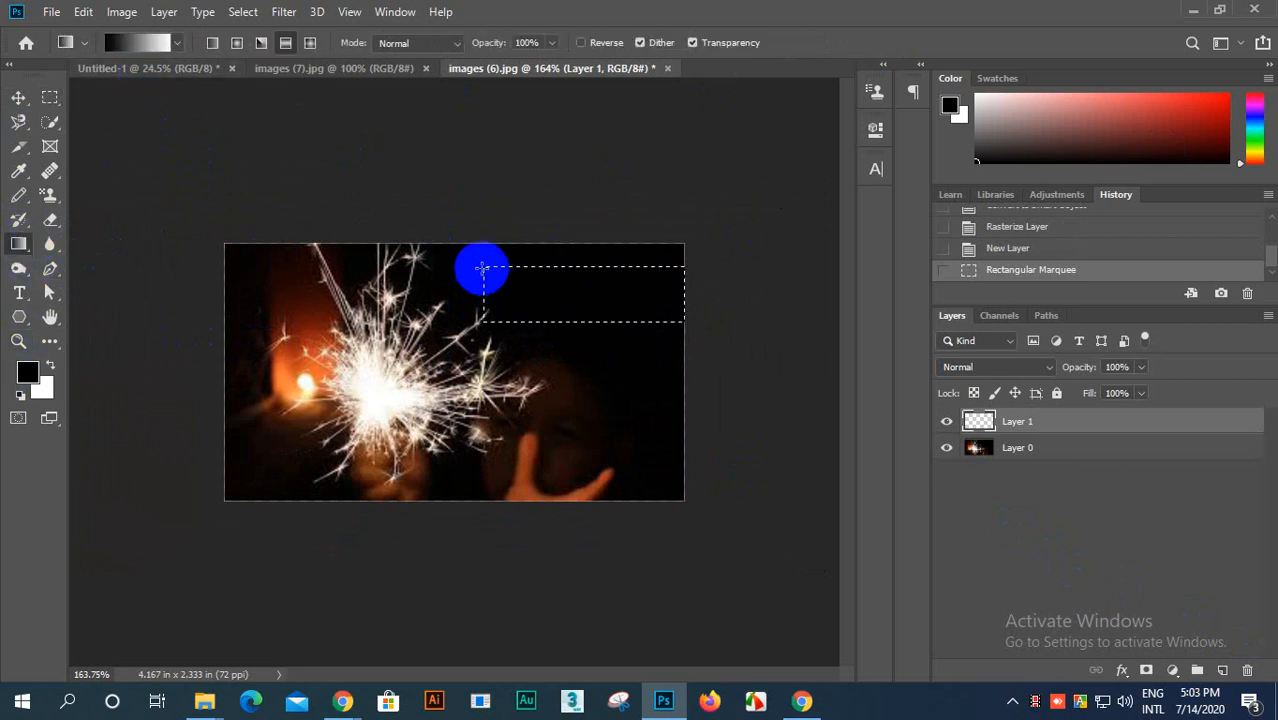
left_click_drag(482, 267, 683, 319)
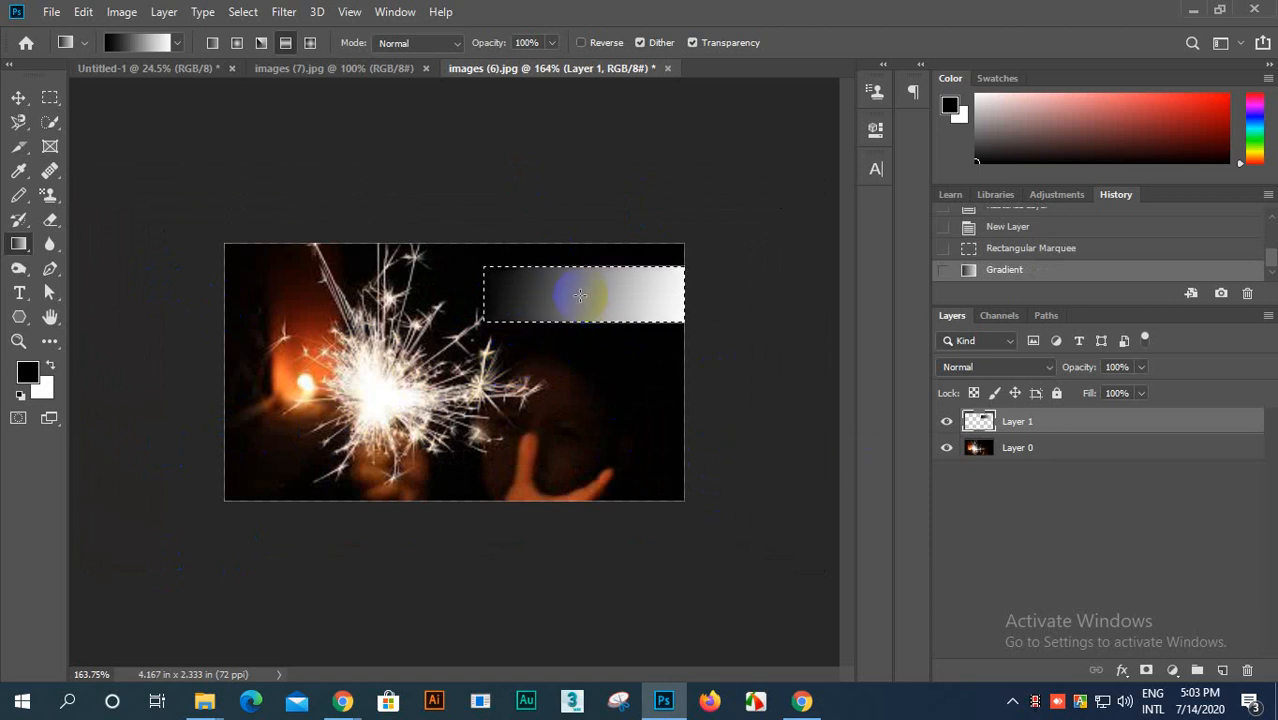
scroll(580, 295, "up", 2)
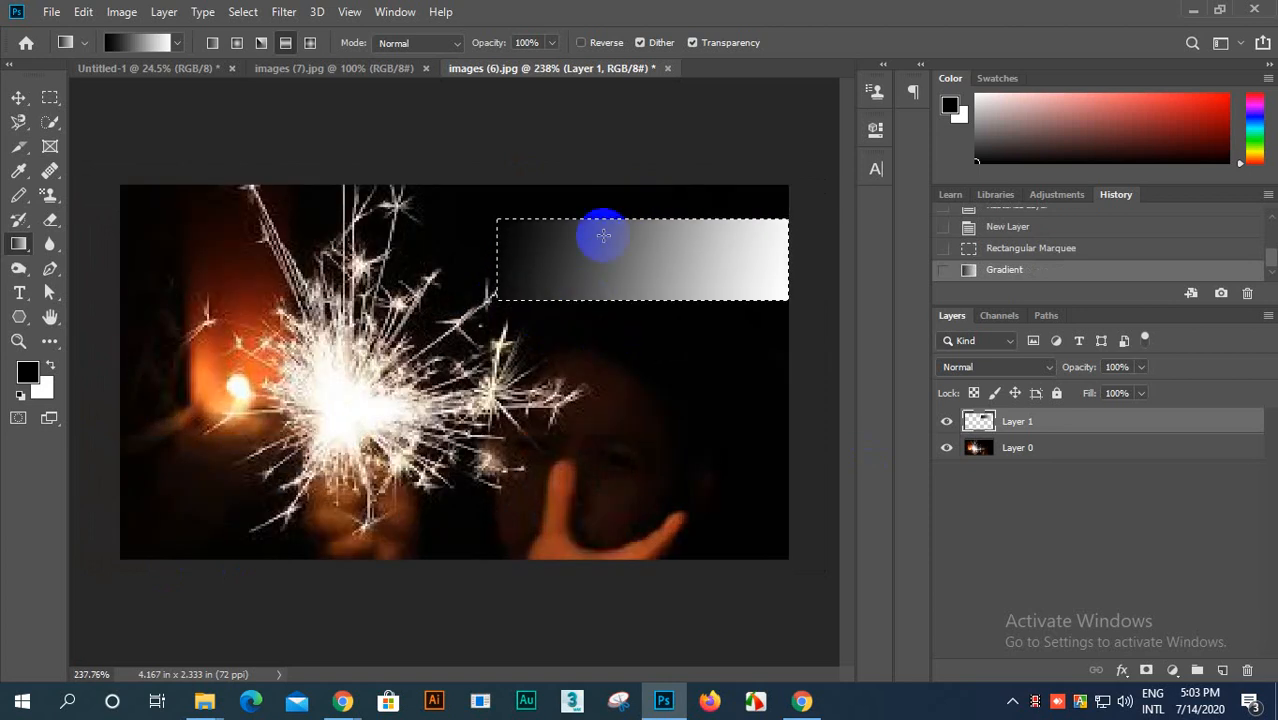
Step: In the gradient layer's Blending Options, try raising the Blend If This Layer black limit to 43, and cancel the dialog
left_click(1122, 671)
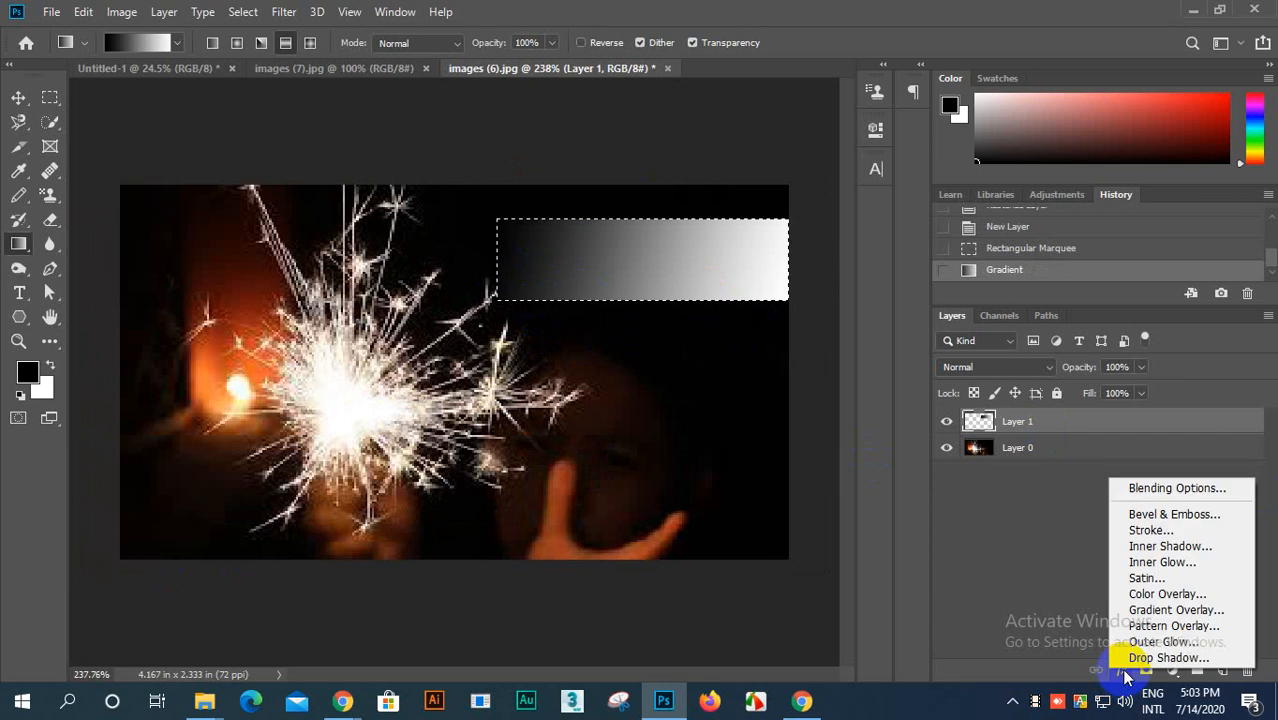
left_click(1145, 489)
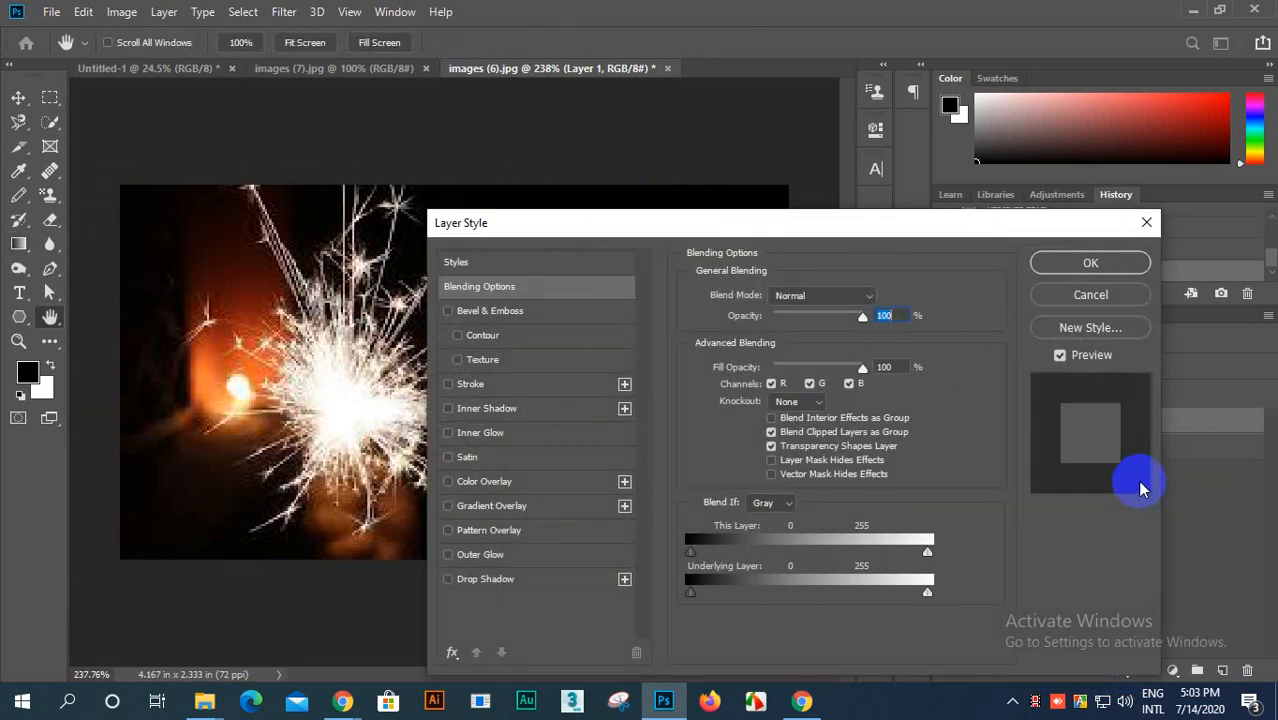
left_click_drag(741, 230, 750, 117)
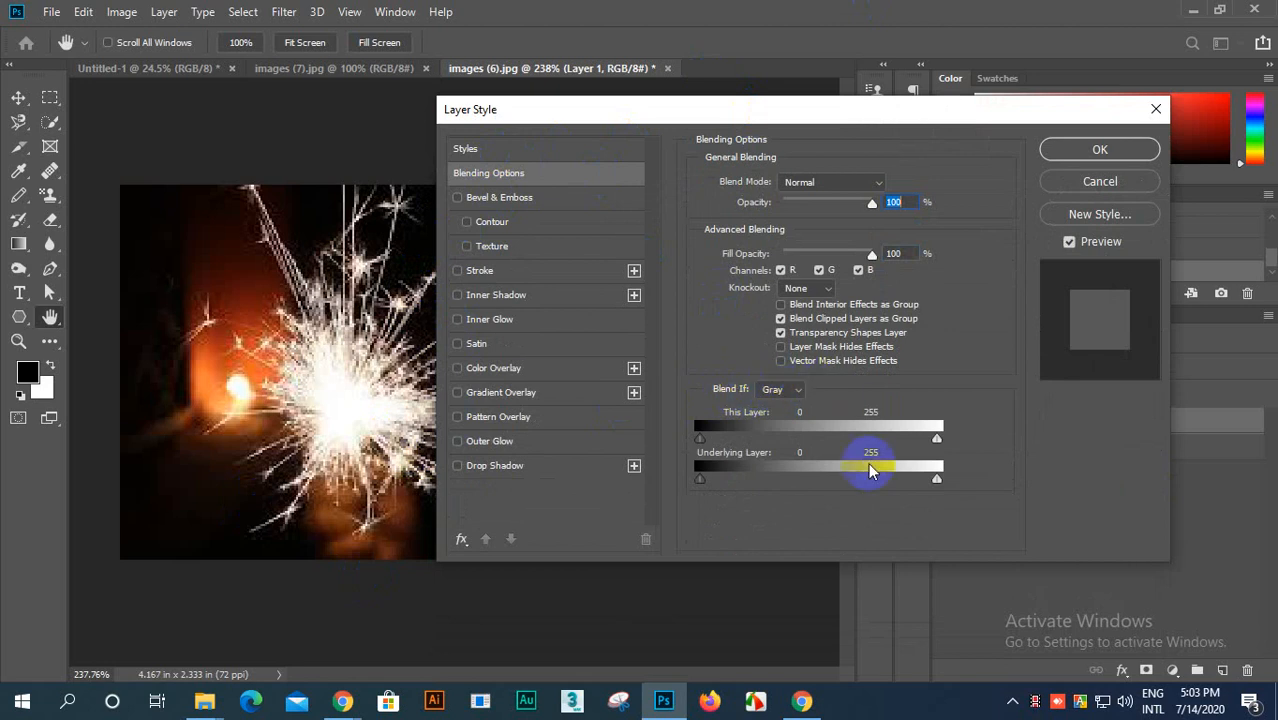
left_click_drag(810, 114, 111, 99)
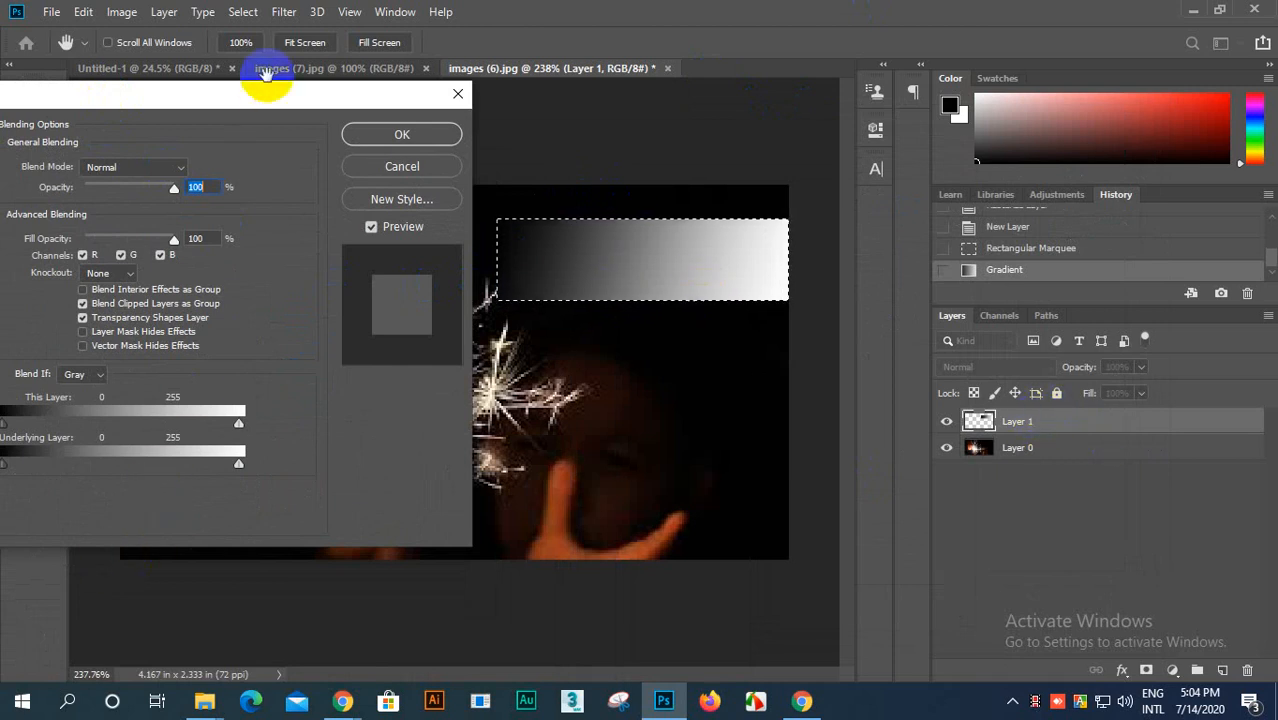
left_click_drag(265, 75, 271, 100)
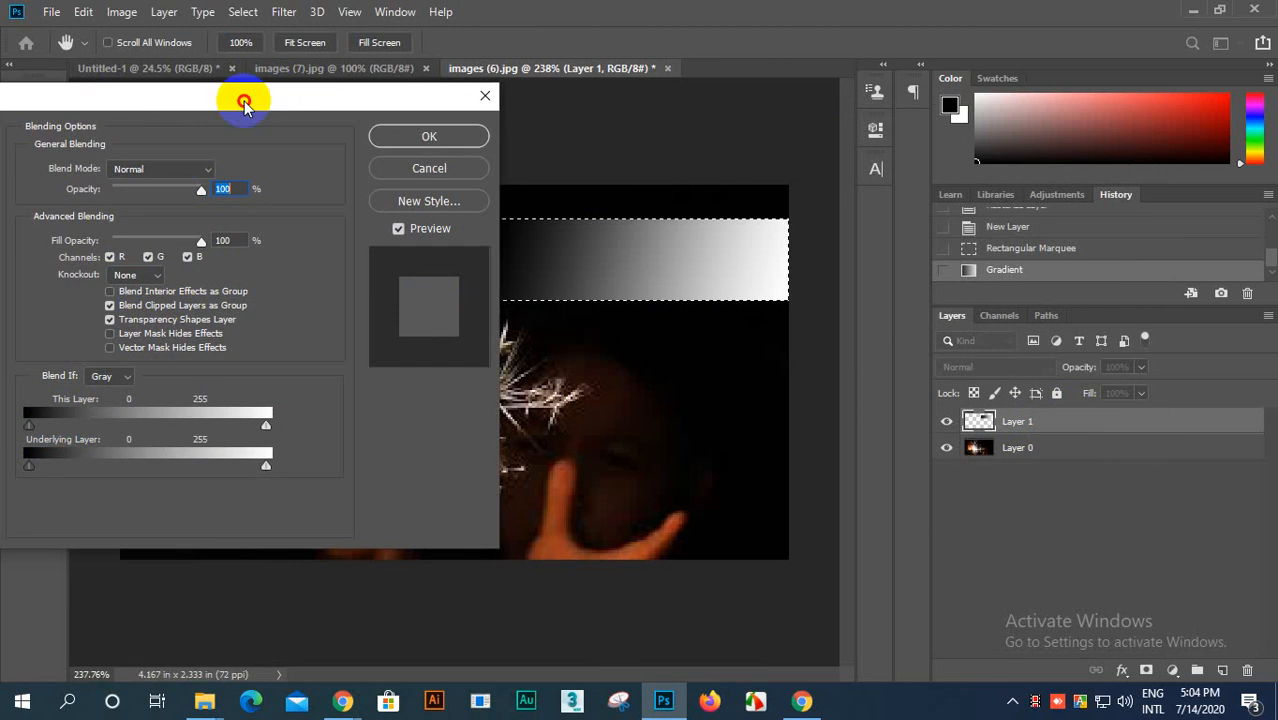
left_click_drag(244, 104, 231, 108)
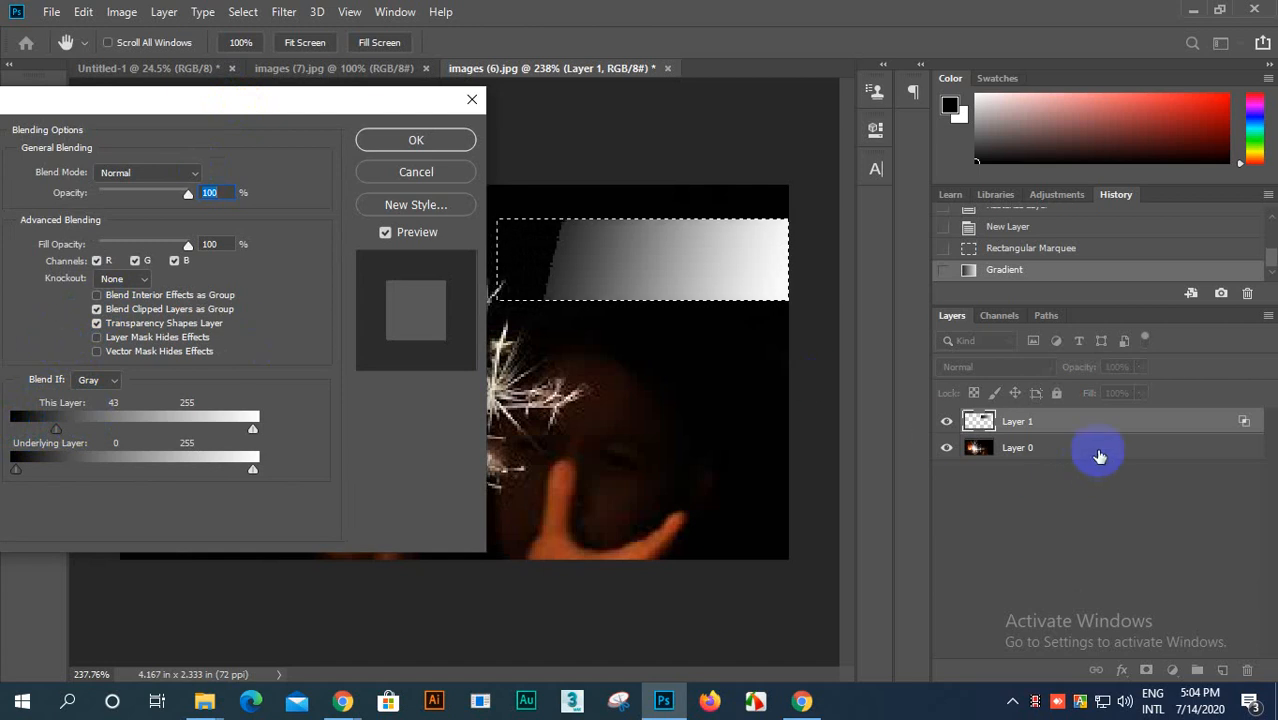
left_click(434, 173)
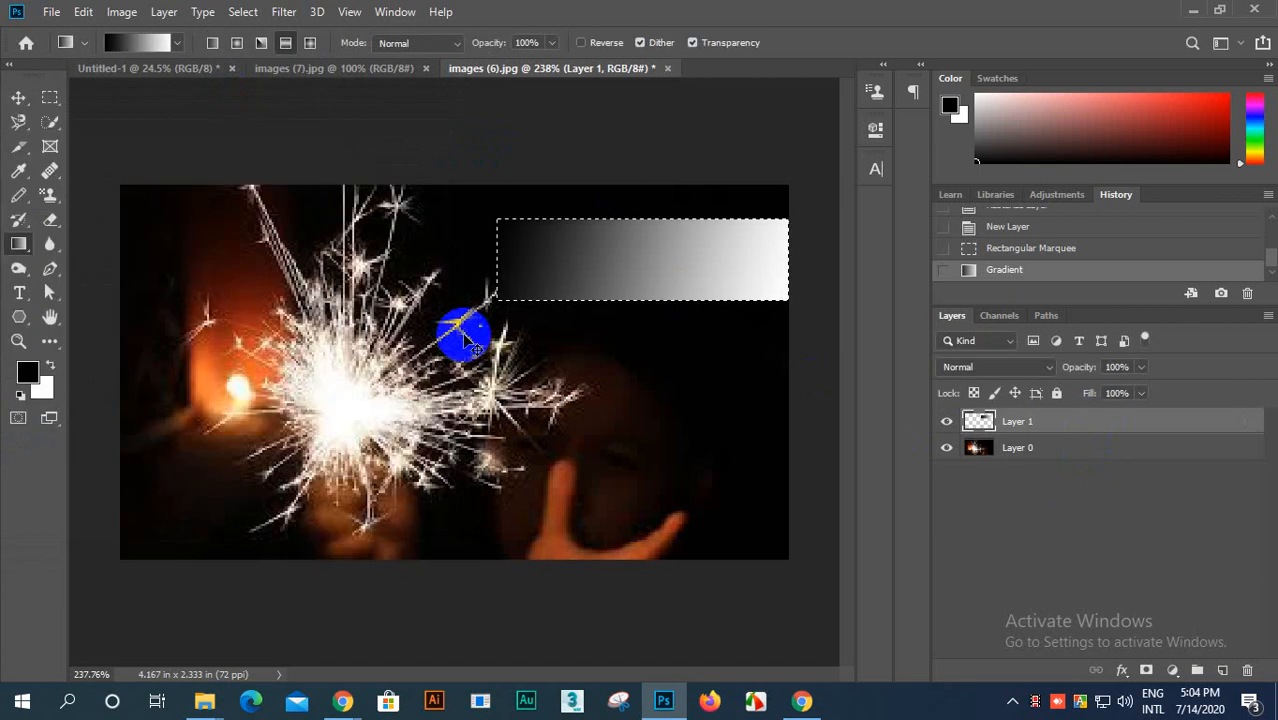
Step: Deselect the gradient area and try splitting its layer's Blend If This Layer black slider to 0 / 238
key("ctrl+d")
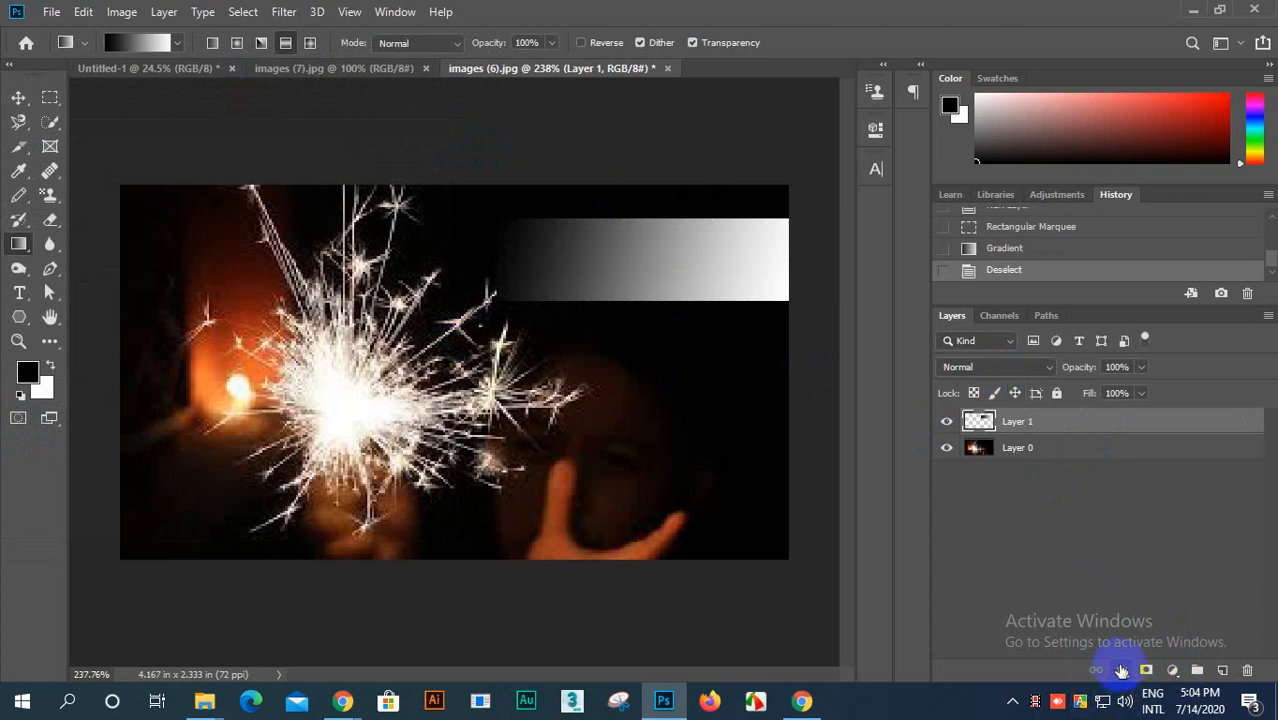
left_click(1123, 672)
left_click(1175, 487)
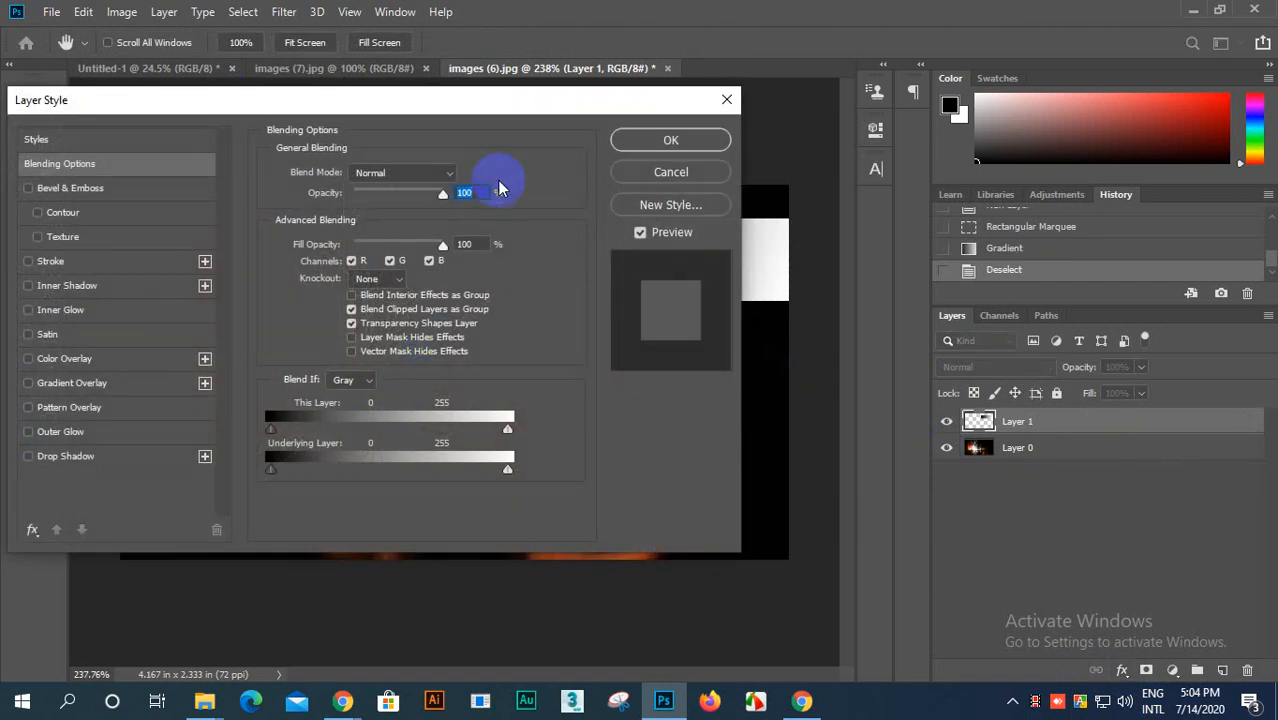
left_click_drag(508, 108, 585, 322)
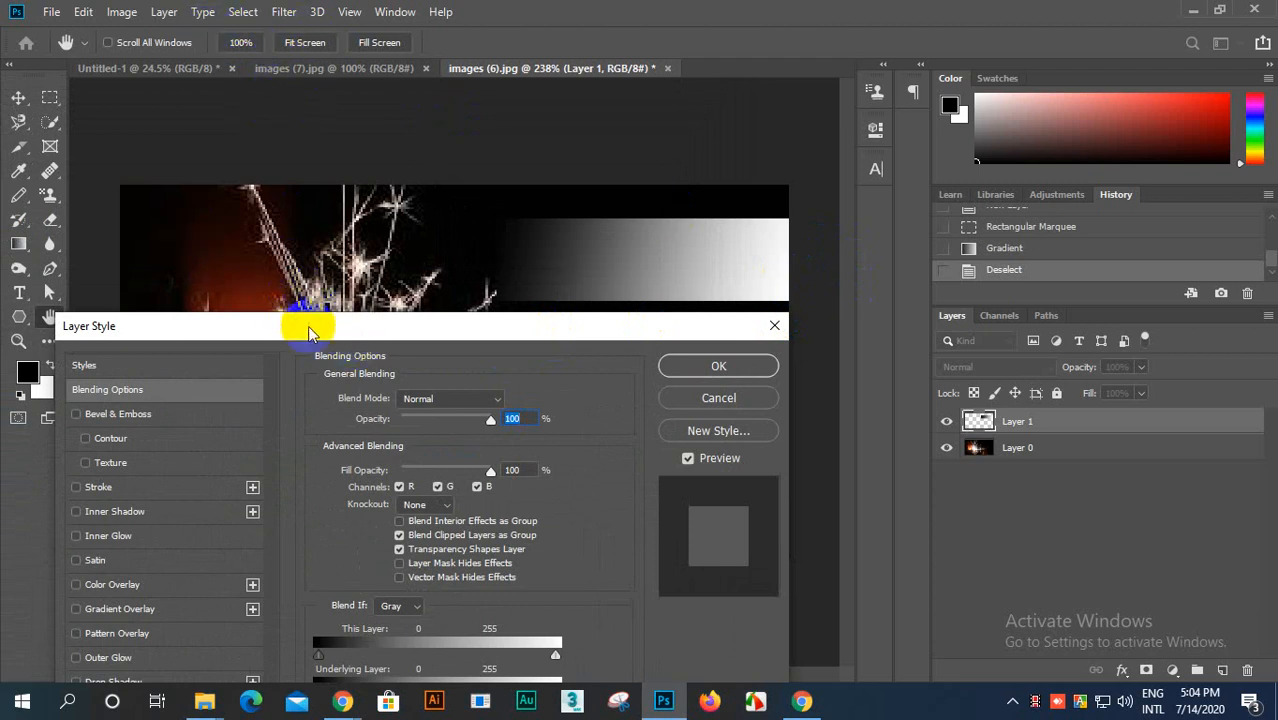
left_click_drag(308, 333, 9, 120)
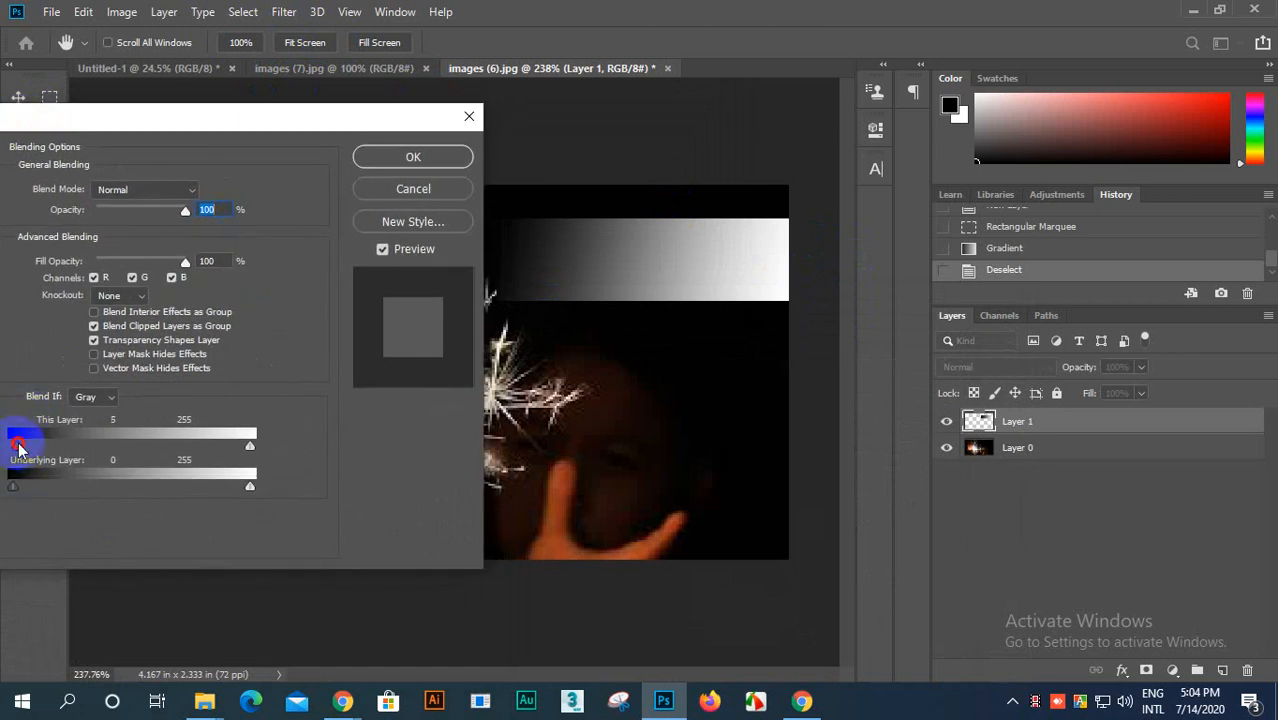
left_click_drag(18, 447, 2, 545)
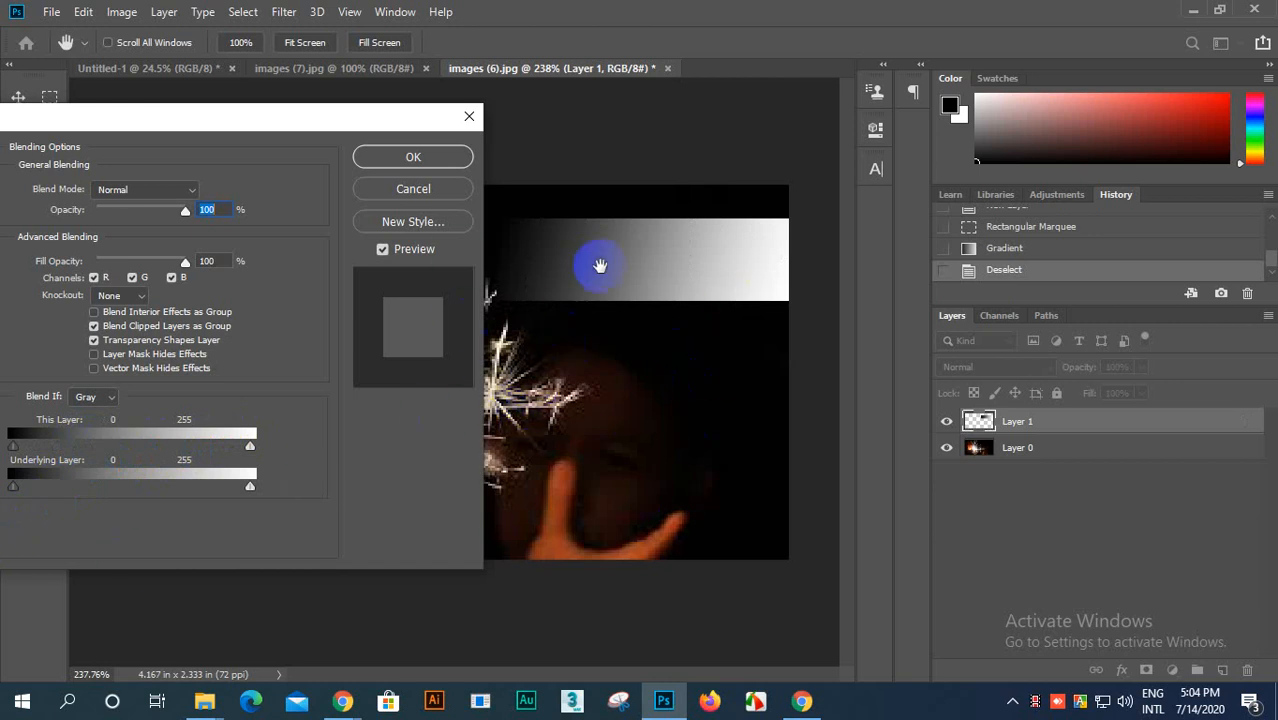
left_click_drag(250, 455, 268, 483)
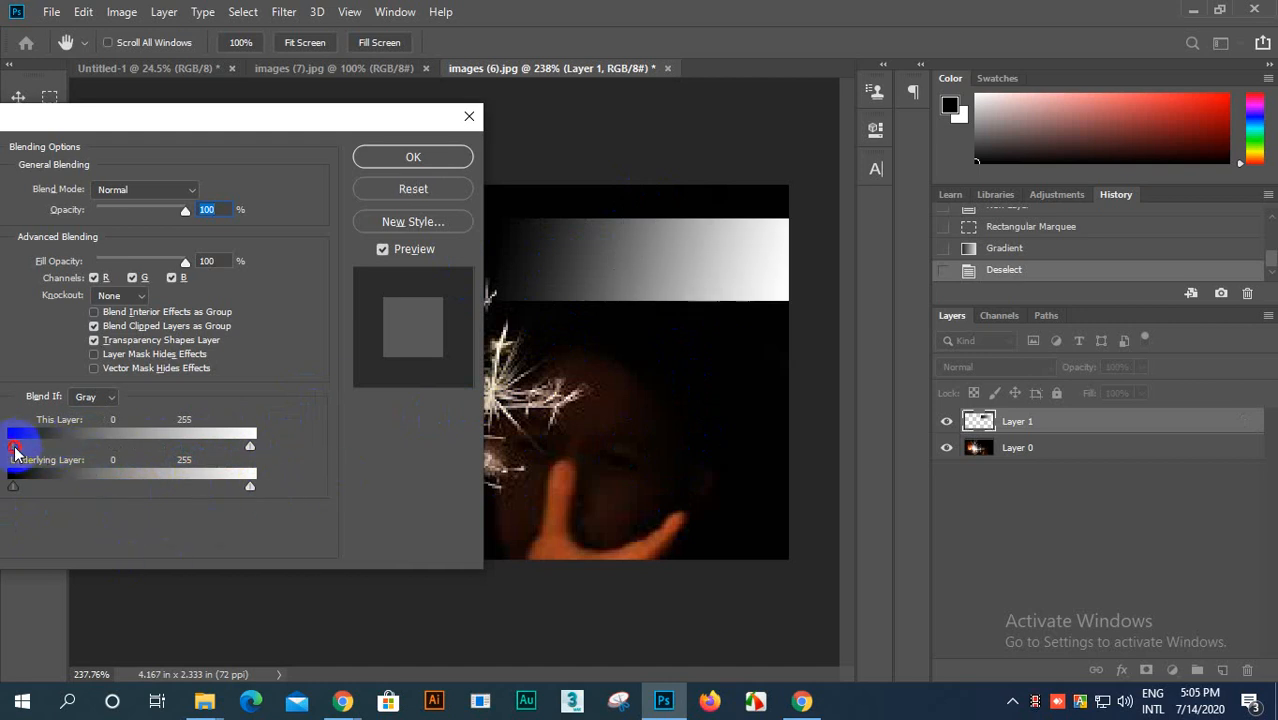
left_click_drag(46, 455, 260, 497)
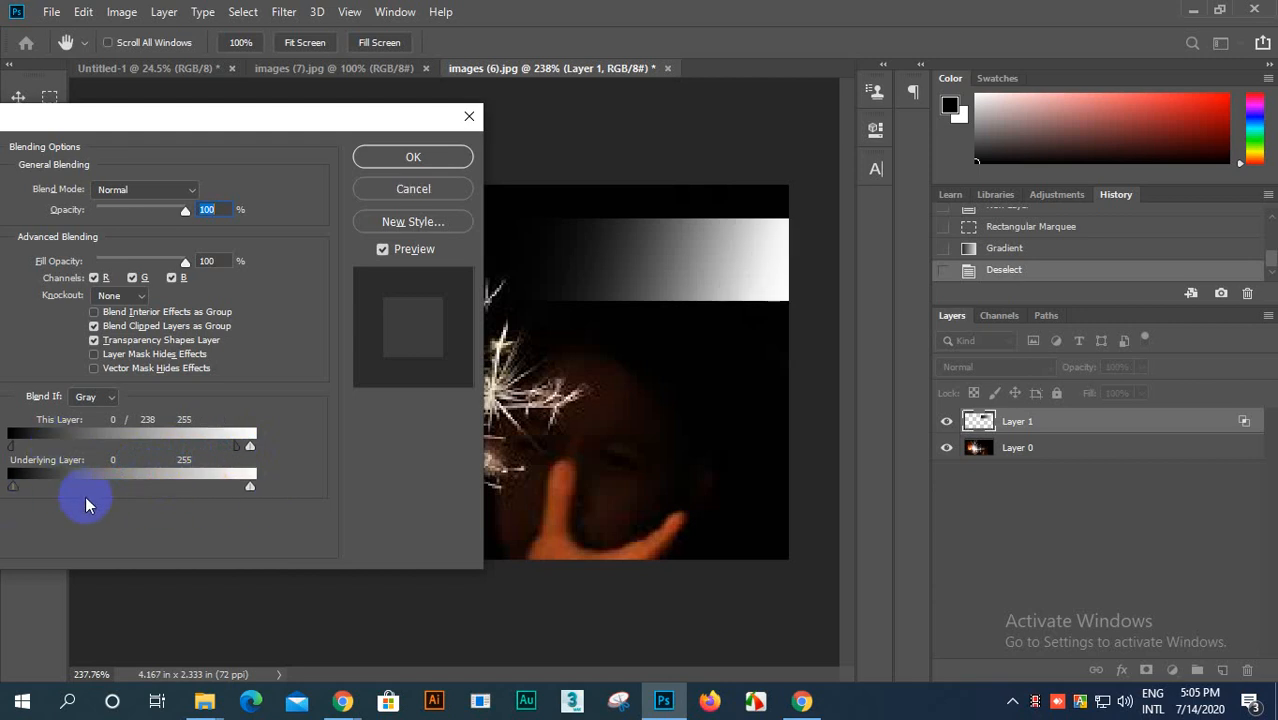
Step: Try splitting the gradient layer's Underlying Layer black and white sliders, reset them, and cancel the blending changes
mouse_move(218, 110)
left_mouse_down()
mouse_move(238, 114)
mouse_move(227, 117)
left_mouse_up()
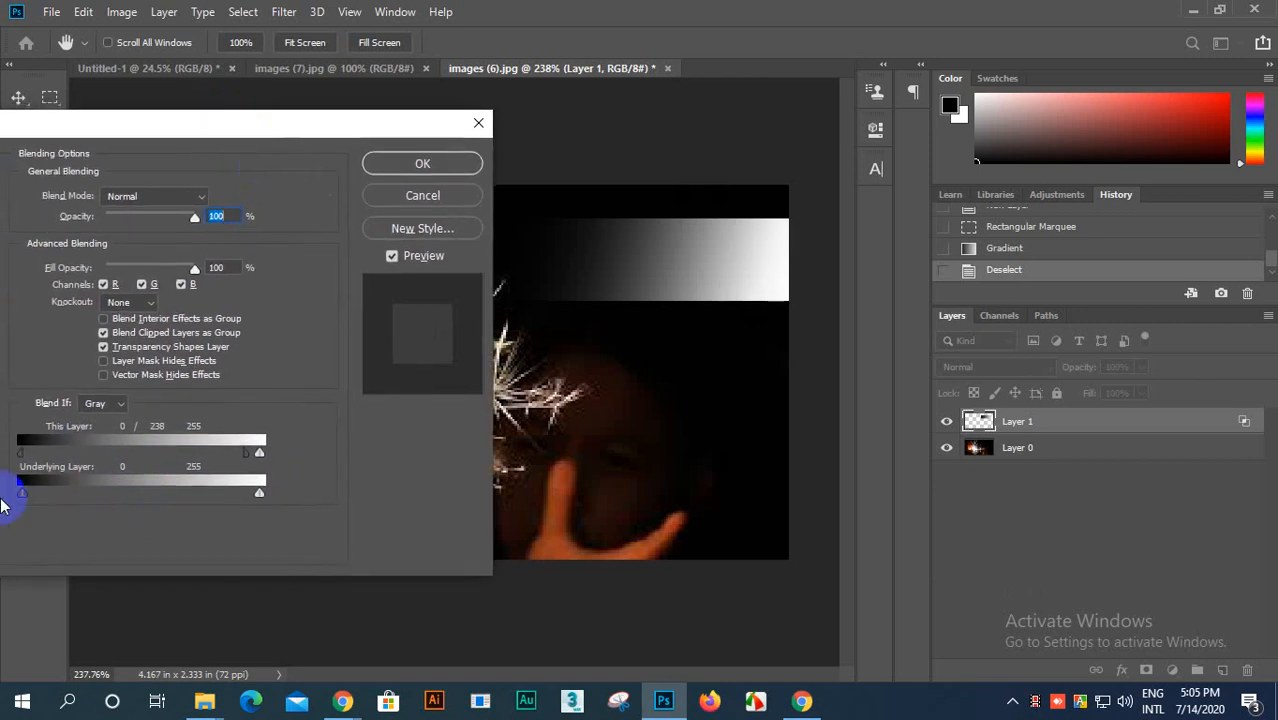
left_click_drag(27, 499, 86, 505)
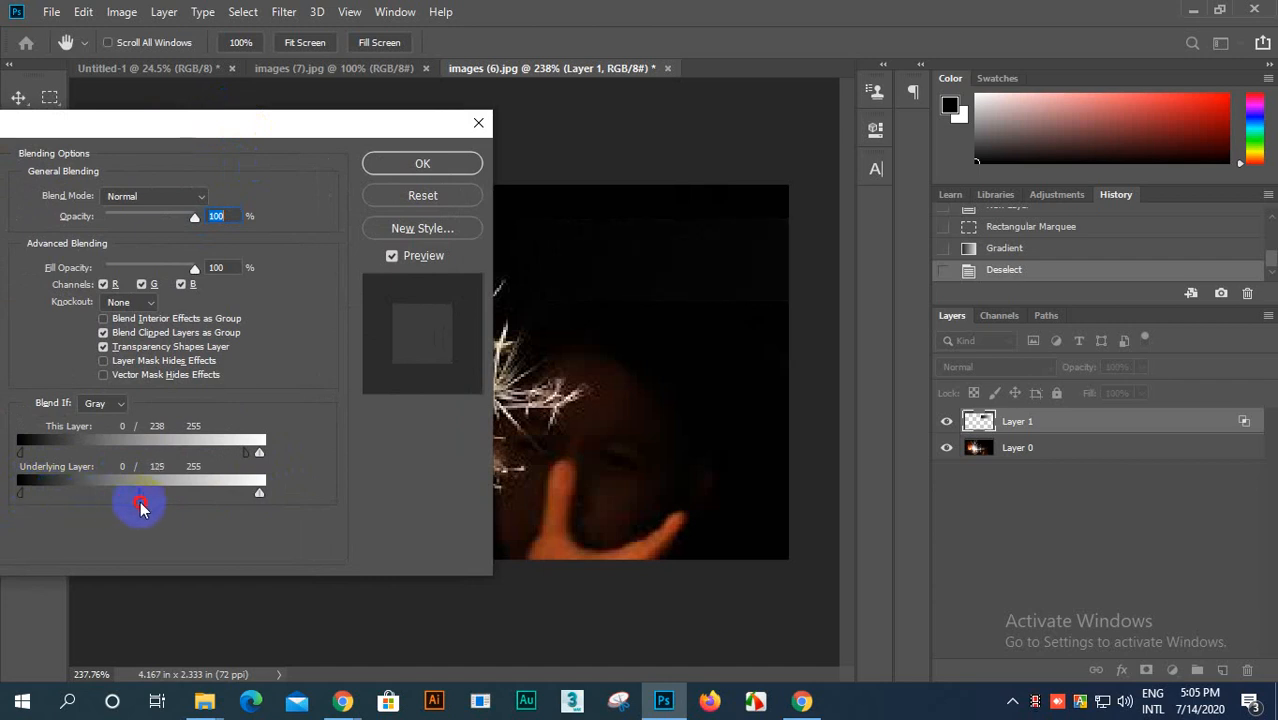
left_click_drag(200, 510, 12, 566)
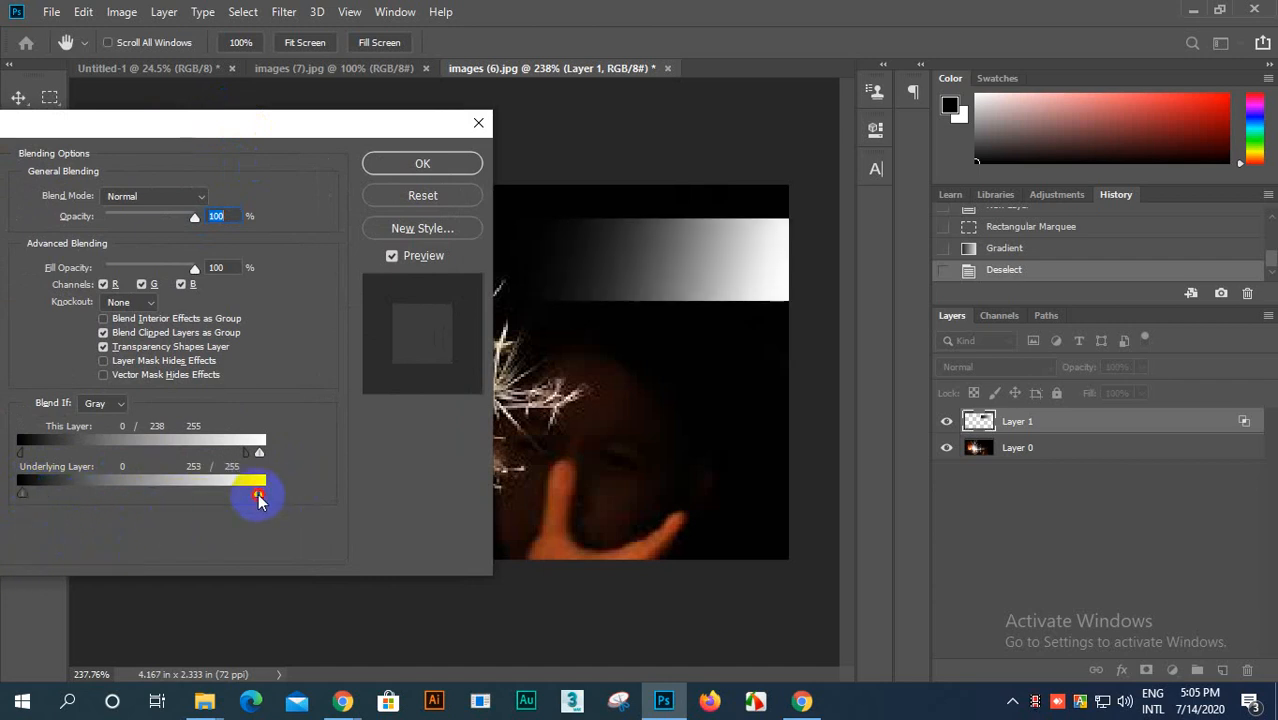
left_click_drag(175, 527, 262, 510)
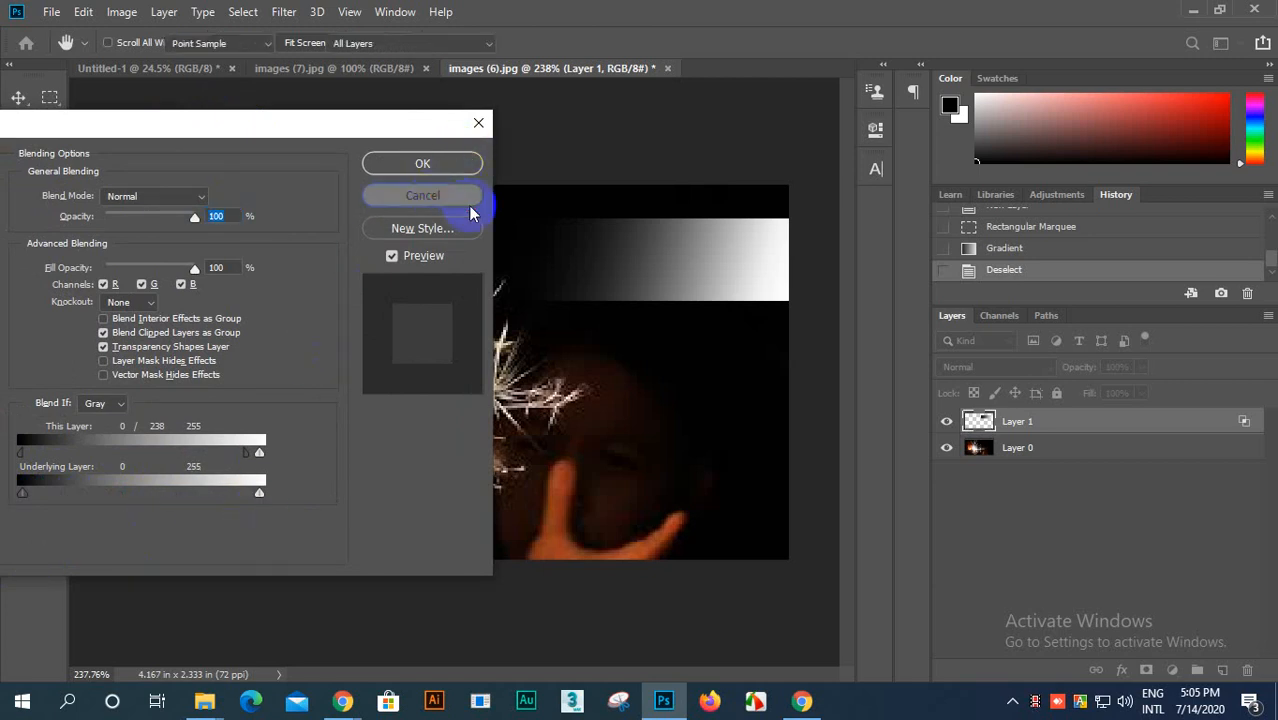
left_click(440, 197)
Step: Delete the black-to-white gradient layer, leaving only the sparkler photo layer
left_click_drag(1166, 416, 1247, 671)
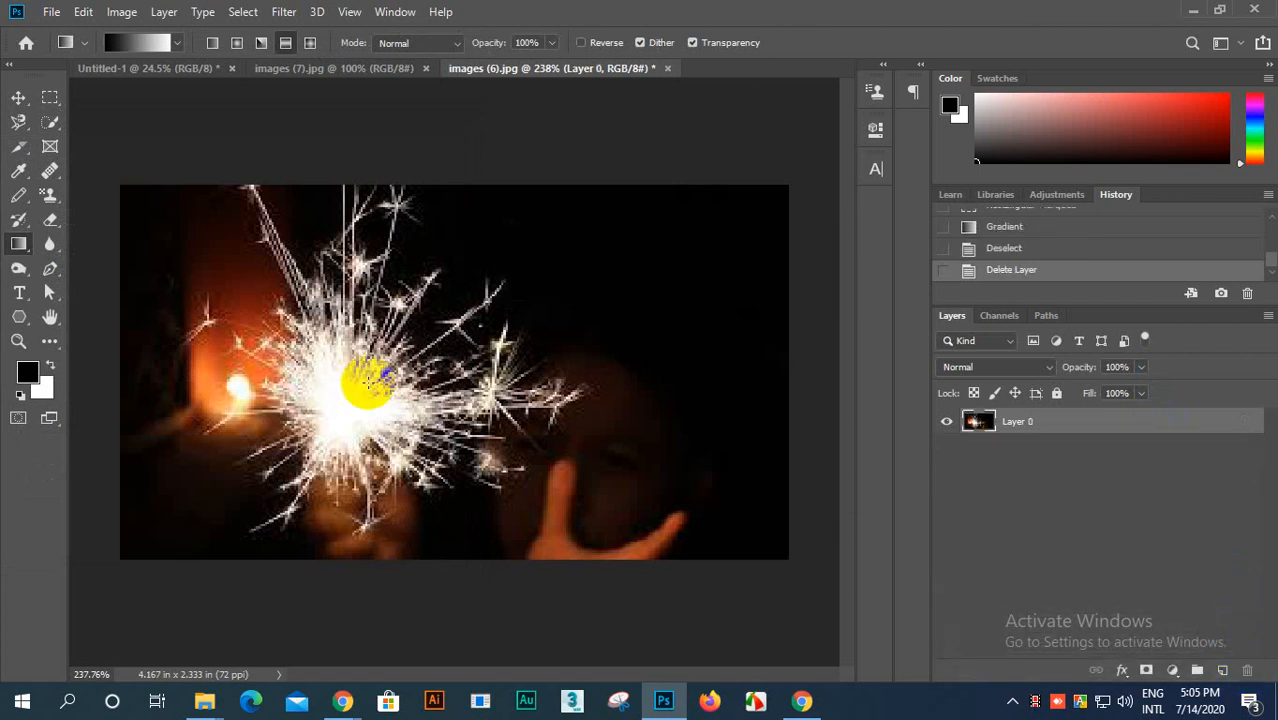
scroll(340, 365, "down", 2)
scroll(340, 365, "up", 1)
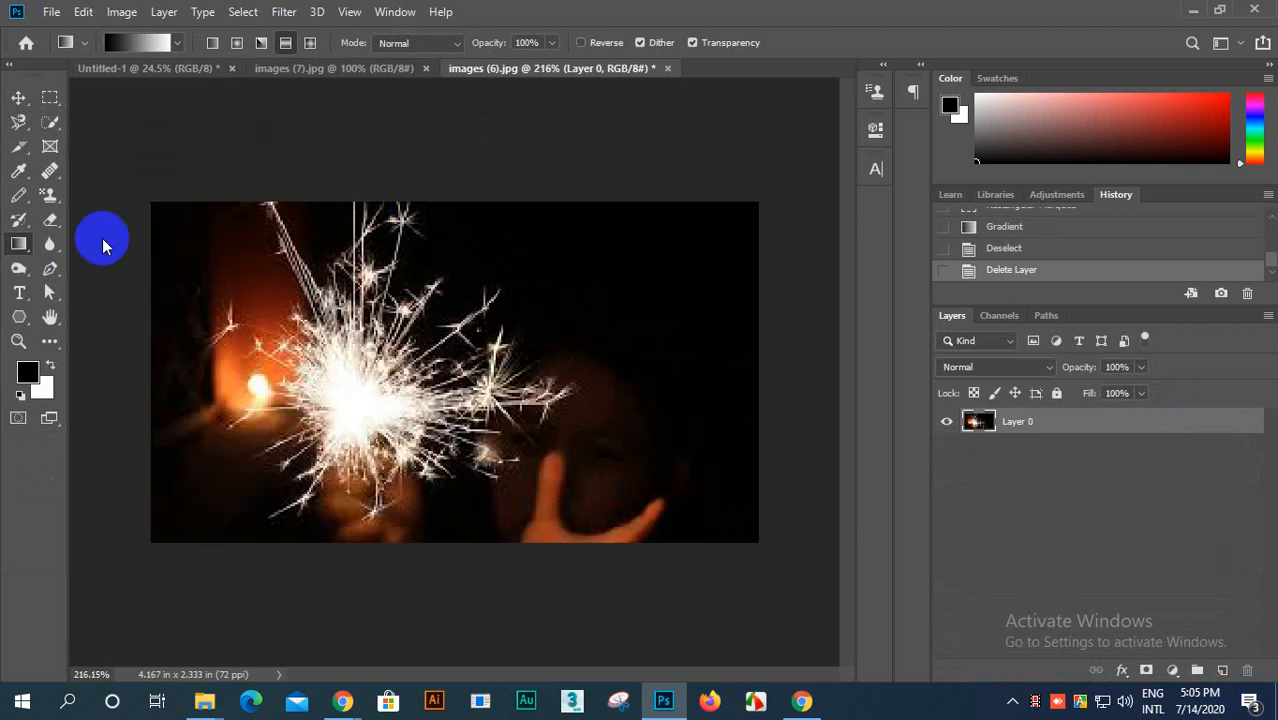
Step: Make a roughly circular Elliptical Marquee selection over the sparkler's bright centre and set the foreground colour to red ff0000
right_click(50, 97)
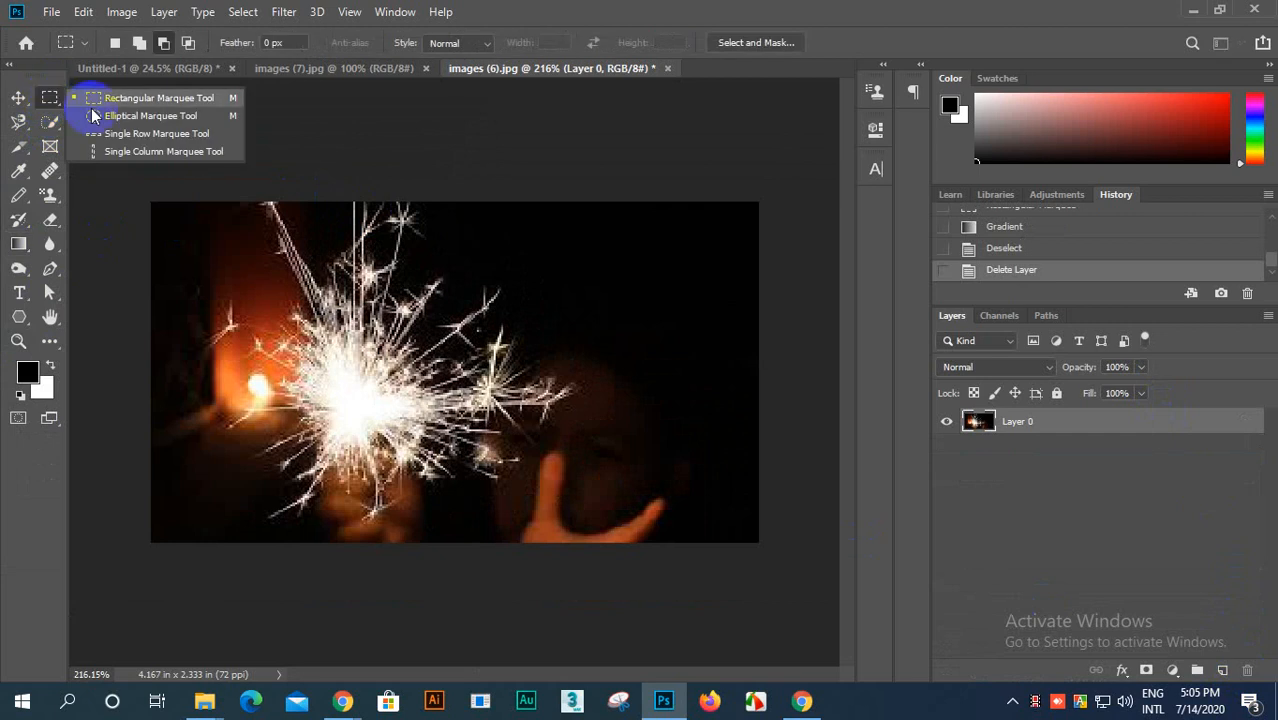
left_click(108, 114)
left_click_drag(284, 289, 491, 484)
left_click(27, 372)
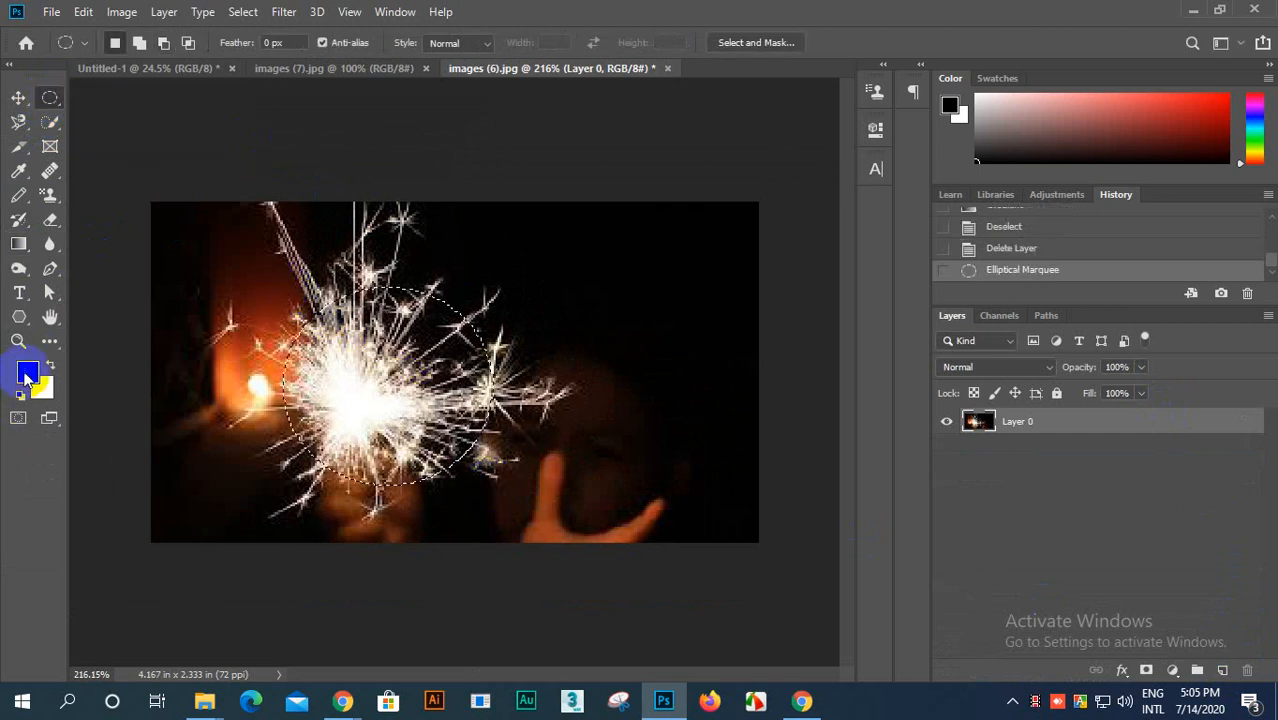
left_click(708, 312)
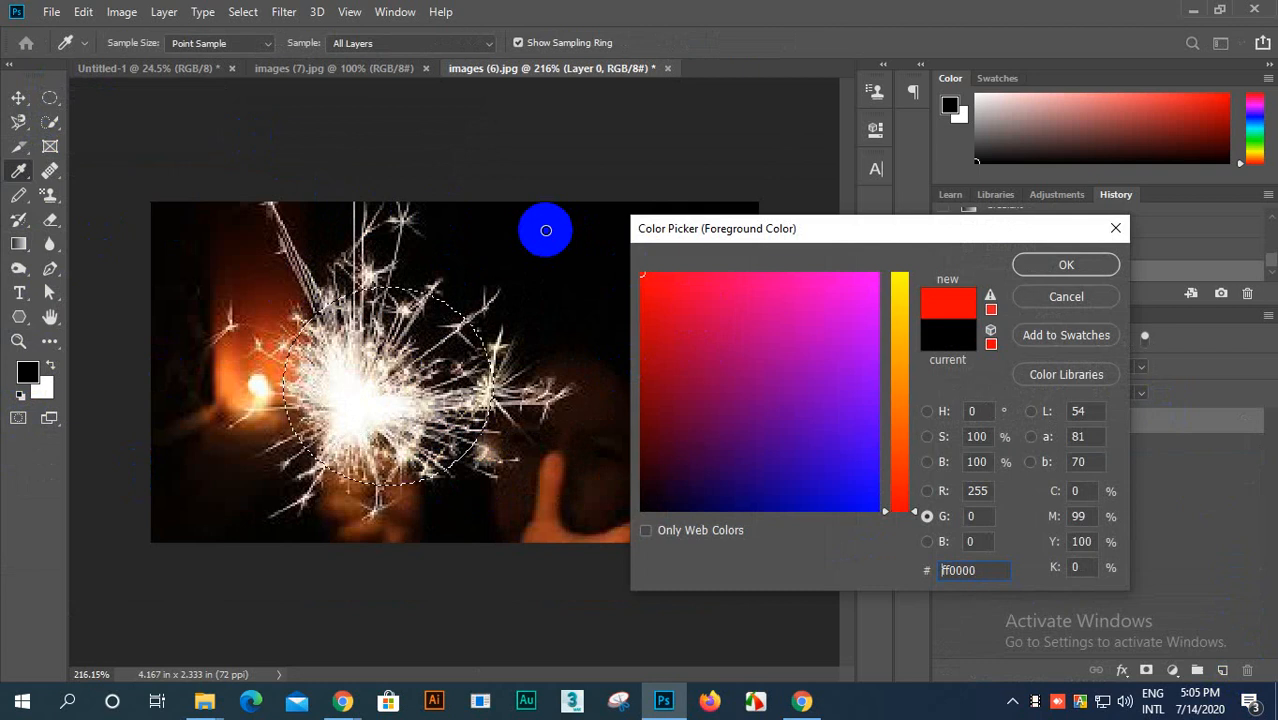
left_click(1066, 264)
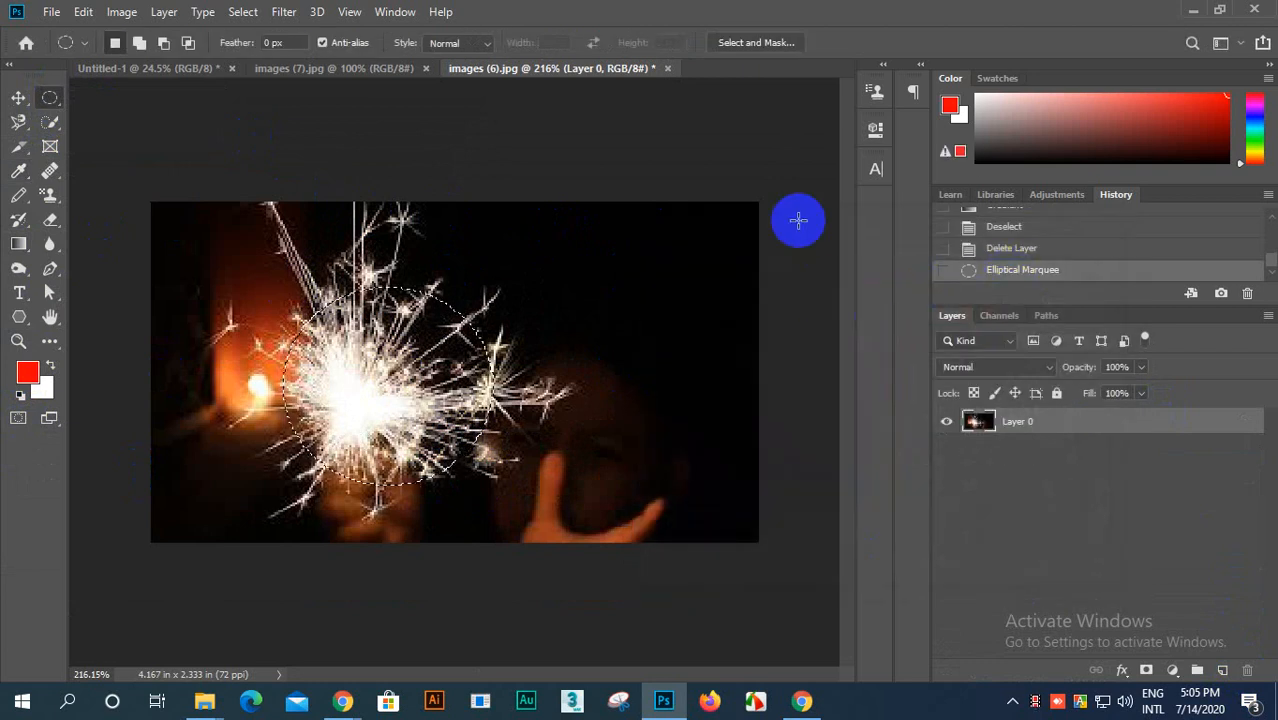
Step: Fill the elliptical selection directly on the photo layer with the red foreground colour and deselect it
key("alt+BackSpace")
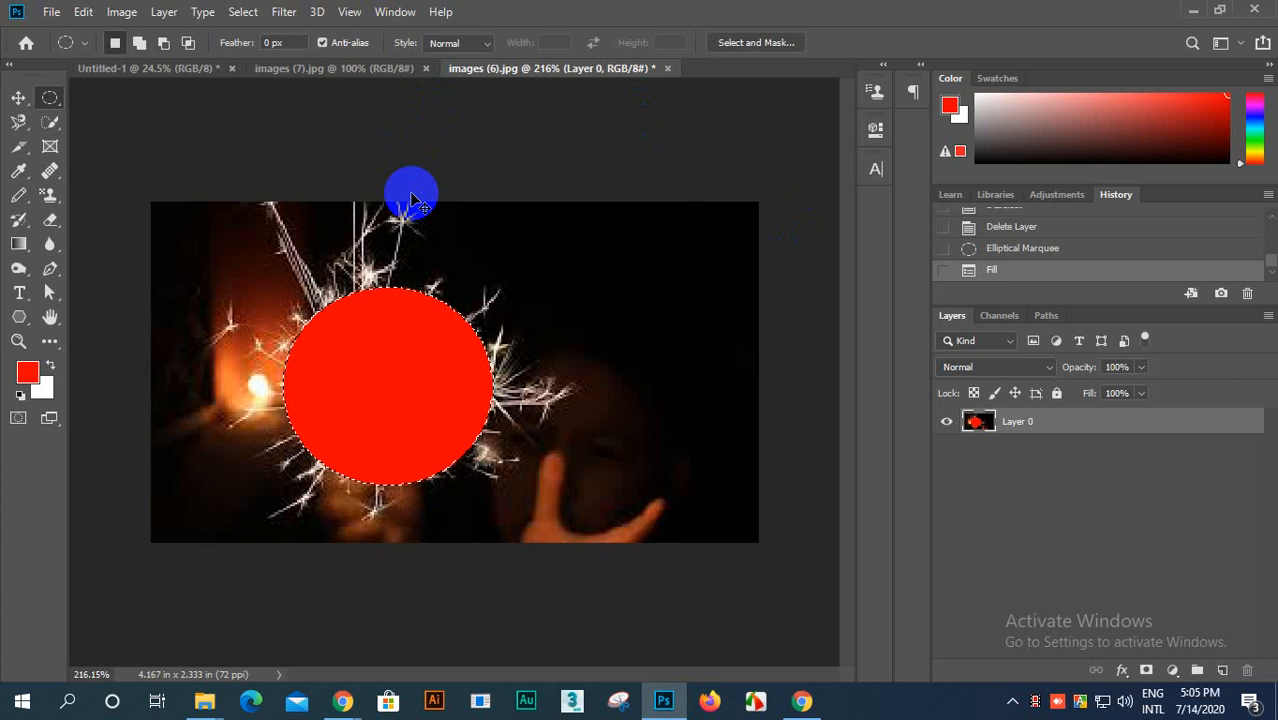
left_click(470, 370)
scroll(271, 351, "up", 3)
scroll(370, 318, "down", 4)
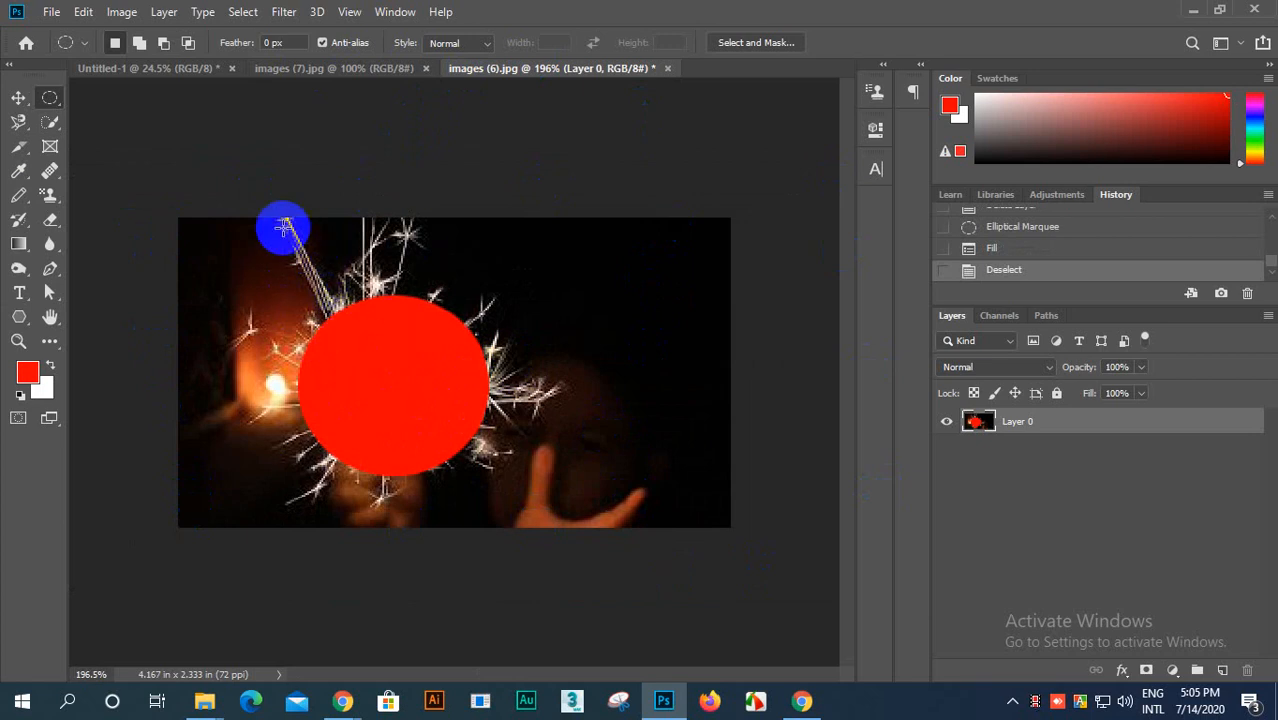
scroll(308, 395, "up", 1)
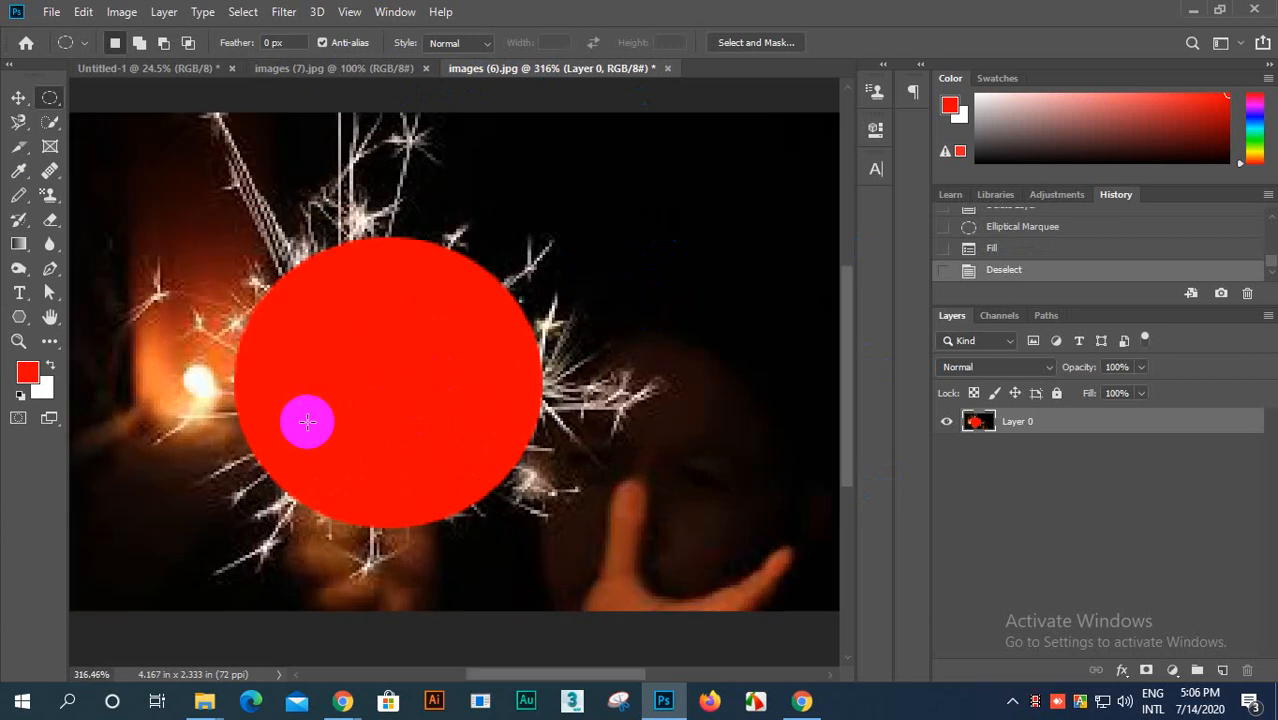
scroll(322, 406, "up", 3)
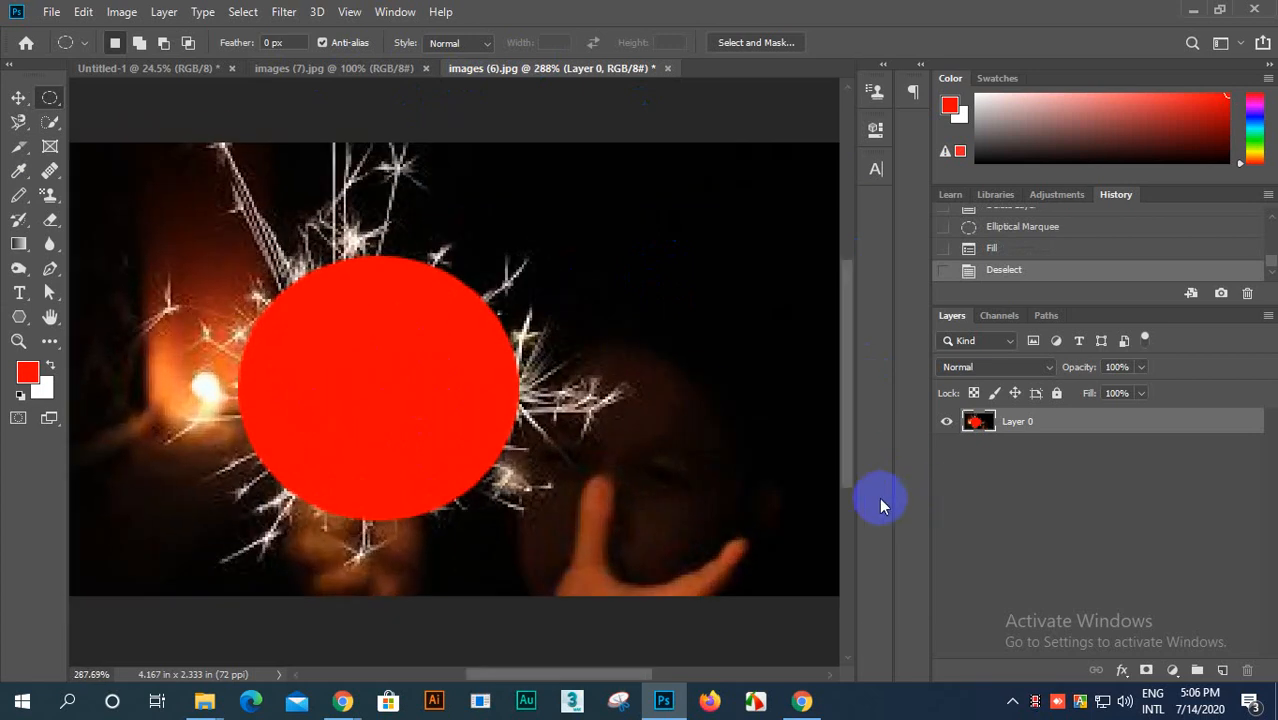
Step: Undo the deselection and the red fill on the photo layer, and clear the restored elliptical selection
key("ctrl+z")
key("ctrl+z")
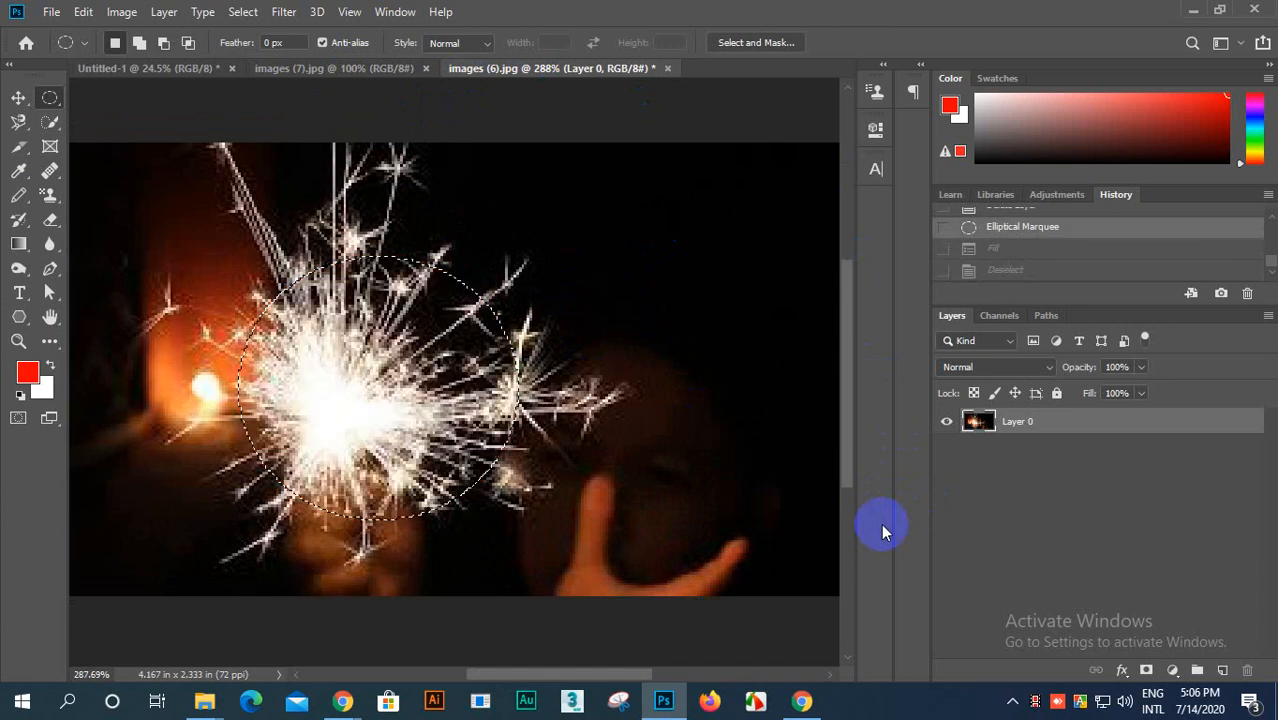
key("ctrl+d")
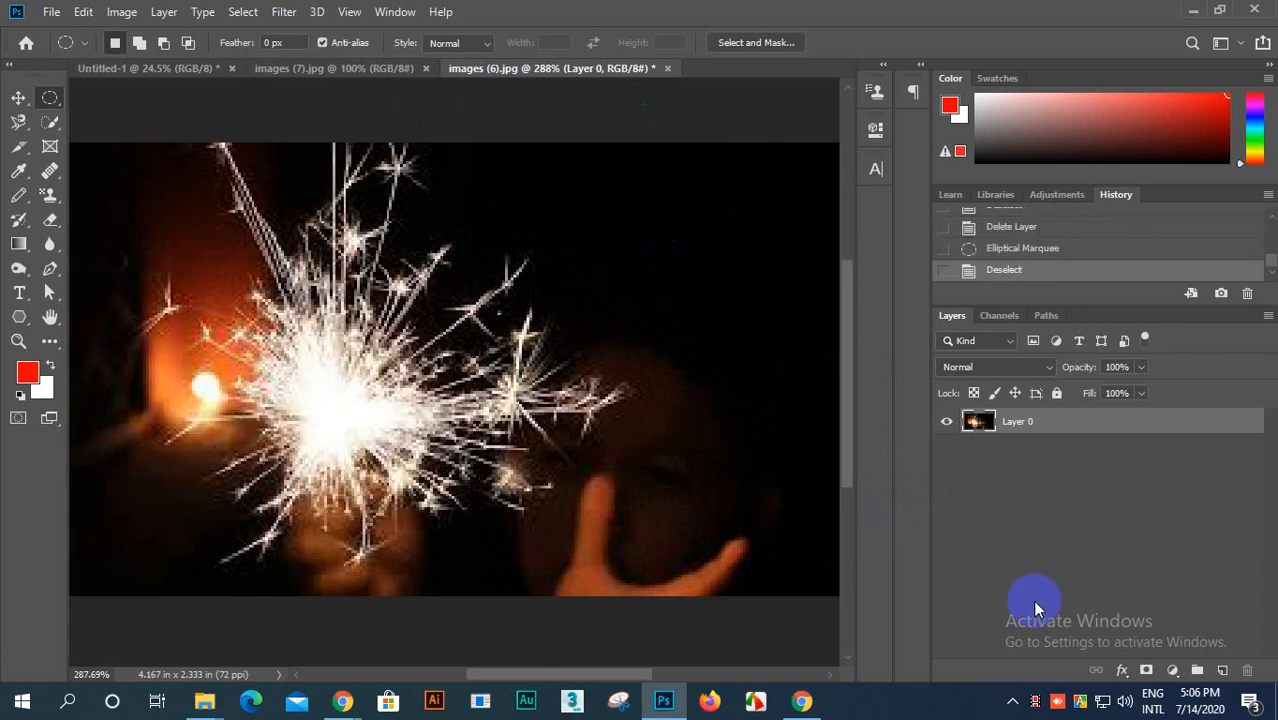
Step: Add a new layer and fill a large elliptical selection centred over the sparkler with the red foreground colour, clearing the selection
left_click(1223, 670)
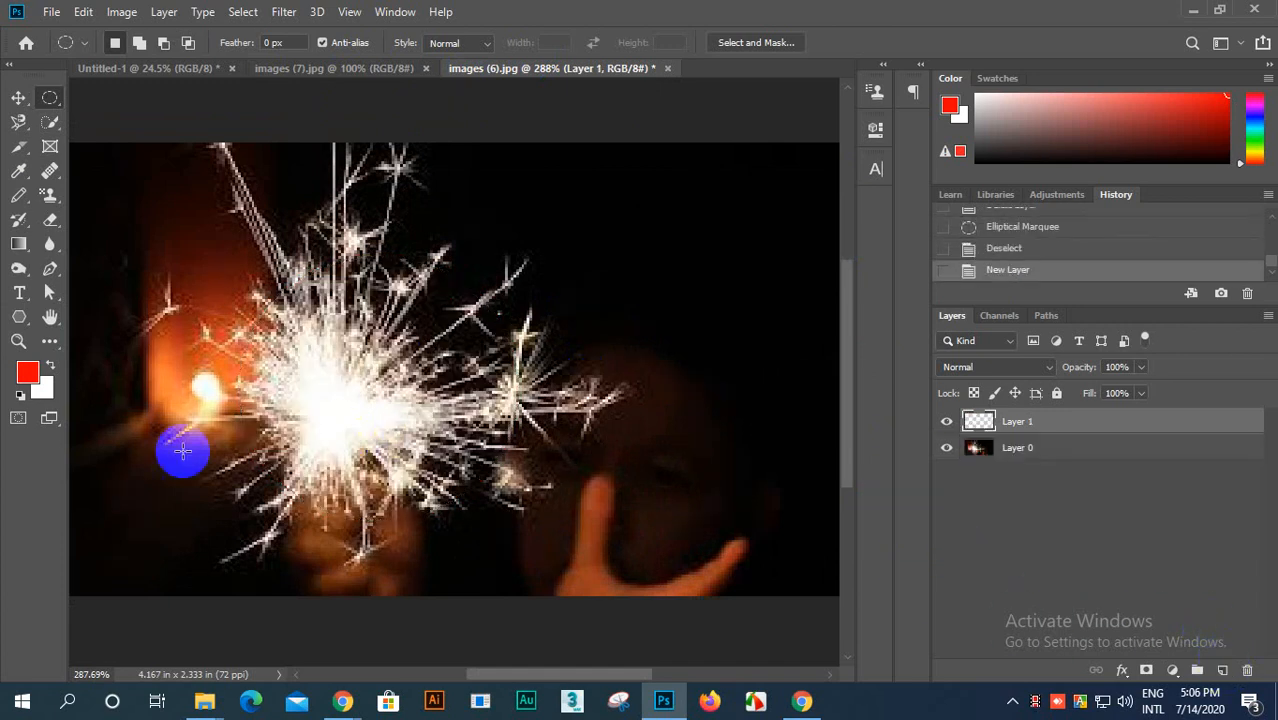
left_click_drag(305, 292, 465, 466)
left_click_drag(318, 316, 351, 386)
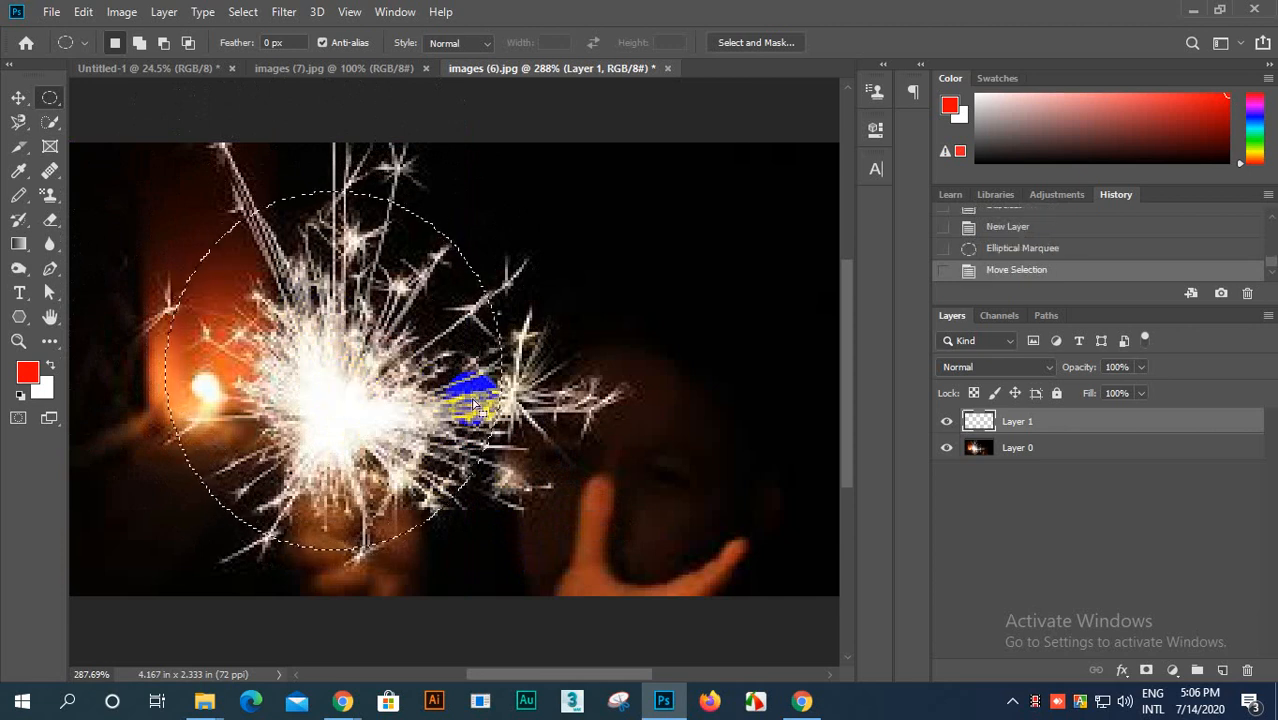
key("alt+BackSpace")
key("ctrl+d")
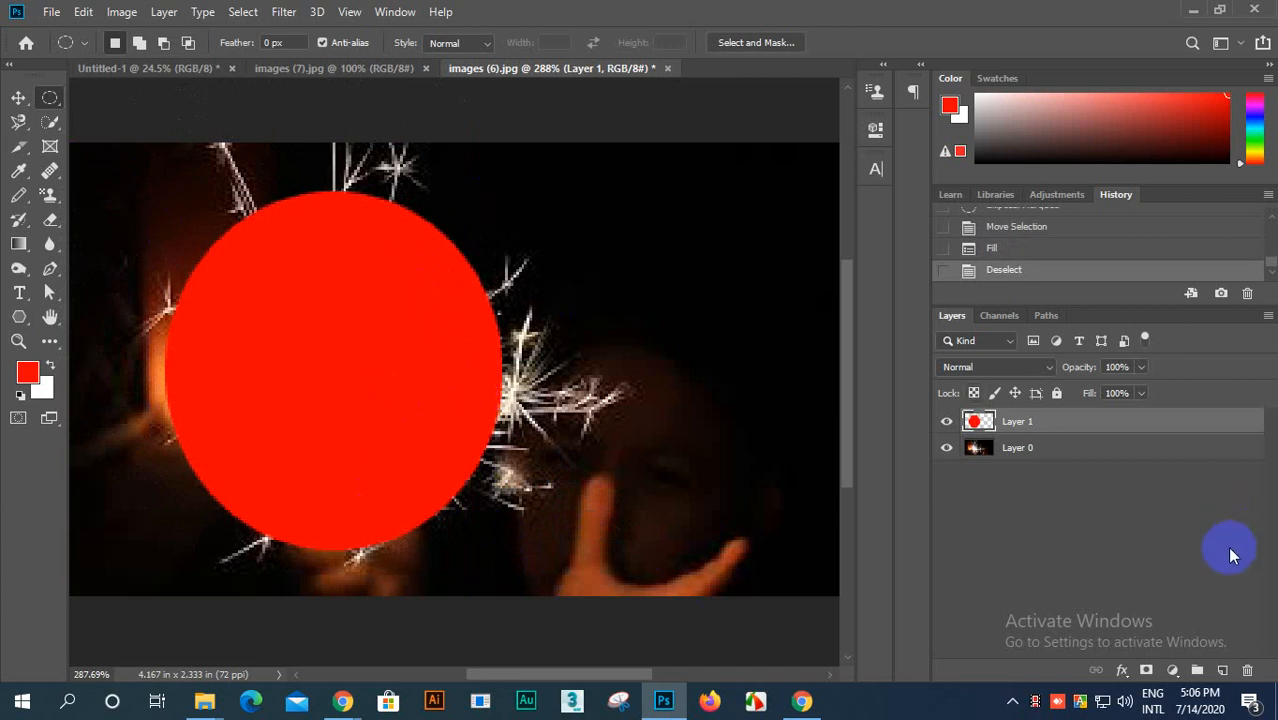
Step: In the circle layer's Blending Options, try the This Layer Blend If sliders and a split Underlying Layer shadow slider, restoring each to its default
left_click(1121, 670)
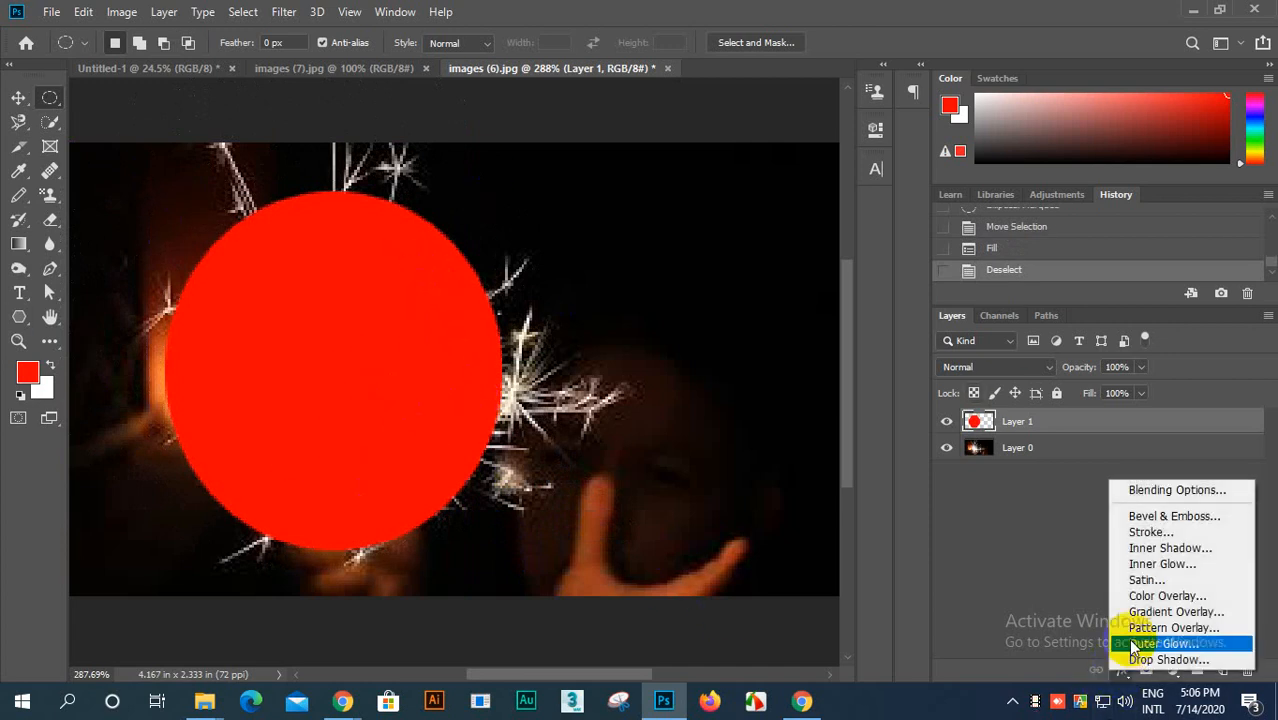
left_click(1168, 490)
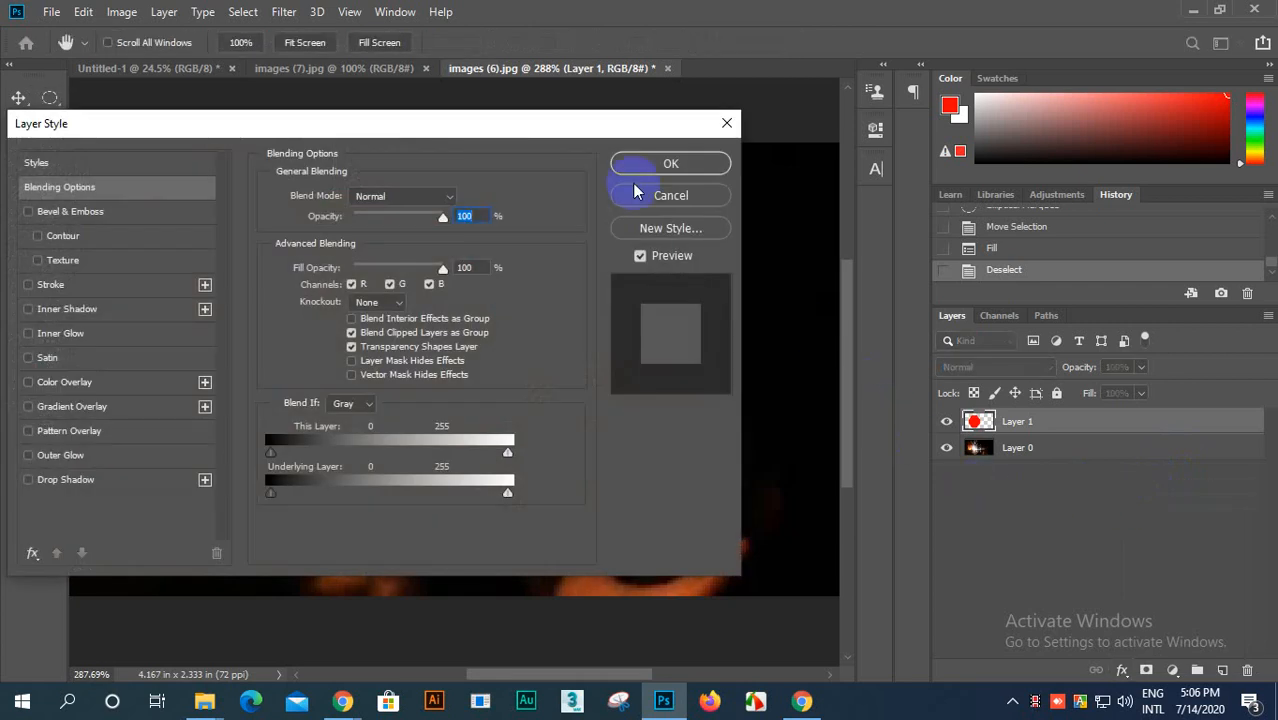
left_click_drag(569, 119, 1066, 18)
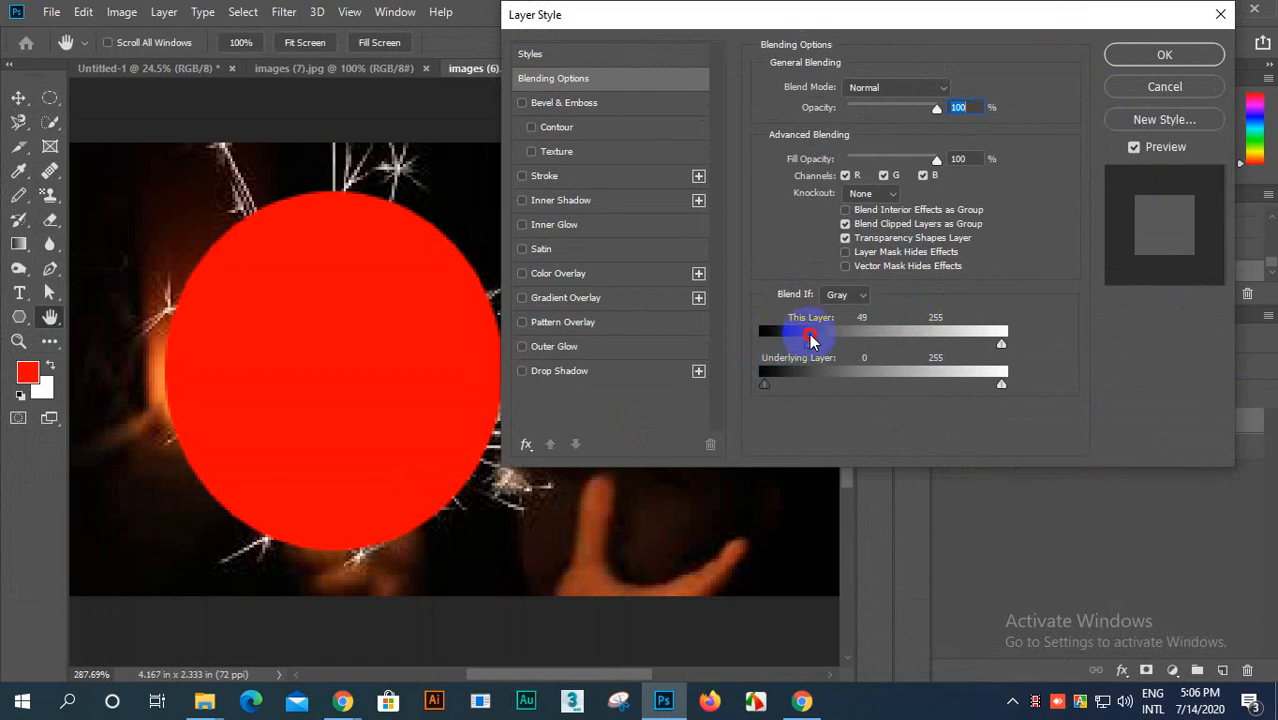
left_click_drag(811, 340, 800, 364)
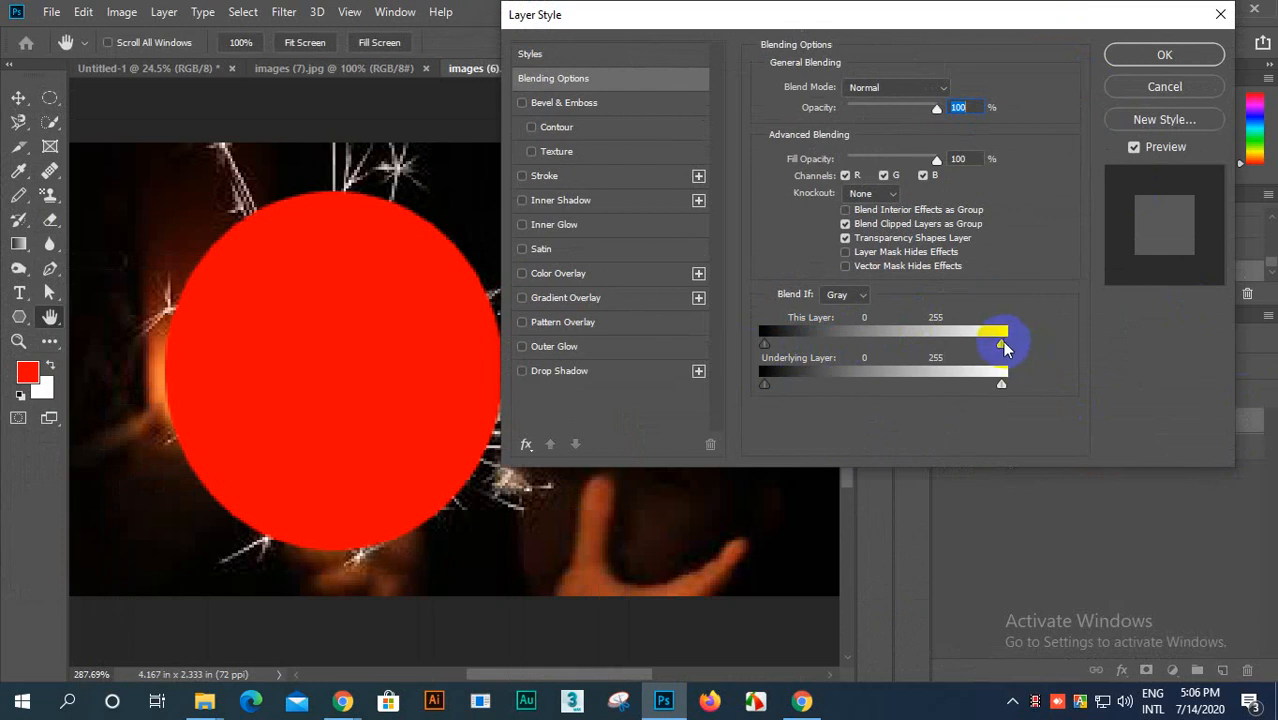
left_click_drag(1001, 344, 1015, 373)
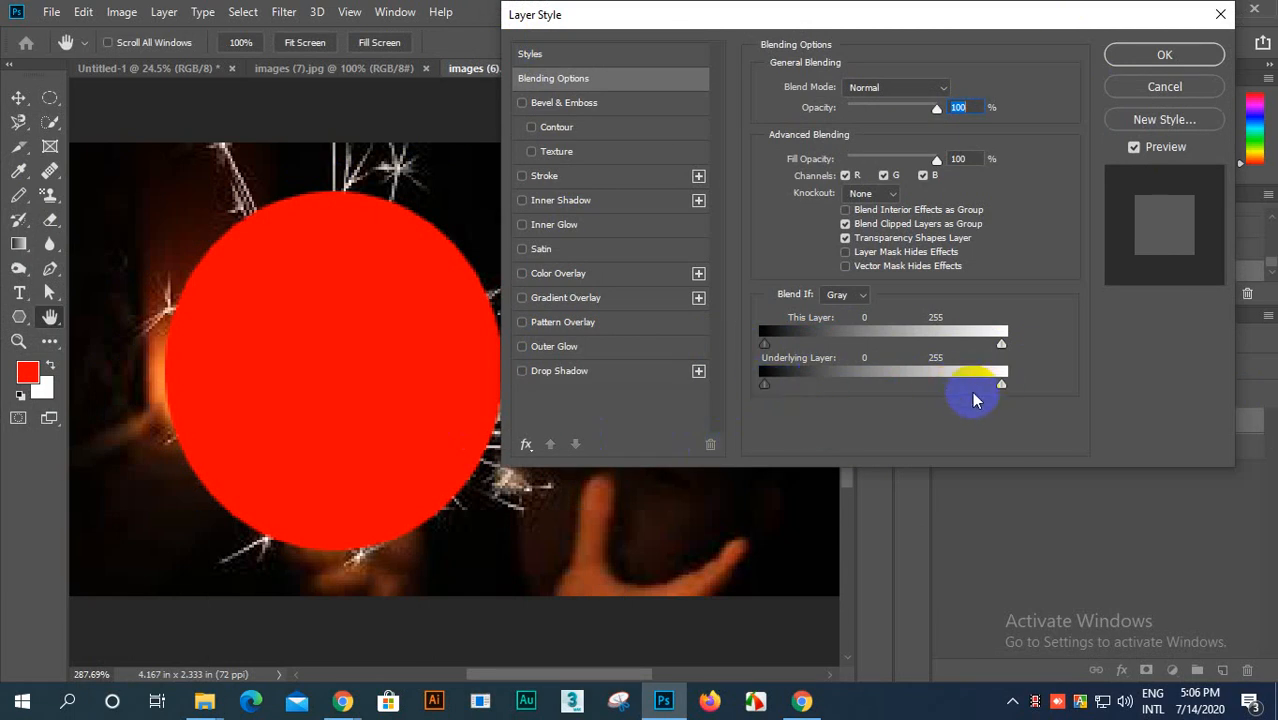
key("alt")
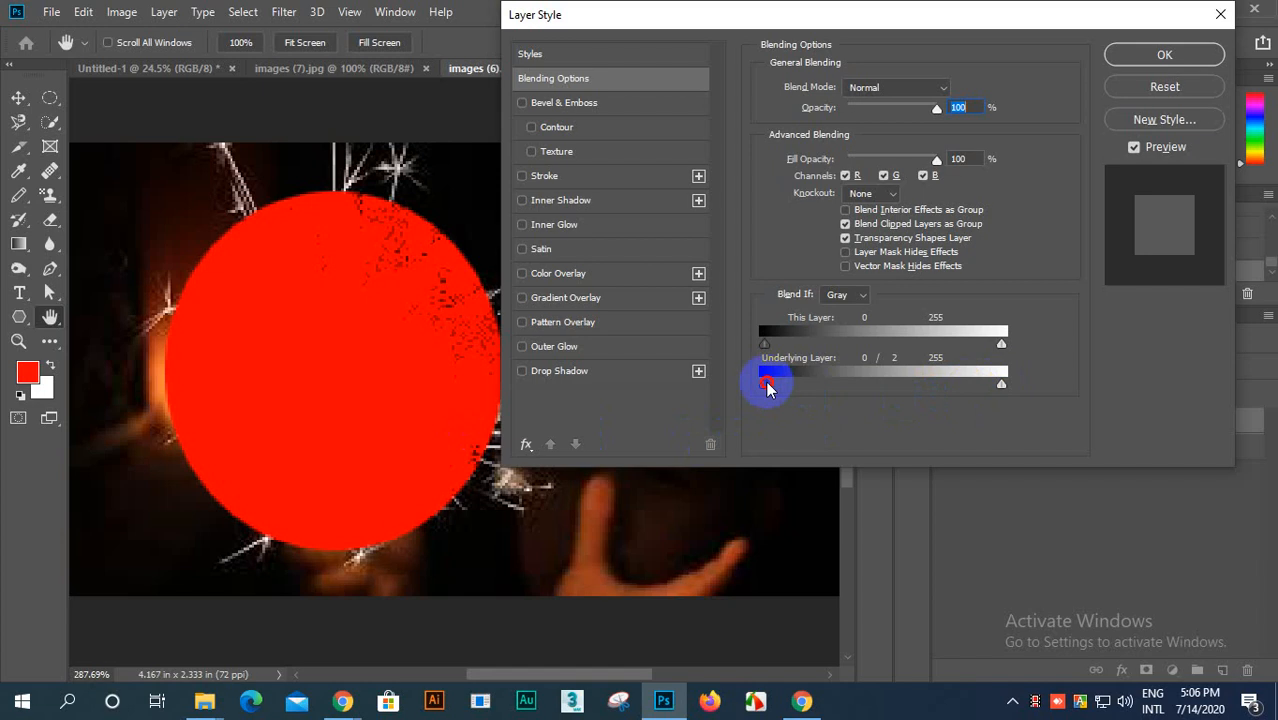
left_click_drag(767, 388, 672, 447)
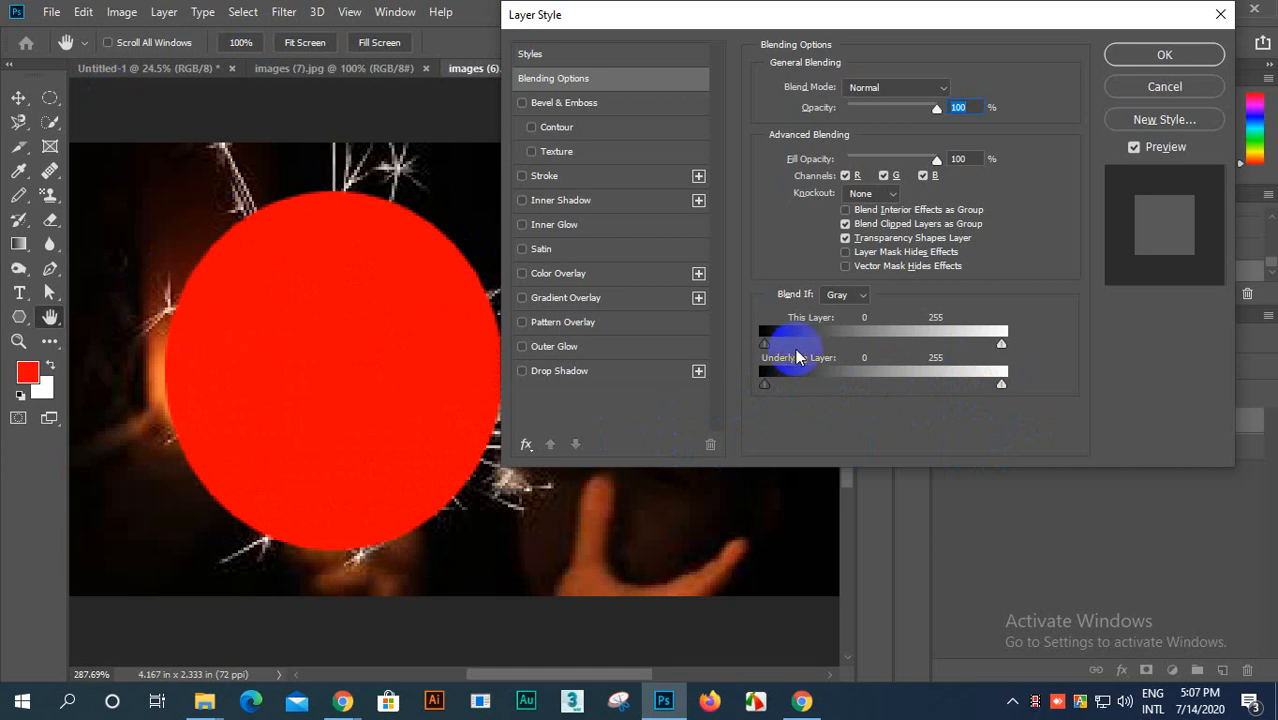
Step: Set Blend If for the circle layer with Underlying Layer highlights at 157 and This Layer highlights lowered to about 187, and apply it
key("alt")
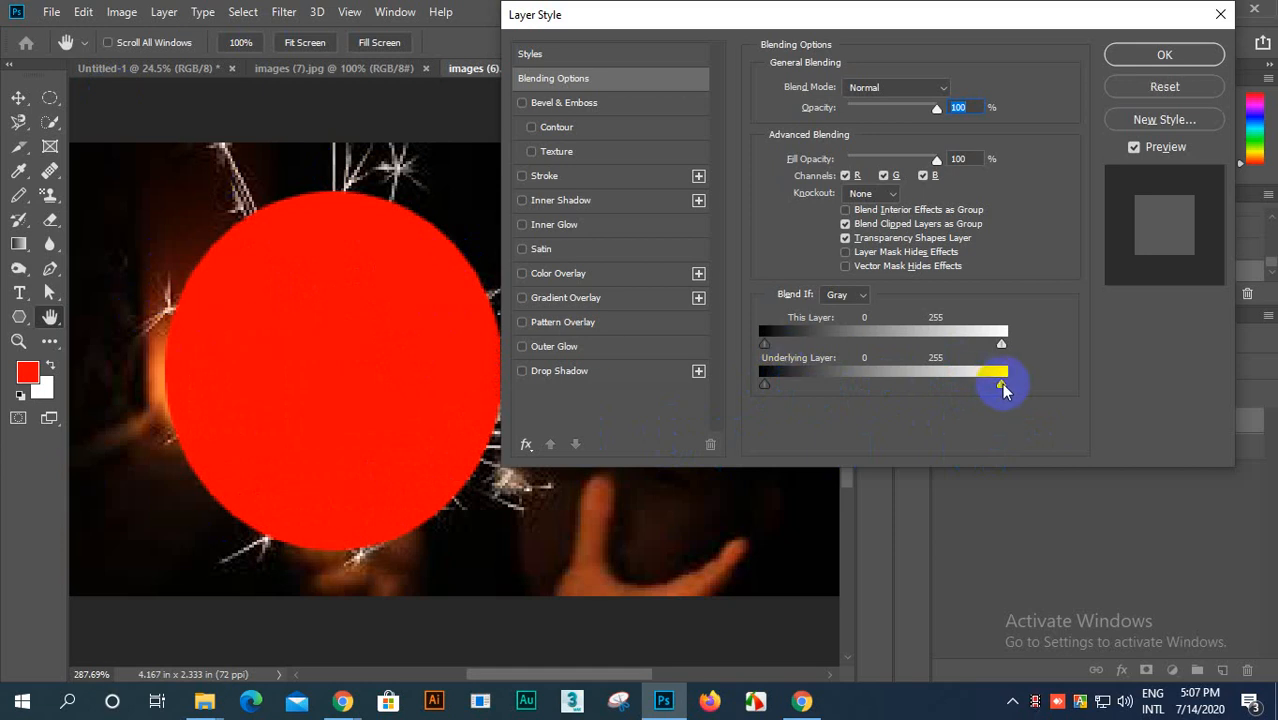
left_click_drag(1003, 392, 872, 408)
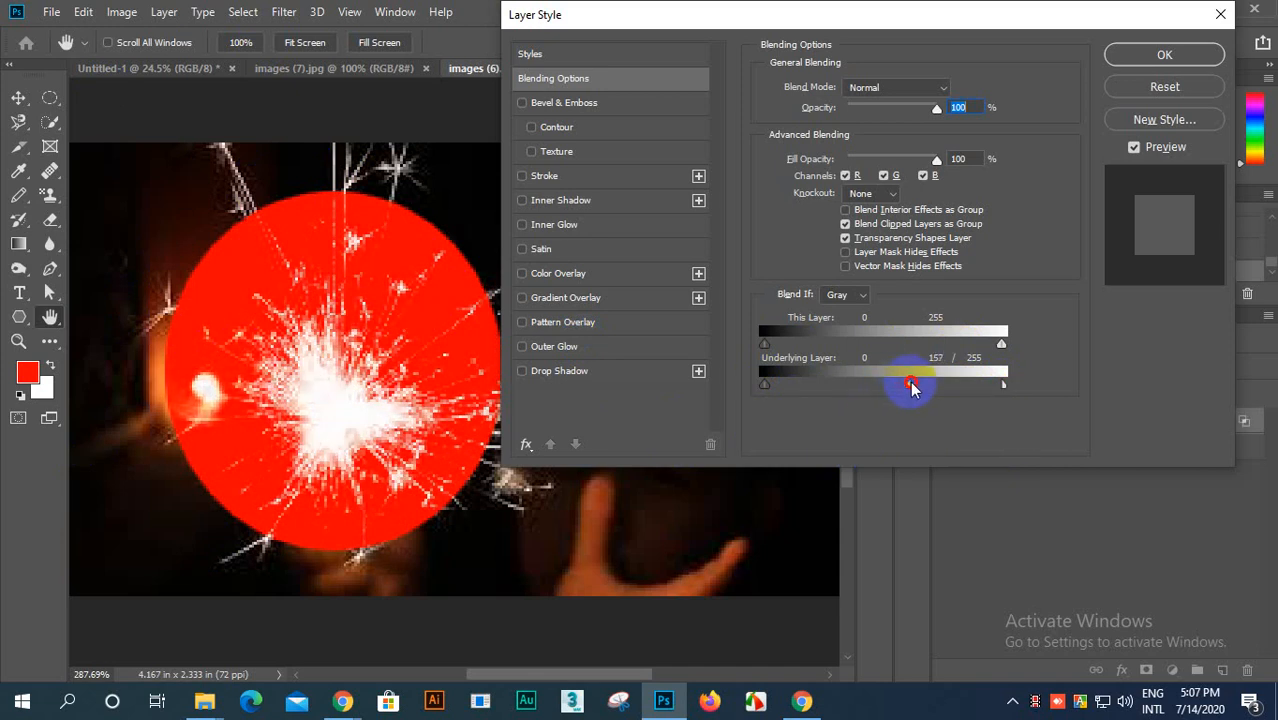
left_click_drag(1005, 390, 905, 417)
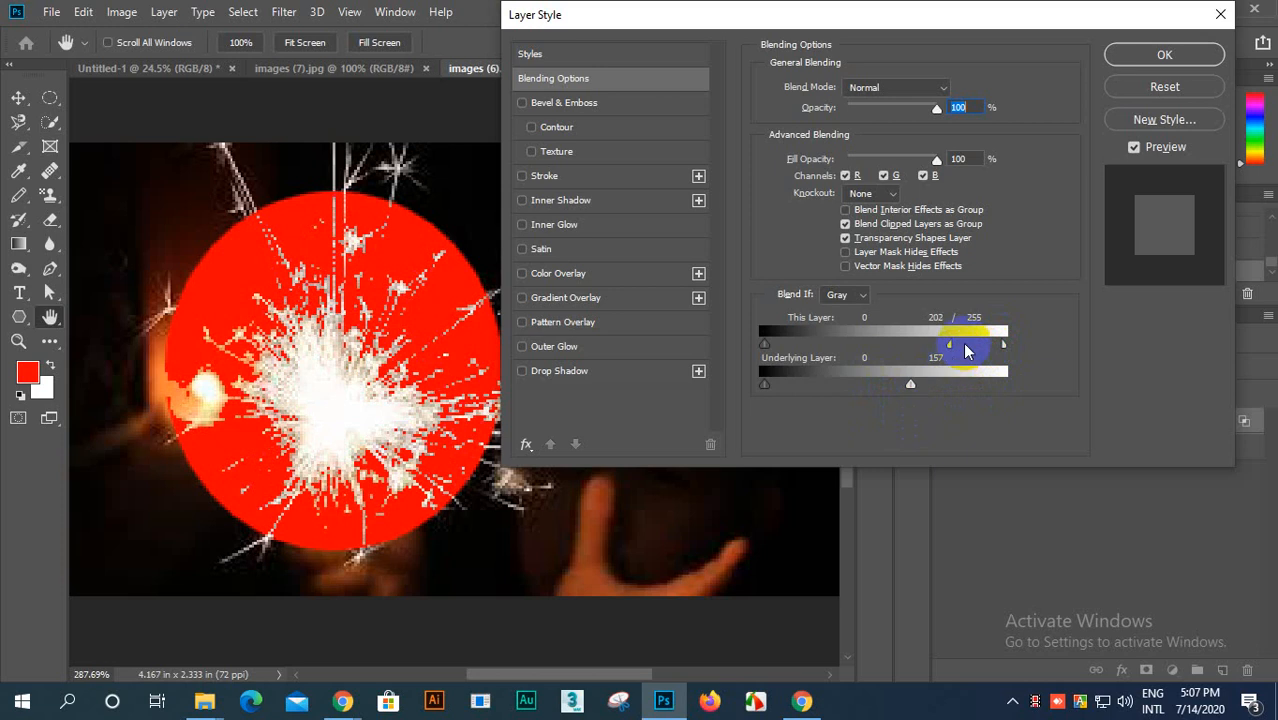
left_click_drag(1006, 344, 948, 366)
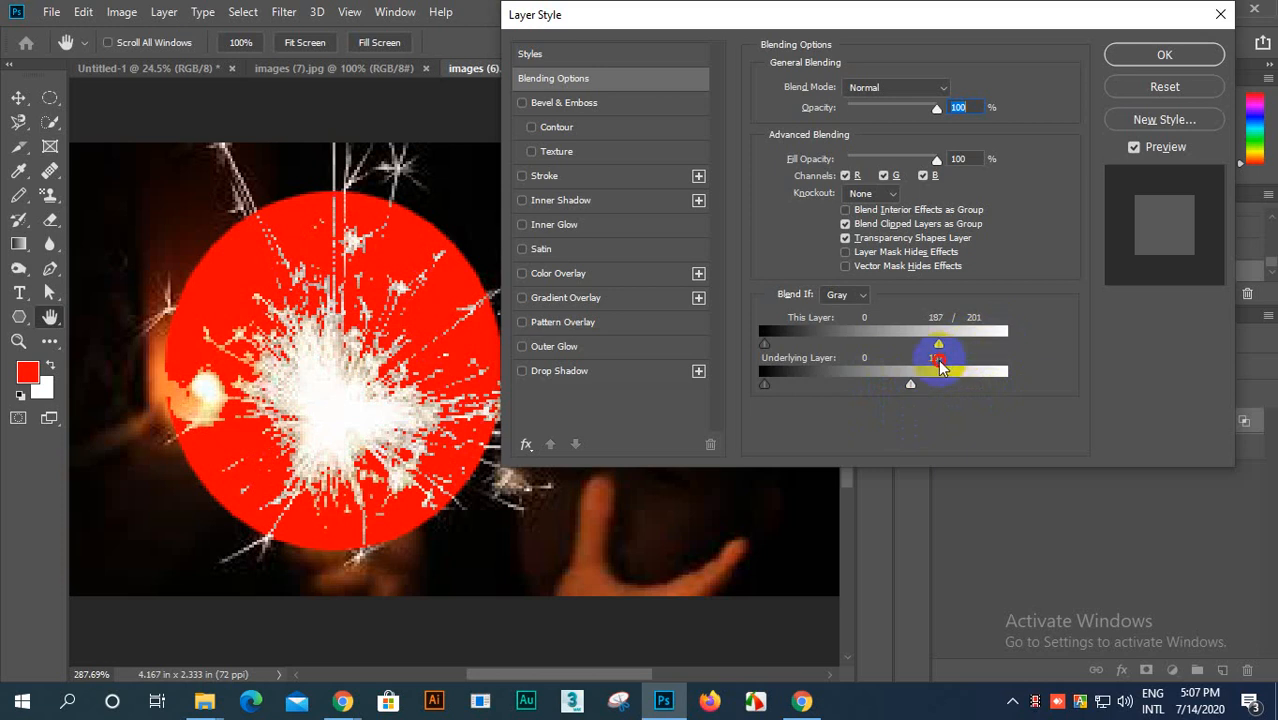
left_click(1170, 52)
scroll(422, 322, "up", 2)
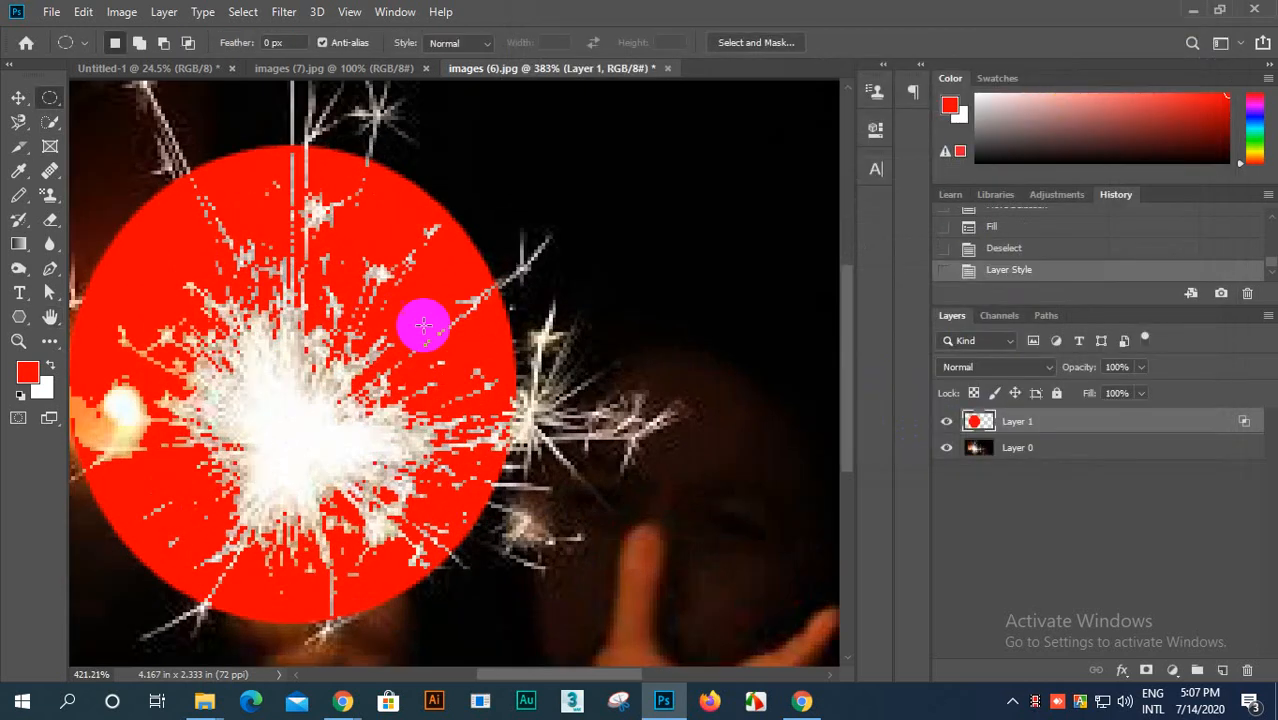
scroll(420, 321, "down", 5)
scroll(365, 300, "down", 2)
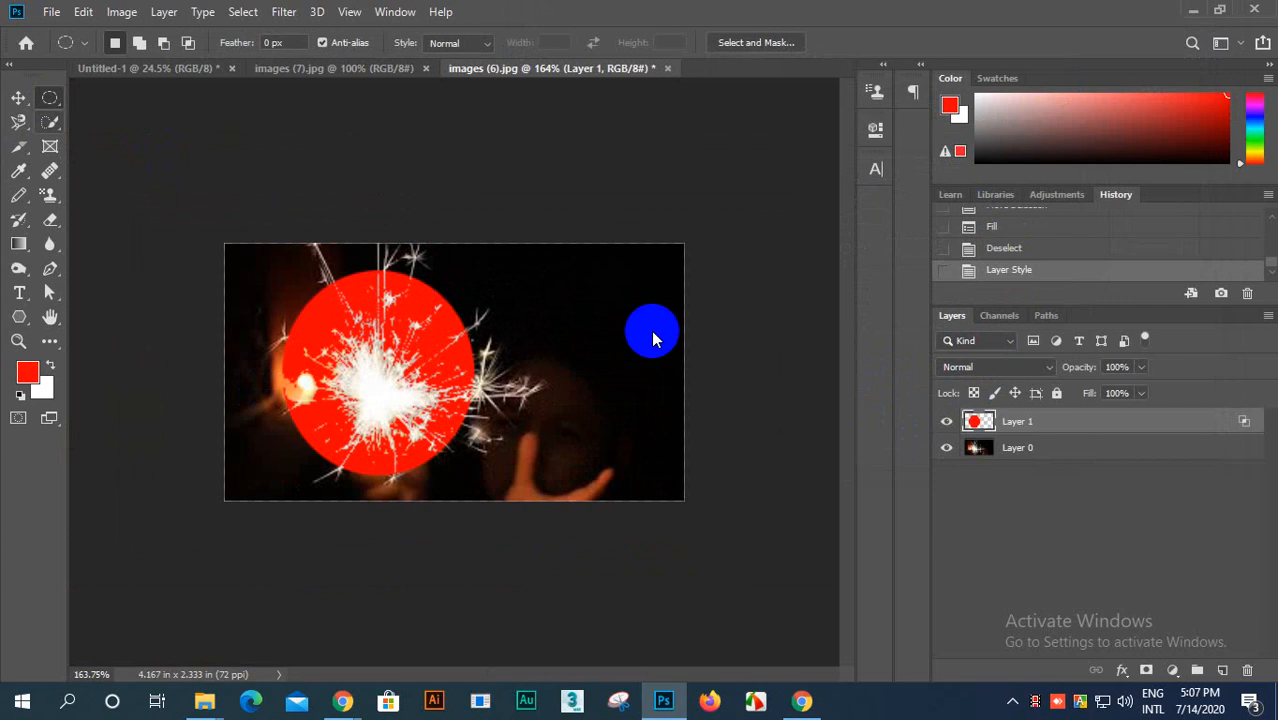
Step: Move the red circle layer slightly up and to the right over the sparkler
left_click(1019, 425)
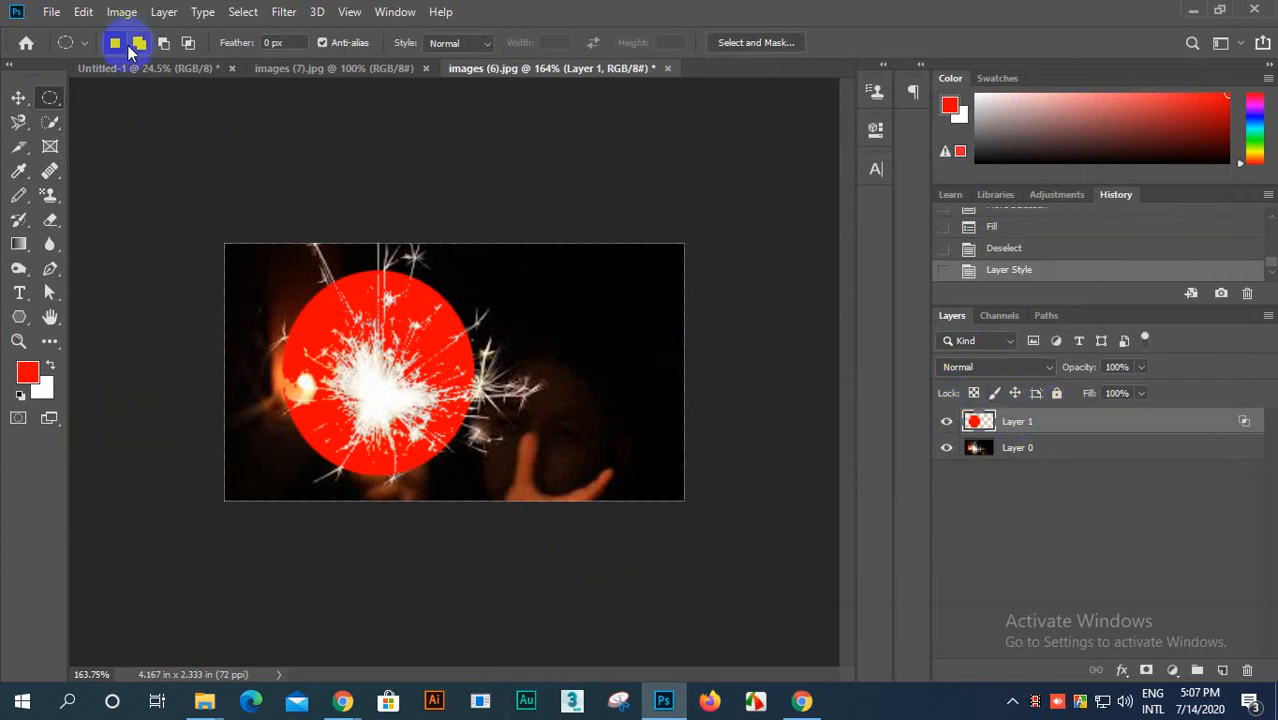
left_click(19, 97)
left_click_drag(311, 364, 277, 360)
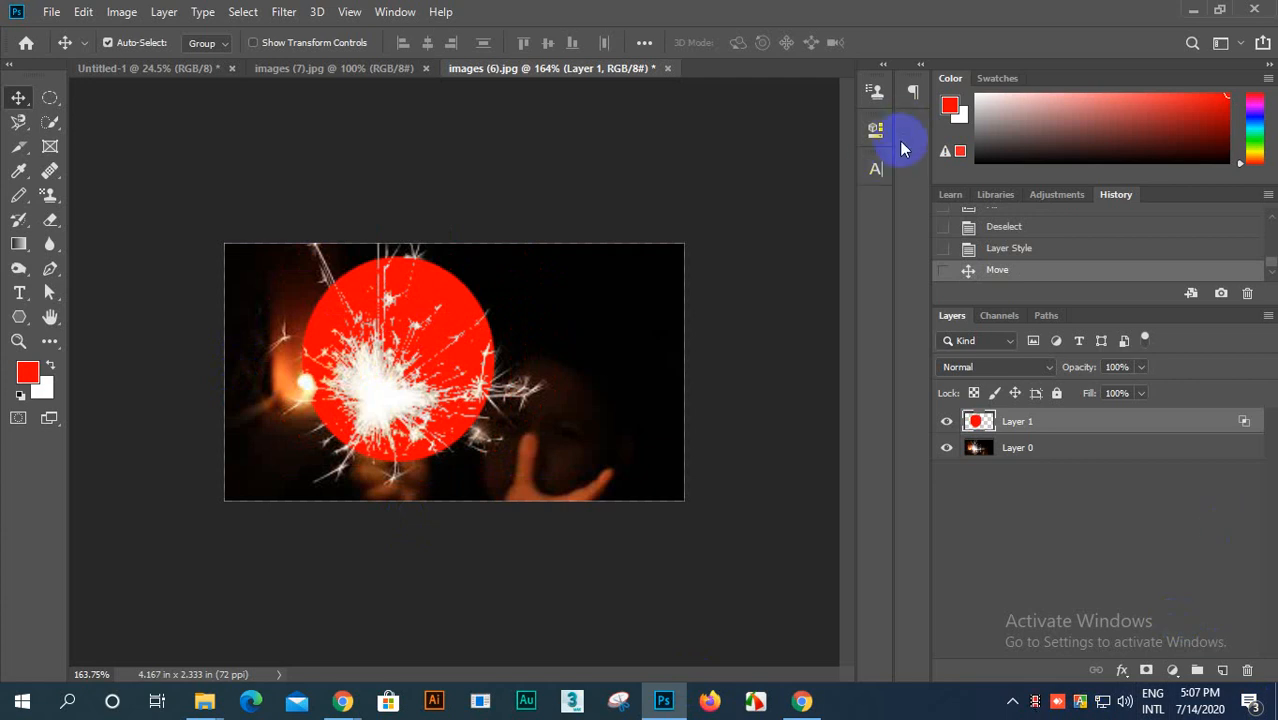
Step: Revert the sparkler photo to its original opened state using the images (6).jpg history snapshot
scroll(1114, 330, "up", 2)
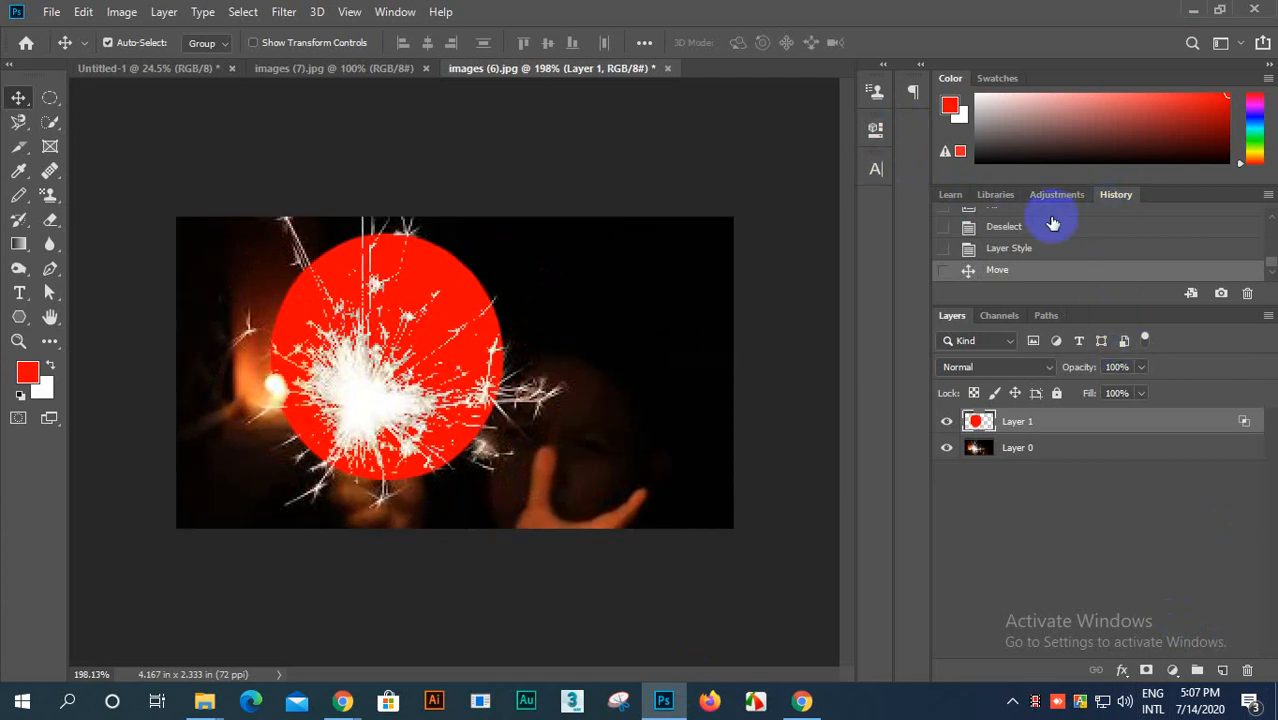
scroll(1040, 240, "up", 5)
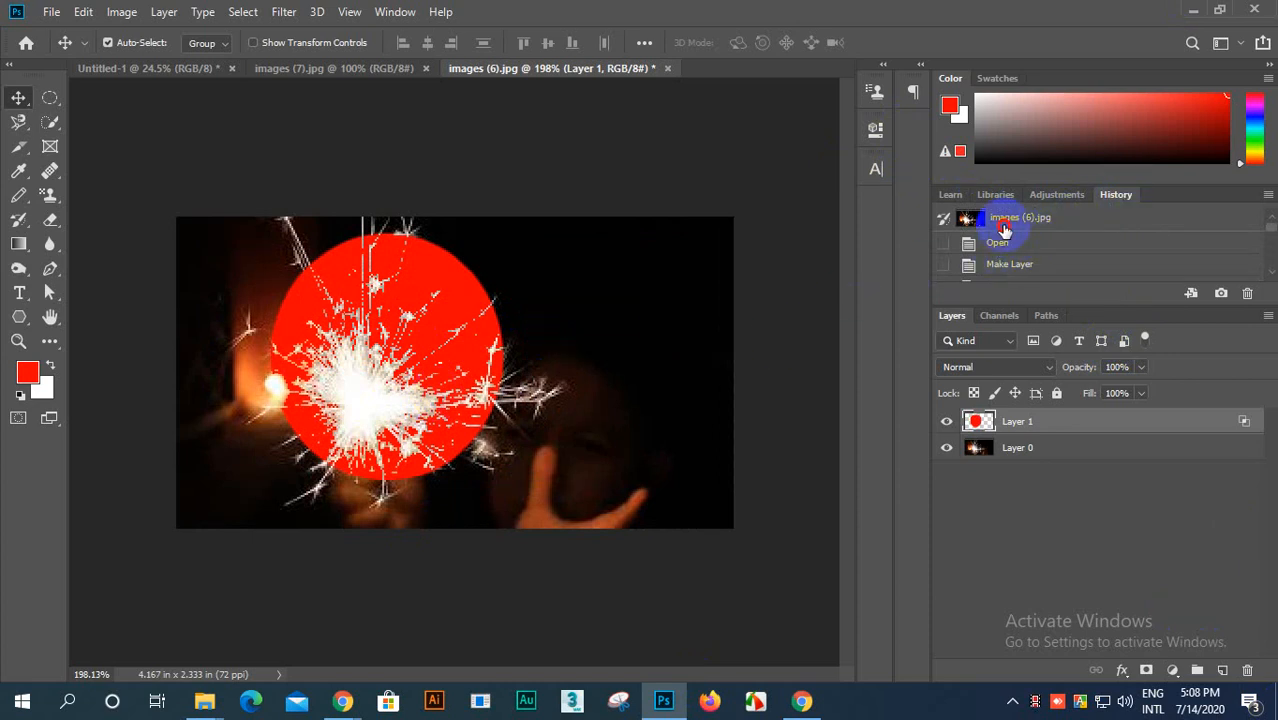
left_click(1004, 228)
scroll(410, 404, "up", 4)
scroll(410, 404, "down", 3)
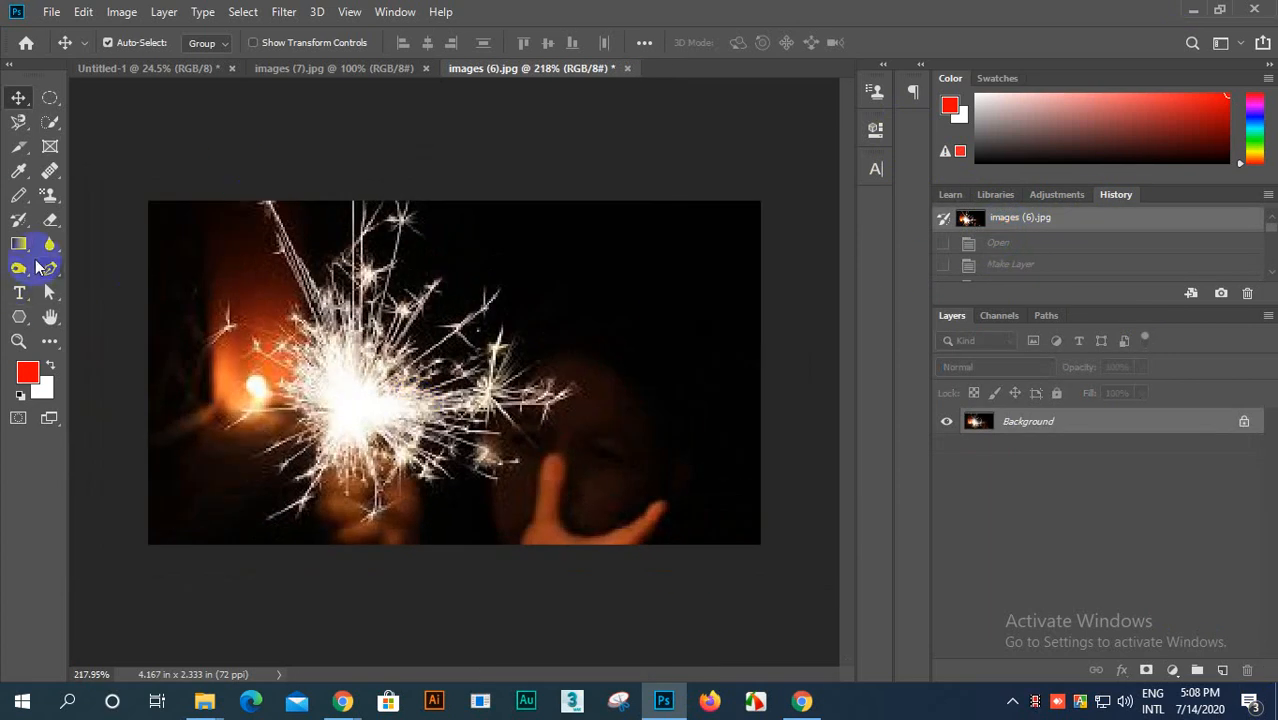
Step: Add an empty type layer over the sparkler's bright centre
left_click(19, 292)
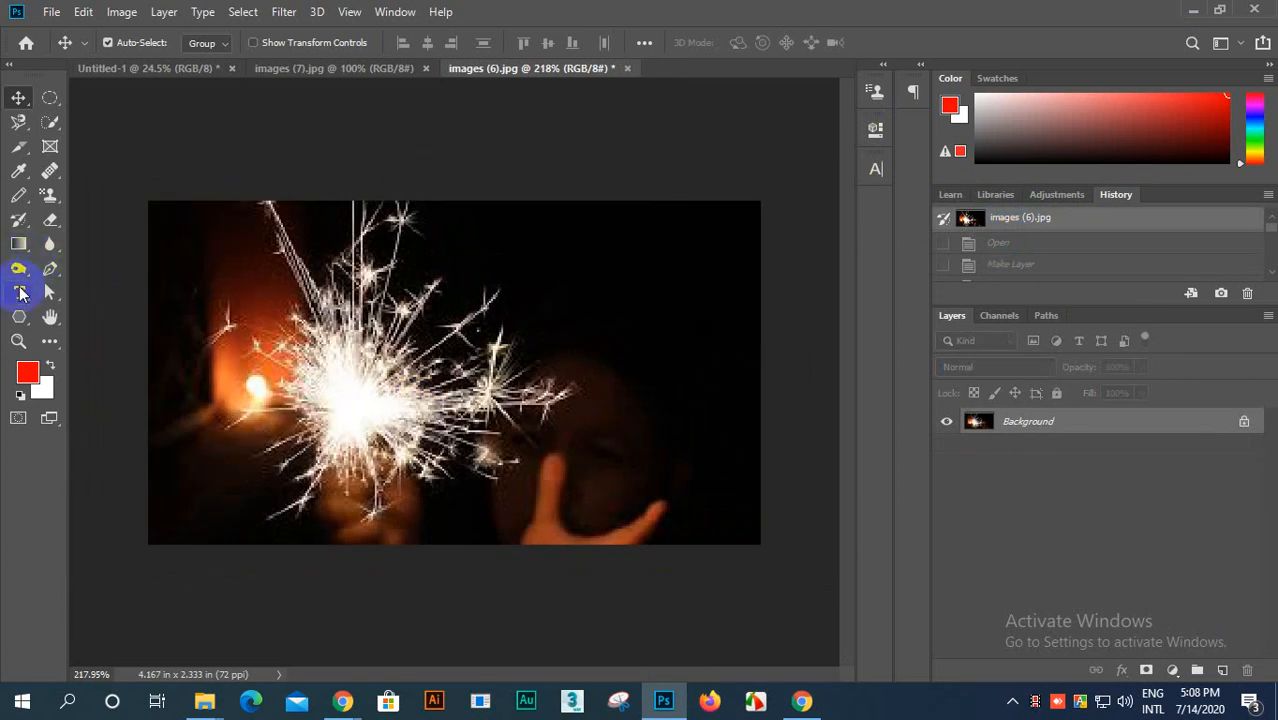
left_click(331, 400)
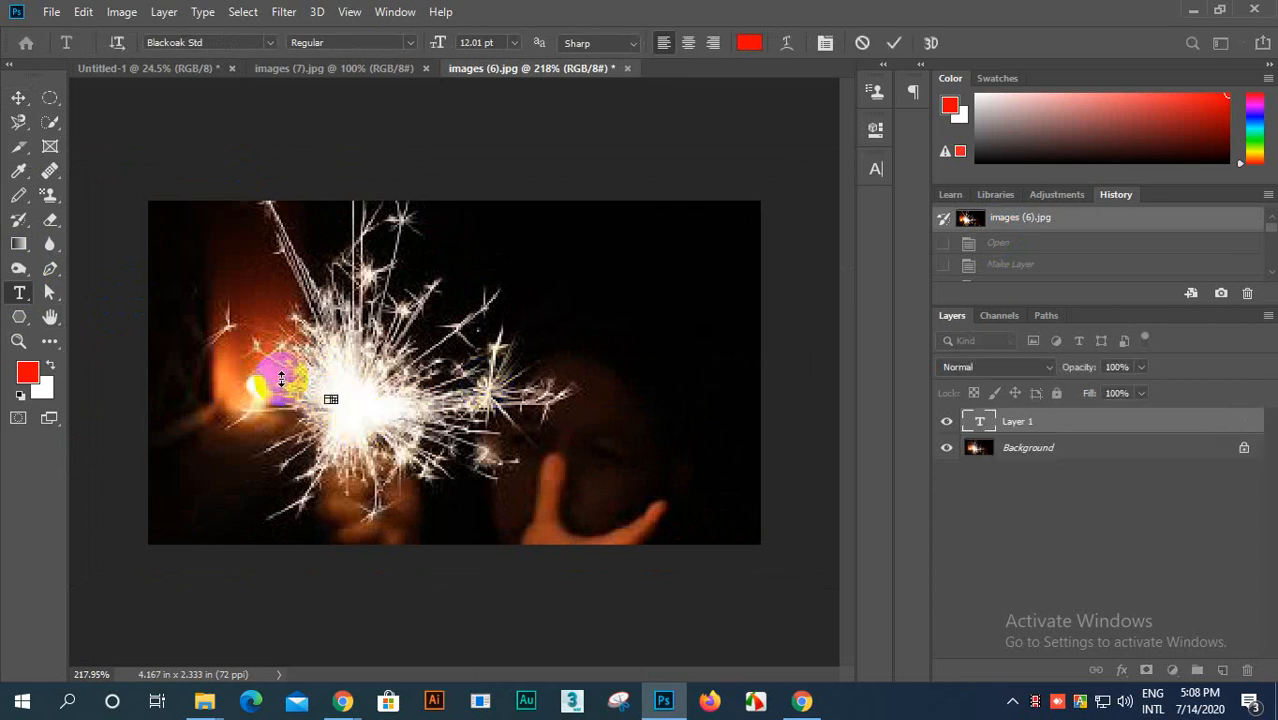
scroll(403, 411, "up", 2)
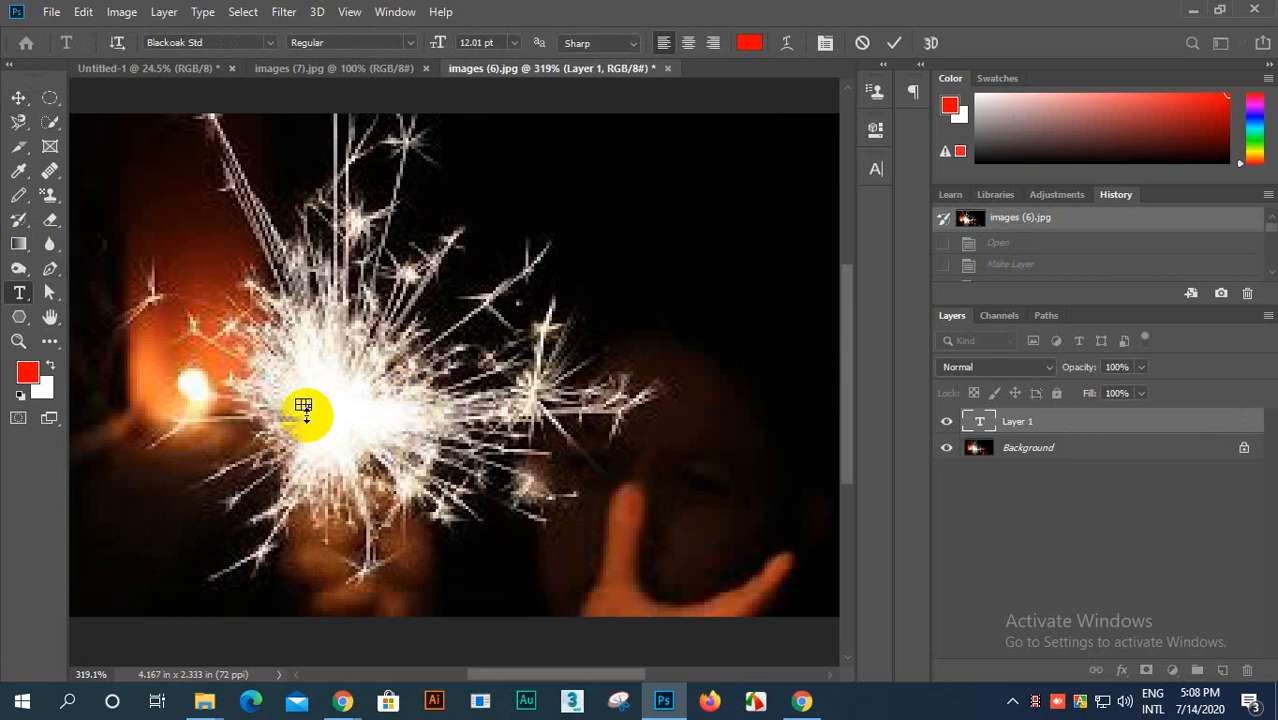
left_click(896, 46)
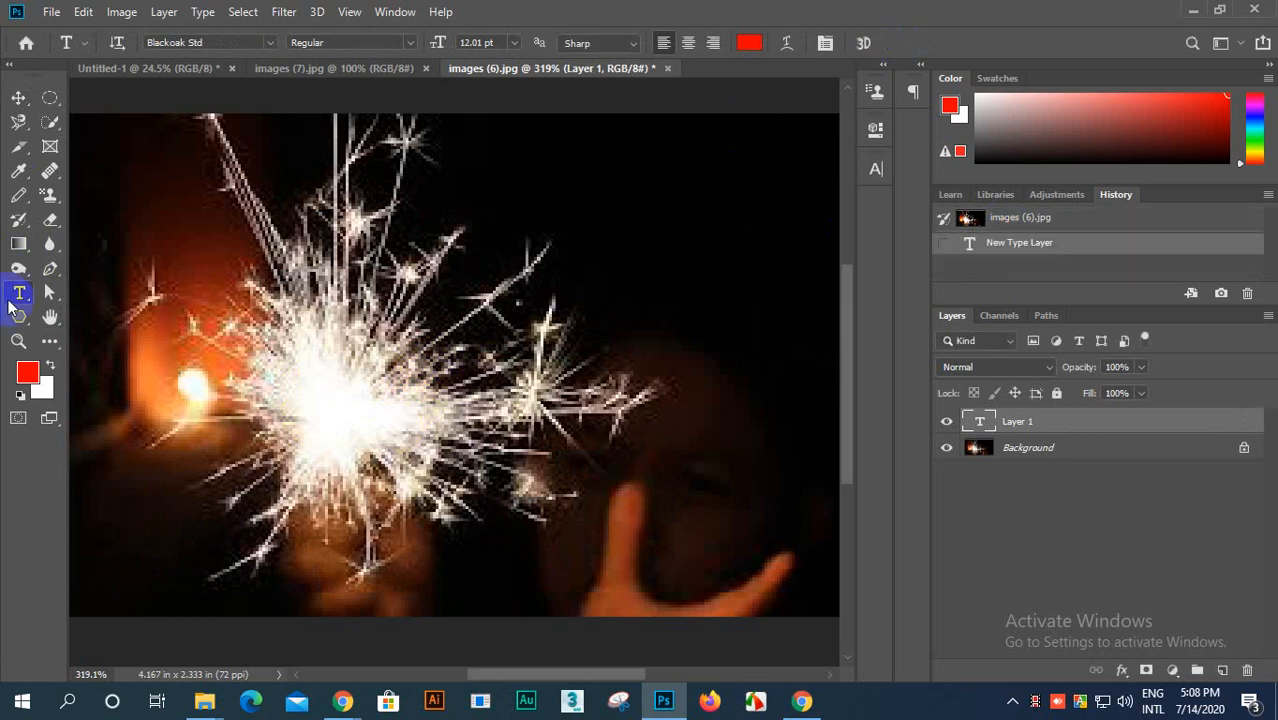
Step: Add a point text with a first name in capitals over the sparkler, in red 12.01 pt Blackoak Std Regular
left_click(277, 338)
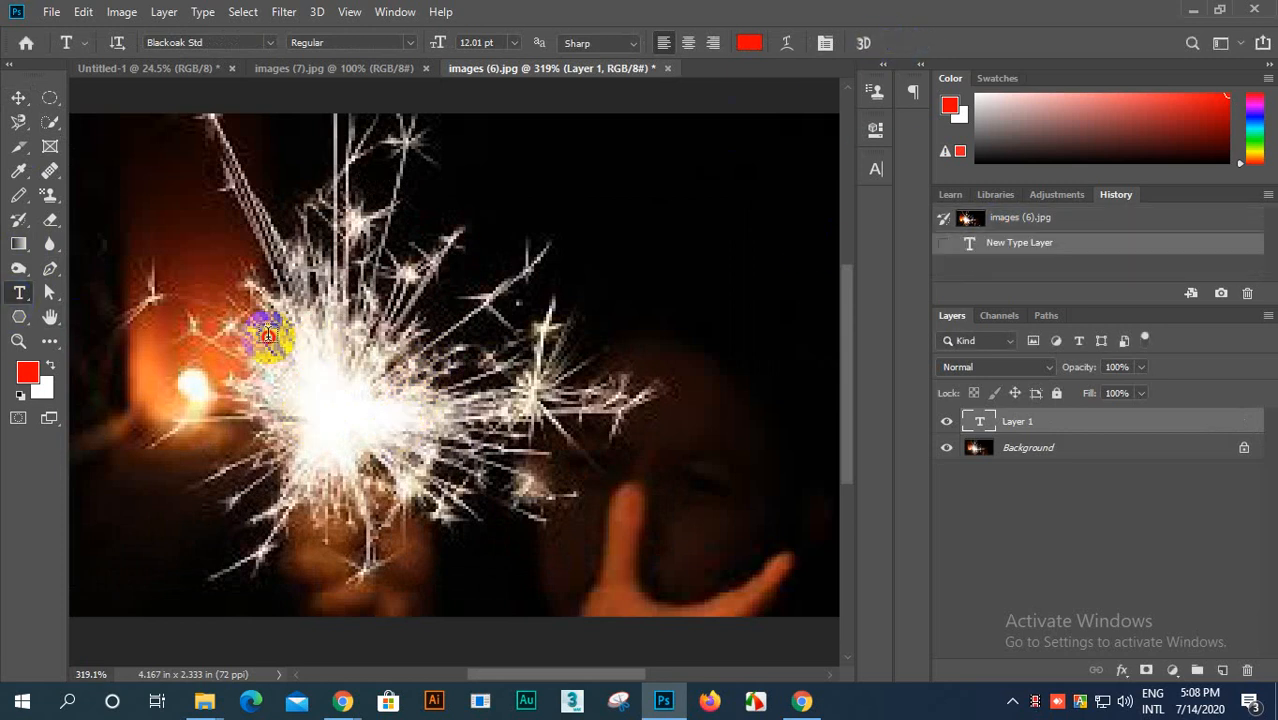
left_click(268, 333)
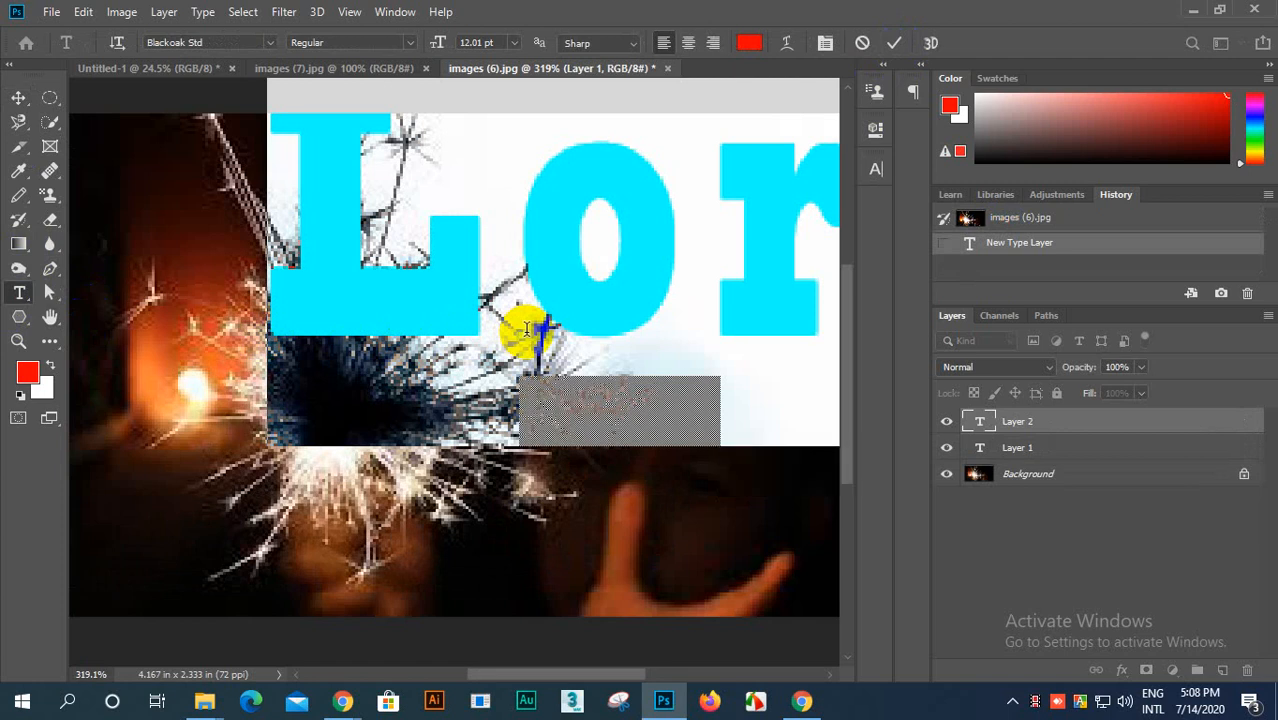
type("NA")
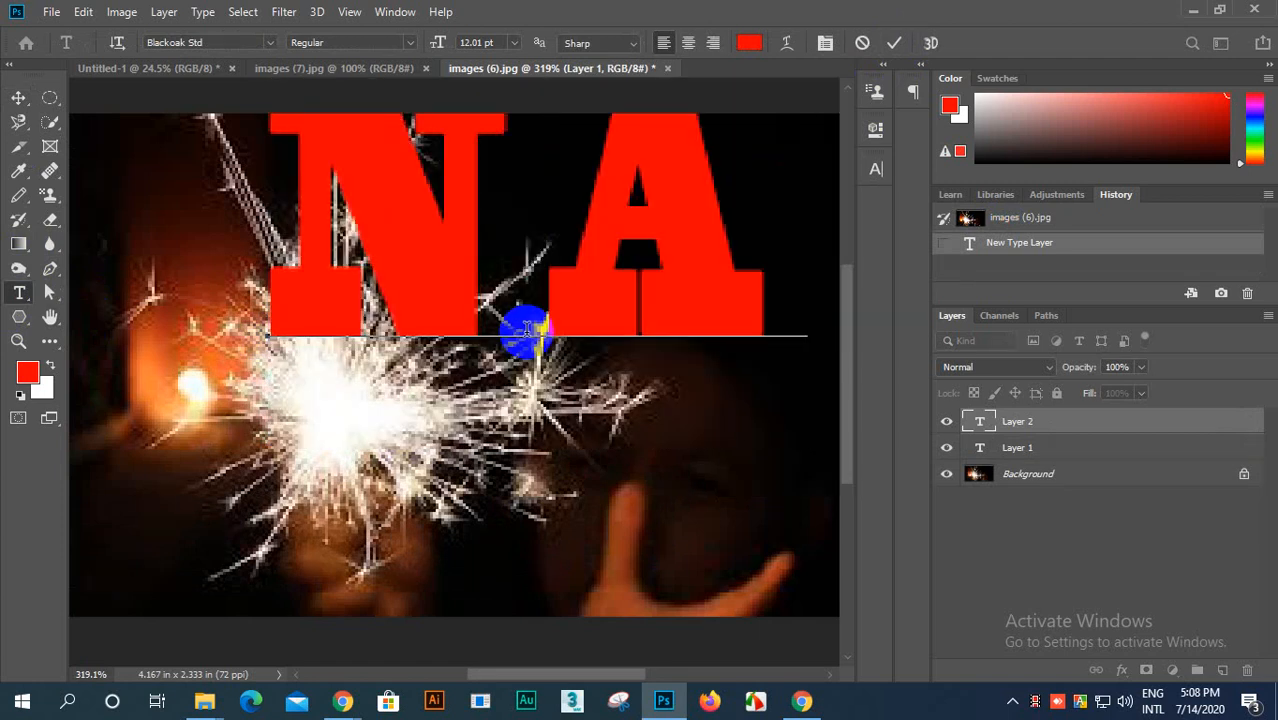
type("T")
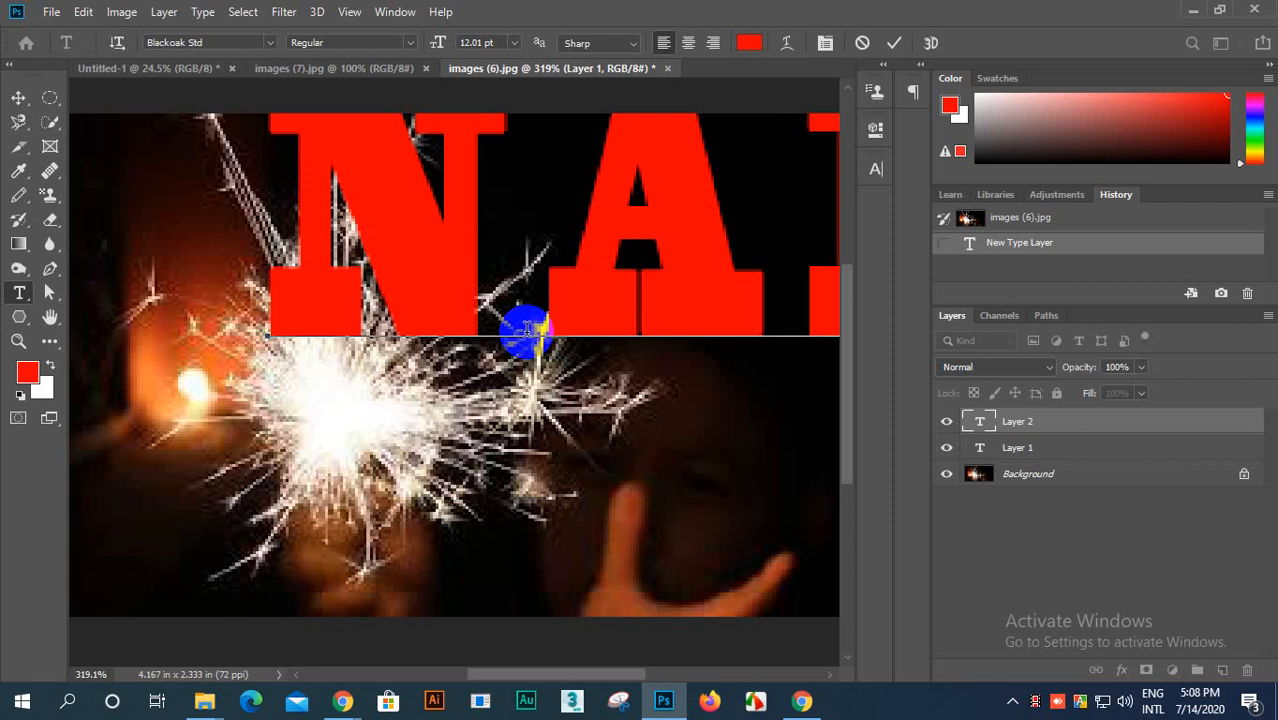
scroll(513, 371, "down", 12)
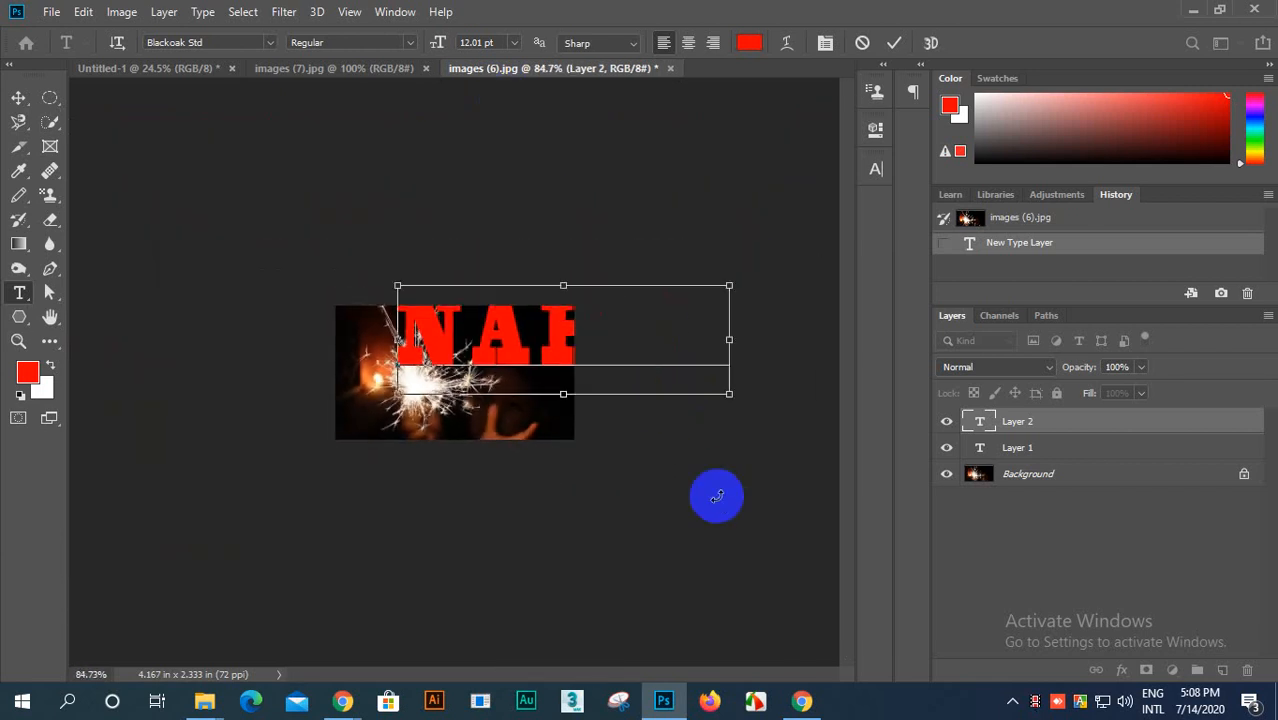
Step: Reduce the whole name text to 8.01 pt, place it across the middle of the photo and commit it
key("ctrl+a")
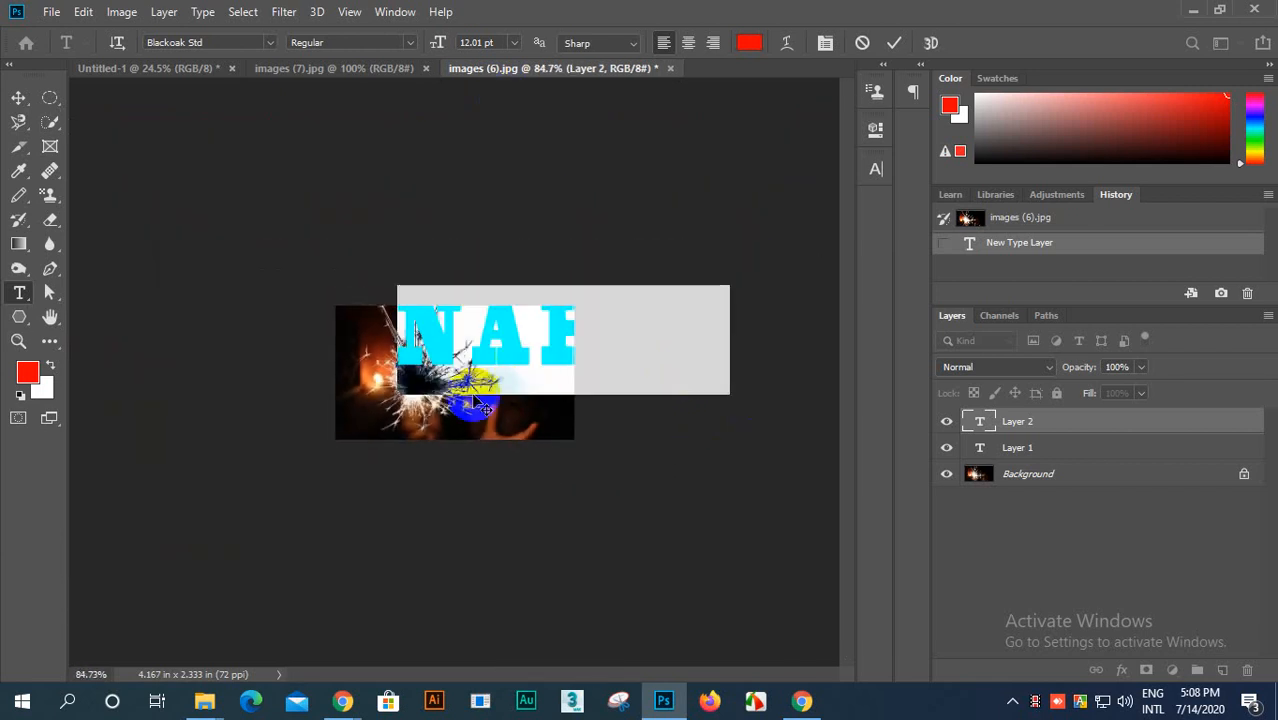
left_click_drag(465, 434, 393, 472)
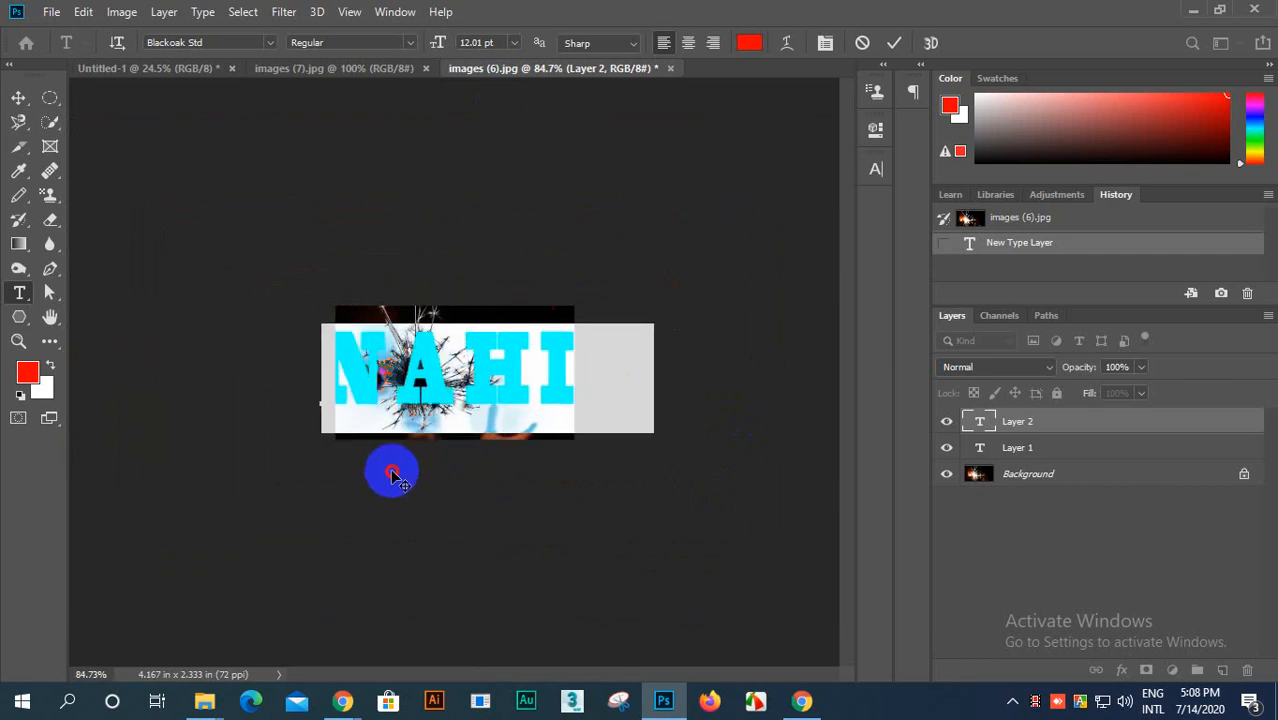
mouse_move(434, 46)
left_mouse_down()
mouse_move(422, 54)
mouse_move(439, 48)
left_mouse_up()
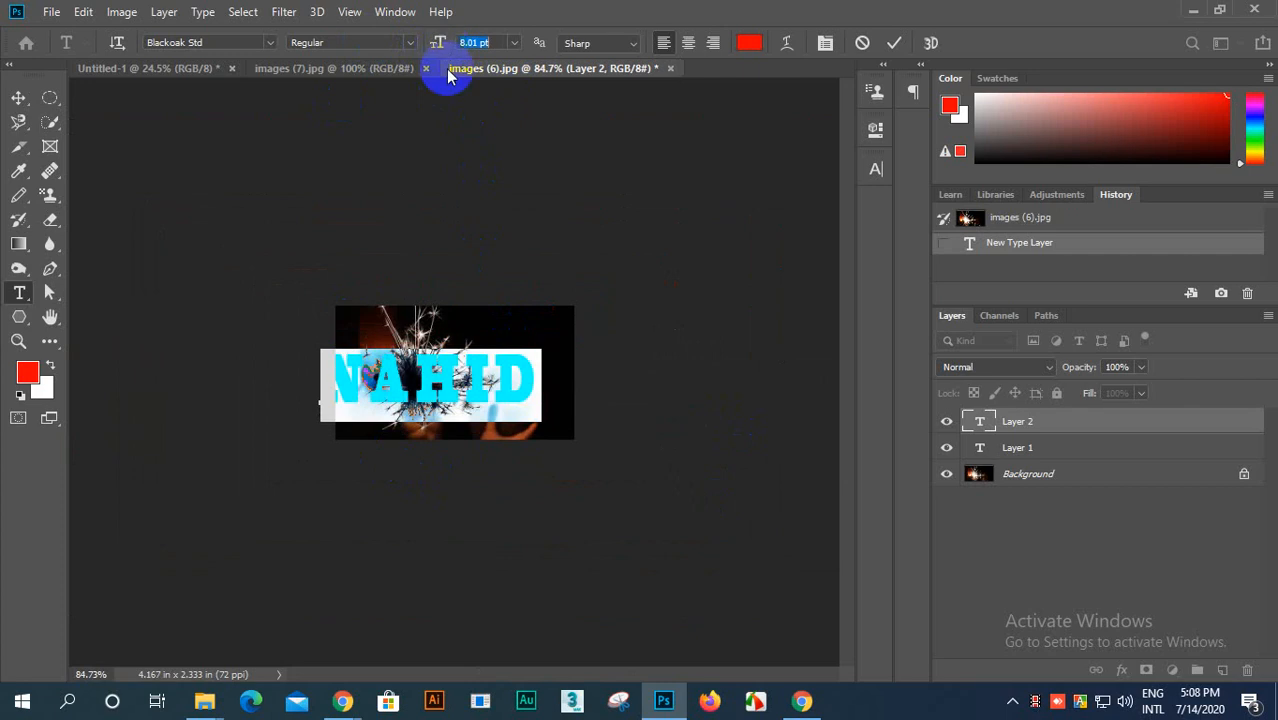
left_click(521, 416)
left_click_drag(540, 430, 562, 423)
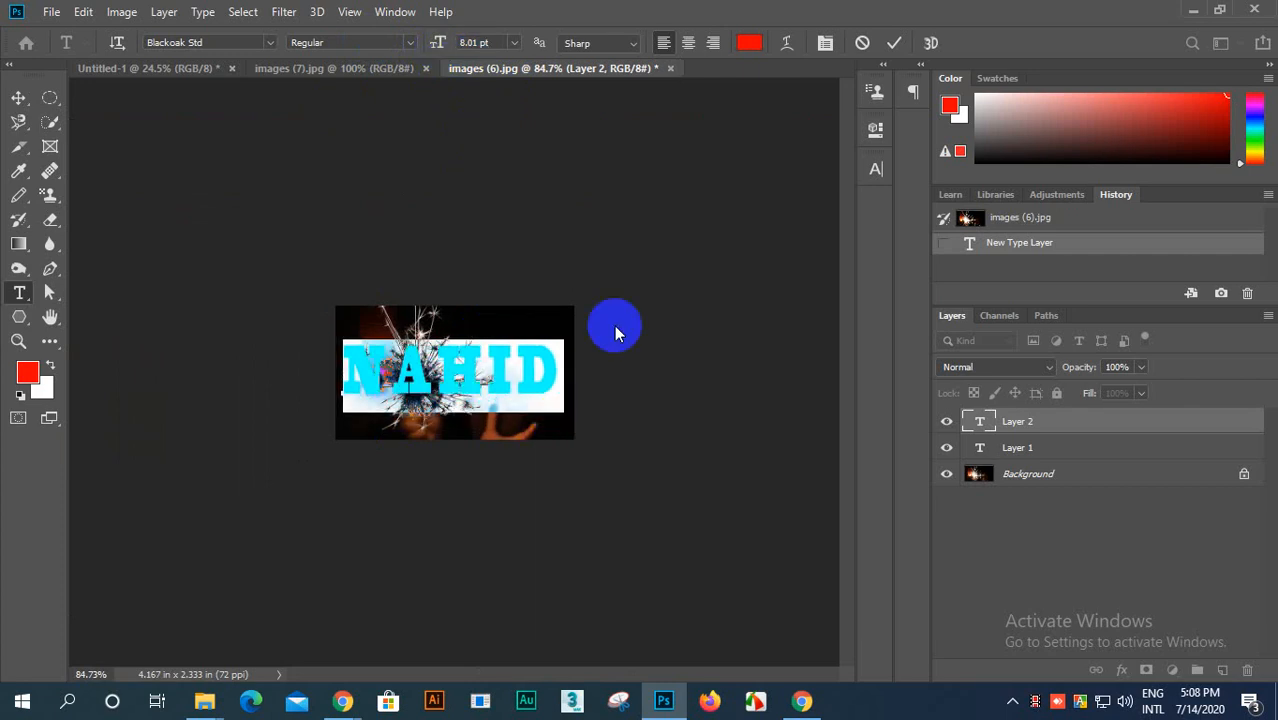
left_click(893, 42)
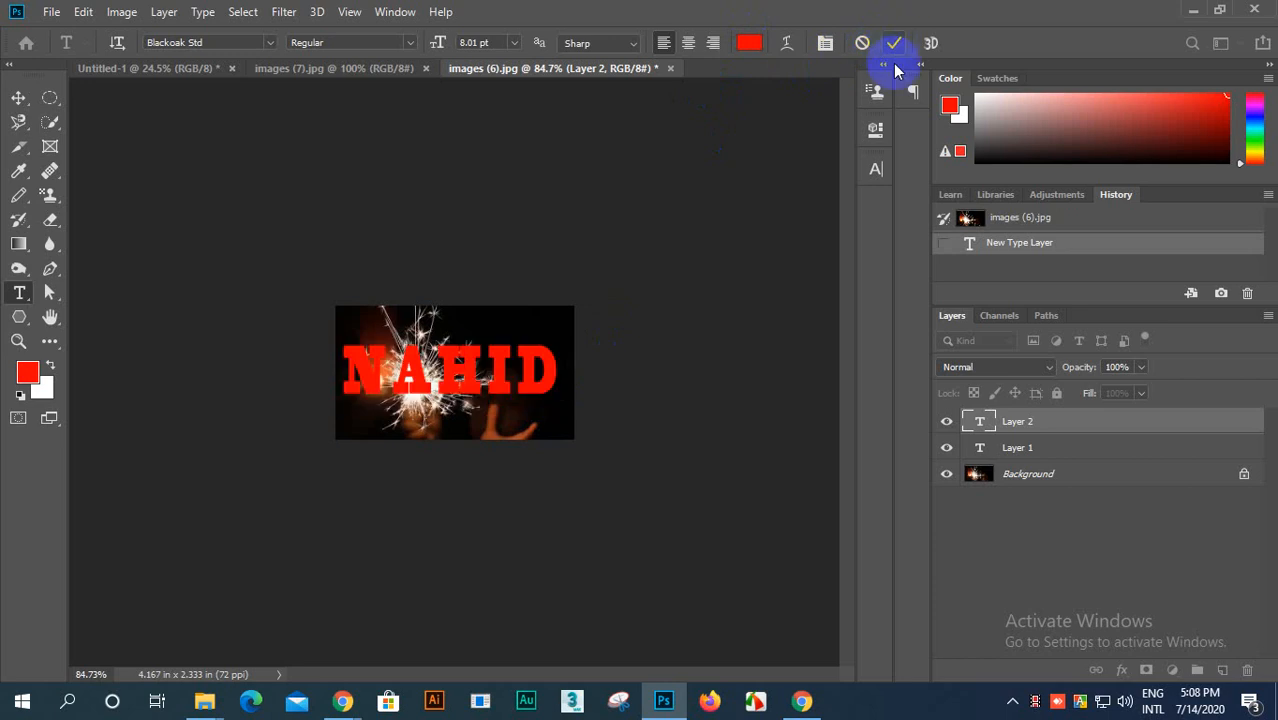
Step: Delete the empty type layer Layer 1 and make the name text layer active
key("ctrl+plus")
key("ctrl+plus")
key("ctrl+plus")
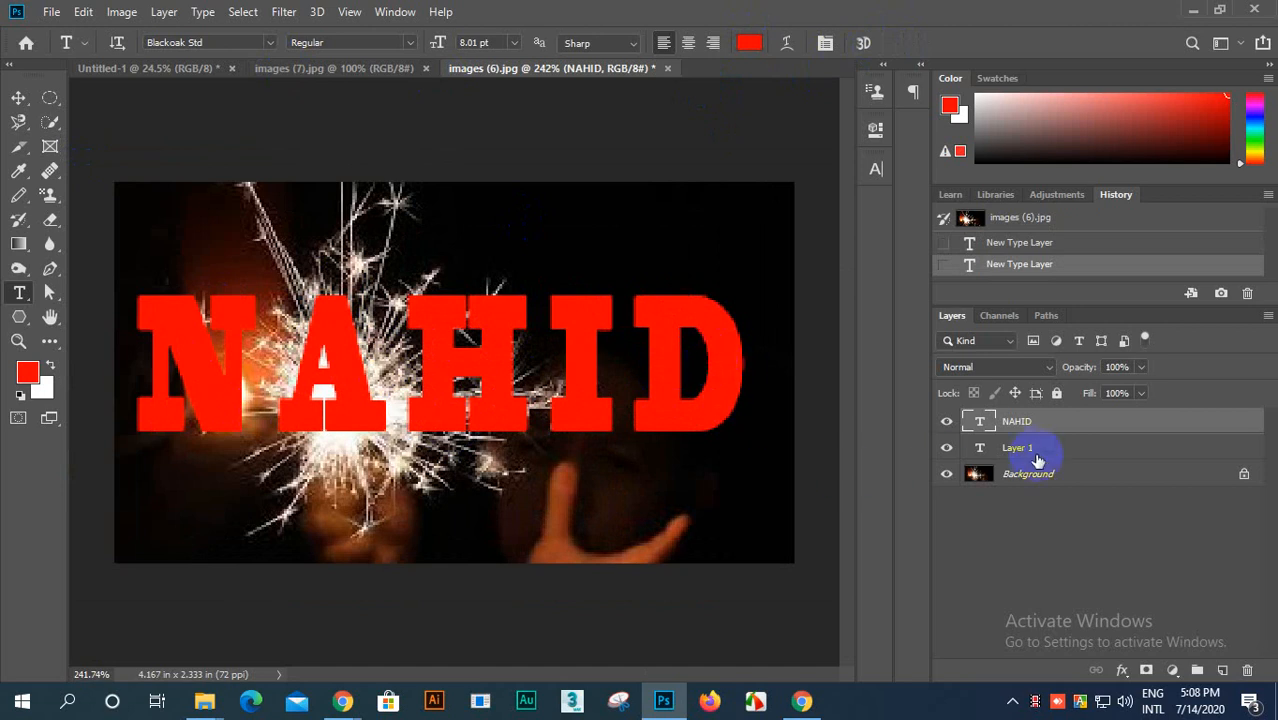
left_click(1113, 450)
left_click_drag(1123, 455, 1247, 670)
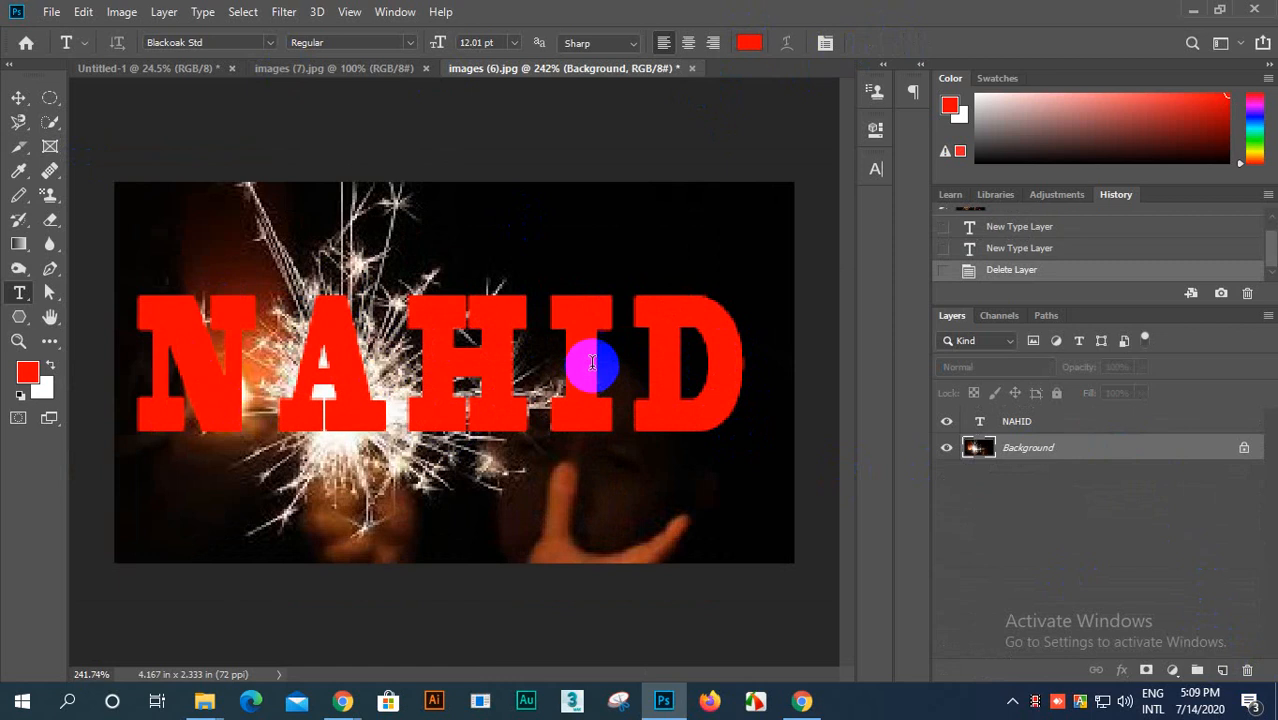
left_click(1041, 423)
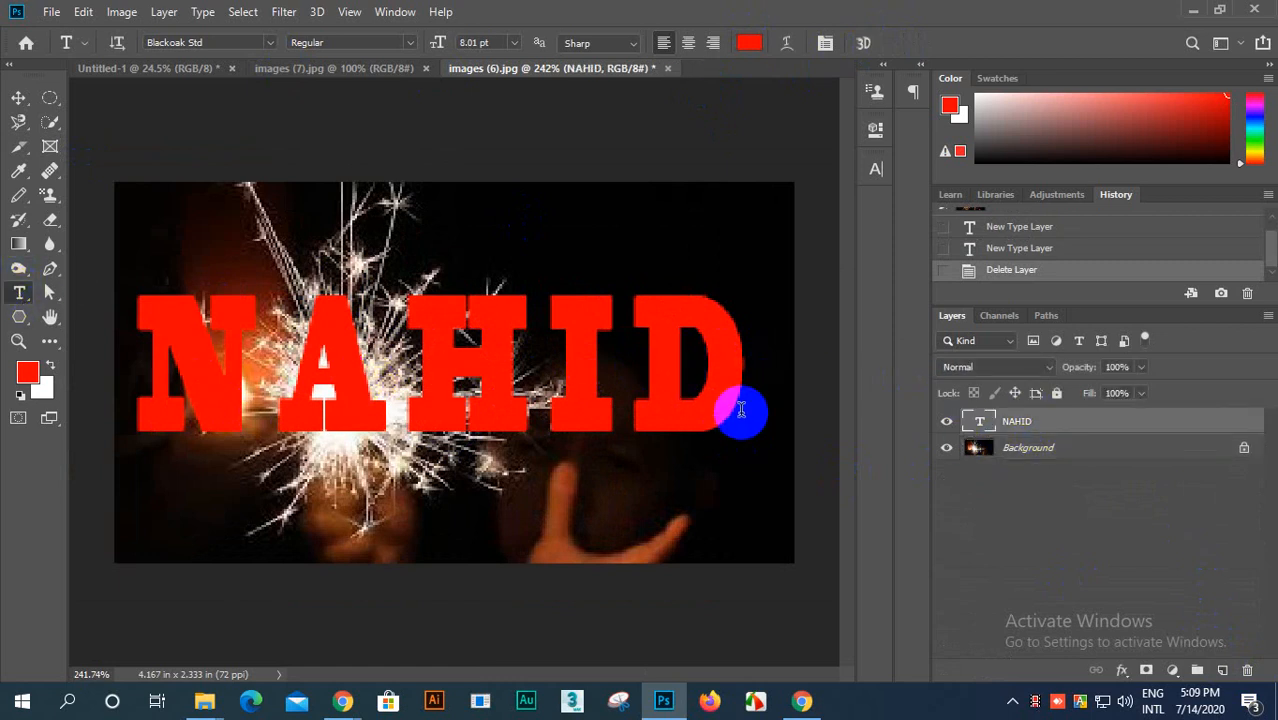
Step: Tighten the tracking of the whole name text to -470 and commit the edit
left_click_drag(743, 395, 108, 394)
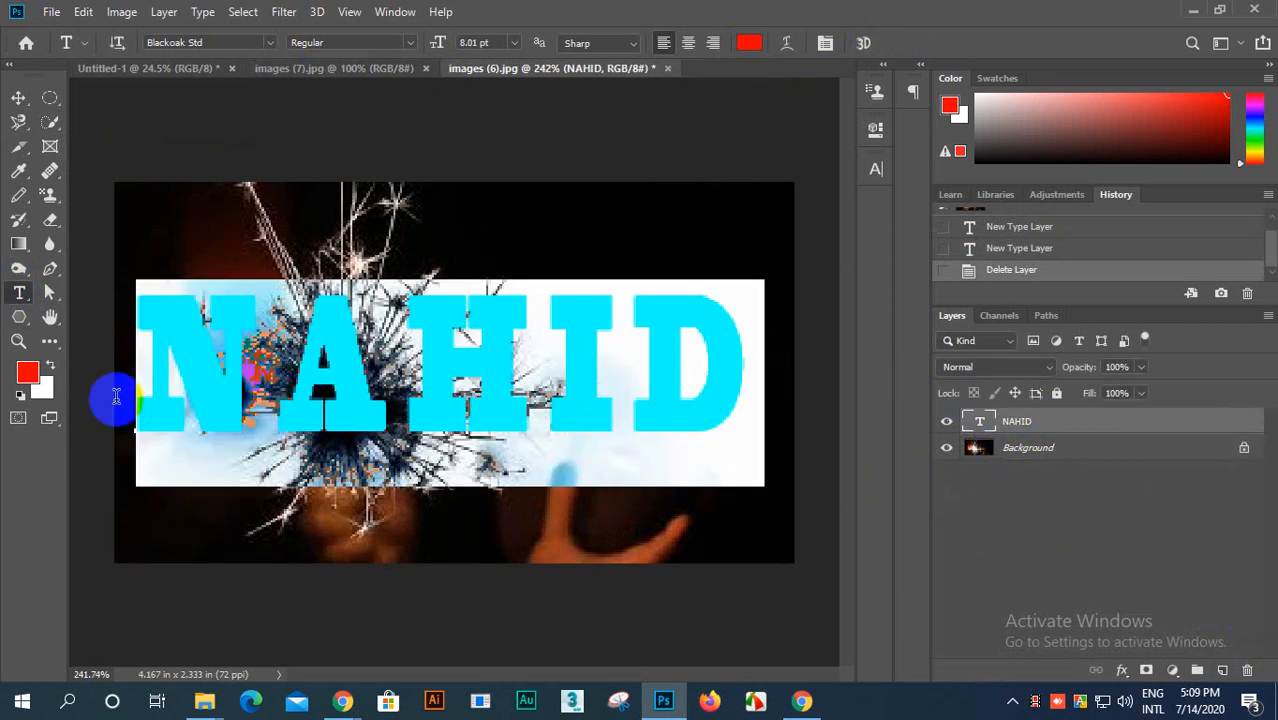
left_click(825, 43)
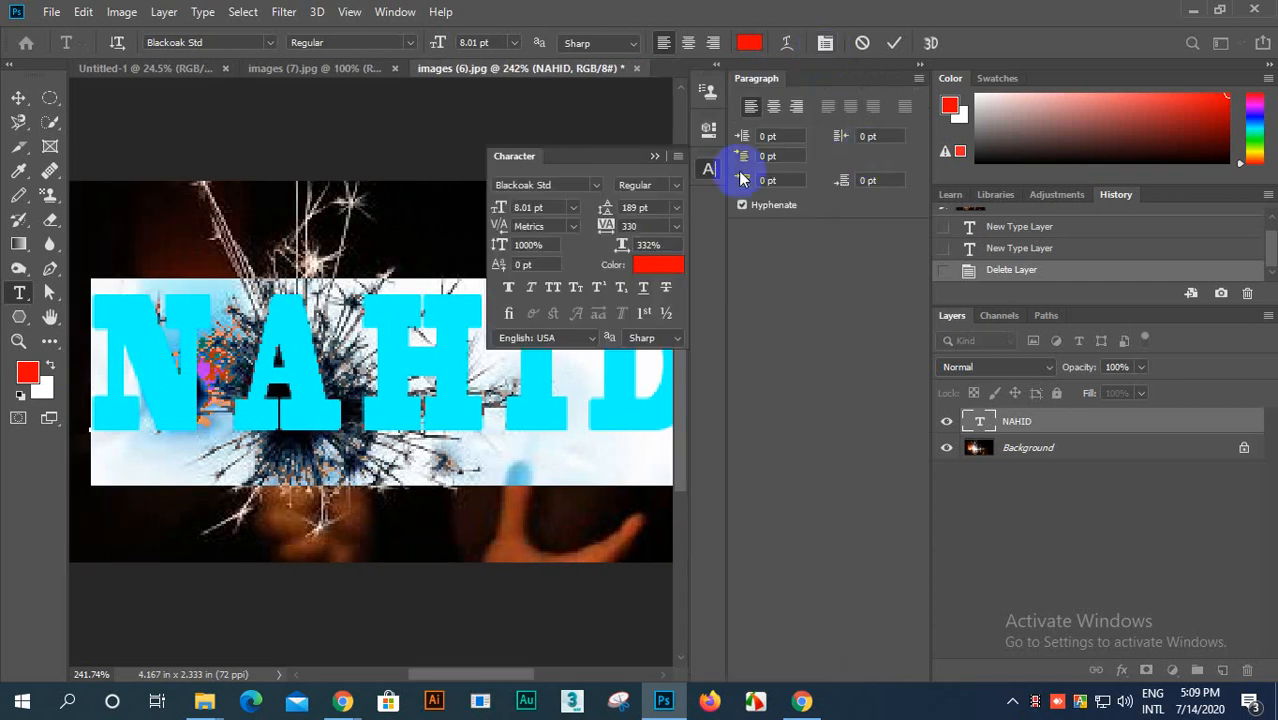
left_click_drag(612, 228, 574, 259)
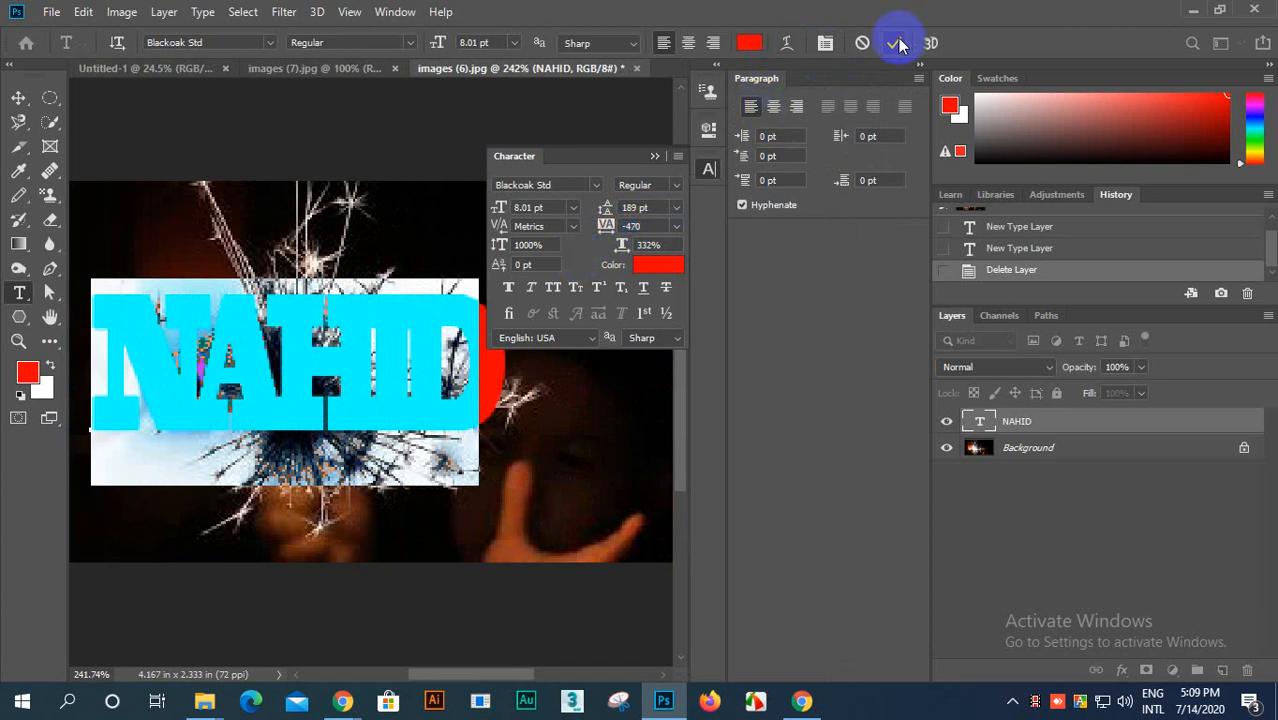
left_click(897, 43)
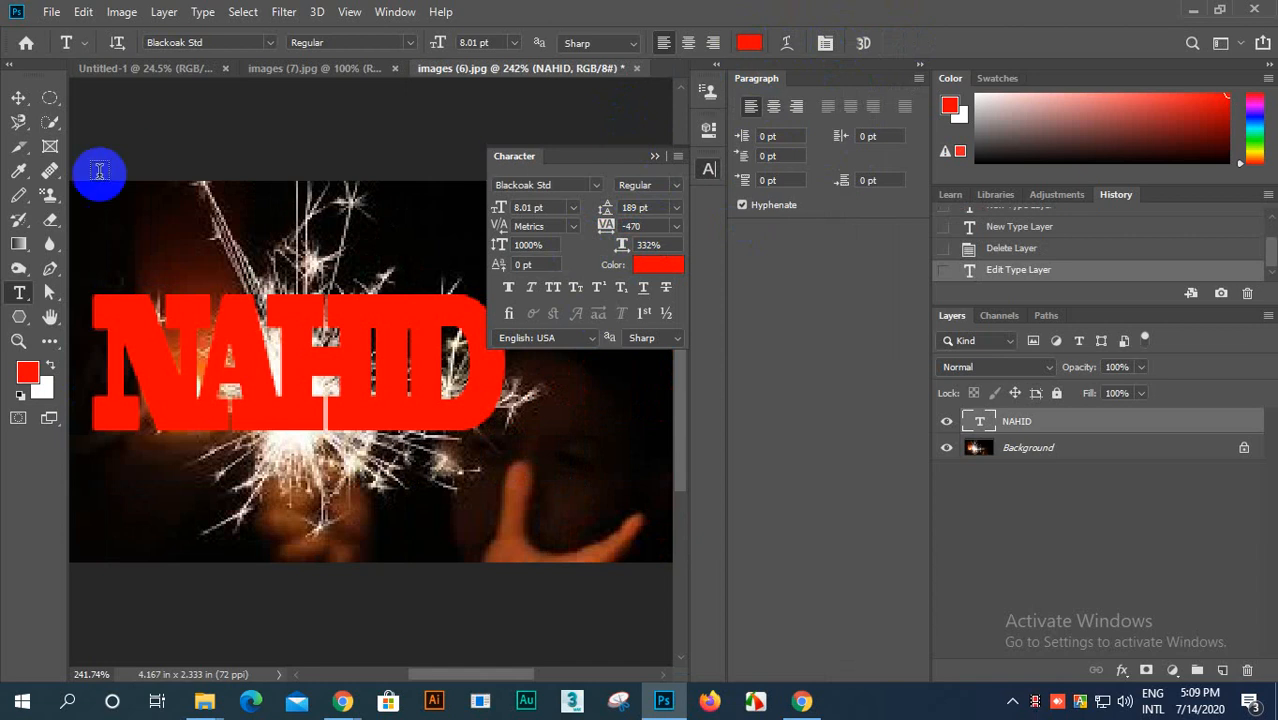
Step: Collapse the character settings and move the name text slightly down and right over the sparkler
left_click(17, 100)
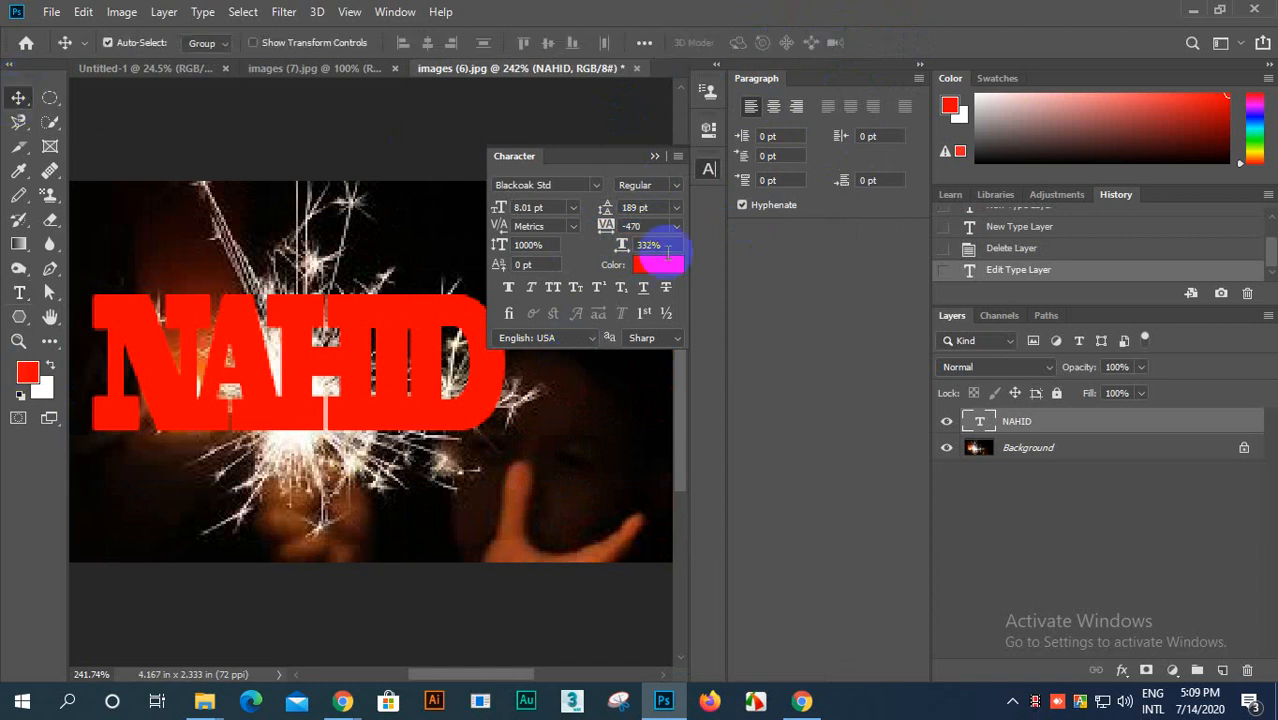
left_click(655, 156)
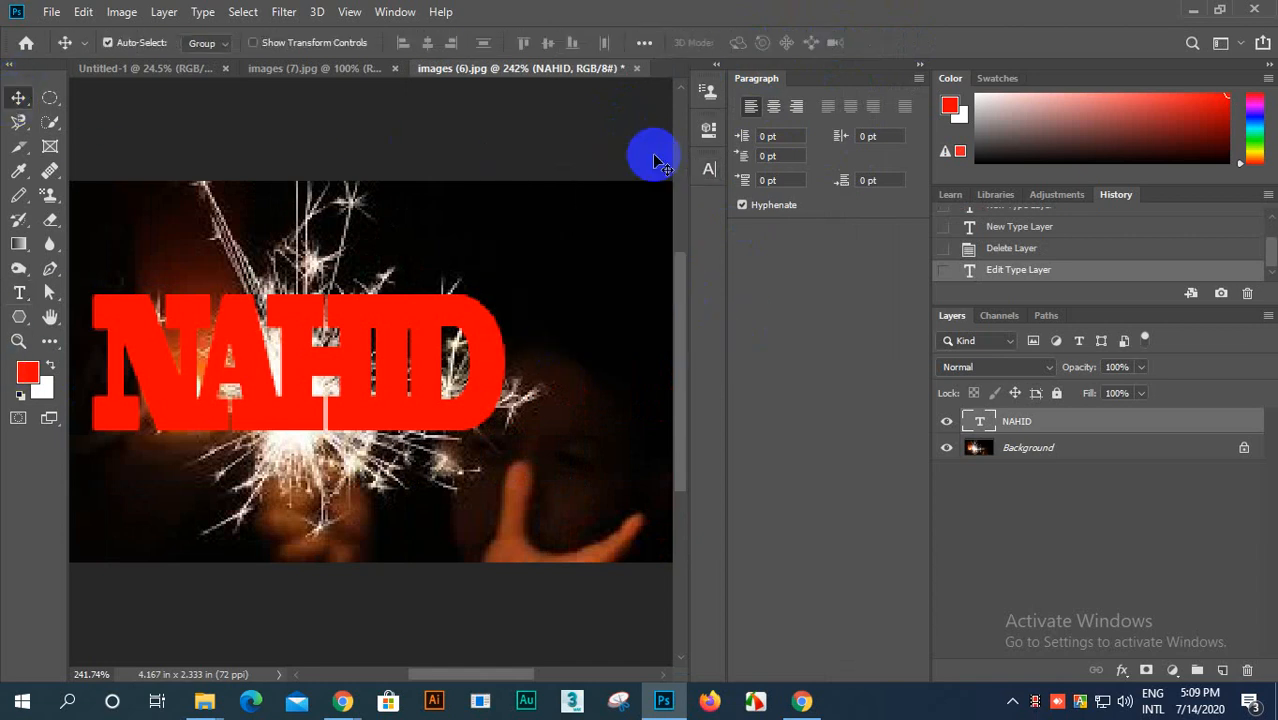
left_click_drag(417, 345, 460, 380)
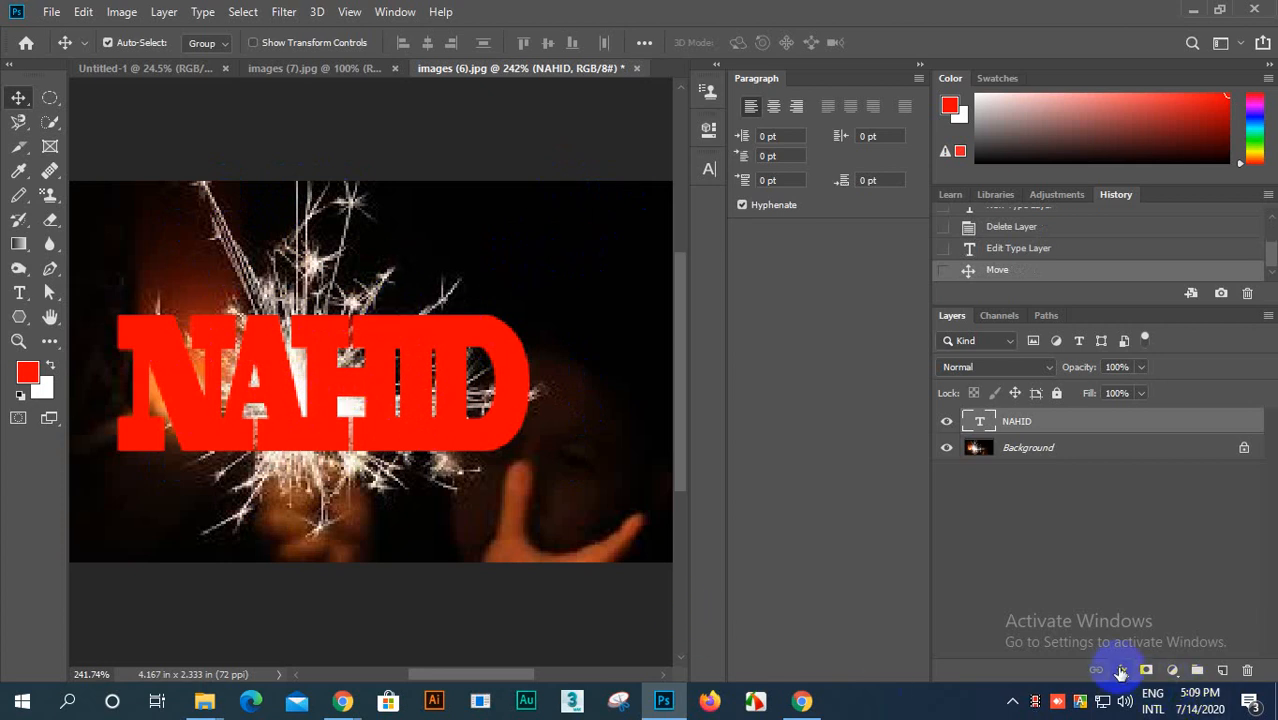
Step: Set the white limit of the name text layer's Blend If Underlying Layer range to 169, unsplit, and apply it
left_click(1121, 672)
left_click(1166, 488)
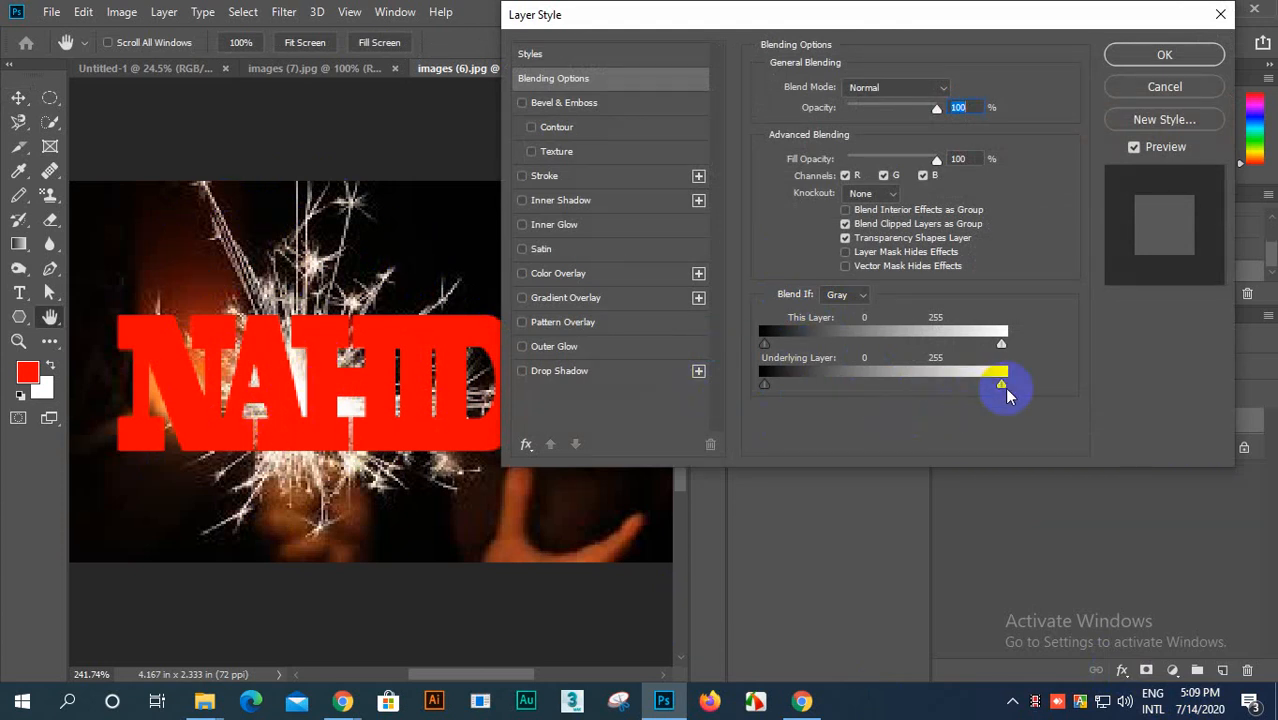
left_click_drag(1002, 386, 1031, 388)
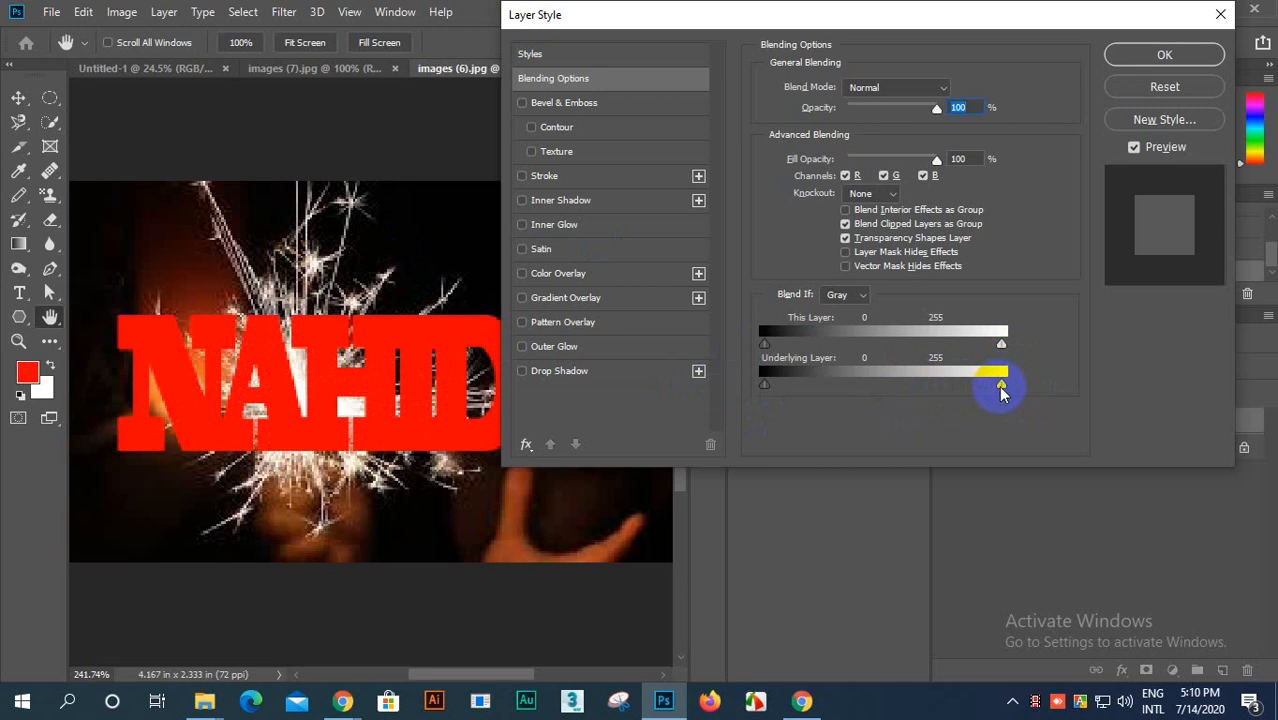
left_click_drag(1003, 393, 948, 398)
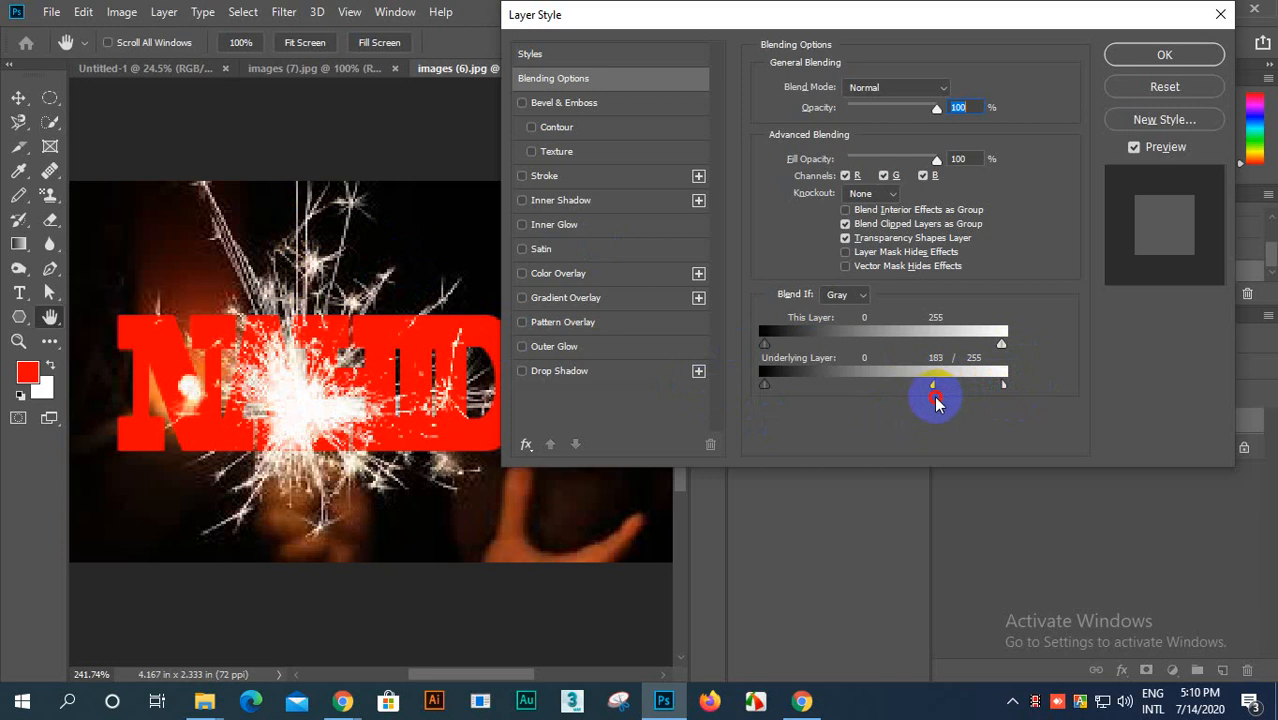
left_click_drag(916, 410, 916, 410)
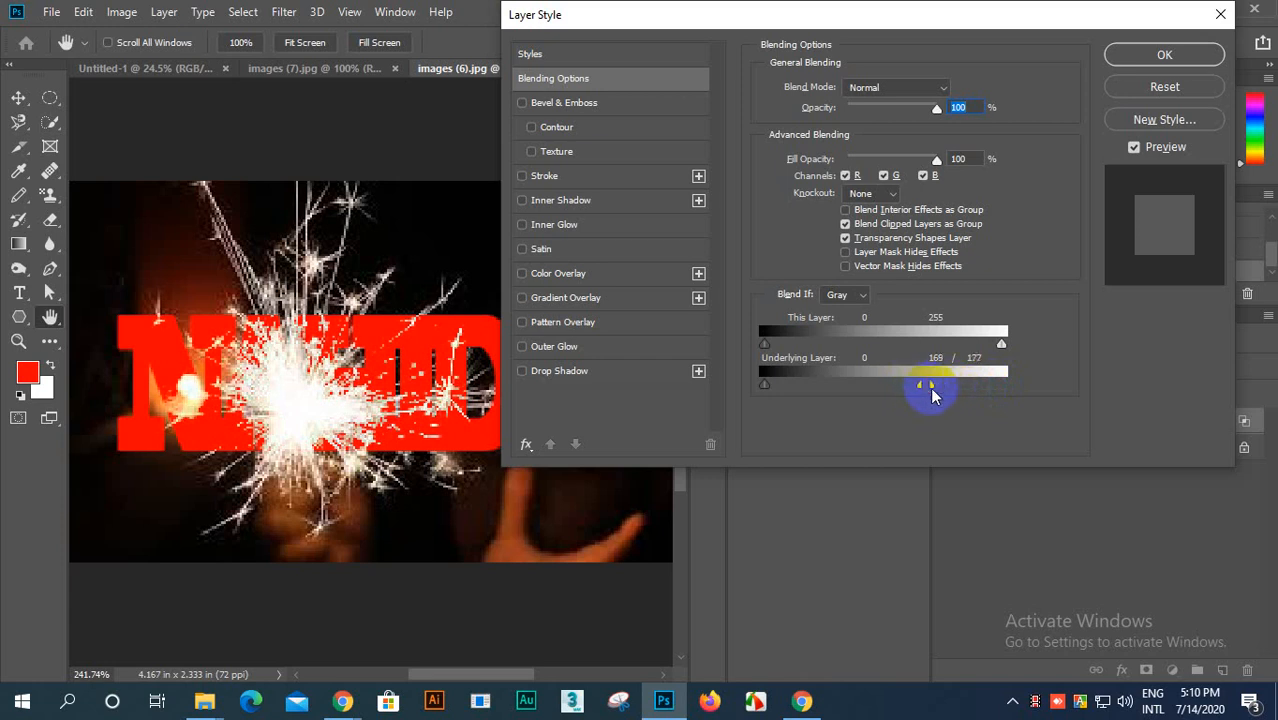
left_click_drag(922, 396, 922, 394)
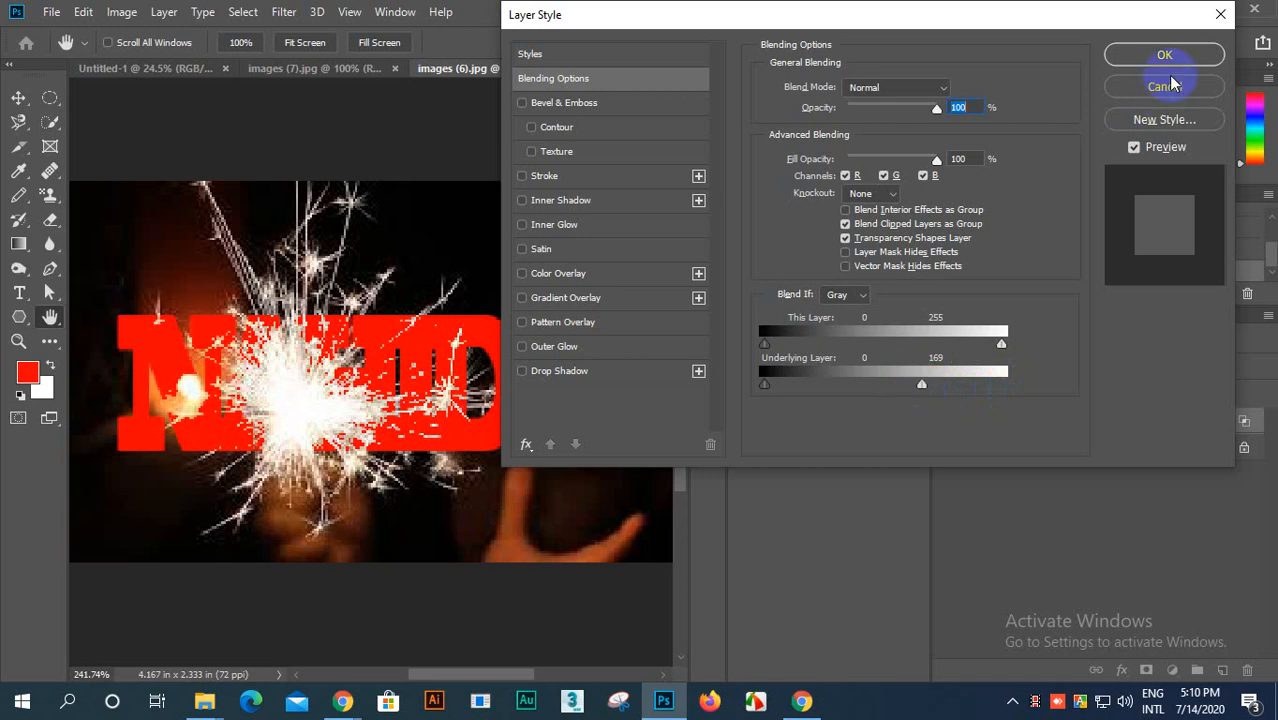
left_click(1168, 55)
Step: Move the blended name text around over the sparkler, placing it across the bright centre
scroll(243, 428, "up", 2)
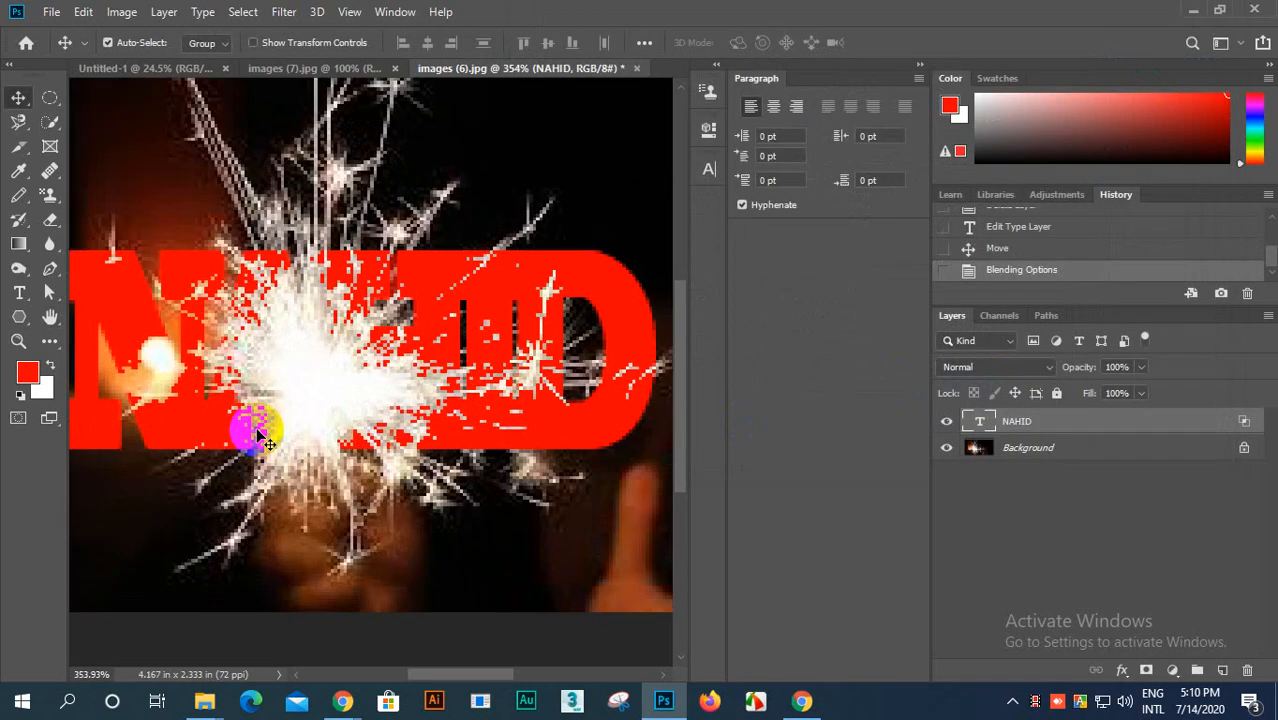
scroll(258, 410, "down", 1)
scroll(258, 410, "down", 1)
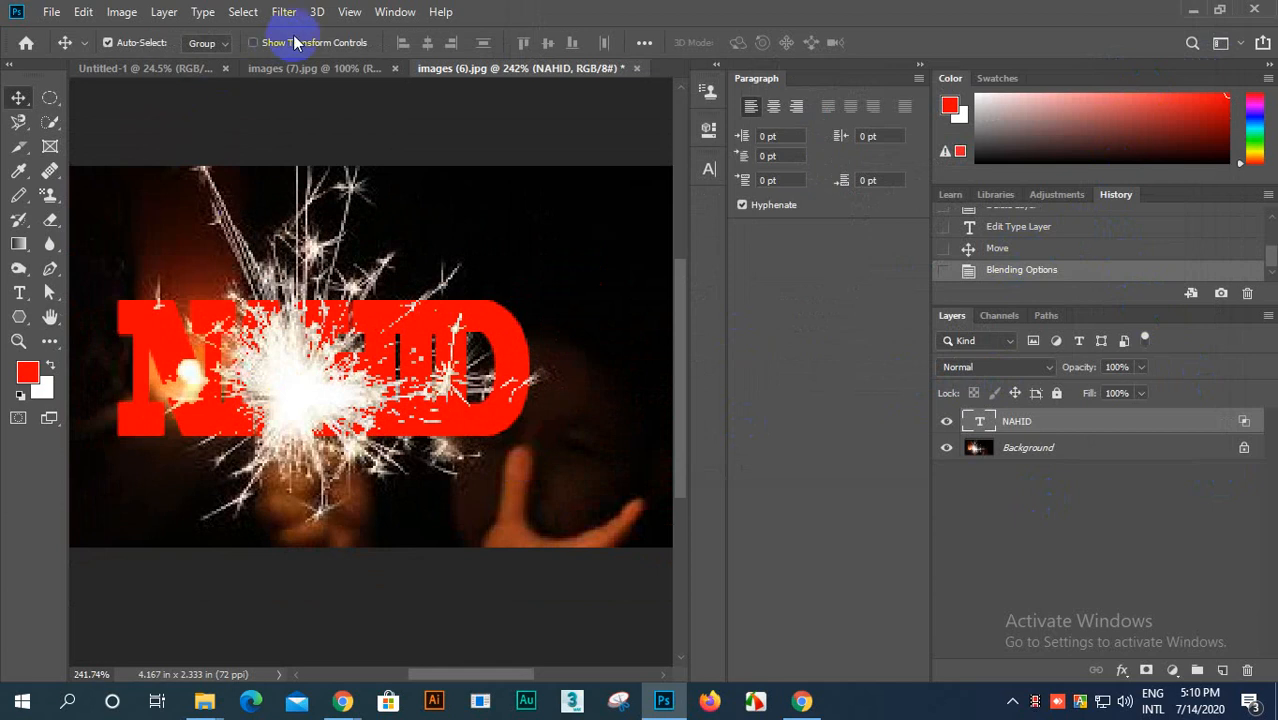
left_click(303, 409)
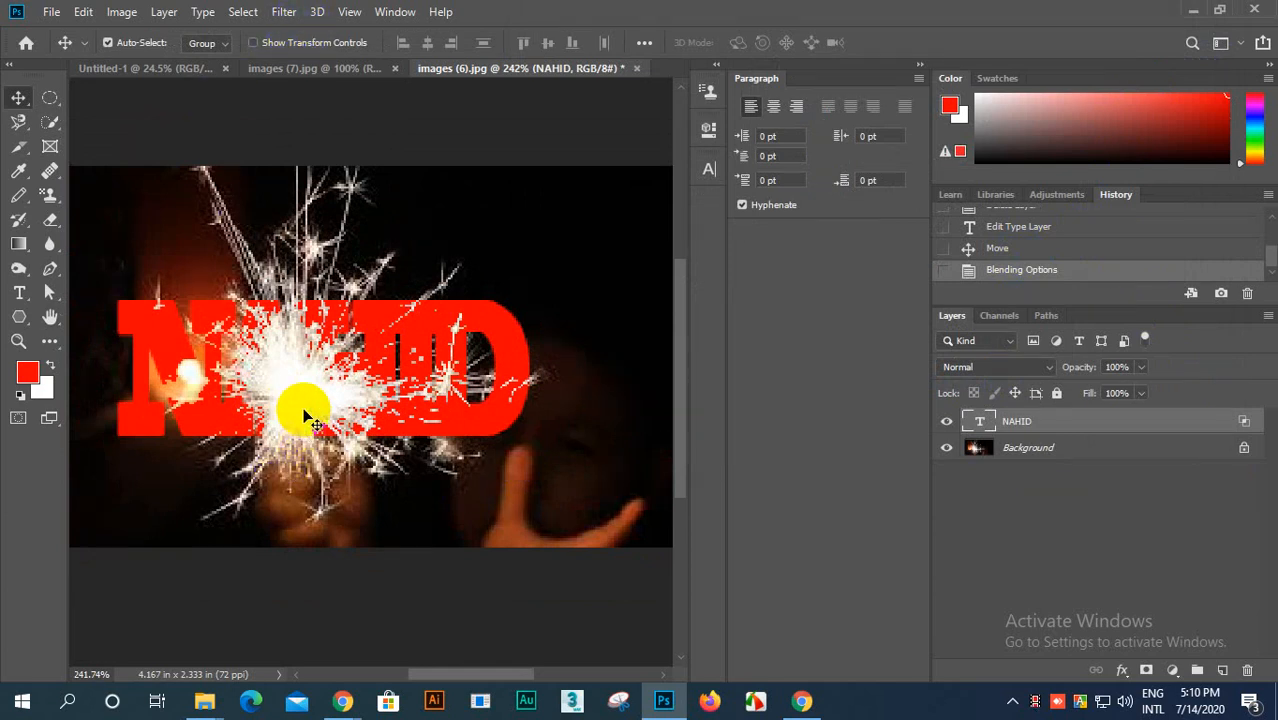
left_click_drag(309, 414, 321, 250)
left_click_drag(333, 480, 310, 430)
scroll(334, 194, "up", 6)
scroll(308, 298, "down", 6)
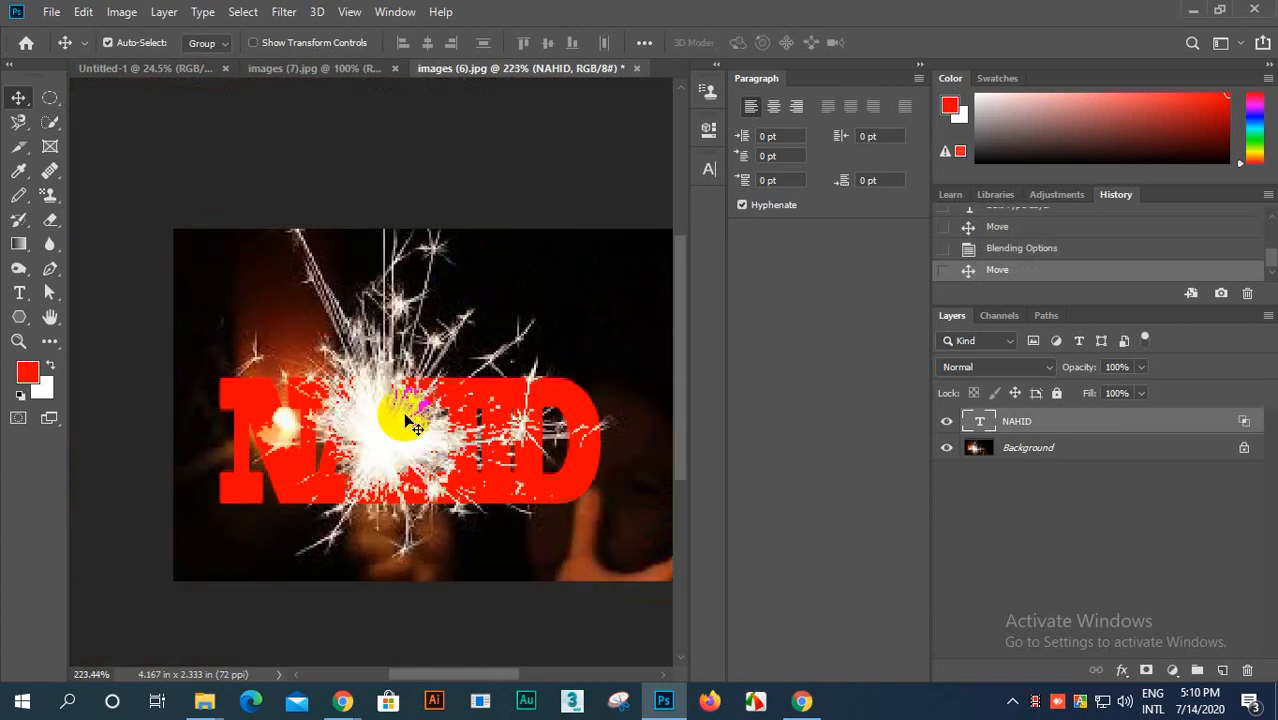
scroll(400, 422, "up", 1)
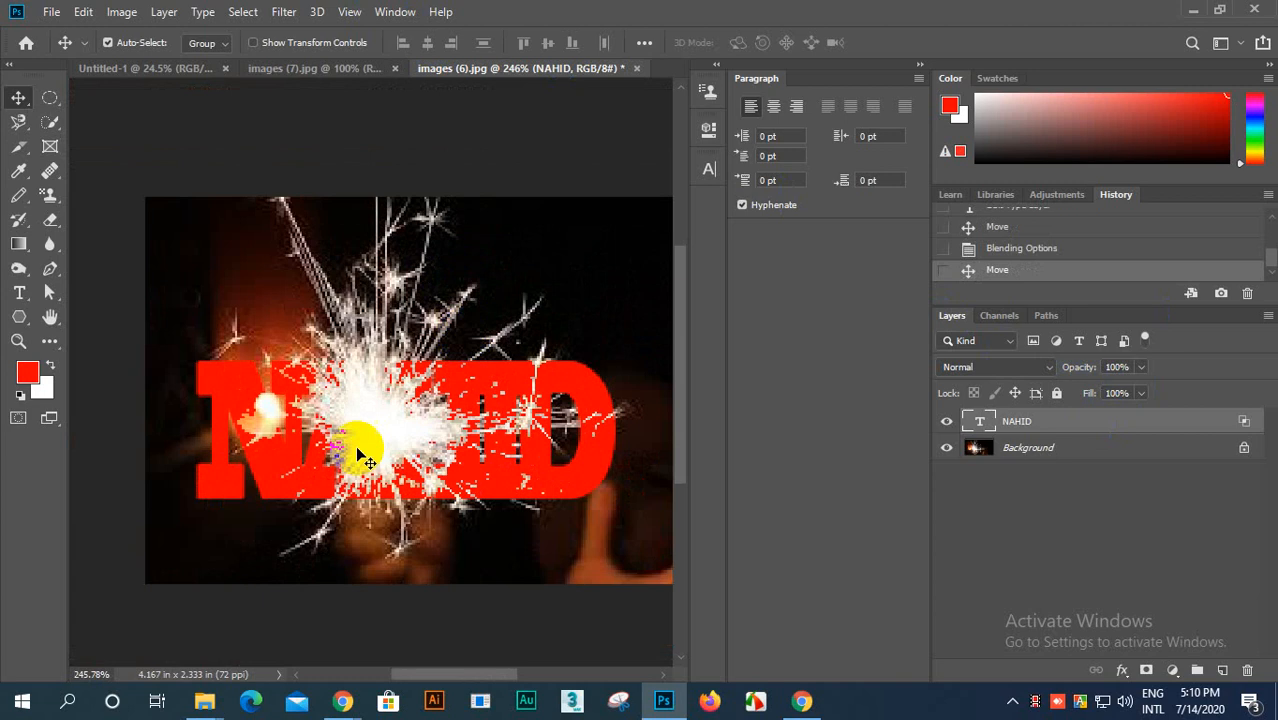
left_click_drag(377, 437, 368, 398)
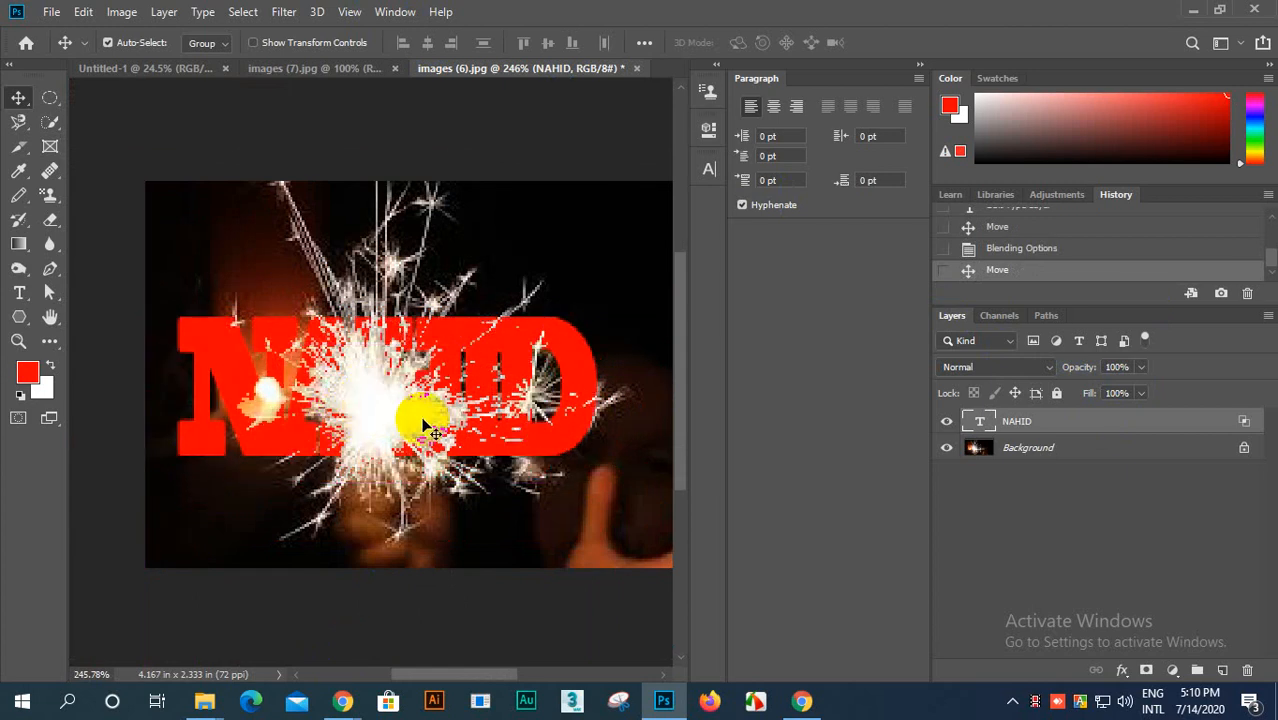
left_click(465, 437)
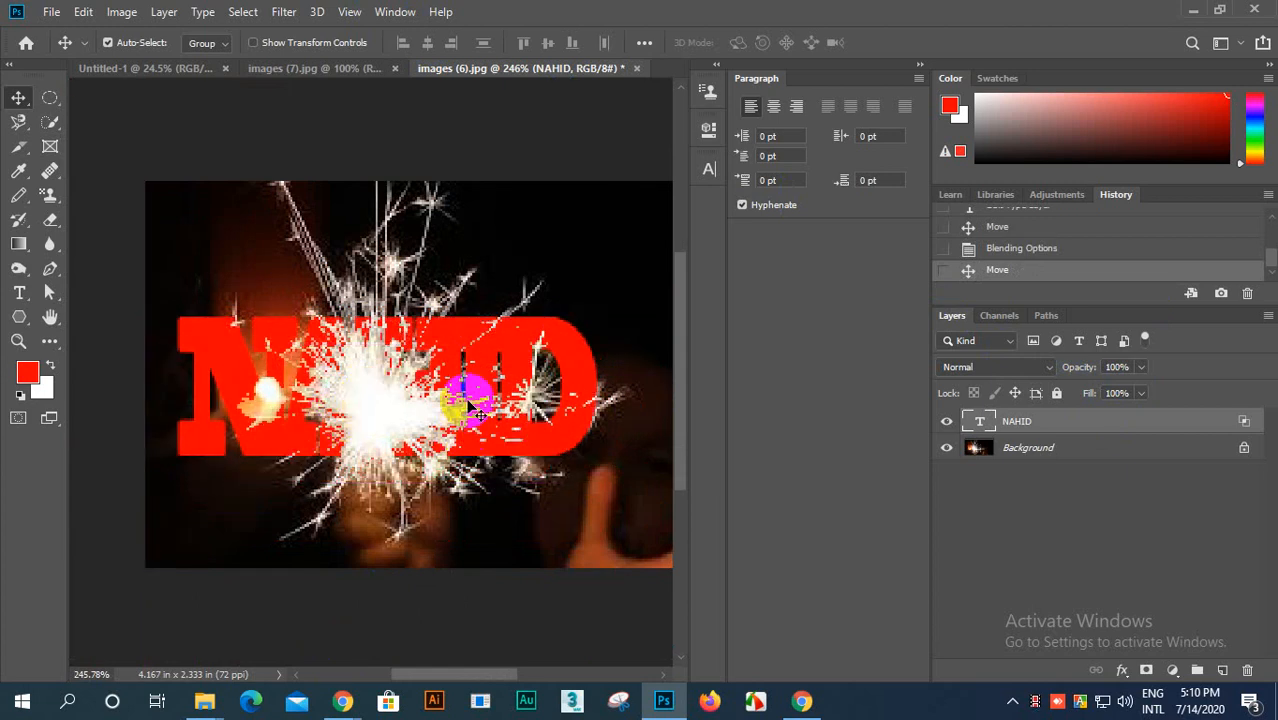
Step: Scale the name text to 126.14% with Free Transform, shift it to the photo's left edge and commit
key("ctrl+t")
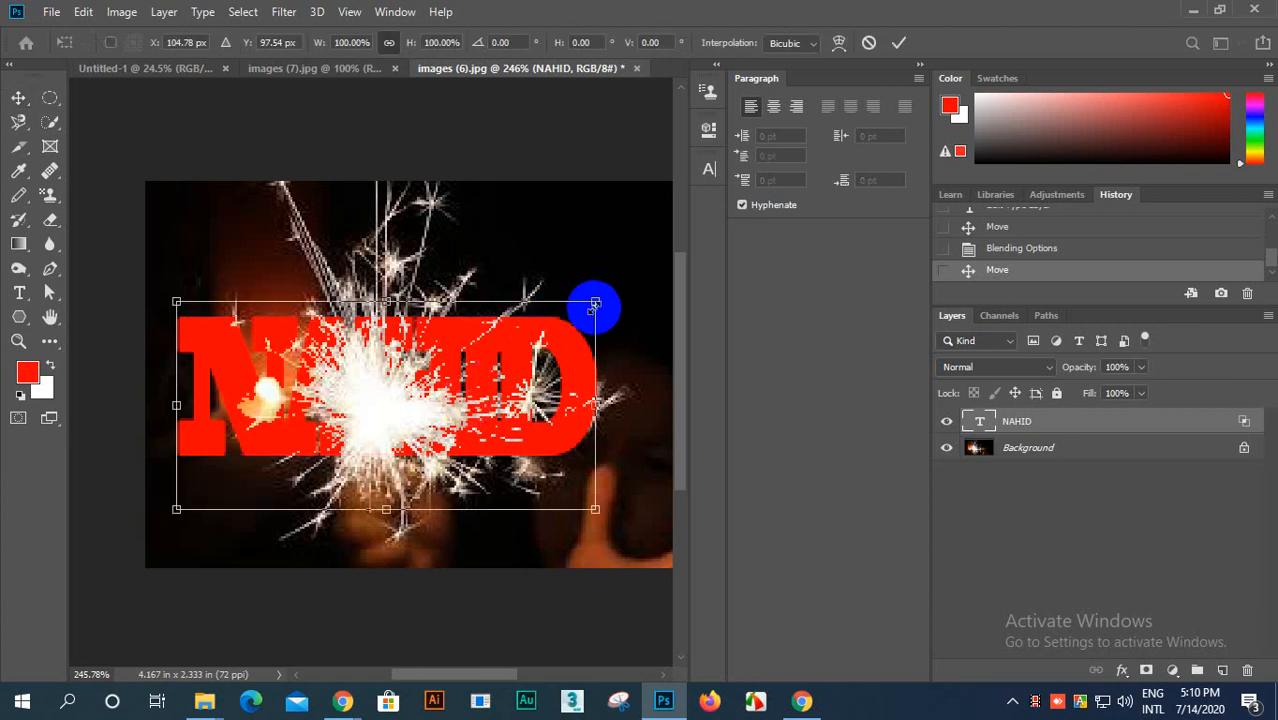
left_click_drag(595, 303, 662, 171)
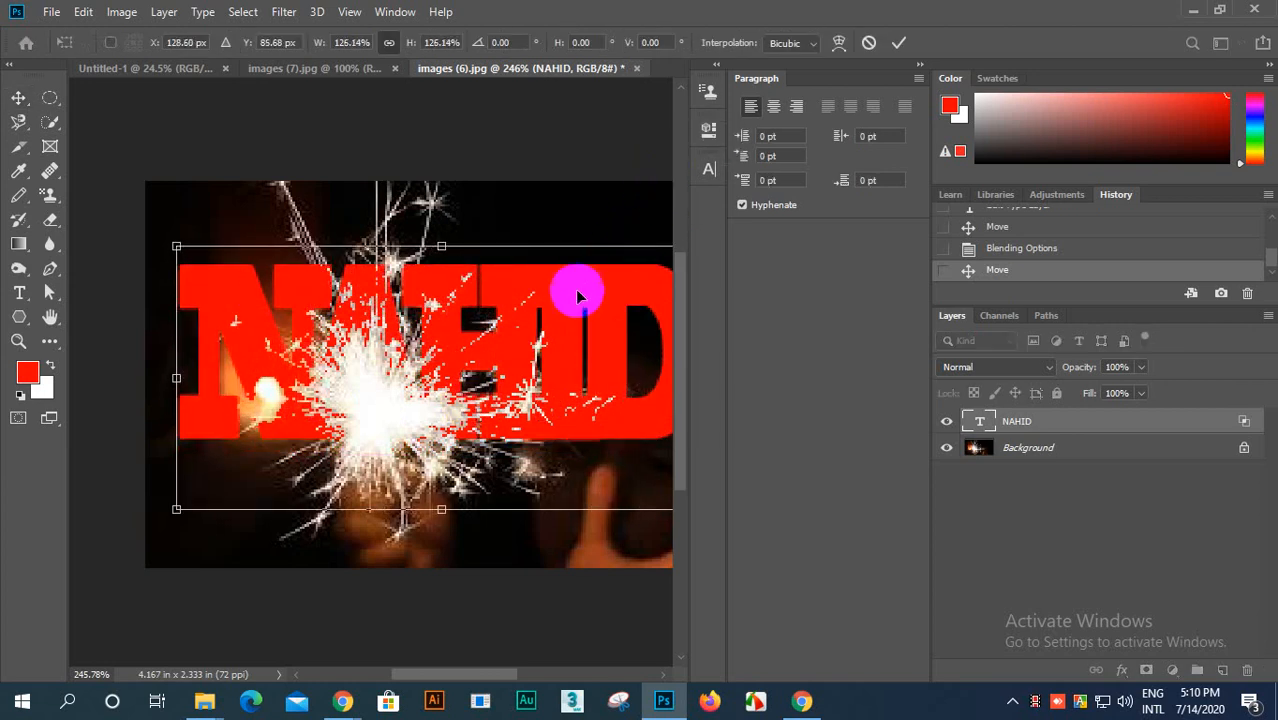
left_click_drag(573, 293, 542, 263)
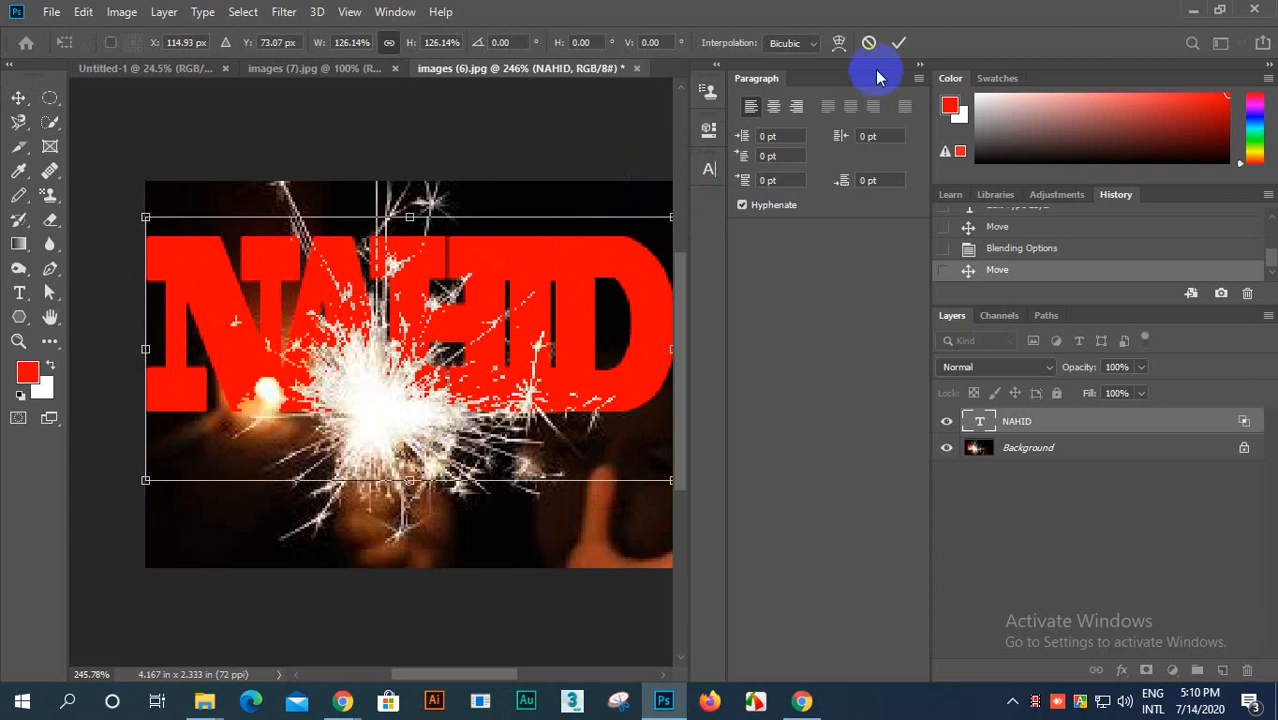
left_click(897, 50)
Step: Move the enlarged name text down over the sparkler burst, with its first letter against the photo's left edge
scroll(422, 408, "down", 3)
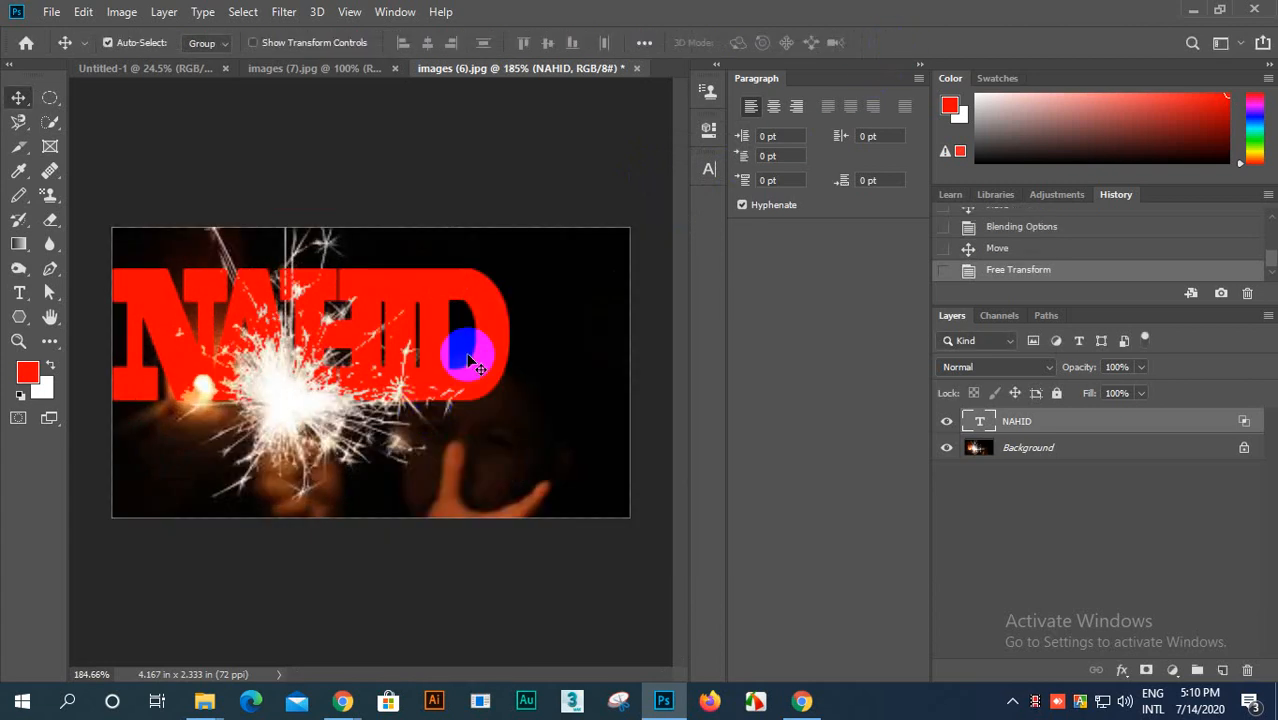
left_click_drag(471, 343, 479, 388)
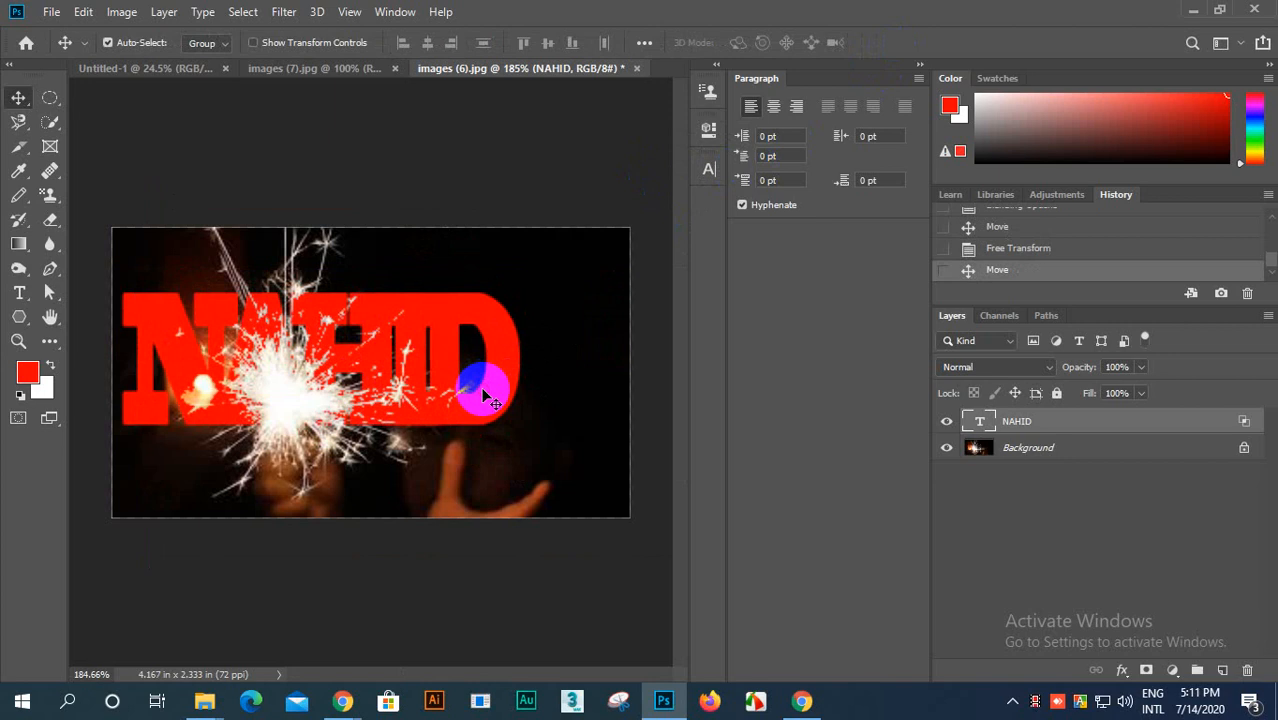
scroll(485, 365, "up", 2)
scroll(522, 522, "down", 1)
scroll(432, 378, "down", 2)
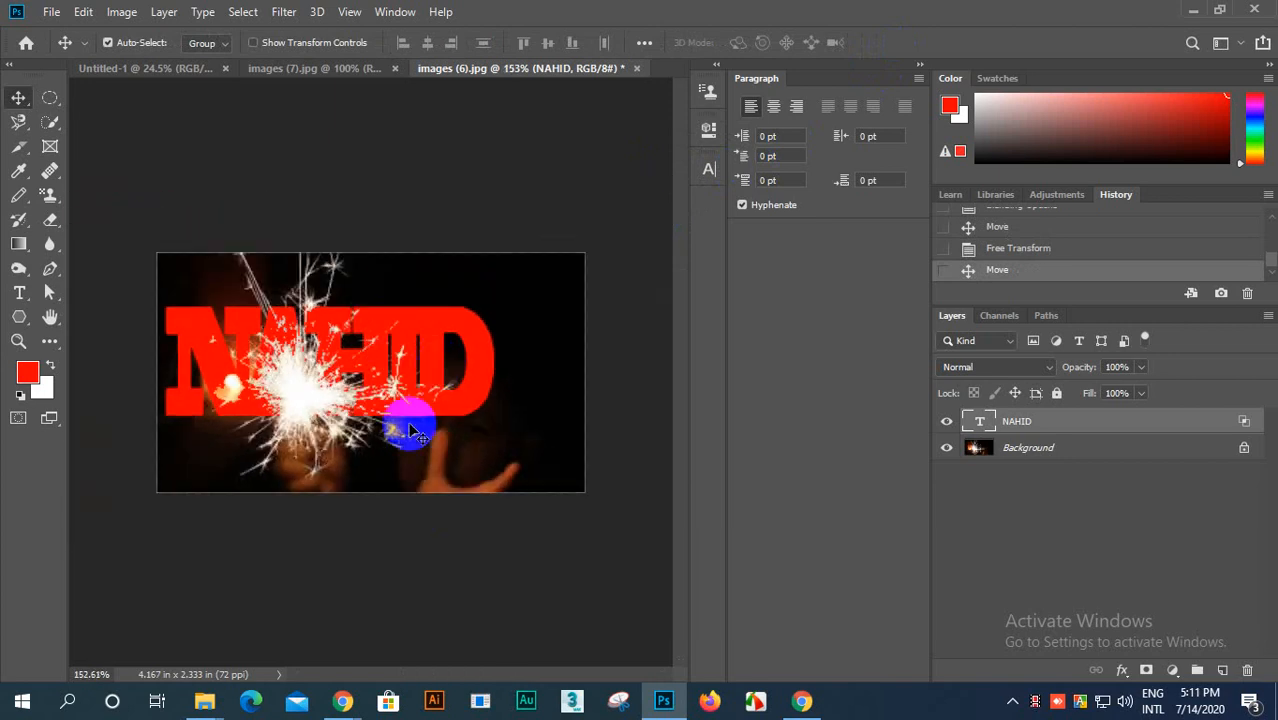
scroll(352, 375, "up", 2)
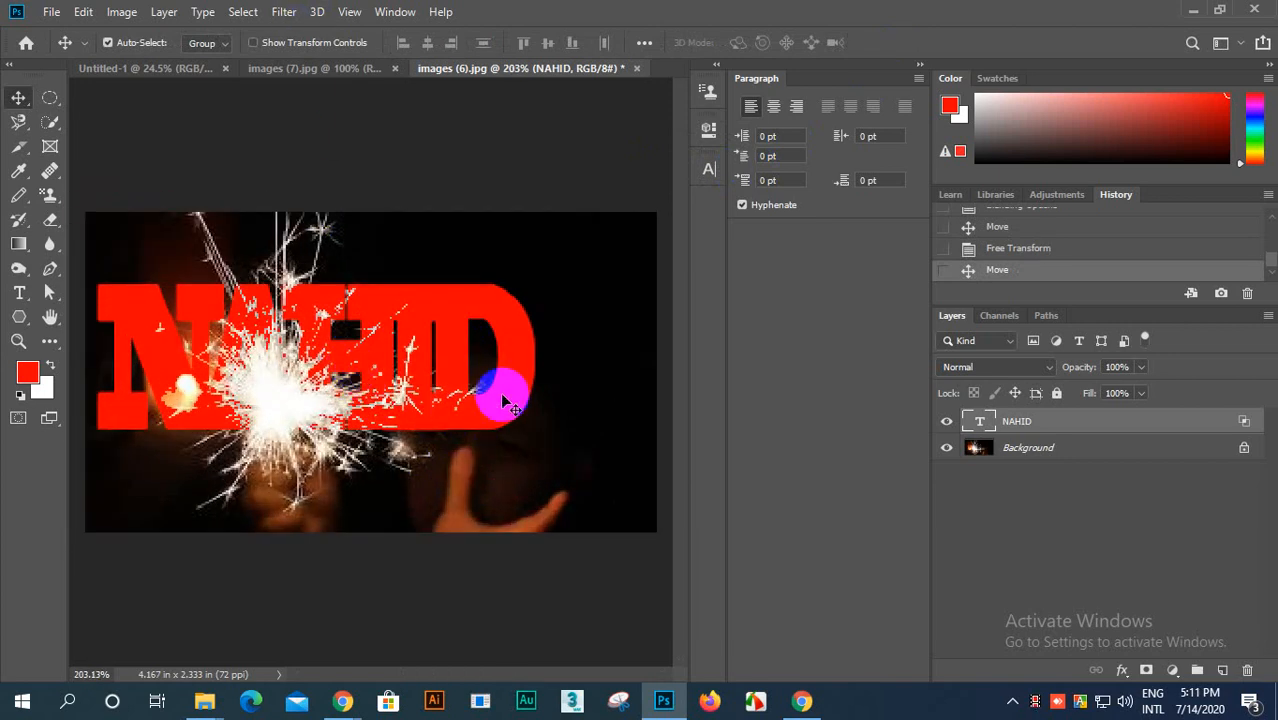
left_click_drag(502, 400, 442, 397)
scroll(445, 386, "down", 4)
scroll(443, 393, "up", 5)
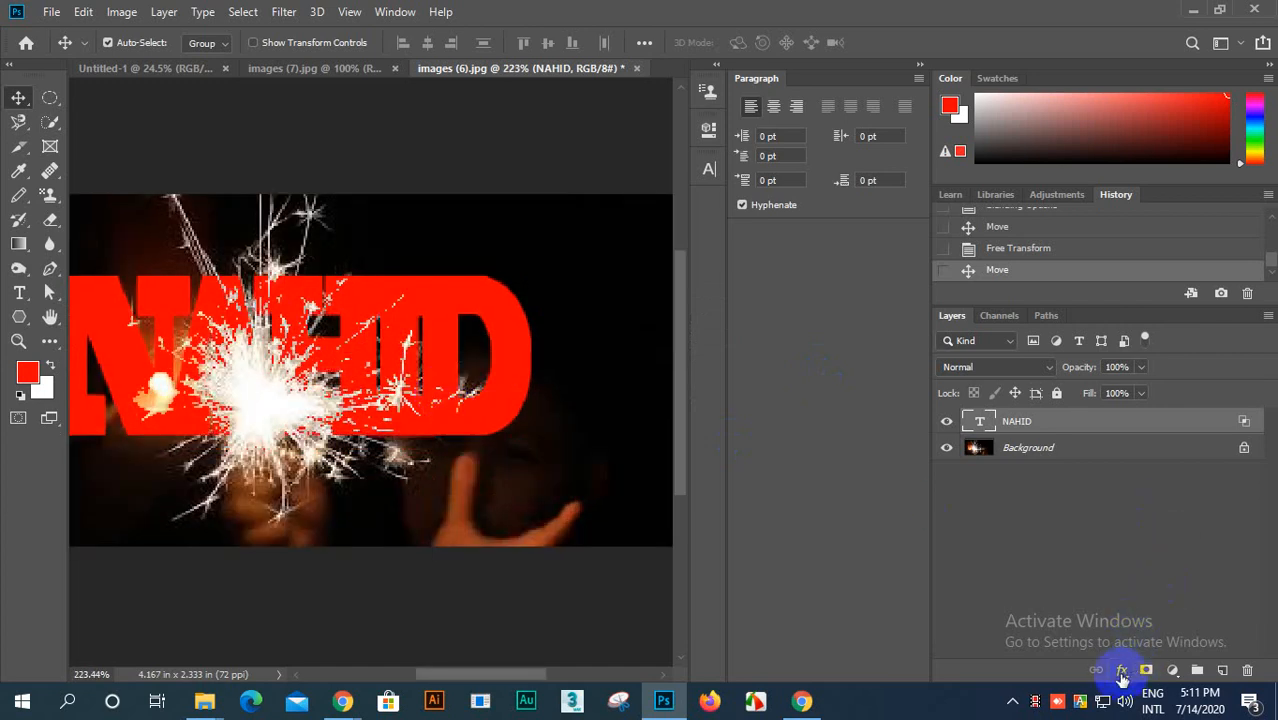
Step: Review the Blend If ranges in the name text layer's Blending Options and close them
left_click(1121, 674)
left_click(1156, 495)
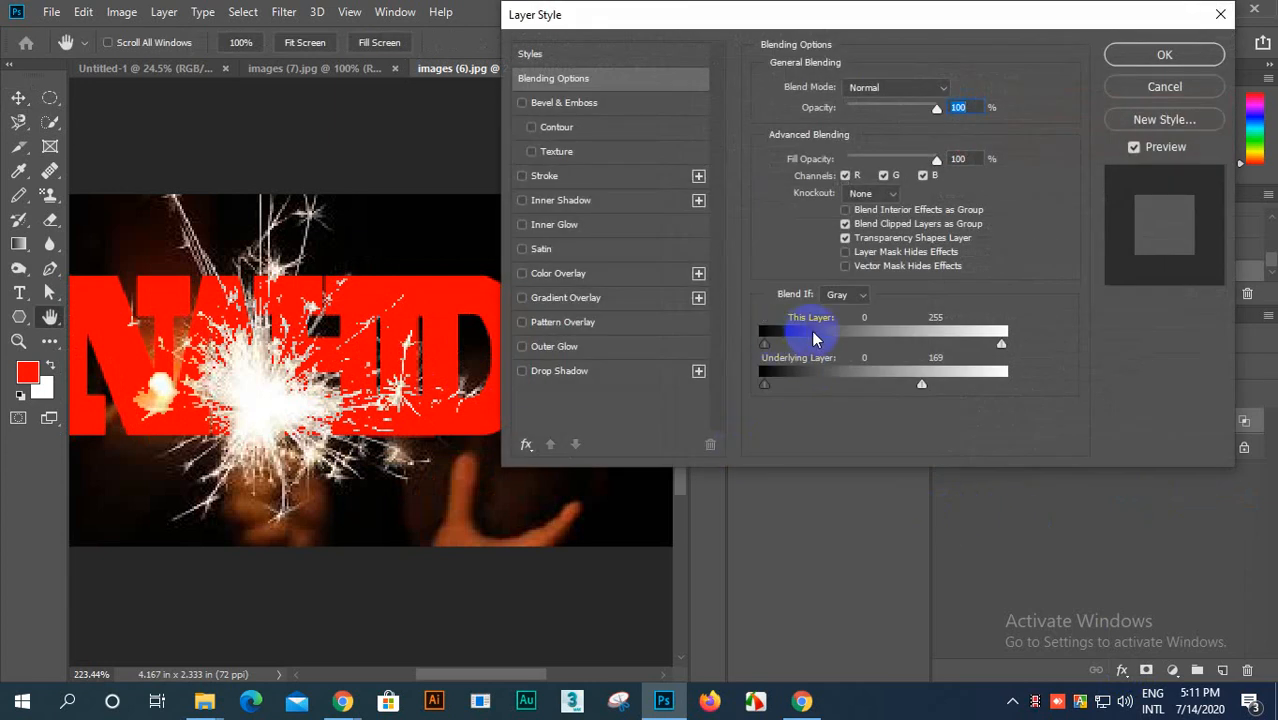
left_click(1165, 55)
Step: Move the name text slightly down and right so the whole word lies inside the photo
key("ctrl+0")
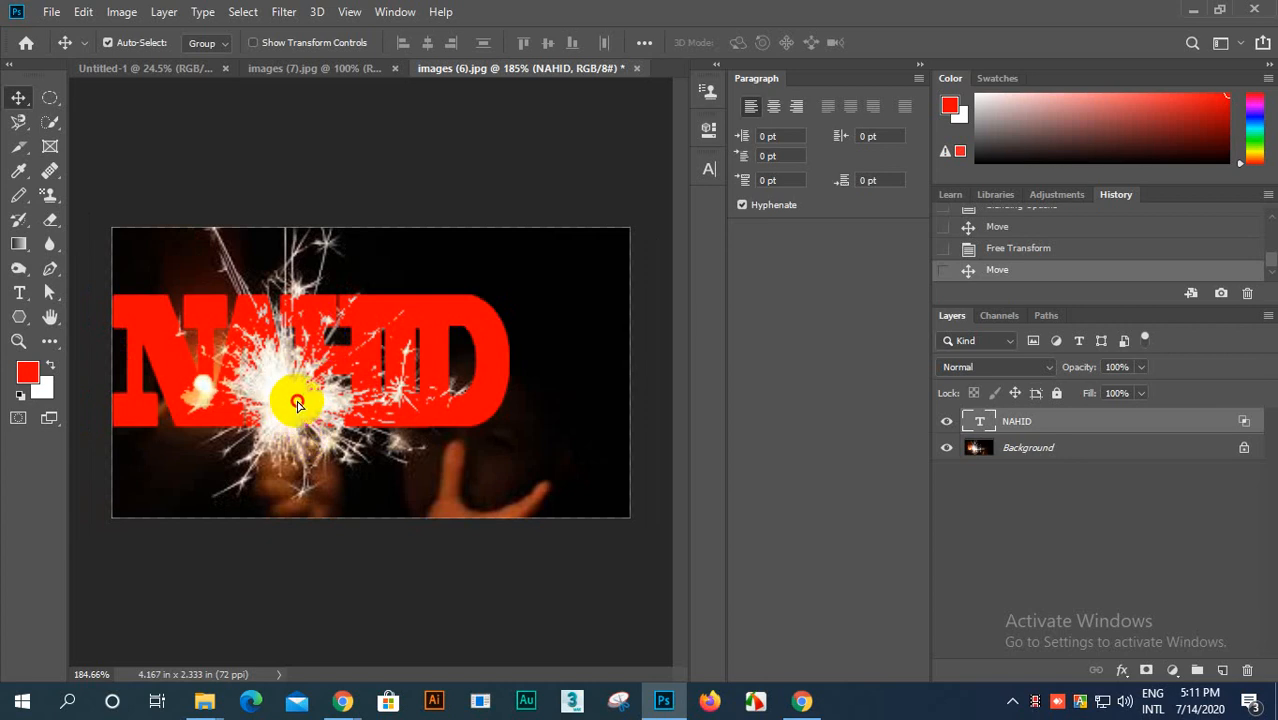
left_click_drag(294, 400, 285, 425)
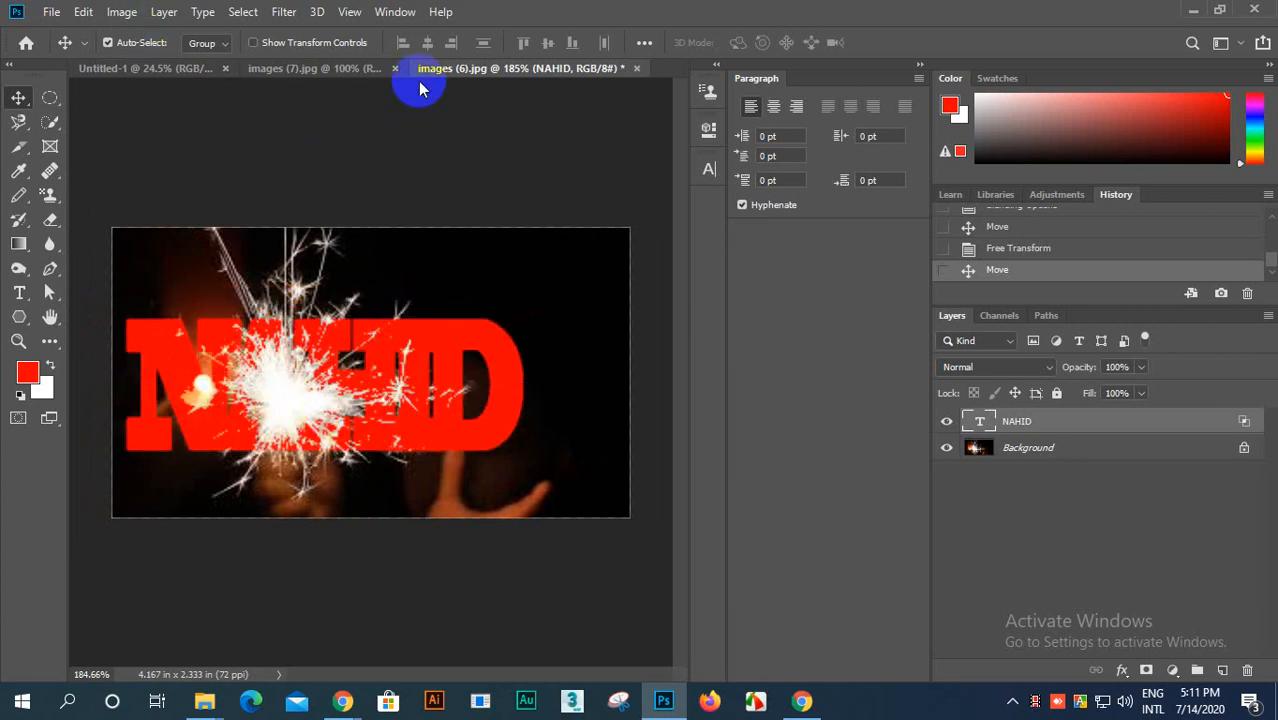
Step: In images (7).jpg, select the middle oil lamp and its flame with the Quick Selection tool
left_click(333, 70)
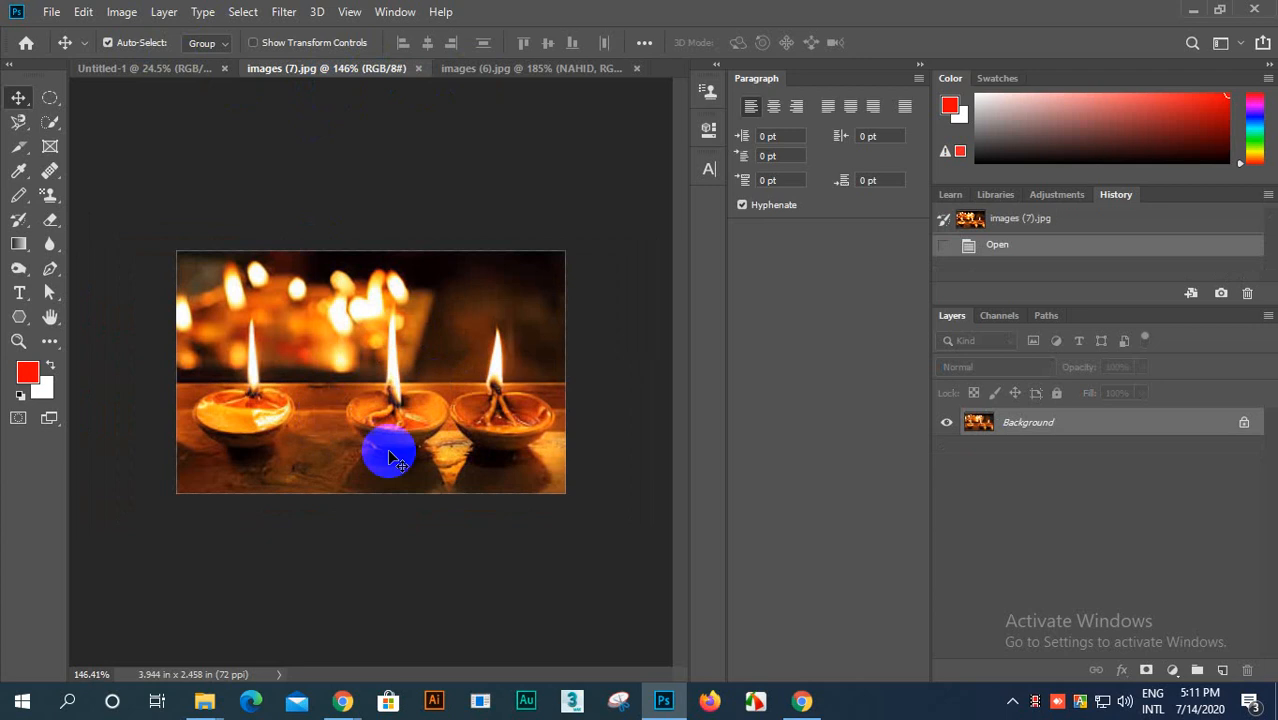
left_click(48, 122)
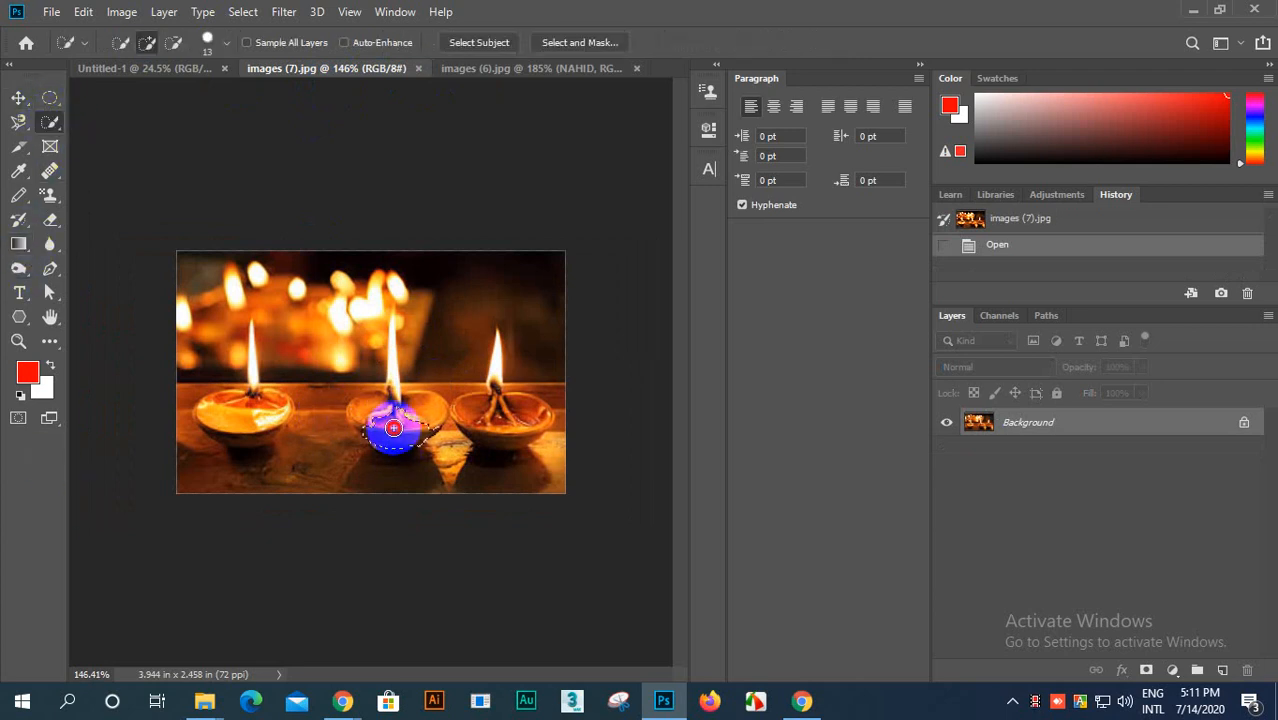
mouse_move(390, 358)
left_mouse_down()
mouse_move(400, 398)
mouse_move(379, 334)
mouse_move(393, 302)
left_mouse_up()
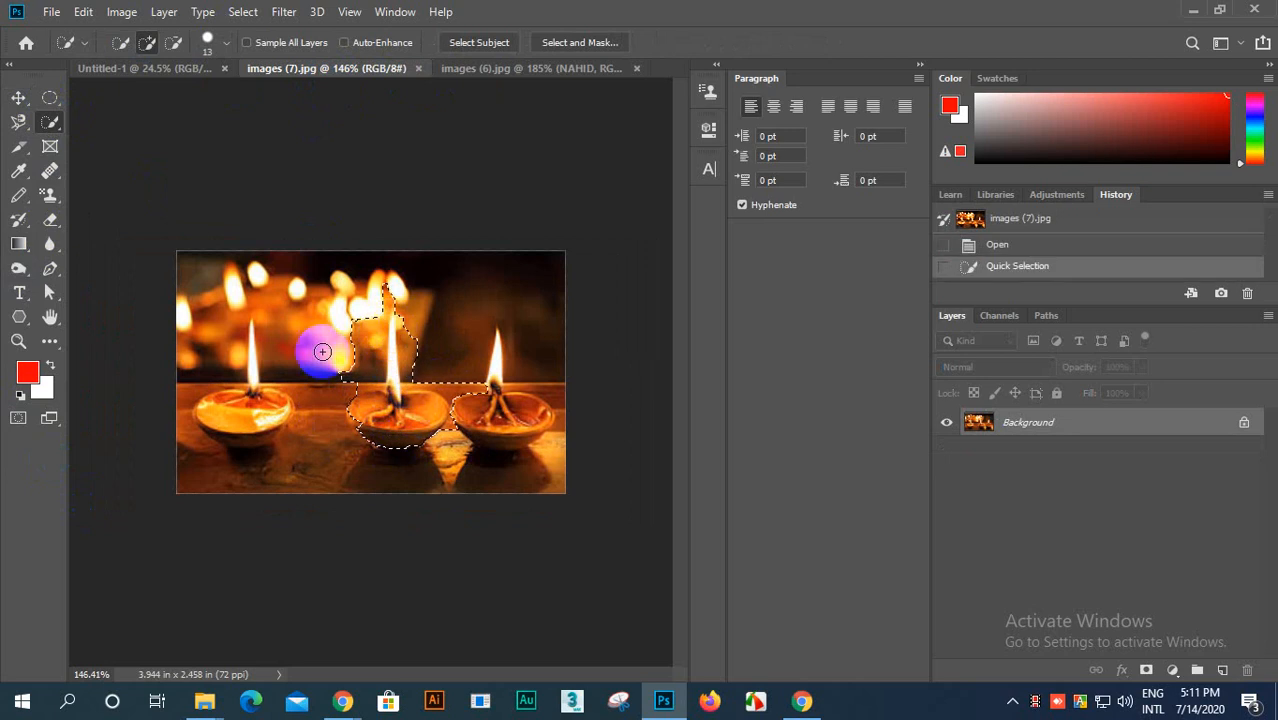
Step: Revert the Untitled-1 document to its initial blank history state
left_click(130, 69)
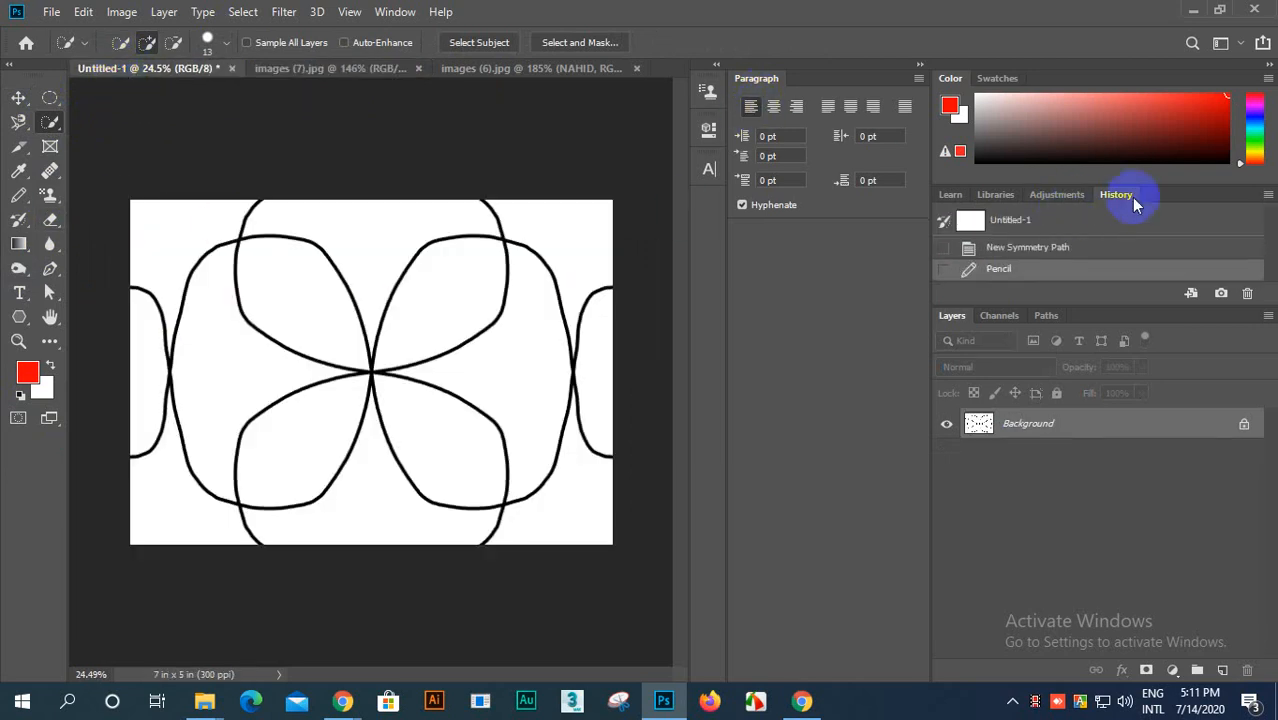
left_click(1015, 222)
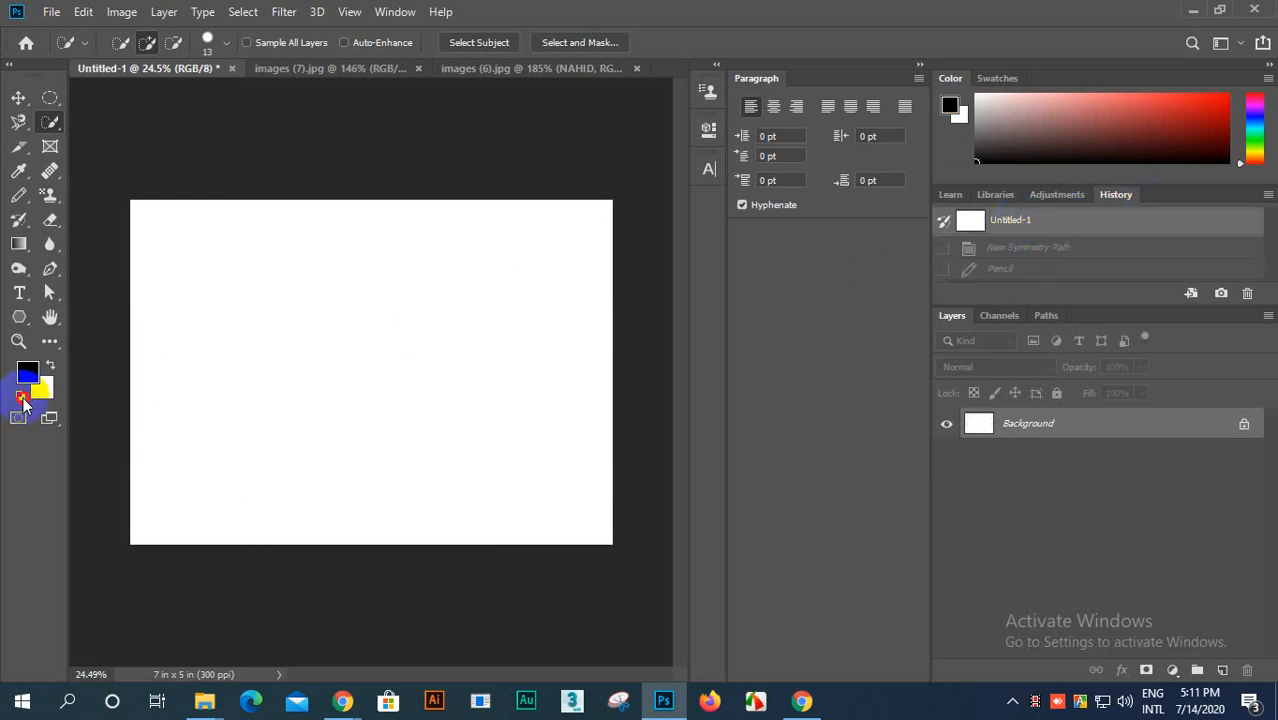
Step: Fill the Background layer with black using the default colors, and set the area around the canvas to Light Gray
left_click(21, 397)
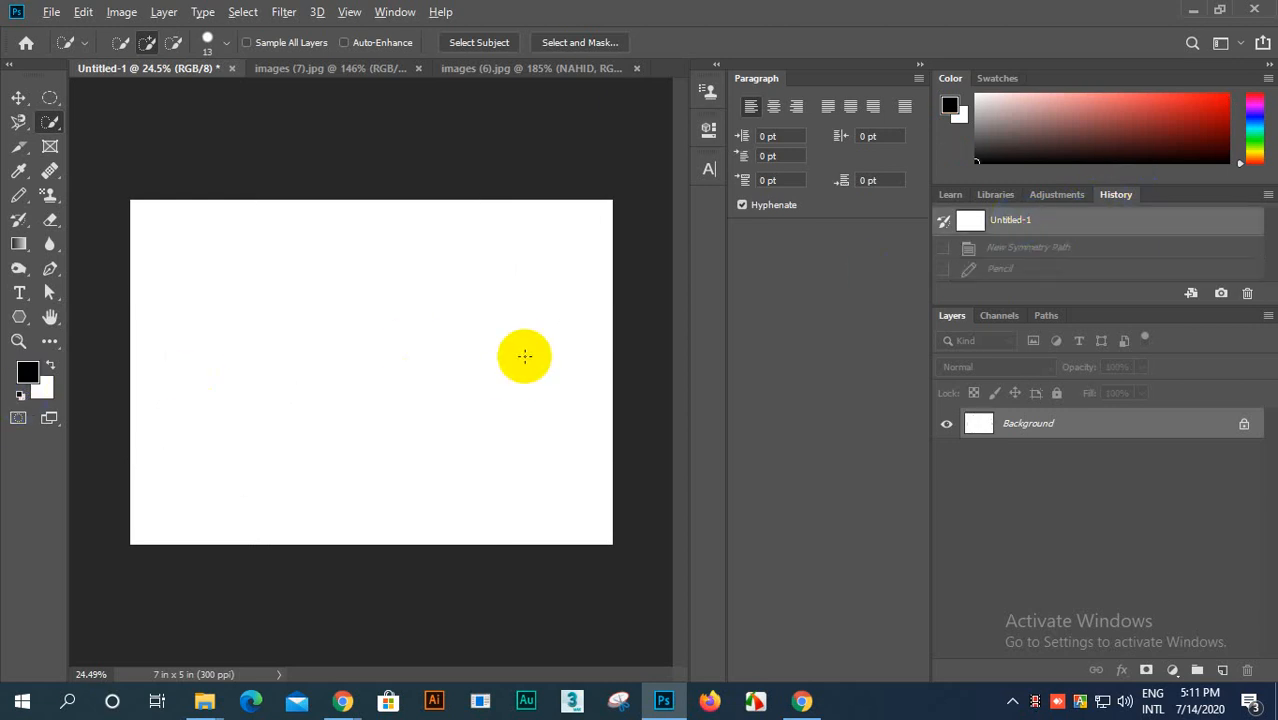
key("alt+BackSpace")
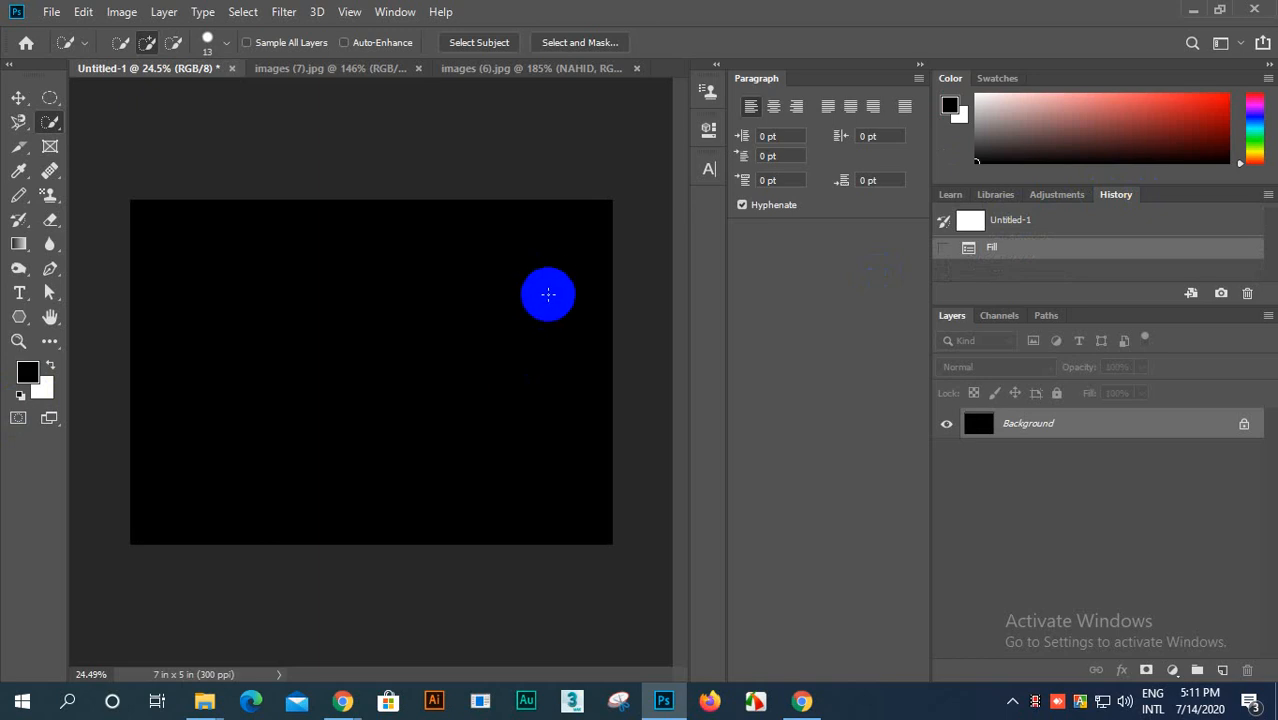
right_click(541, 162)
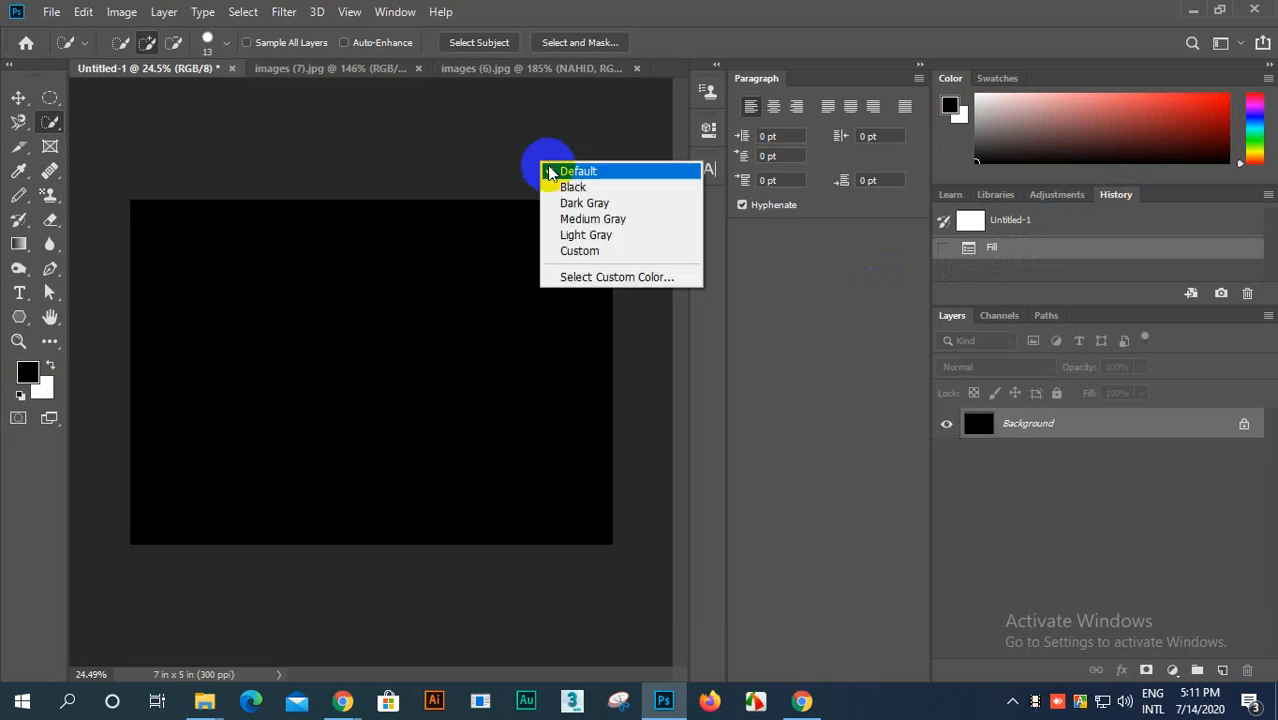
left_click(585, 234)
scroll(456, 314, "down", 1)
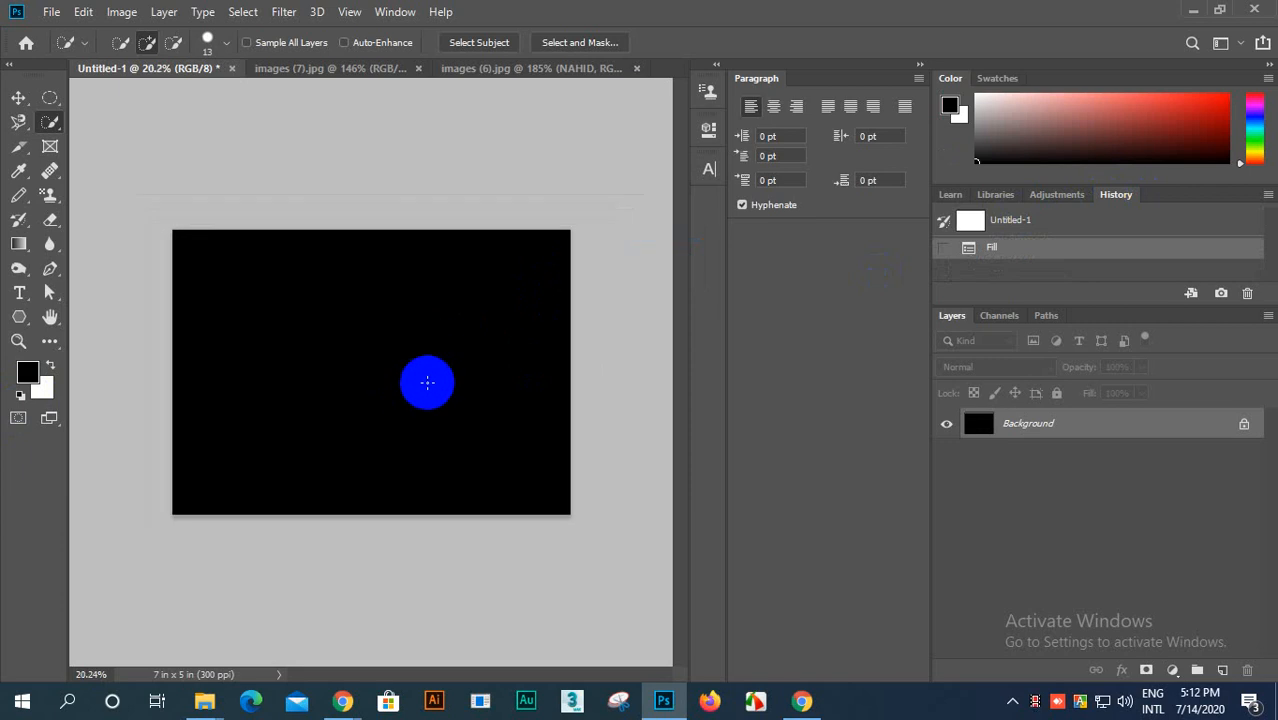
scroll(420, 382, "down", 1)
Step: Move the selected oil lamp from images (7).jpg onto the middle of the black Untitled-1 canvas
left_click(510, 72)
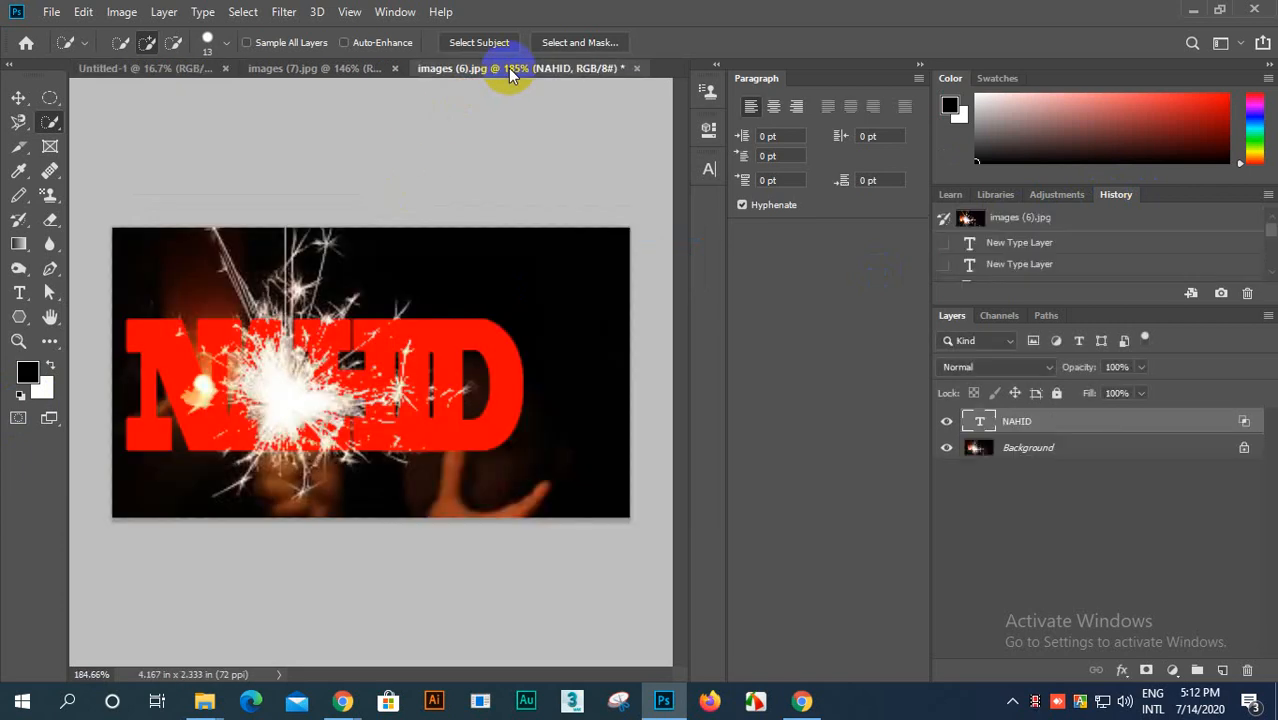
left_click(340, 72)
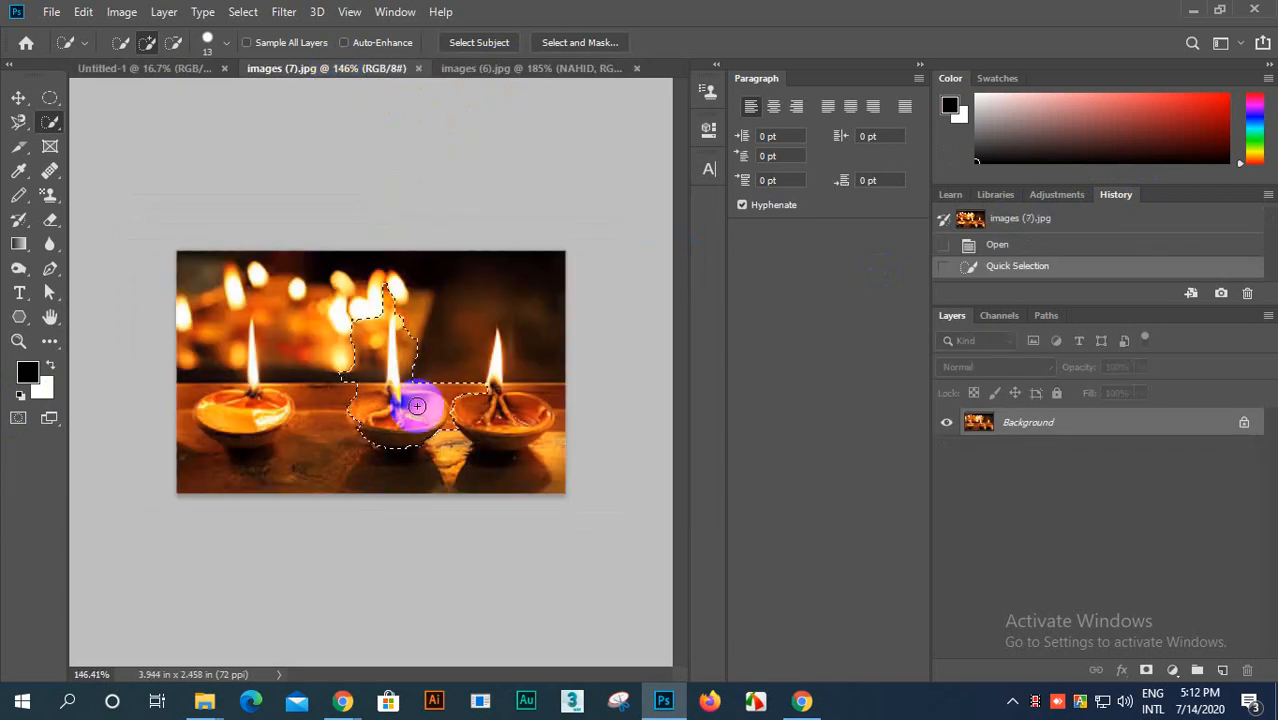
left_click(20, 98)
mouse_move(362, 405)
left_mouse_down()
mouse_move(400, 371)
mouse_move(143, 69)
mouse_move(351, 349)
mouse_move(369, 402)
left_mouse_up()
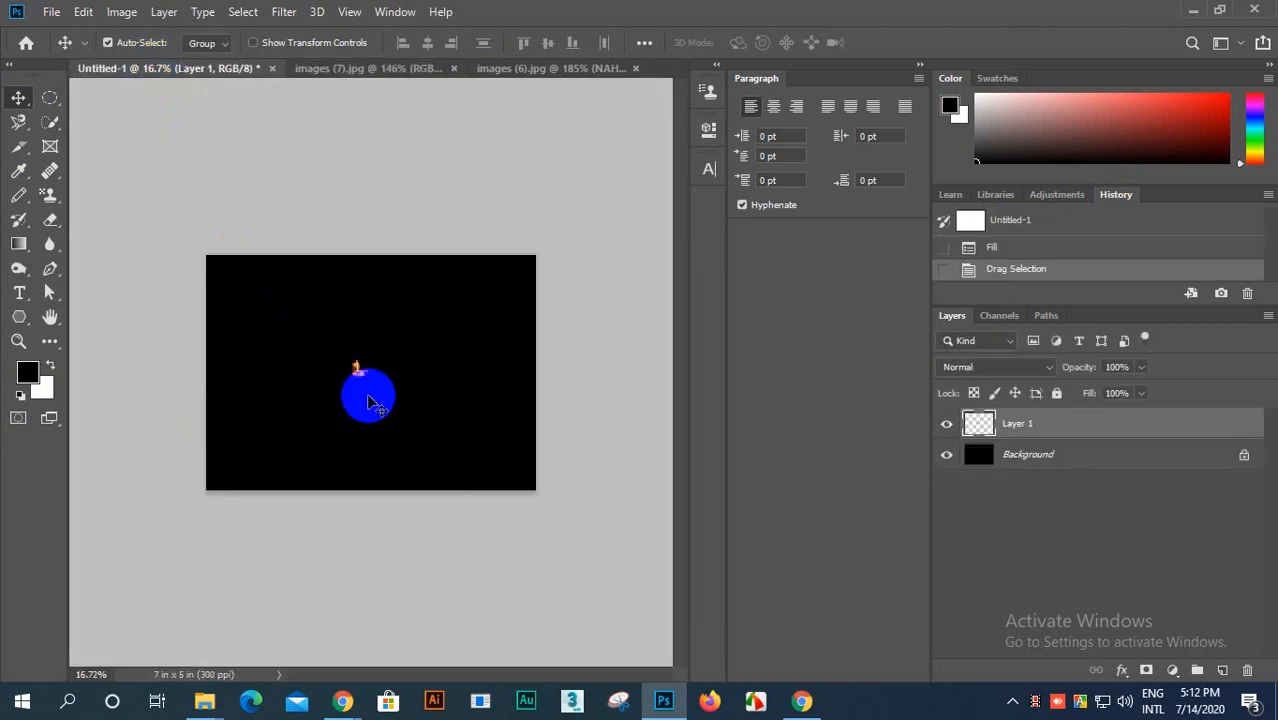
Step: Defringe the edges of the oil lamp on Layer 1 with a width of 12 pixels
scroll(369, 402, "up", 10)
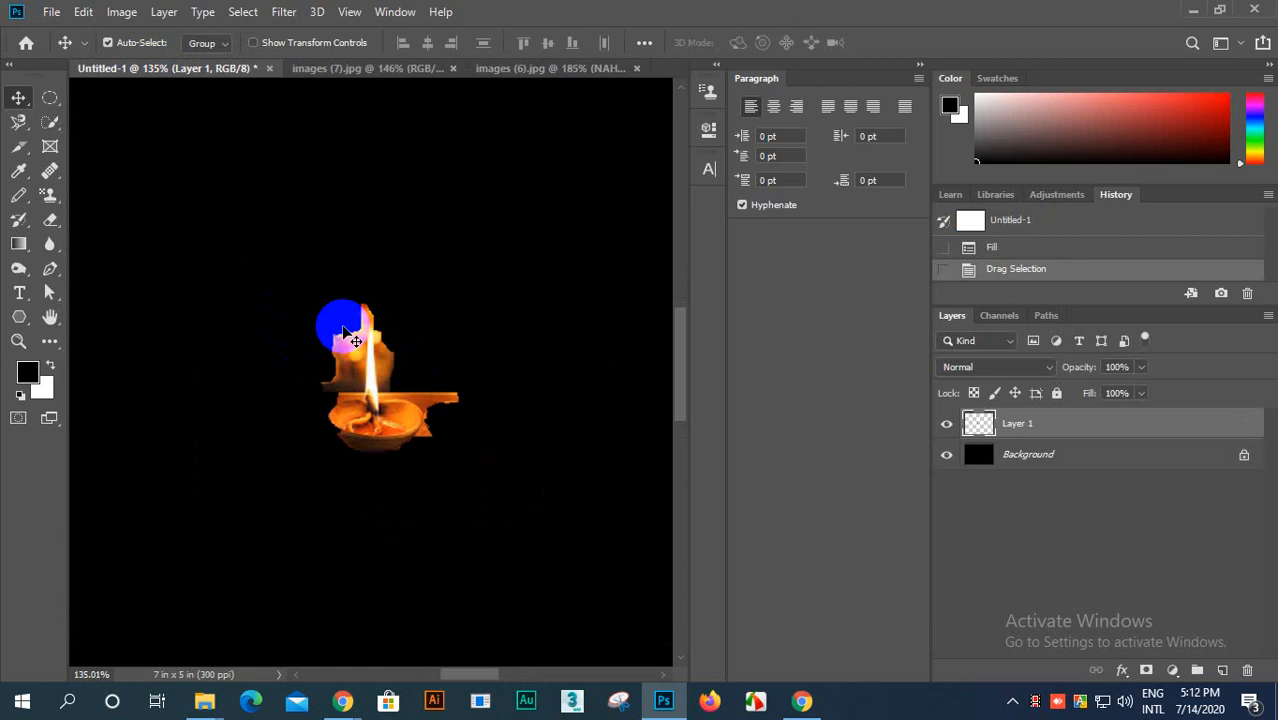
scroll(355, 340, "up", 8)
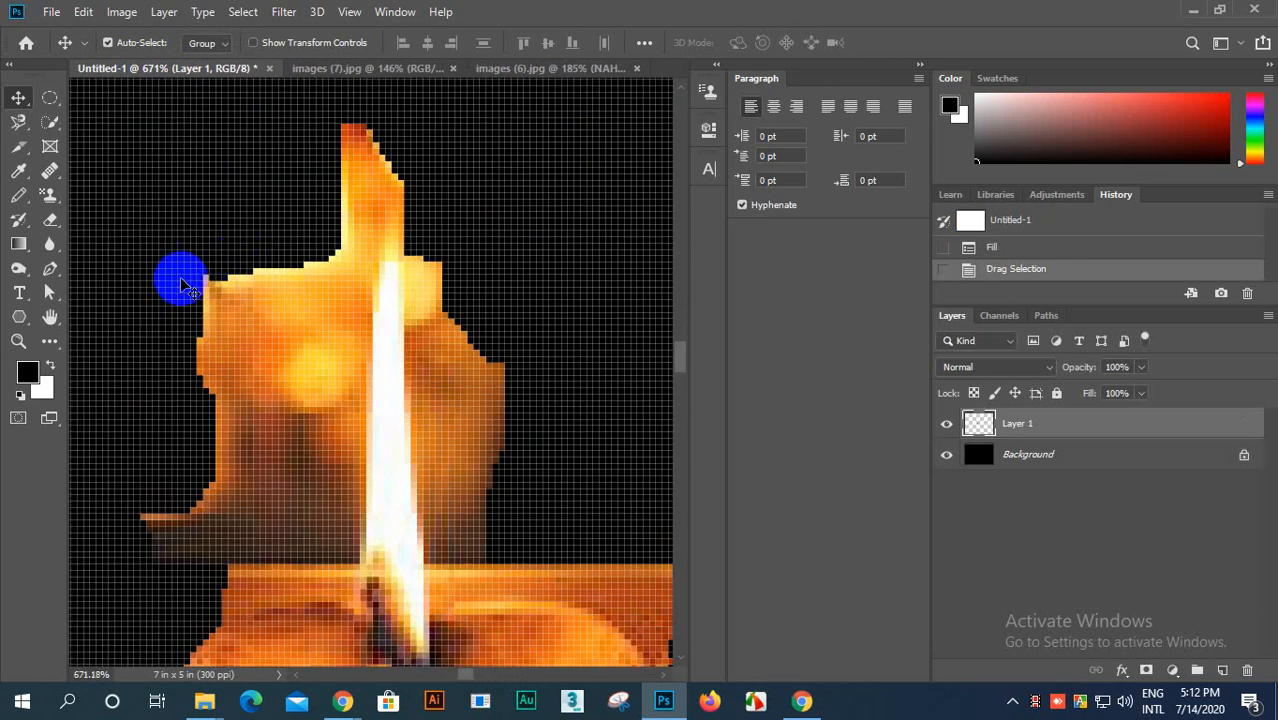
scroll(472, 430, "up", 1)
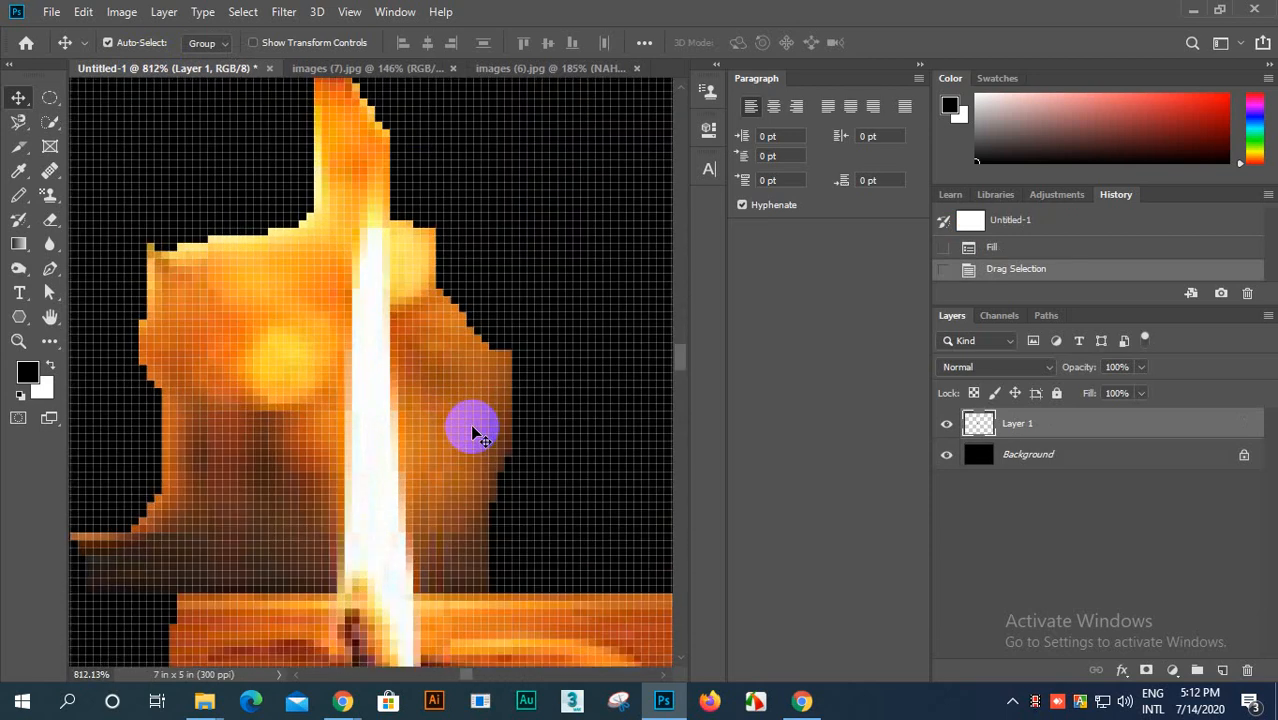
scroll(474, 432, "down", 4)
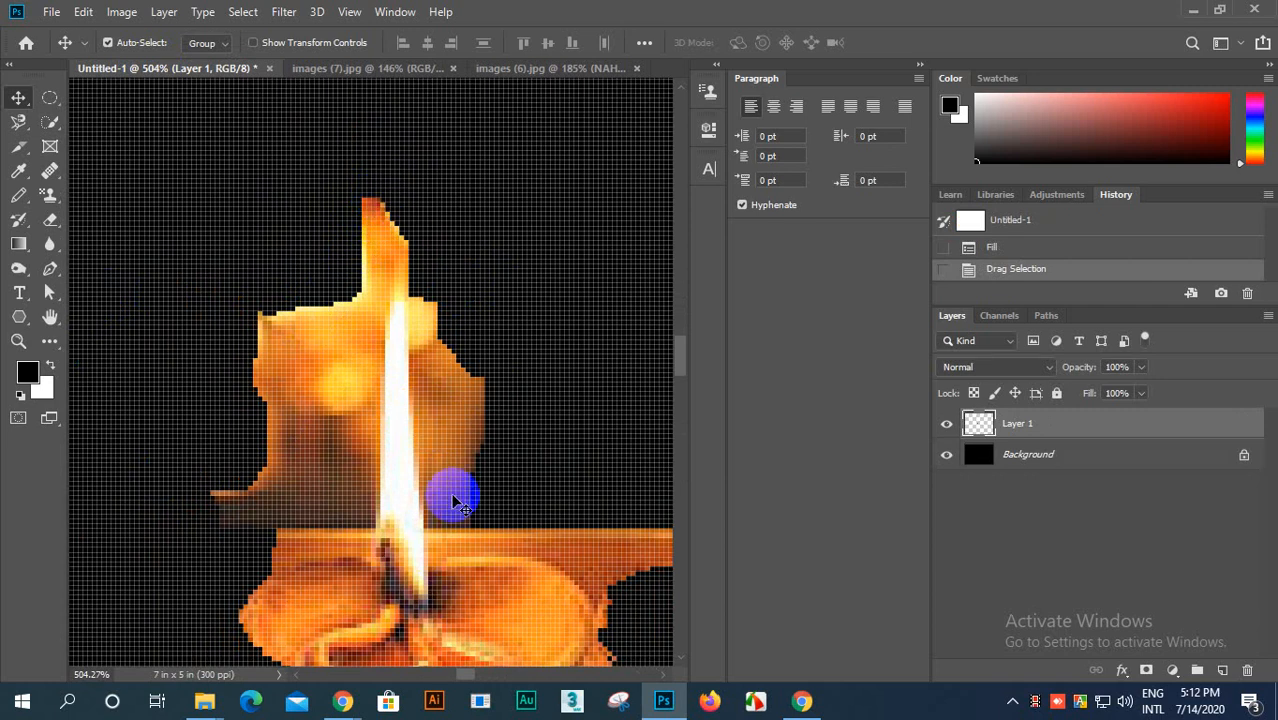
scroll(455, 505, "down", 1)
scroll(480, 620, "up", 2)
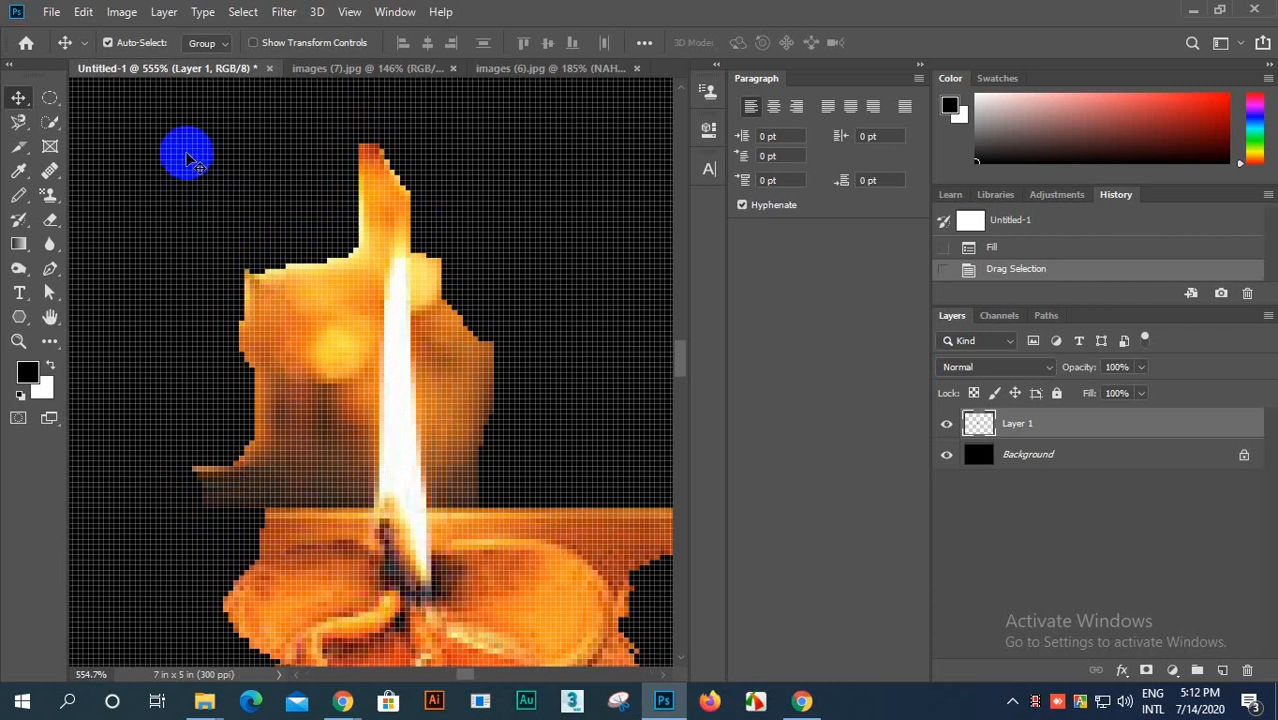
left_click(165, 14)
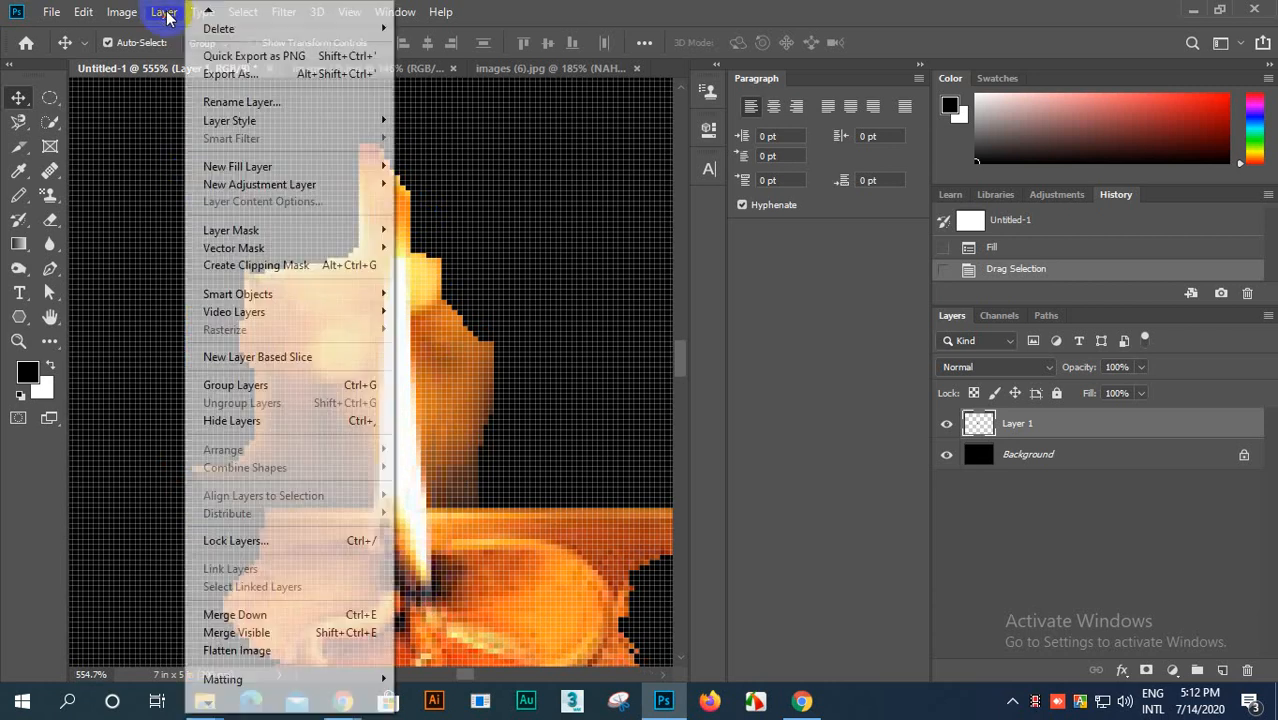
mouse_move(215, 686)
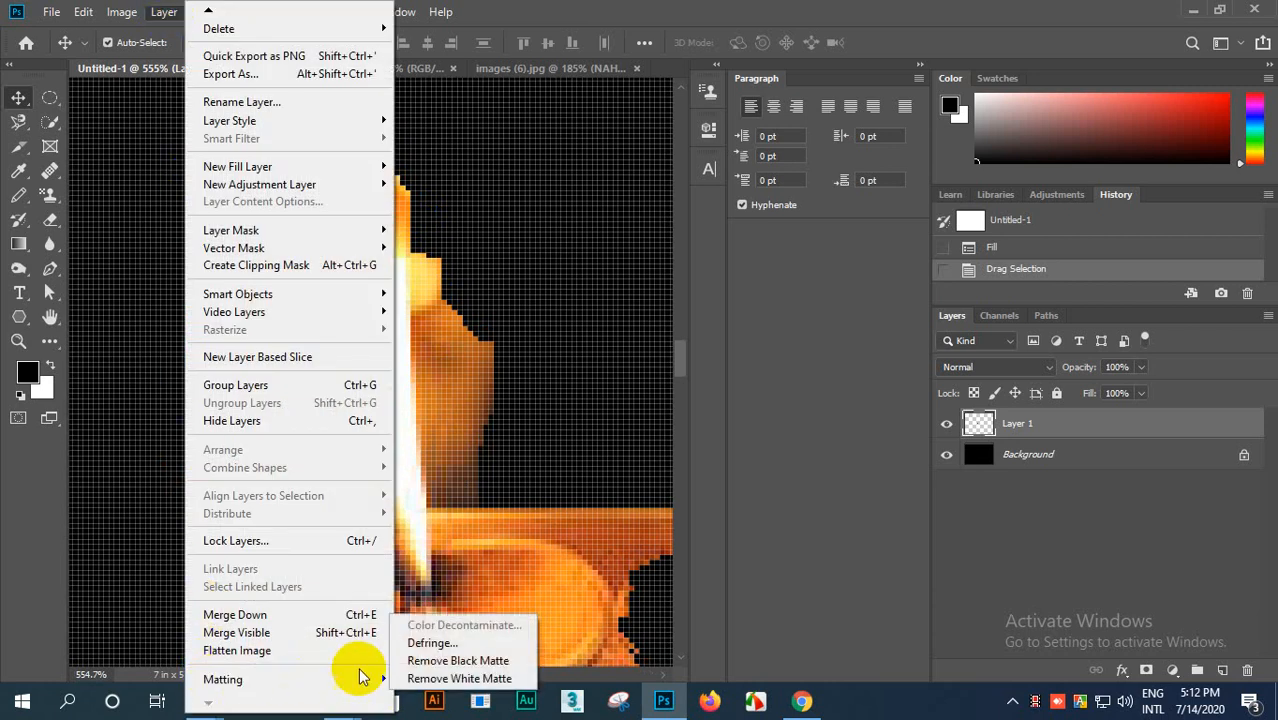
left_click(428, 645)
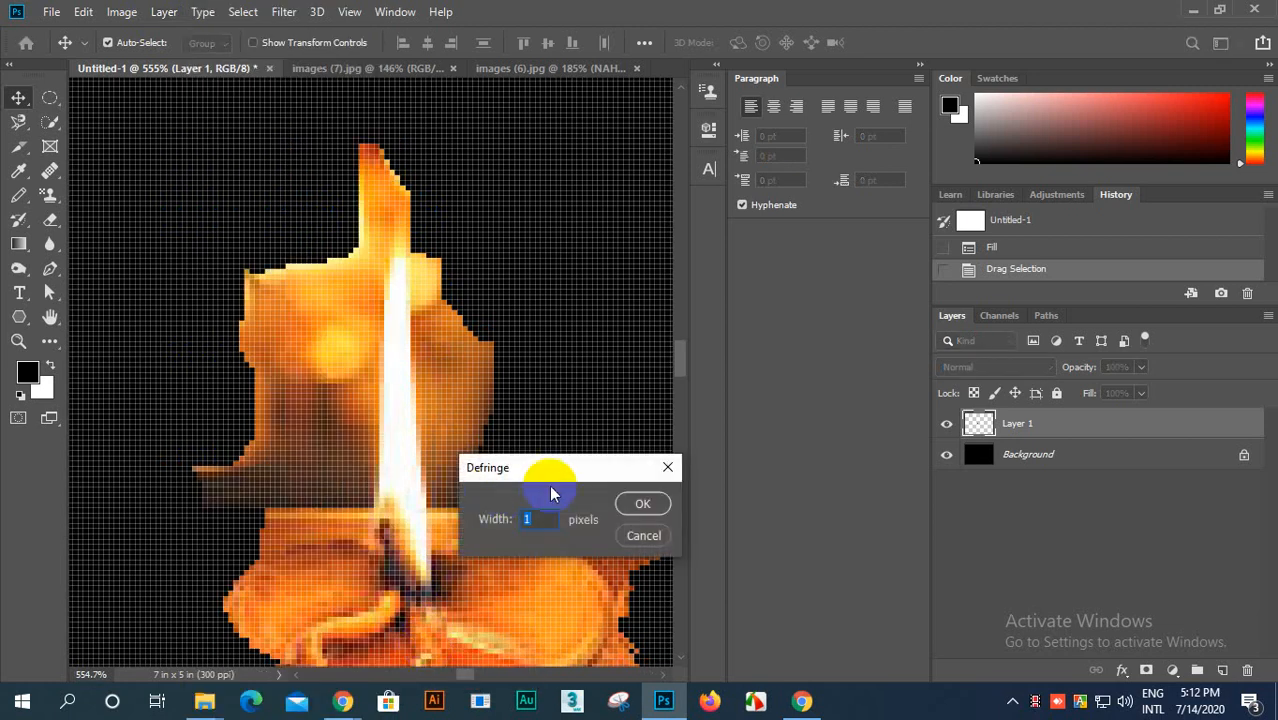
left_click_drag(551, 480, 588, 265)
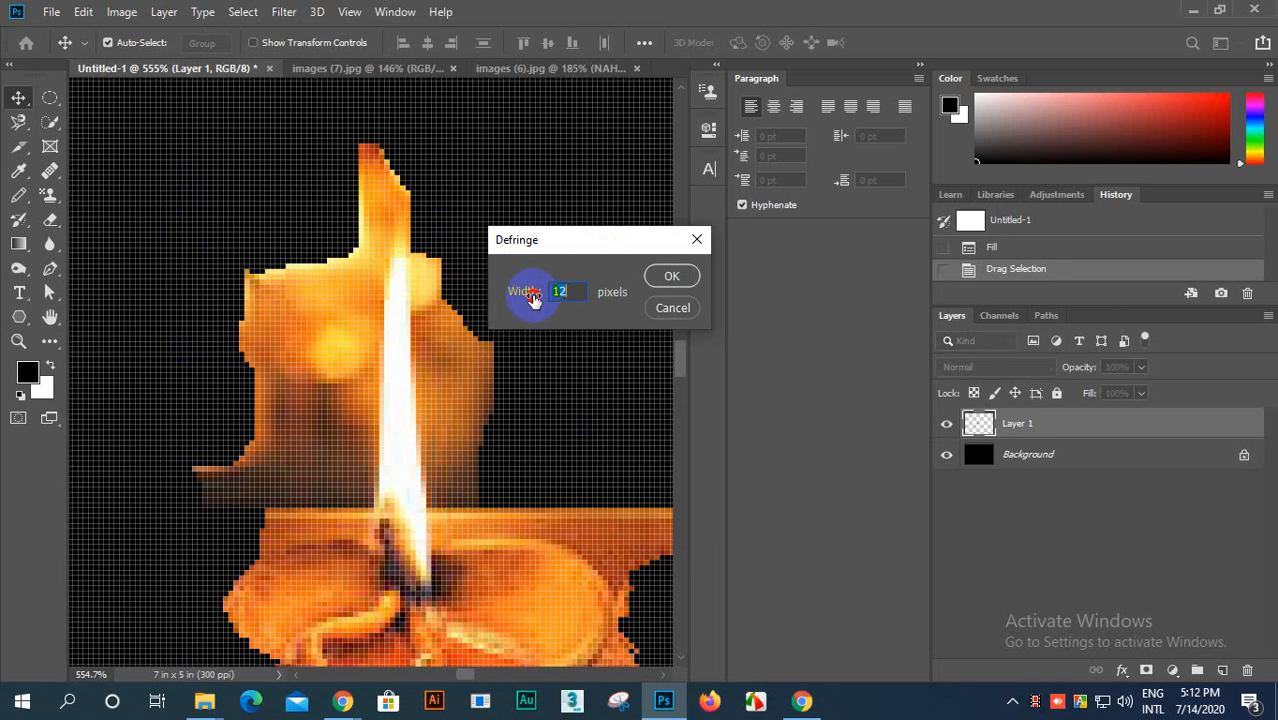
left_click(530, 302)
left_click(672, 278)
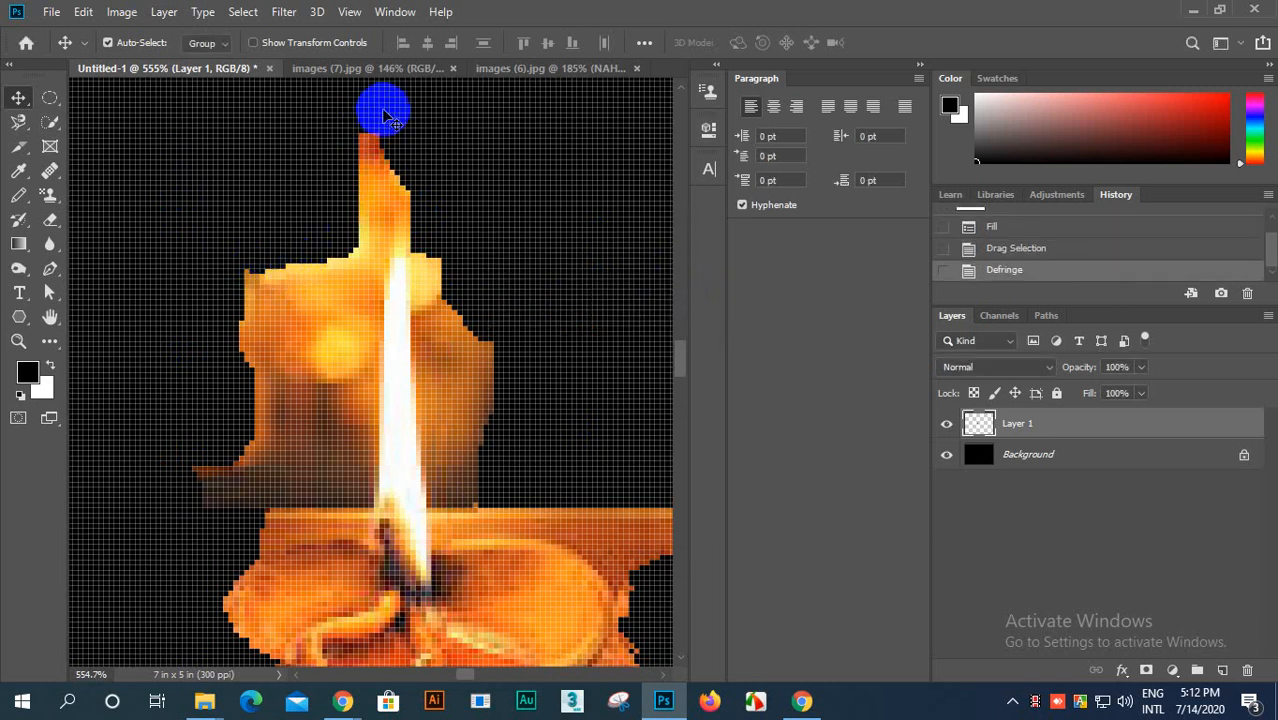
Step: Defringe the oil lamp layer a second time with a width of 17 pixels
scroll(466, 478, "down", 1)
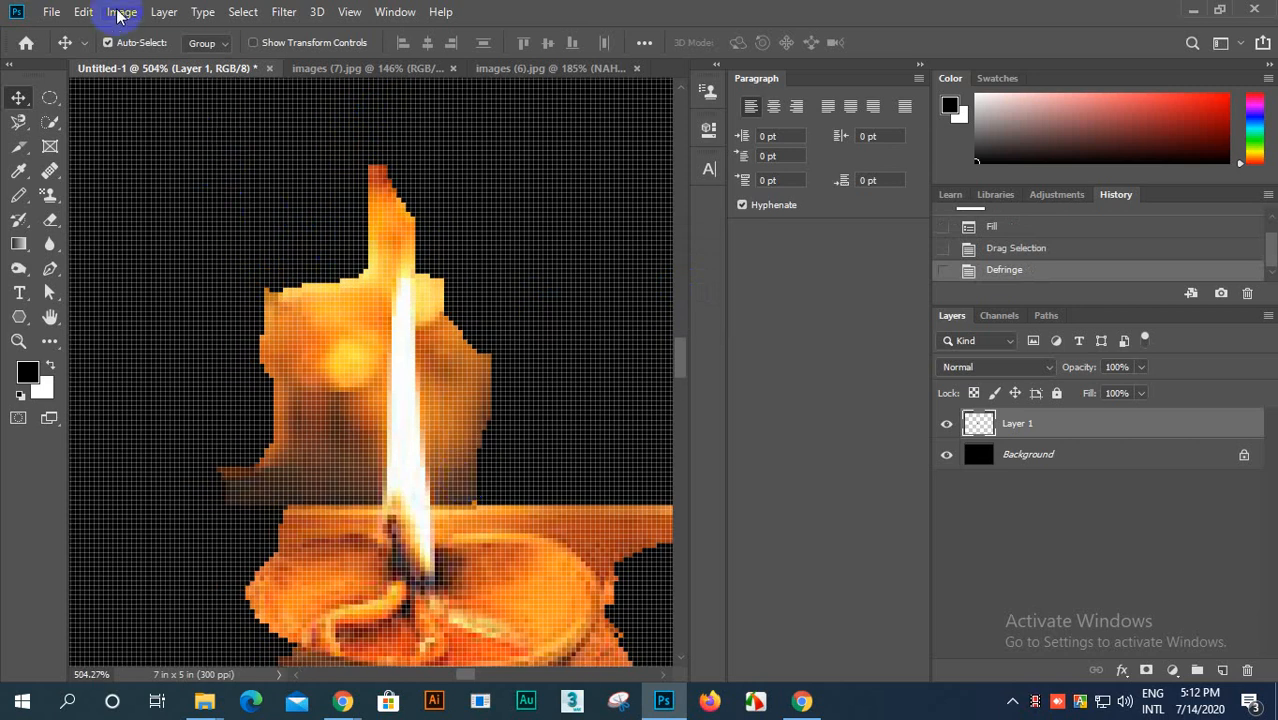
left_click(163, 12)
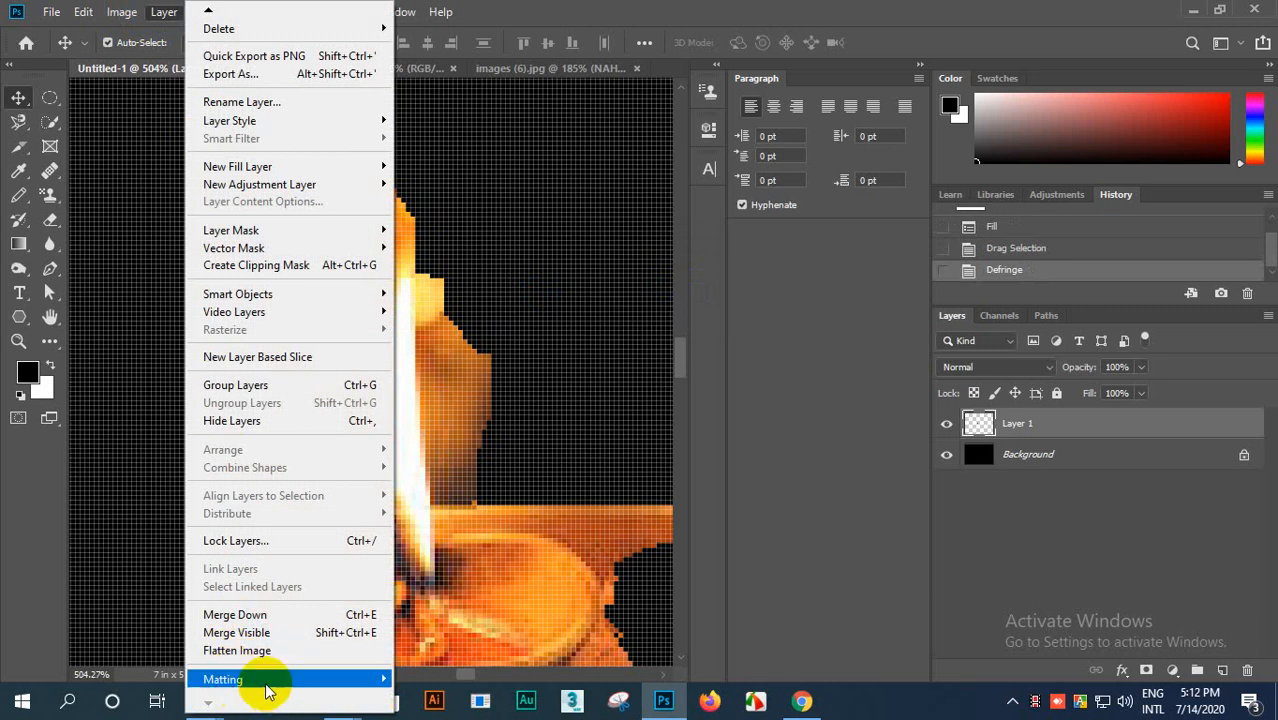
mouse_move(355, 681)
left_click(425, 643)
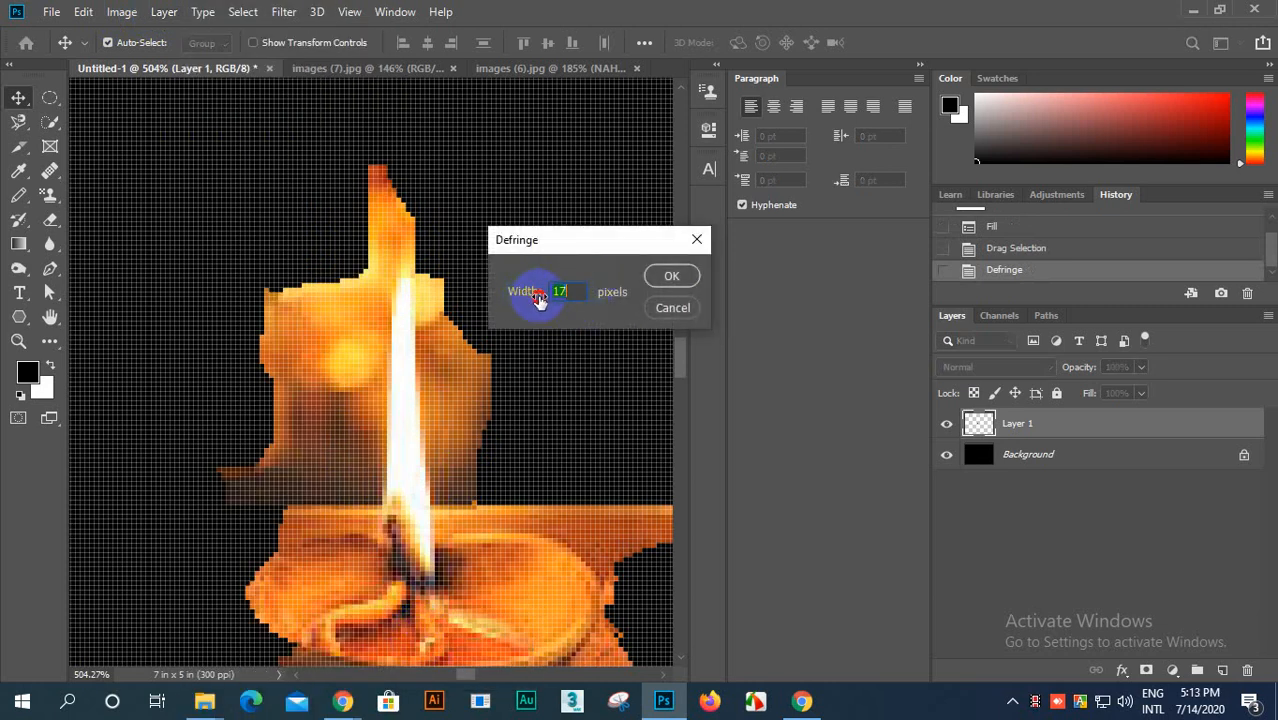
left_click(666, 277)
Step: Examine the defringed edges of the flame and lamp bowl up close and against the whole canvas
scroll(345, 302, "up", 5)
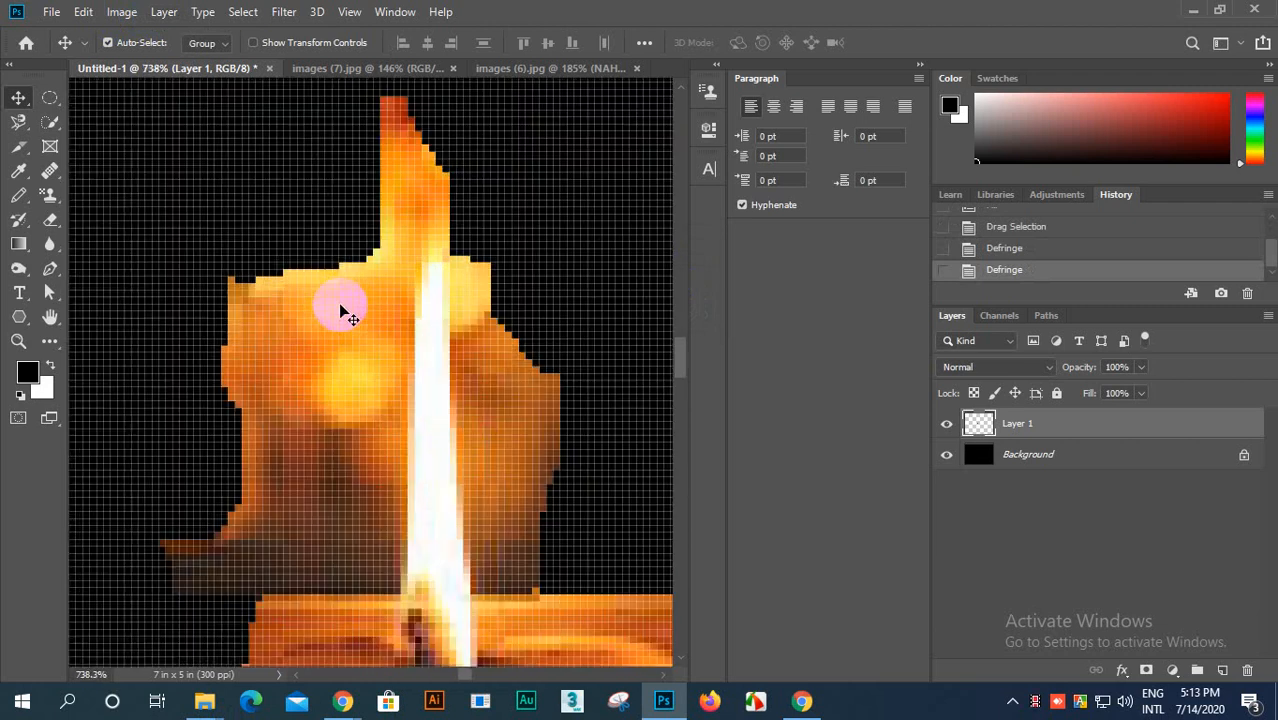
scroll(347, 303, "down", 7)
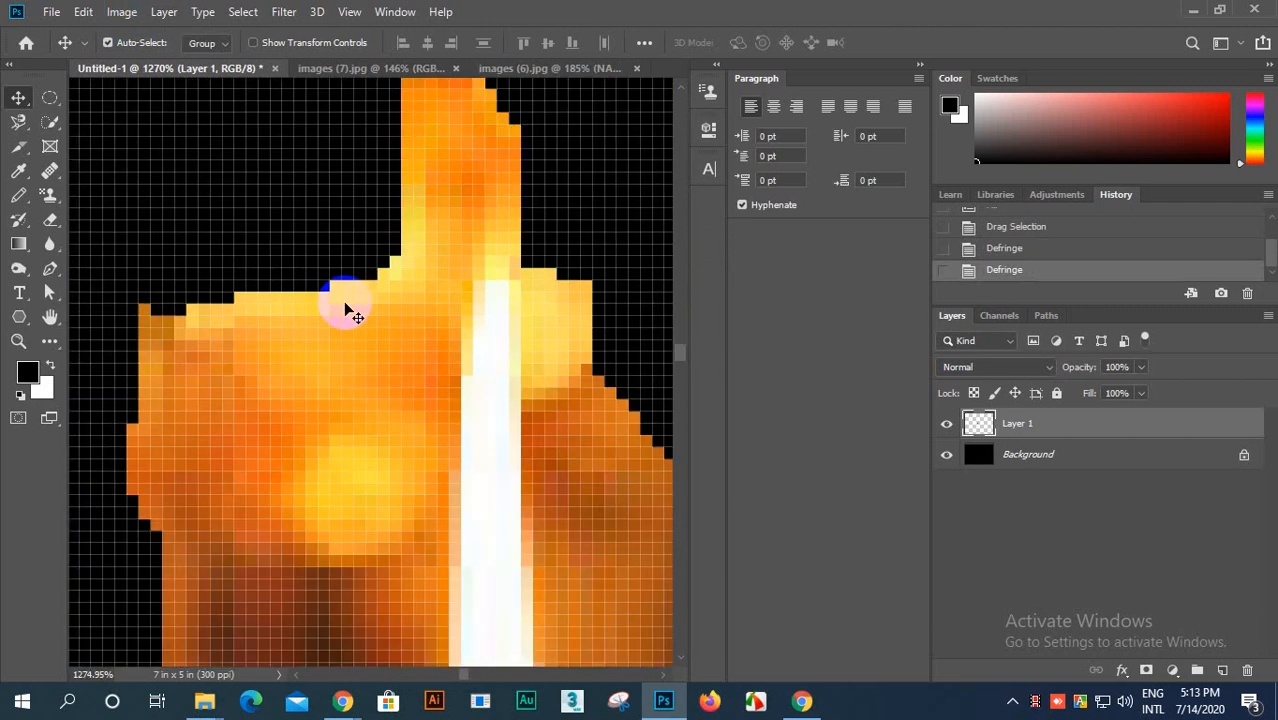
scroll(470, 565, "up", 4)
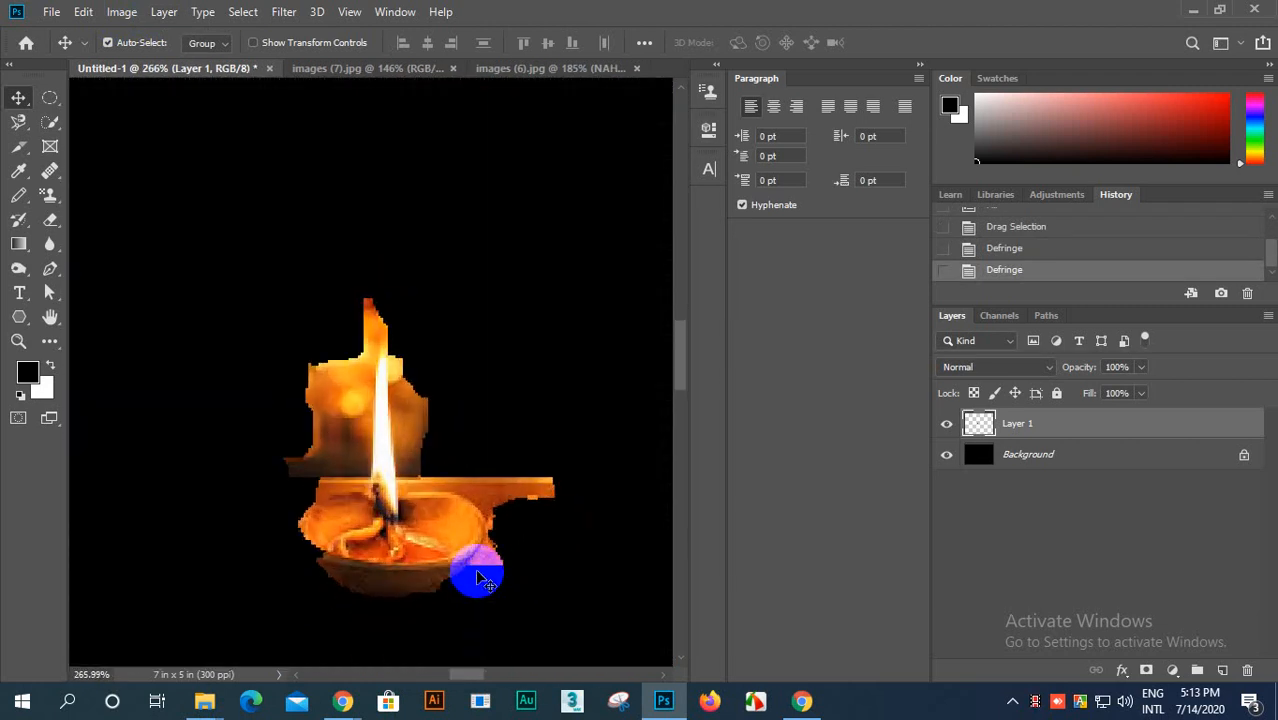
scroll(452, 545, "down", 2)
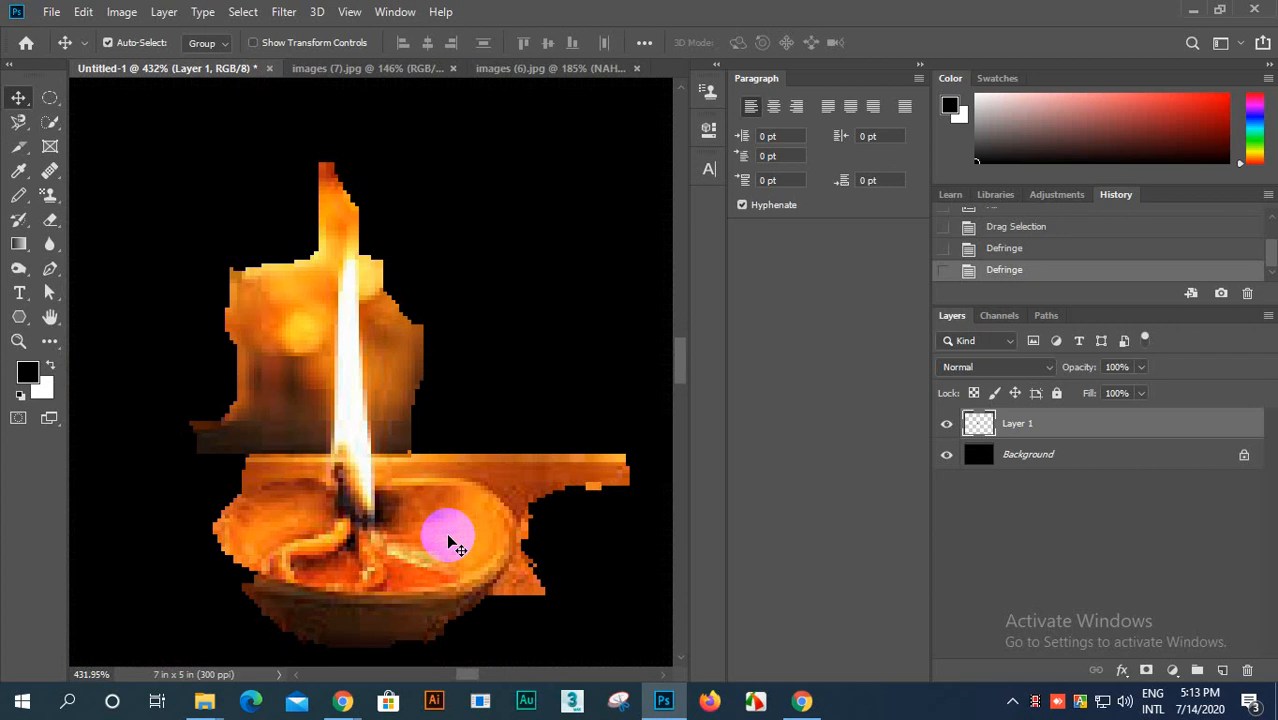
scroll(452, 545, "down", 1)
scroll(456, 530, "up", 5)
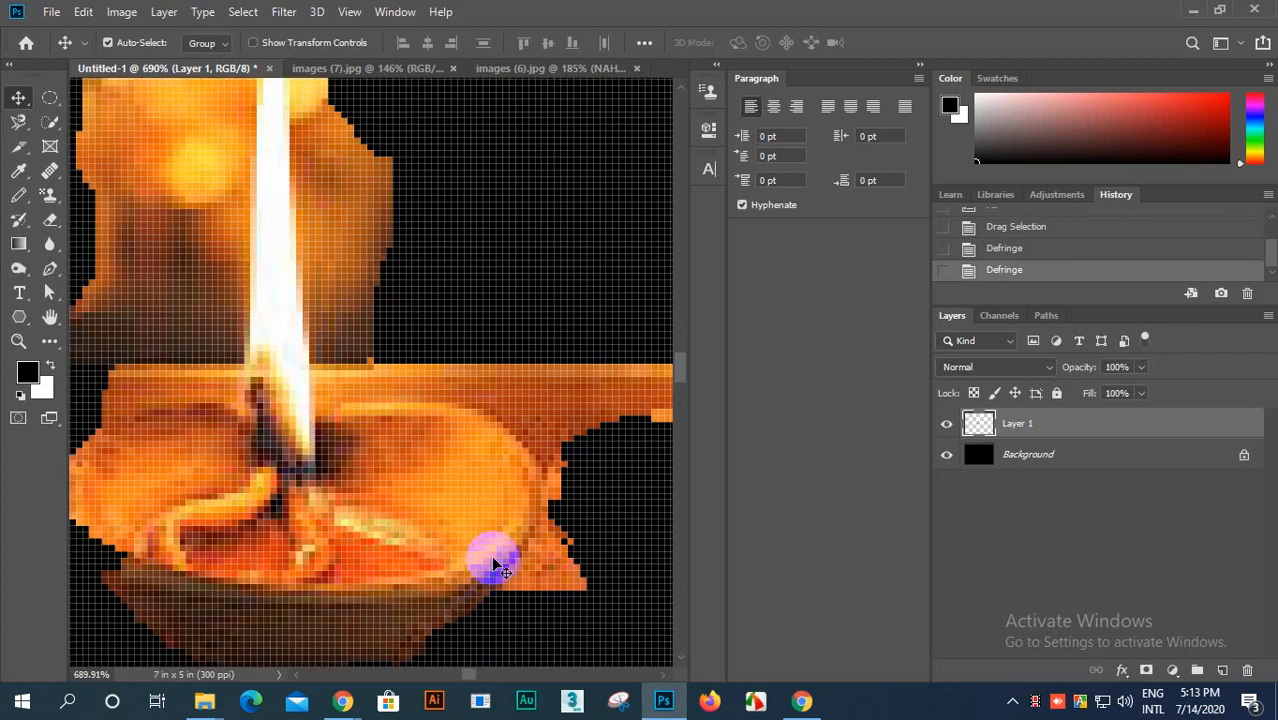
scroll(490, 545, "down", 3)
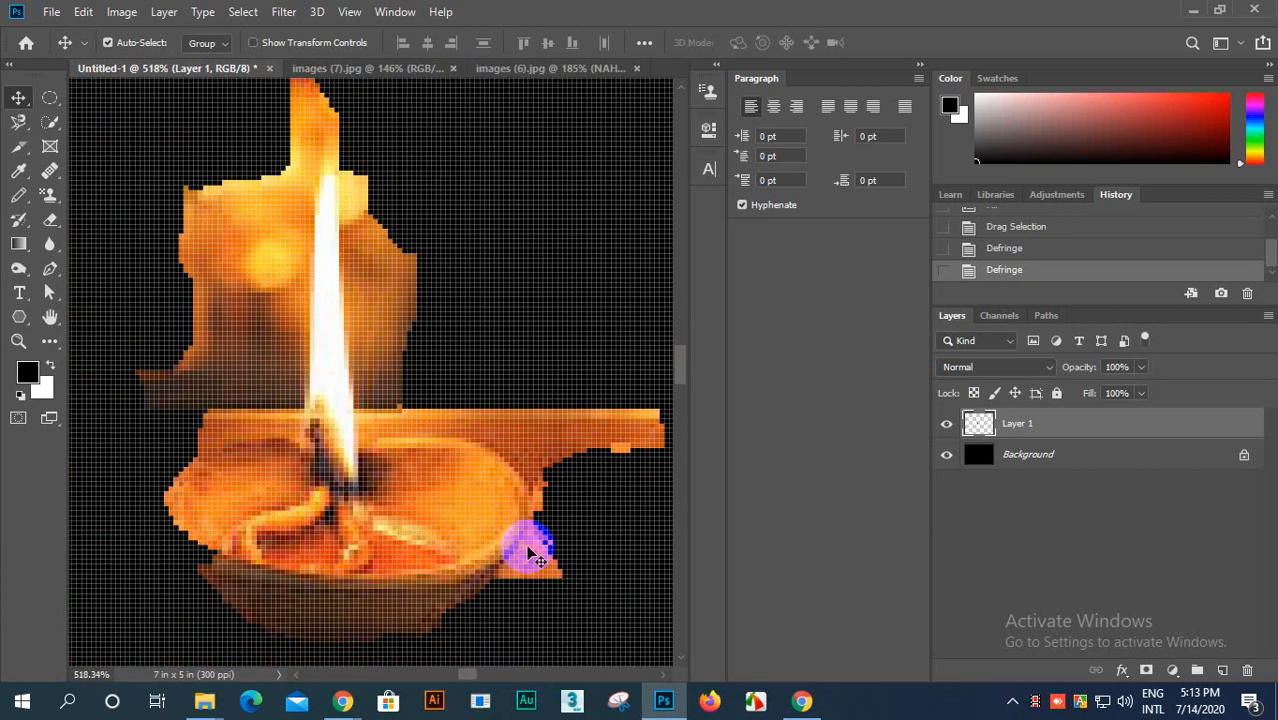
scroll(530, 550, "down", 1)
scroll(500, 556, "down", 1)
scroll(476, 559, "up", 1)
scroll(477, 565, "down", 3)
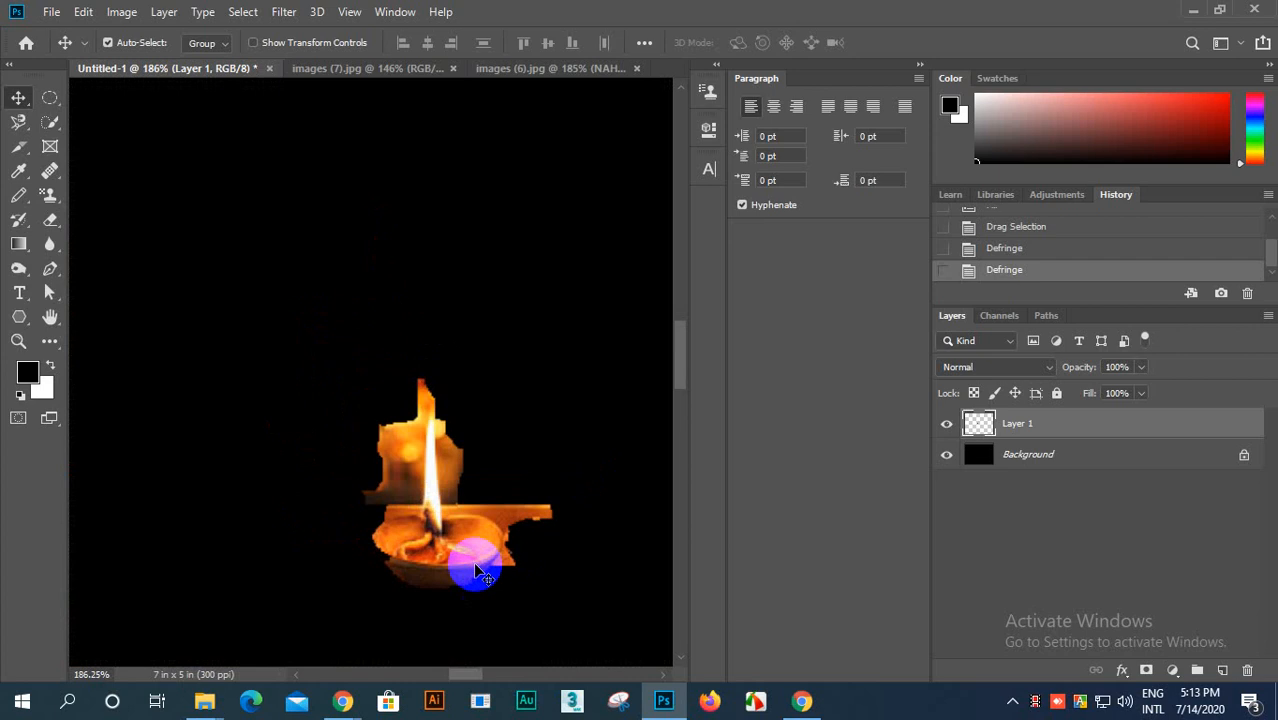
scroll(480, 567, "down", 5)
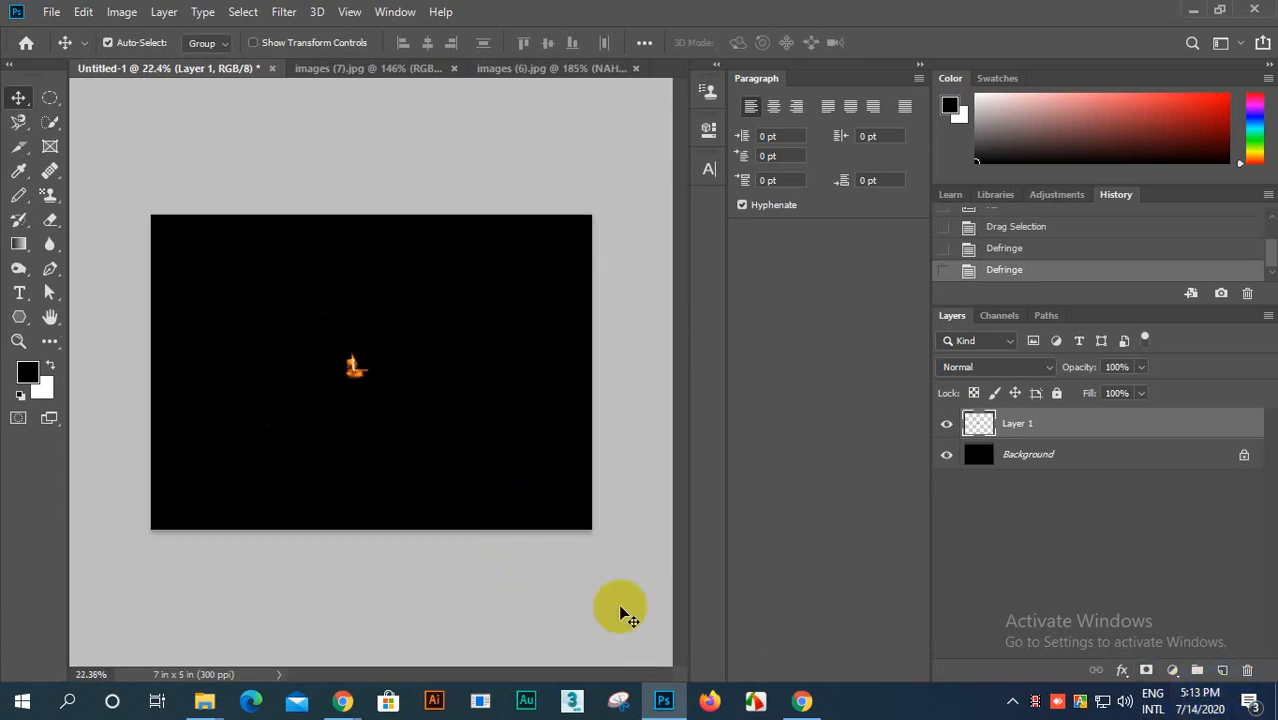
scroll(465, 548, "up", 2)
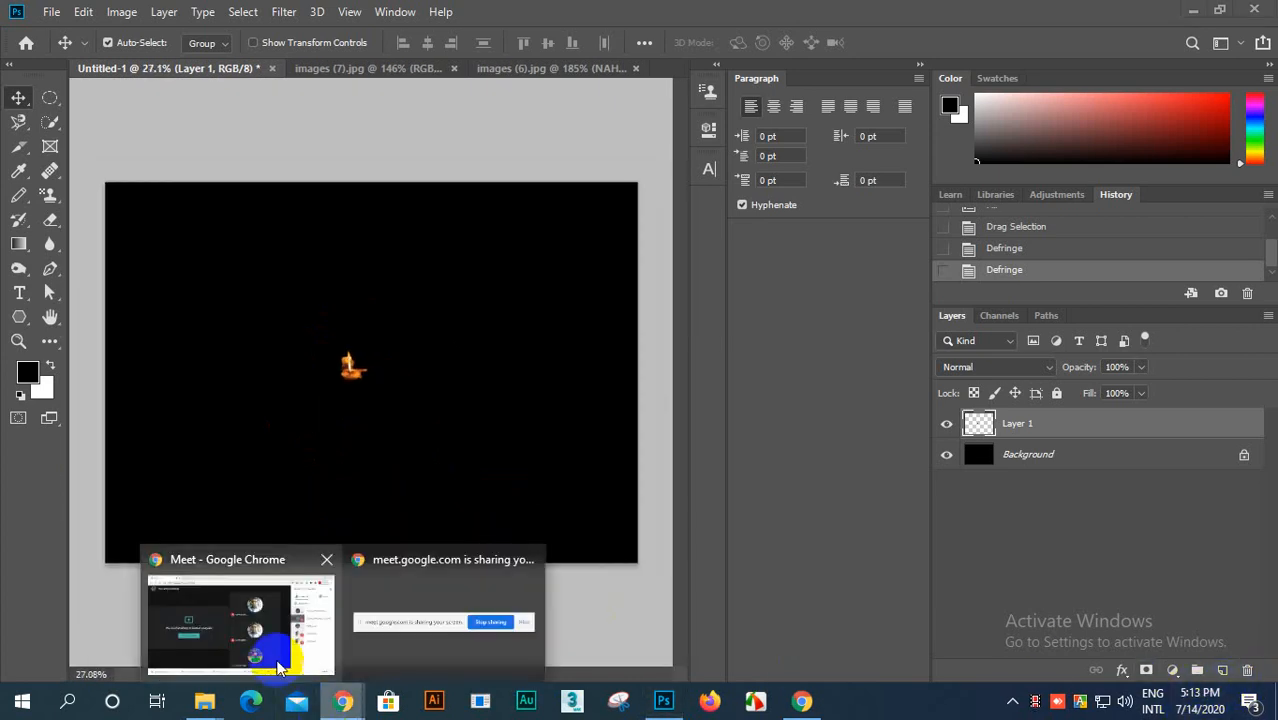
Step: Switch to the Google Meet call in Chrome, view the participants and bring up the call controls
left_click(320, 640)
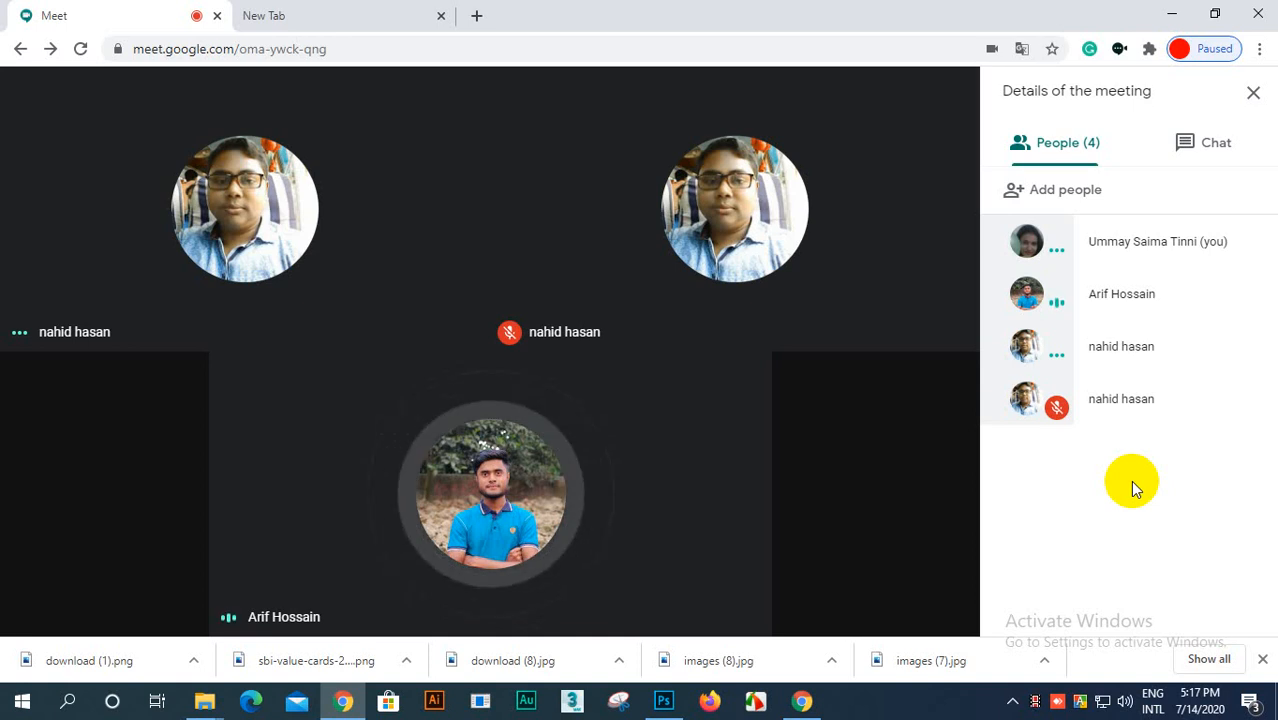
mouse_move(628, 316)
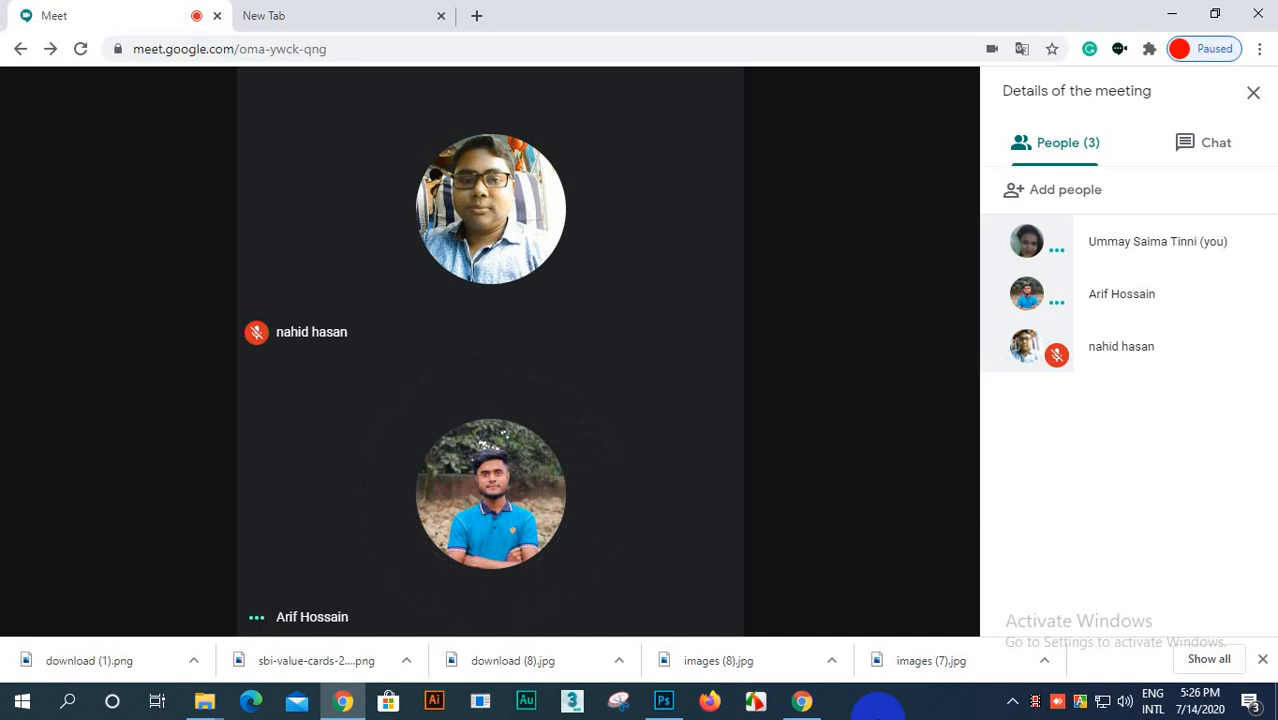
mouse_move(711, 462)
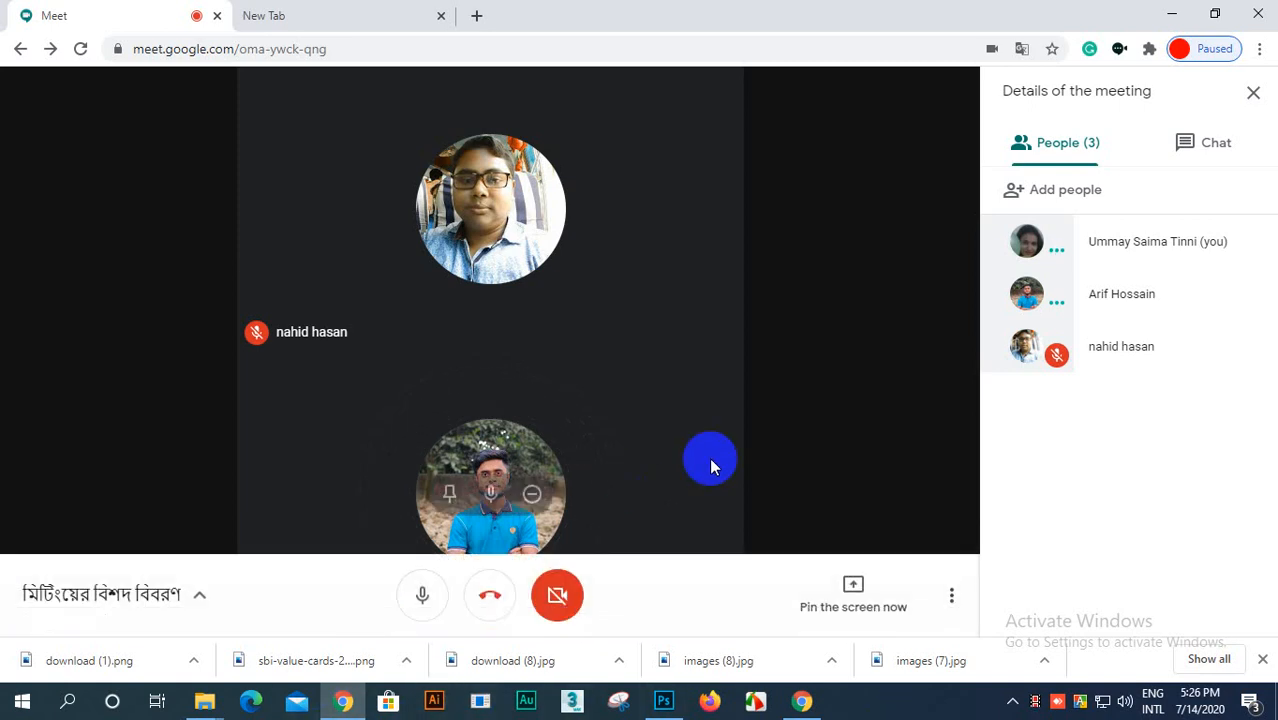